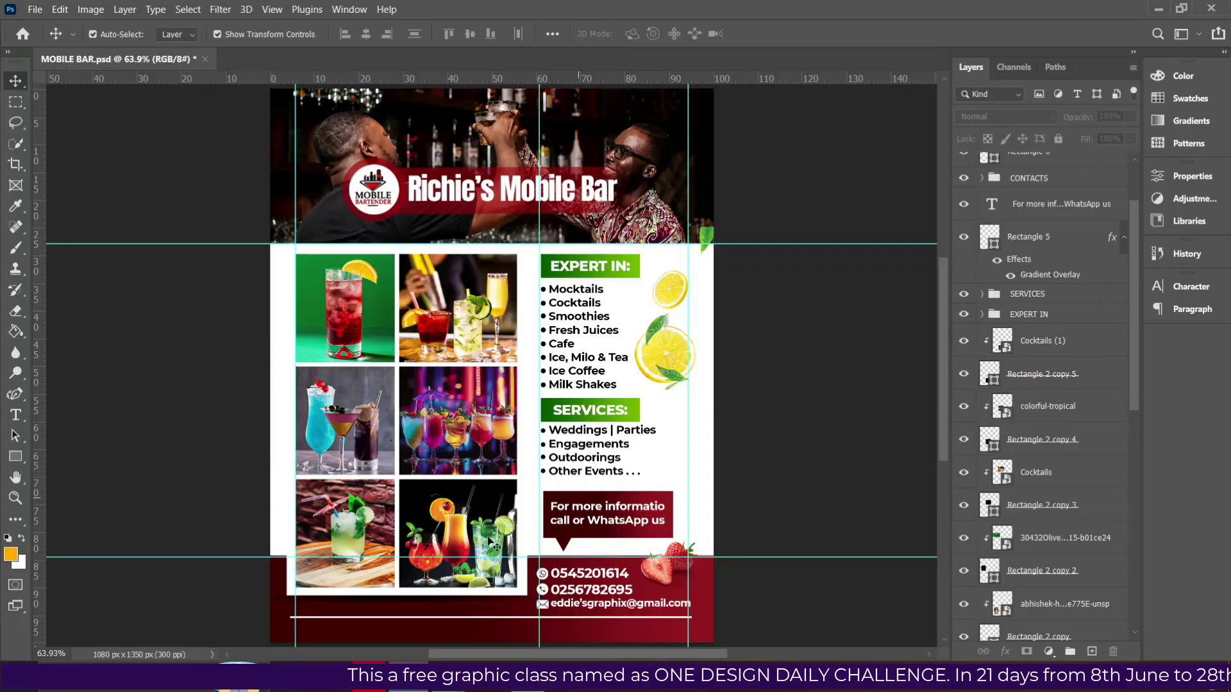
# Open the Drive folder of flyer photos and browse through it.
pyautogui.click(377, 662)
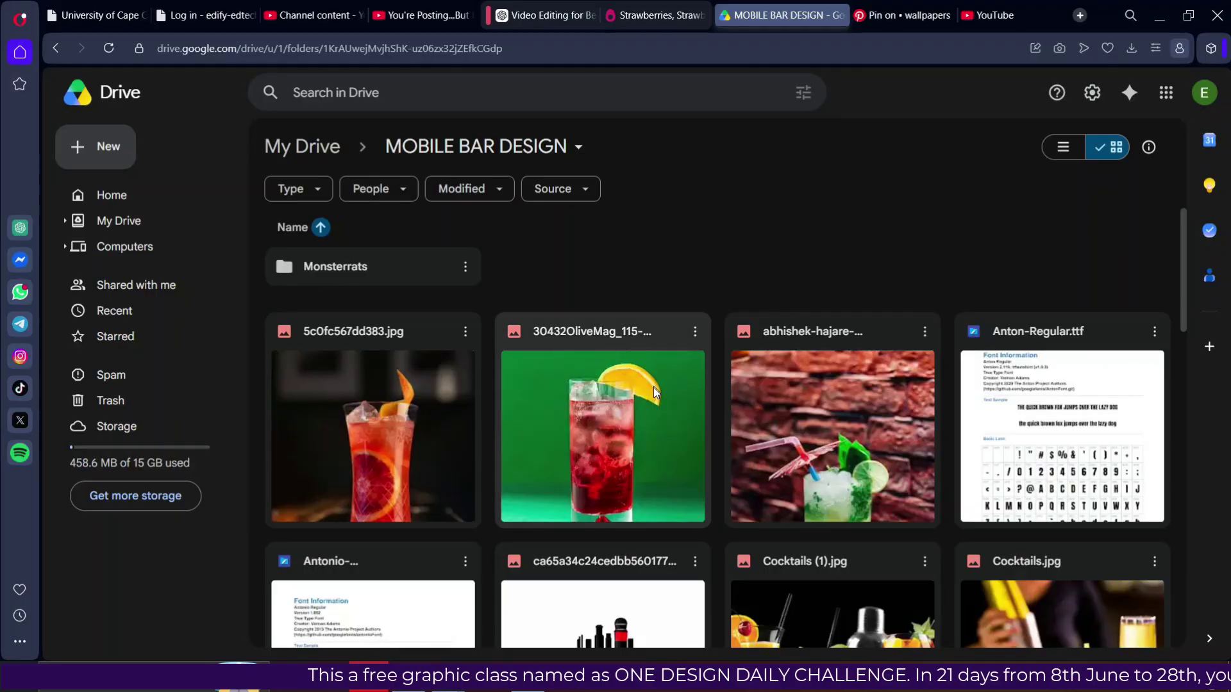
pyautogui.scroll(-4, 710, 348)
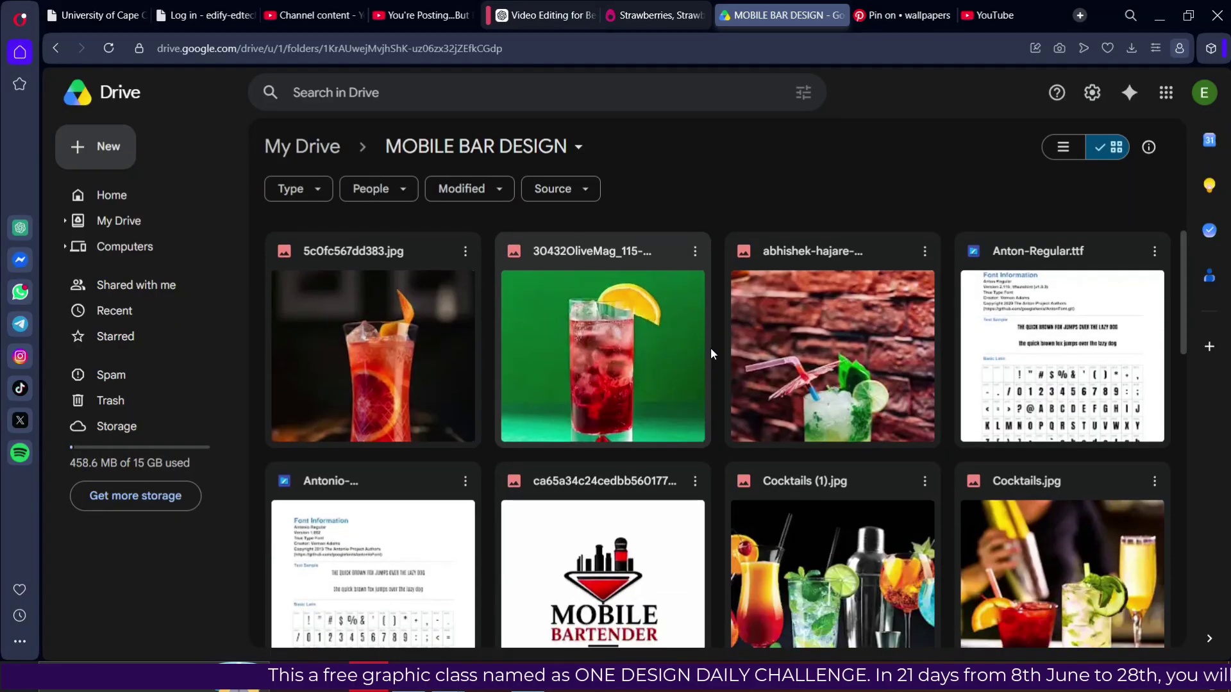
pyautogui.scroll(-10, 706, 349)
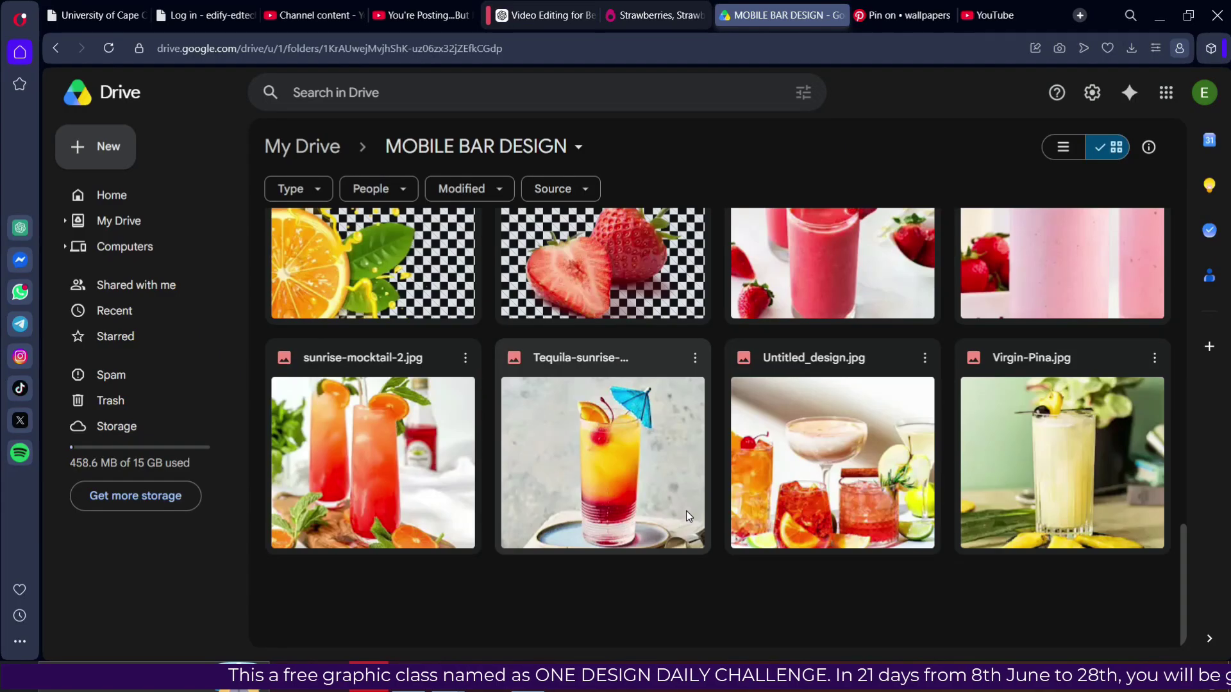
pyautogui.scroll(10, 820, 500)
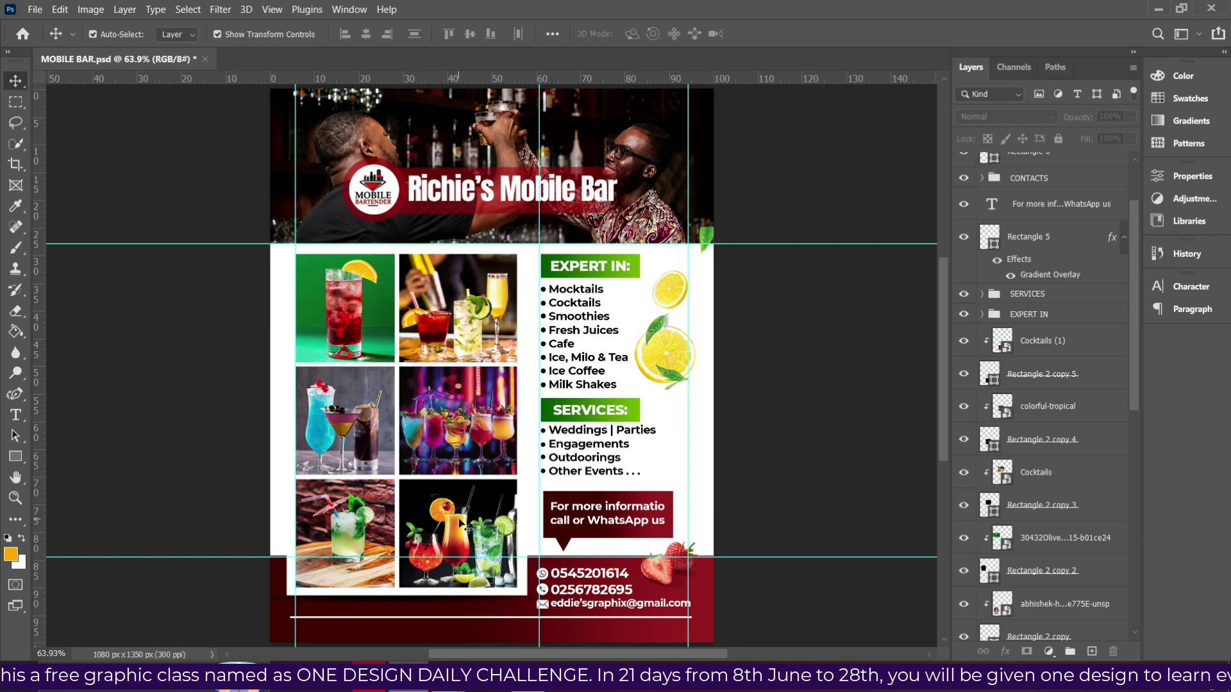
# Create a 1080 × 1350 px, 300 ppi RGB Color document named MOBILE BAR DESIGN.
pyautogui.click(40, 11)
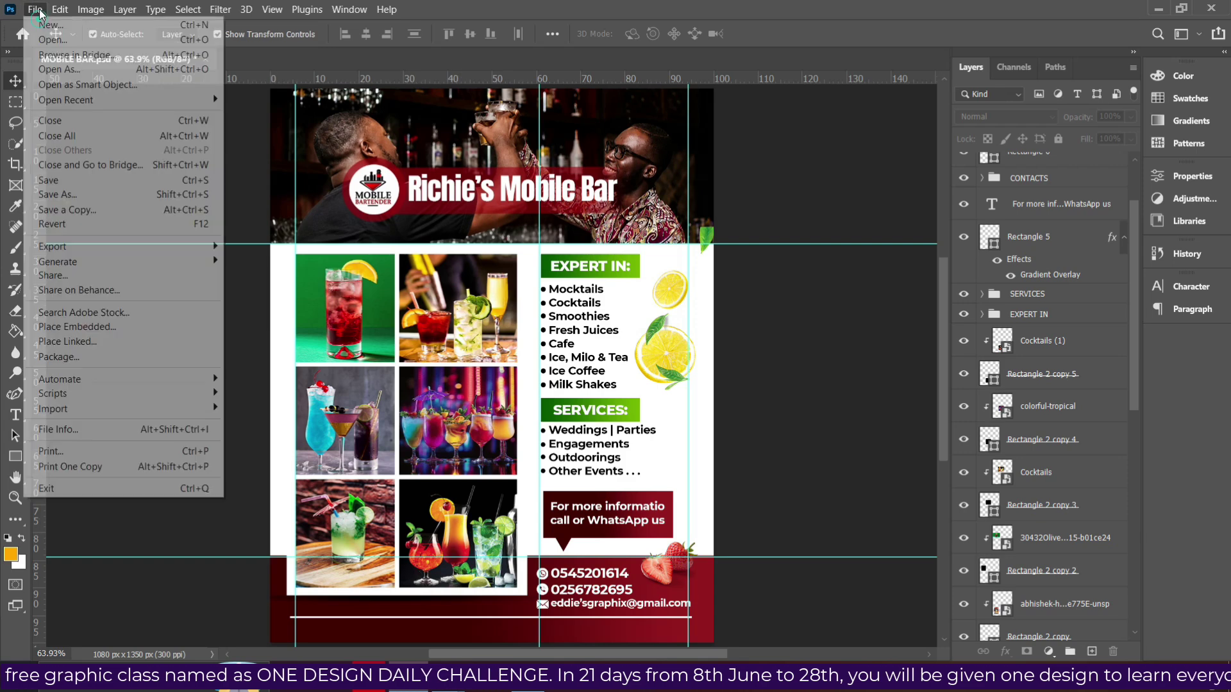
pyautogui.click(50, 24)
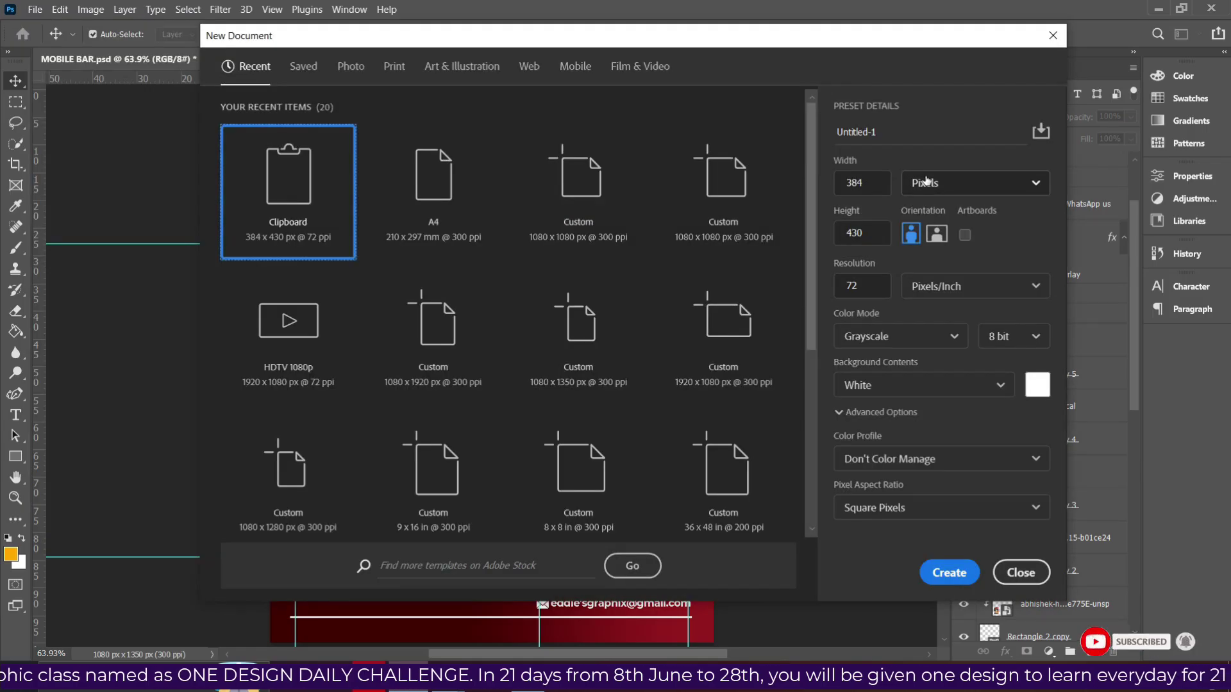
pyautogui.click(900, 147)
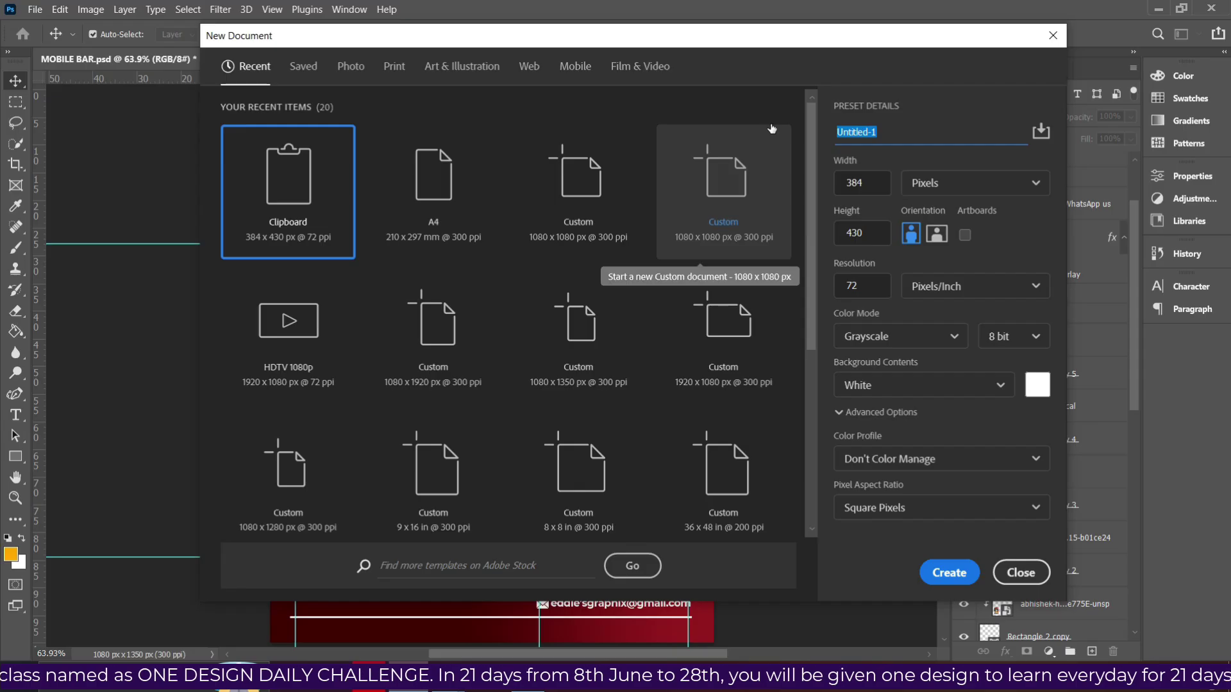
pyautogui.write('MOB')
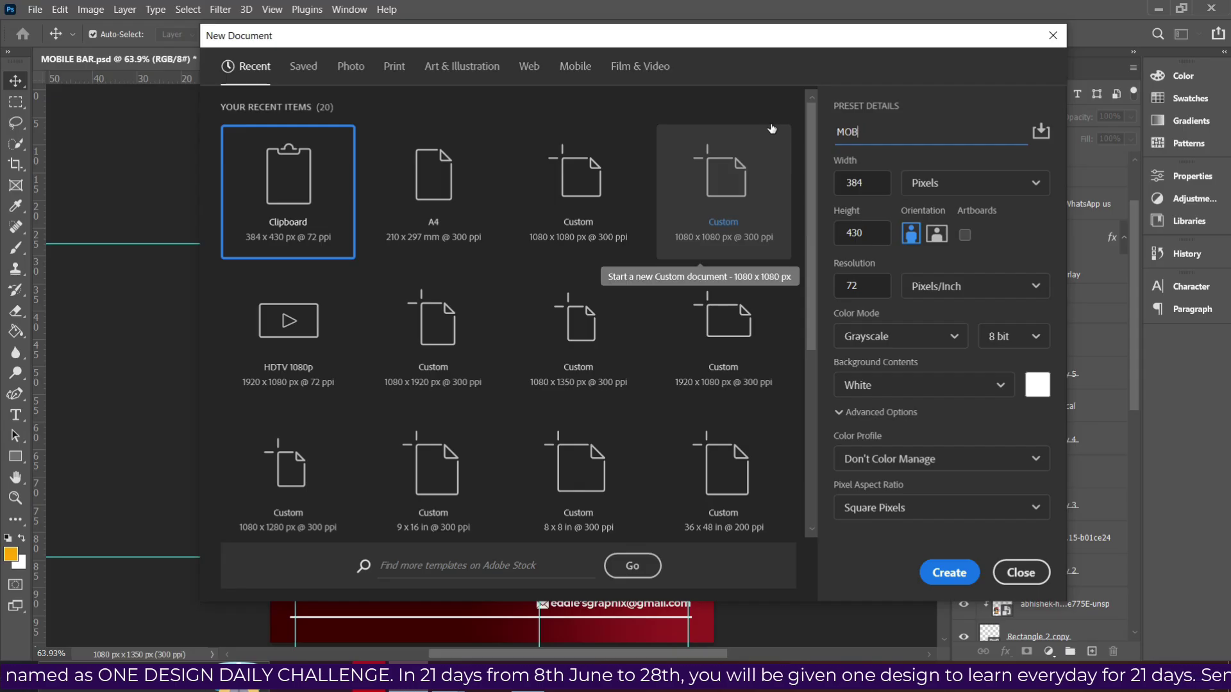
pyautogui.write('ILE BAR DESIGN')
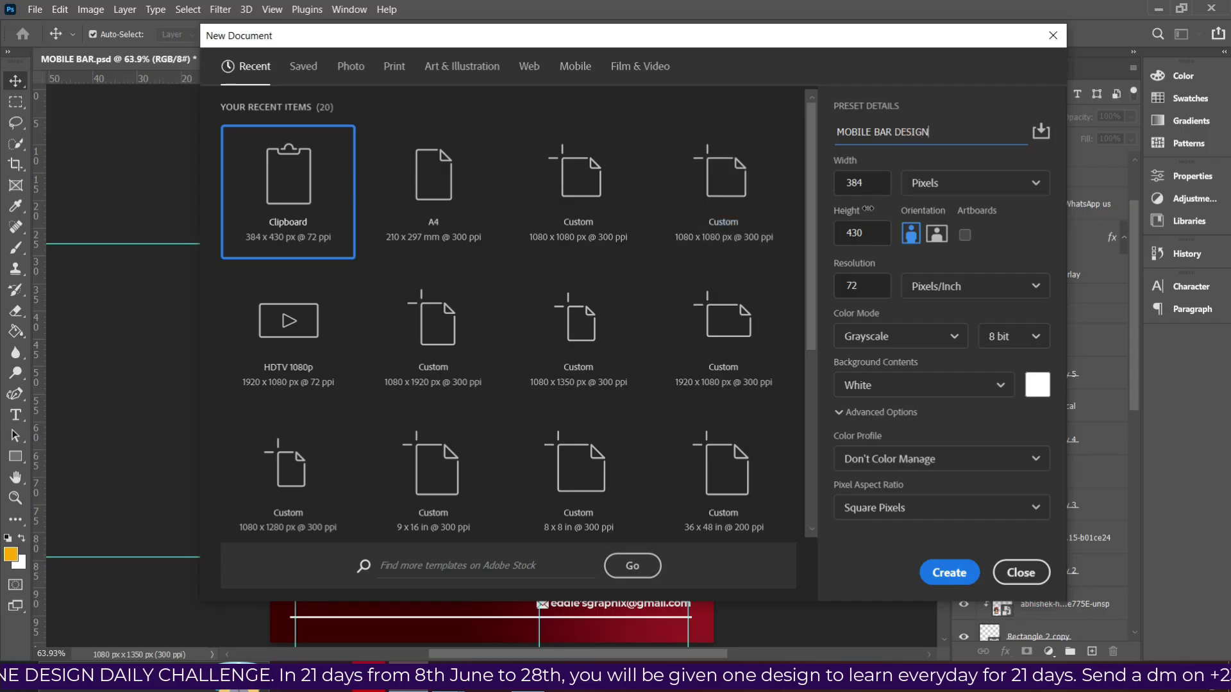
pyautogui.doubleClick(870, 185)
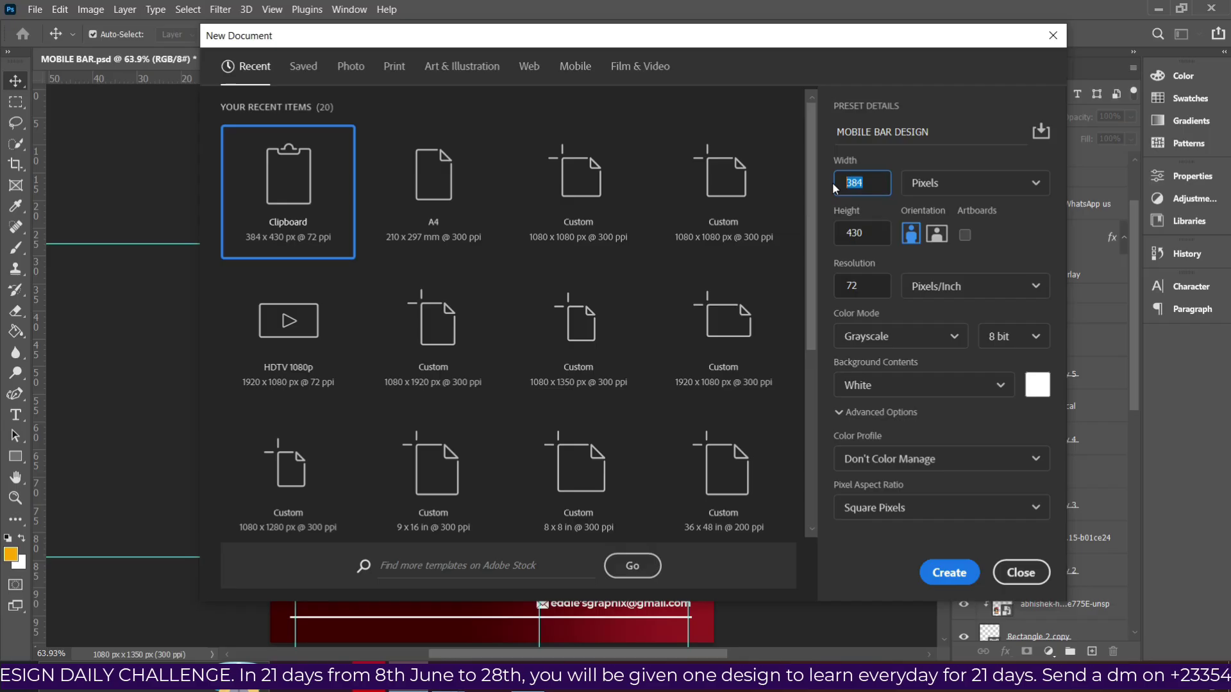
pyautogui.write('108')
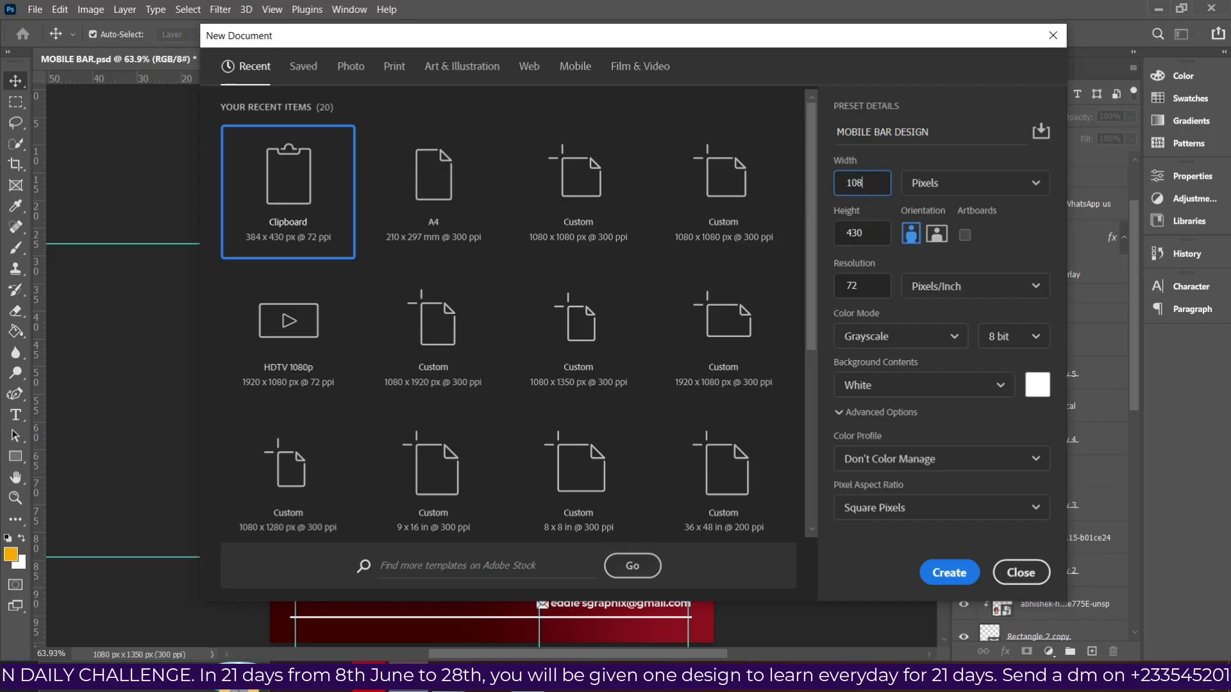
pyautogui.write('0')
pyautogui.click(870, 236)
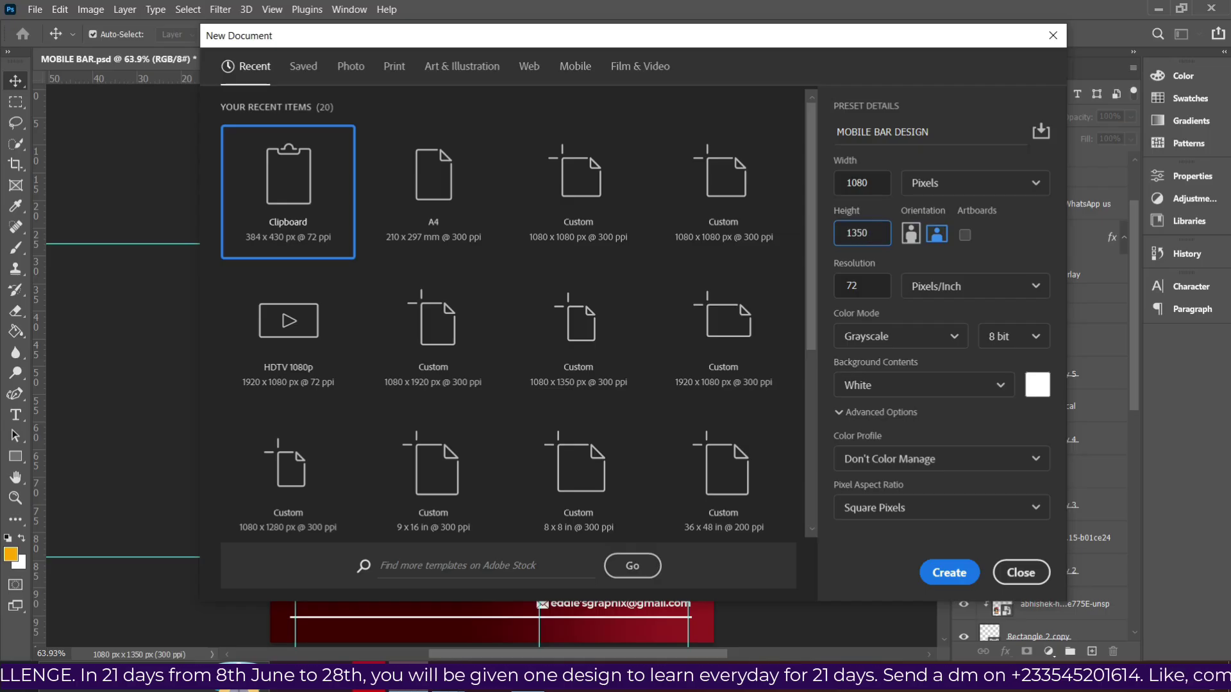
pyautogui.click(862, 279)
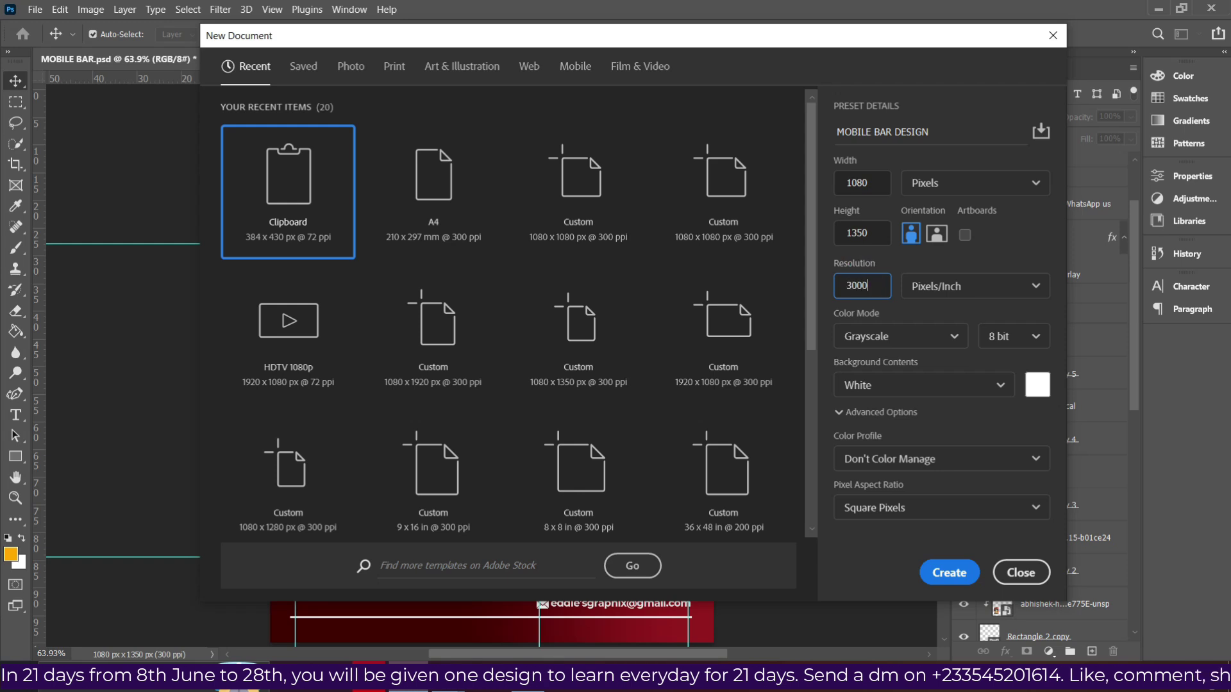
pyautogui.click(883, 336)
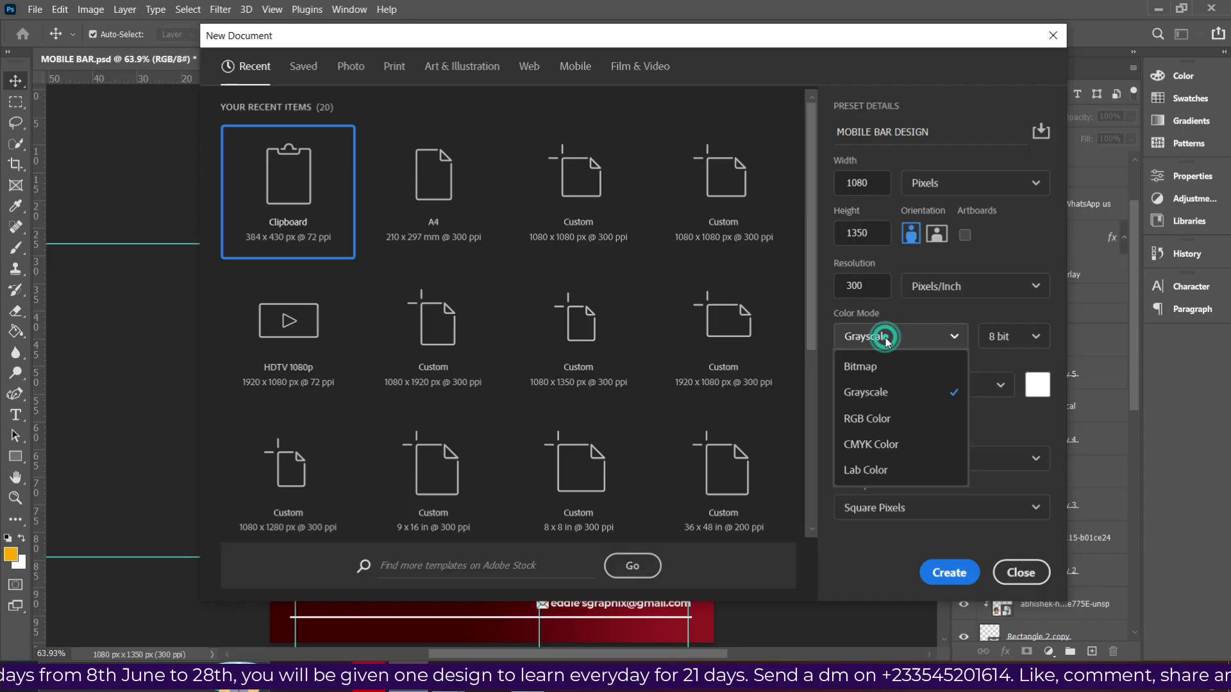
pyautogui.click(869, 418)
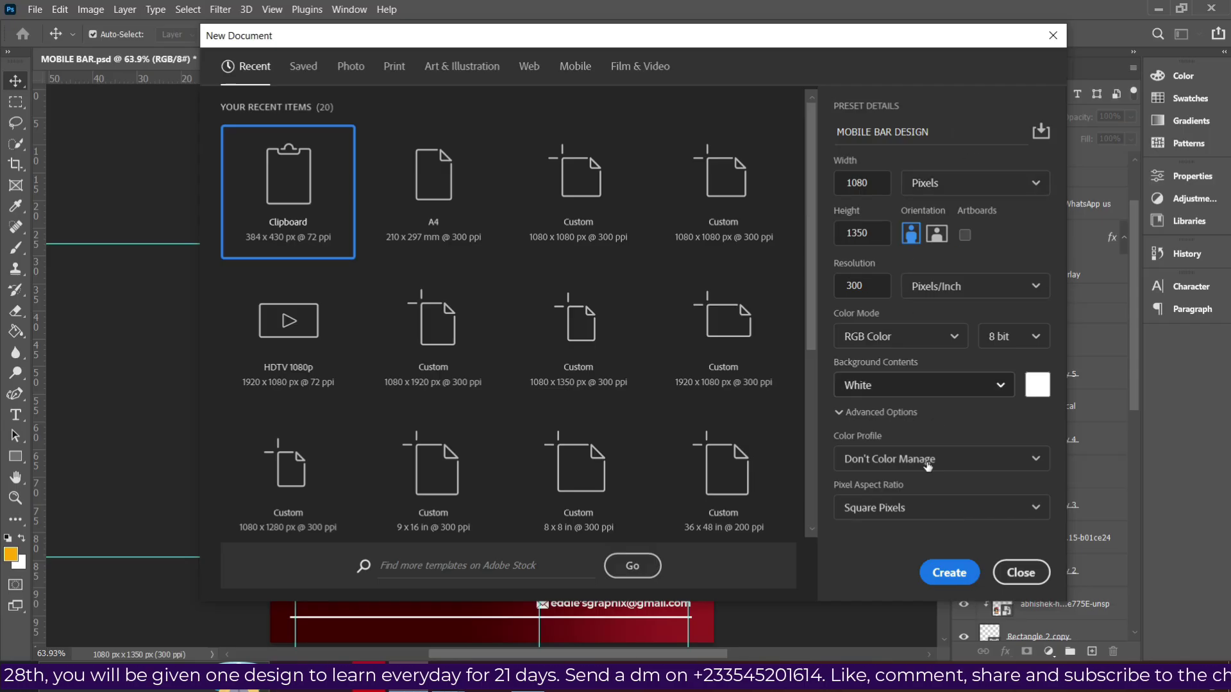
pyautogui.click(949, 580)
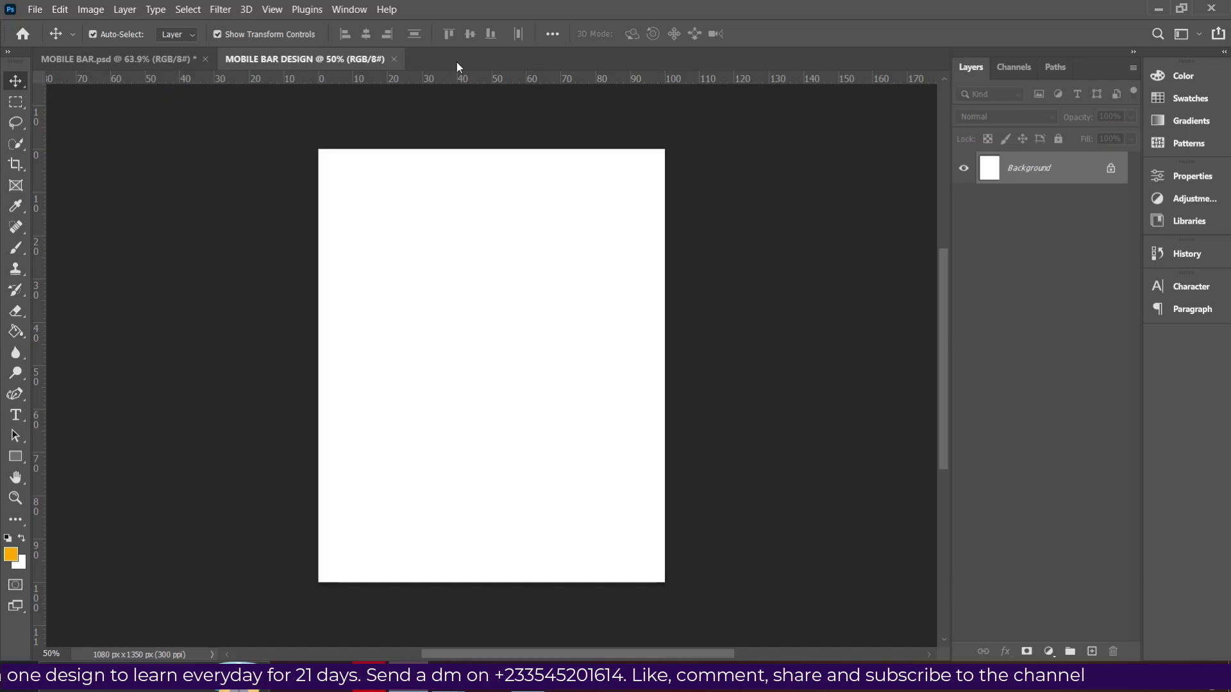
# Fit the whole page in the window with rulers shown in percent.
pyautogui.click(271, 10)
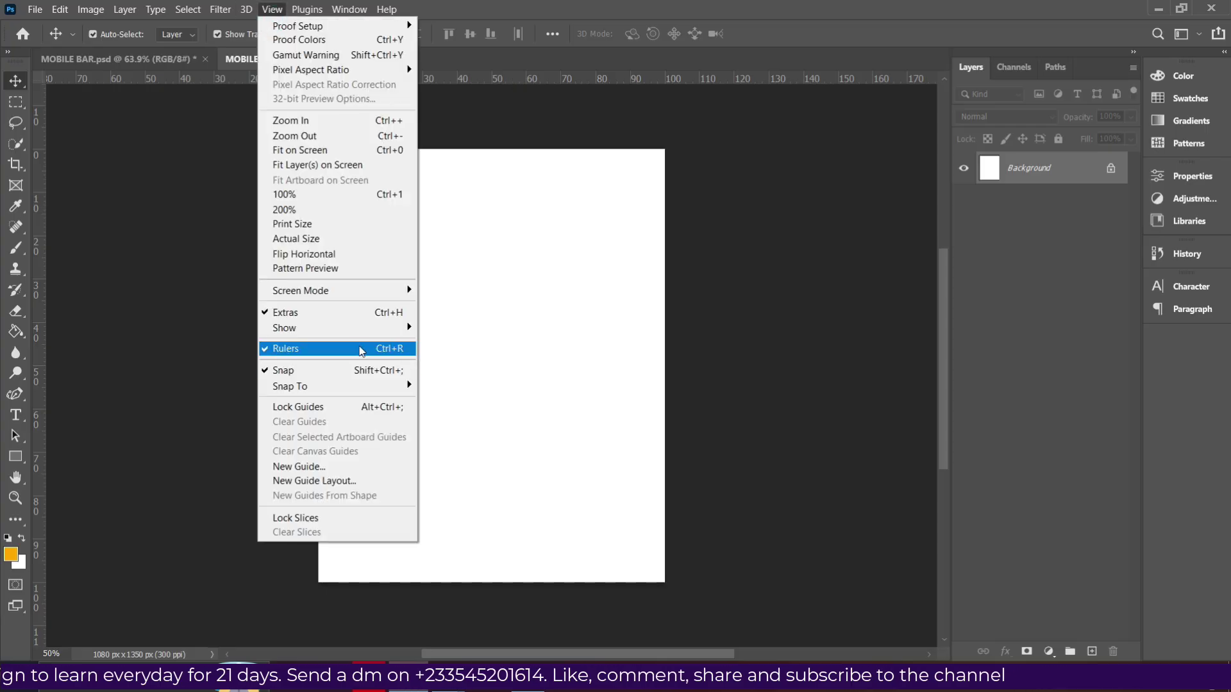
pyautogui.click(544, 112)
pyautogui.click(537, 110)
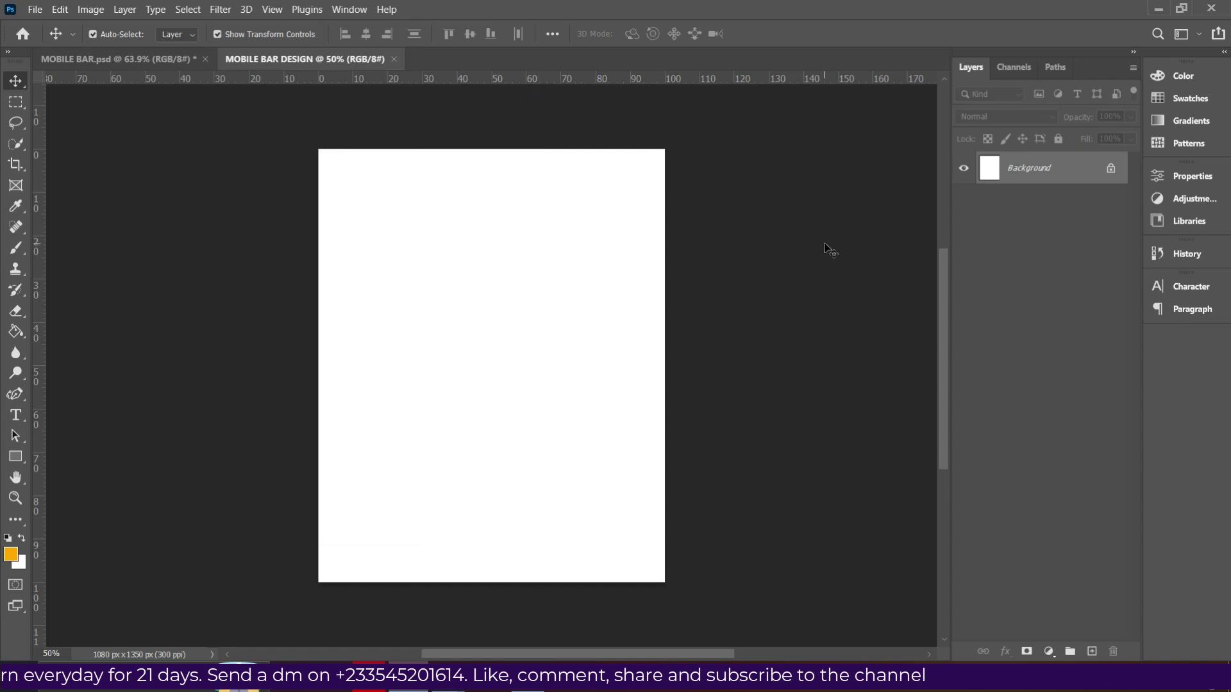
pyautogui.hotkey('ctrl', '0')
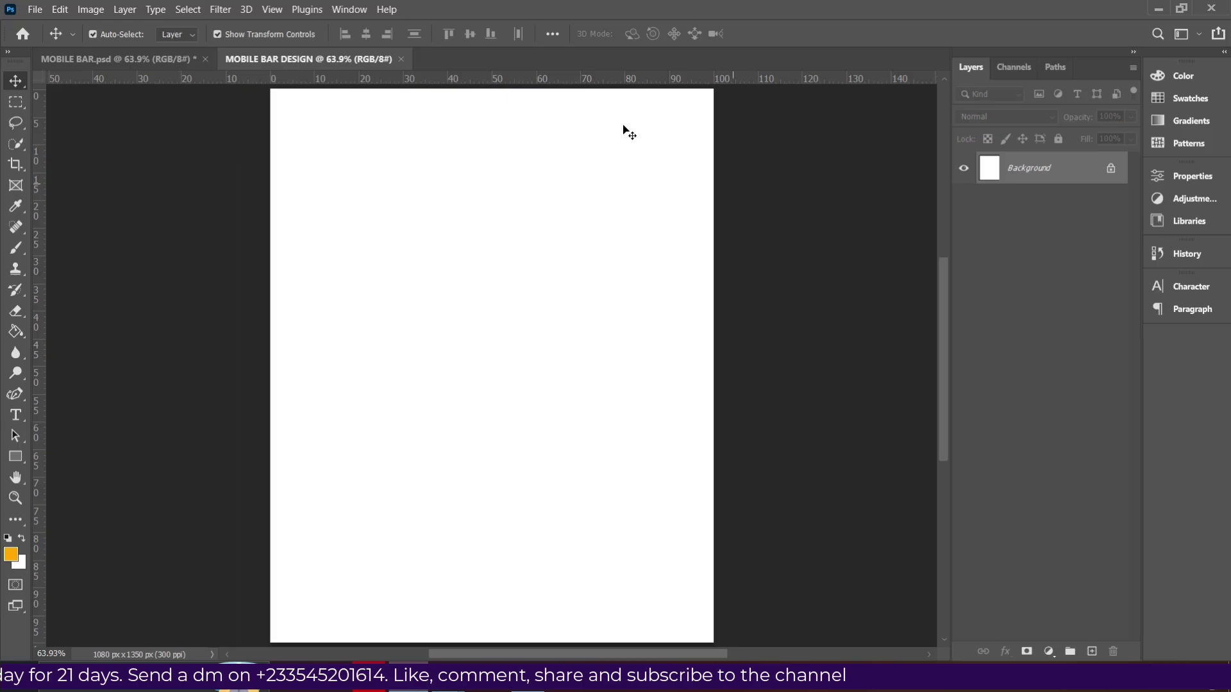
pyautogui.rightClick(578, 78)
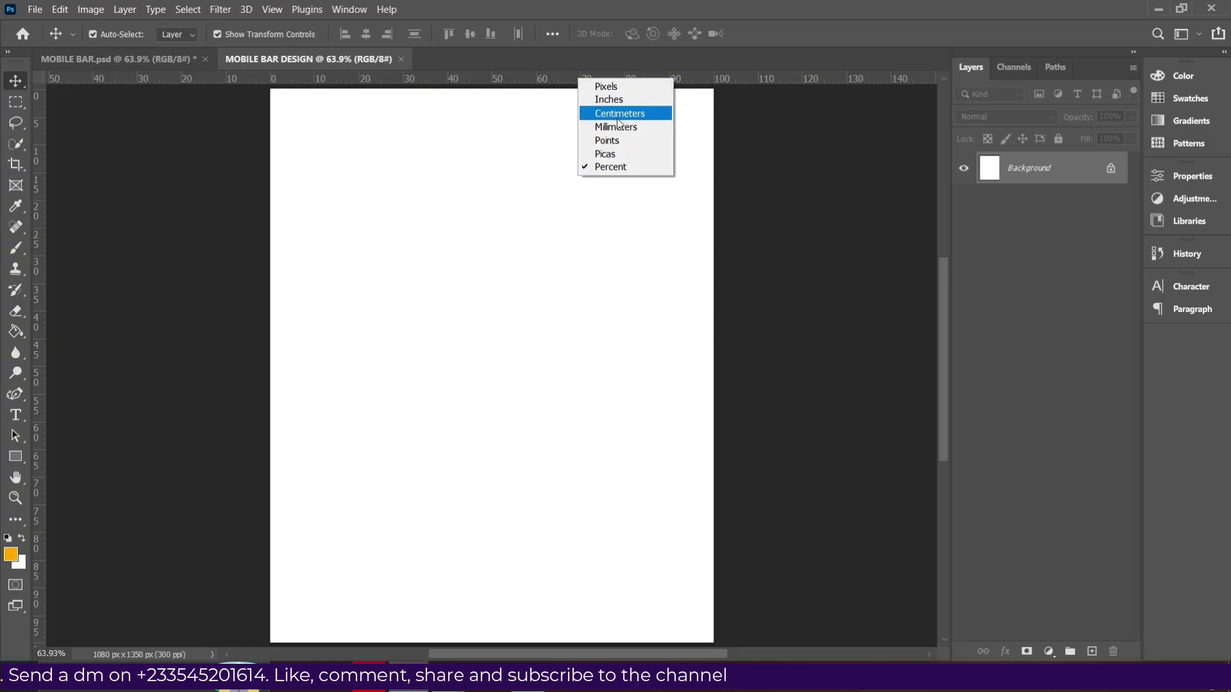
pyautogui.click(615, 166)
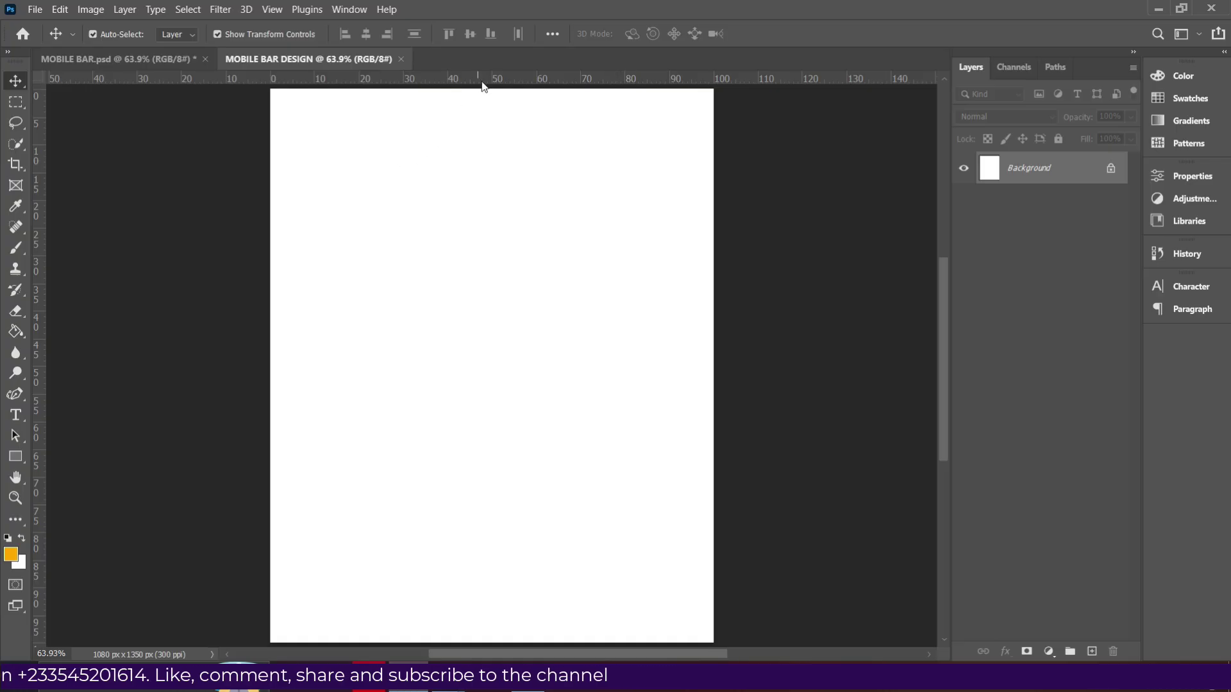
# Add a horizontal guide at 31% and vertical guides at 6.7% and 90.6%.
pyautogui.moveTo(490, 83); pyautogui.dragTo(487, 254)
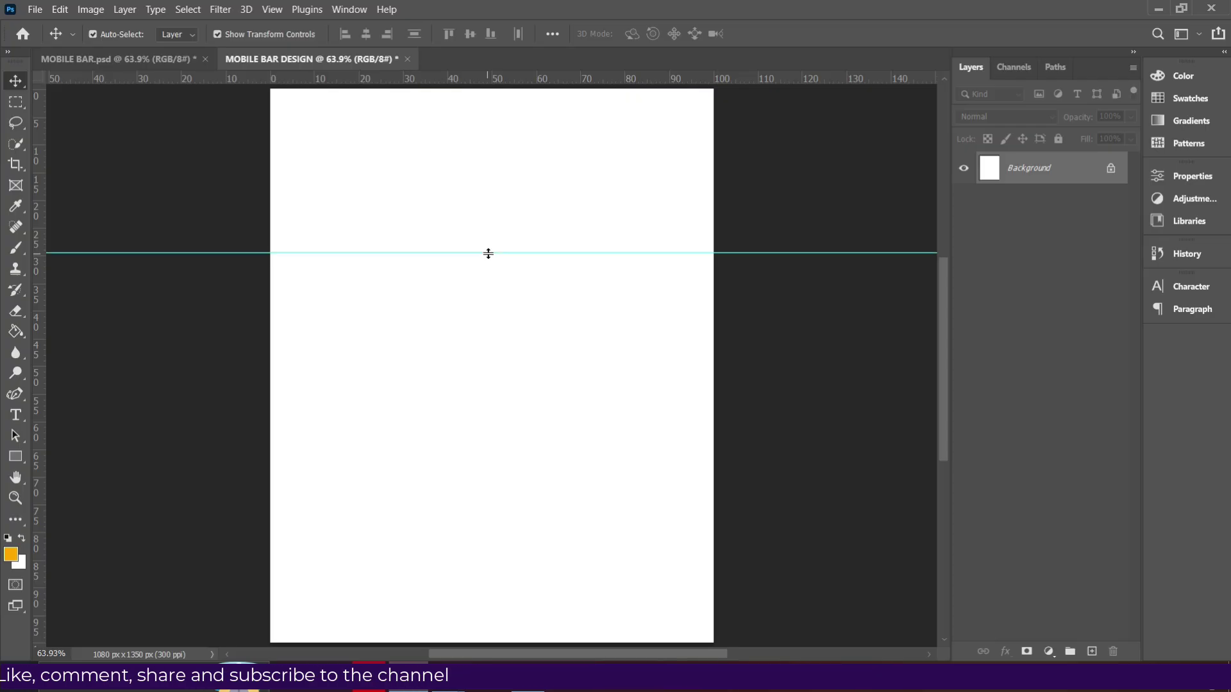
pyautogui.moveTo(35, 460); pyautogui.dragTo(300, 451)
pyautogui.moveTo(41, 489); pyautogui.dragTo(688, 476)
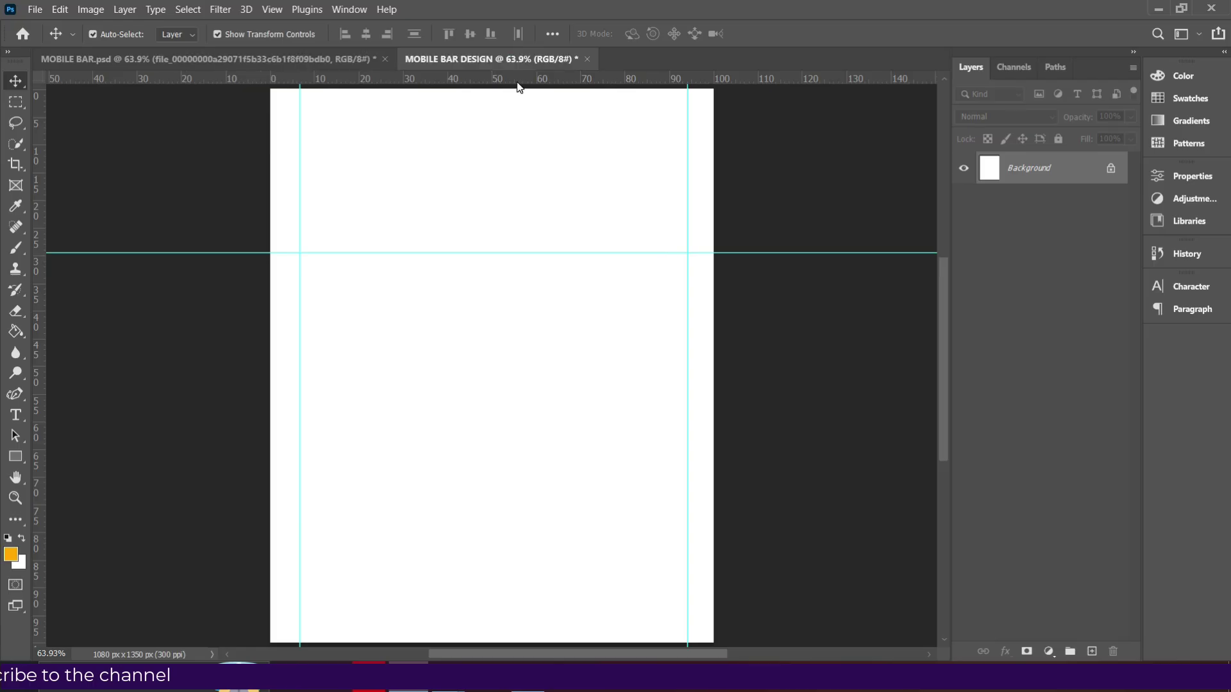
# Draw an orange 1187 × 401 px header rectangle down to the guide, then remove the guide.
pyautogui.click(15, 456)
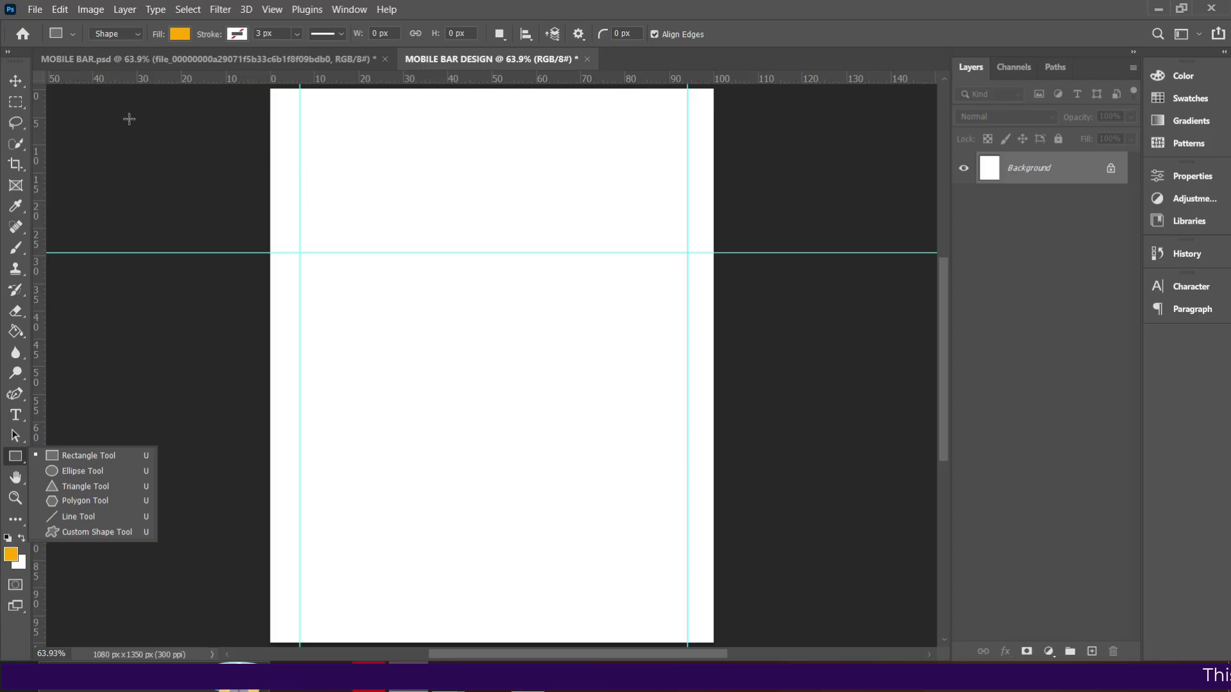
pyautogui.moveTo(264, 79); pyautogui.dragTo(747, 254)
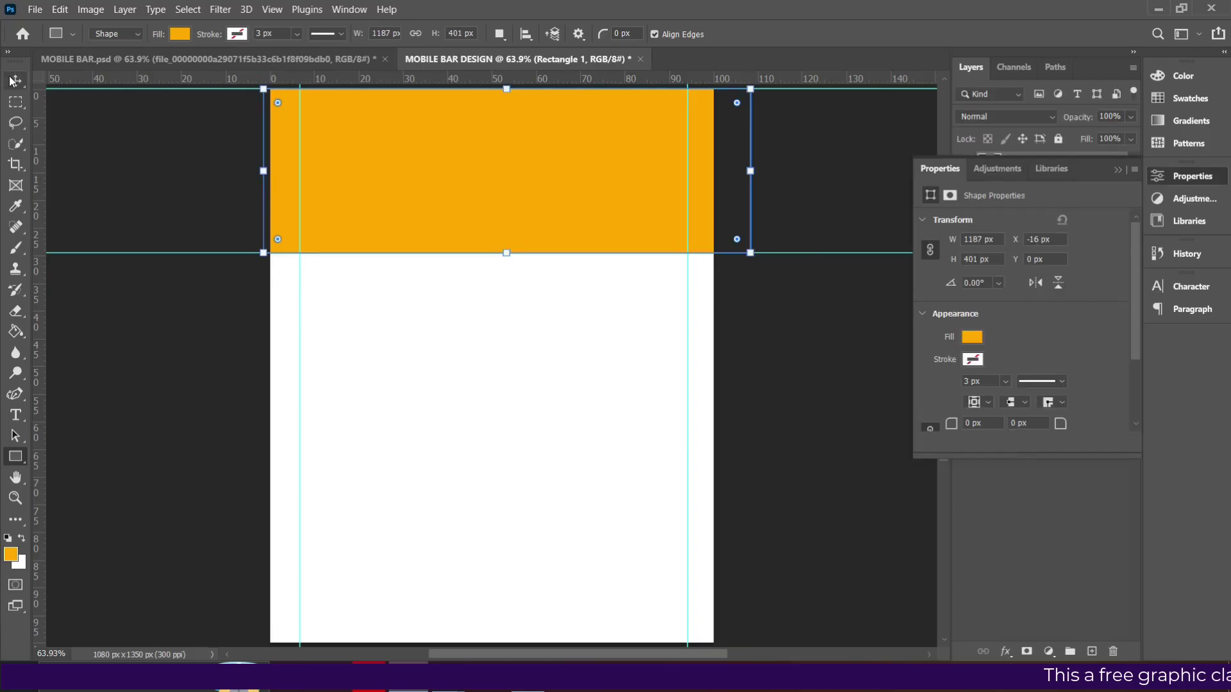
pyautogui.click(14, 80)
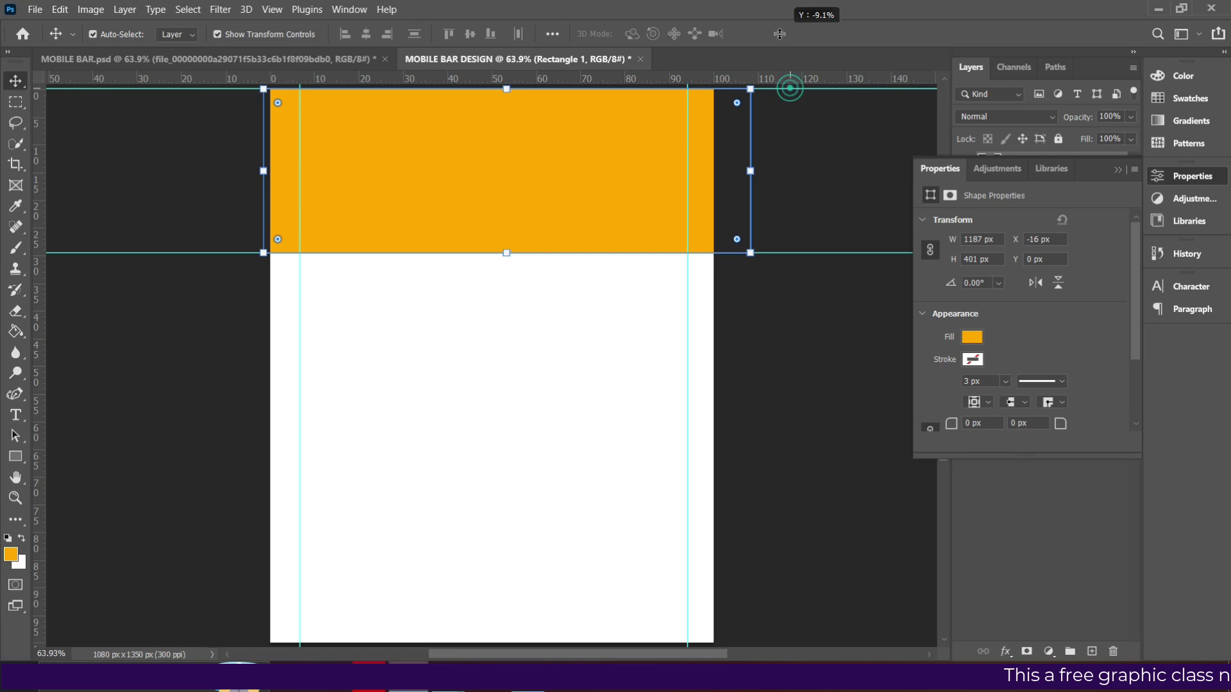
pyautogui.moveTo(588, 156); pyautogui.dragTo(585, 152)
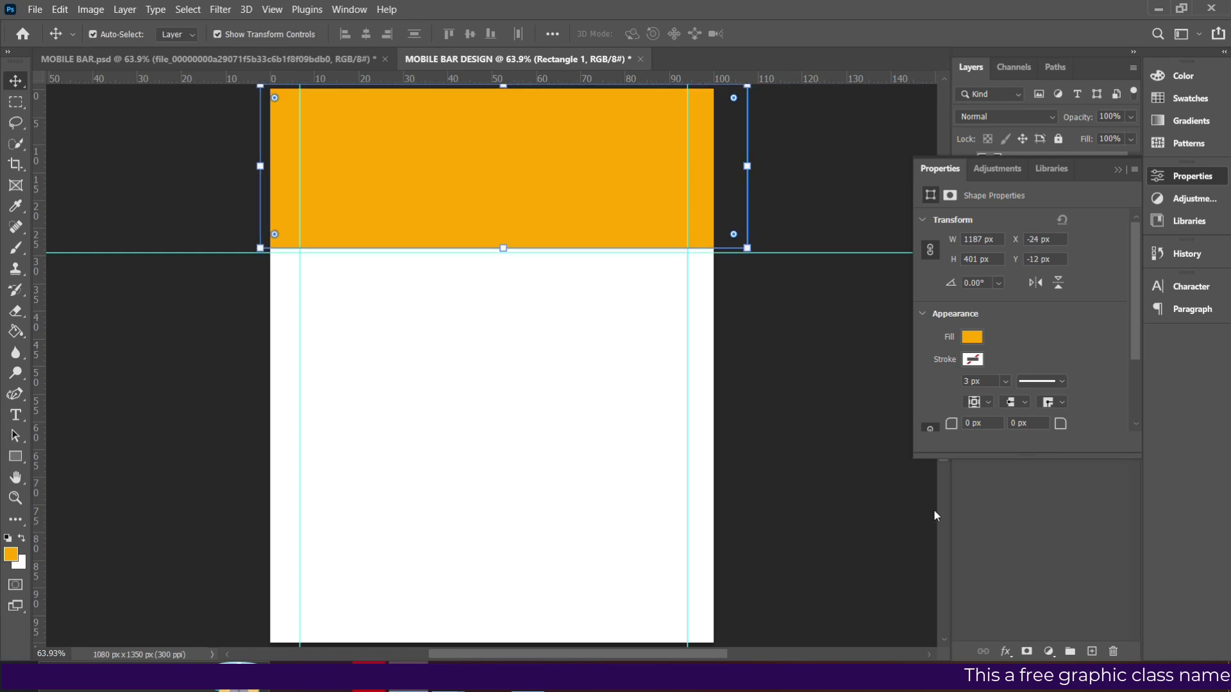
pyautogui.moveTo(825, 252); pyautogui.dragTo(798, 7)
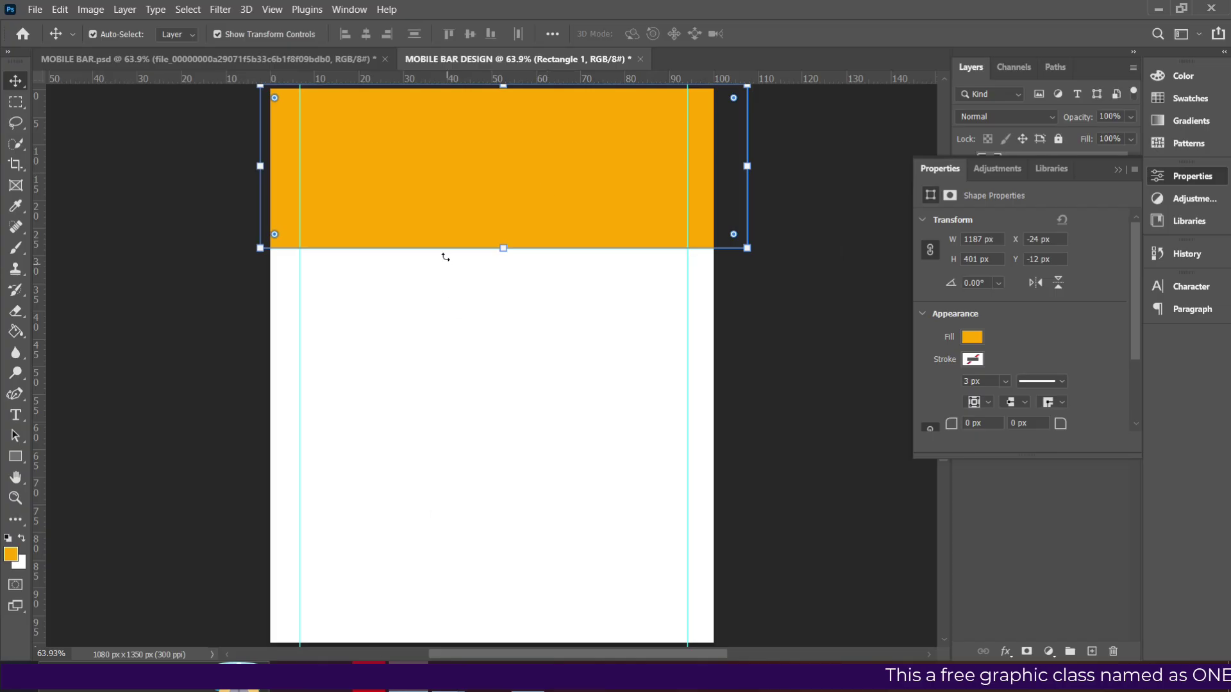
pyautogui.click(1116, 171)
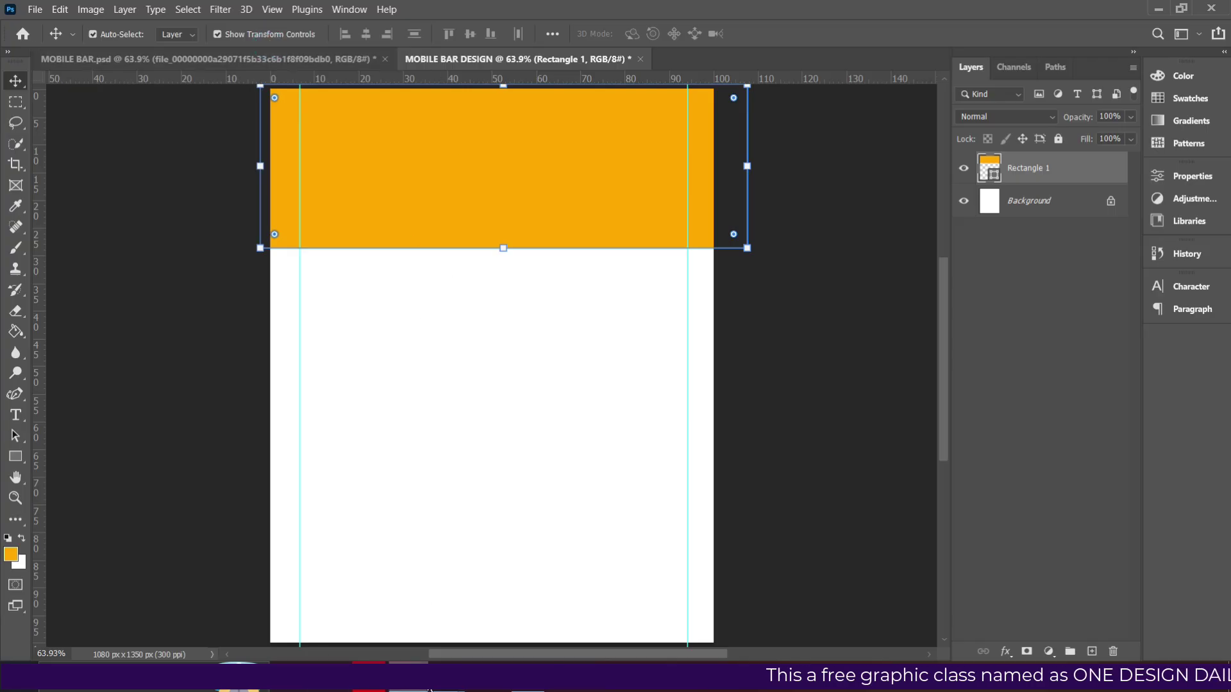
# Drag the photo of two men toasting from the mobile bar folder onto the flyer canvas.
pyautogui.moveTo(431, 681)
pyautogui.click(383, 625)
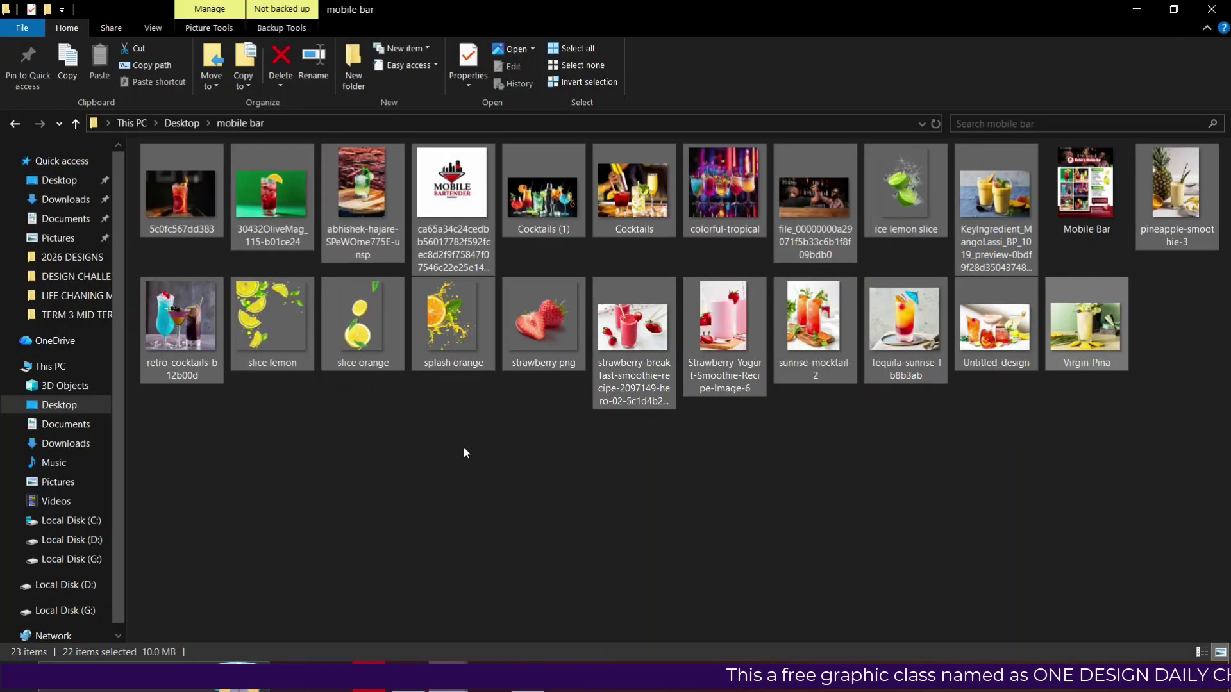
pyautogui.click(825, 206)
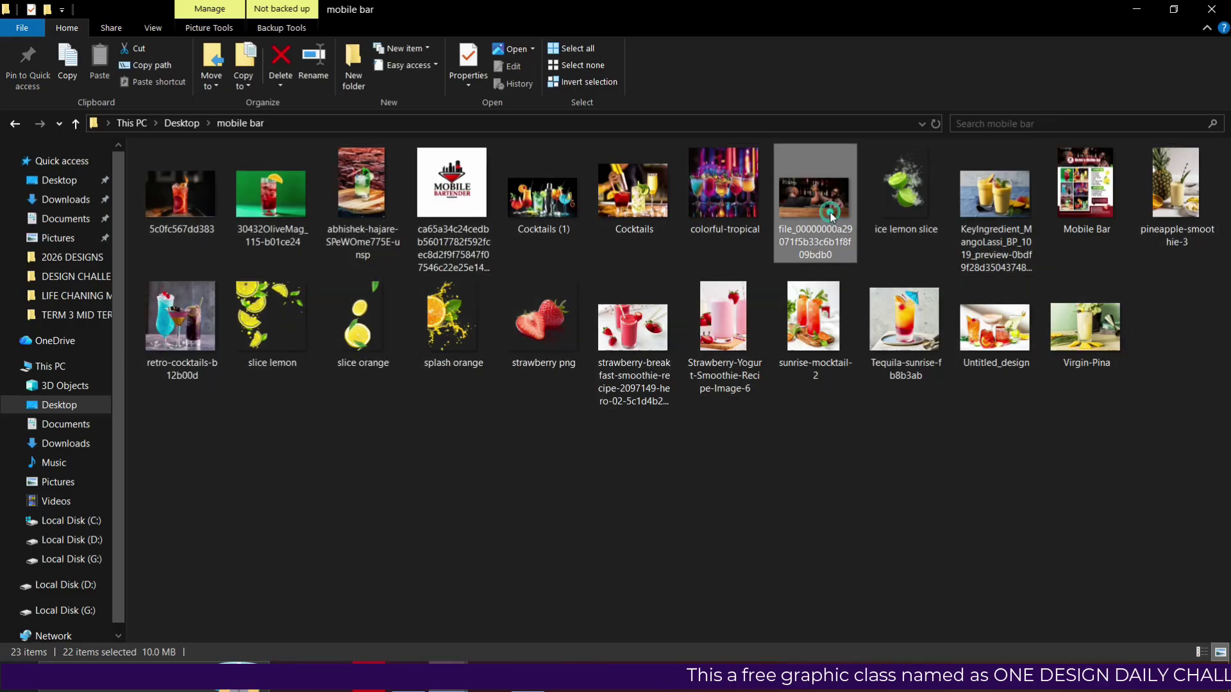
pyautogui.moveTo(817, 210); pyautogui.dragTo(485, 245)
# Place the bar photo, clip it into Rectangle 1, and shift it up slightly.
pyautogui.click(963, 168)
pyautogui.click(963, 168)
pyautogui.press('Return')
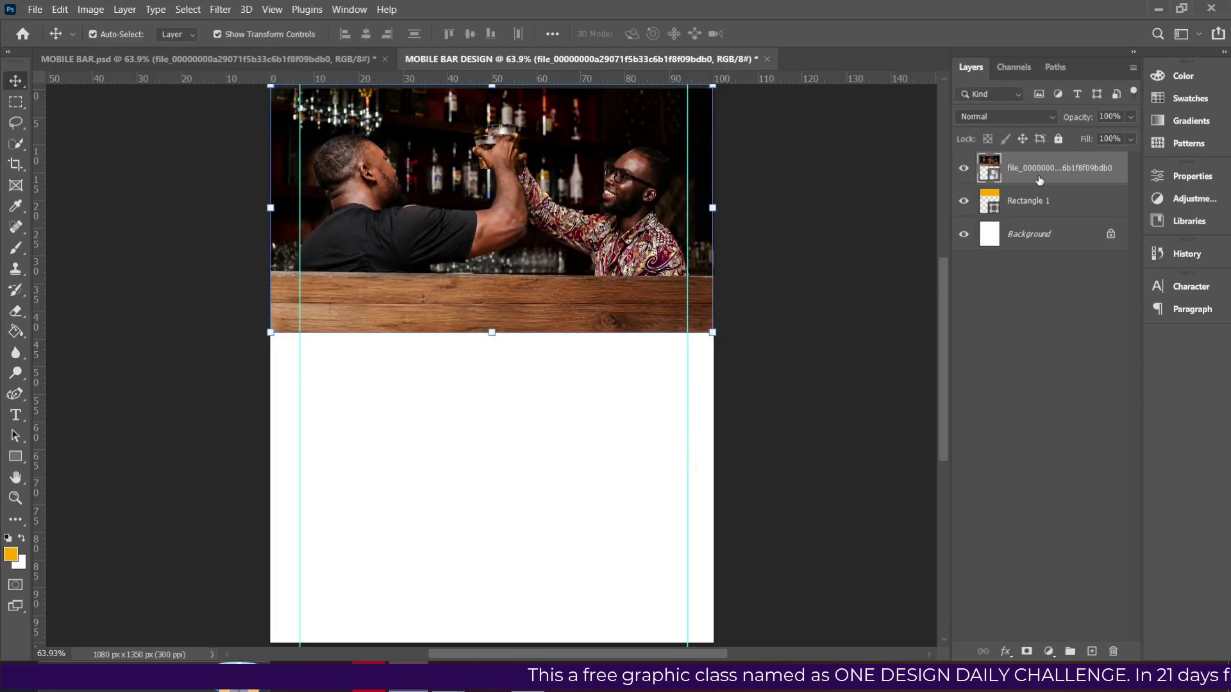
pyautogui.rightClick(1035, 174)
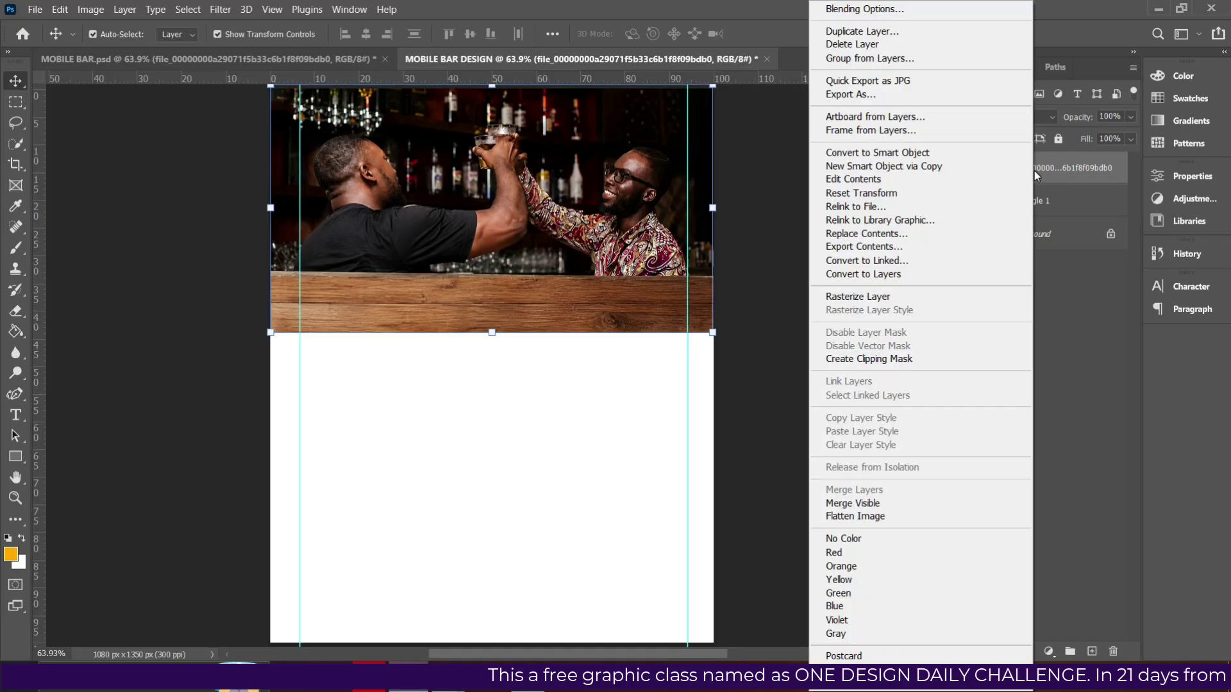
pyautogui.click(883, 364)
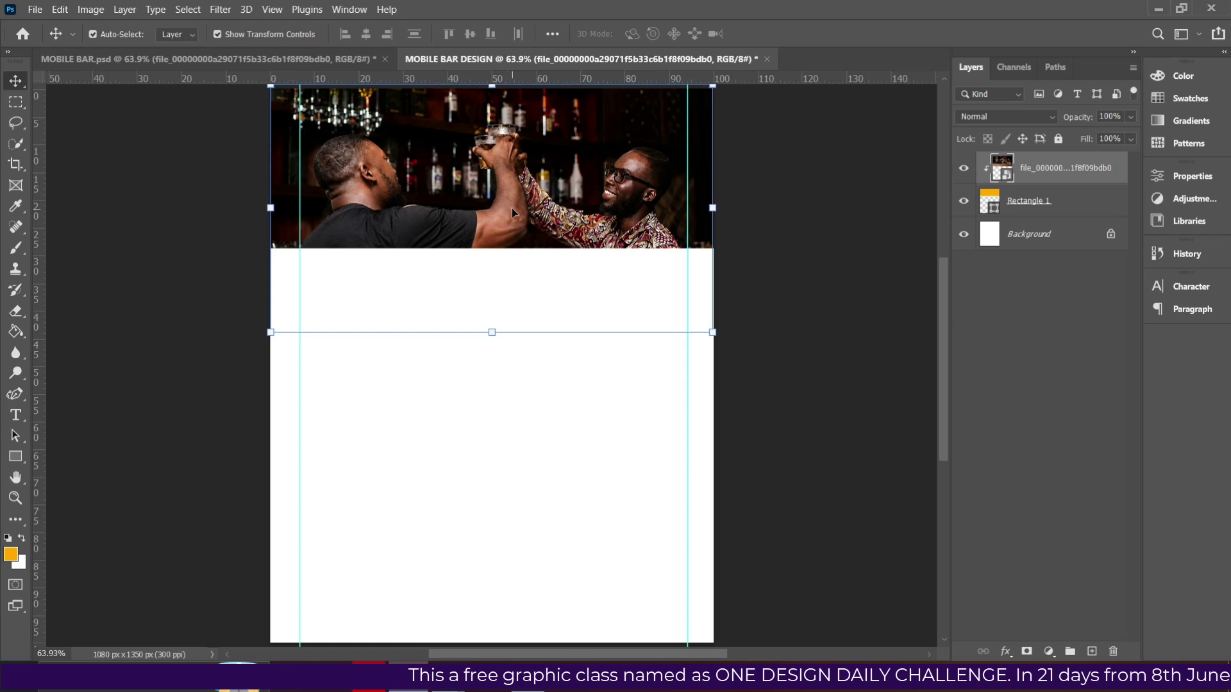
pyautogui.click(1028, 211)
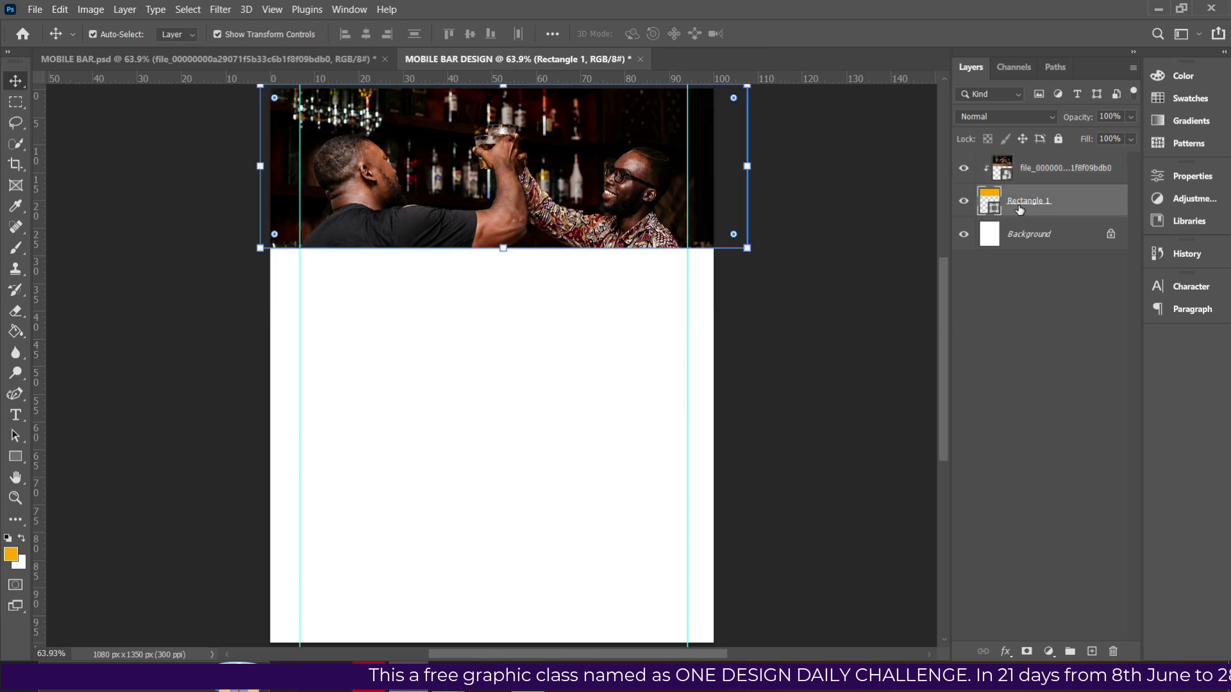
pyautogui.click(576, 196)
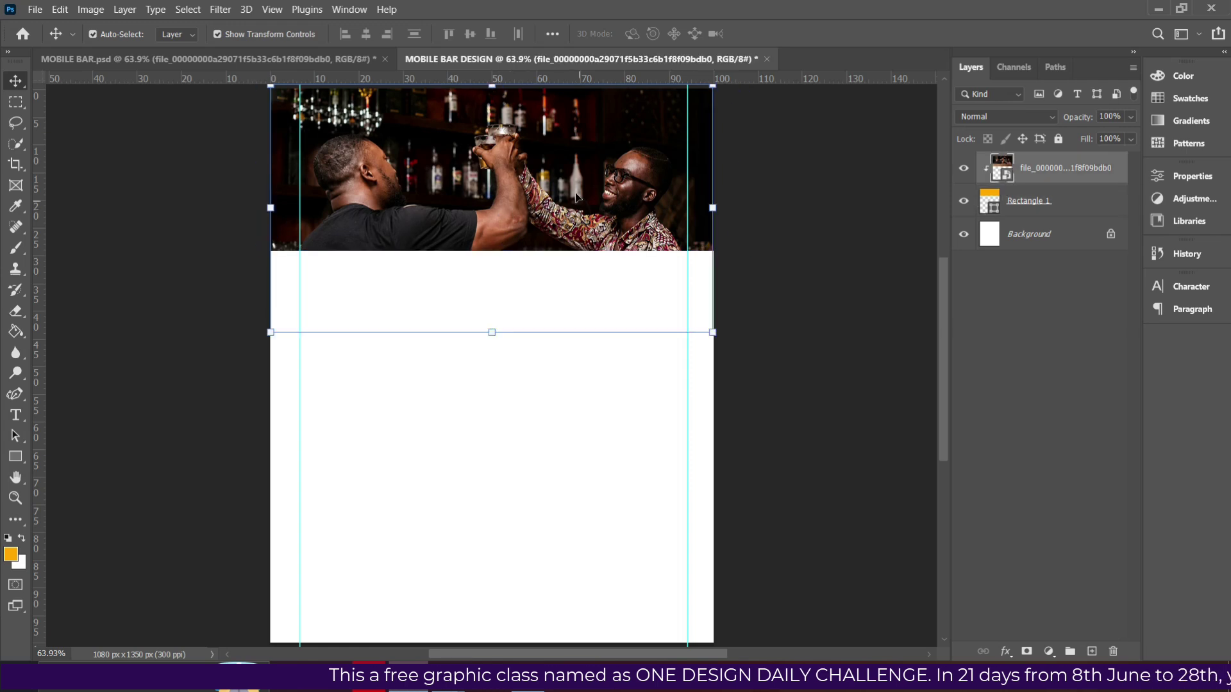
pyautogui.moveTo(558, 168); pyautogui.dragTo(568, 158)
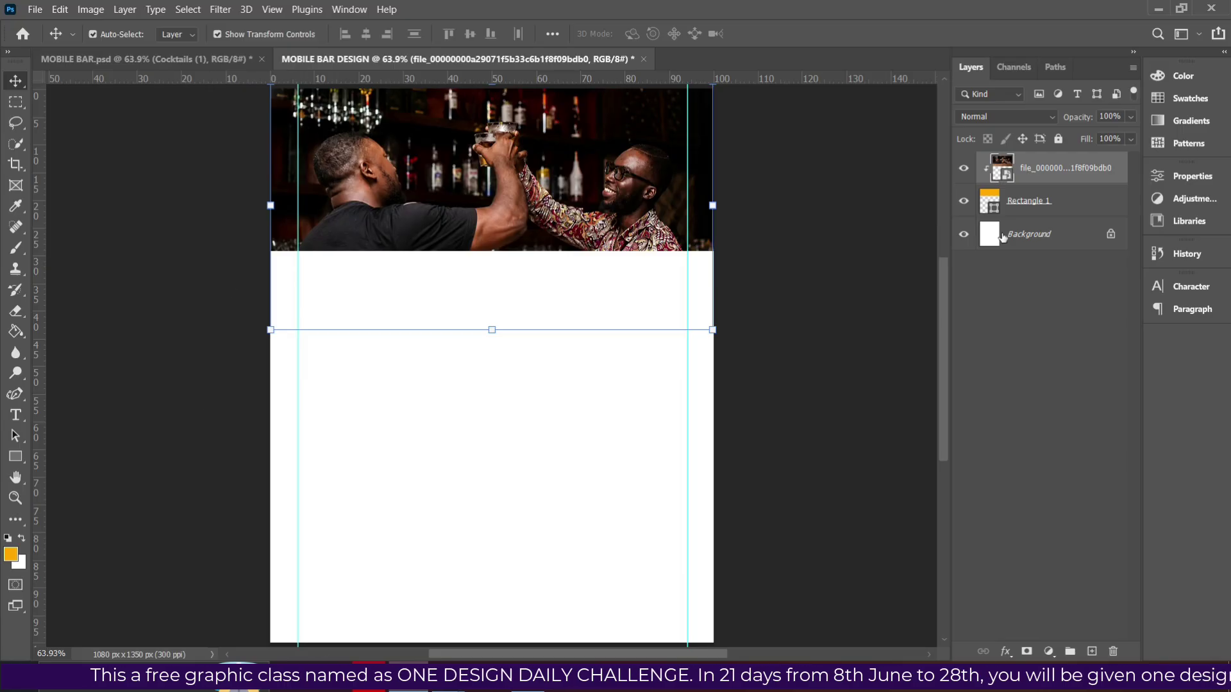
# Draw a full-width orange Rectangle 2 band near the page bottom, above the Background layer.
pyautogui.click(1024, 237)
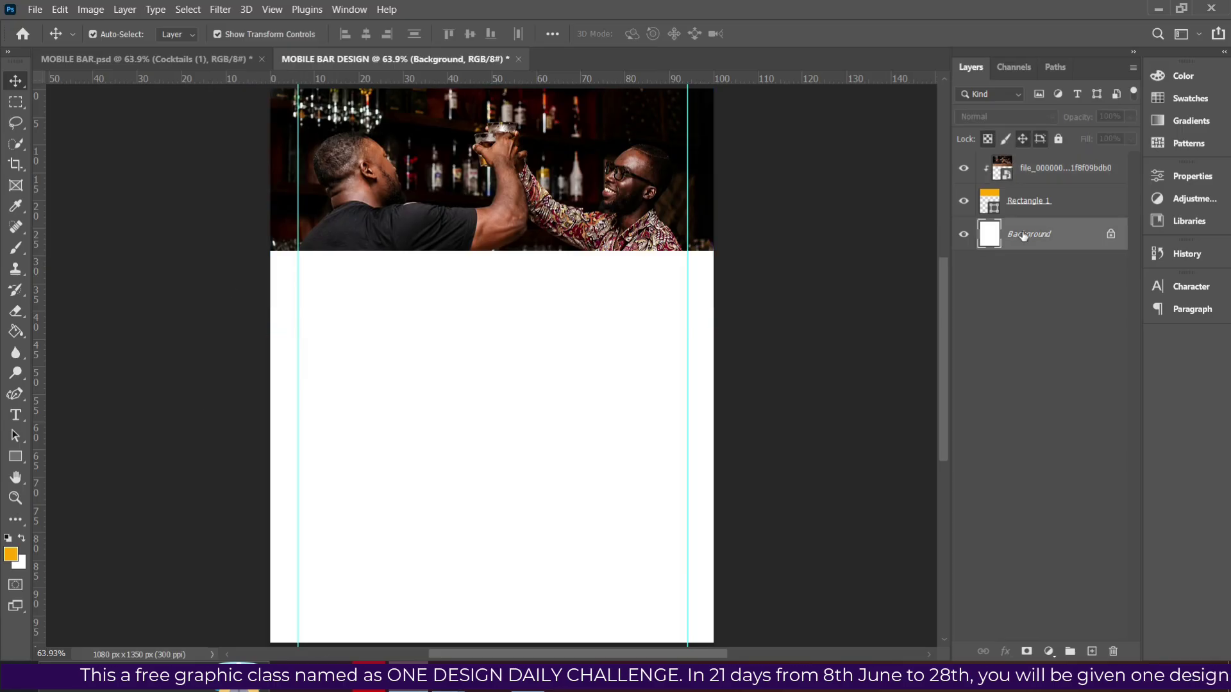
pyautogui.click(15, 456)
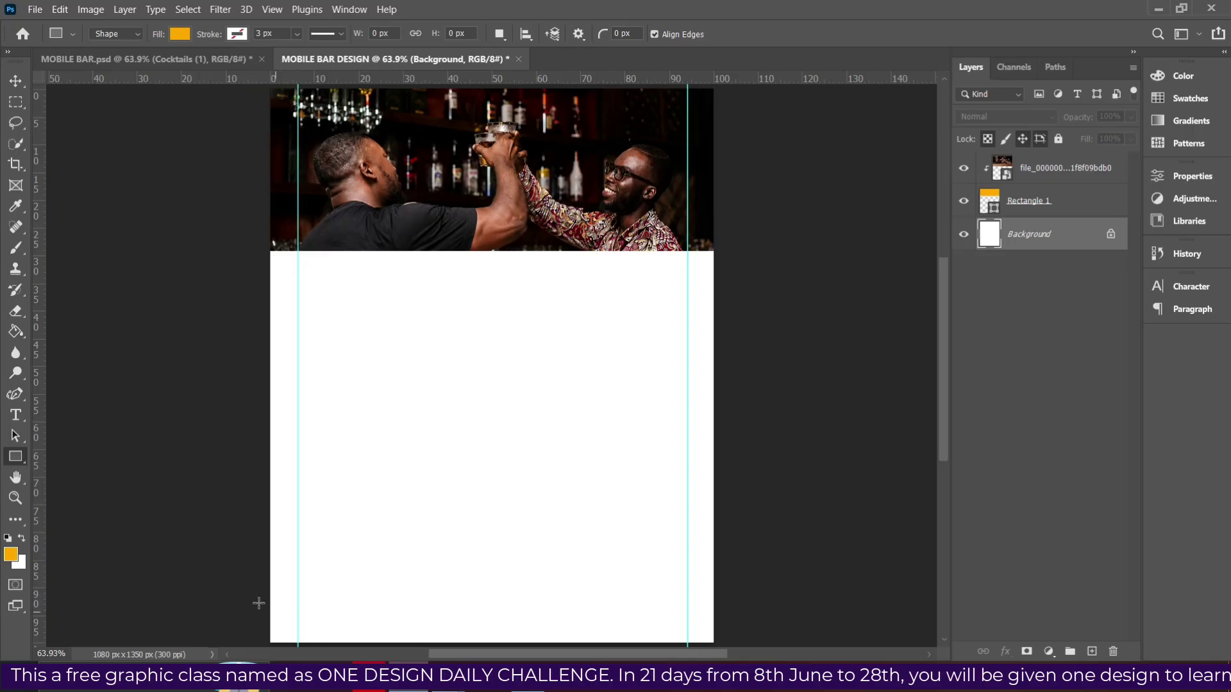
pyautogui.moveTo(258, 571); pyautogui.dragTo(720, 538)
pyautogui.press('v')
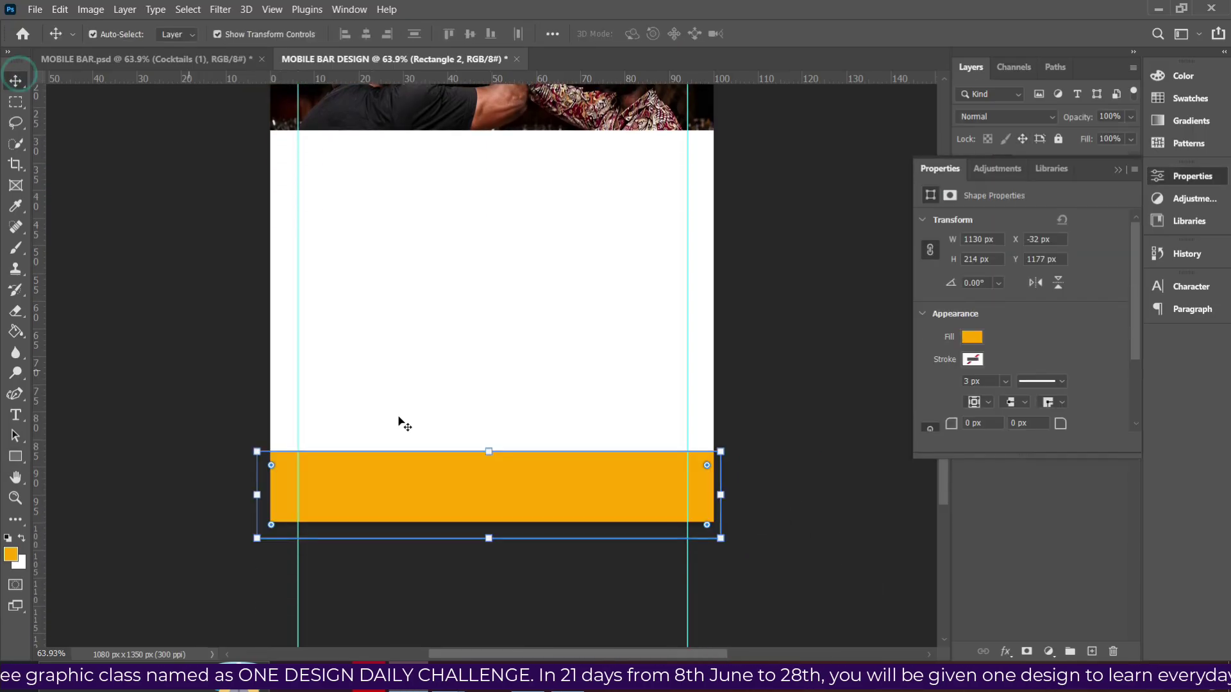
pyautogui.moveTo(461, 502); pyautogui.dragTo(481, 484)
# Nudge the bottom band, preview a yellow-to-white Gradient Overlay on it, then cancel.
pyautogui.press('Down')
pyautogui.press('Down')
pyautogui.press('Down')
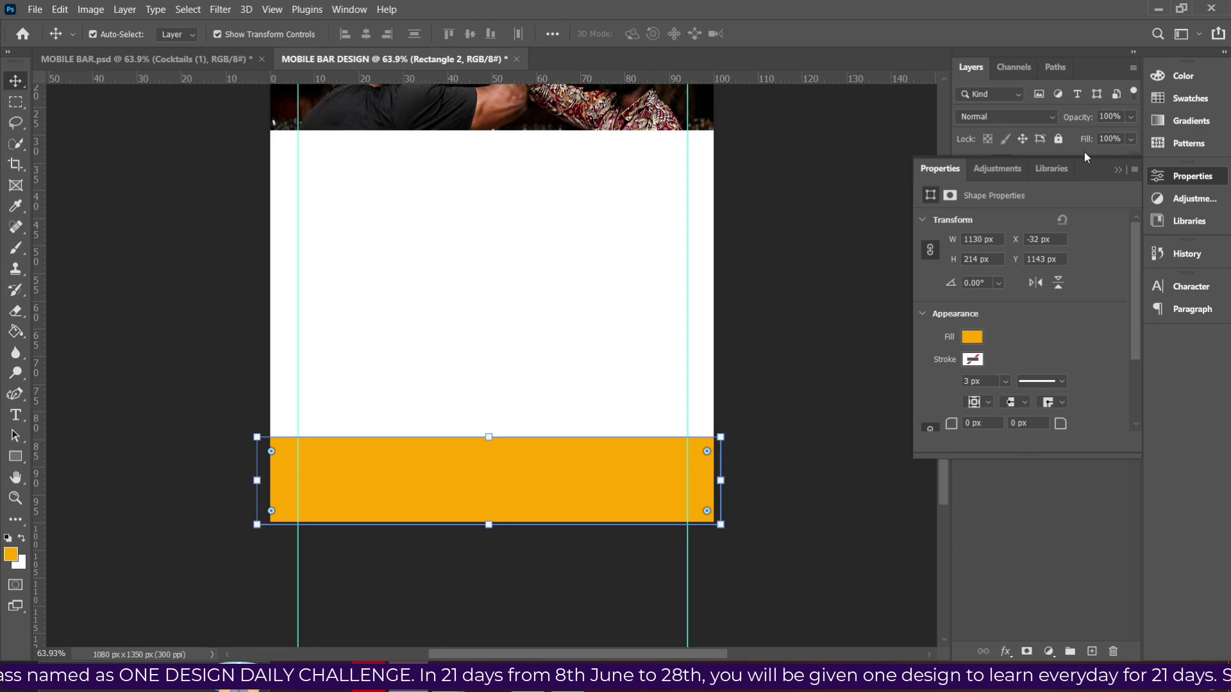
pyautogui.click(1086, 157)
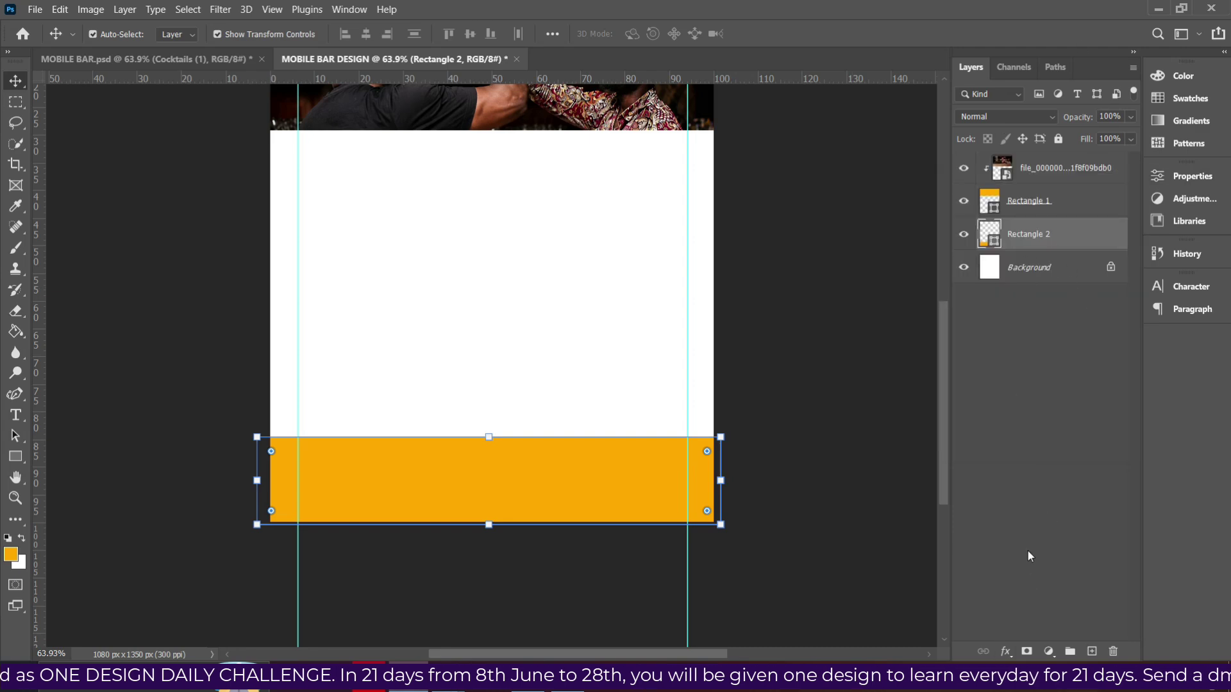
pyautogui.click(1007, 653)
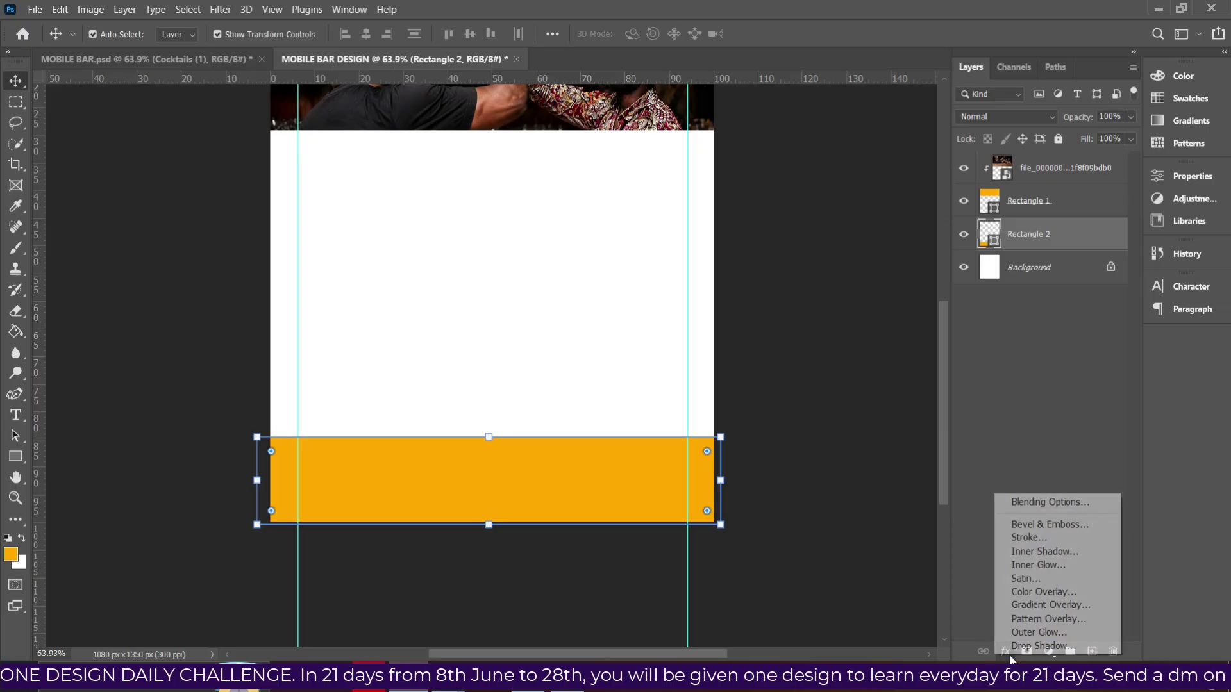
pyautogui.click(1037, 606)
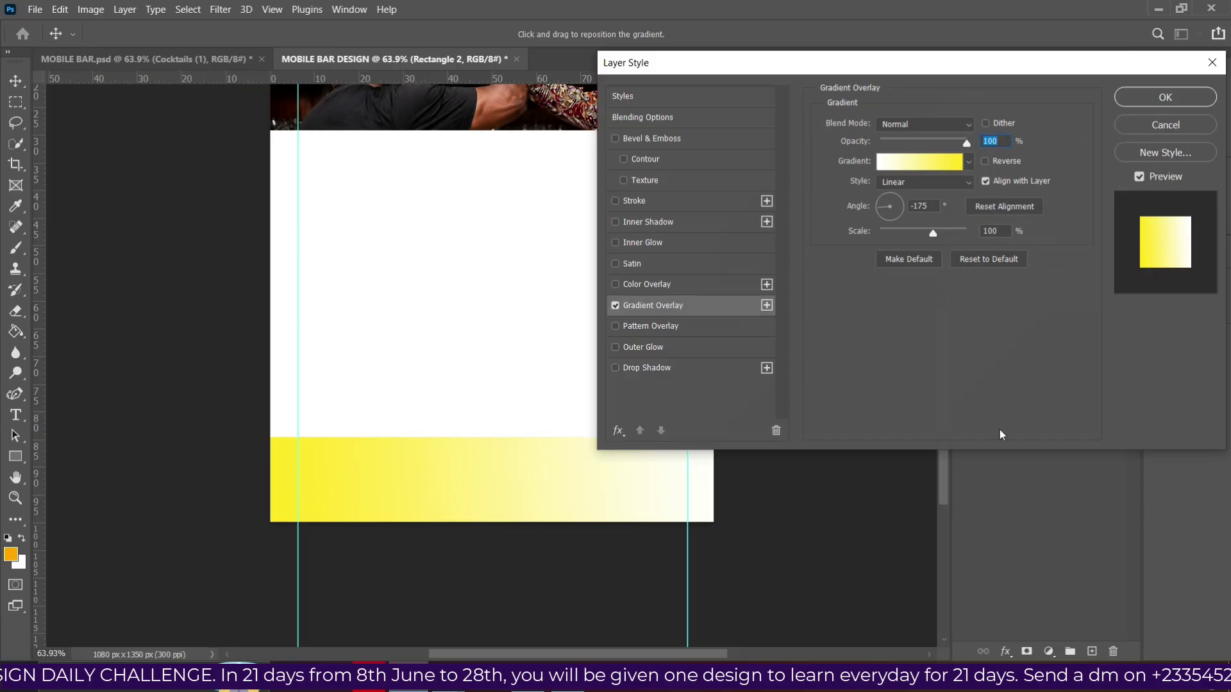
pyautogui.click(923, 161)
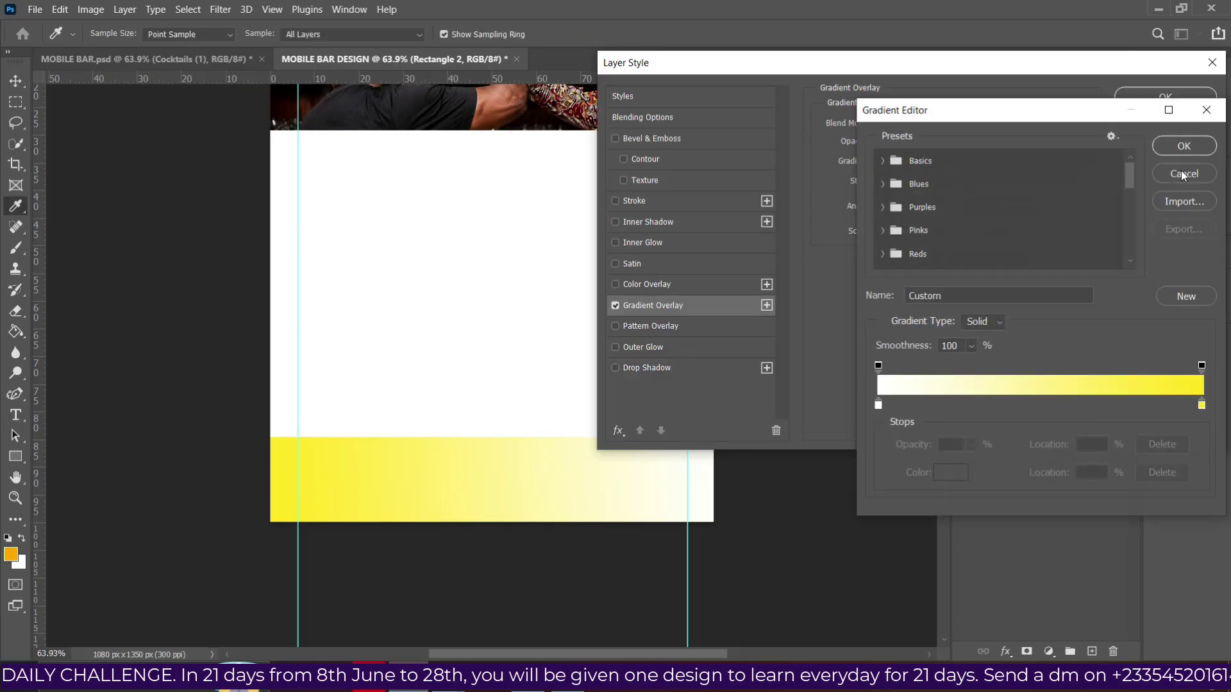
pyautogui.click(1183, 173)
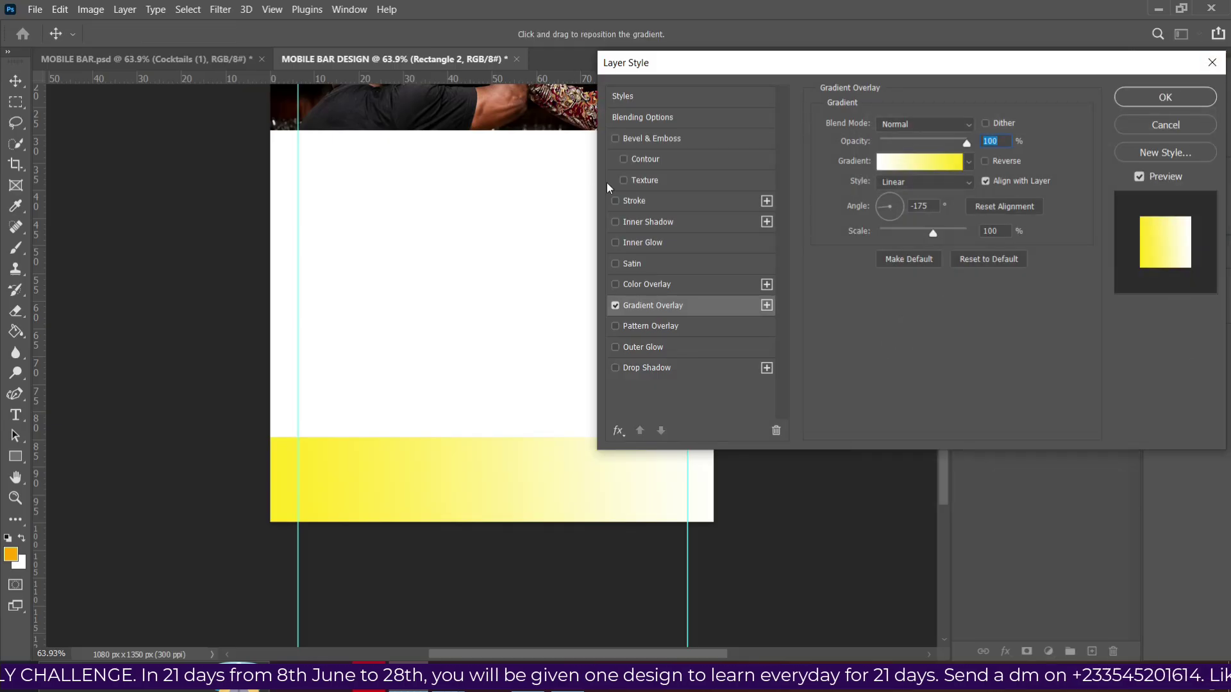
pyautogui.click(1154, 126)
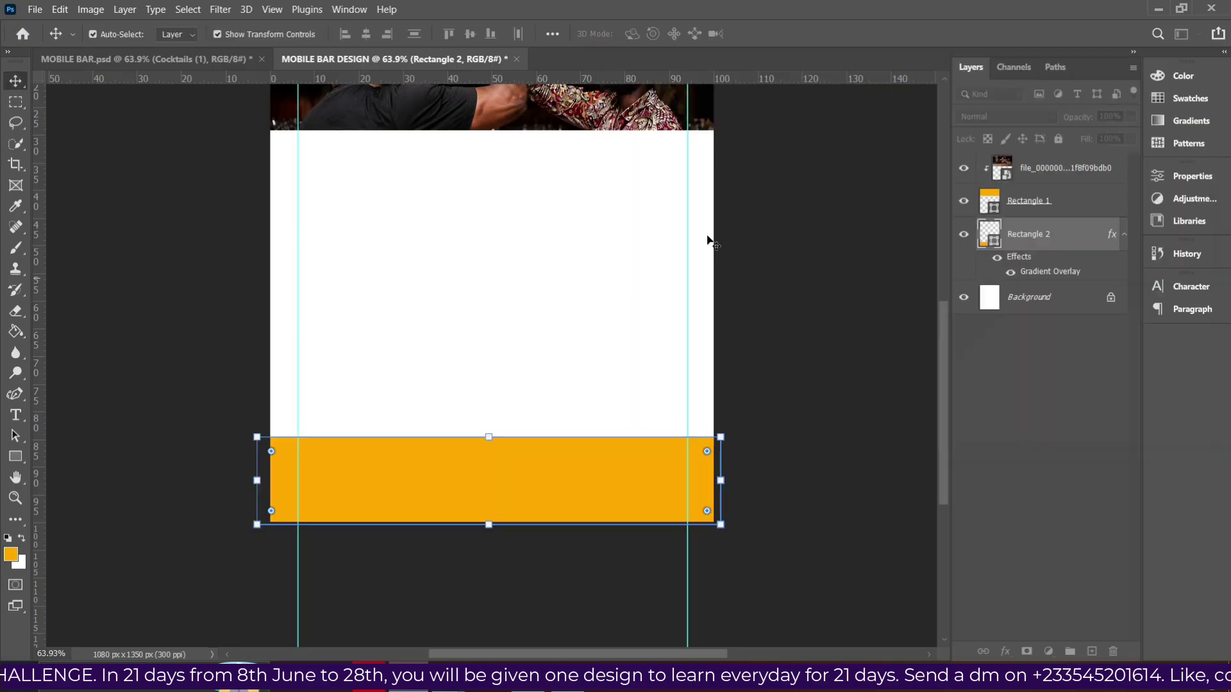
pyautogui.scroll(4, 709, 240)
# Shift the bar photo slightly right and extend Rectangle 1 down to 424 px tall.
pyautogui.click(605, 180)
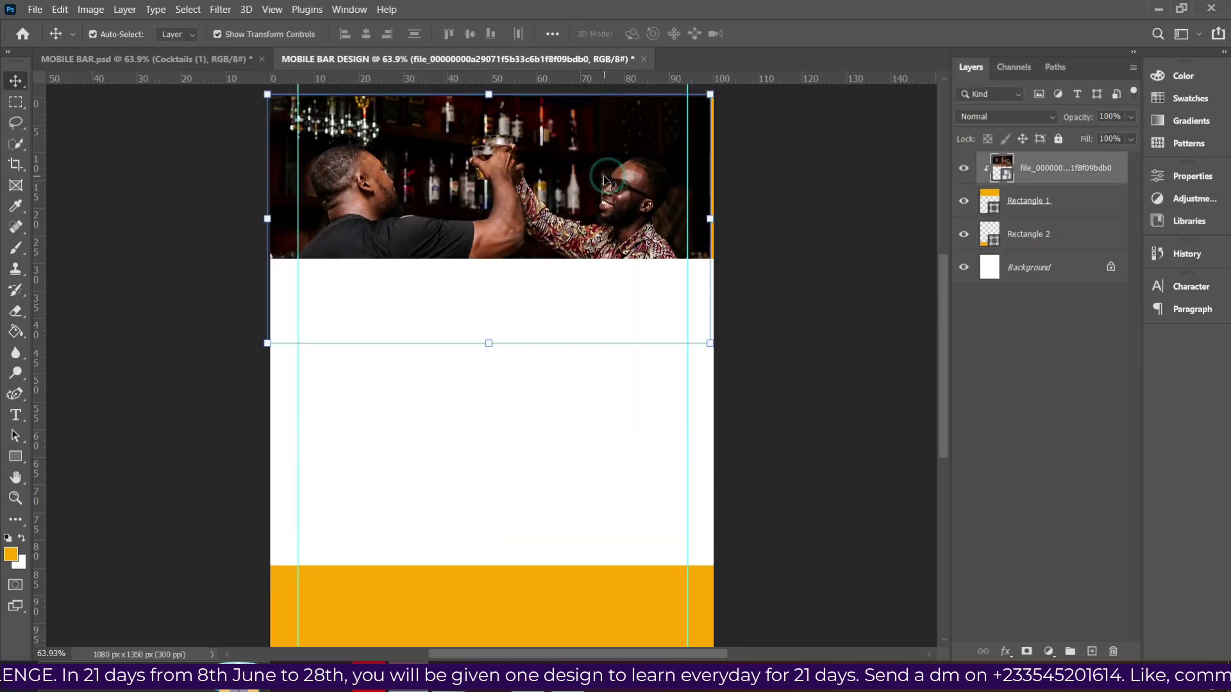
pyautogui.moveTo(581, 191); pyautogui.dragTo(584, 191)
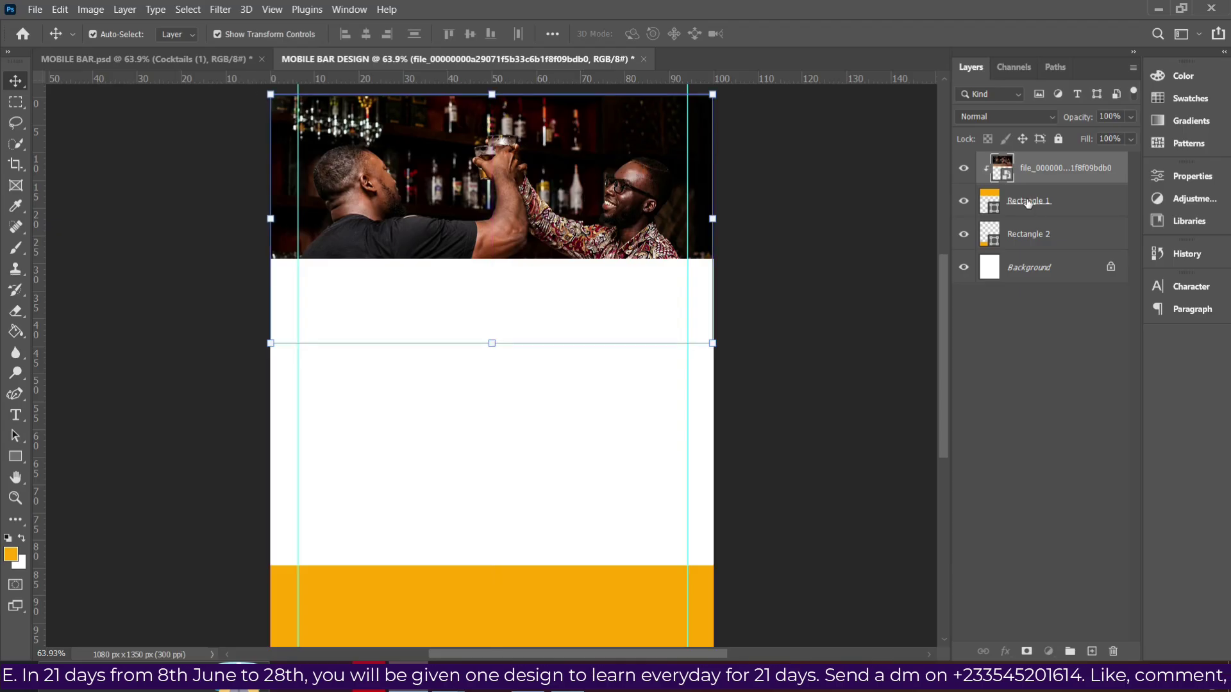
pyautogui.click(1027, 202)
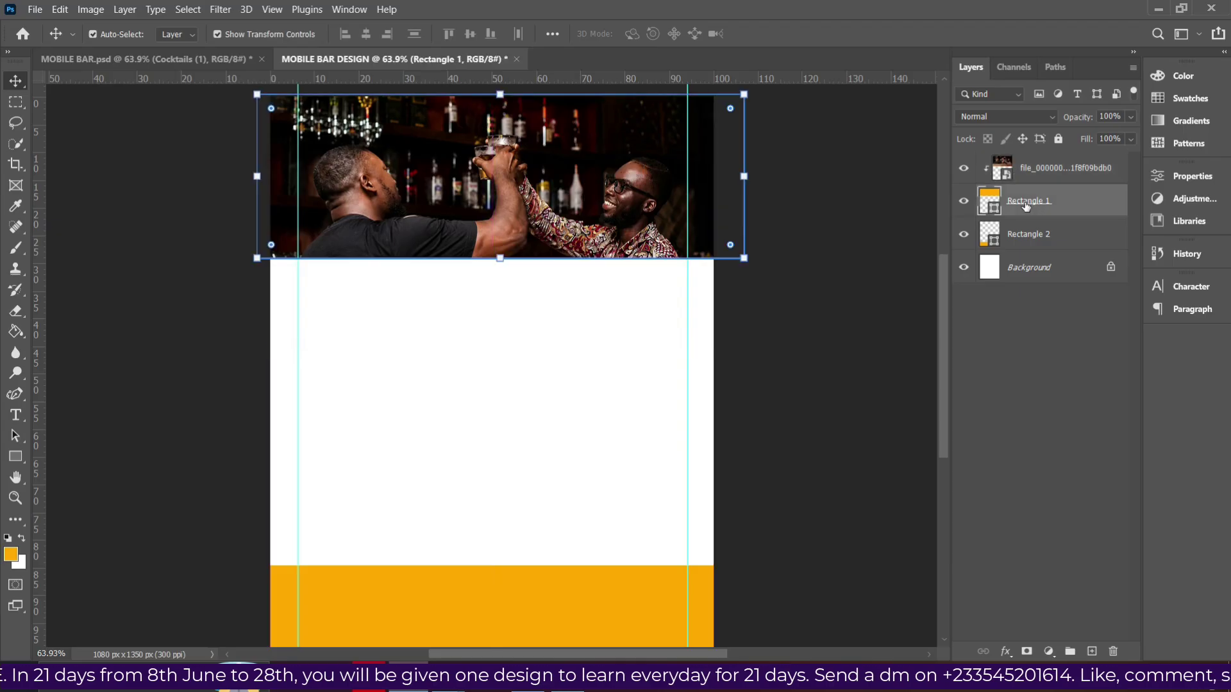
pyautogui.click(15, 455)
pyautogui.click(77, 453)
pyautogui.moveTo(498, 261); pyautogui.dragTo(498, 268)
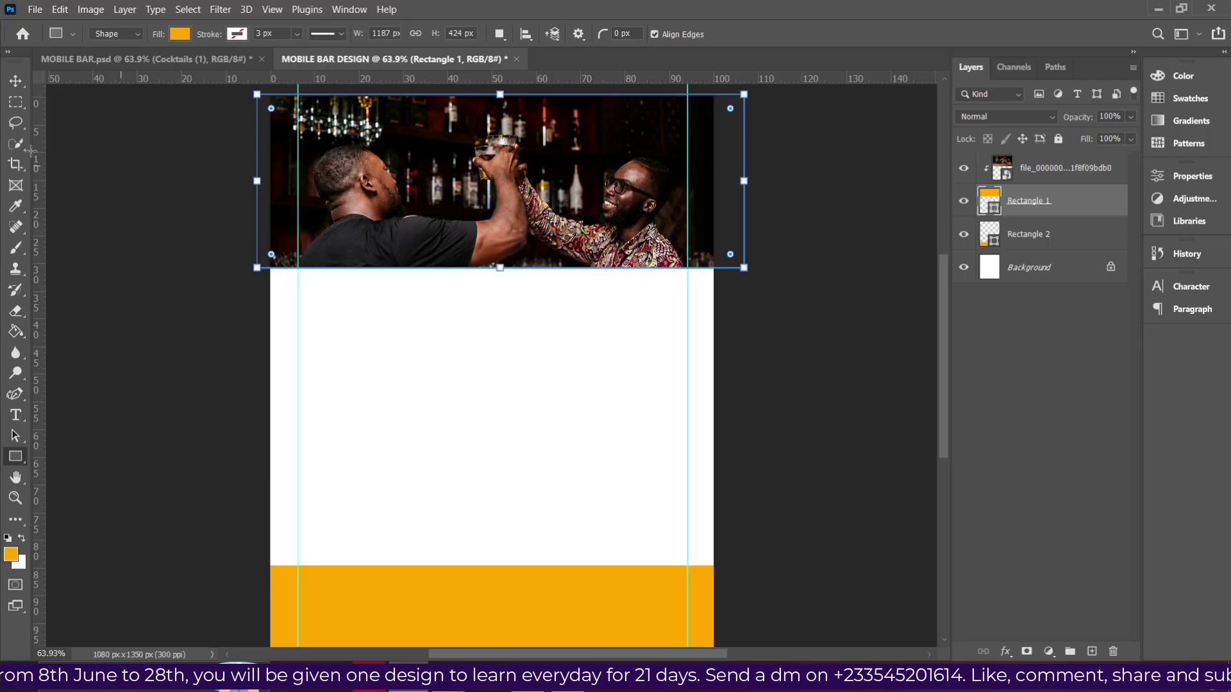
# Lock the bar photo and Rectangle 1 together with Lock All.
pyautogui.click(16, 81)
pyautogui.click(589, 217)
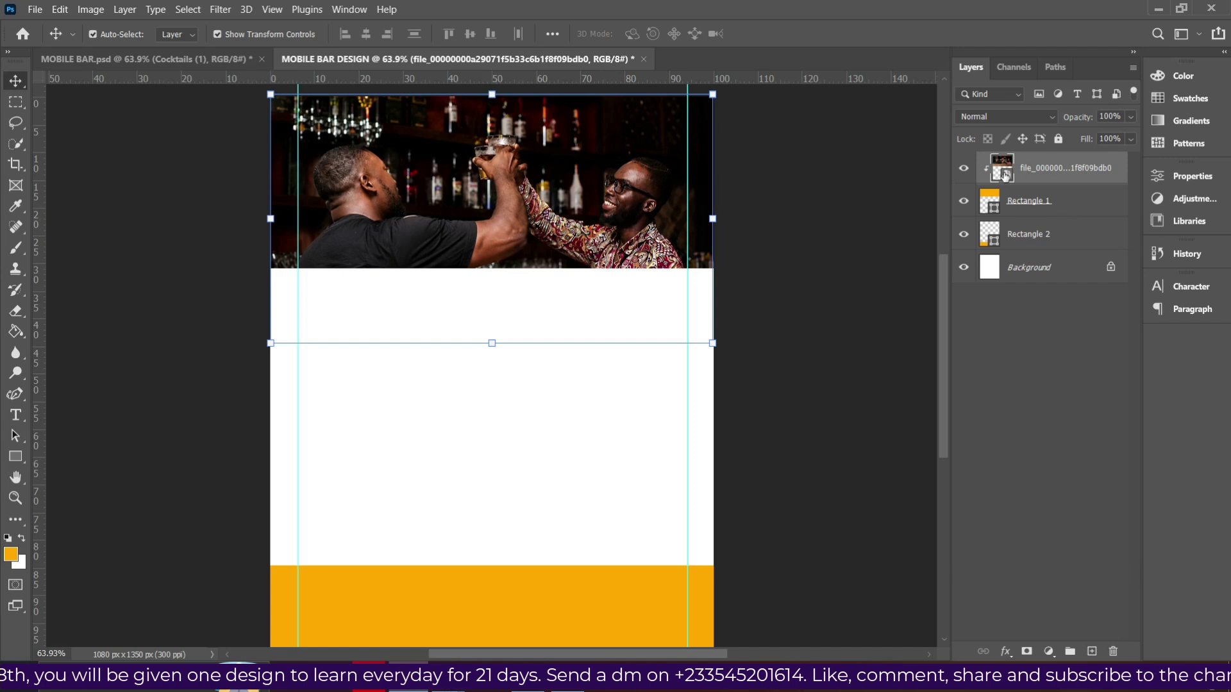
pyautogui.press('ctrl')
pyautogui.keyDown('ctrl'); pyautogui.click(1044, 204); pyautogui.keyUp('ctrl')
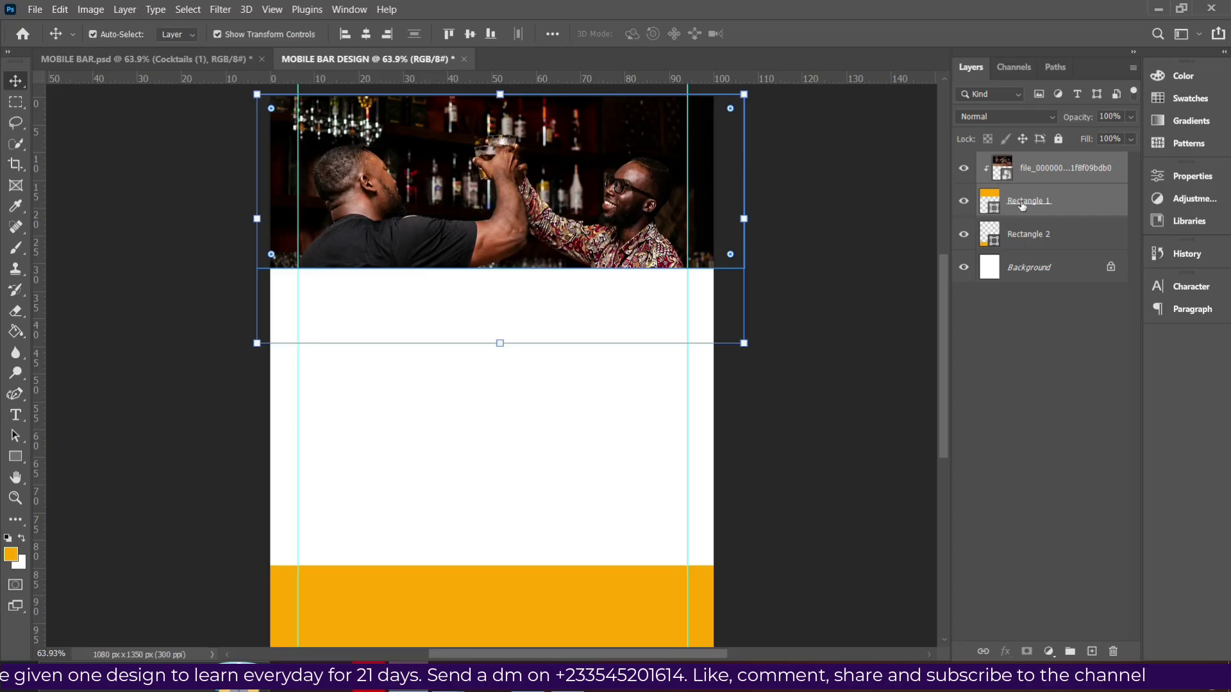
pyautogui.click(1059, 139)
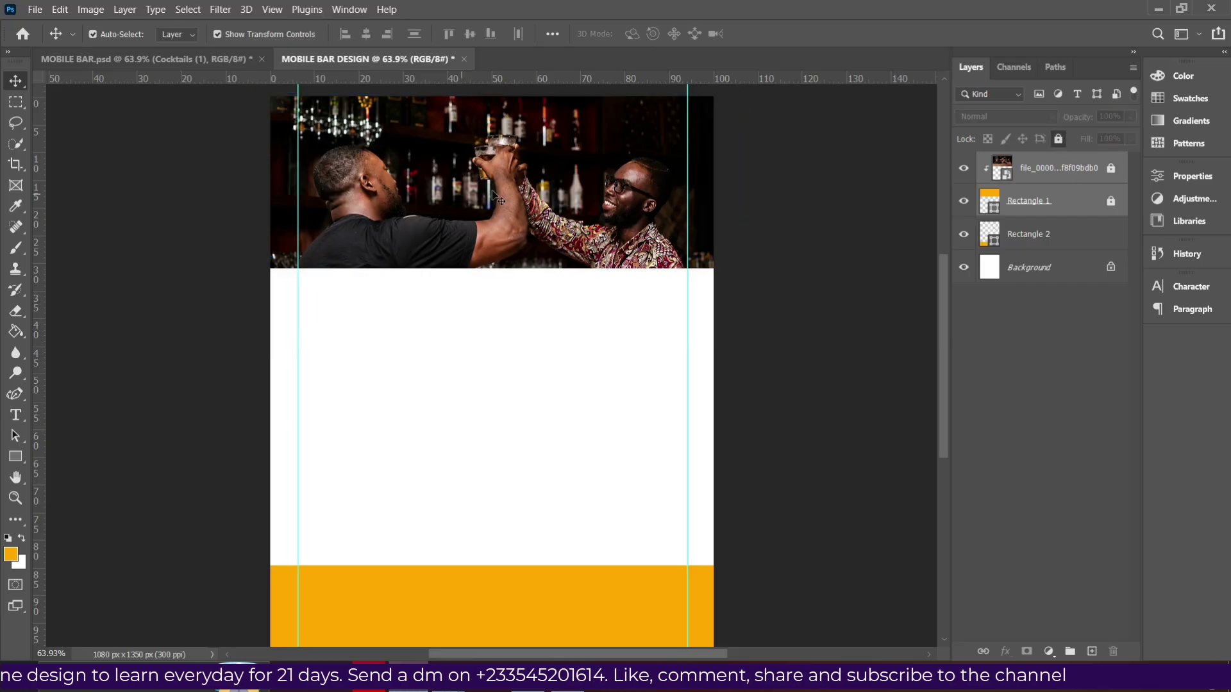
pyautogui.click(508, 199)
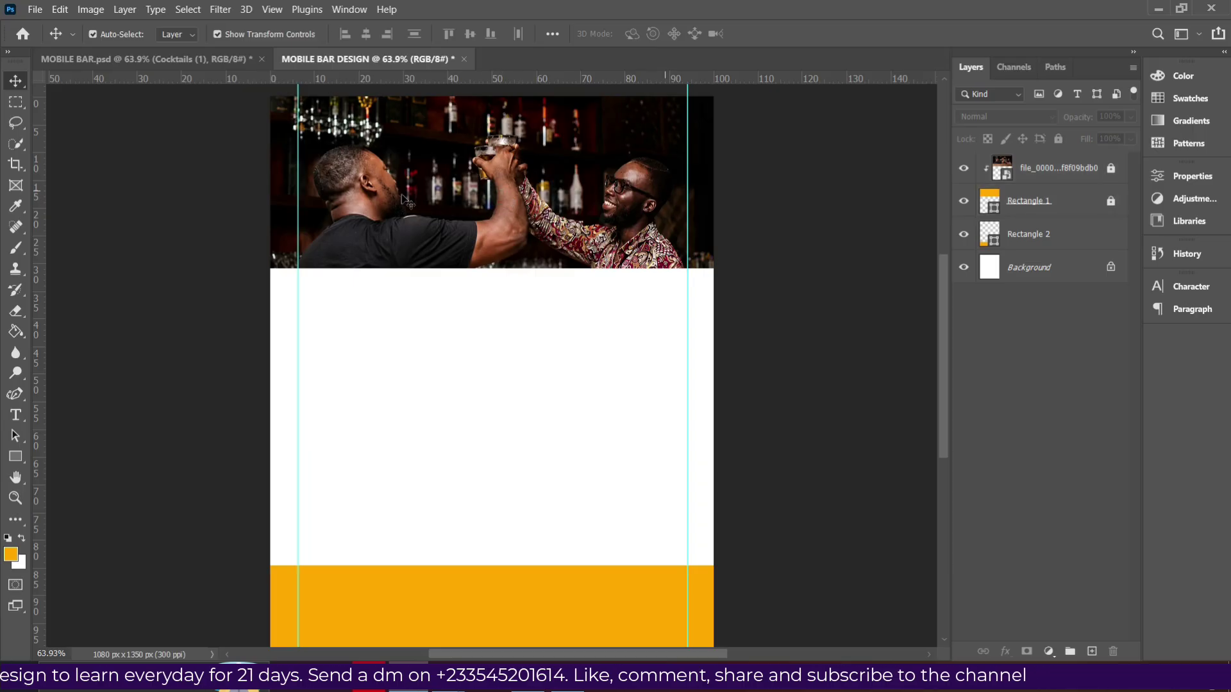
# Select the bottom orange band, Rectangle 2.
pyautogui.scroll(-1, 575, 245)
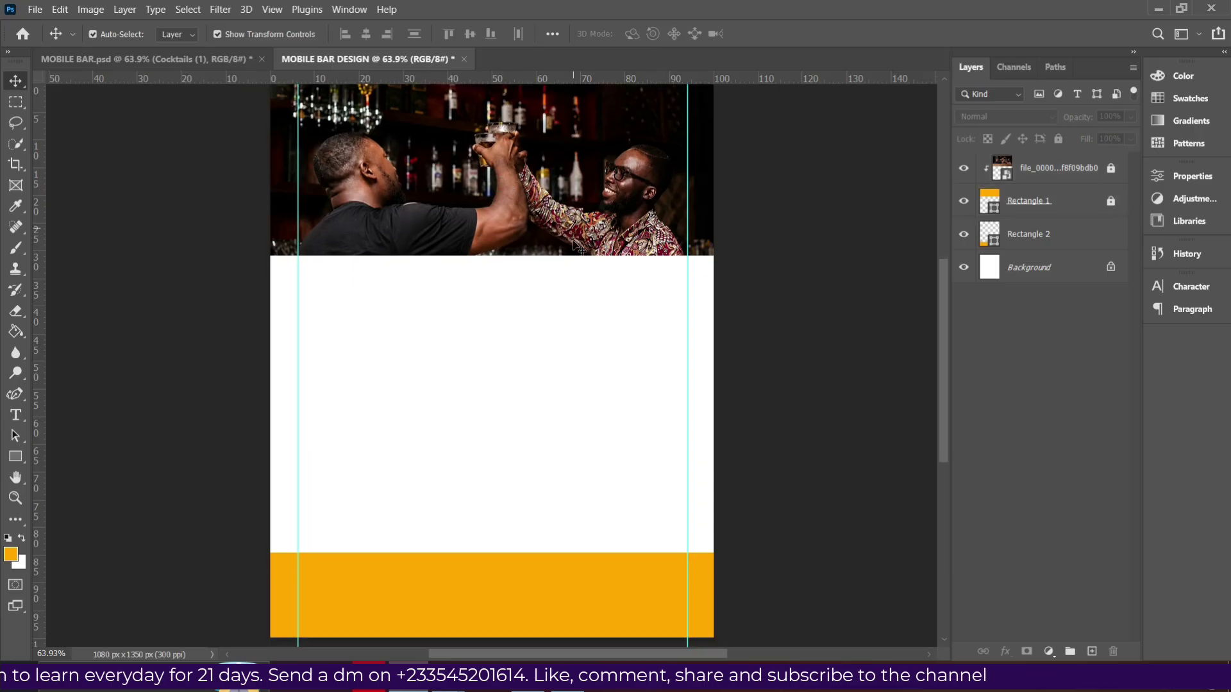
pyautogui.scroll(-1, 575, 246)
pyautogui.click(511, 583)
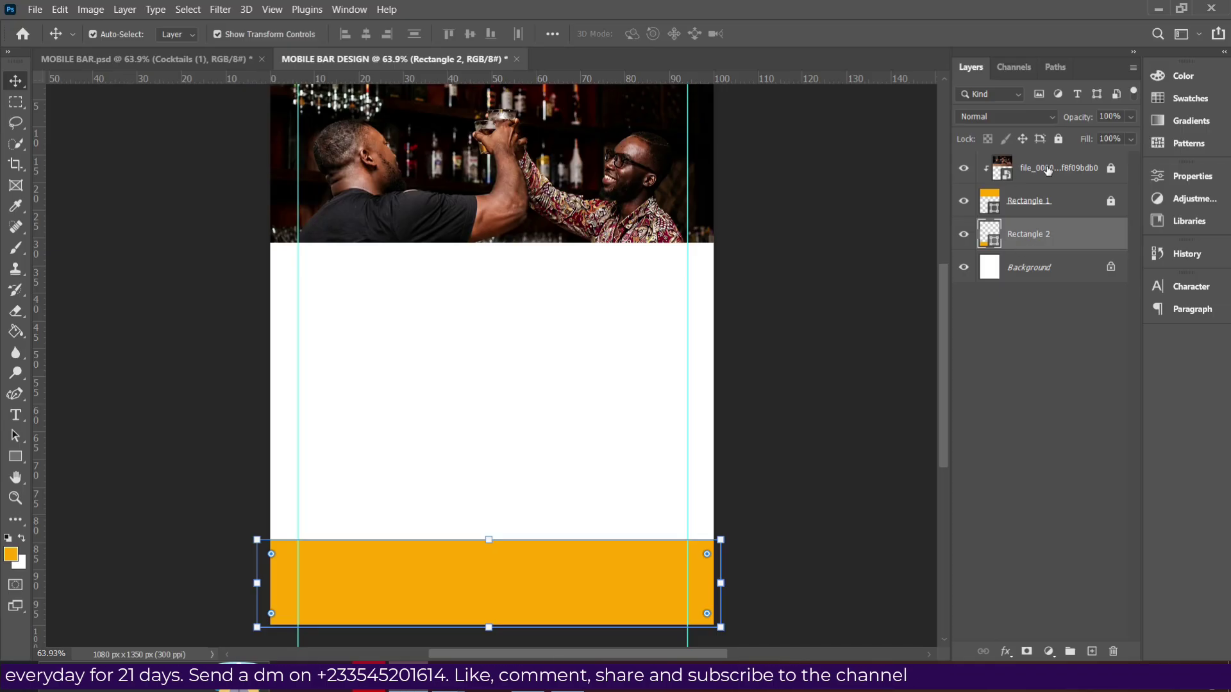
pyautogui.click(1040, 274)
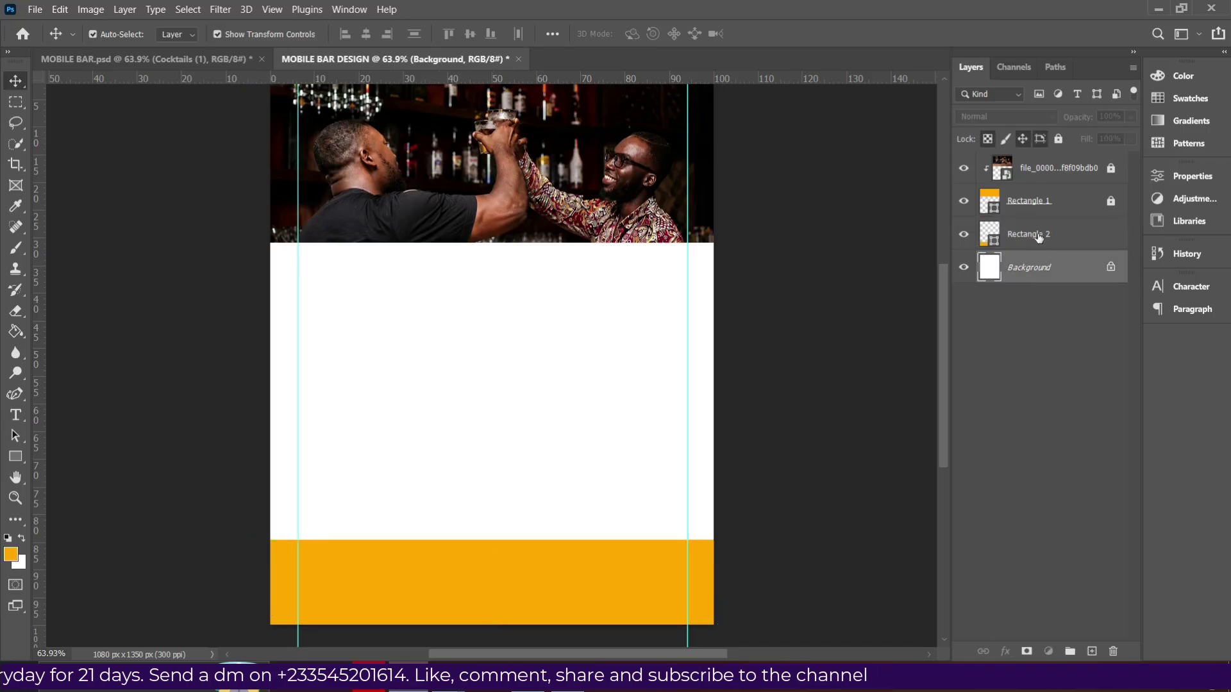
pyautogui.click(1035, 236)
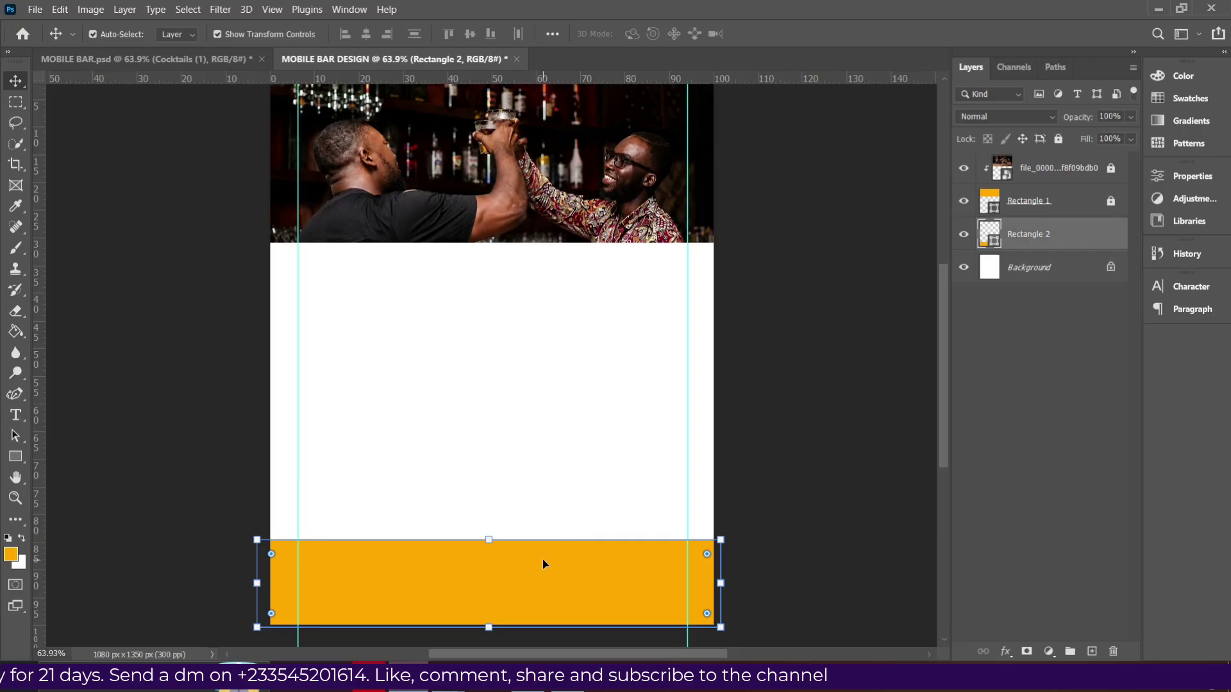
# Raise the bottom band's top edge to make it 233 px tall, then add a Gradient Overlay.
pyautogui.click(16, 456)
pyautogui.moveTo(487, 538); pyautogui.dragTo(488, 532)
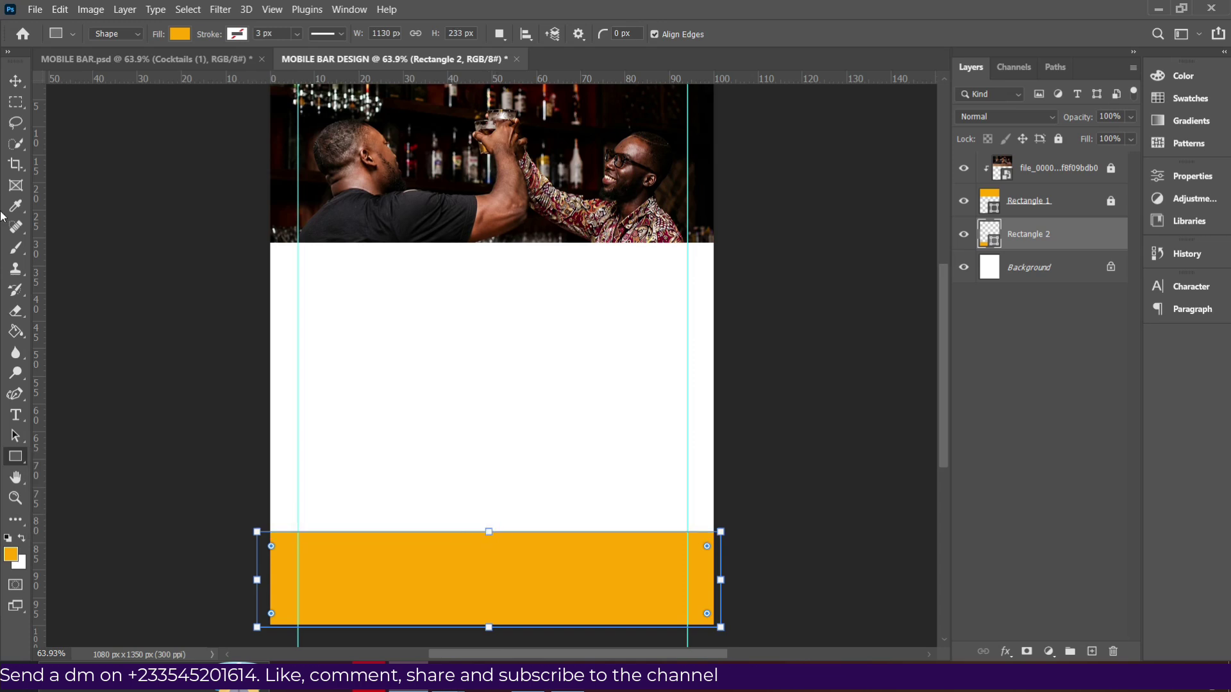
pyautogui.click(16, 80)
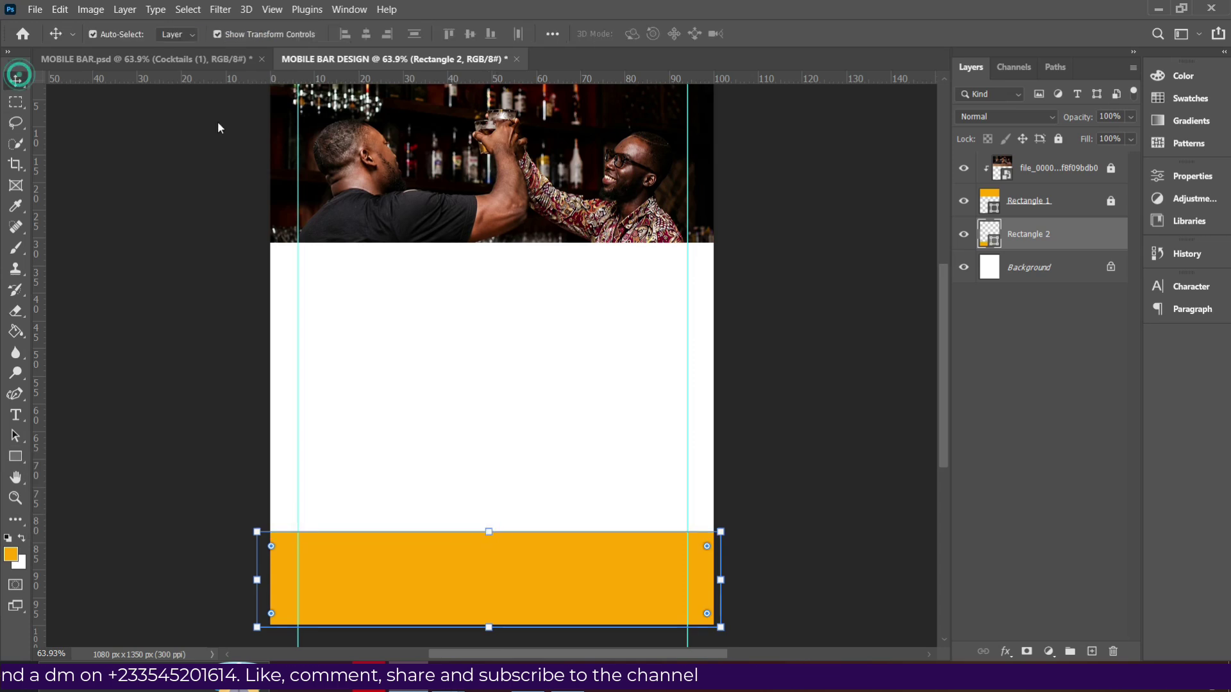
pyautogui.click(1006, 651)
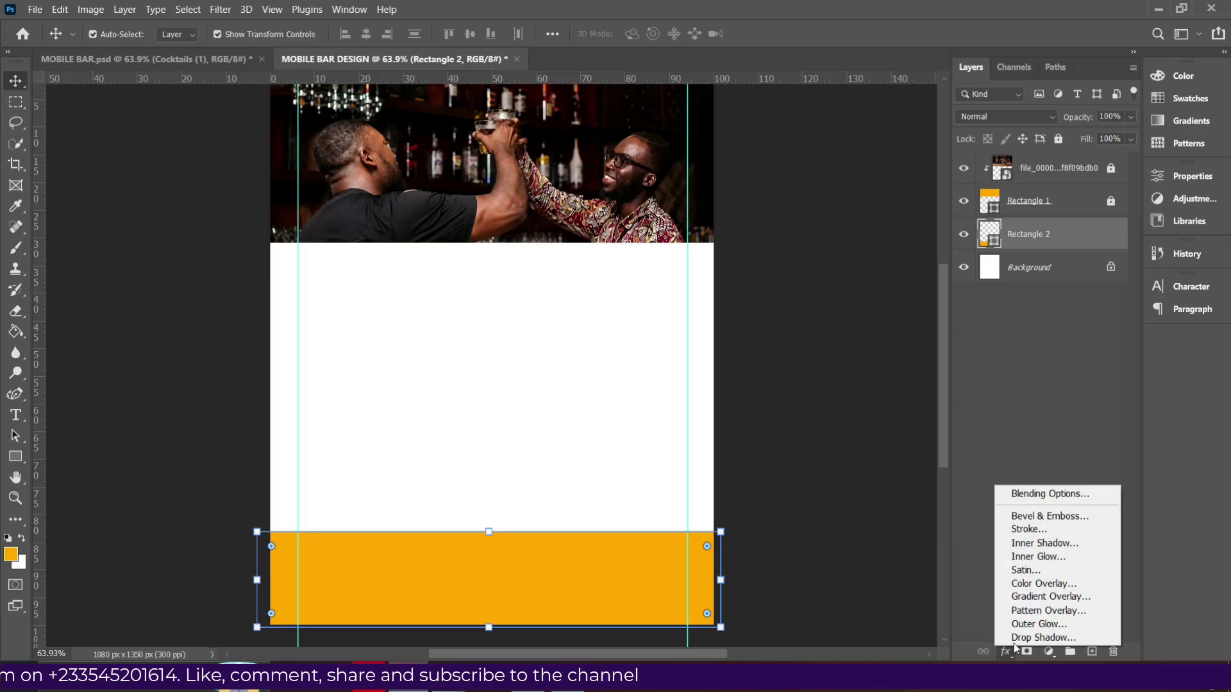
pyautogui.click(1036, 598)
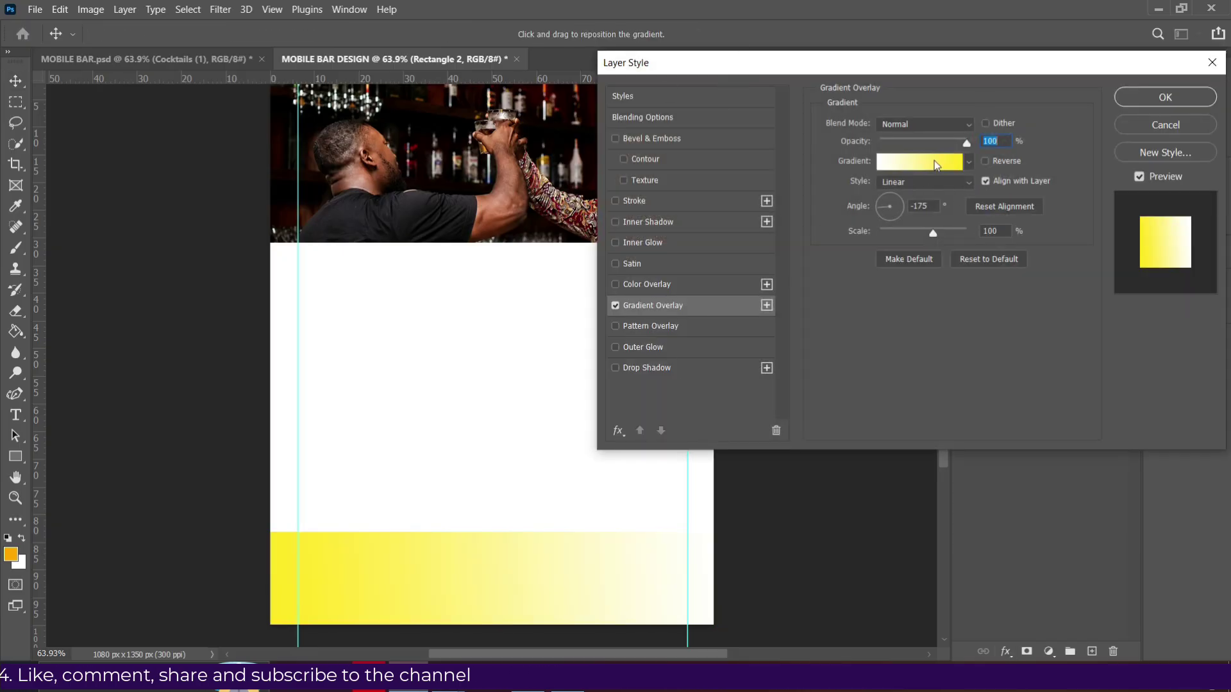
# Discard a trial red preset, apply the Basics Black, White gradient, and select its black stop.
pyautogui.click(913, 164)
pyautogui.scroll(-5, 1075, 215)
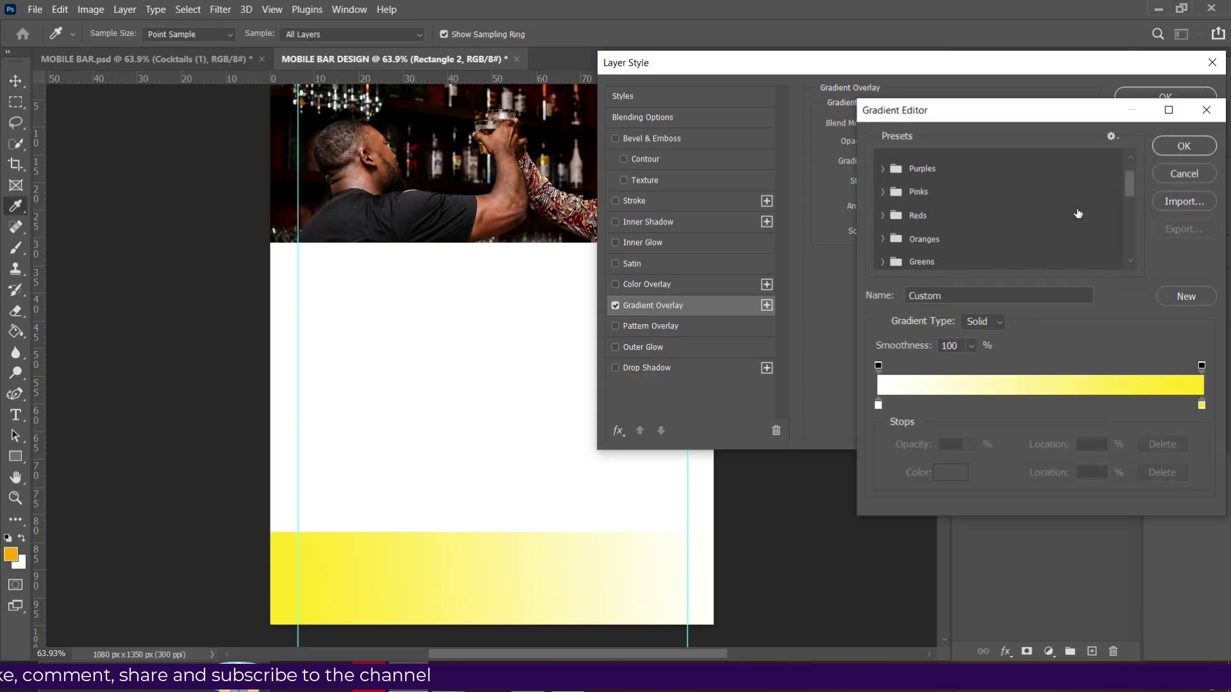
pyautogui.scroll(-2, 1075, 219)
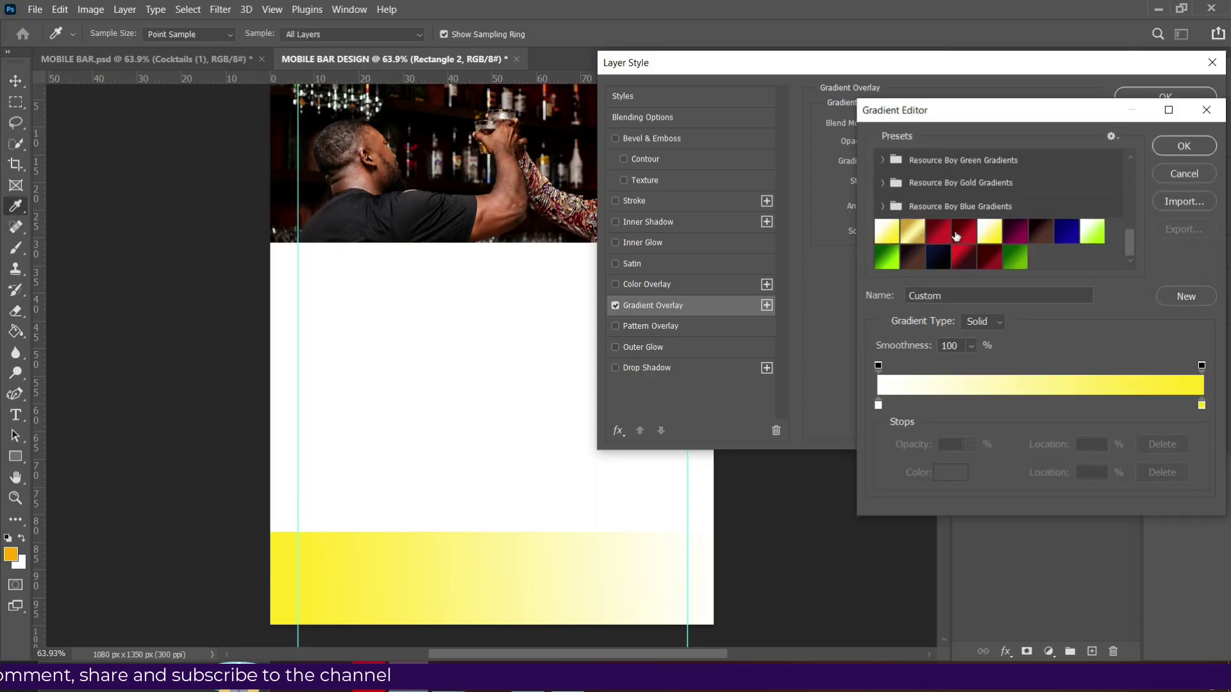
pyautogui.click(992, 258)
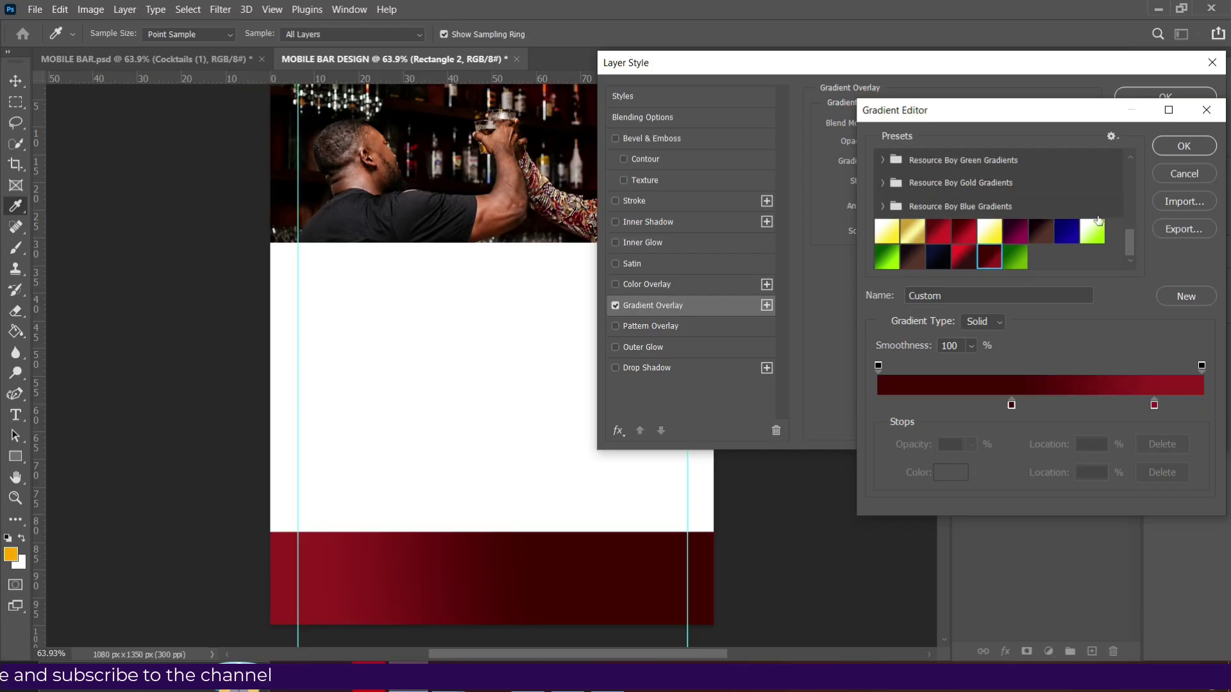
pyautogui.click(1163, 175)
pyautogui.click(920, 163)
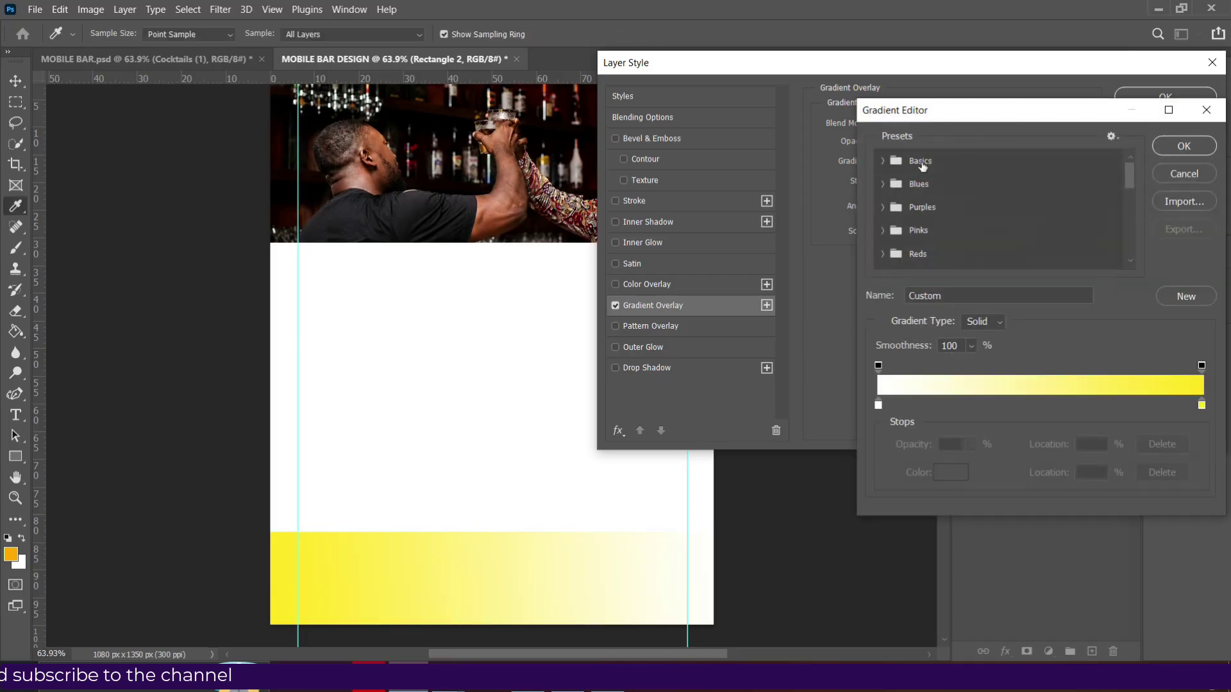
pyautogui.click(883, 161)
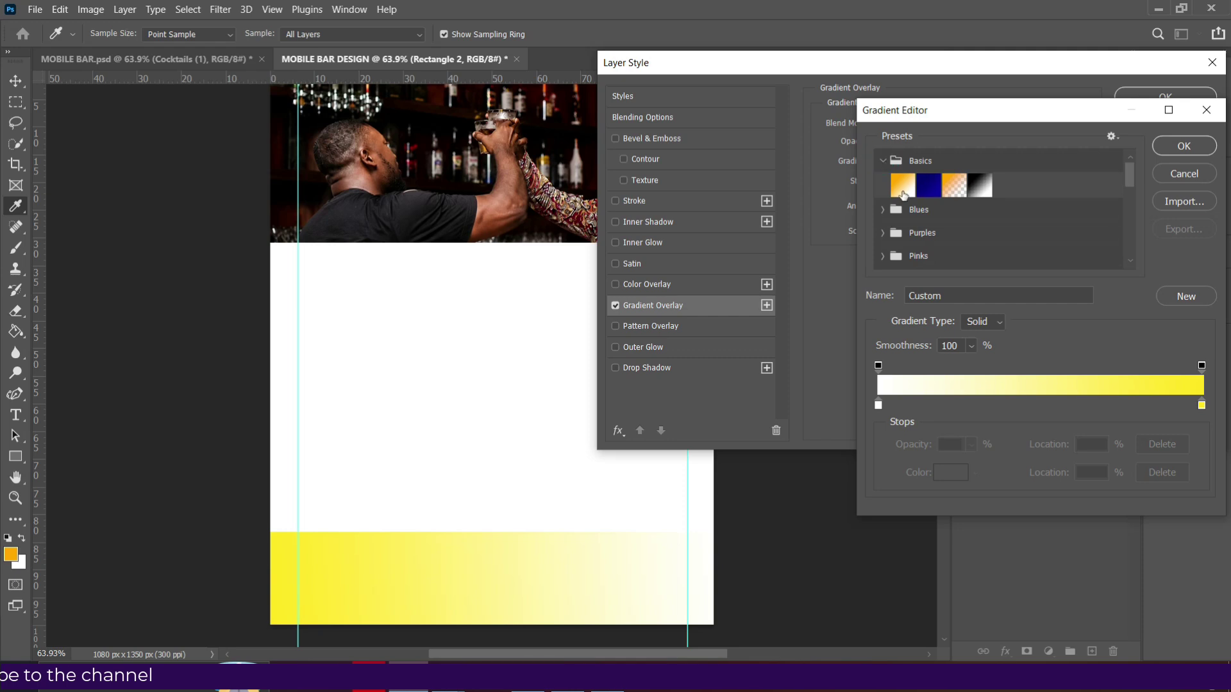
pyautogui.click(976, 187)
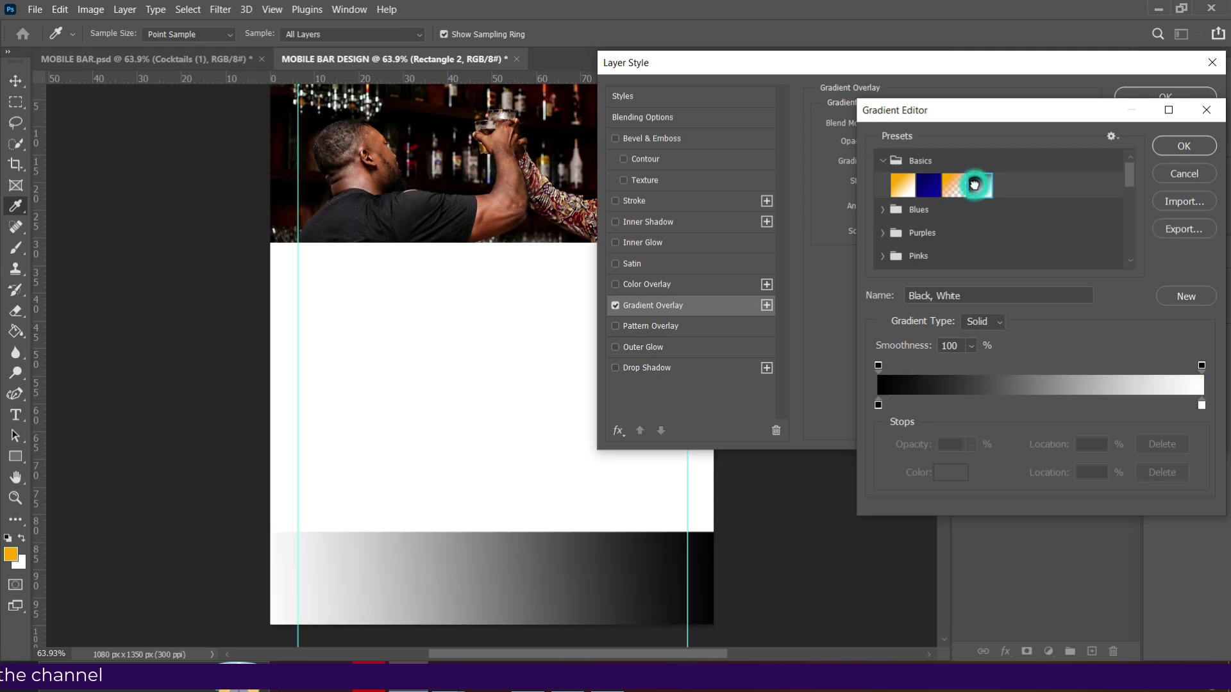
pyautogui.click(878, 405)
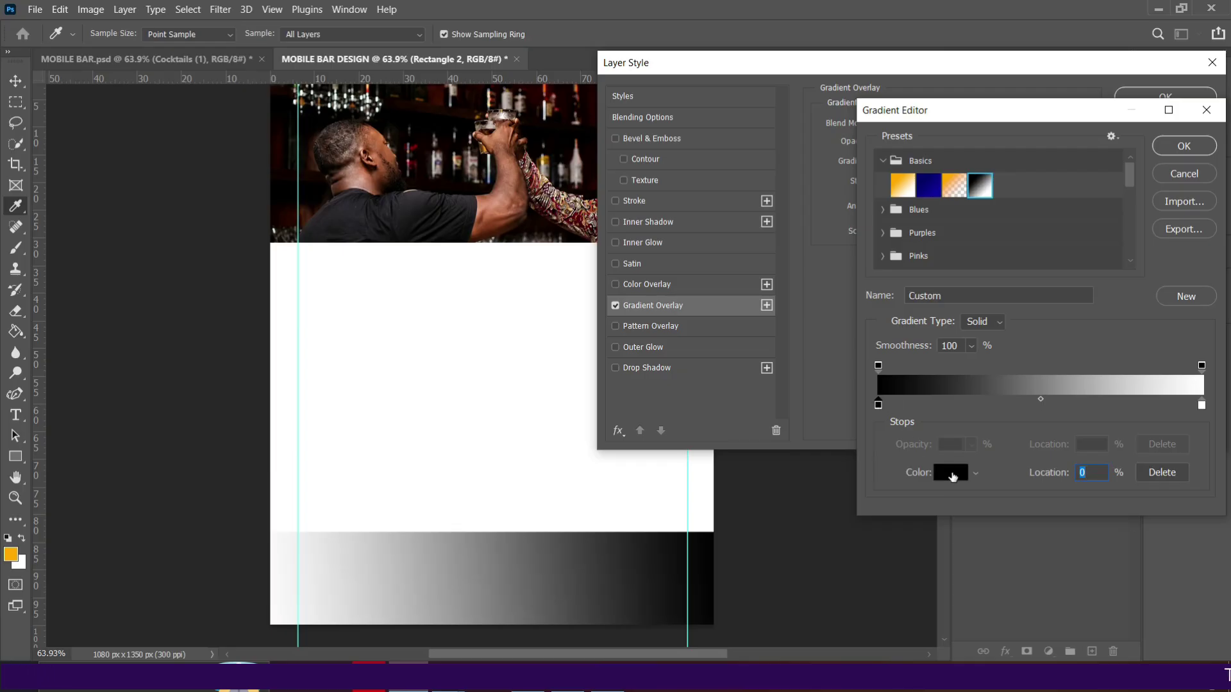
# Set the gradient's left stop to red ad0000.
pyautogui.click(952, 475)
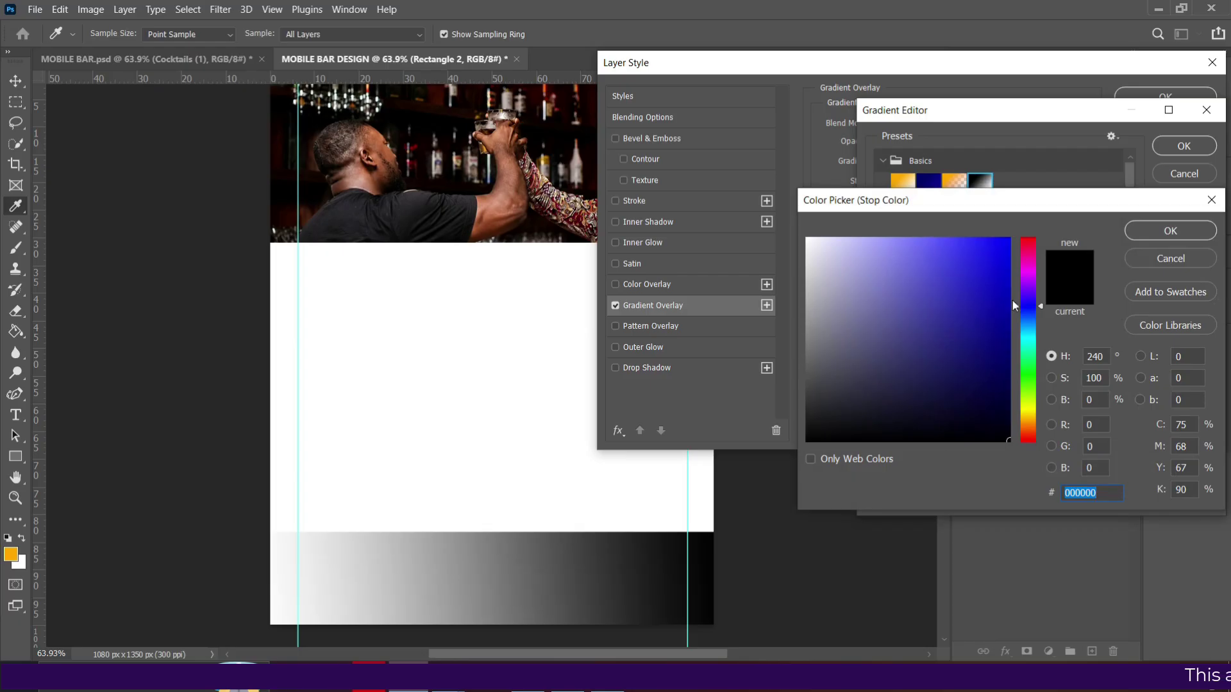
pyautogui.moveTo(1031, 280); pyautogui.dragTo(1024, 218)
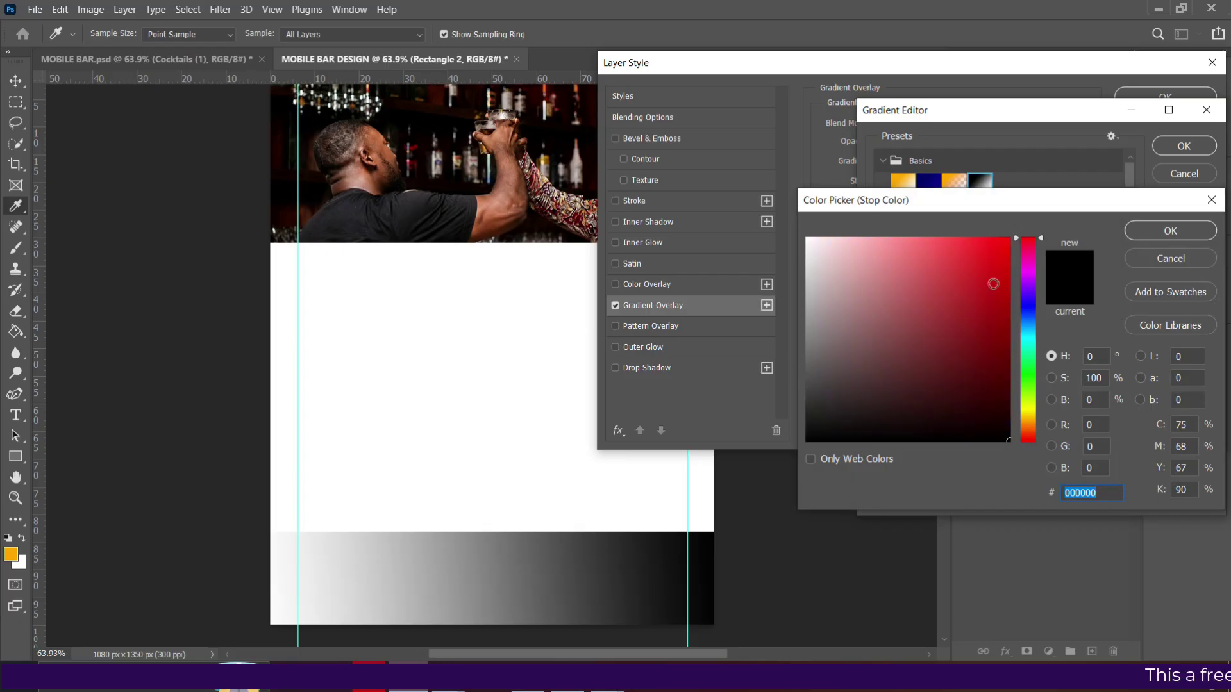
pyautogui.click(1005, 376)
pyautogui.moveTo(1005, 376); pyautogui.dragTo(1017, 201)
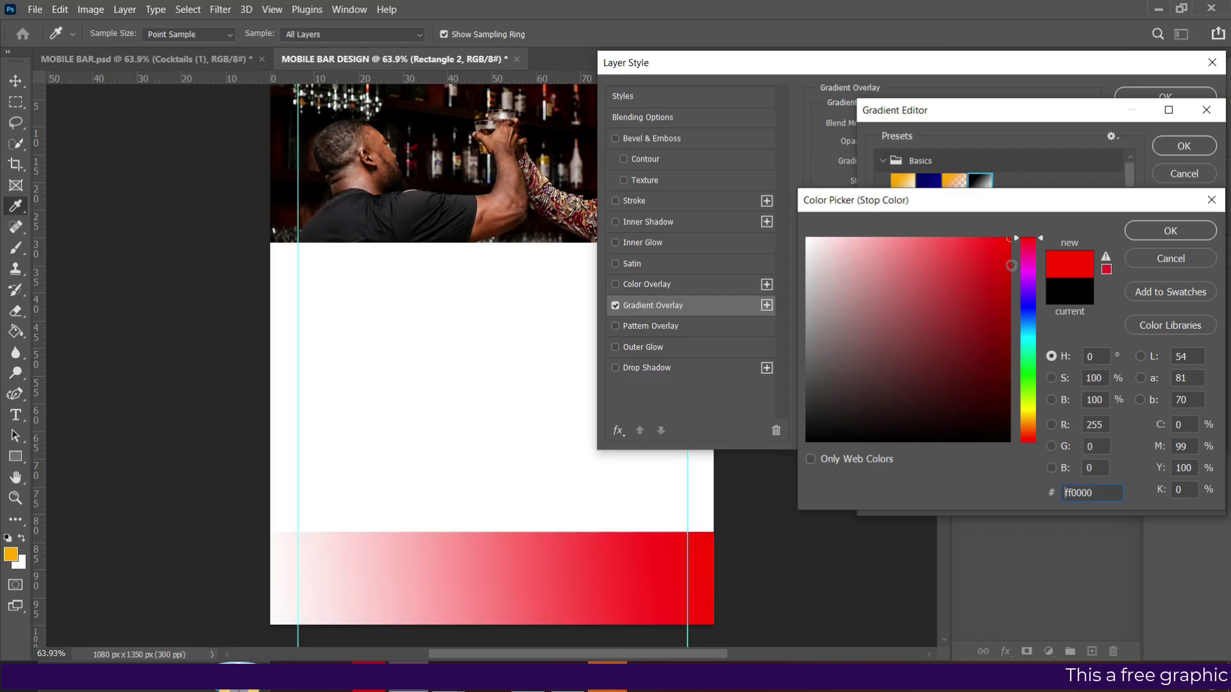
pyautogui.moveTo(1009, 272); pyautogui.dragTo(1015, 303)
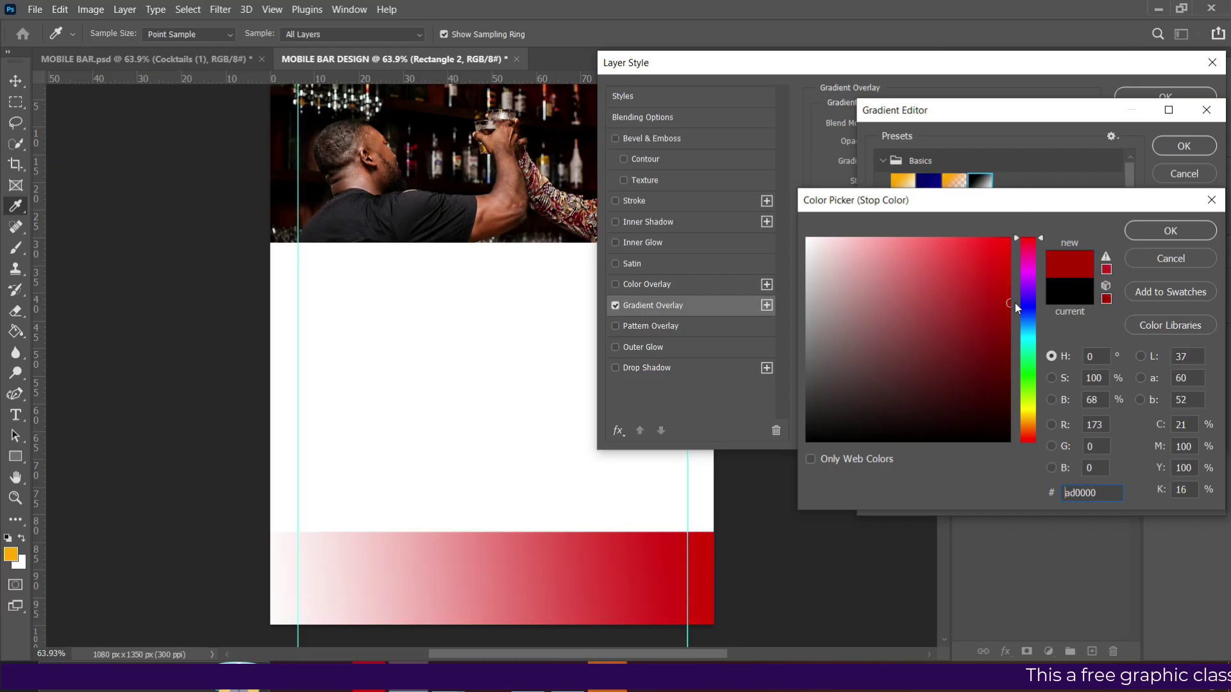
pyautogui.click(1159, 232)
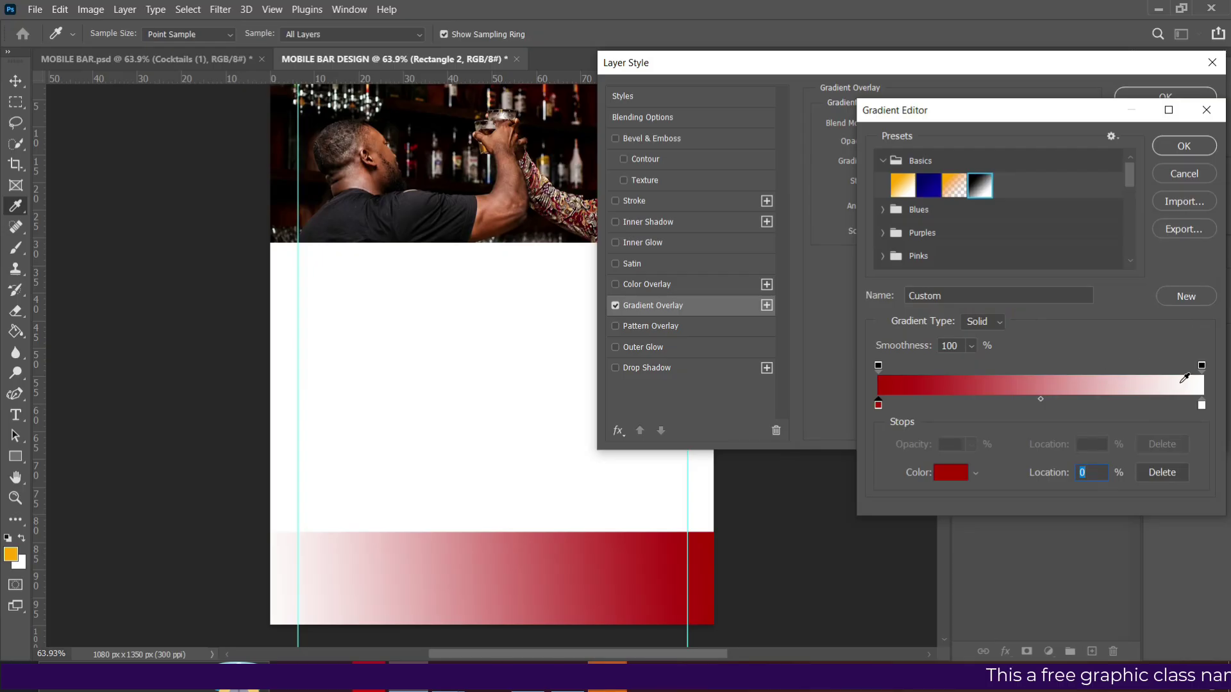
# Set the right end stop of the gradient to deep red 3f0101.
pyautogui.doubleClick(1202, 407)
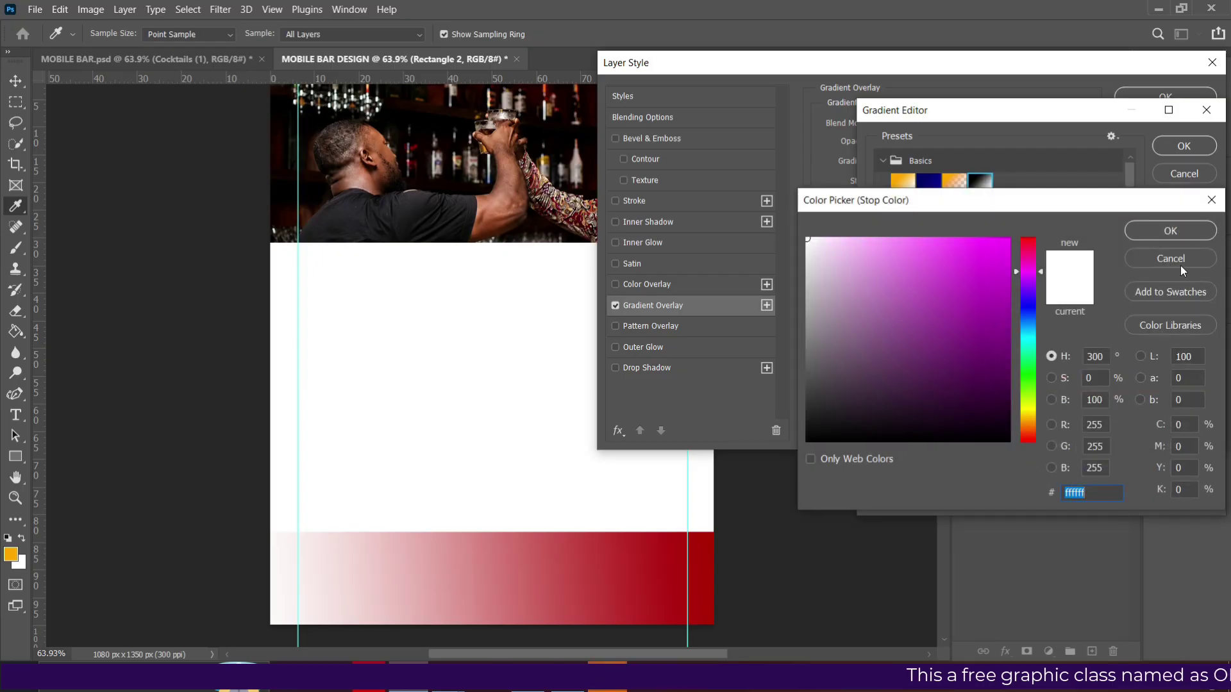
pyautogui.click(1183, 257)
pyautogui.click(950, 475)
pyautogui.click(1030, 265)
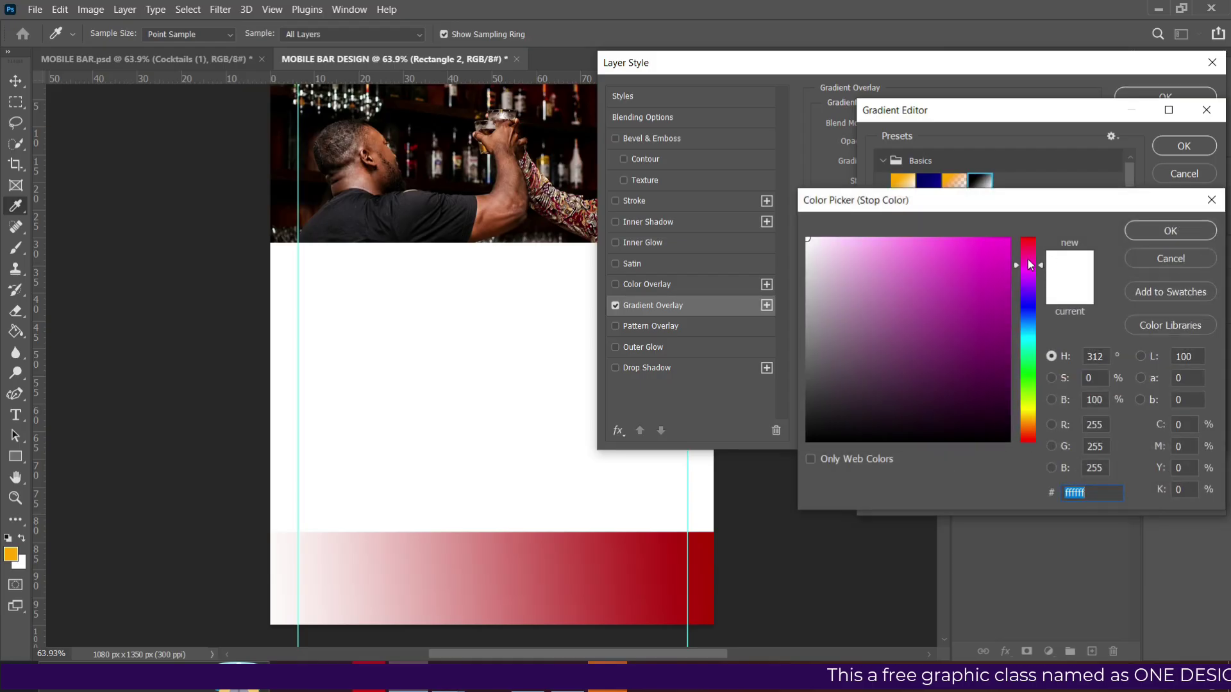
pyautogui.moveTo(1031, 264); pyautogui.dragTo(1029, 240)
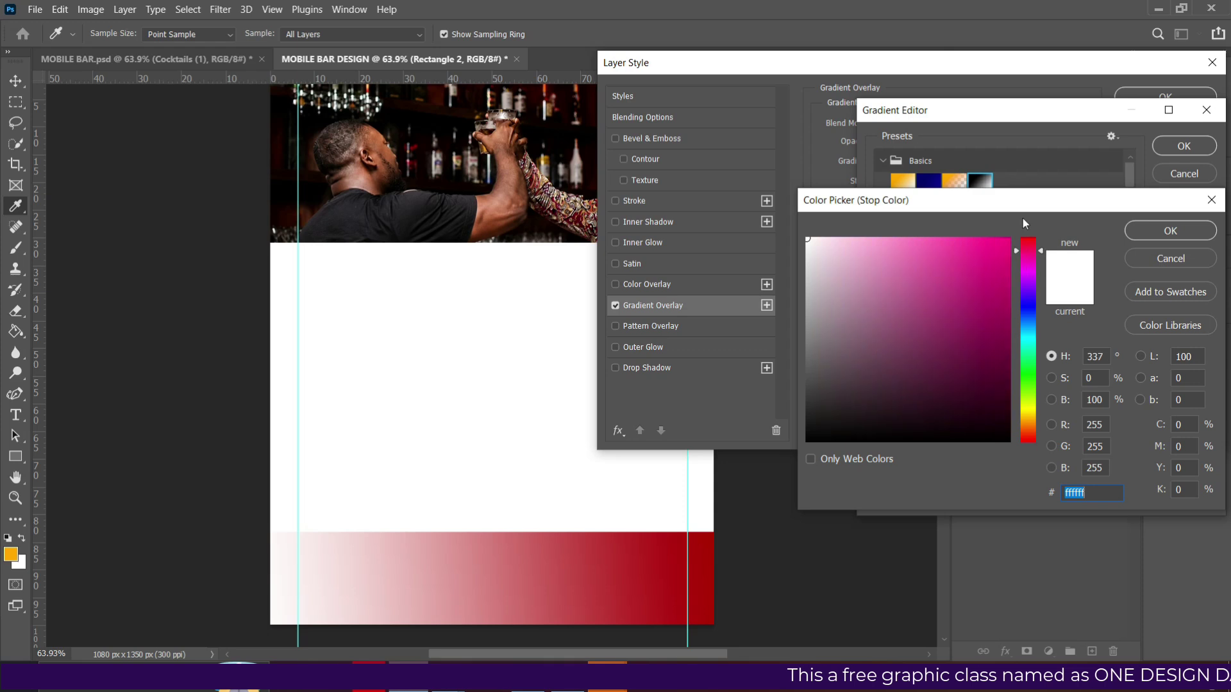
pyautogui.click(1002, 309)
pyautogui.moveTo(1002, 309); pyautogui.dragTo(1006, 392)
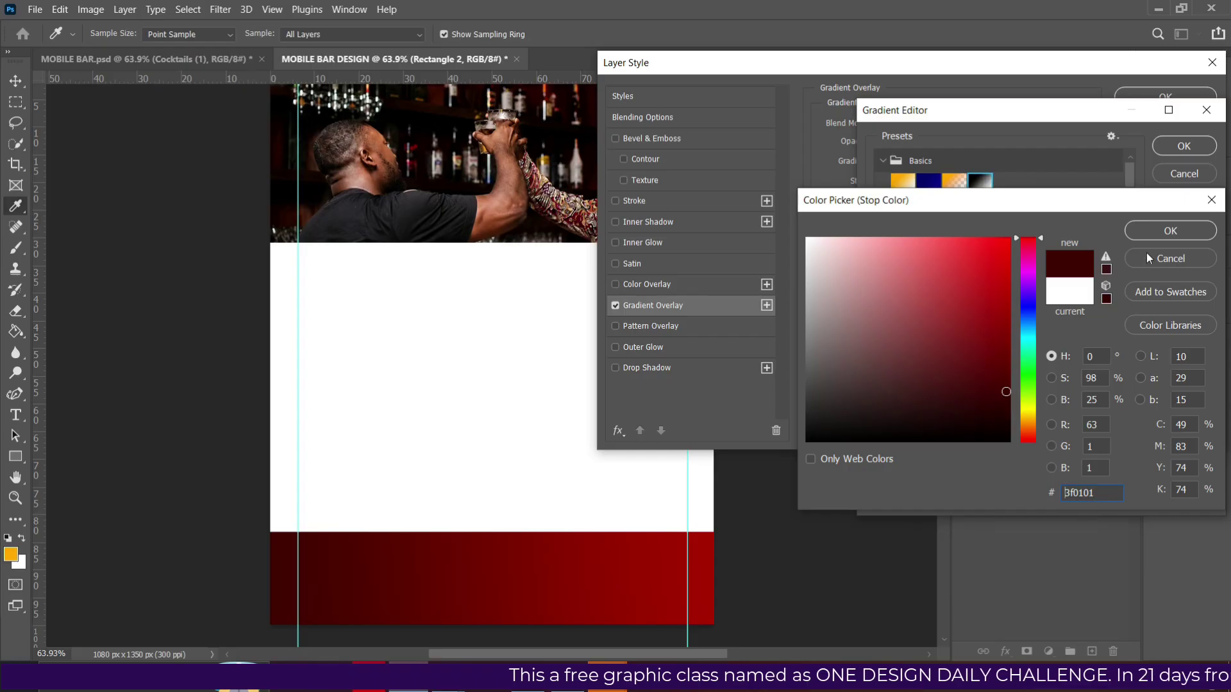
pyautogui.press('Return')
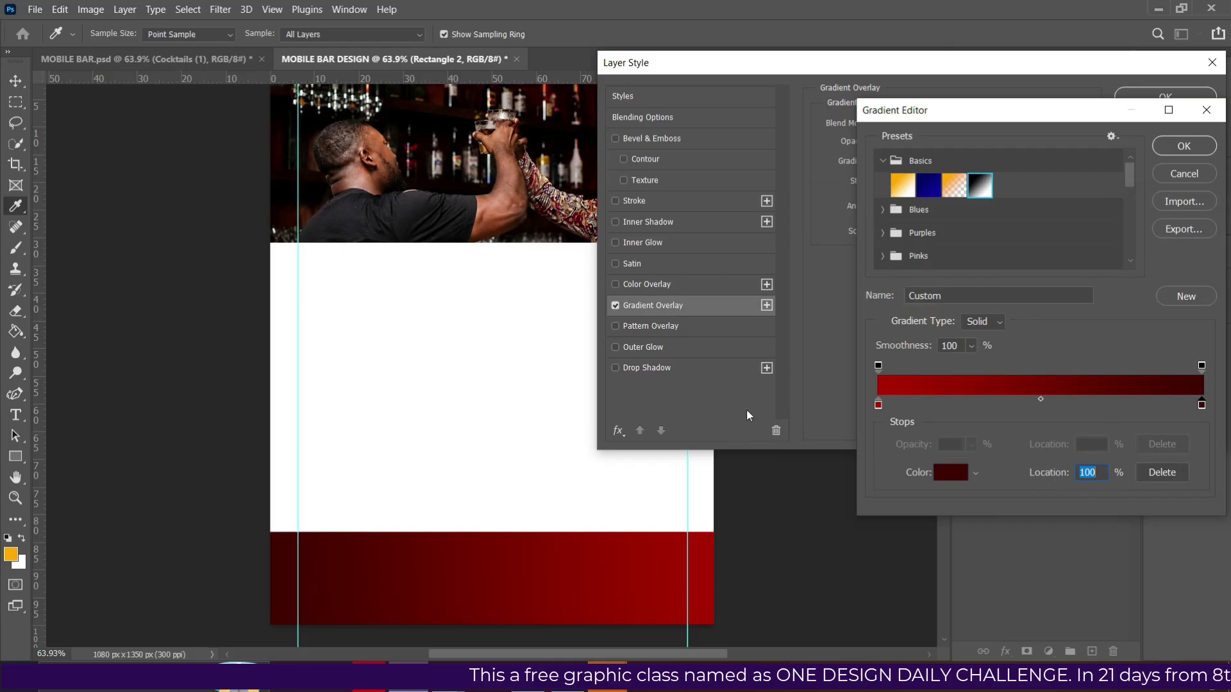
# Keep the left stop at ad0000, save the red gradient as a preset, and apply it.
pyautogui.click(878, 405)
pyautogui.click(952, 476)
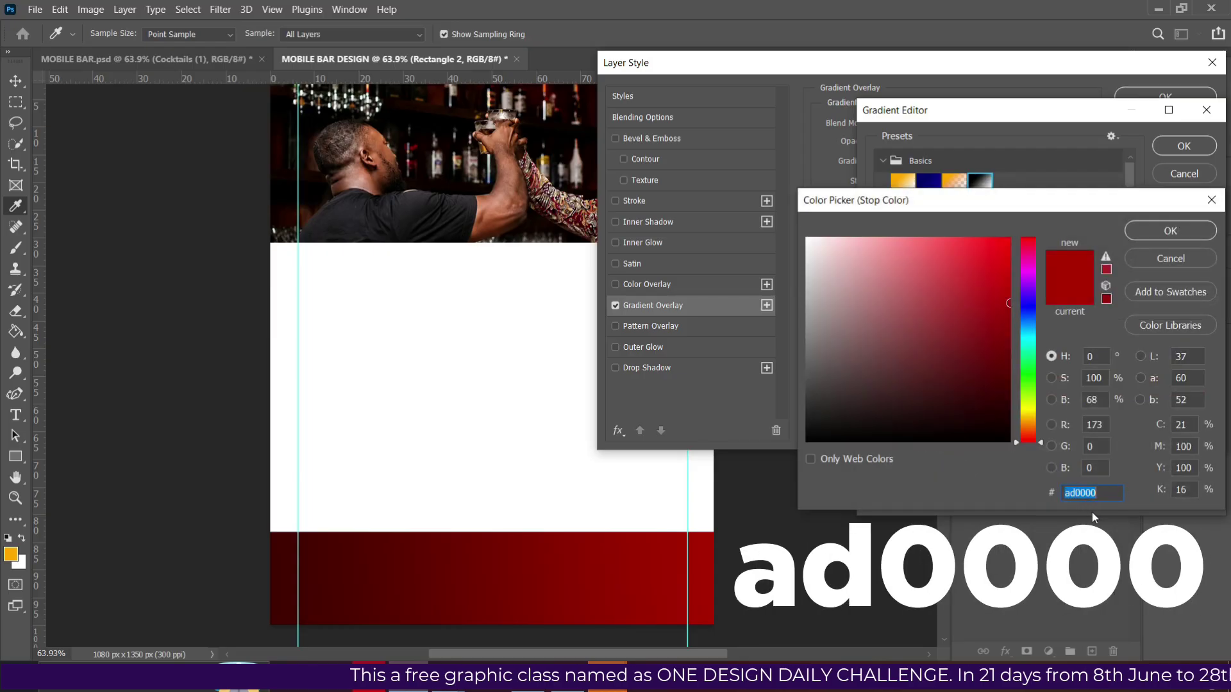
pyautogui.click(1153, 232)
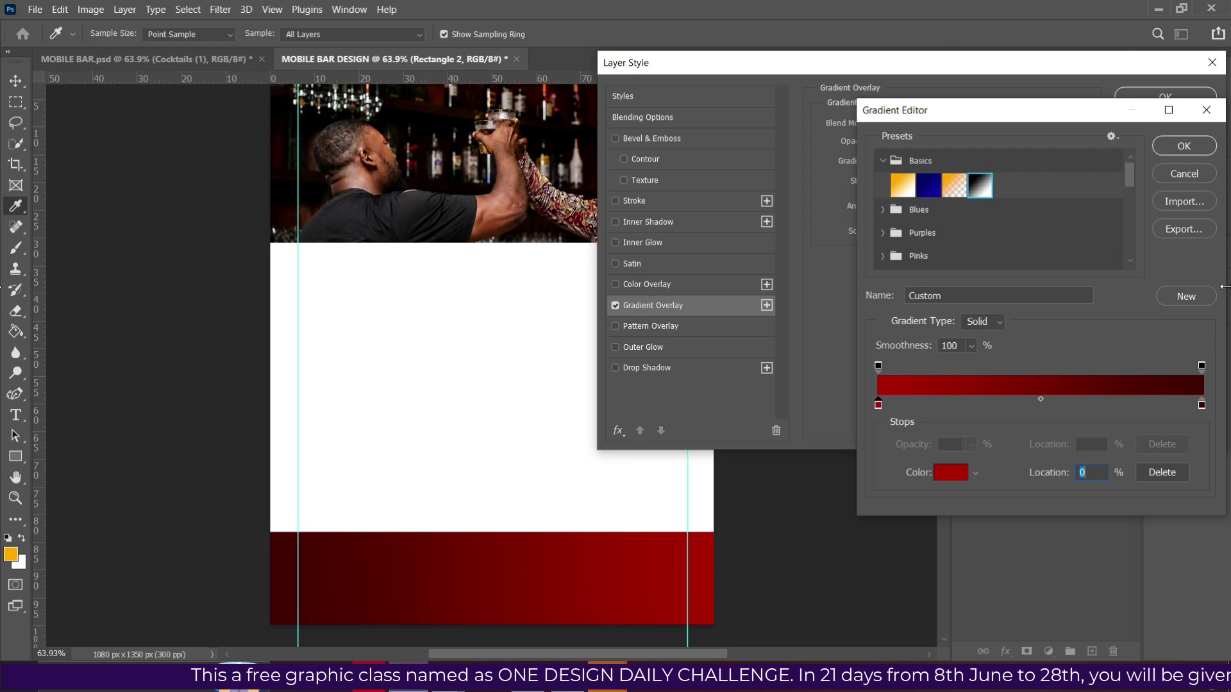
pyautogui.click(1185, 296)
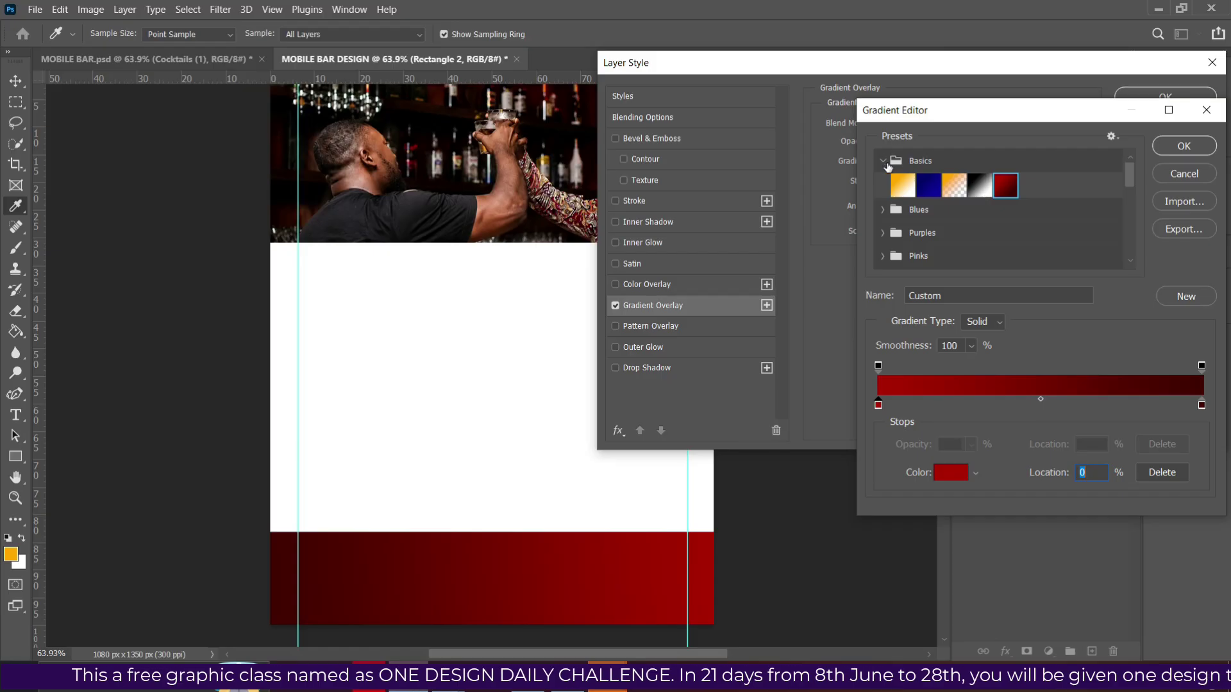
pyautogui.click(884, 160)
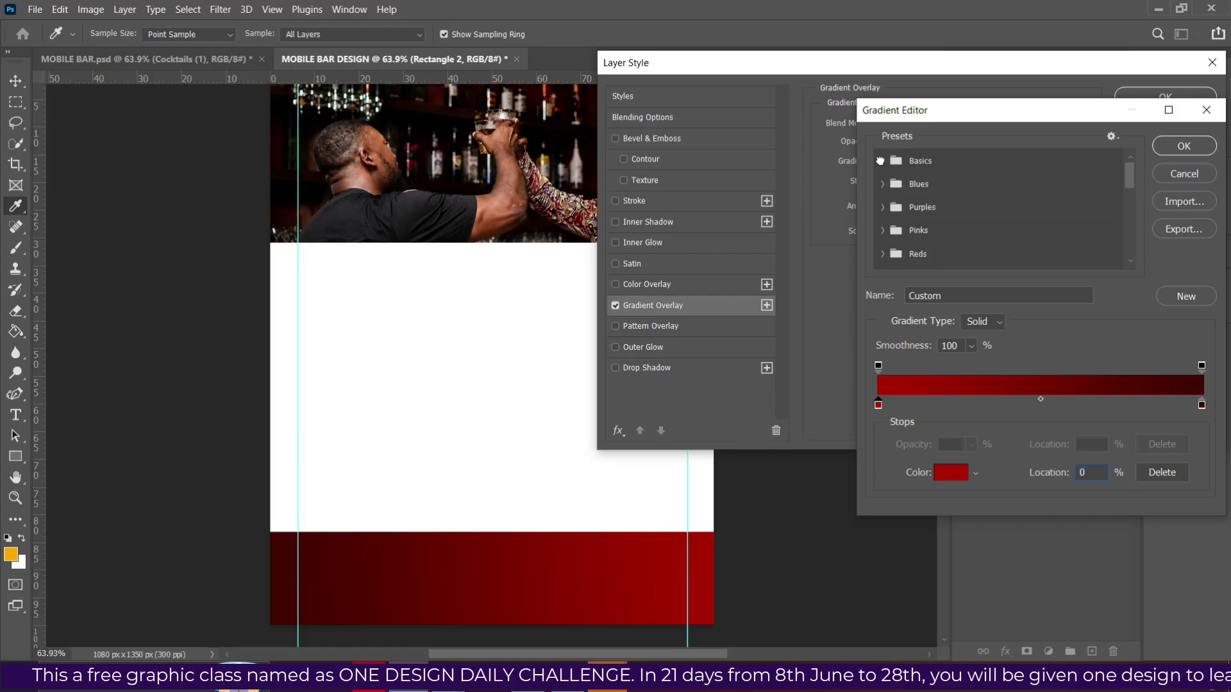
pyautogui.click(884, 161)
pyautogui.moveTo(1006, 190); pyautogui.dragTo(1029, 269)
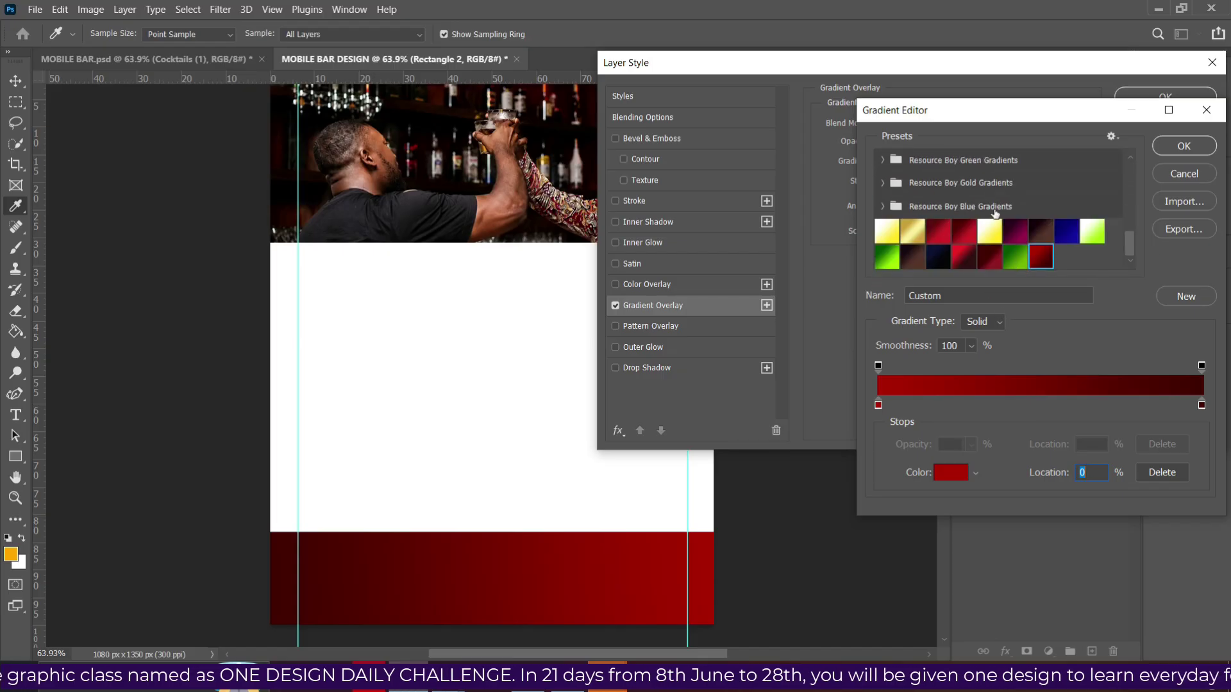
pyautogui.click(1184, 147)
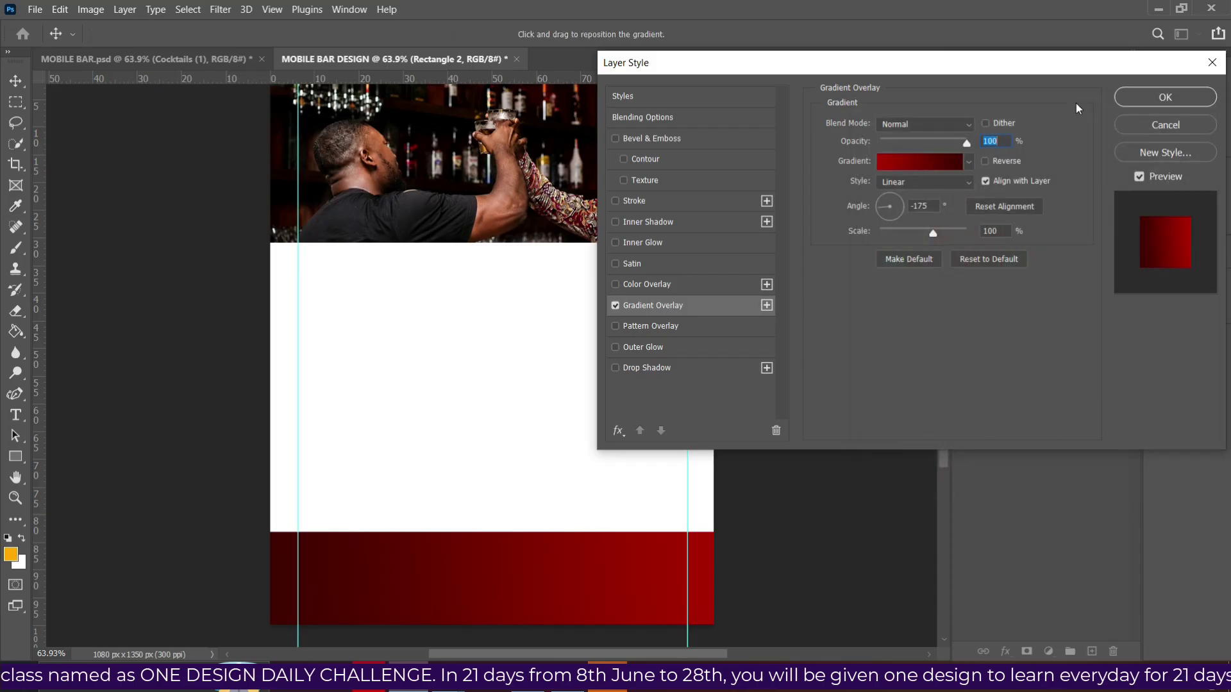
pyautogui.click(1136, 98)
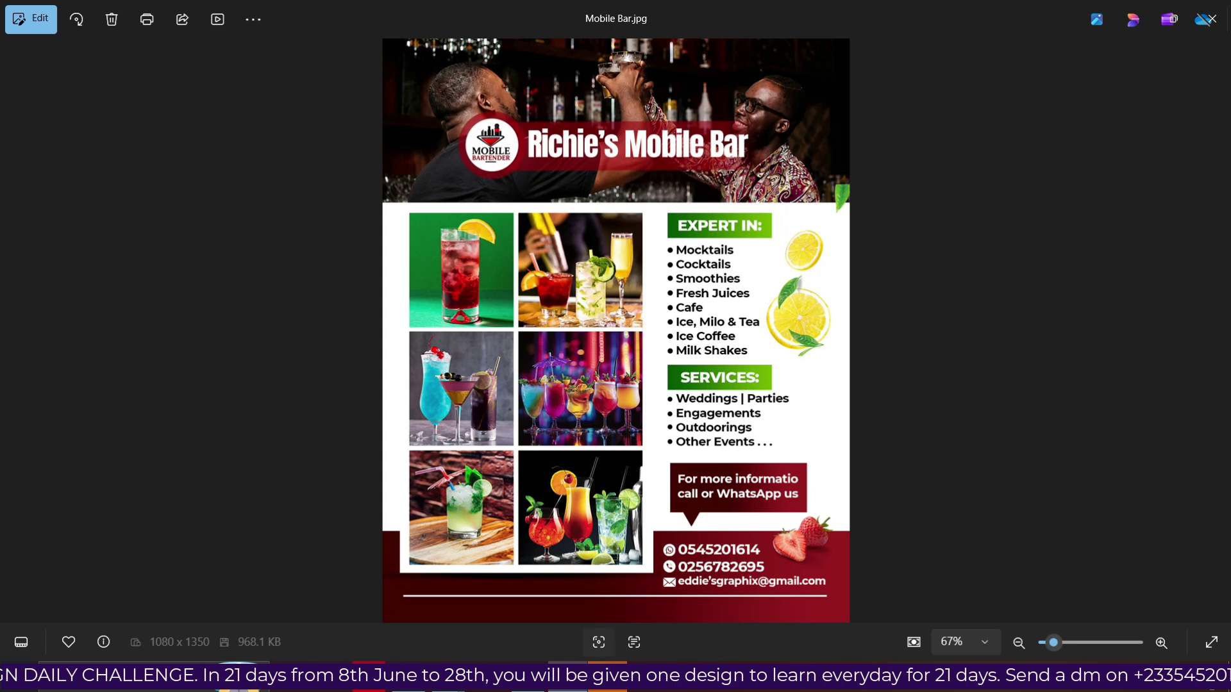
pyautogui.hotkey('alt', 'Tab')
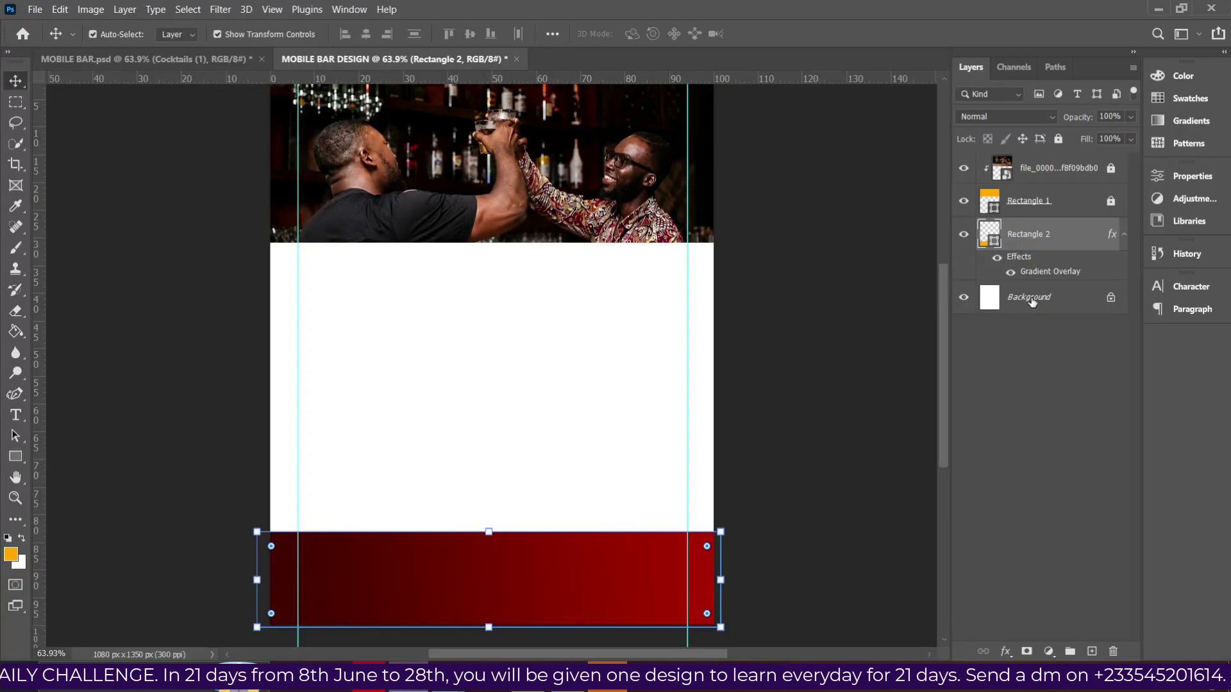
# Lock the red bottom bar layer and draw a small orange rectangle in the white area.
pyautogui.click(1031, 297)
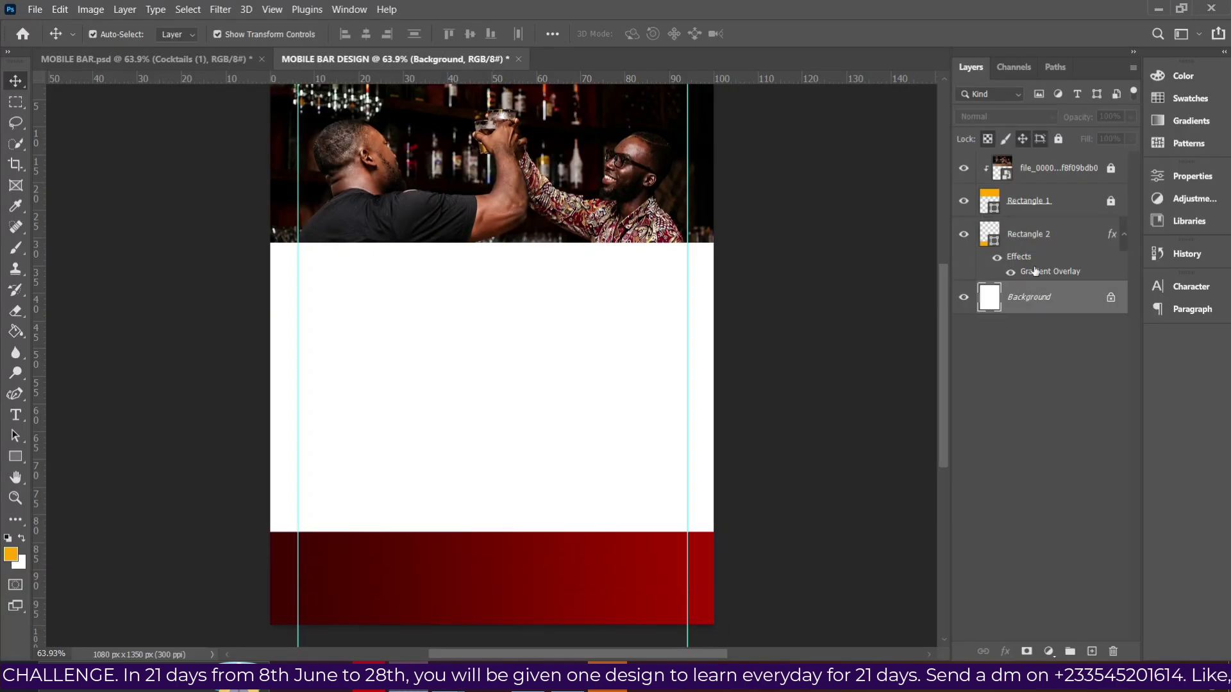
pyautogui.click(1029, 243)
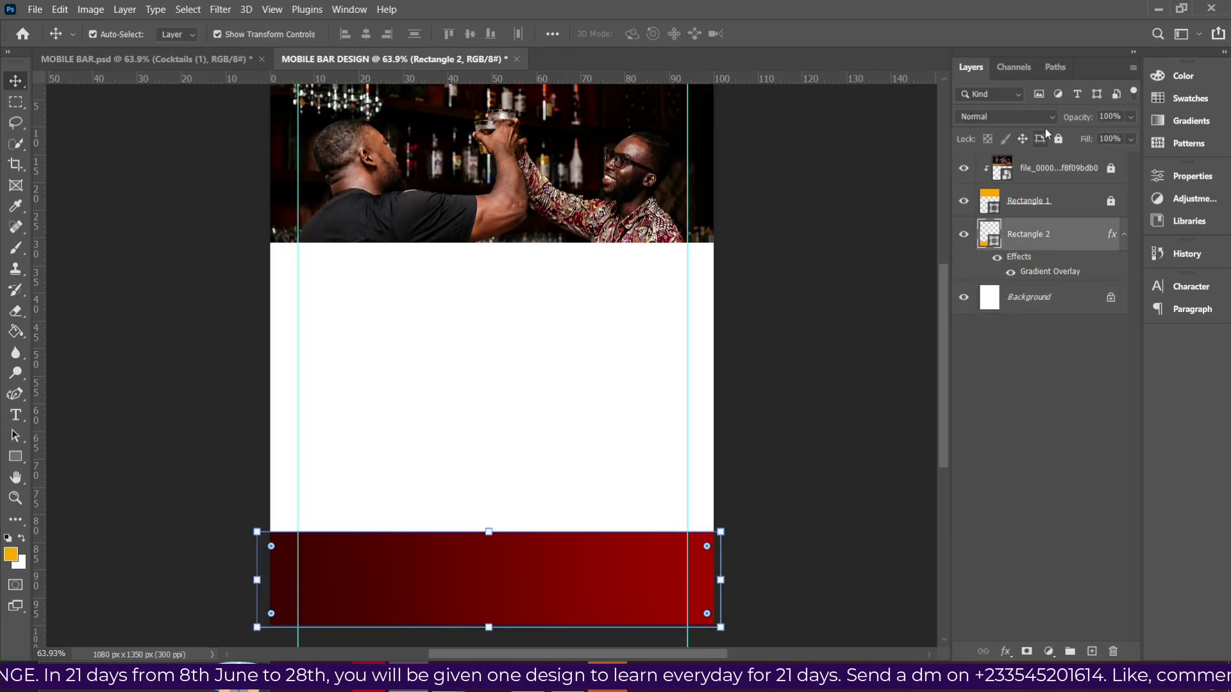
pyautogui.click(1058, 139)
pyautogui.click(16, 457)
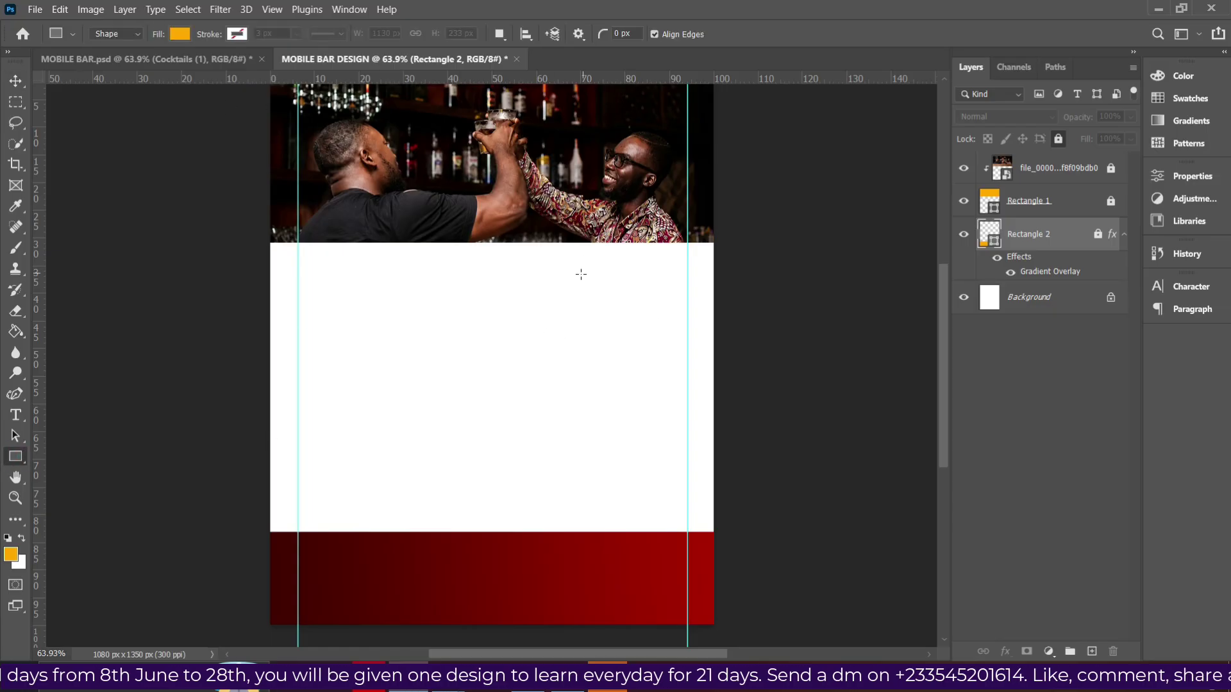
pyautogui.moveTo(576, 273)
pyautogui.mouseDown()
pyautogui.moveTo(593, 301)
pyautogui.moveTo(675, 294)
pyautogui.mouseUp()
pyautogui.moveTo(577, 283); pyautogui.dragTo(554, 284)
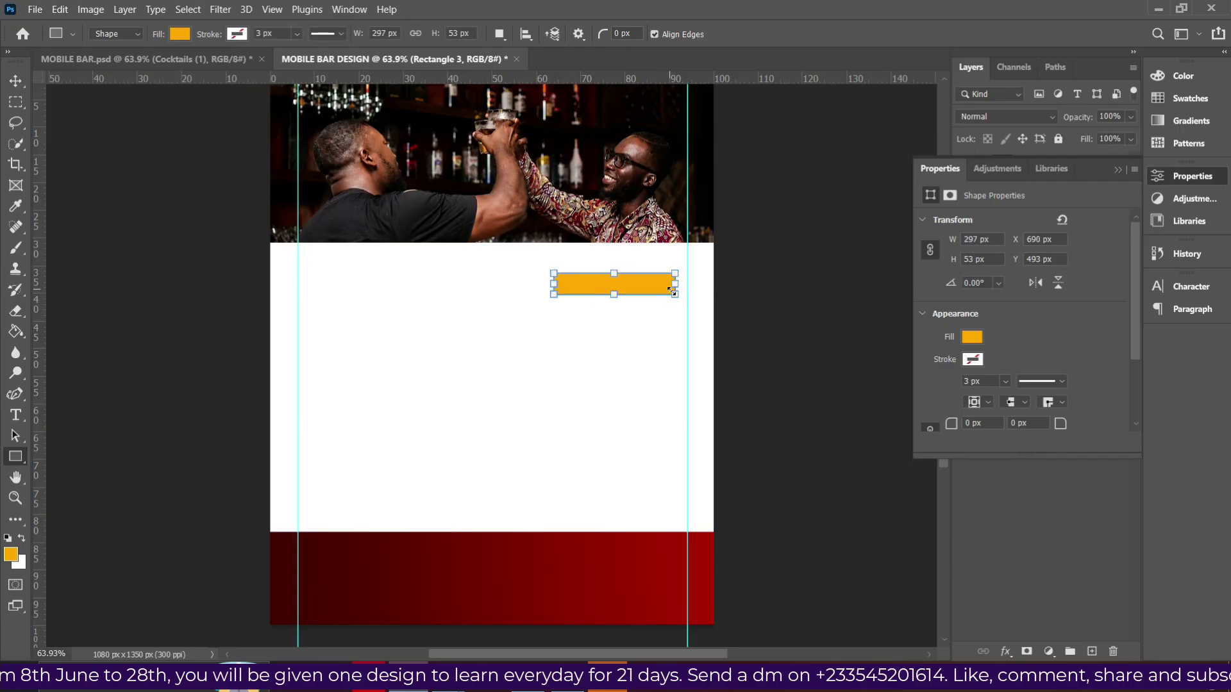
pyautogui.moveTo(675, 290); pyautogui.dragTo(653, 271)
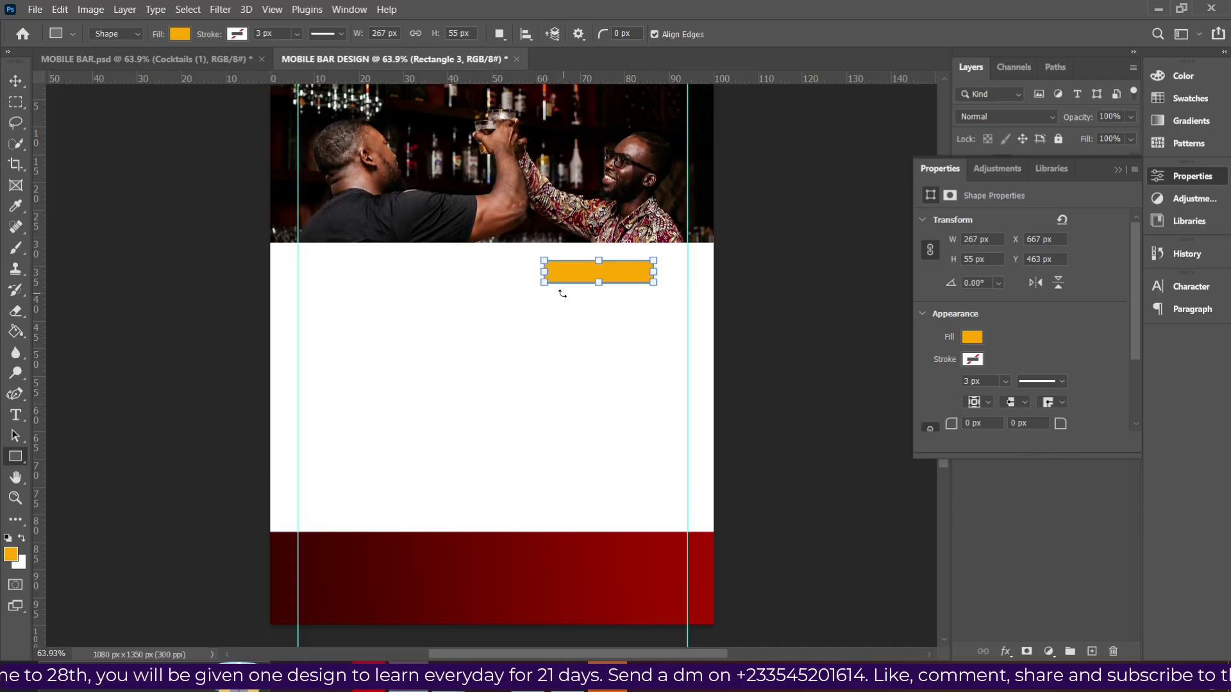
# Alt-copy the orange bar to the left and make the right bar 69 px tall.
pyautogui.click(15, 80)
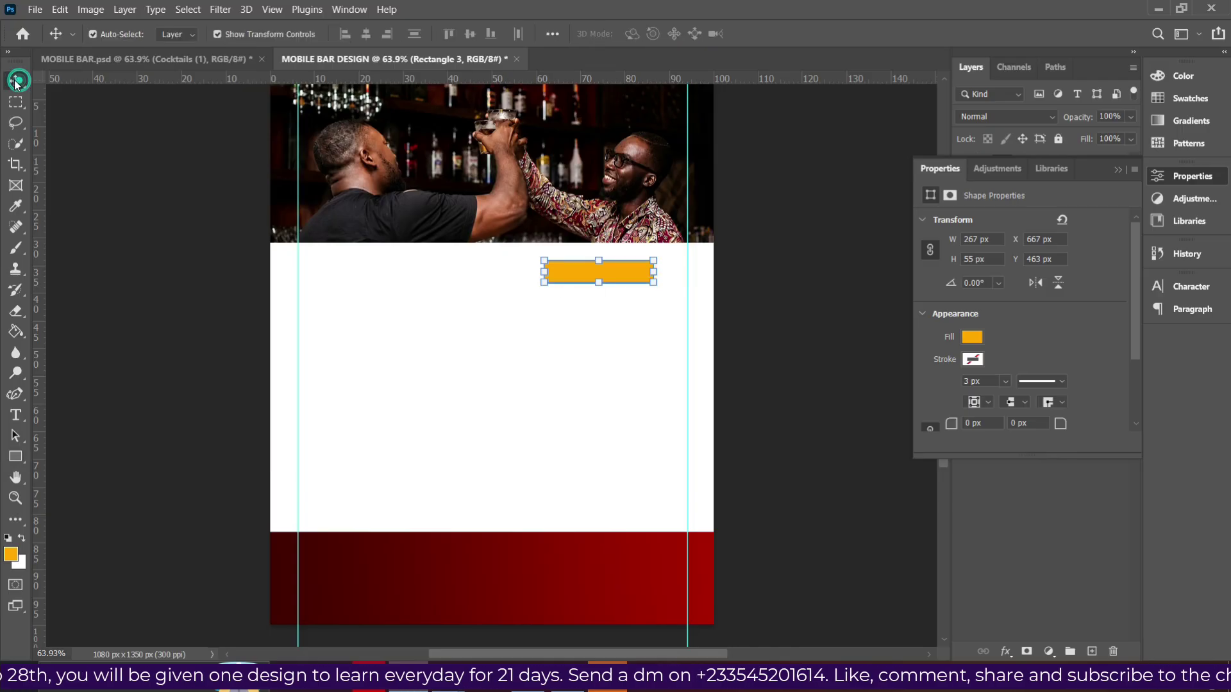
pyautogui.press('alt')
pyautogui.moveTo(574, 275); pyautogui.dragTo(409, 272)
pyautogui.click(580, 277)
pyautogui.click(16, 457)
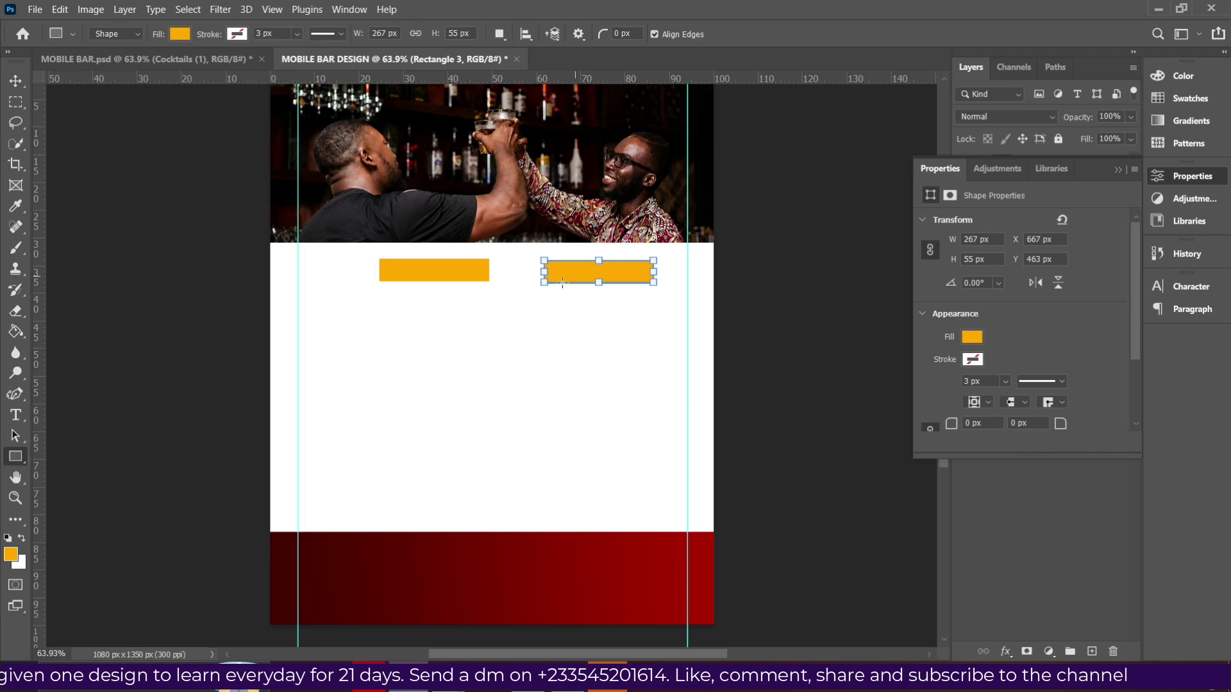
pyautogui.moveTo(601, 283); pyautogui.dragTo(605, 289)
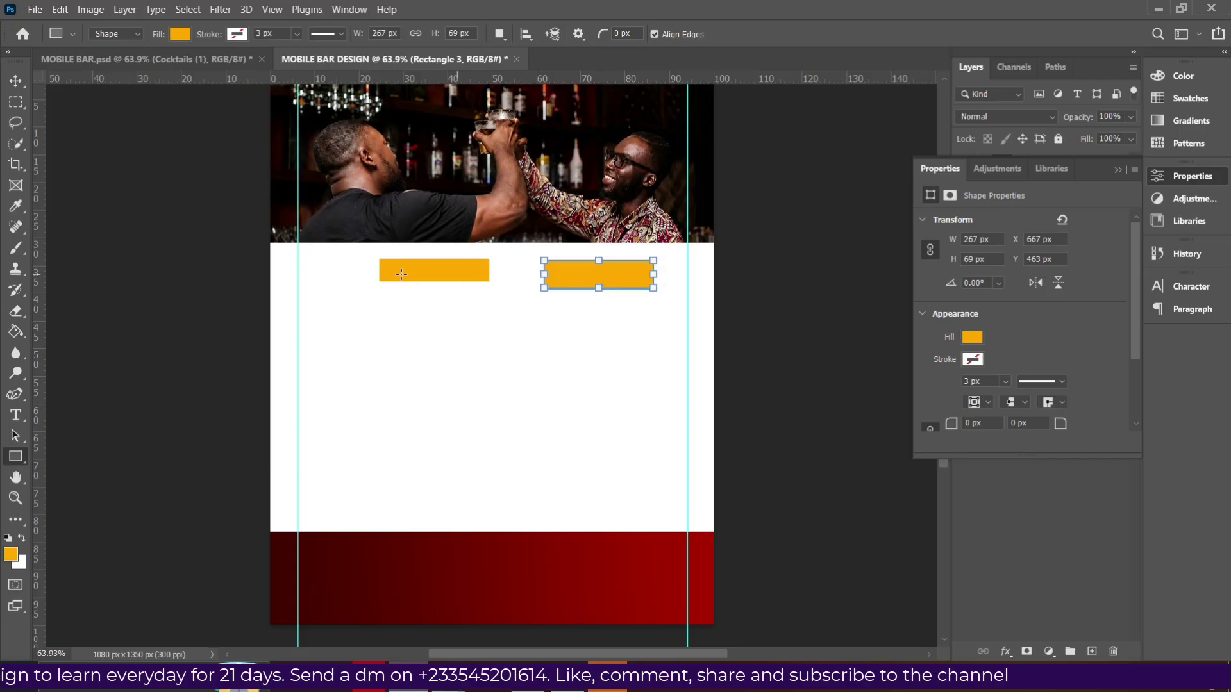
# Reshape the left orange bar into a square block about 245×261 px.
pyautogui.click(1119, 170)
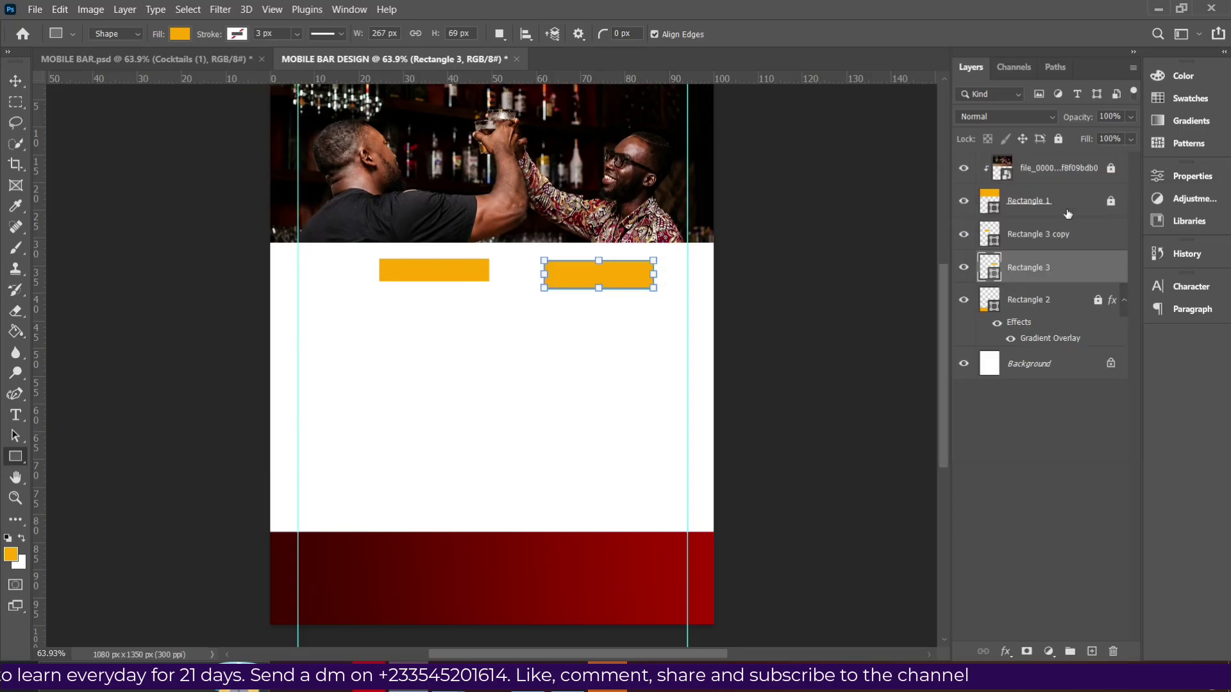
pyautogui.click(1038, 238)
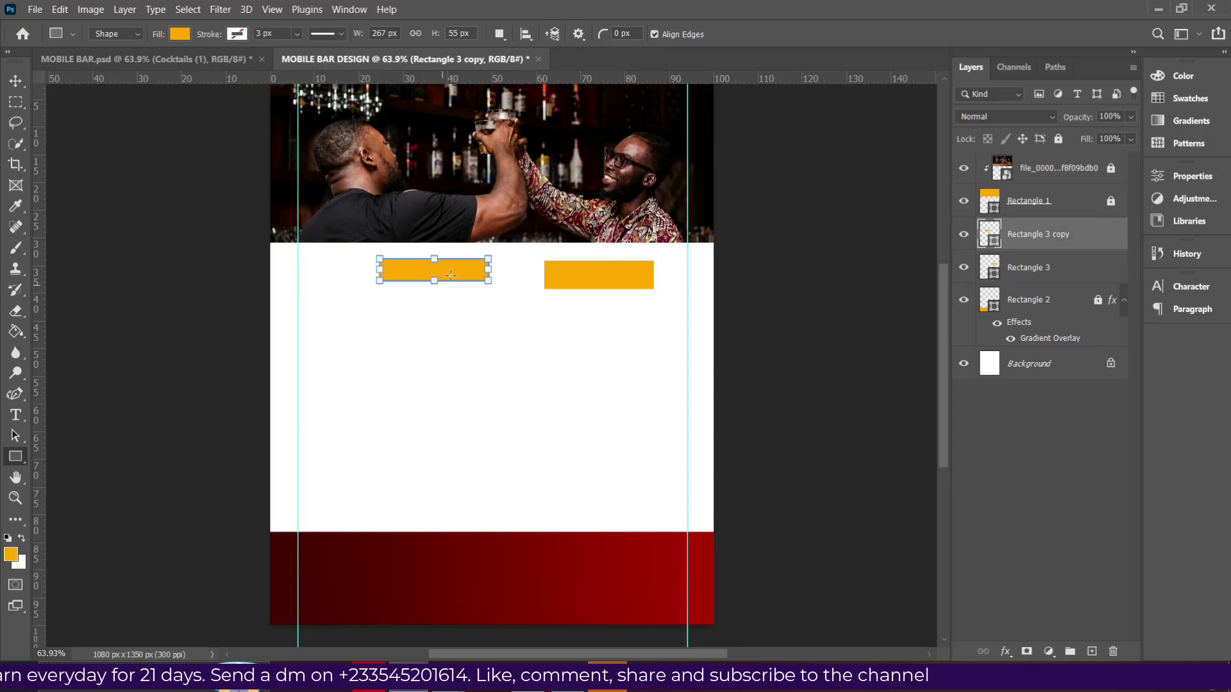
pyautogui.moveTo(496, 267); pyautogui.dragTo(473, 330)
pyautogui.moveTo(380, 294); pyautogui.dragTo(416, 293)
pyautogui.moveTo(486, 329); pyautogui.dragTo(486, 365)
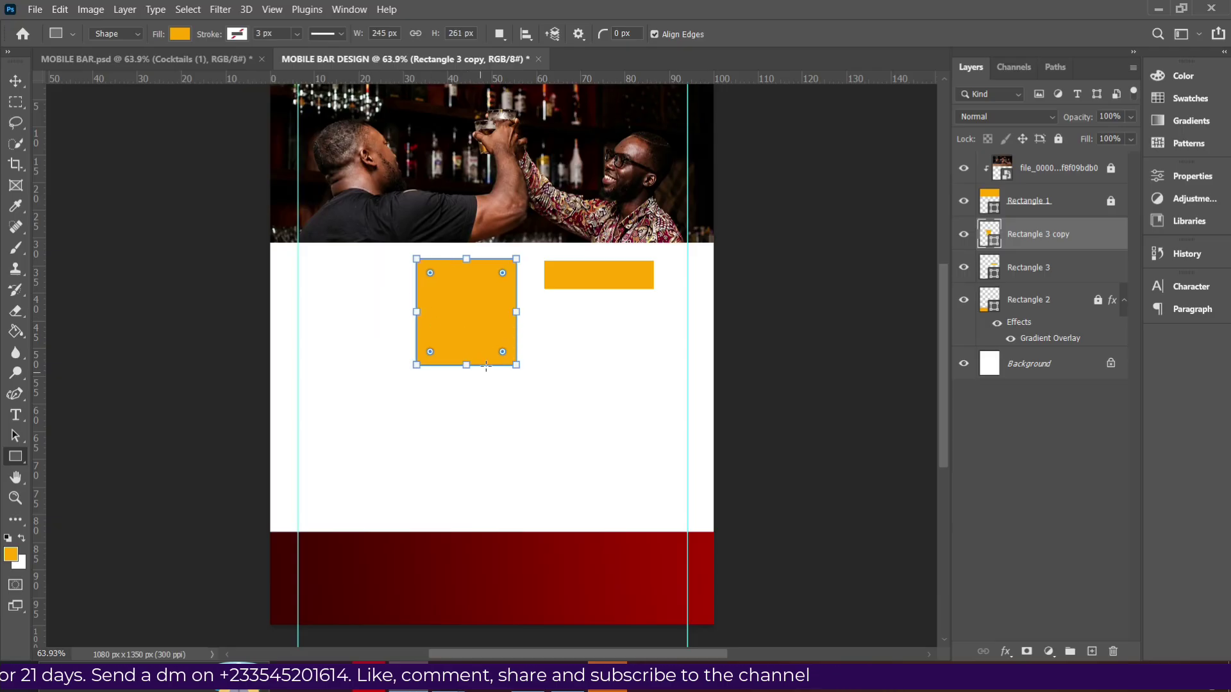
# Duplicate the square against the left guide, widening the middle square to 265 px and closing the gap.
pyautogui.click(16, 80)
pyautogui.click(483, 325)
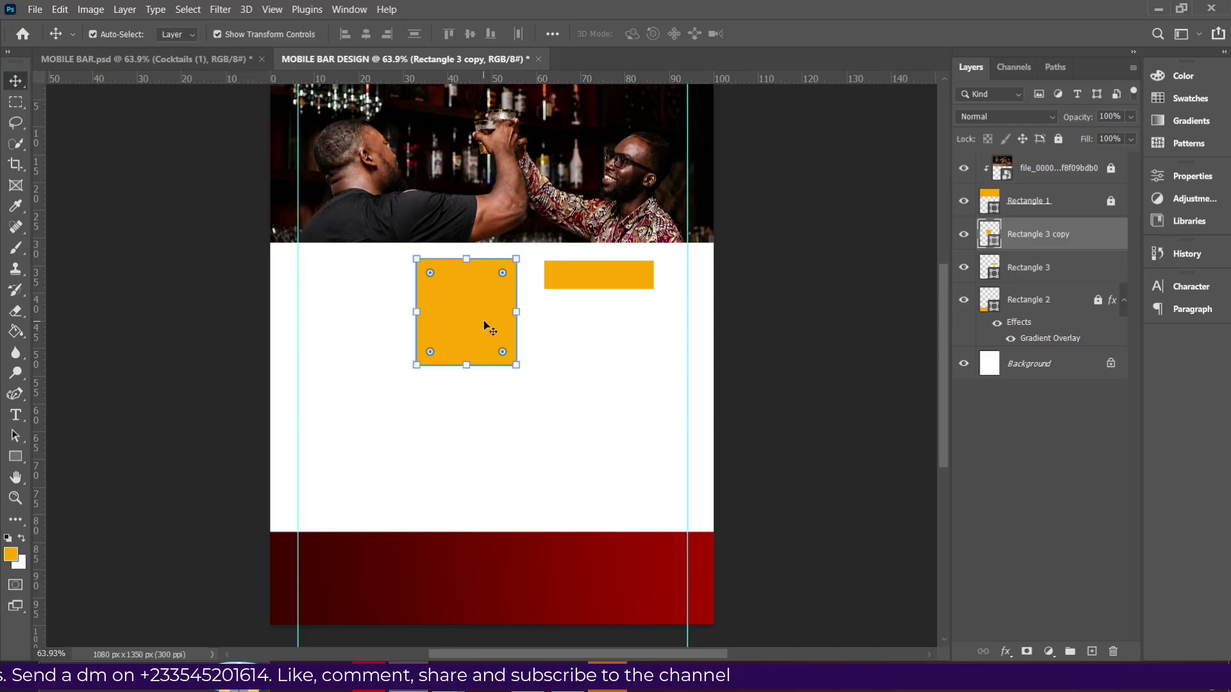
pyautogui.hotkey('ctrl', 'j')
pyautogui.moveTo(484, 325); pyautogui.dragTo(361, 320)
pyautogui.click(451, 332)
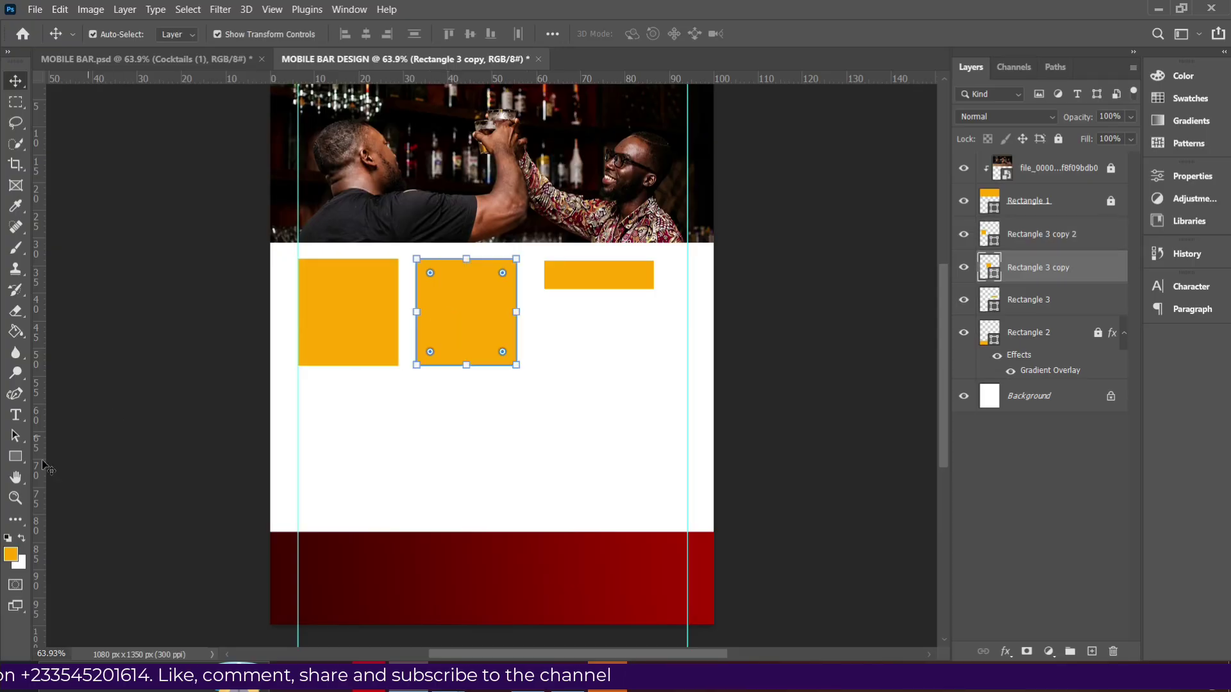
pyautogui.click(16, 456)
pyautogui.moveTo(421, 318); pyautogui.dragTo(413, 325)
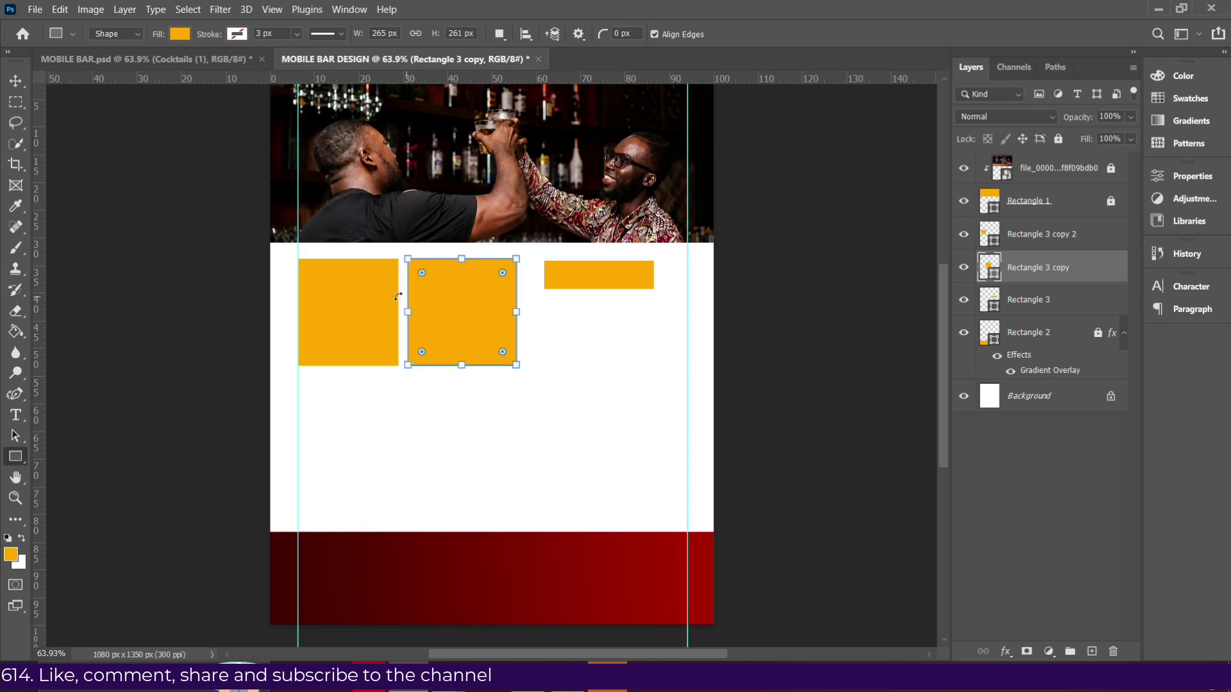
pyautogui.click(16, 80)
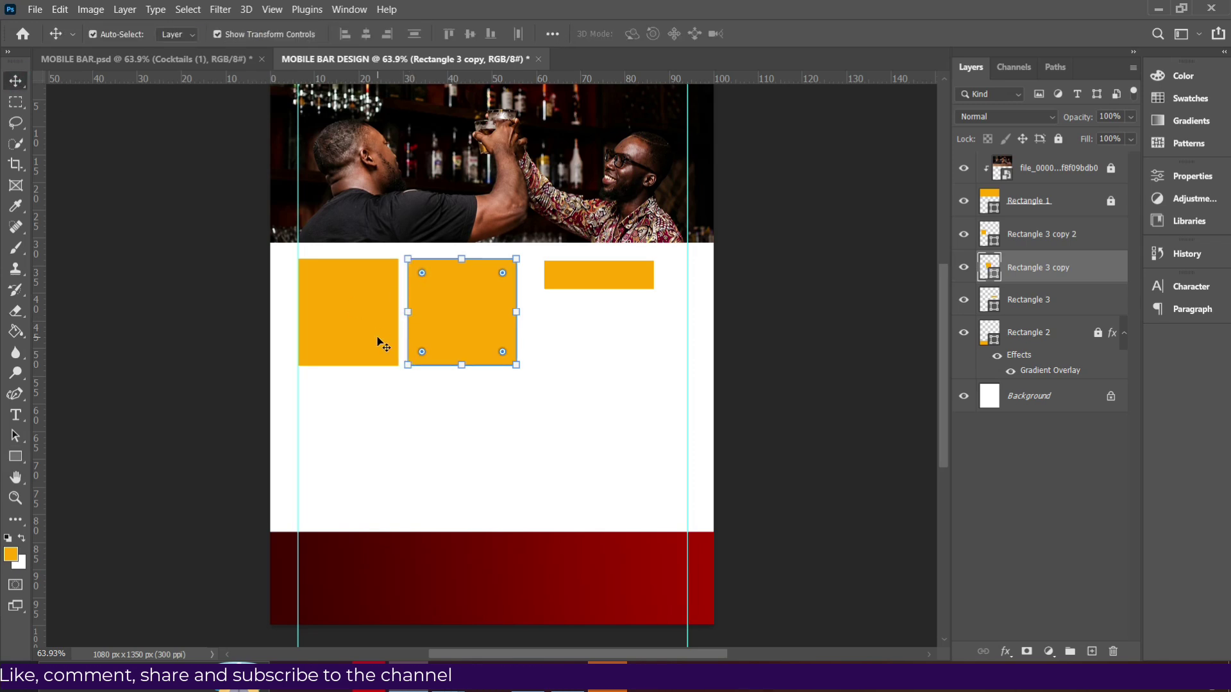
pyautogui.press('Left')
pyautogui.press('Left')
pyautogui.press('Left')
pyautogui.press('Left')
pyautogui.press('Left')
pyautogui.press('Left')
pyautogui.press('Left')
pyautogui.press('Left')
pyautogui.press('Left')
pyautogui.press('Left')
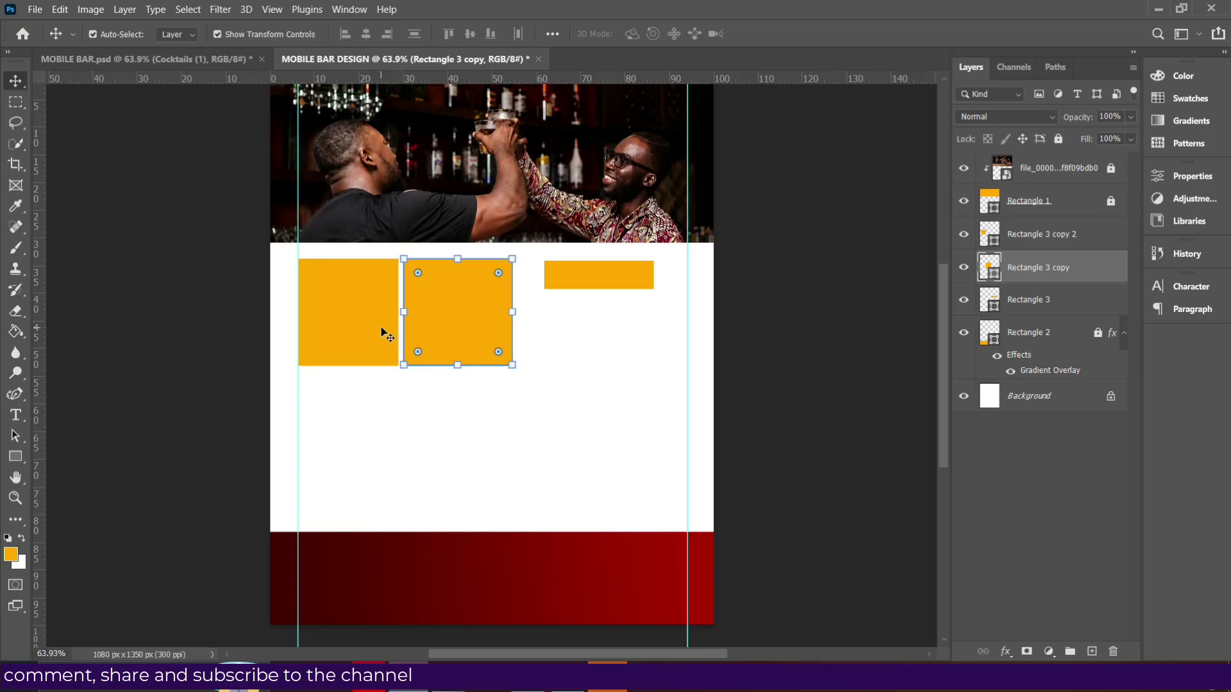
# Align the top edges of the three orange shapes and nudge the middle square left.
pyautogui.keyDown('ctrl'); pyautogui.click(1033, 302); pyautogui.keyUp('ctrl')
pyautogui.keyDown('ctrl'); pyautogui.click(1029, 237); pyautogui.keyUp('ctrl')
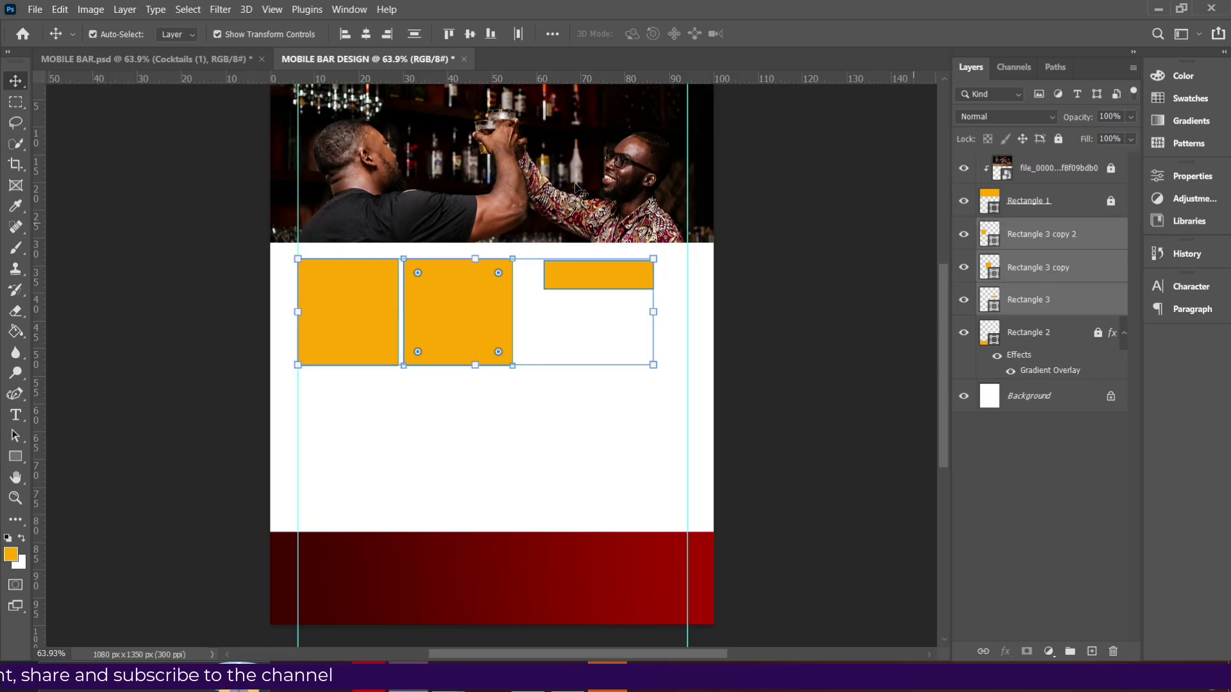
pyautogui.click(450, 33)
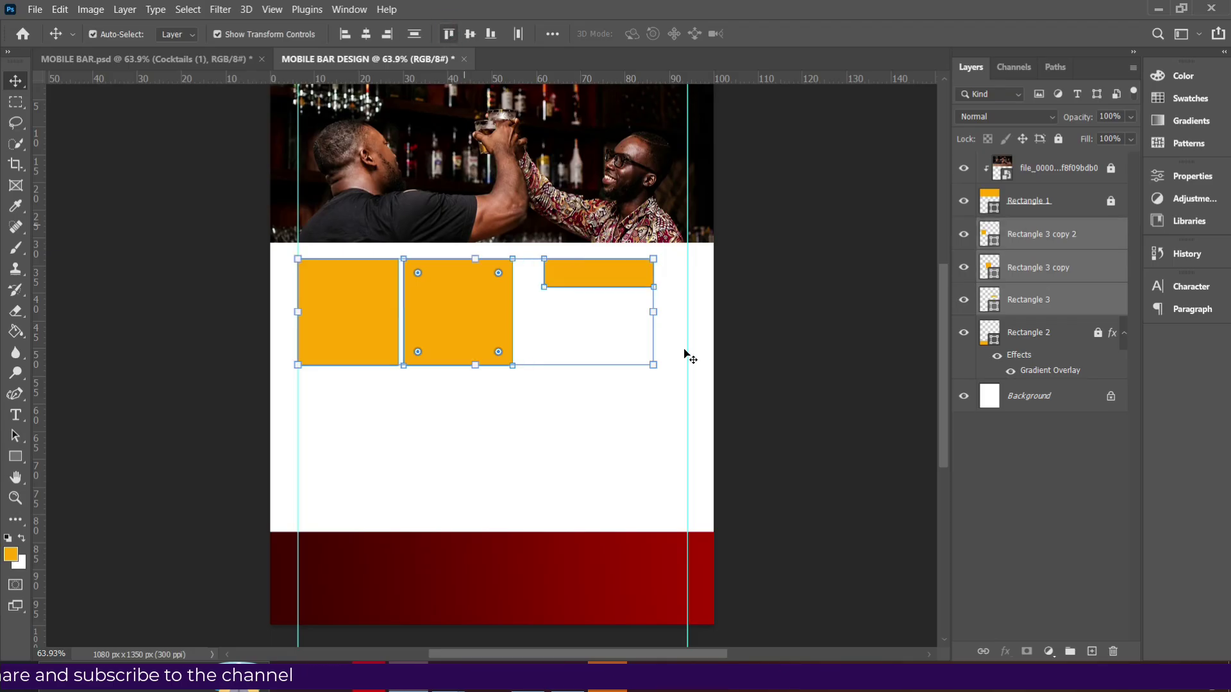
pyautogui.click(761, 308)
pyautogui.click(459, 334)
pyautogui.press('Left')
pyautogui.press('Left')
pyautogui.press('Left')
pyautogui.press('Left')
pyautogui.press('Left')
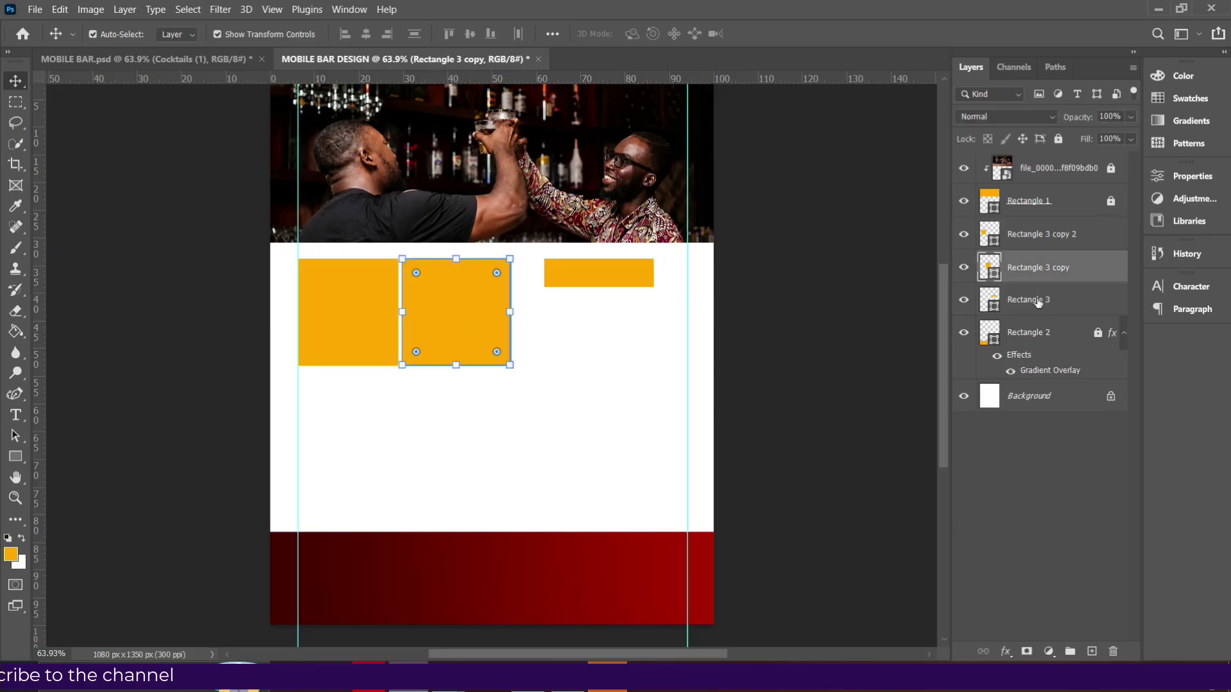
# Duplicate the two squares and move the copies down into a second row with a small gap.
pyautogui.keyDown('shift'); pyautogui.click(1049, 247); pyautogui.keyUp('shift')
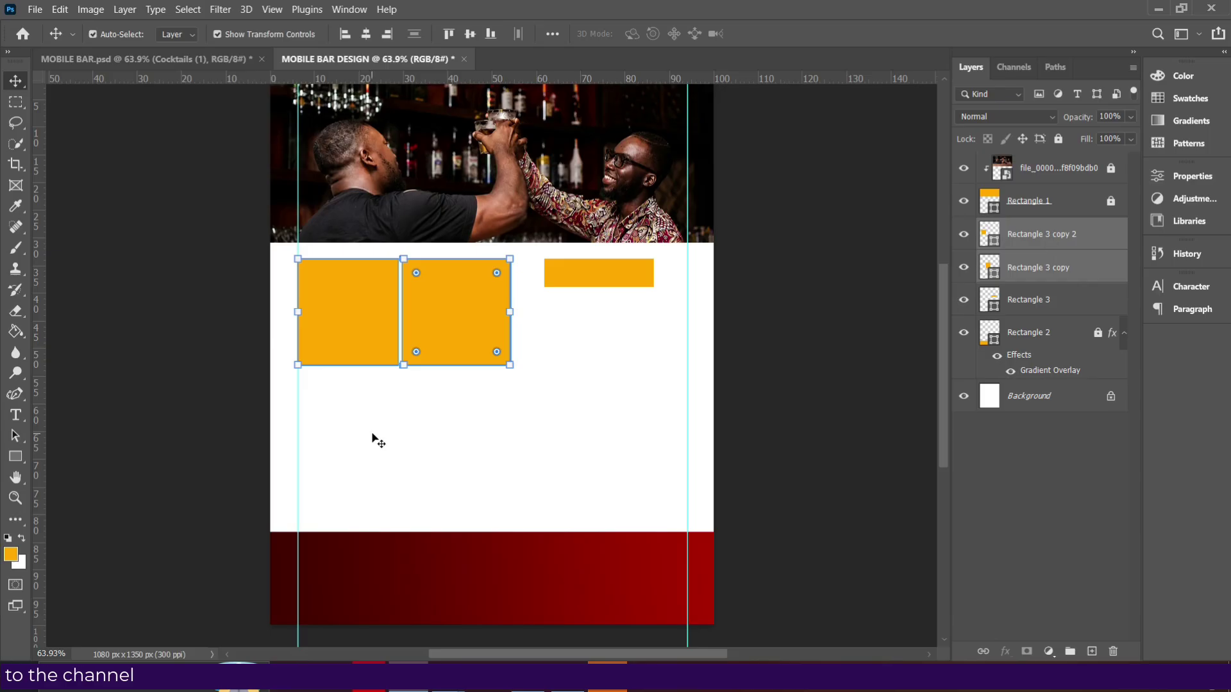
pyautogui.hotkey('alt', 'Right')
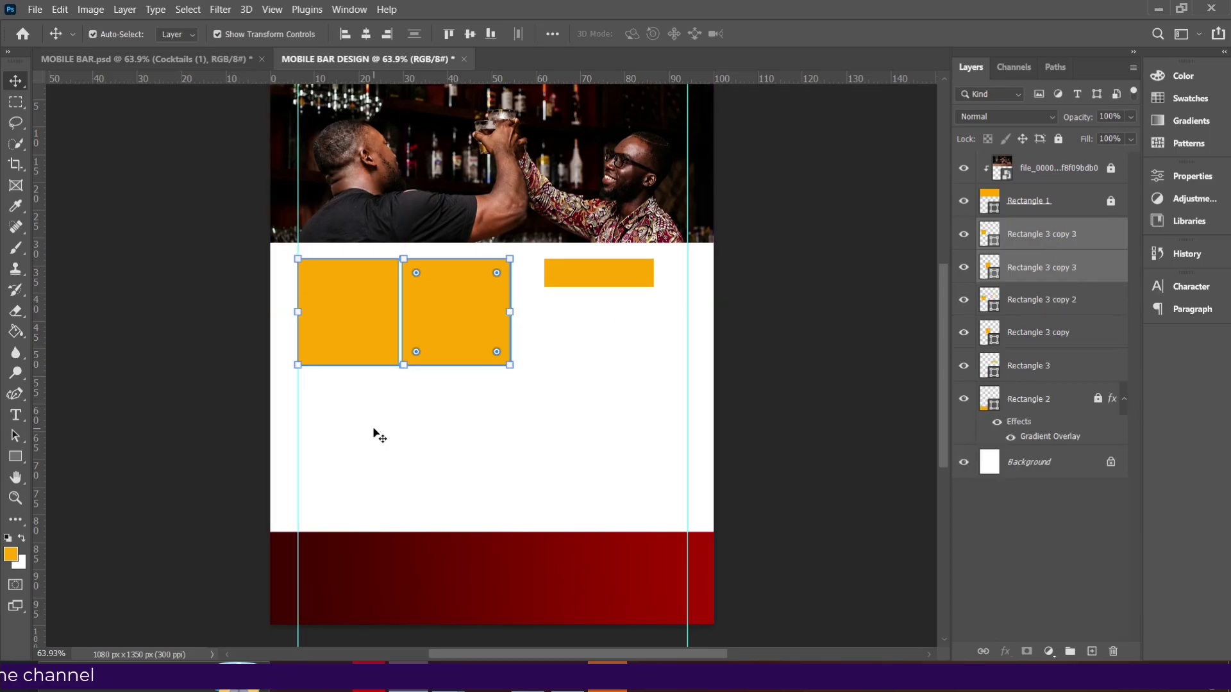
pyautogui.hotkey('alt', 'Right')
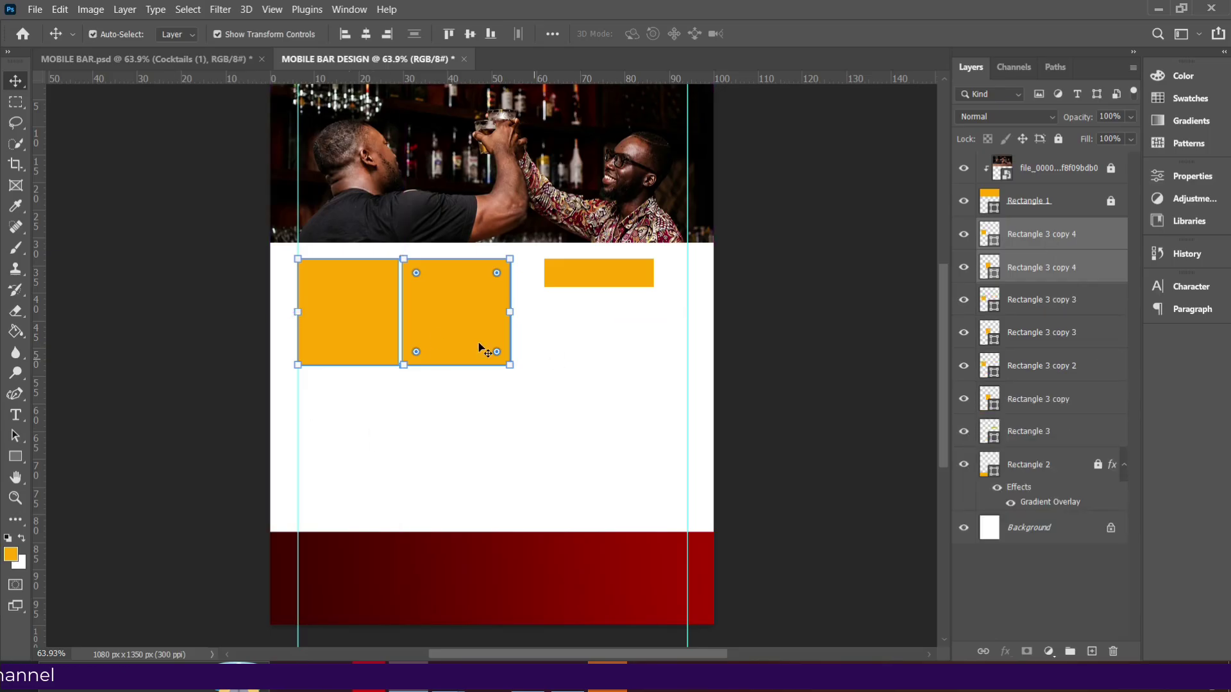
pyautogui.moveTo(454, 326); pyautogui.dragTo(455, 427)
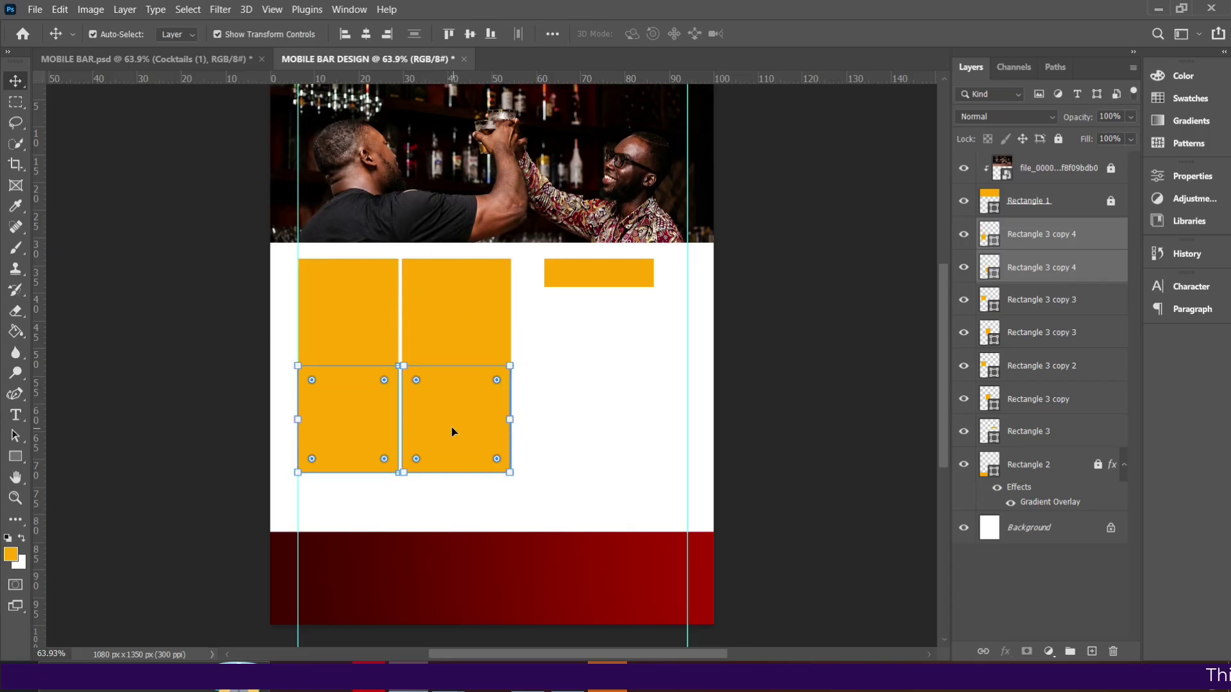
pyautogui.press('Down')
pyautogui.press('Down')
pyautogui.press('Down')
pyautogui.press('Down')
pyautogui.press('Down')
pyautogui.press('Down')
pyautogui.press('Down')
pyautogui.press('Down')
pyautogui.press('Down')
pyautogui.press('Down')
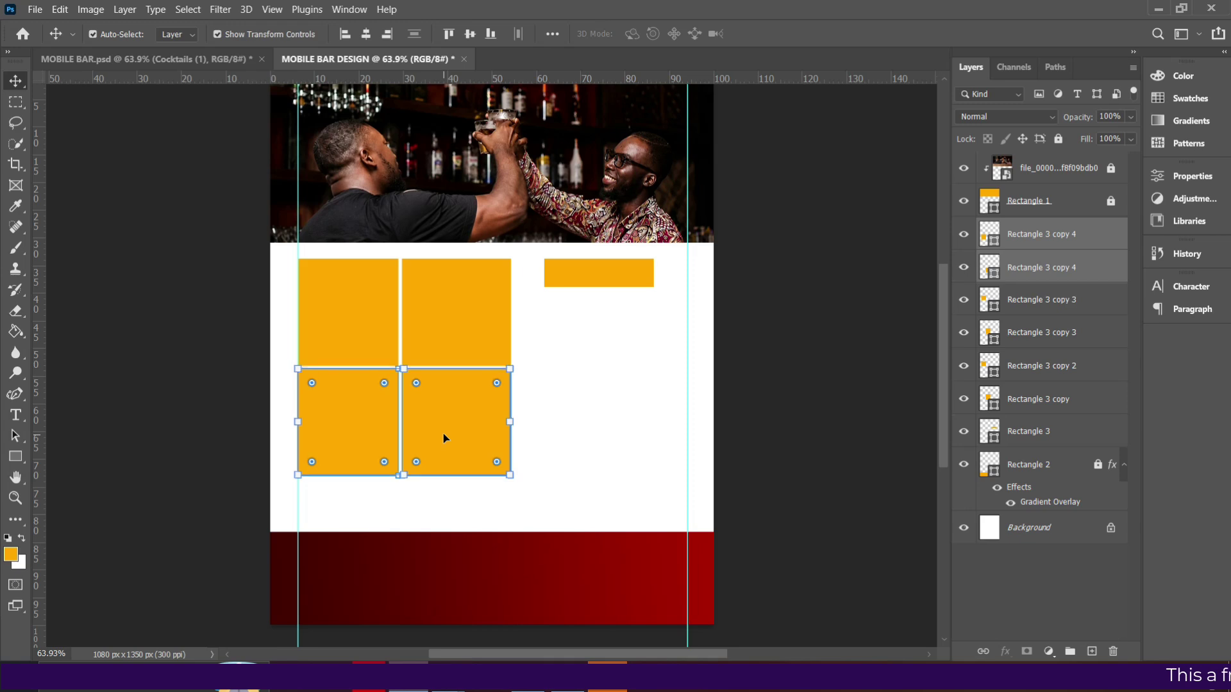
# Copy the top pair of squares down into a third row overlapping the red band.
pyautogui.click(1039, 307)
pyautogui.keyDown('shift'); pyautogui.click(1042, 345); pyautogui.keyUp('shift')
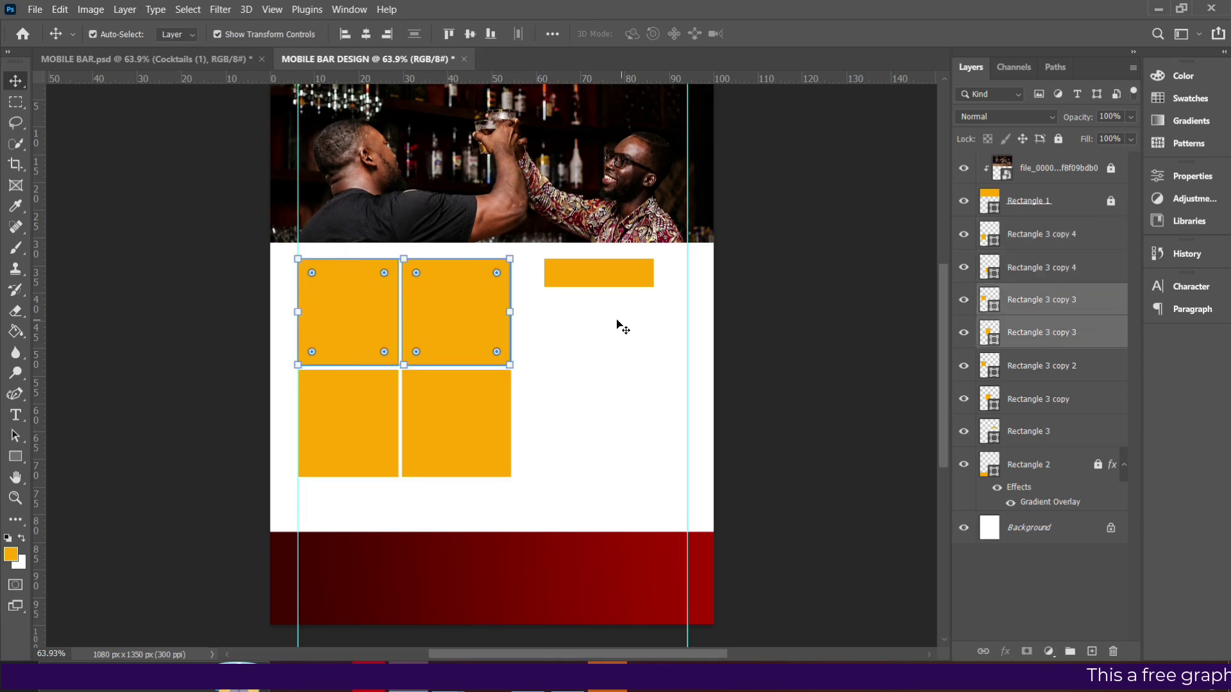
pyautogui.moveTo(456, 331); pyautogui.dragTo(459, 550)
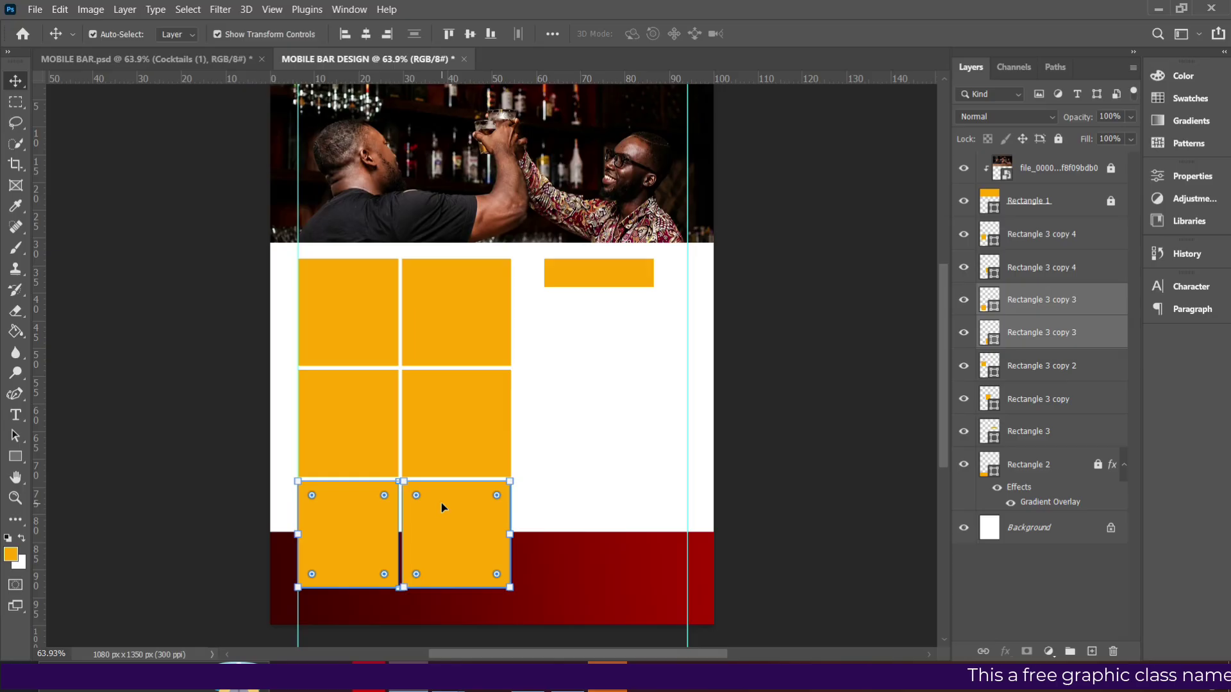
pyautogui.click(731, 383)
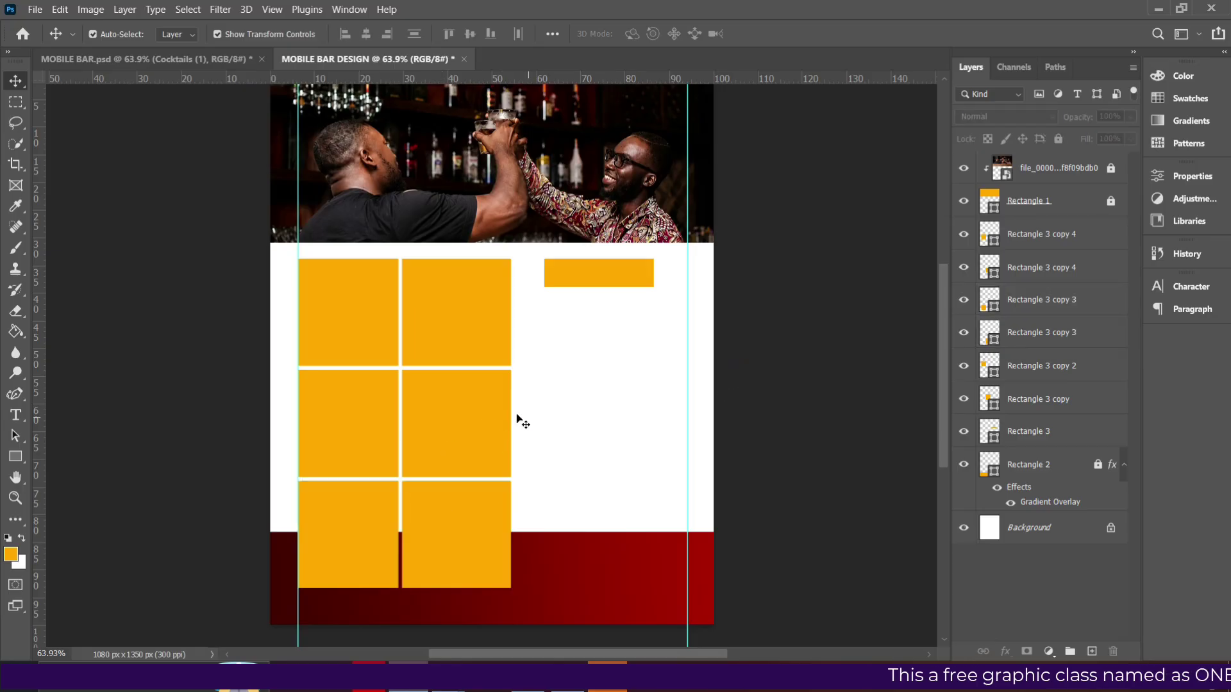
# Select each square of the grid in turn to check its layer.
pyautogui.click(469, 414)
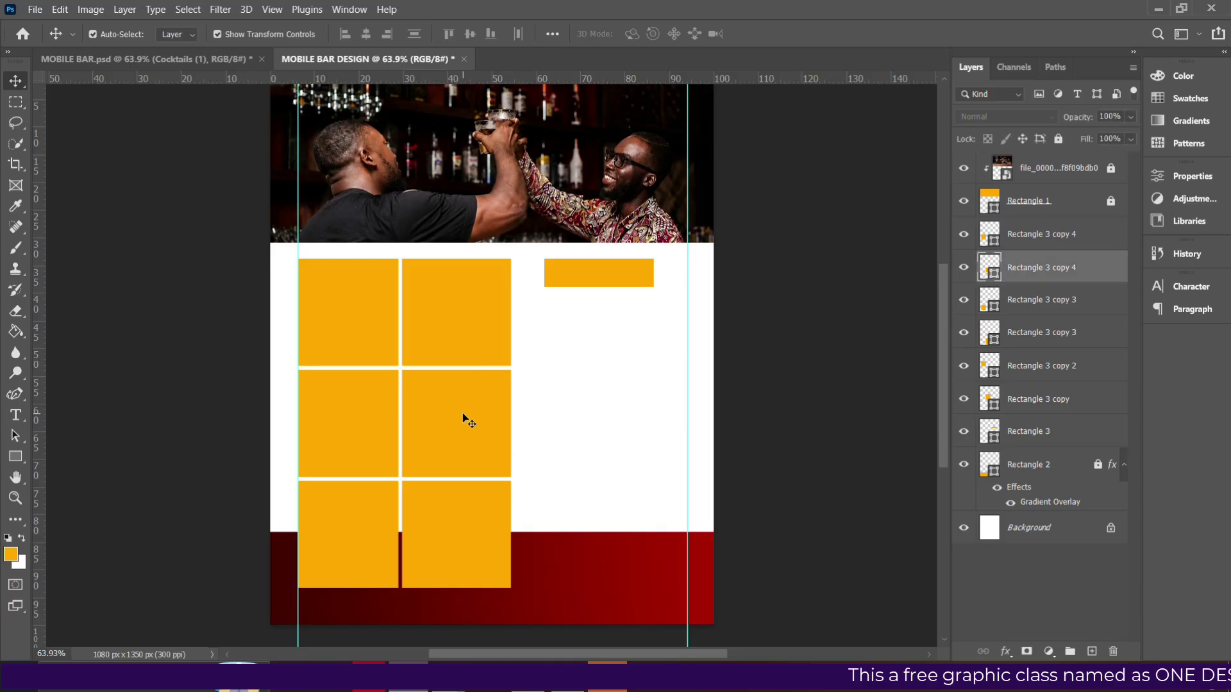
pyautogui.click(345, 424)
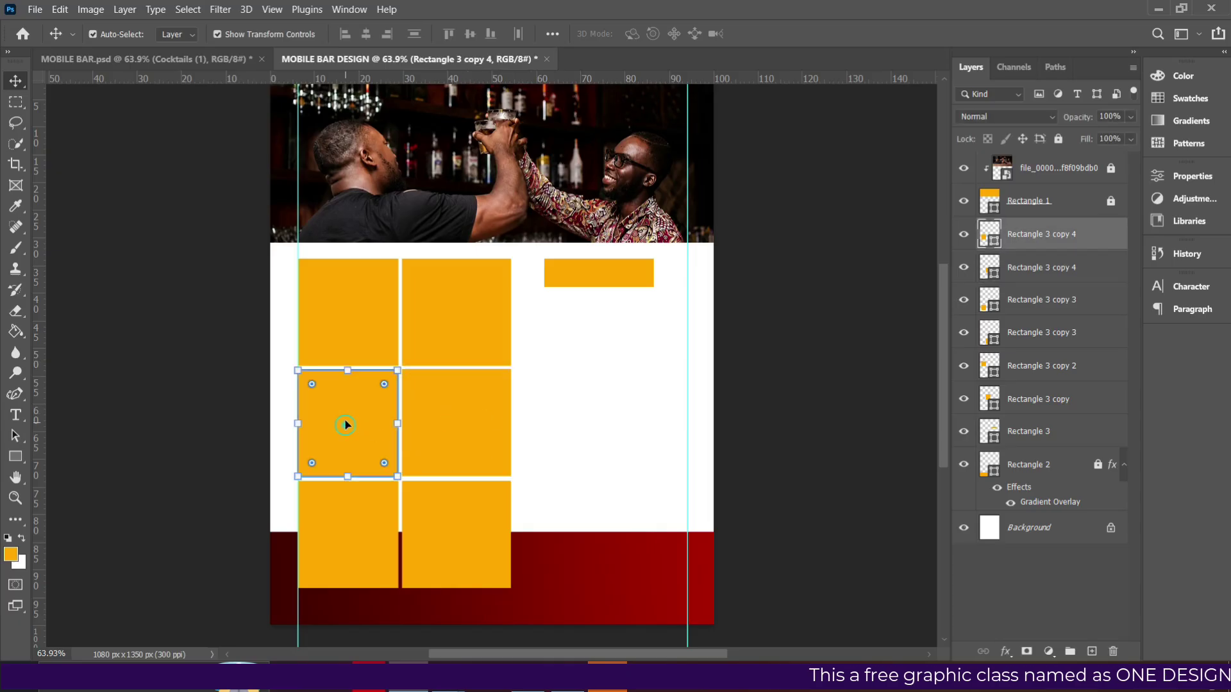
pyautogui.click(478, 495)
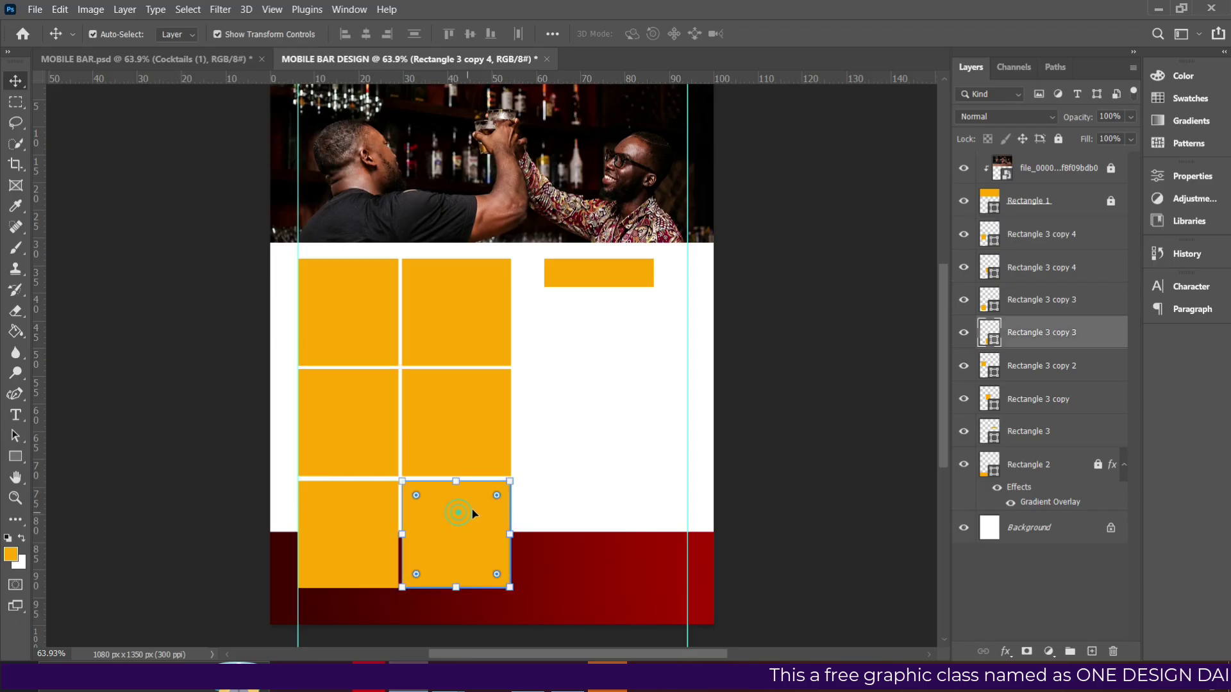
pyautogui.click(368, 529)
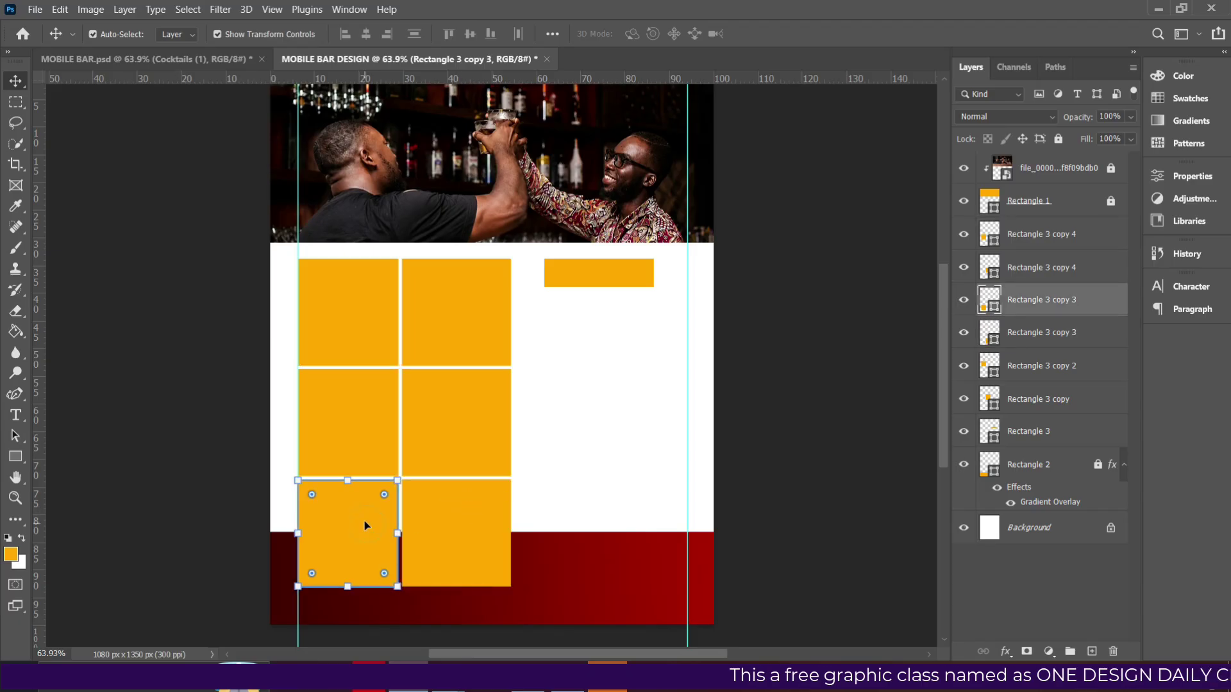
pyautogui.click(725, 363)
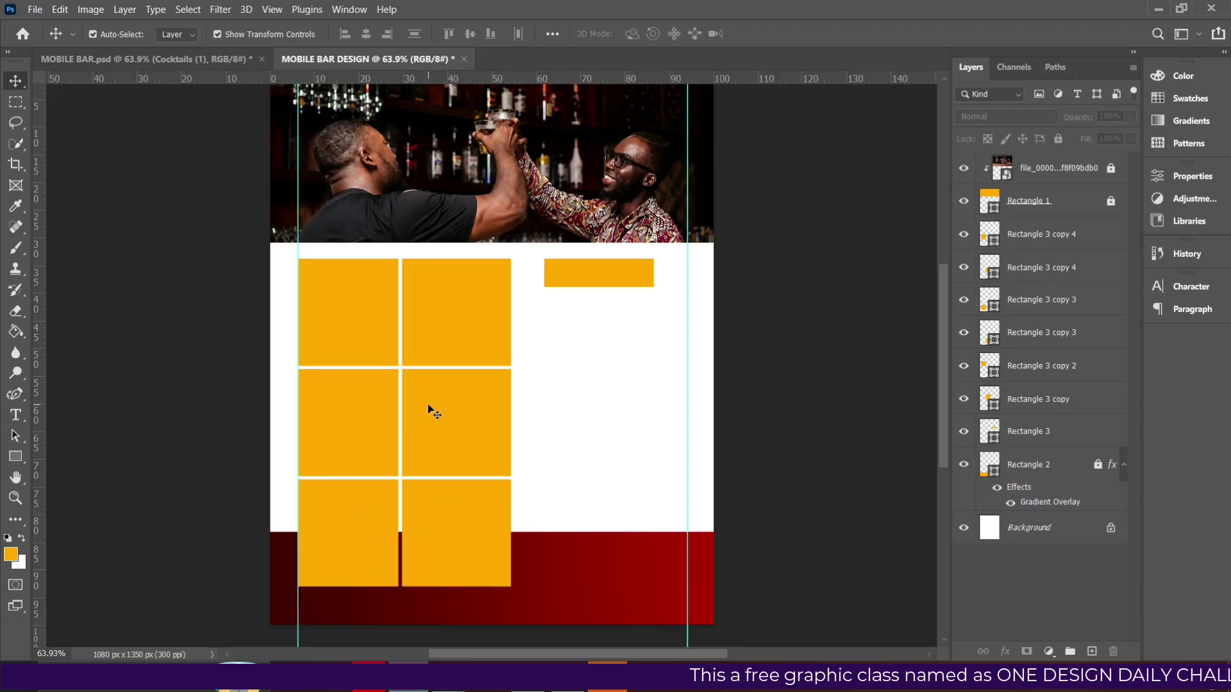
pyautogui.click(425, 407)
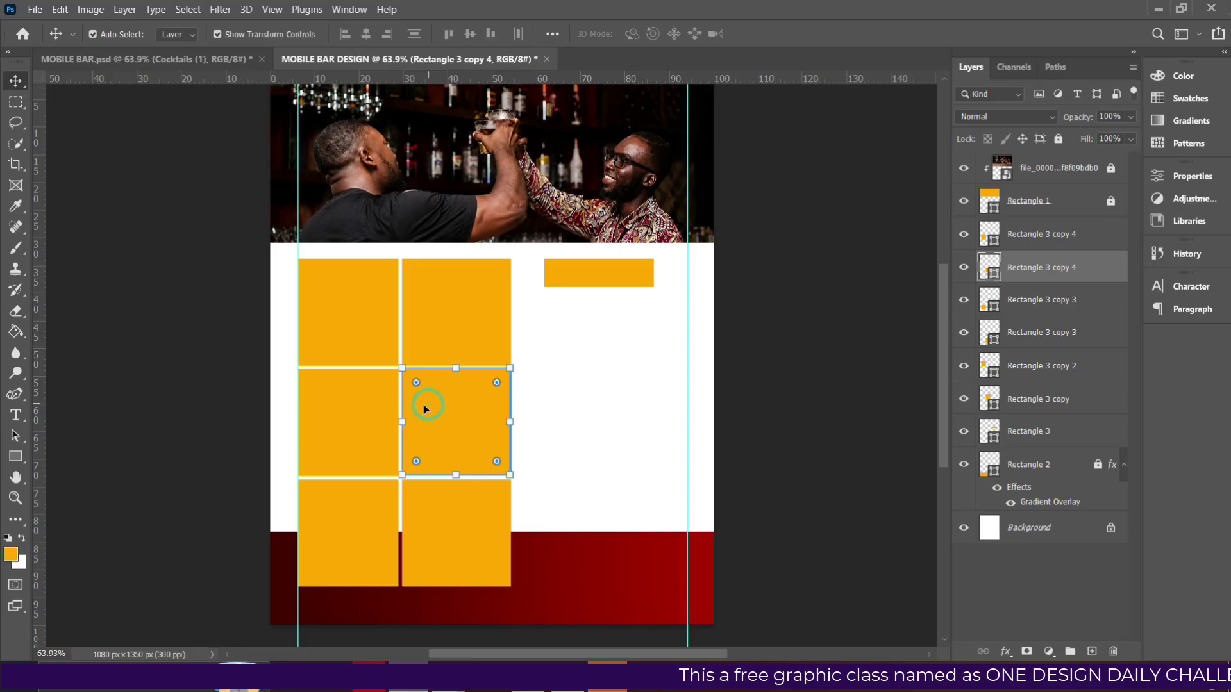
pyautogui.click(787, 414)
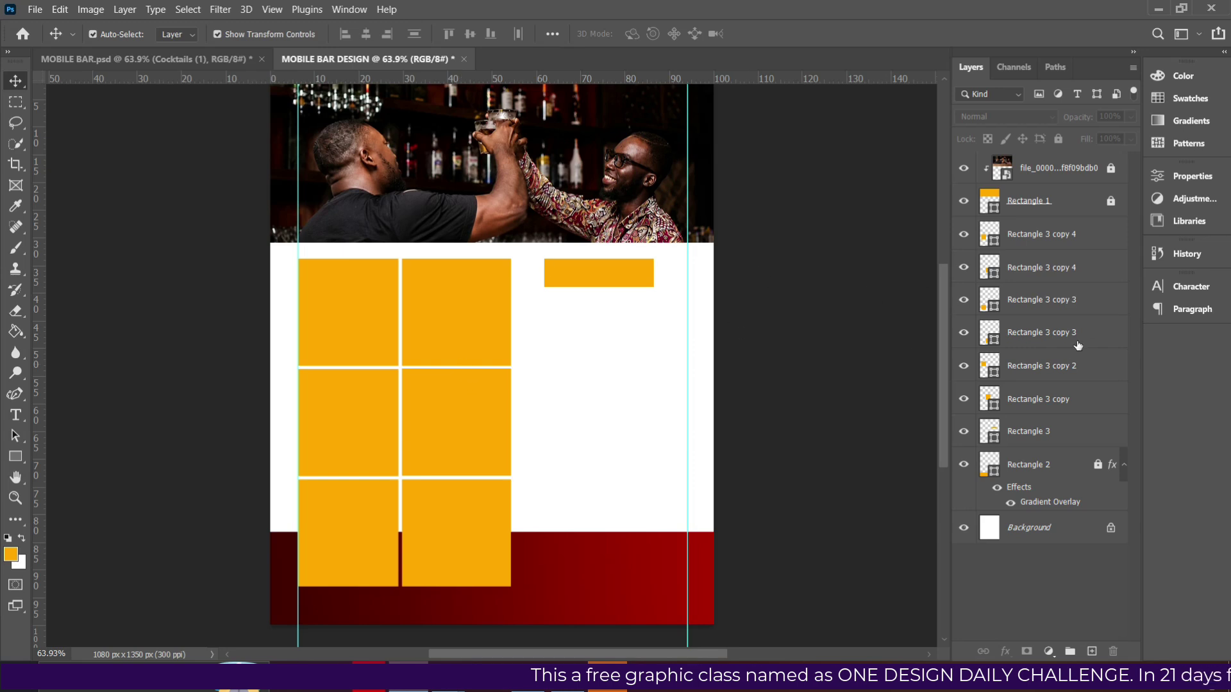
pyautogui.click(1034, 428)
pyautogui.click(1041, 380)
# Group the six orange squares together.
pyautogui.moveTo(185, 278); pyautogui.dragTo(511, 489)
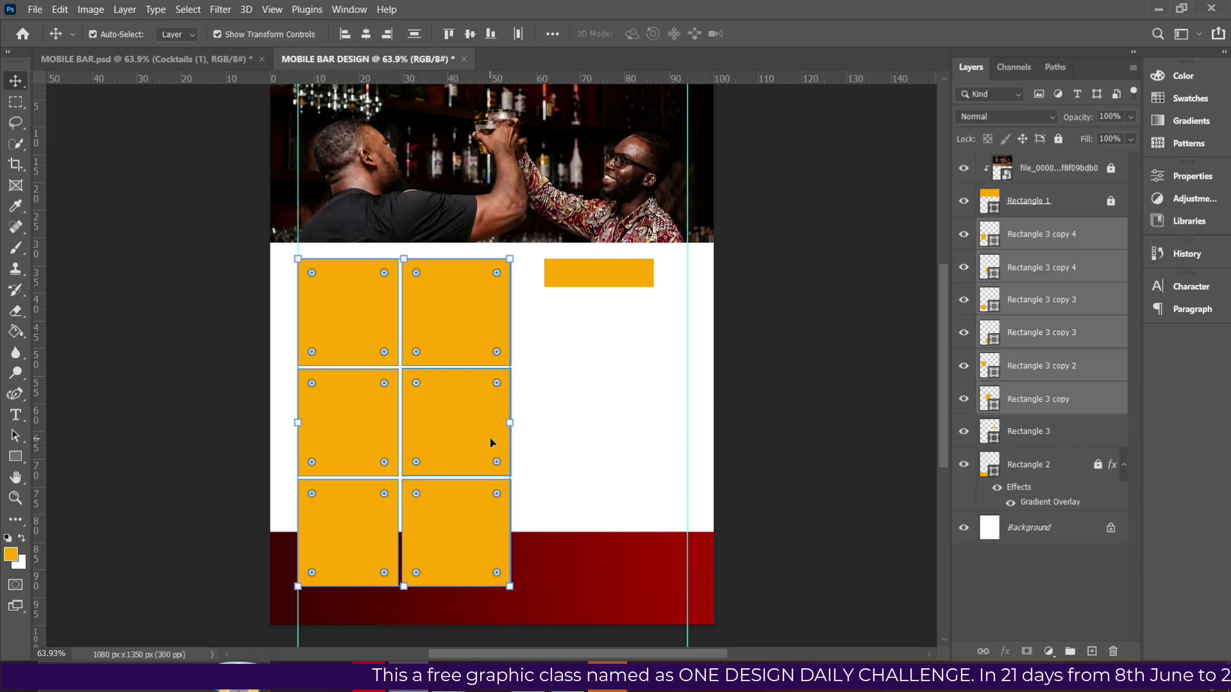
pyautogui.hotkey('ctrl', 'g')
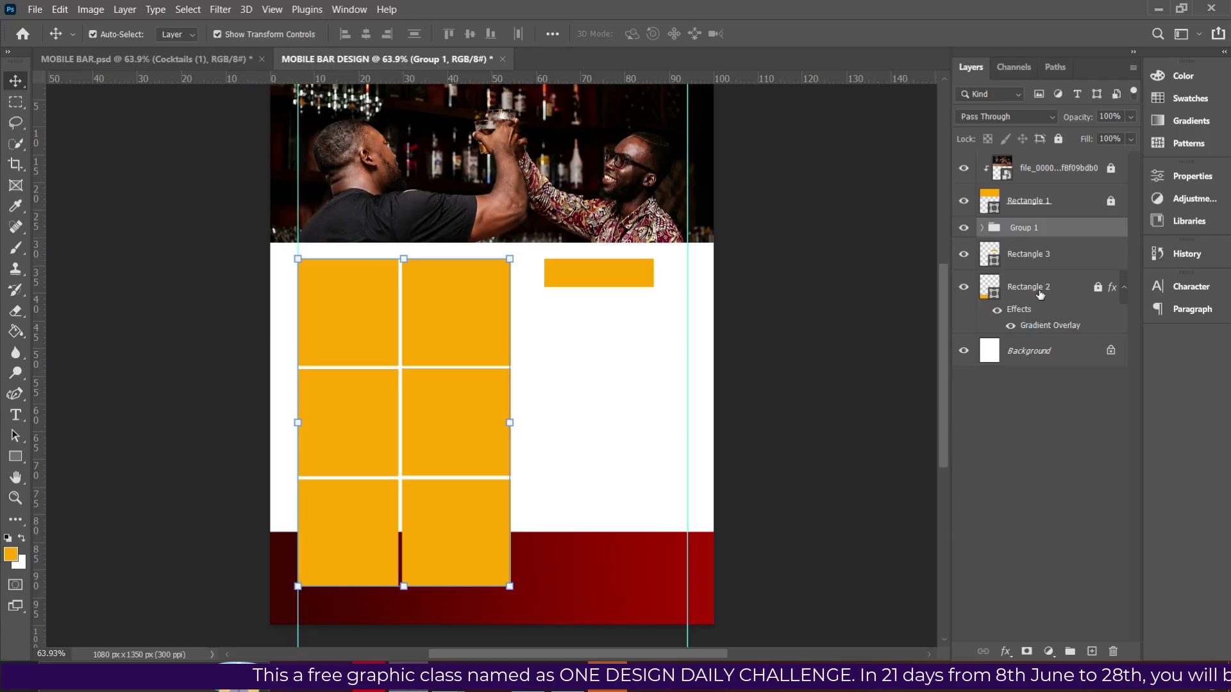
pyautogui.click(1031, 353)
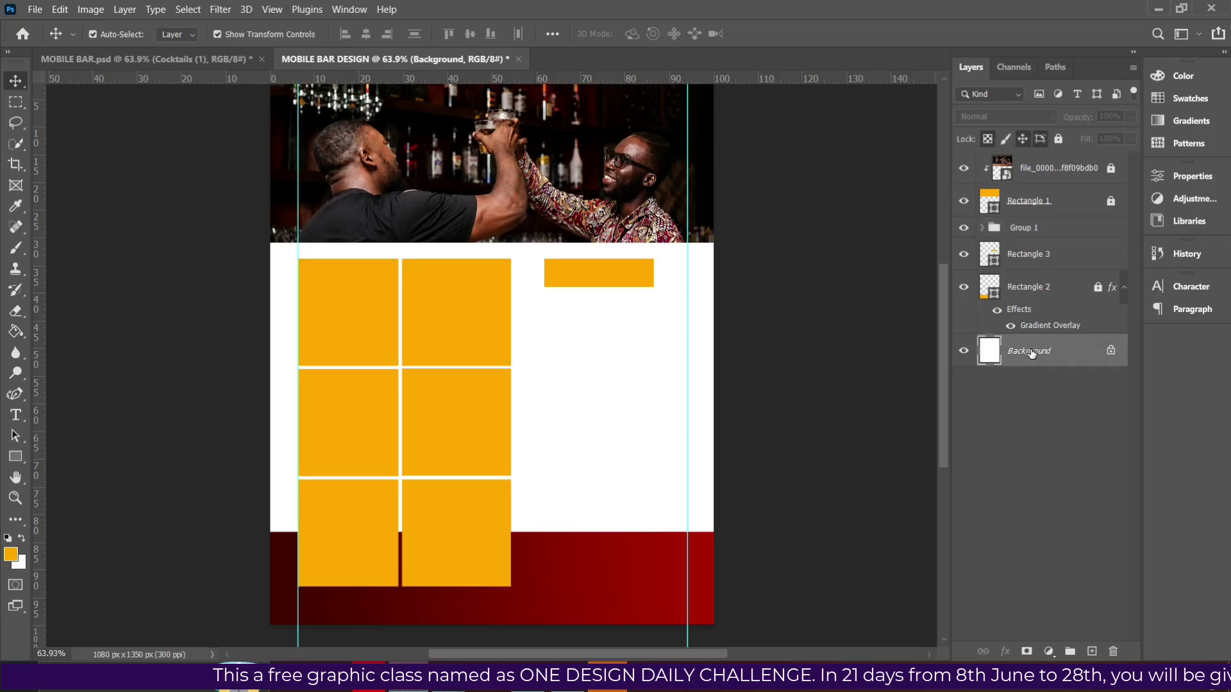
pyautogui.click(575, 541)
# Unlock and re-lock the red footer bar layer.
pyautogui.click(1043, 290)
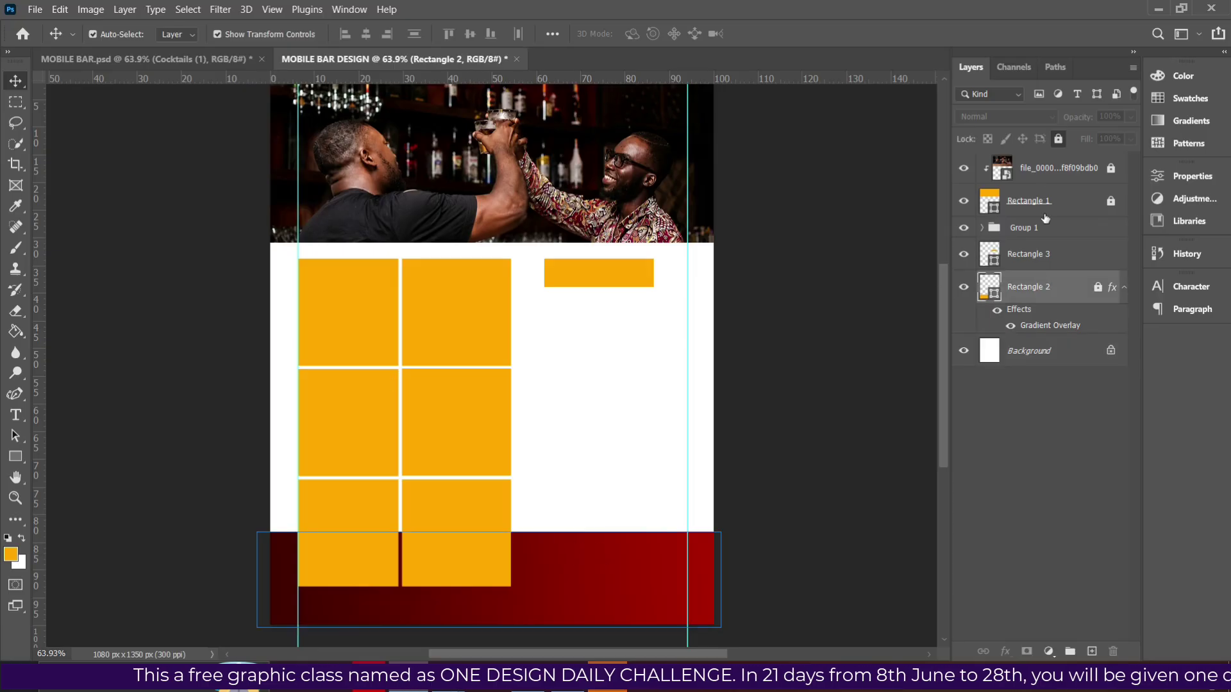
pyautogui.click(1057, 140)
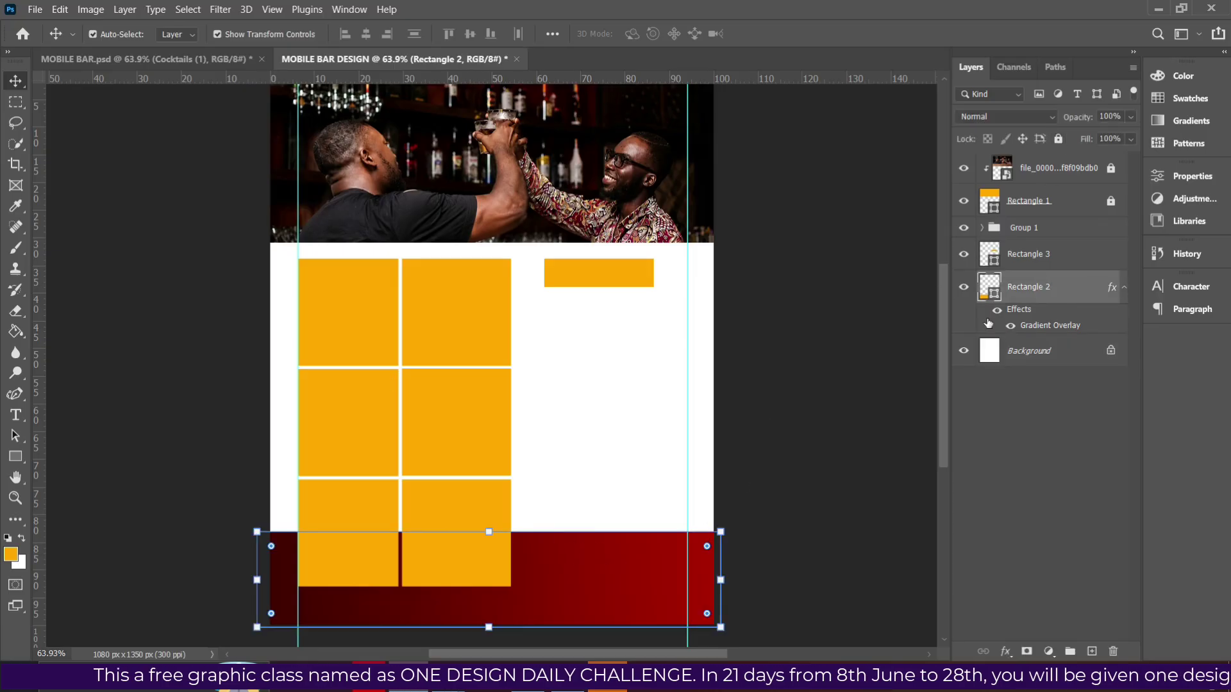
pyautogui.click(1058, 139)
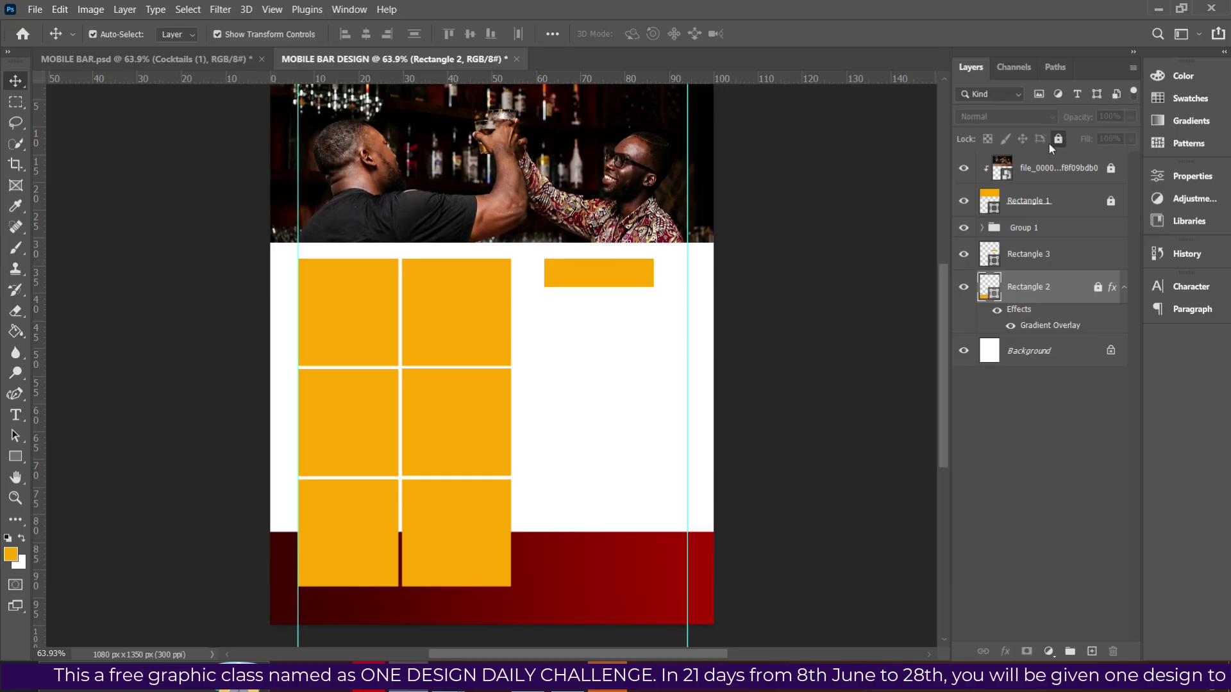
pyautogui.click(17, 458)
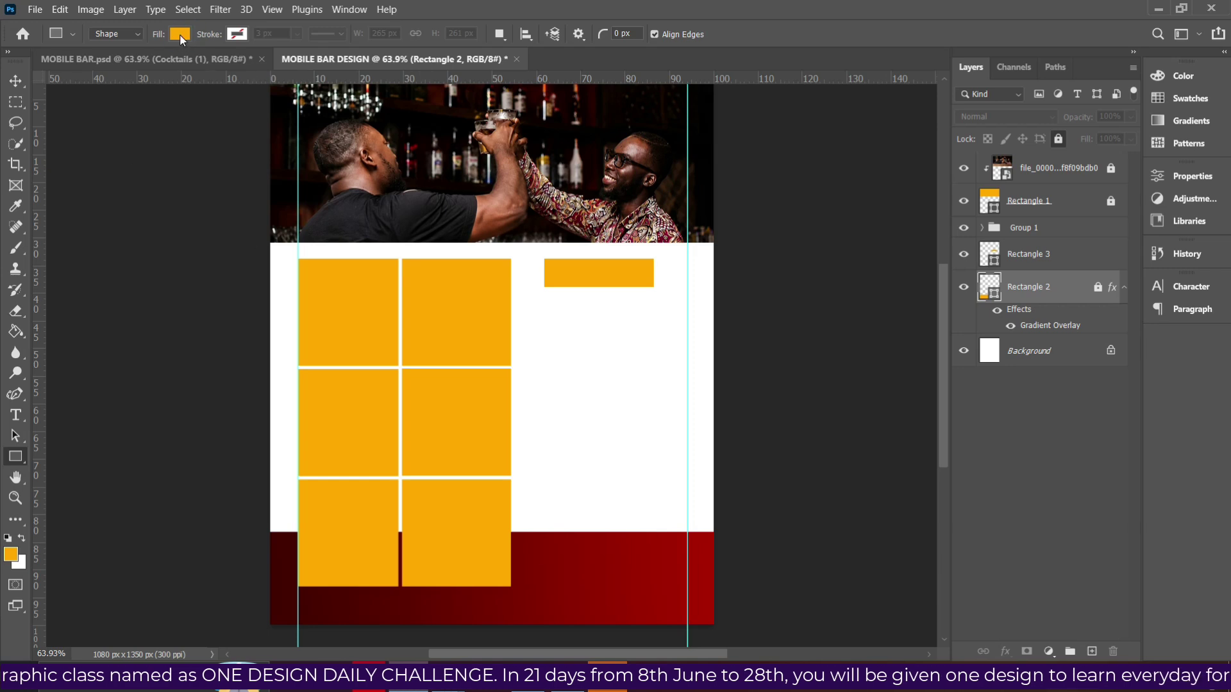
# Draw a white-filled rectangle over the six-square grid, stretched down past it.
pyautogui.hotkey('alt', ',')
pyautogui.click(181, 34)
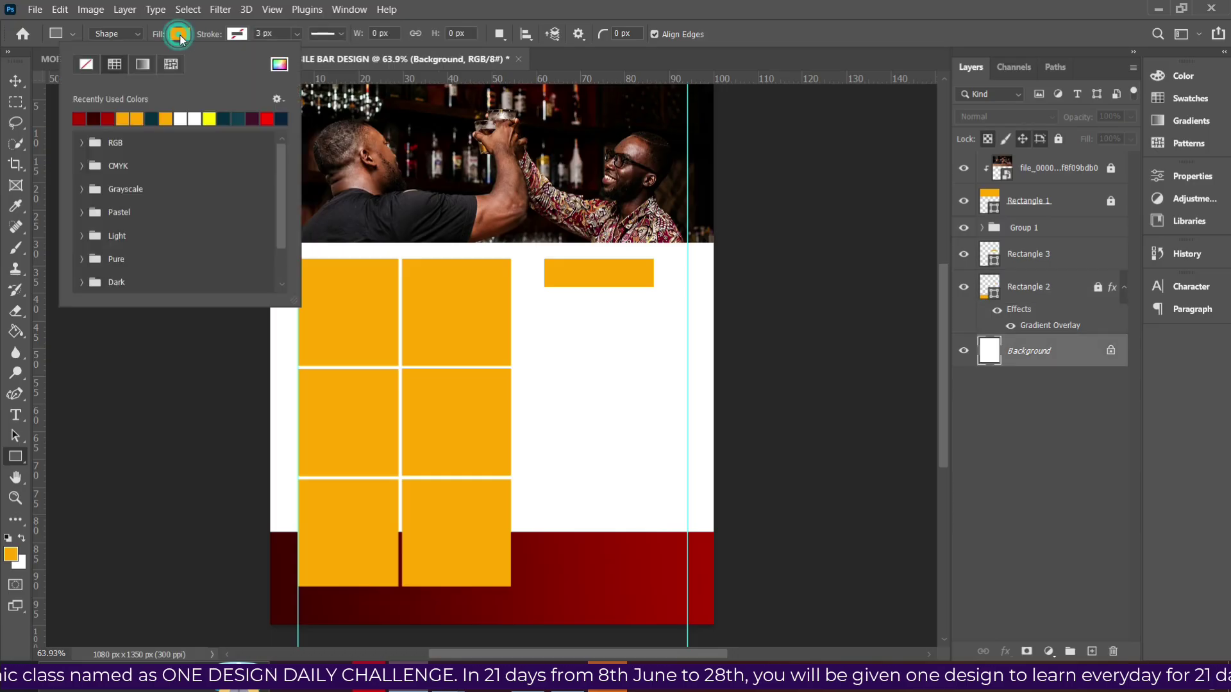
pyautogui.click(186, 119)
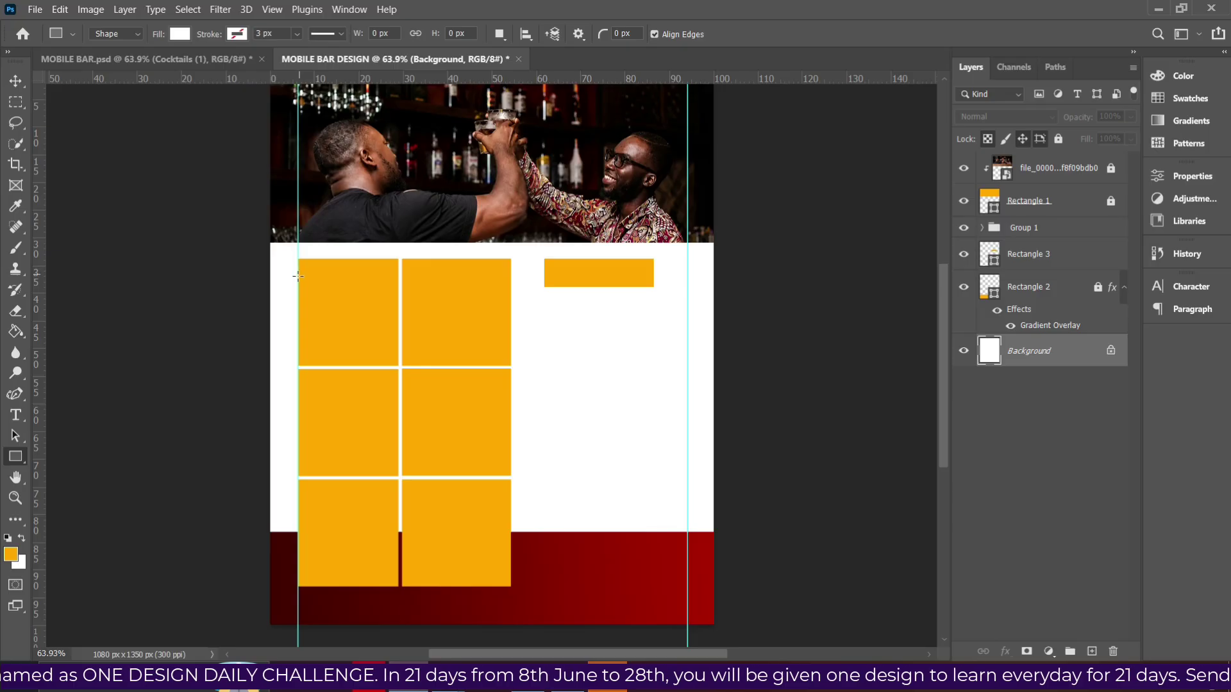
pyautogui.moveTo(294, 270); pyautogui.dragTo(523, 588)
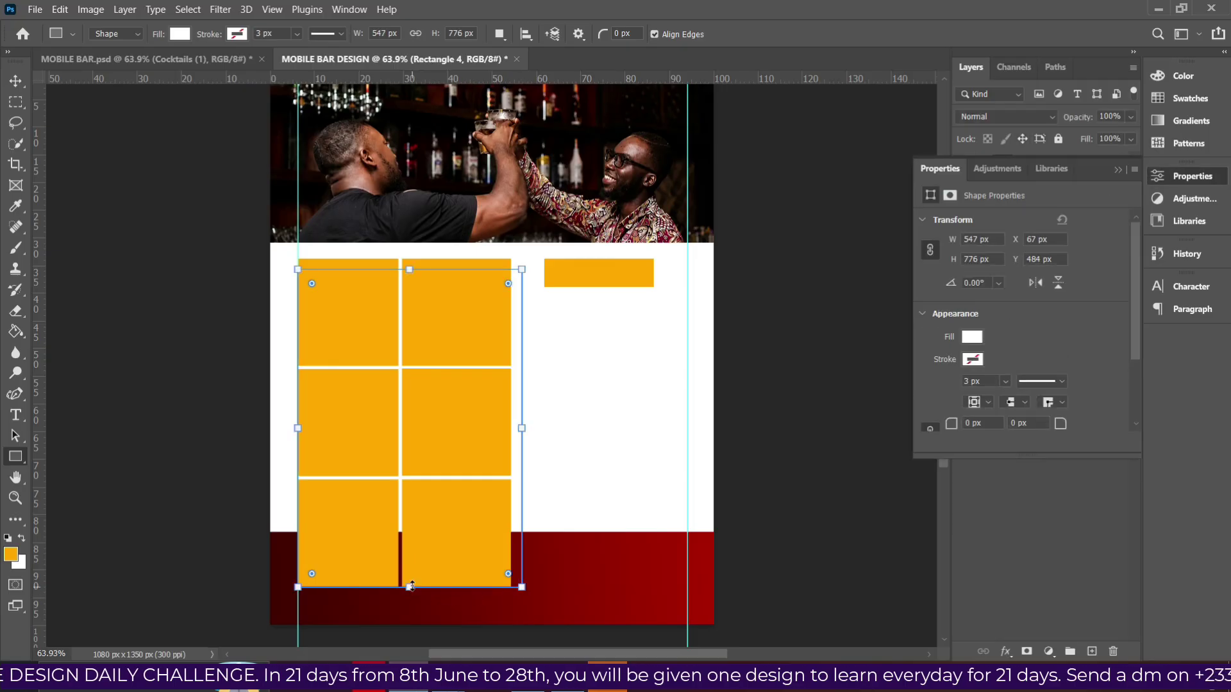
pyautogui.moveTo(409, 587); pyautogui.dragTo(409, 600)
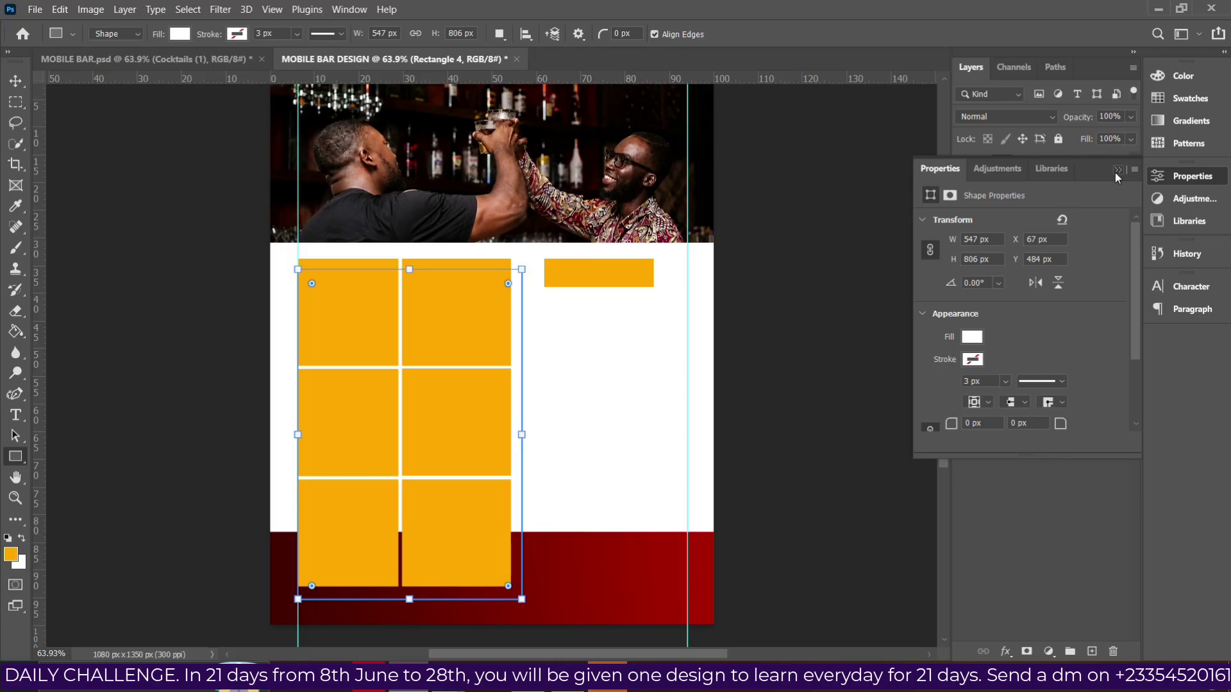
# Move Rectangle 4 above the red footer layer and nudge it into place, checking the reference flyer.
pyautogui.click(1117, 172)
pyautogui.moveTo(1040, 347); pyautogui.dragTo(1031, 287)
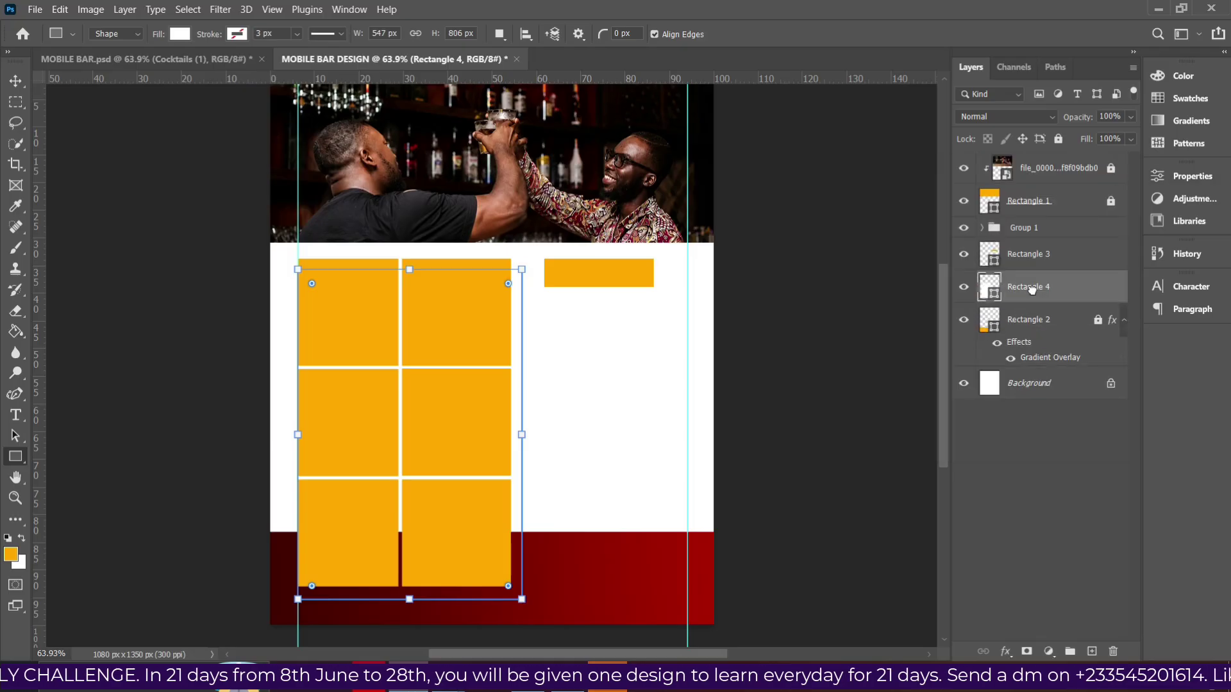
pyautogui.press('v')
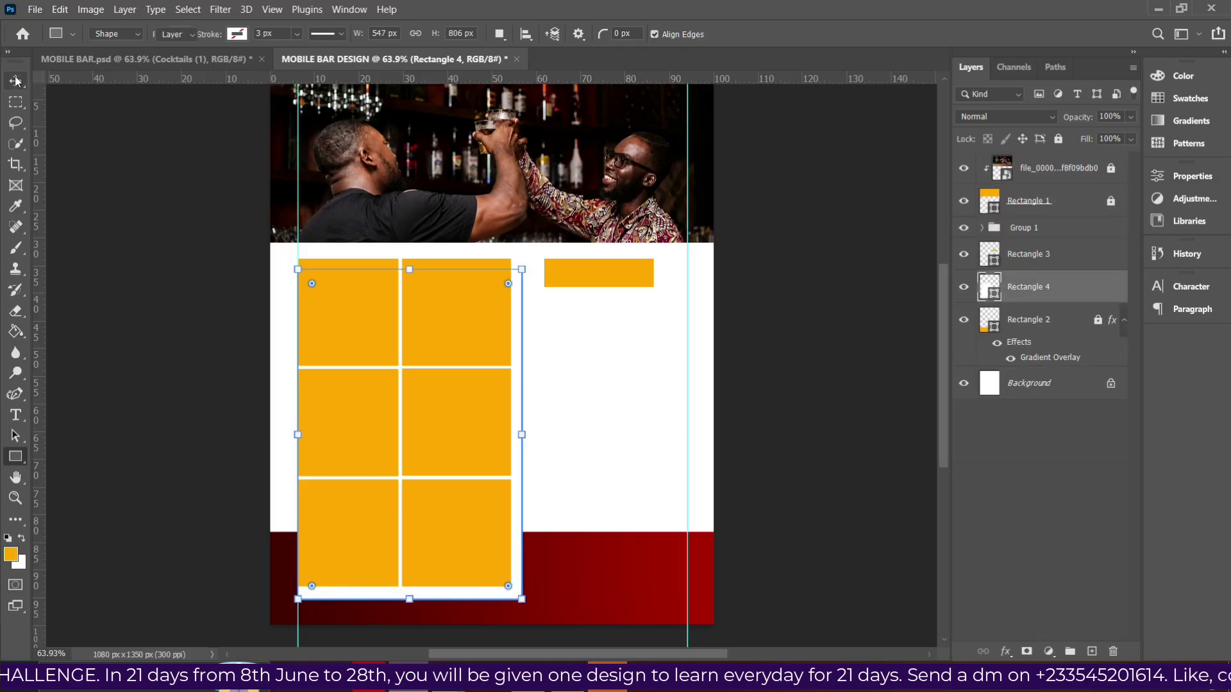
pyautogui.press('Left')
pyautogui.press('Left')
pyautogui.press('Left')
pyautogui.press('Left')
pyautogui.press('Left')
pyautogui.press('Left')
pyautogui.press('Left')
pyautogui.press('Left')
pyautogui.press('Left')
pyautogui.press('Left')
pyautogui.press('Left')
pyautogui.press('Left')
pyautogui.press('Left')
pyautogui.press('Left')
pyautogui.press('Left')
pyautogui.press('Left')
pyautogui.press('Left')
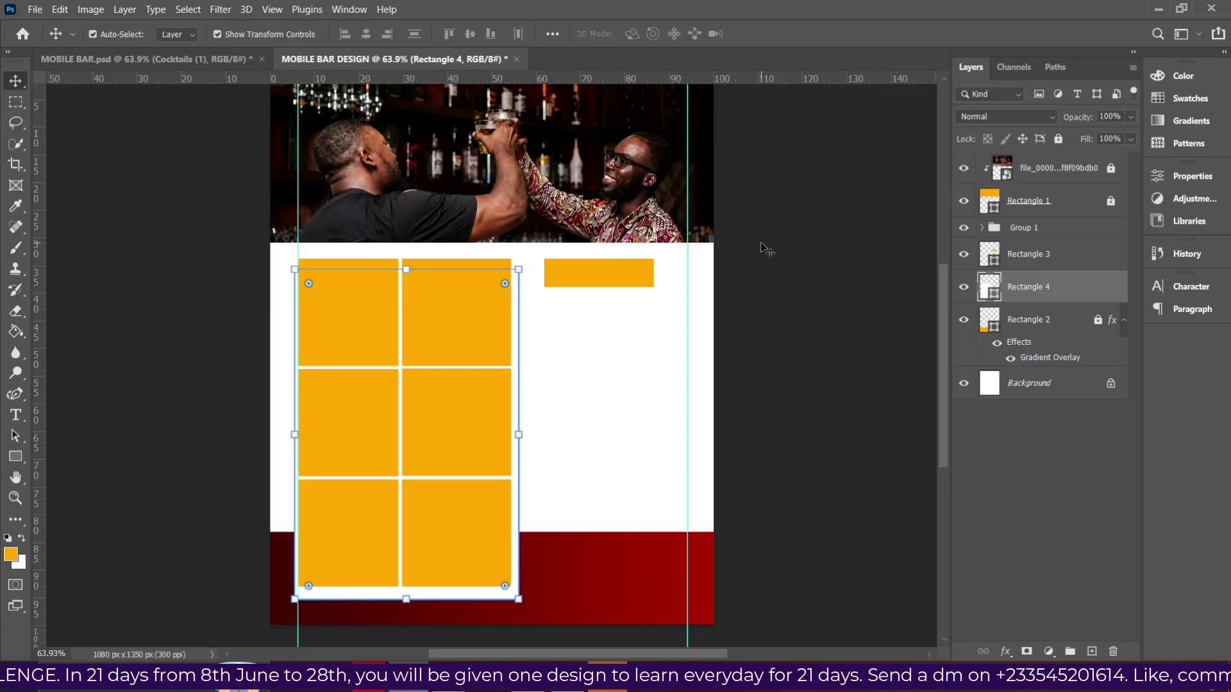
pyautogui.press('Up')
pyautogui.press('Up')
pyautogui.press('Up')
pyautogui.press('Up')
pyautogui.press('Up')
pyautogui.press('Up')
pyautogui.press('Up')
pyautogui.press('Up')
pyautogui.press('Up')
pyautogui.press('Up')
pyautogui.press('Up')
pyautogui.press('Up')
pyautogui.press('Right')
pyautogui.press('Right')
pyautogui.press('Right')
pyautogui.press('Right')
pyautogui.press('Right')
pyautogui.press('Right')
pyautogui.press('Up')
pyautogui.press('Up')
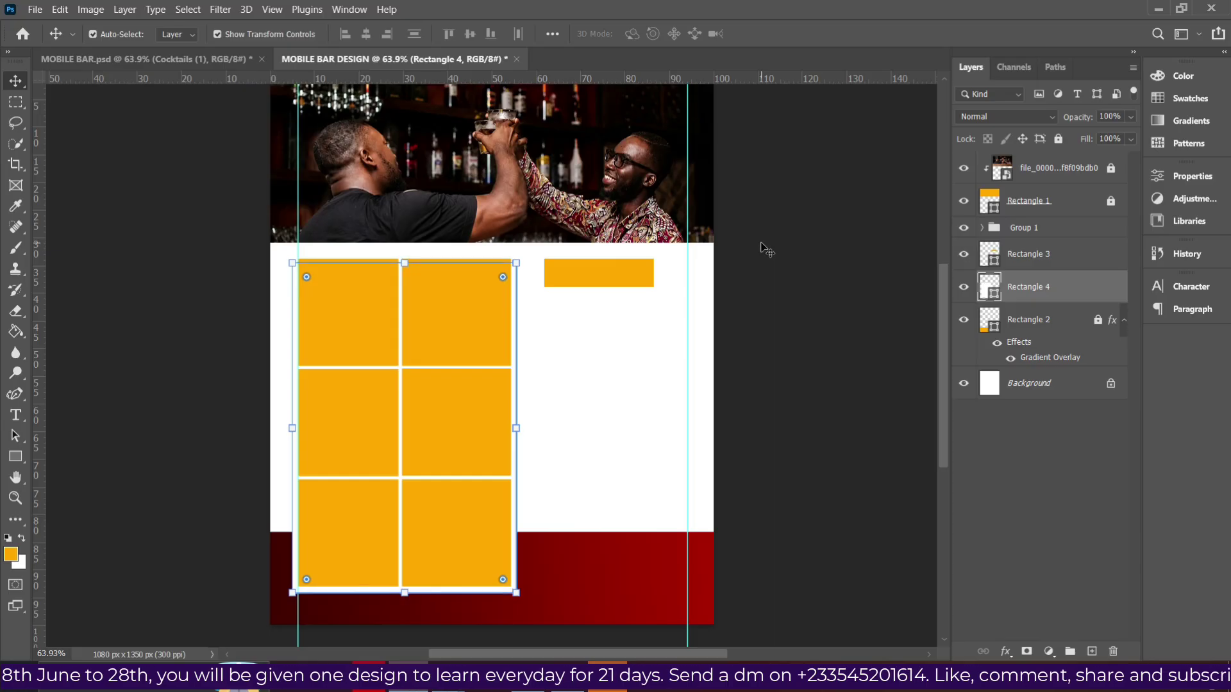
pyautogui.click(577, 690)
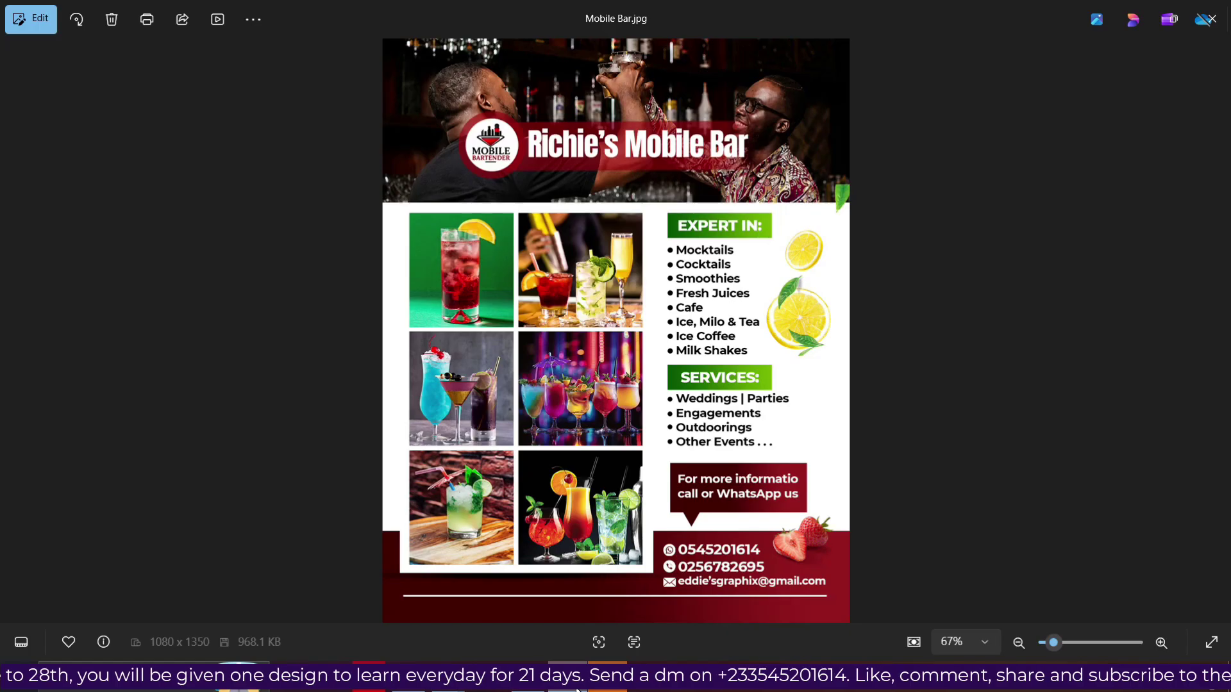
pyautogui.click(575, 690)
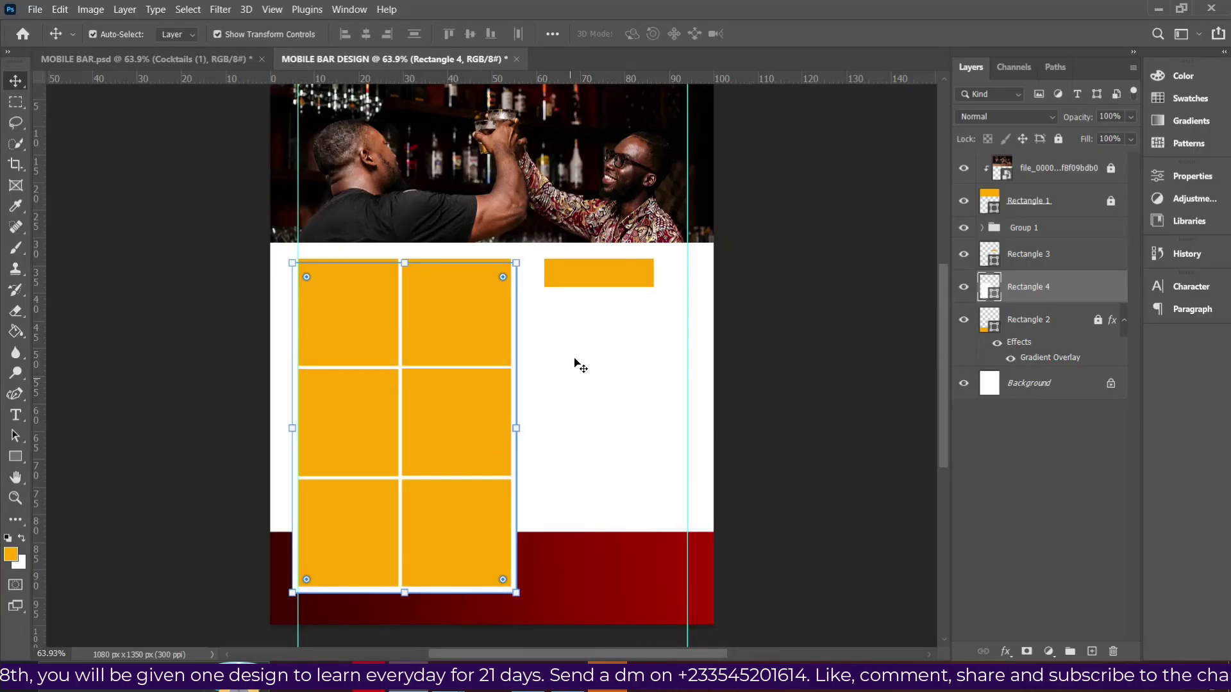
# Centre Group 1 horizontally on the white panel Rectangle 4.
pyautogui.scroll(1, 610, 340)
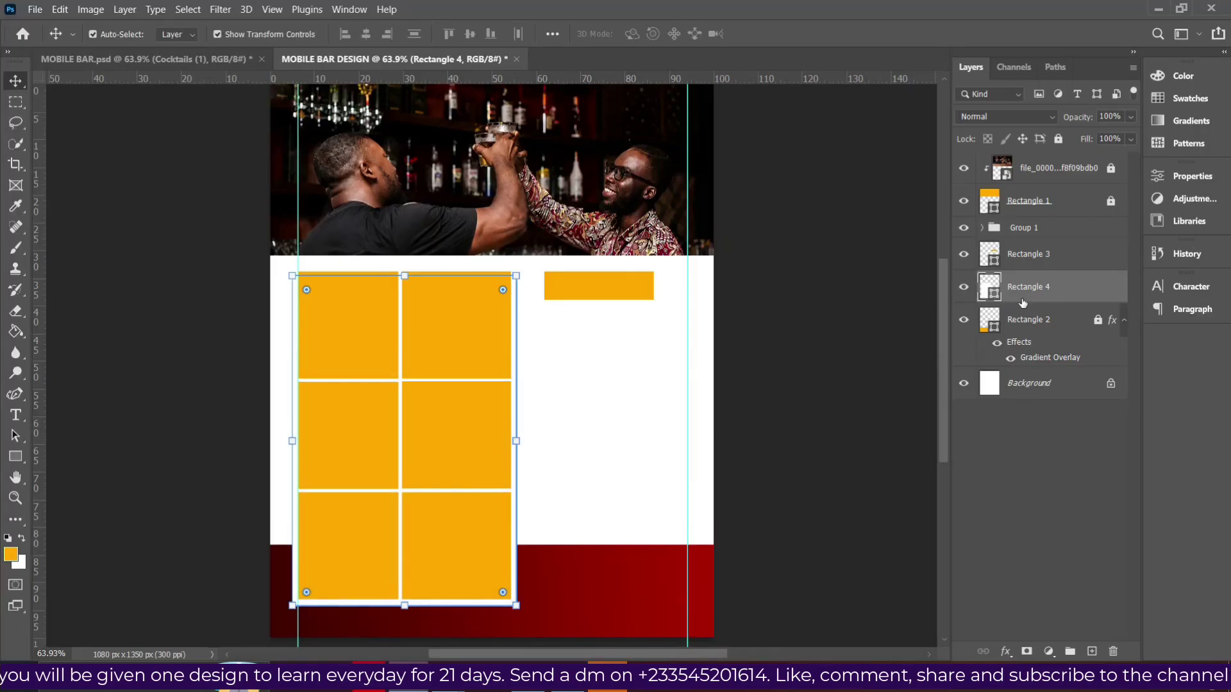
pyautogui.click(1040, 233)
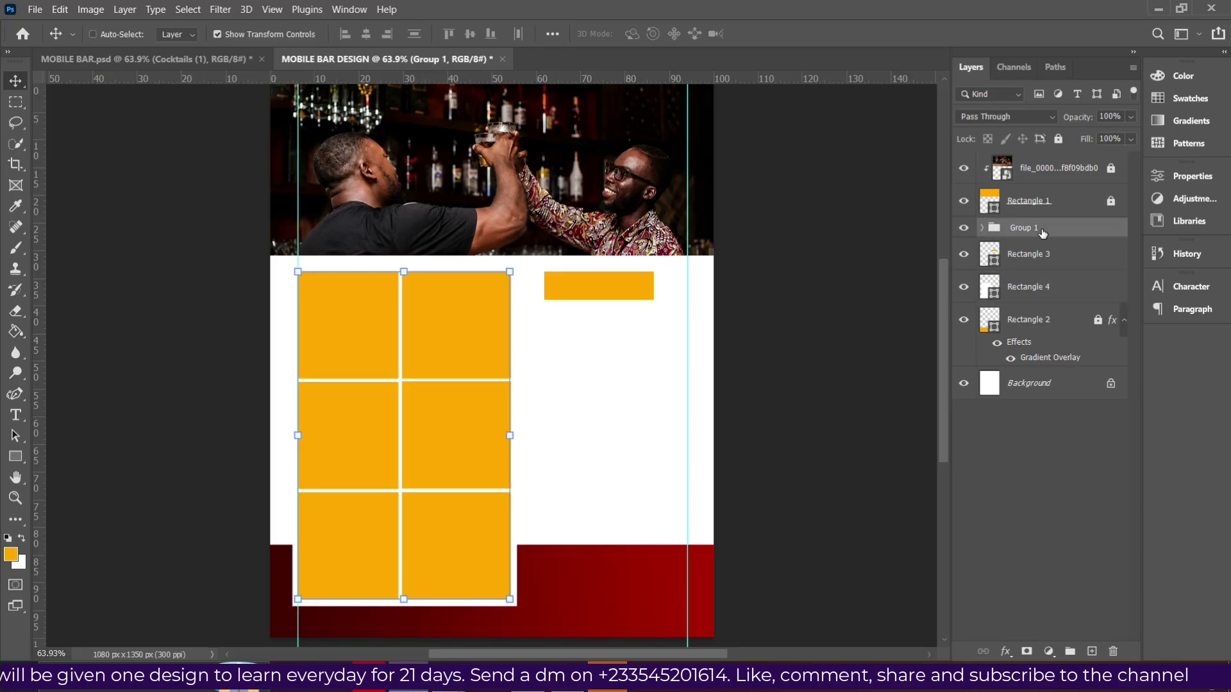
pyautogui.keyDown('ctrl'); pyautogui.click(1039, 288); pyautogui.keyUp('ctrl')
pyautogui.press('Up')
pyautogui.press('Up')
pyautogui.press('Up')
pyautogui.press('Up')
pyautogui.press('Up')
pyautogui.press('Up')
pyautogui.press('Up')
pyautogui.press('Up')
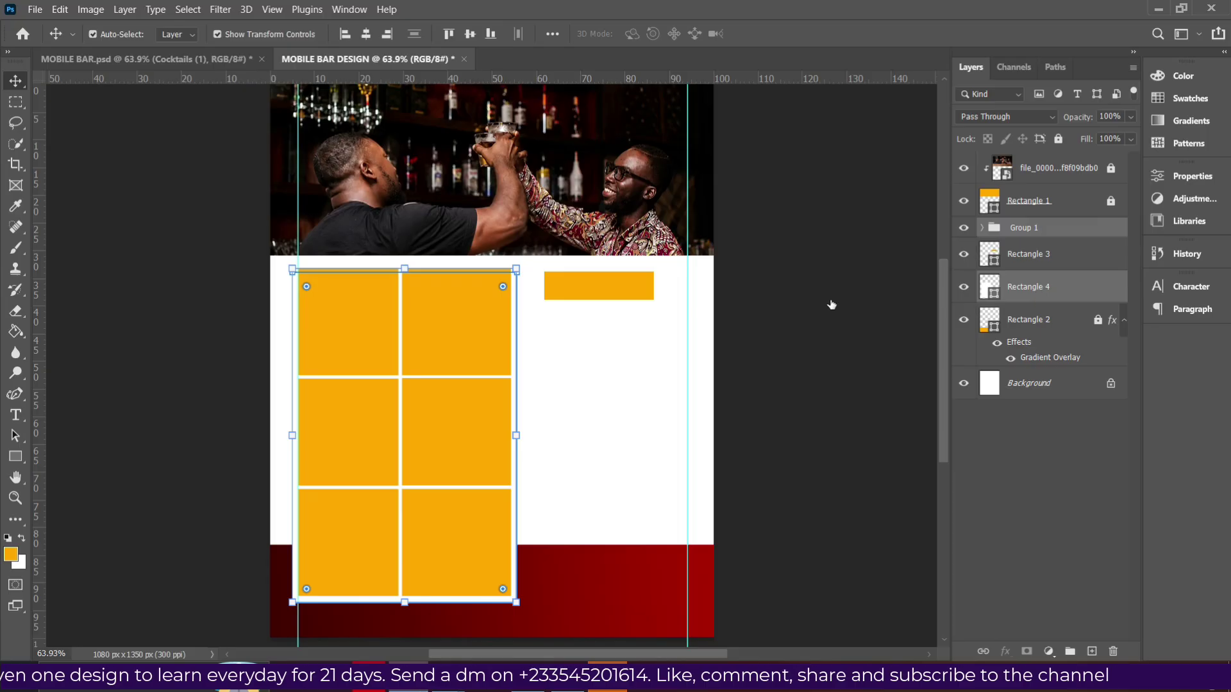
pyautogui.click(472, 34)
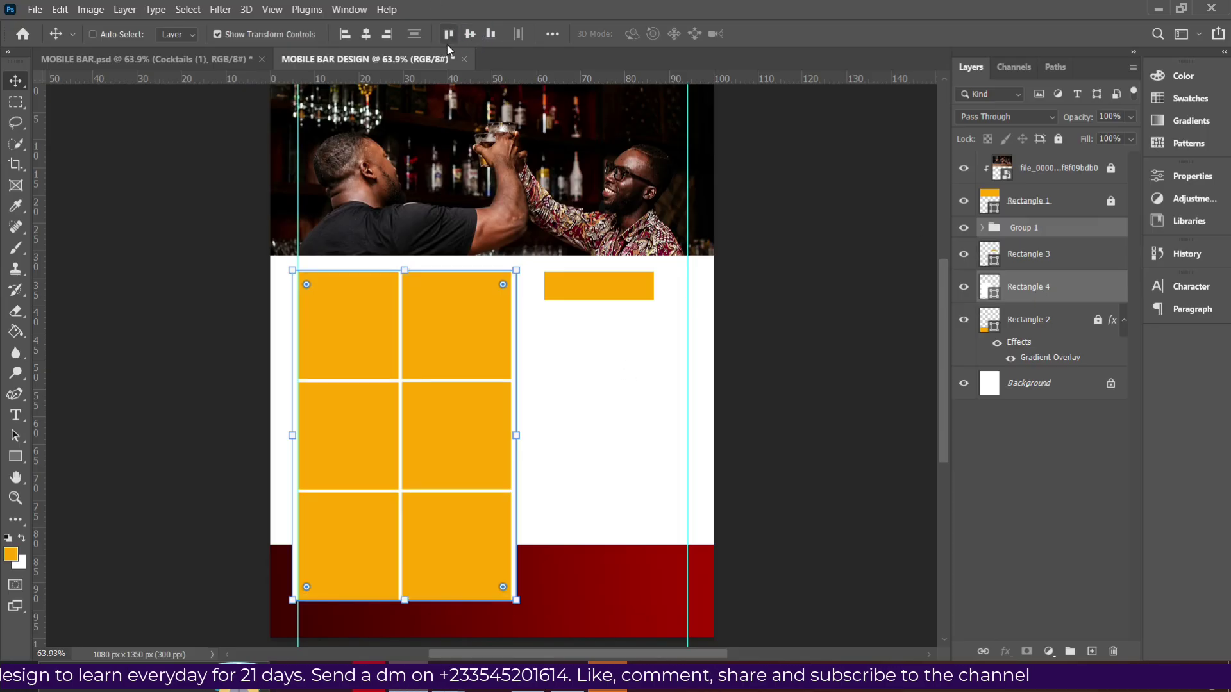
pyautogui.hotkey('ctrl', 'z')
pyautogui.click(367, 32)
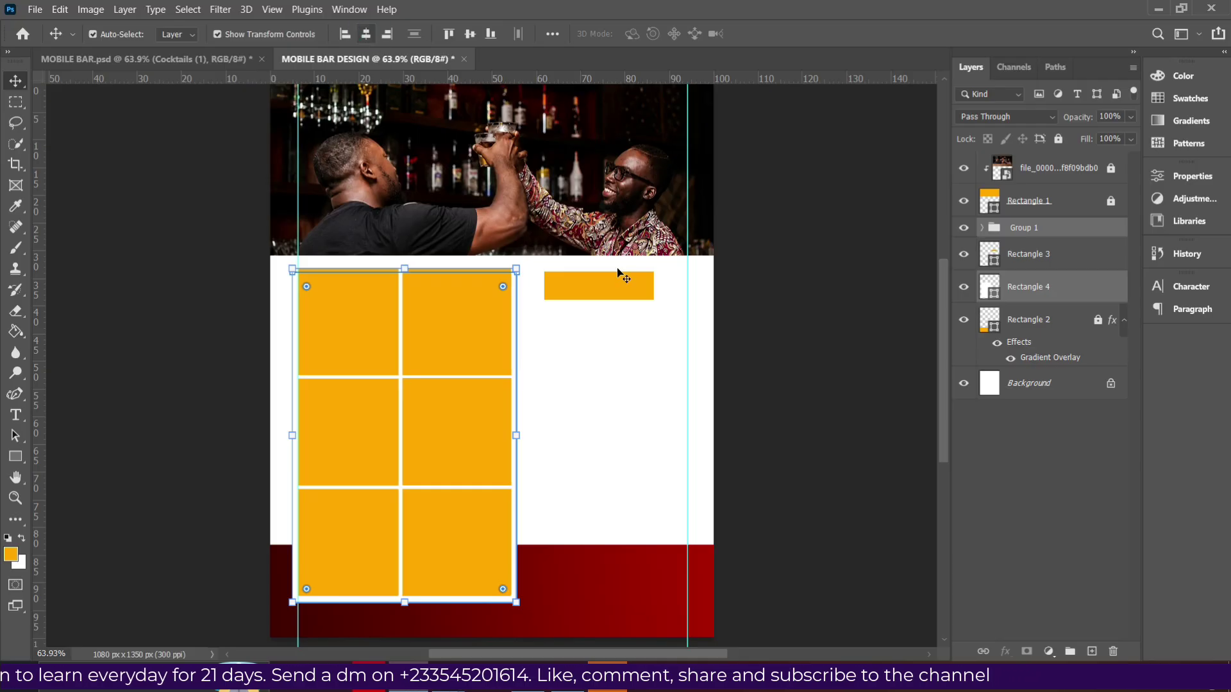
pyautogui.click(704, 411)
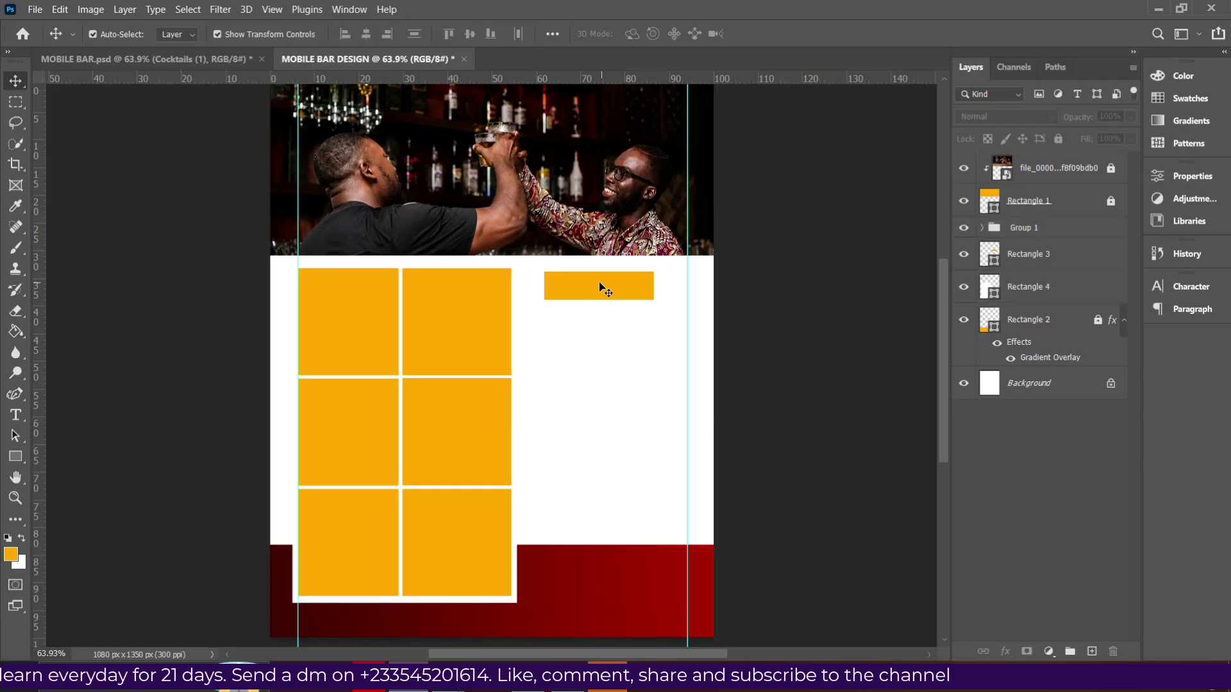
pyautogui.click(371, 326)
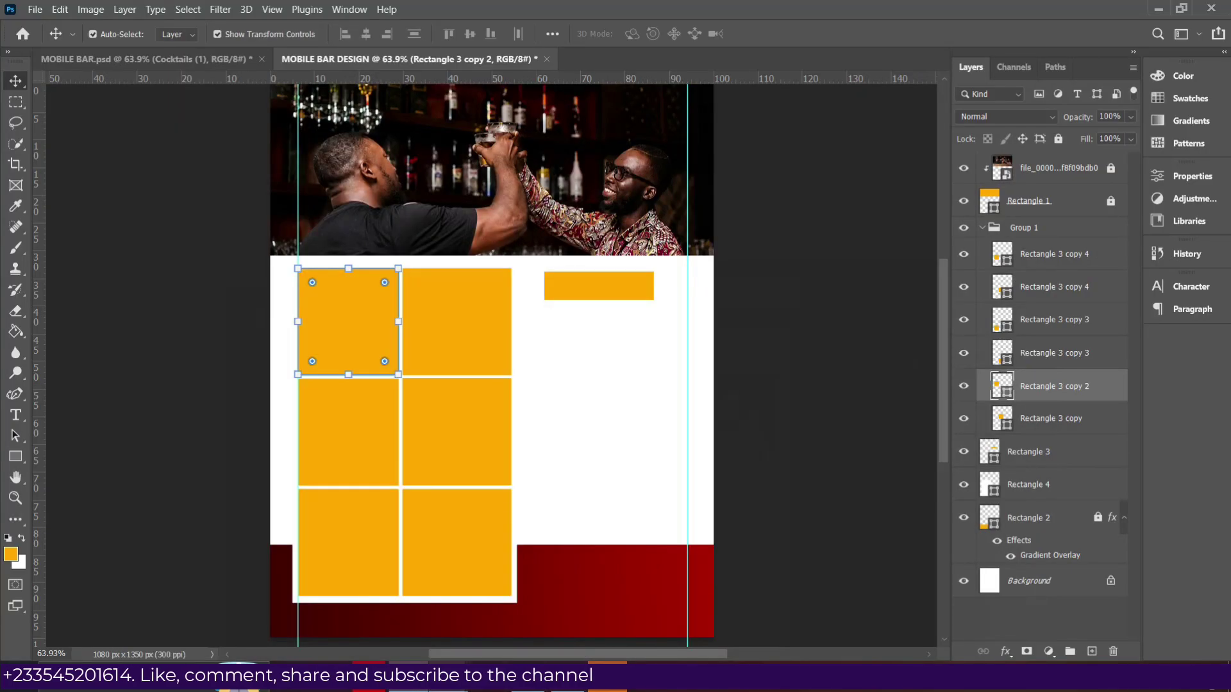
# Pick the red cocktail on green photo in the cocktail images folder.
pyautogui.moveTo(449, 680)
pyautogui.click(535, 613)
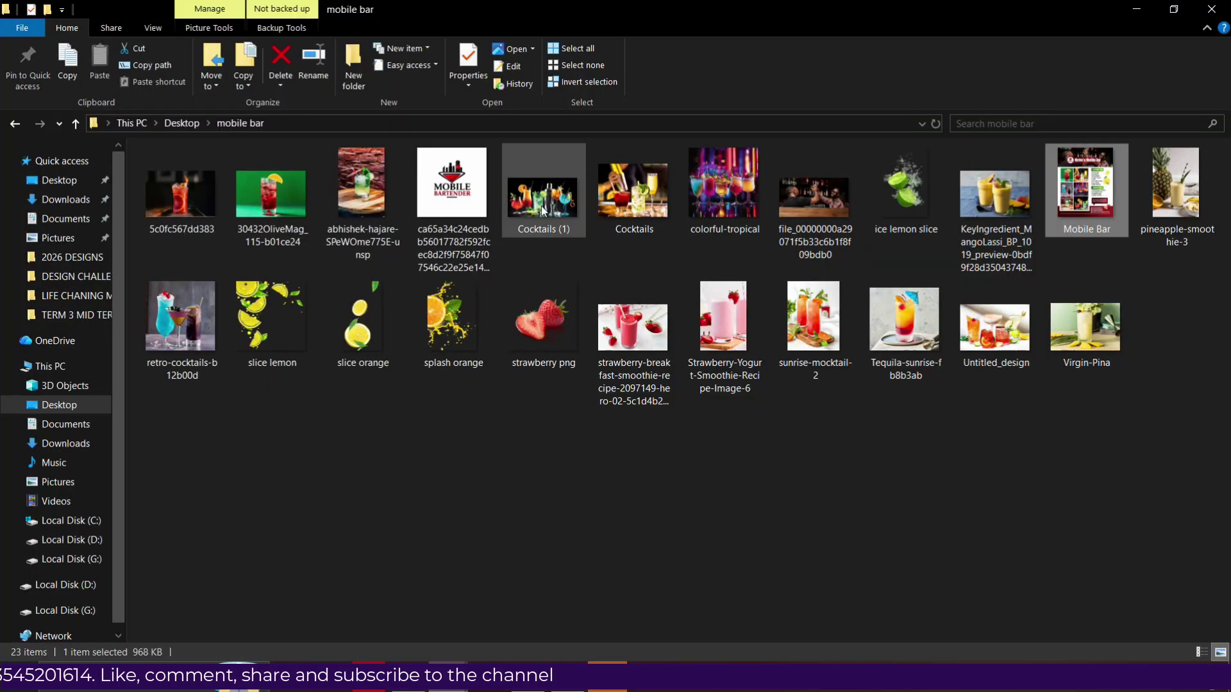
pyautogui.click(287, 191)
# Place the 30432OliveMag cocktail photo over the top-left square and commit its size.
pyautogui.moveTo(278, 213); pyautogui.dragTo(403, 372)
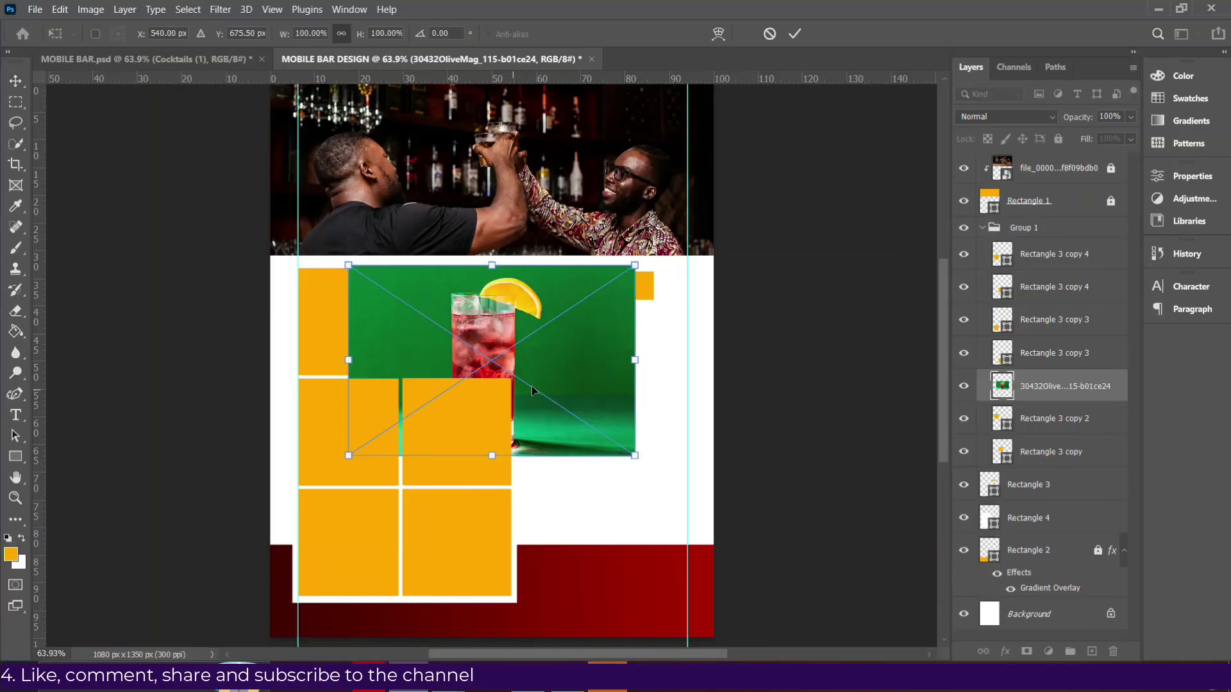
pyautogui.moveTo(634, 359); pyautogui.dragTo(349, 322)
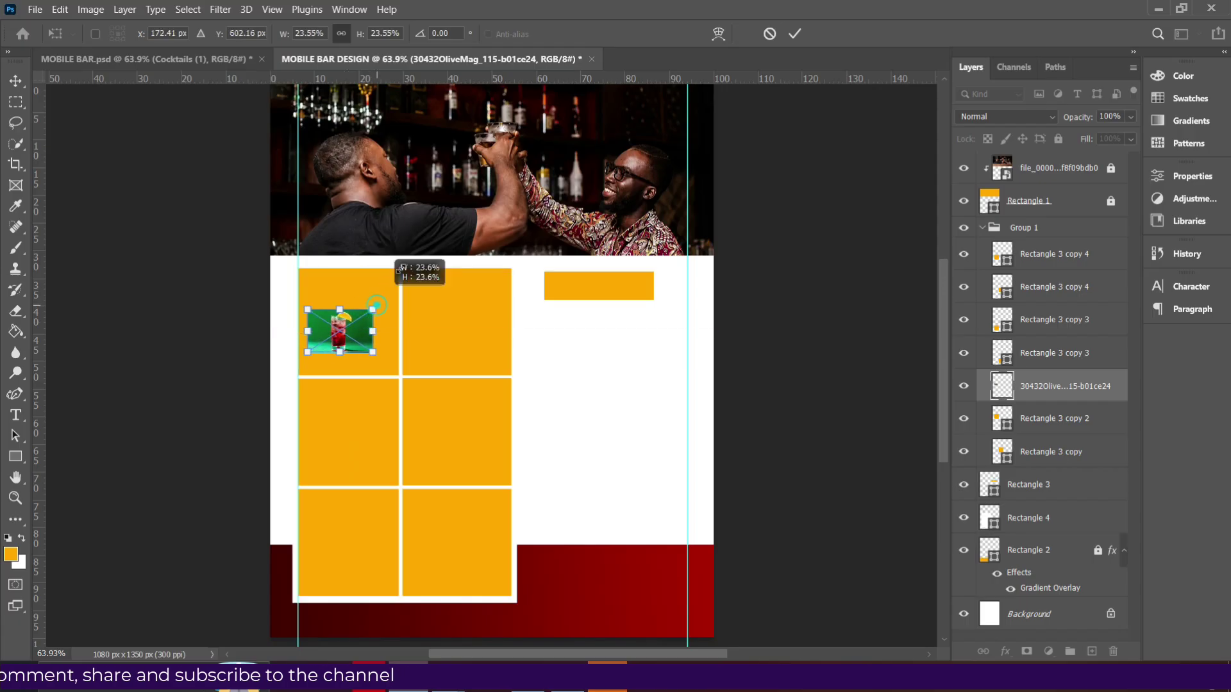
pyautogui.moveTo(398, 270); pyautogui.dragTo(404, 264)
pyautogui.moveTo(308, 285); pyautogui.dragTo(267, 254)
pyautogui.moveTo(410, 352); pyautogui.dragTo(447, 377)
pyautogui.press('Return')
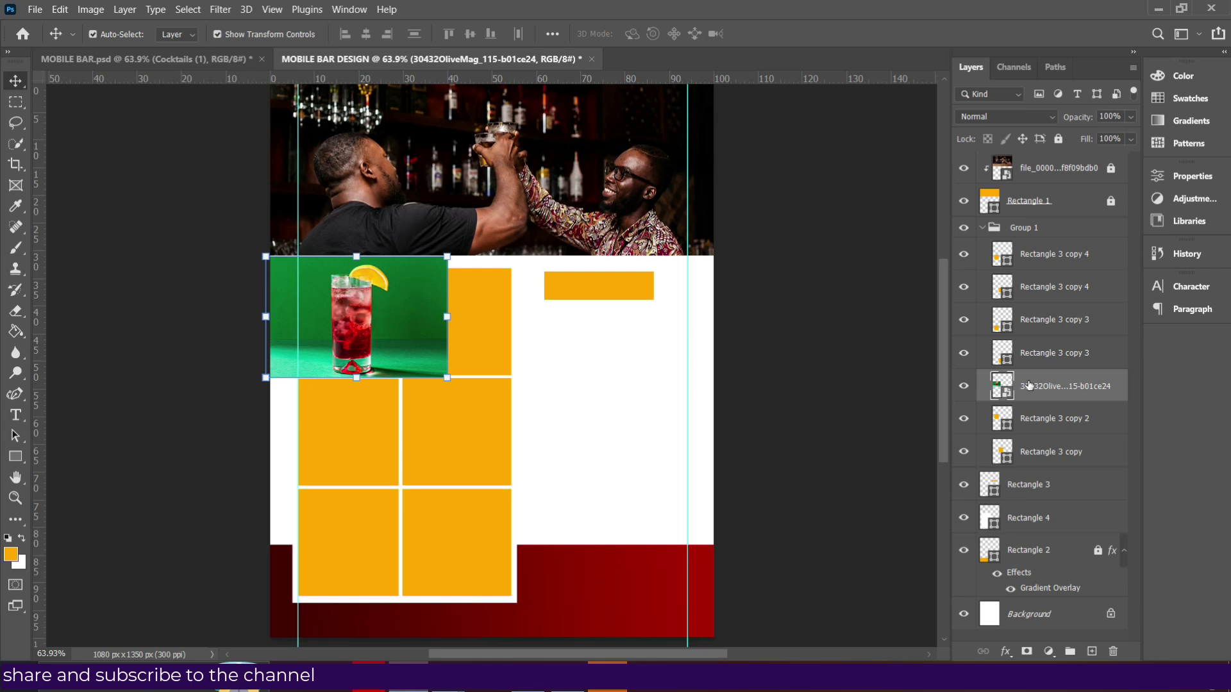
# Clip the cocktail photo to the top-left square and resize it to 60.06%.
pyautogui.rightClick(1052, 392)
pyautogui.click(917, 361)
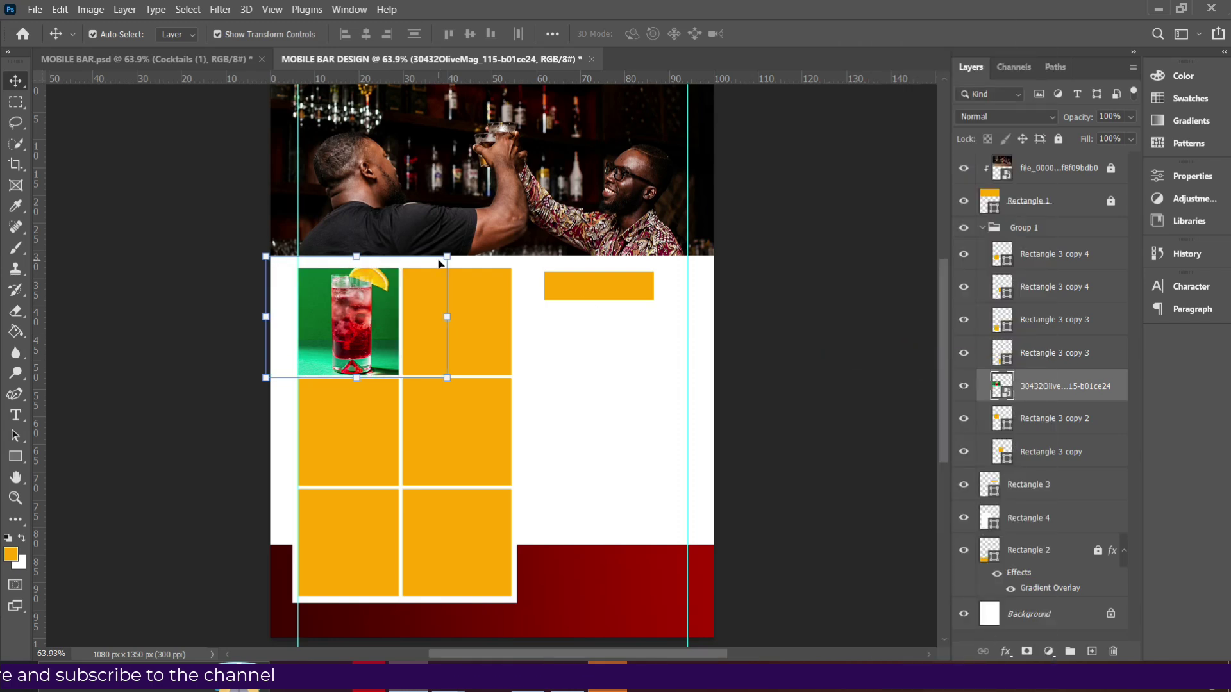
pyautogui.click(380, 323)
pyautogui.press('Left')
pyautogui.press('Left')
pyautogui.press('Left')
pyautogui.press('Left')
pyautogui.press('Left')
pyautogui.press('Left')
pyautogui.press('Left')
pyautogui.press('Left')
pyautogui.press('Left')
pyautogui.press('Left')
pyautogui.press('Left')
pyautogui.press('Left')
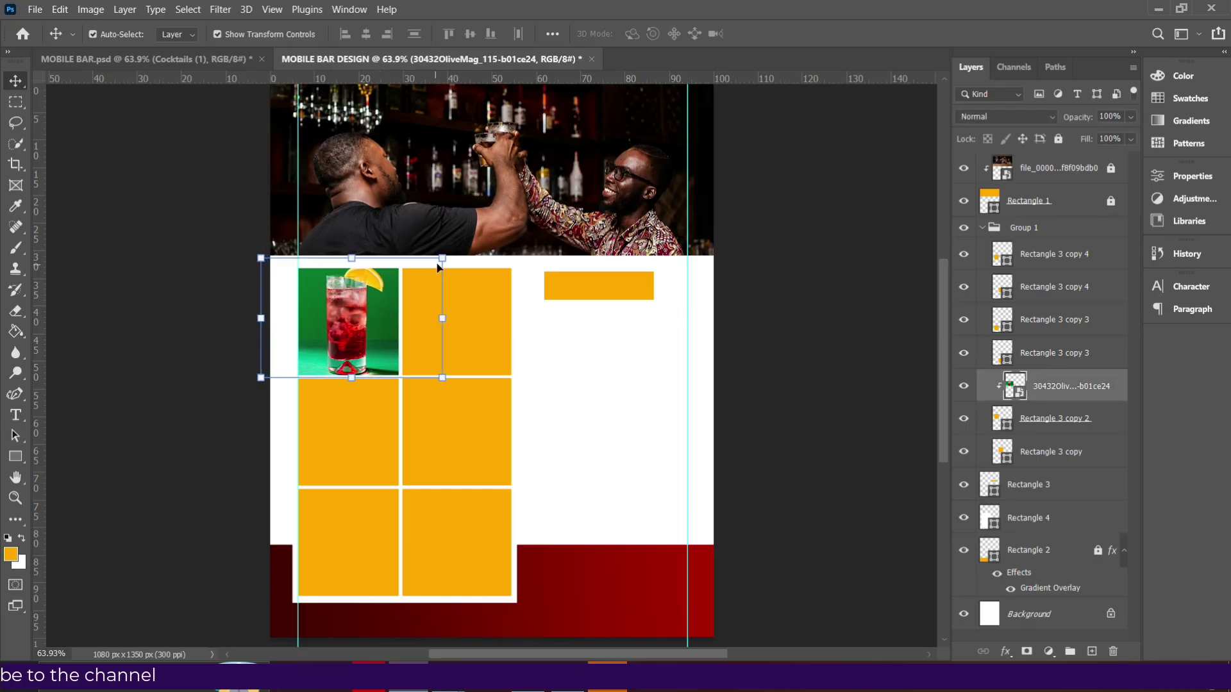
pyautogui.moveTo(444, 256); pyautogui.dragTo(441, 270)
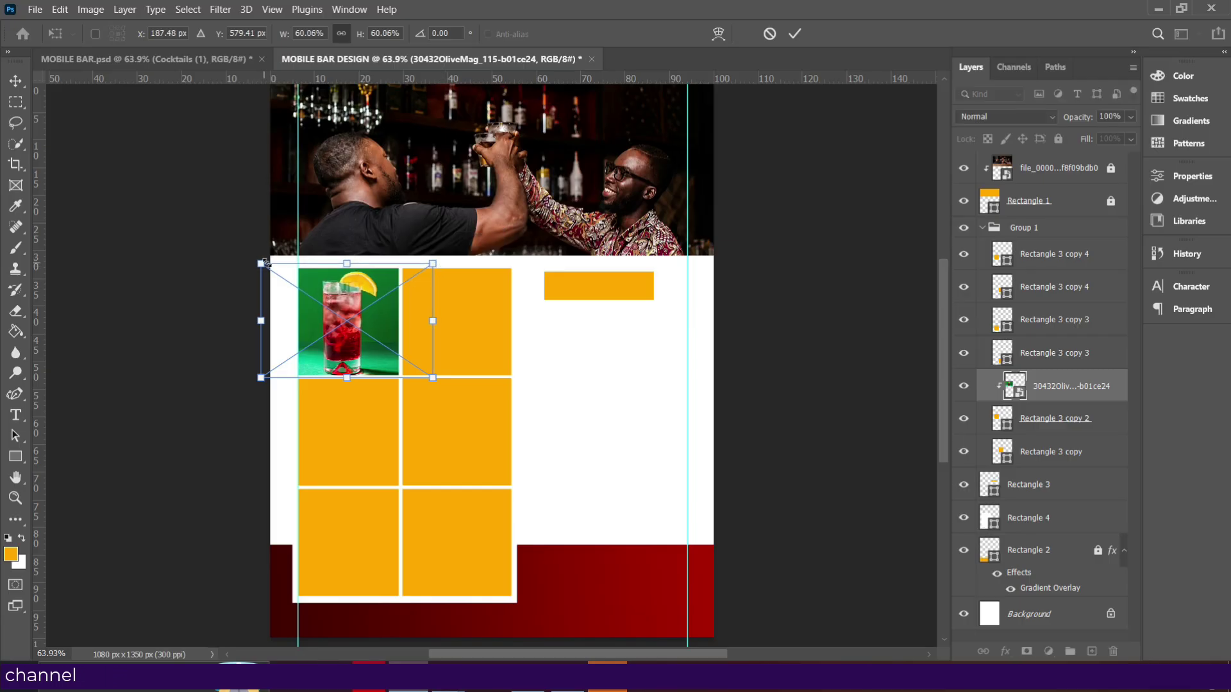
pyautogui.press('Return')
pyautogui.click(479, 306)
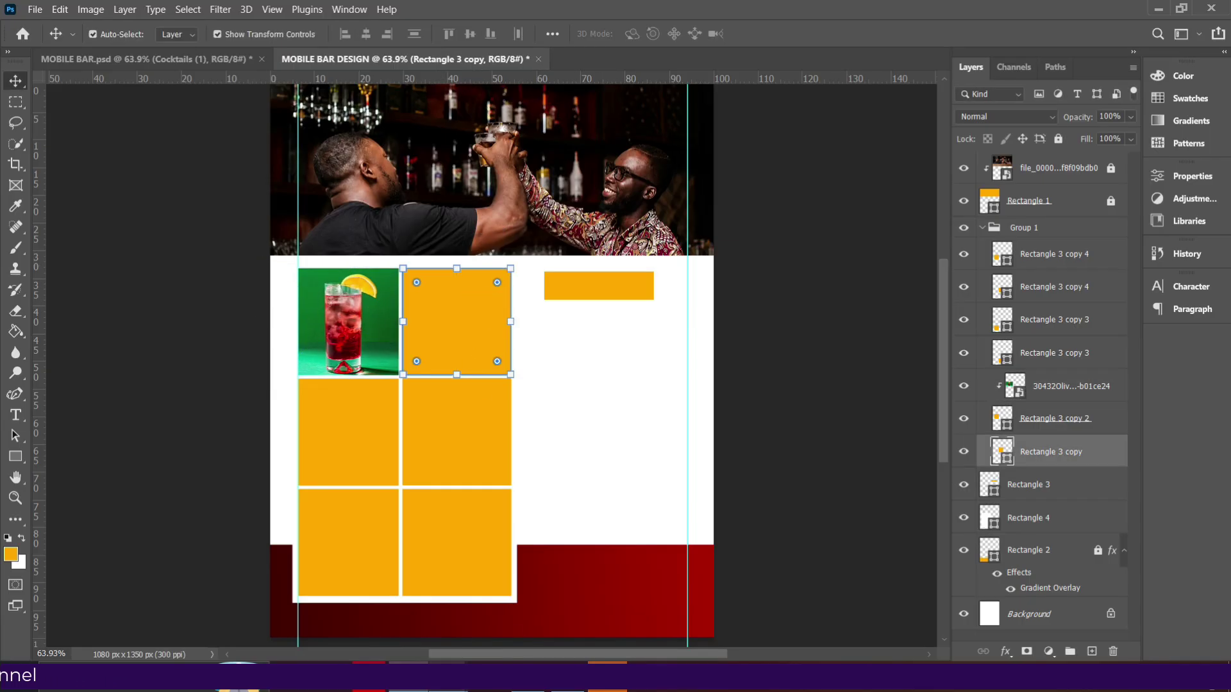
# Place the Cocktails photo clipped into the top-right cell, enlarged to fill it.
pyautogui.moveTo(408, 678)
pyautogui.click(372, 609)
pyautogui.moveTo(627, 193); pyautogui.dragTo(492, 351)
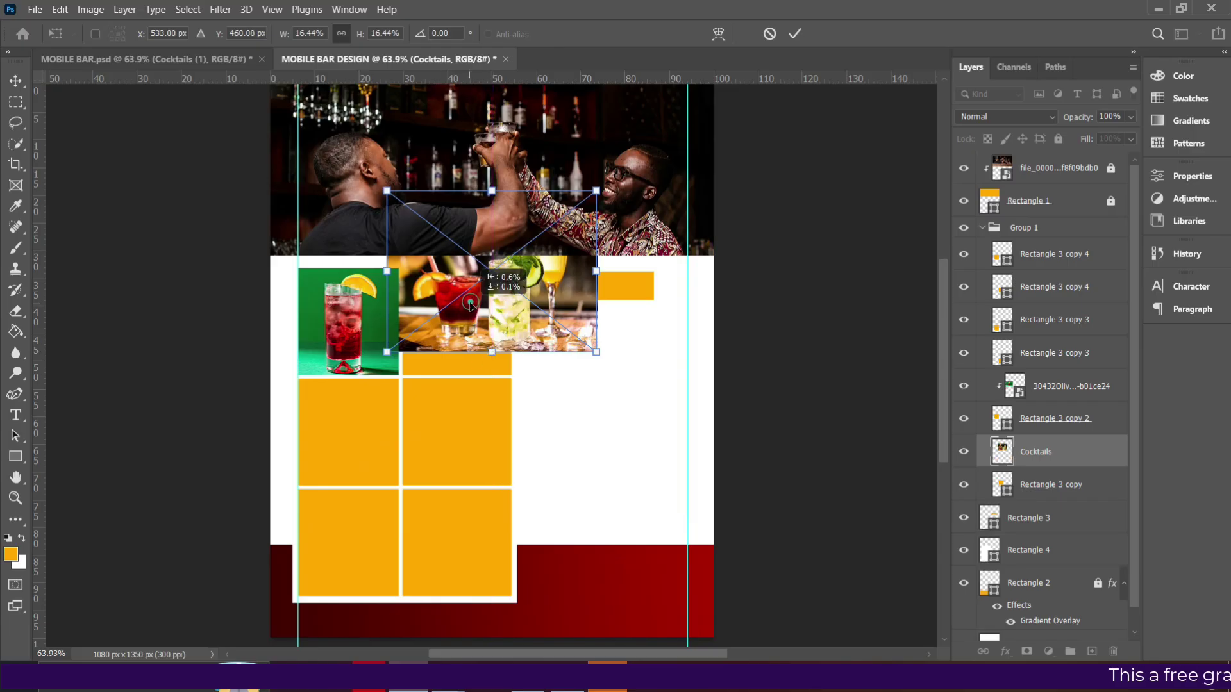
pyautogui.moveTo(470, 303); pyautogui.dragTo(467, 304)
pyautogui.press('Return')
pyautogui.rightClick(1045, 456)
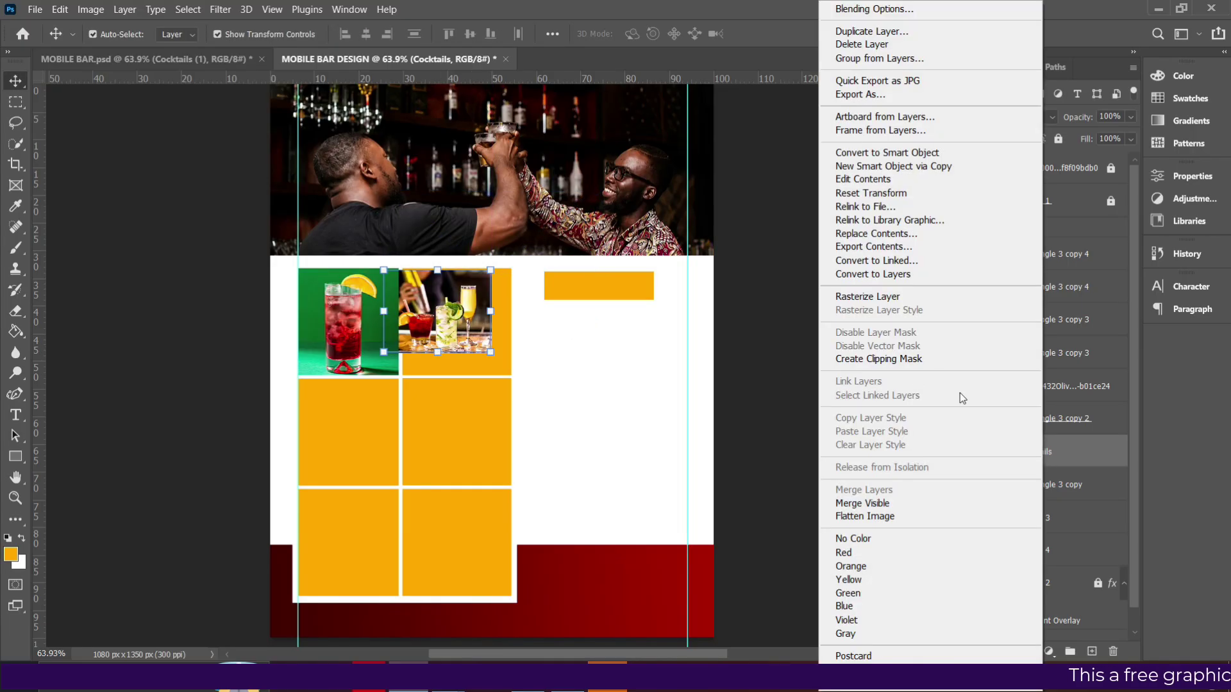
pyautogui.click(904, 354)
pyautogui.moveTo(492, 352); pyautogui.dragTo(530, 378)
pyautogui.press('Return')
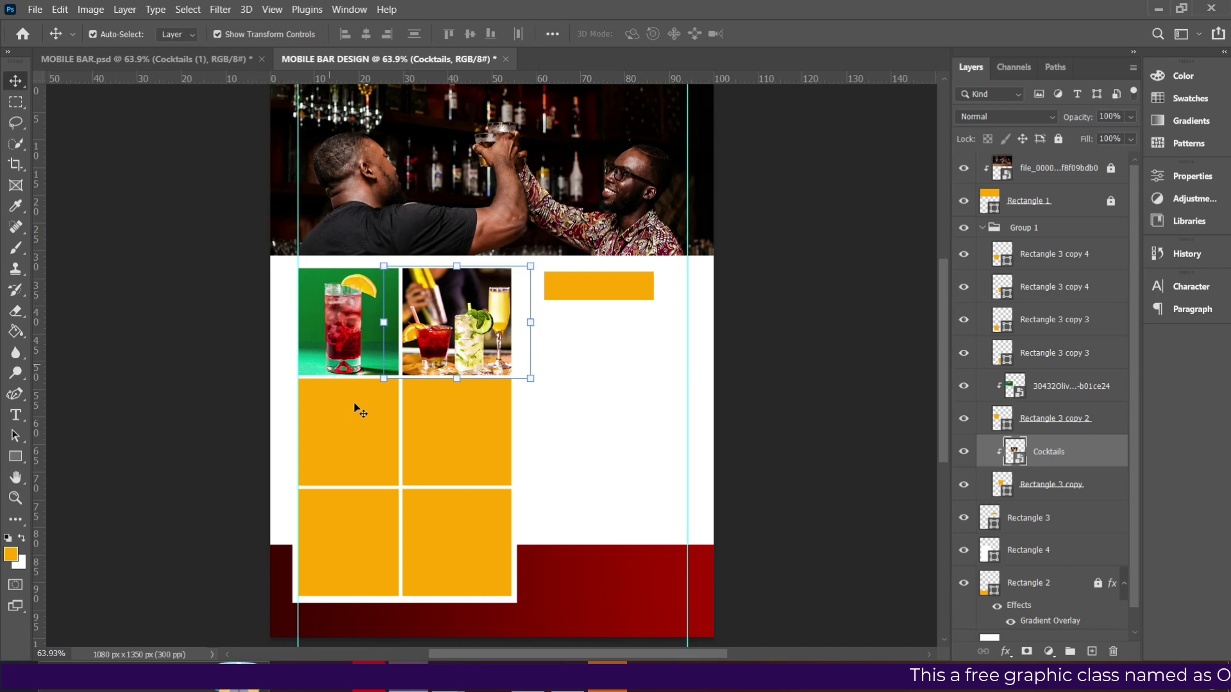
pyautogui.click(366, 424)
# Drag the retro-cocktails photo from Explorer into the flyer.
pyautogui.hotkey('alt', 'Tab')
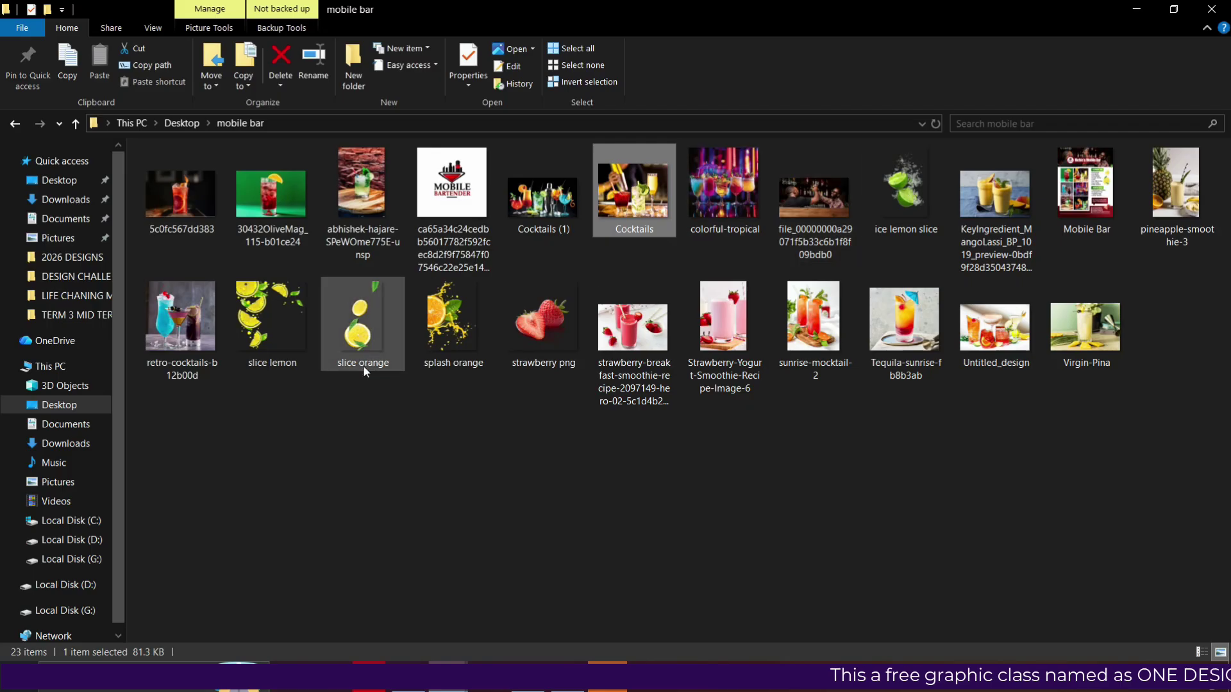
pyautogui.click(184, 343)
pyautogui.moveTo(184, 343); pyautogui.dragTo(668, 332)
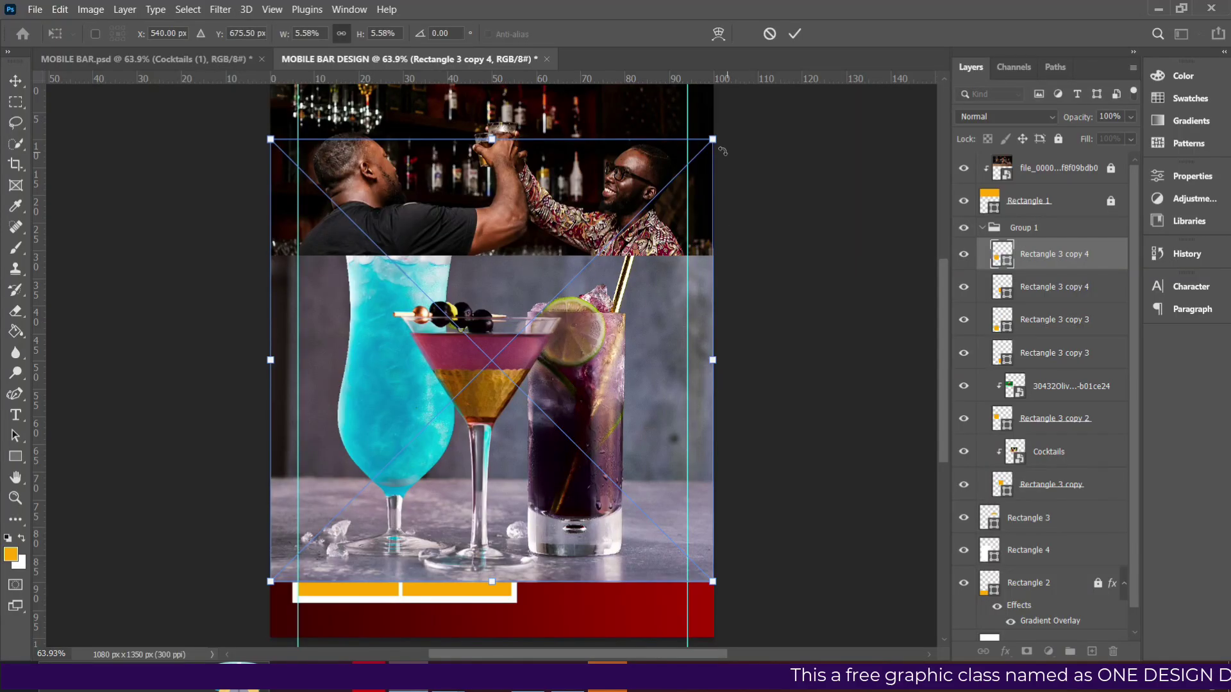
# Shrink the retro-cocktails photo over the middle-left cell and clip it to that rectangle.
pyautogui.moveTo(712, 137); pyautogui.dragTo(397, 453)
pyautogui.moveTo(356, 507); pyautogui.dragTo(378, 422)
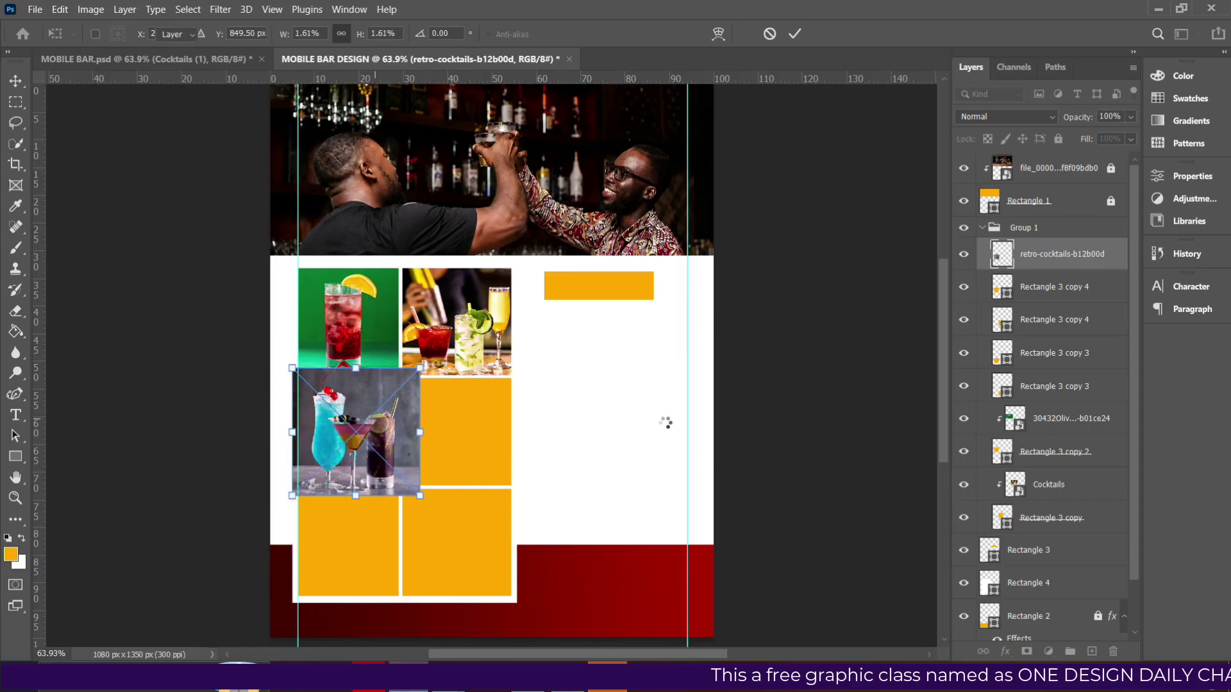
pyautogui.press('Return')
pyautogui.rightClick(1052, 255)
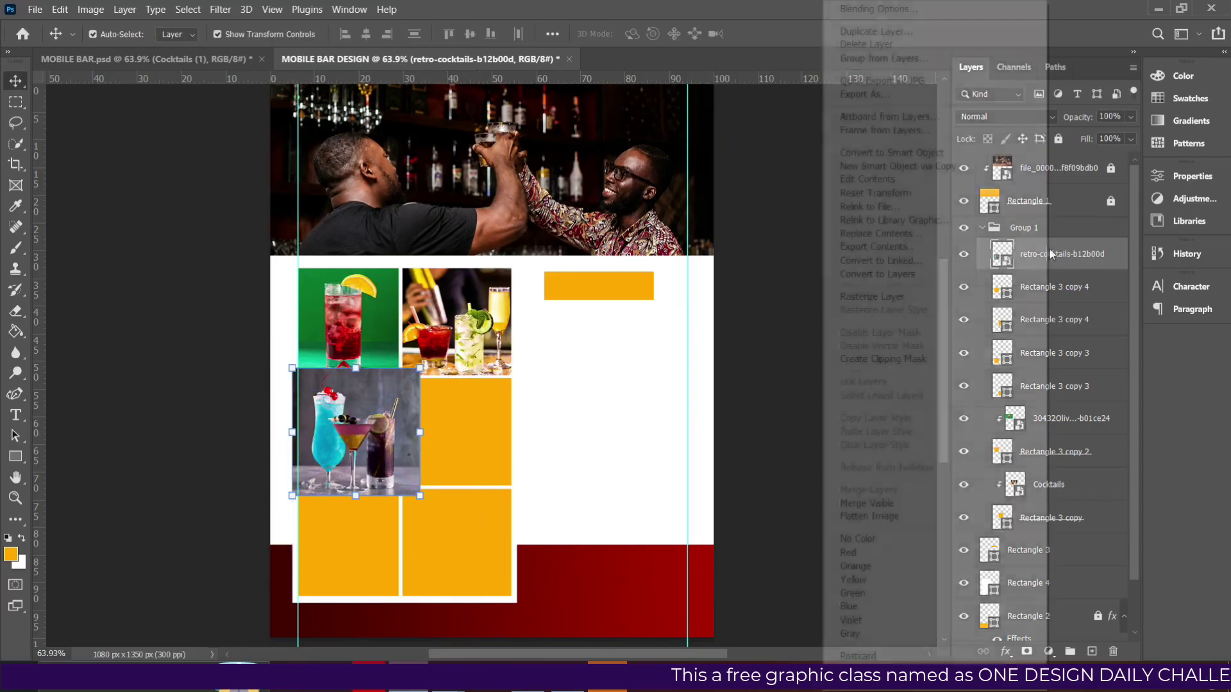
pyautogui.click(944, 359)
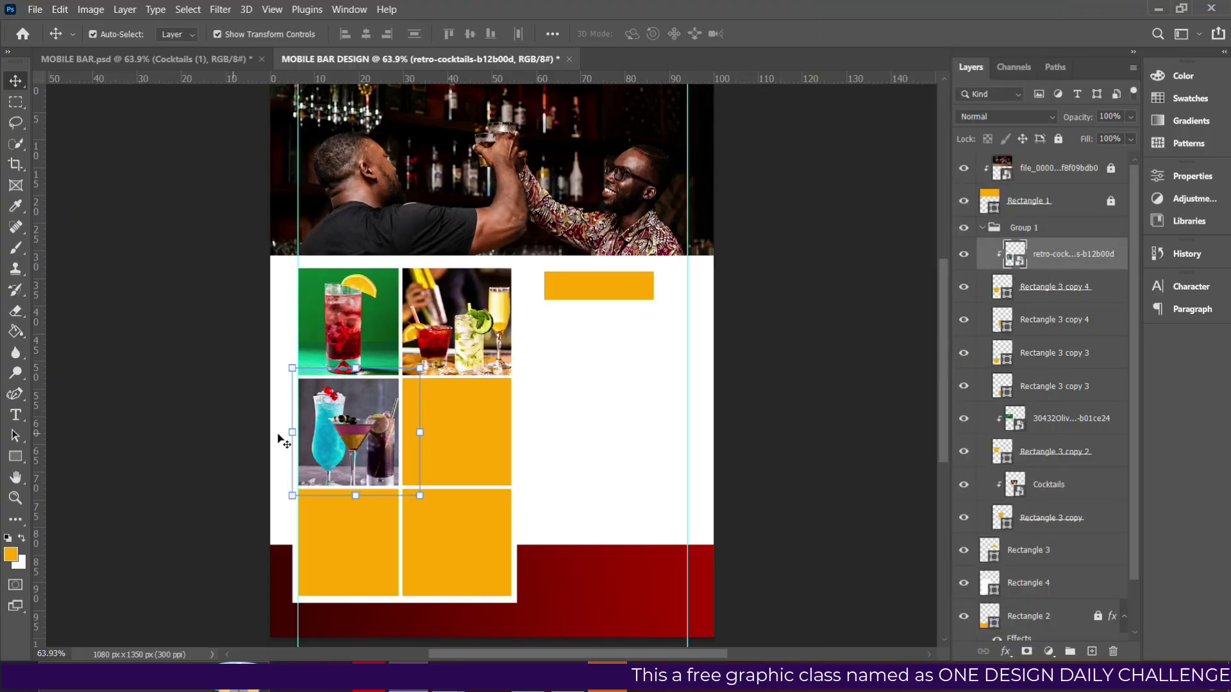
# Fine-tune the clipped photo's size and position, select the middle-right rectangle, and bring up the image folder.
pyautogui.moveTo(421, 495); pyautogui.dragTo(408, 484)
pyautogui.click(449, 430)
pyautogui.click(332, 429)
pyautogui.moveTo(332, 434); pyautogui.dragTo(333, 436)
pyautogui.click(450, 455)
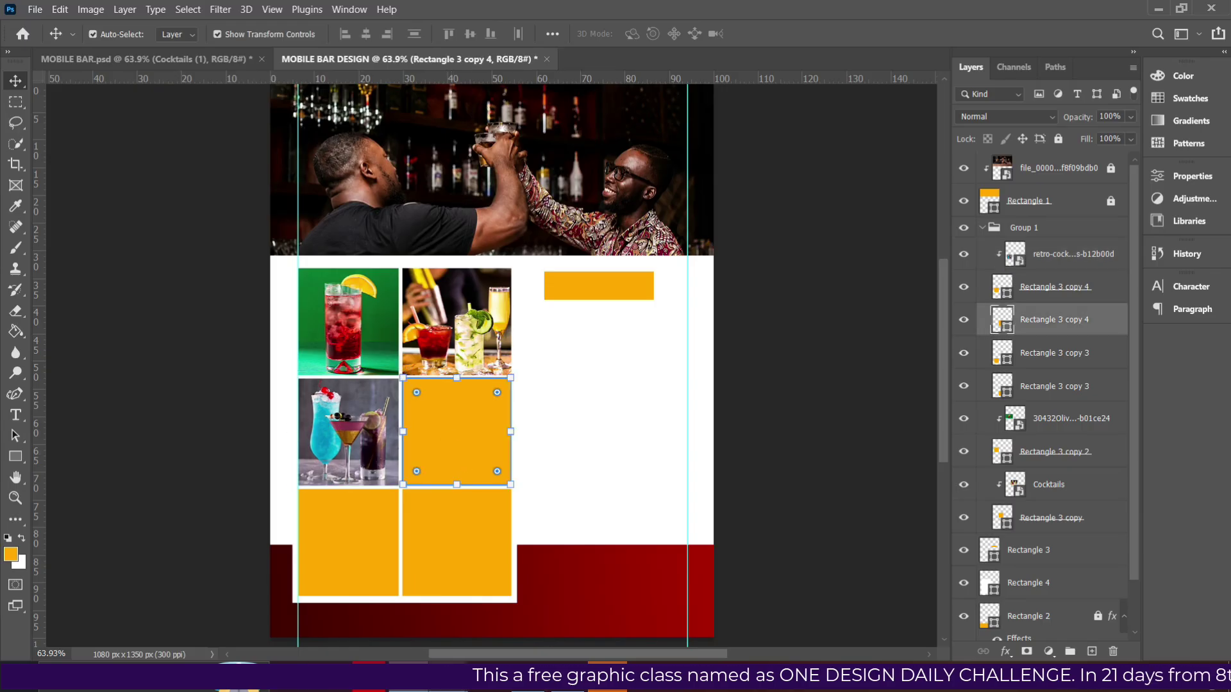
pyautogui.click(510, 648)
# Drag Cocktails (1) from the folder into the flyer and clip it to the middle-right rectangle.
pyautogui.click(537, 202)
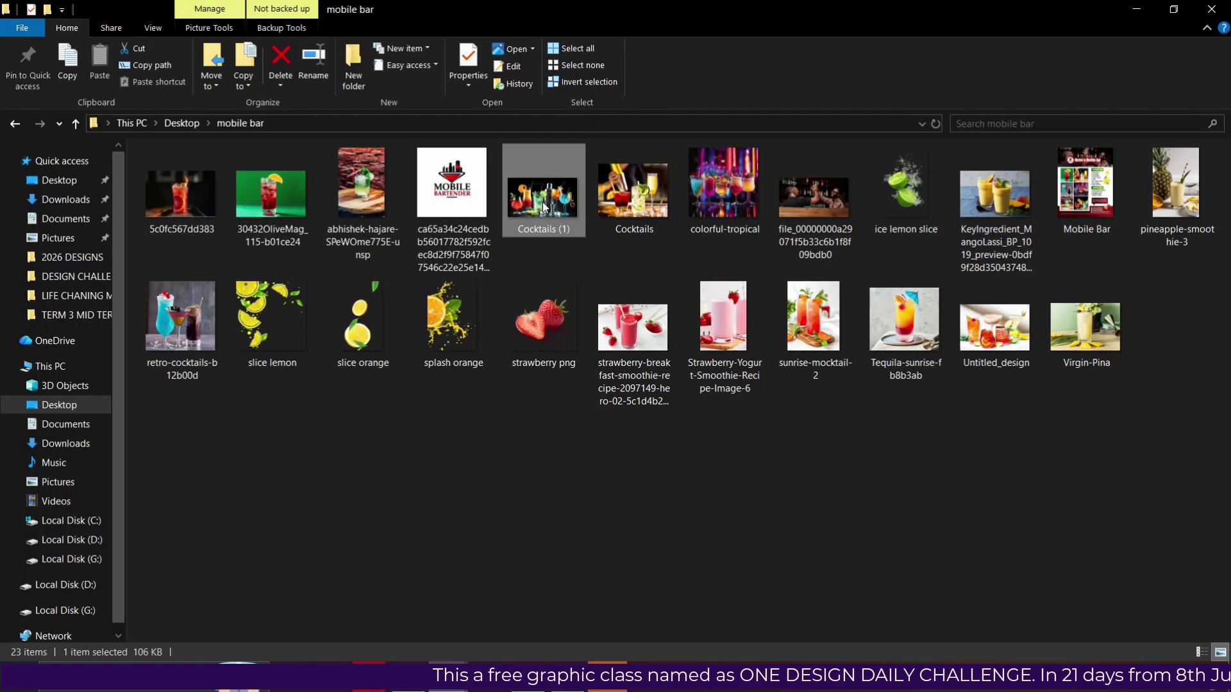
pyautogui.moveTo(556, 208); pyautogui.dragTo(464, 447)
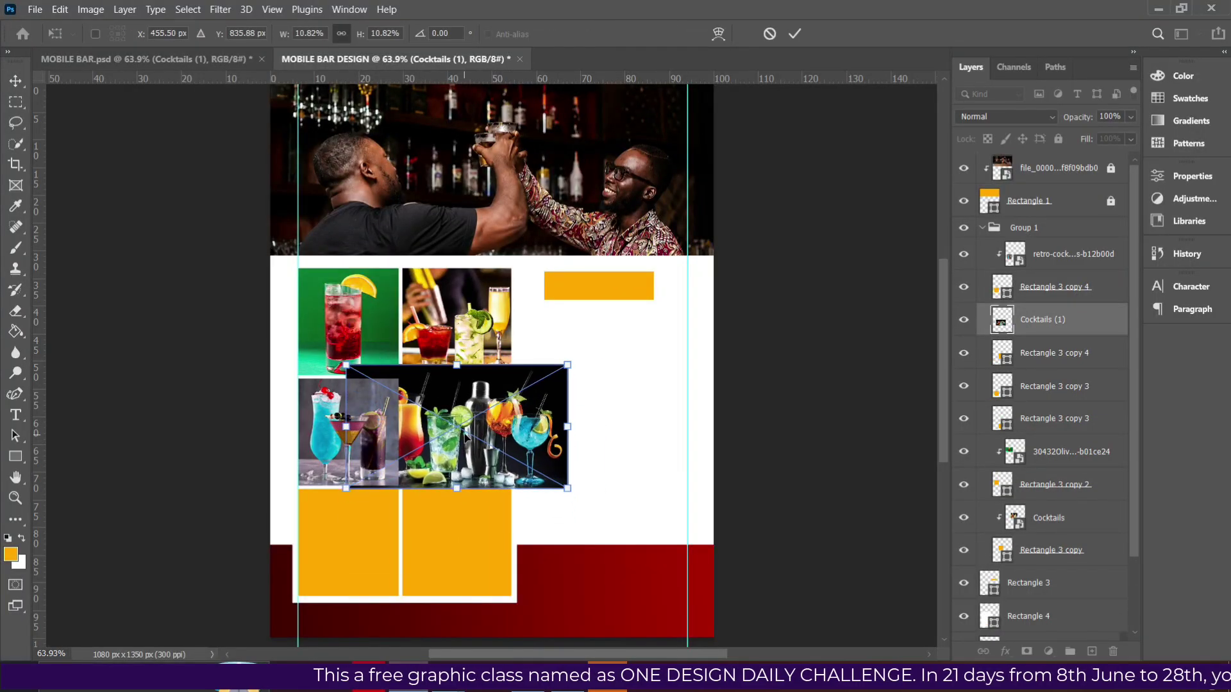
pyautogui.press('Return')
pyautogui.rightClick(1061, 322)
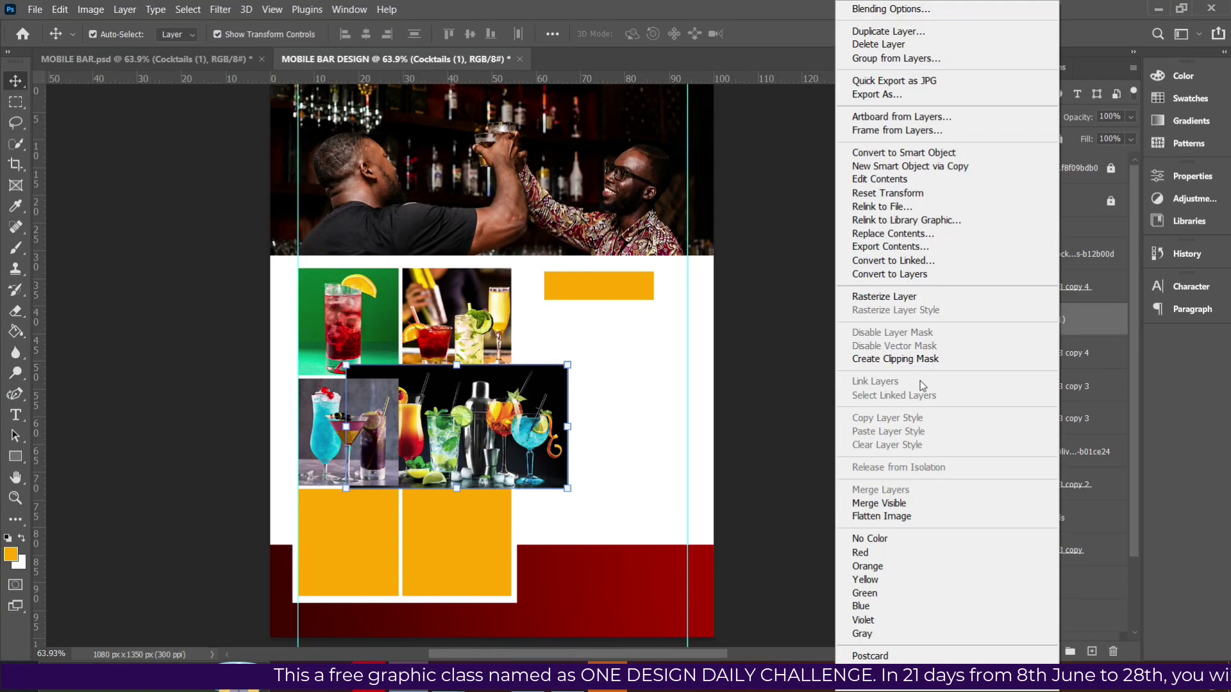
pyautogui.click(911, 357)
# Shift and shrink Cocktails (1) to fit its cell, select the bottom-left rectangle, and return to the folder.
pyautogui.moveTo(447, 422); pyautogui.dragTo(477, 423)
pyautogui.moveTo(599, 367); pyautogui.dragTo(584, 374)
pyautogui.press('Return')
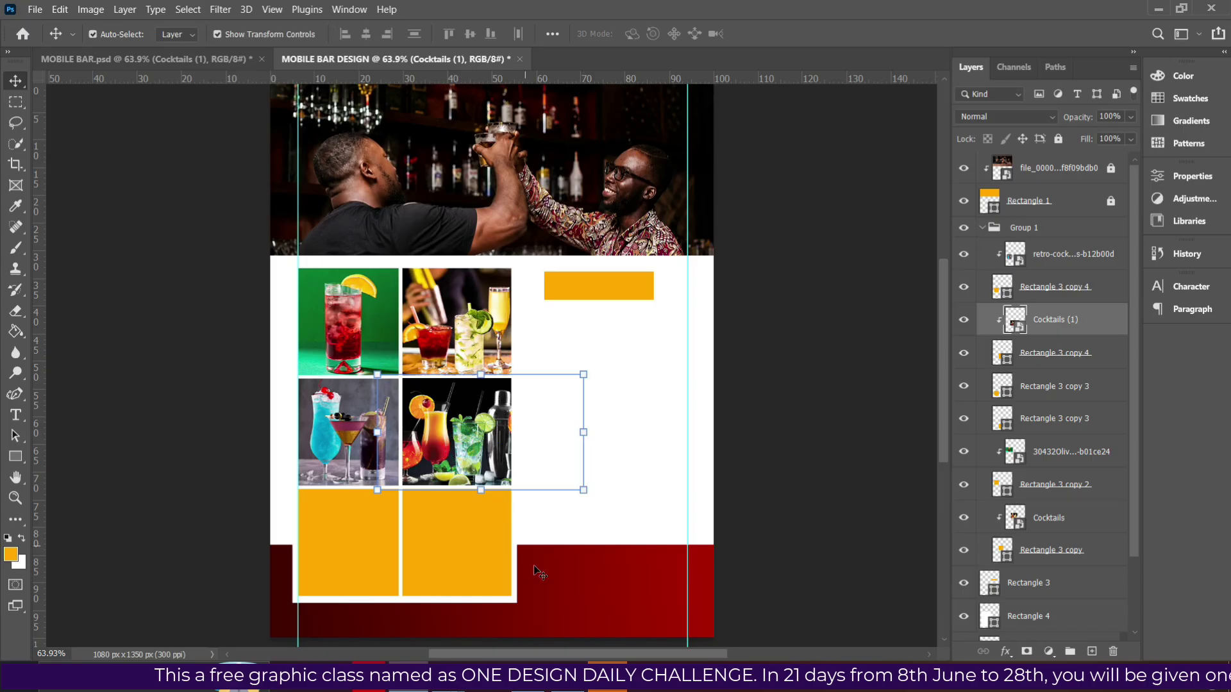
pyautogui.click(350, 551)
pyautogui.scroll(-1, 519, 551)
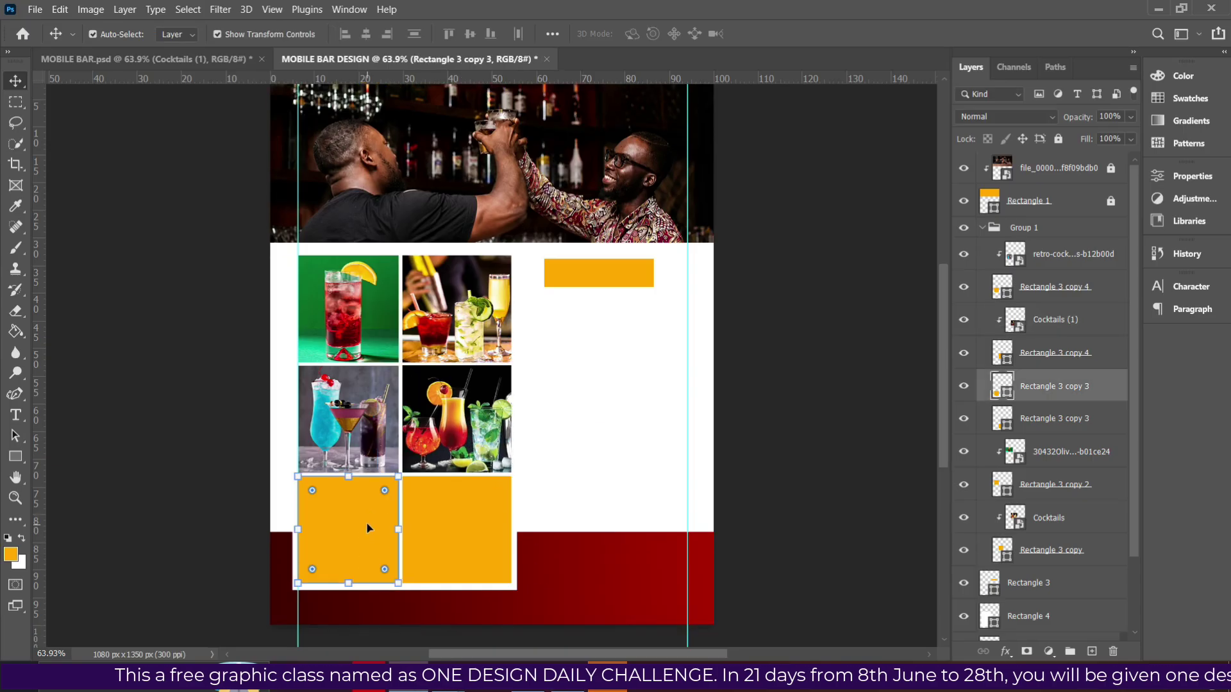
pyautogui.hotkey('alt', 'Tab')
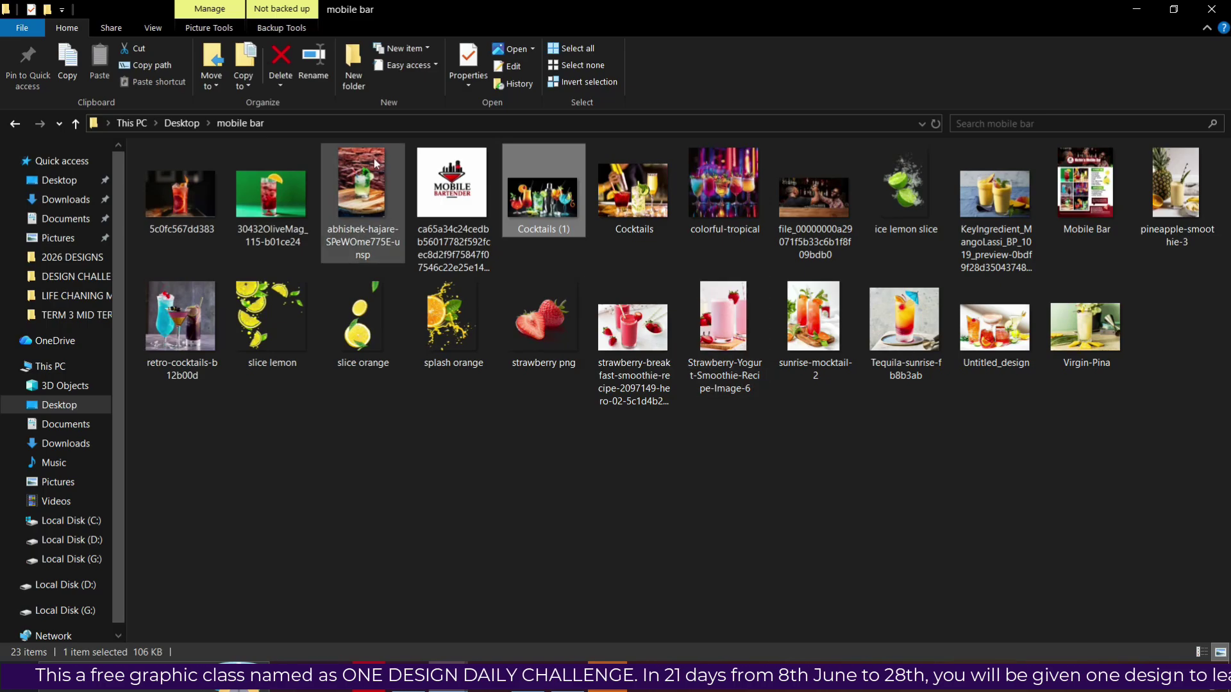
# Bring the mojito photo into the flyer, scaled to about 14%, over the bottom-left cell.
pyautogui.click(362, 204)
pyautogui.moveTo(363, 205); pyautogui.dragTo(428, 552)
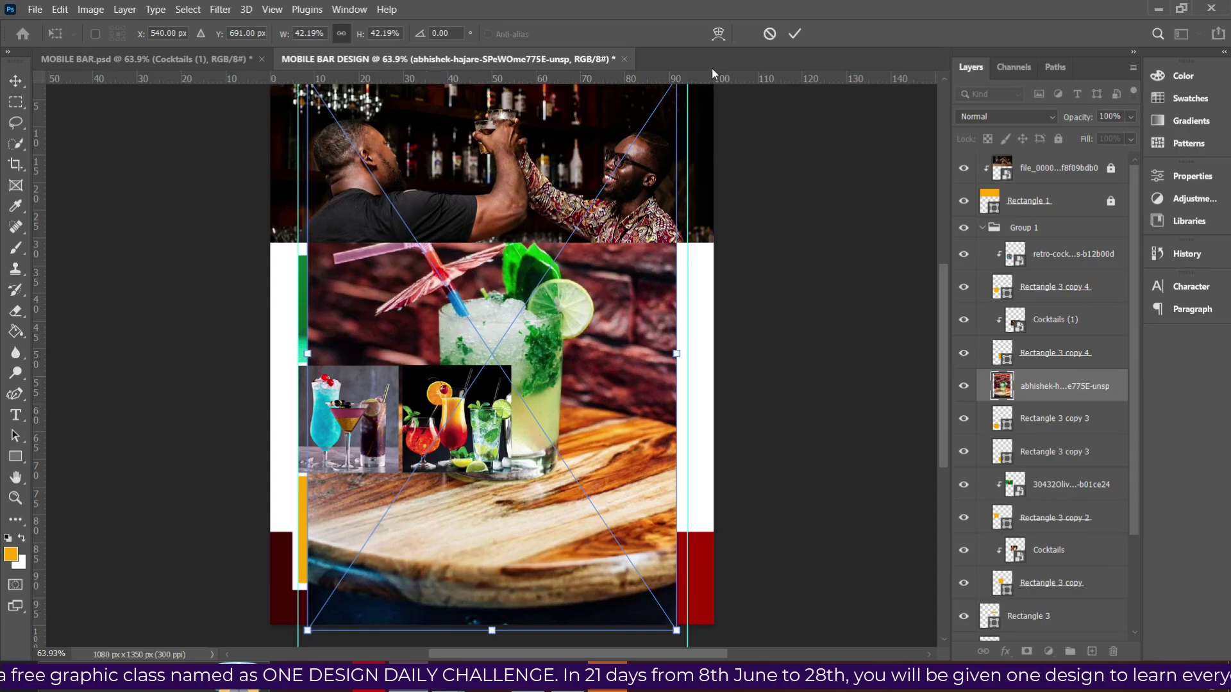
pyautogui.moveTo(676, 353); pyautogui.dragTo(427, 392)
pyautogui.moveTo(366, 322); pyautogui.dragTo(359, 492)
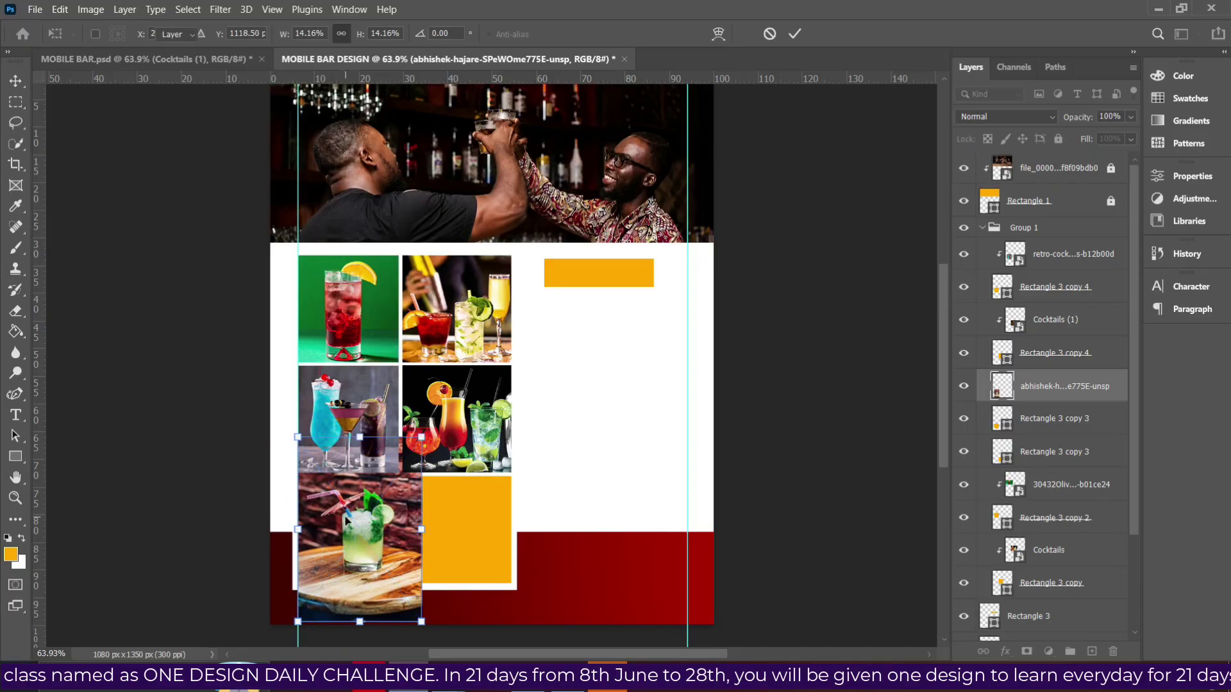
pyautogui.press('Return')
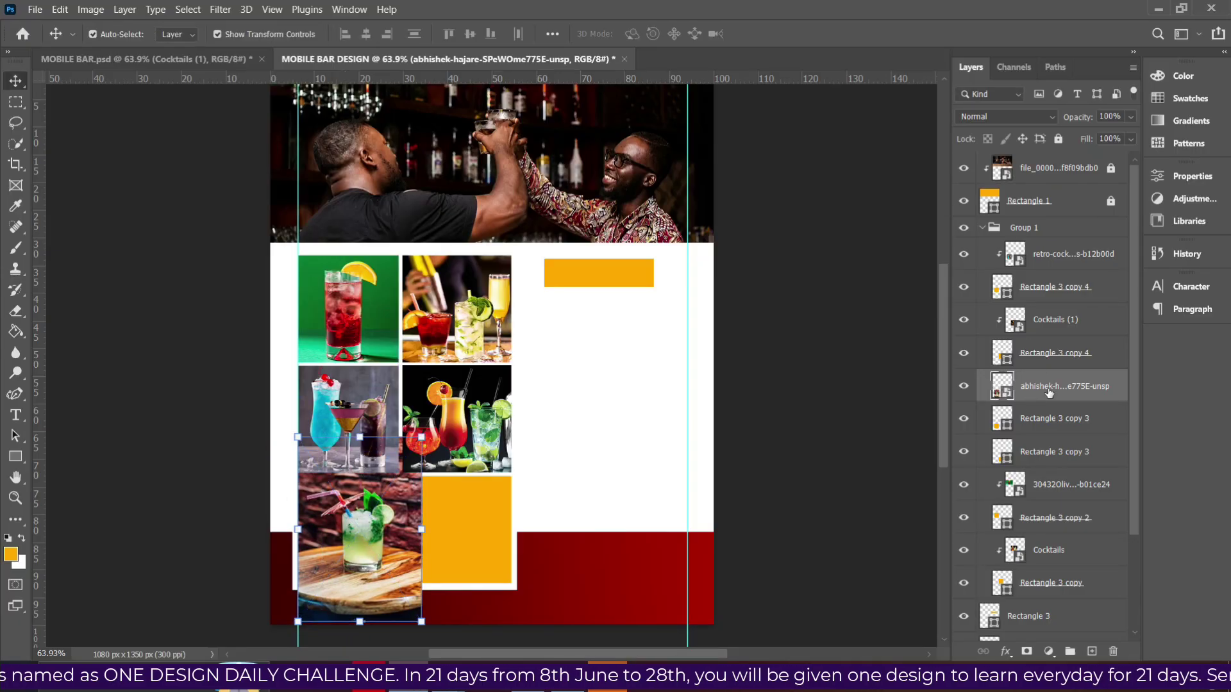
# Clip the mojito photo to the bottom-left rectangle, shift it left, and select the bottom-right rectangle.
pyautogui.rightClick(1040, 387)
pyautogui.click(937, 358)
pyautogui.moveTo(385, 529); pyautogui.dragTo(371, 529)
pyautogui.click(470, 494)
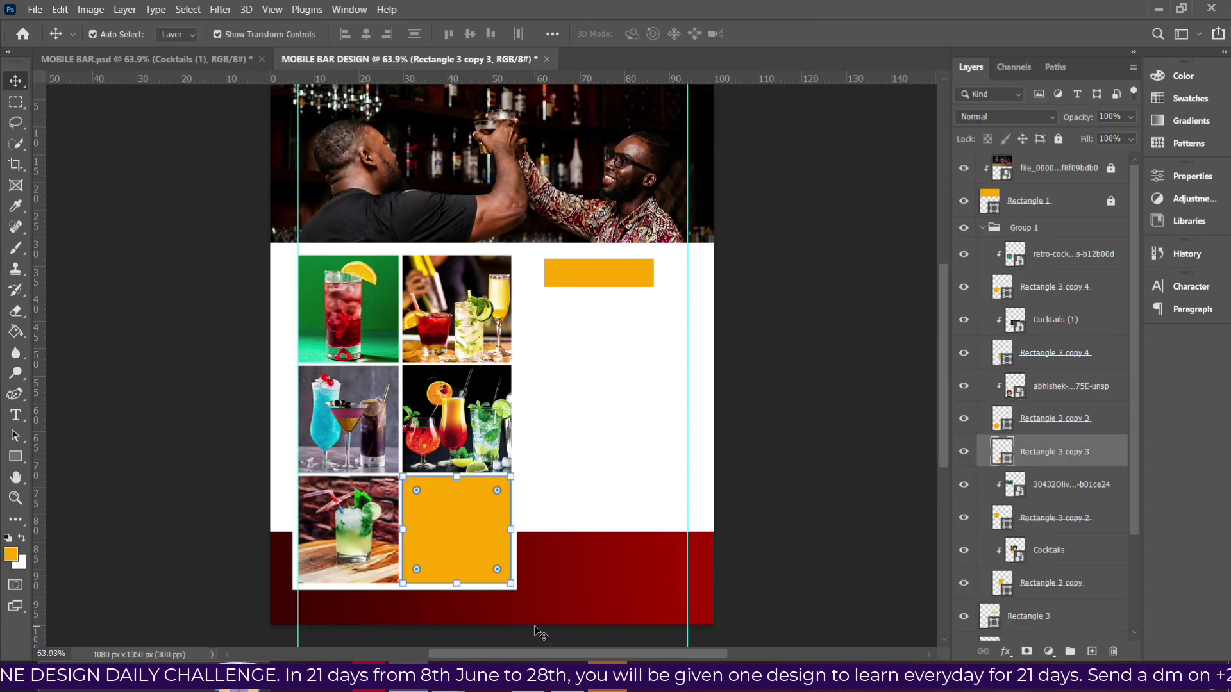
pyautogui.hotkey('alt', 'Tab')
# Bring the colorful-tropical photo into the flyer, shrunk and positioned over the bottom-right cell.
pyautogui.click(703, 202)
pyautogui.moveTo(704, 202); pyautogui.dragTo(437, 598)
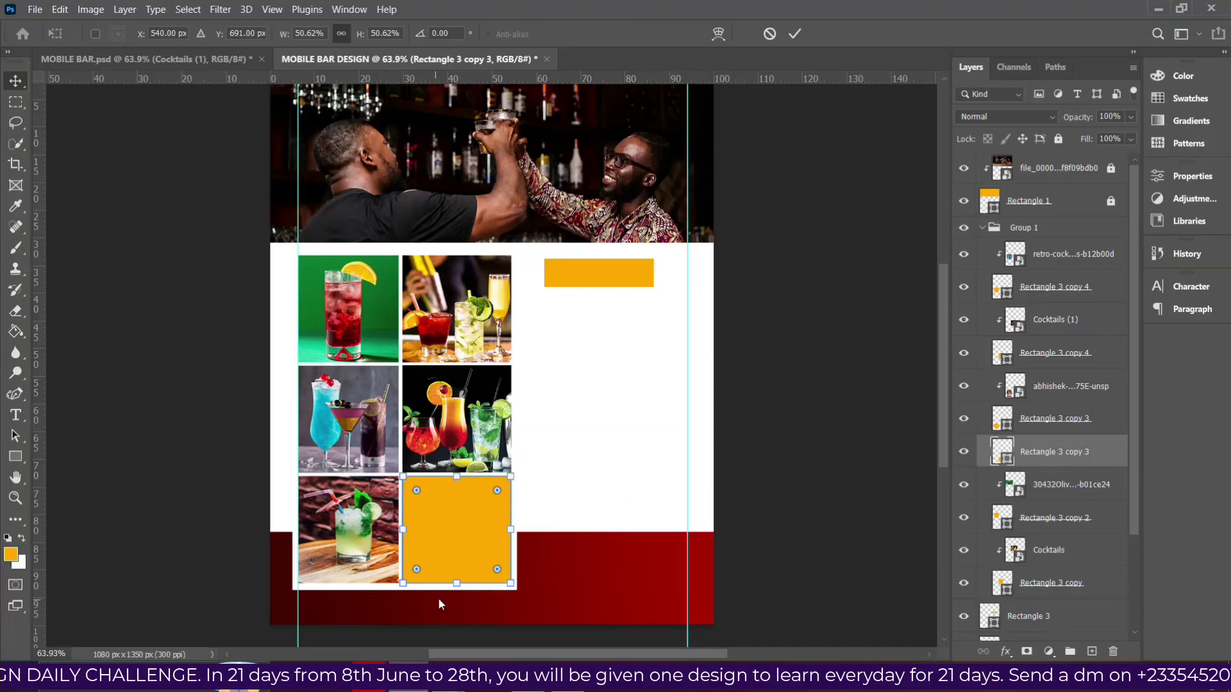
pyautogui.moveTo(495, 134); pyautogui.dragTo(491, 453)
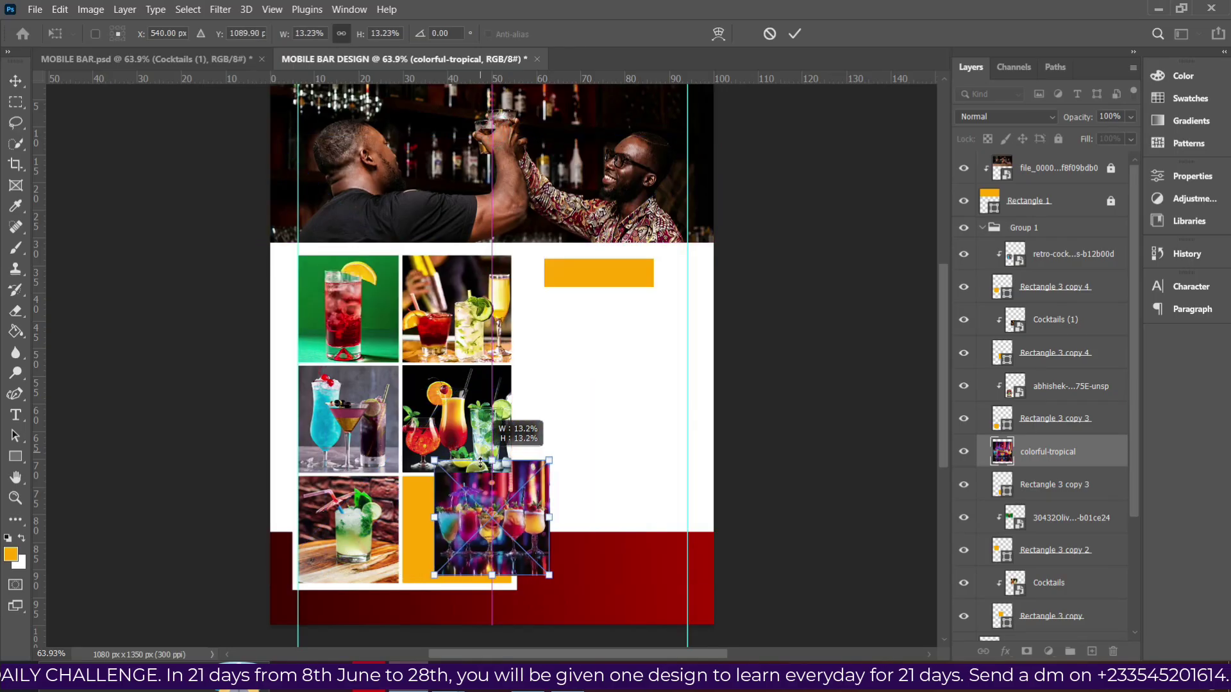
pyautogui.moveTo(471, 518); pyautogui.dragTo(447, 538)
pyautogui.press('Return')
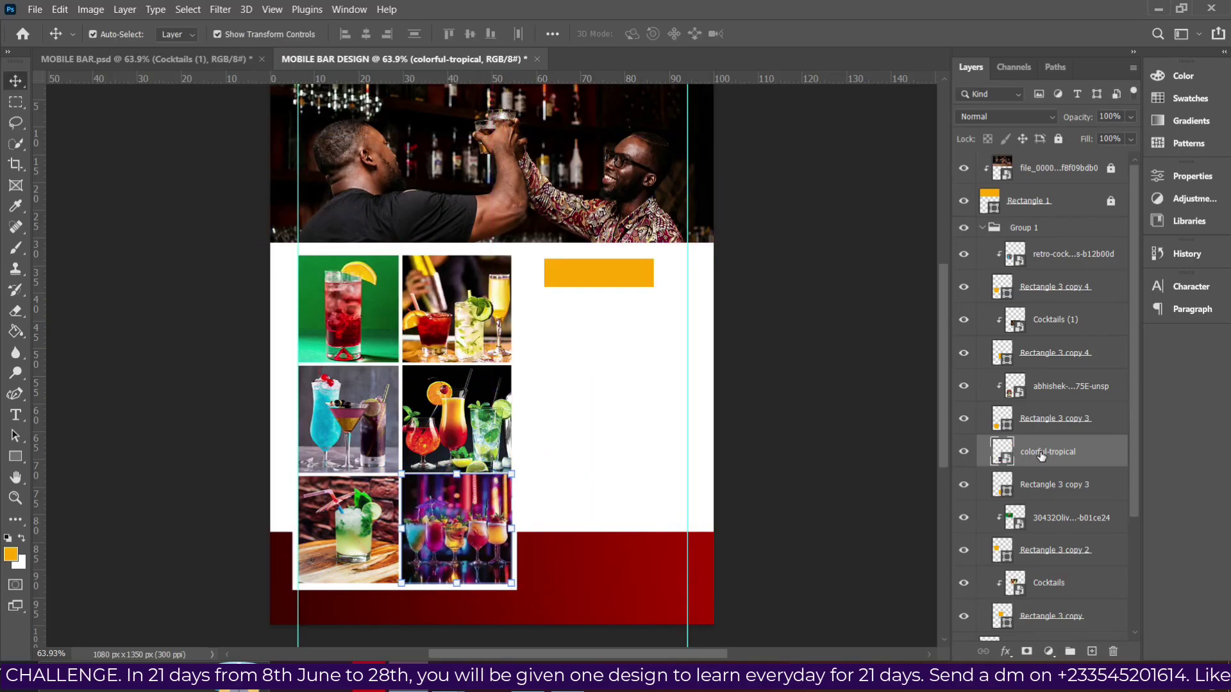
# Clip the colorful-tropical photo to the bottom-right rectangle and enlarge it to fill the cell.
pyautogui.rightClick(1040, 452)
pyautogui.click(903, 364)
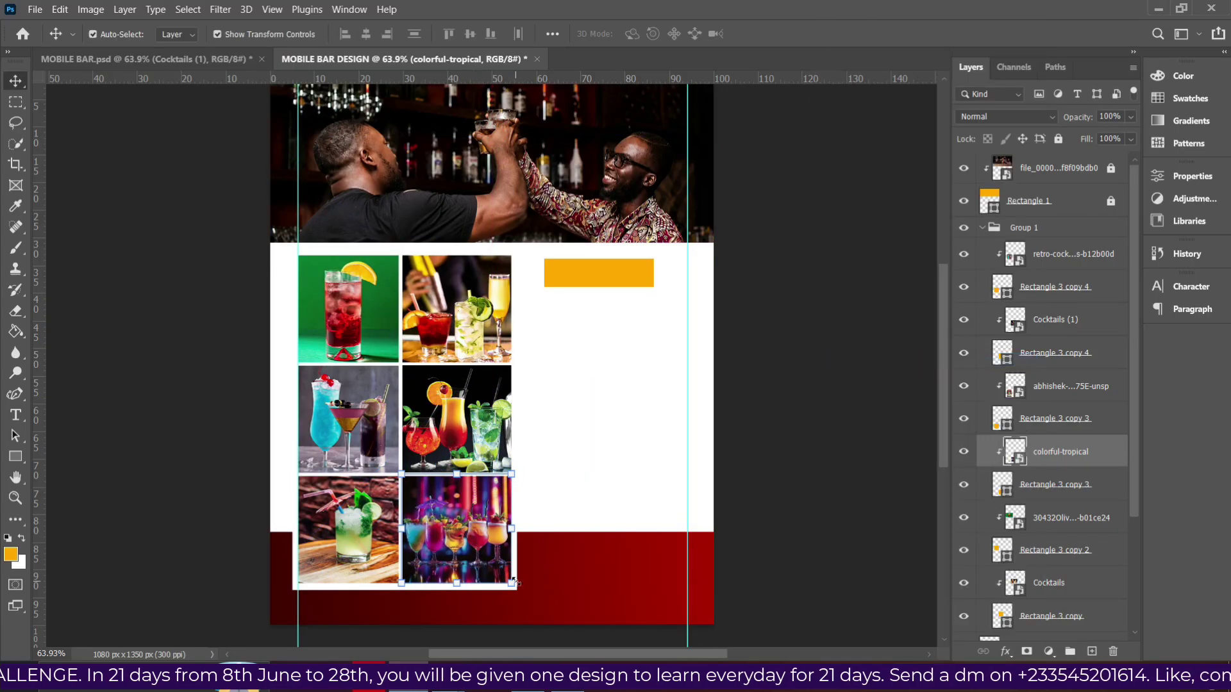
pyautogui.moveTo(511, 584); pyautogui.dragTo(523, 592)
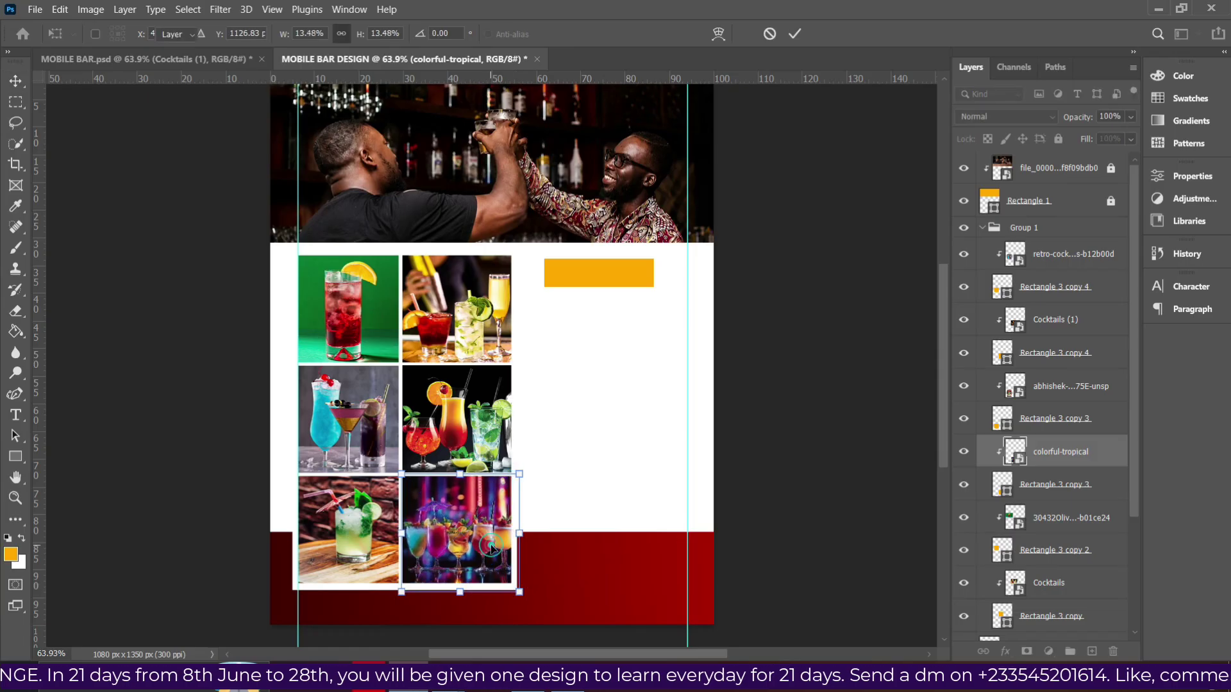
pyautogui.press('Return')
pyautogui.click(778, 319)
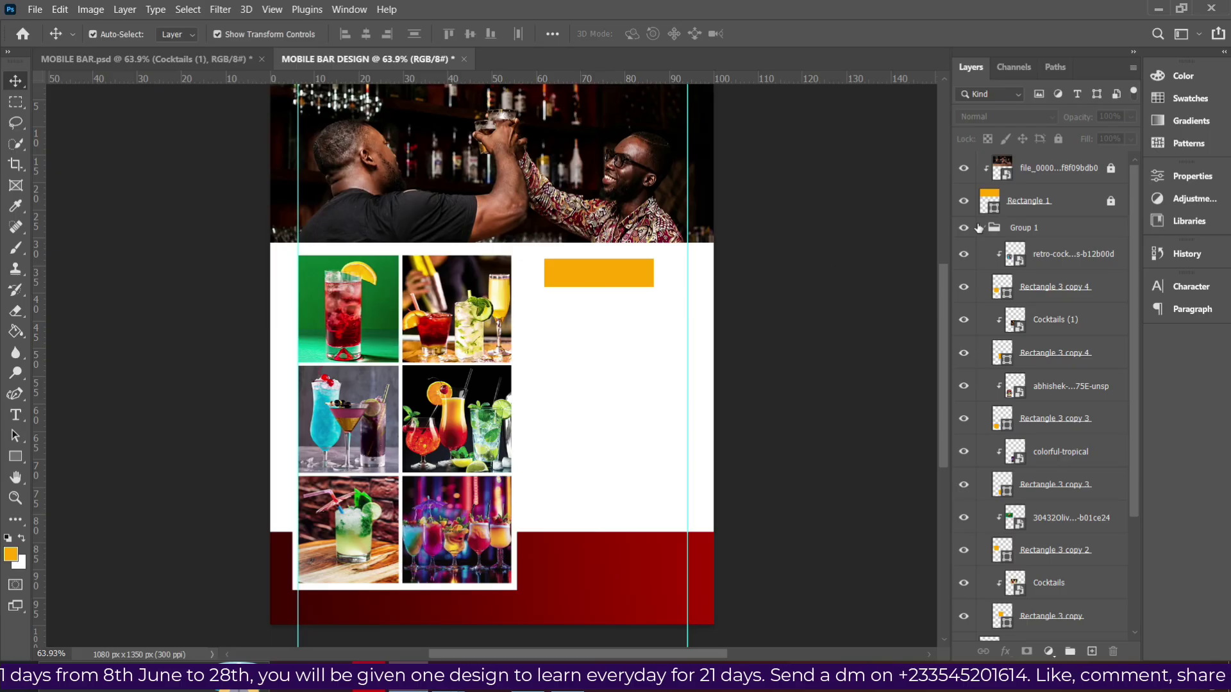
# Collapse Group 1 and slightly enlarge the whole photo grid group.
pyautogui.click(982, 228)
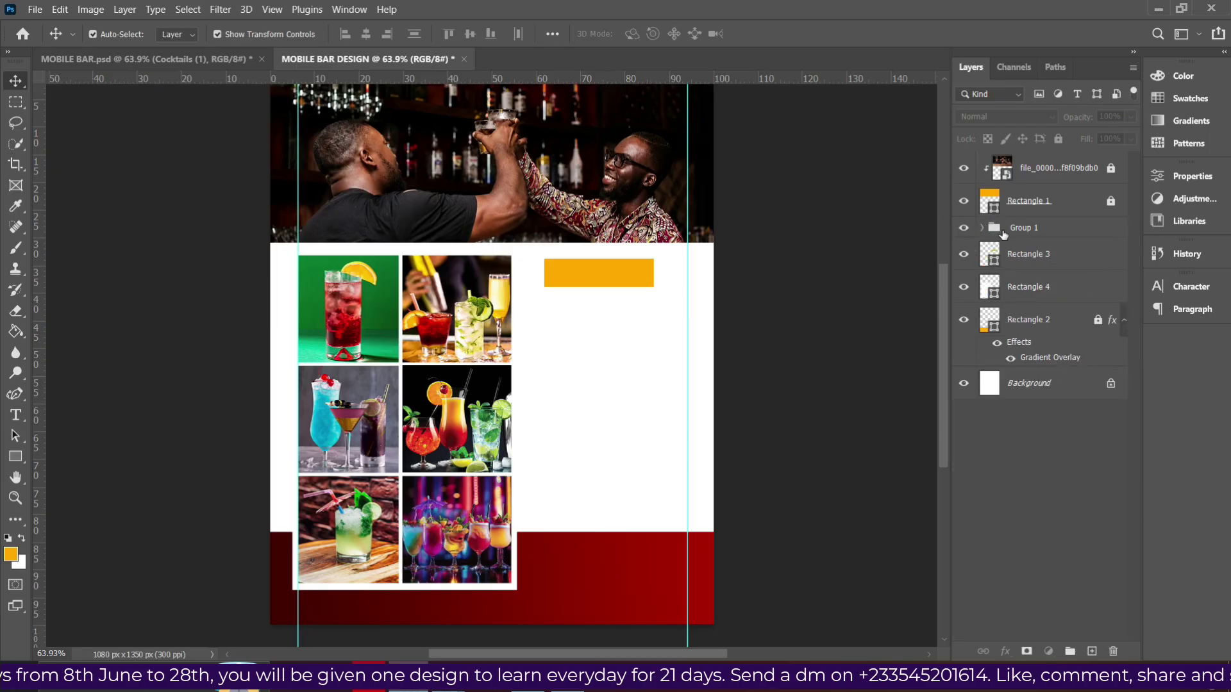
pyautogui.click(1003, 232)
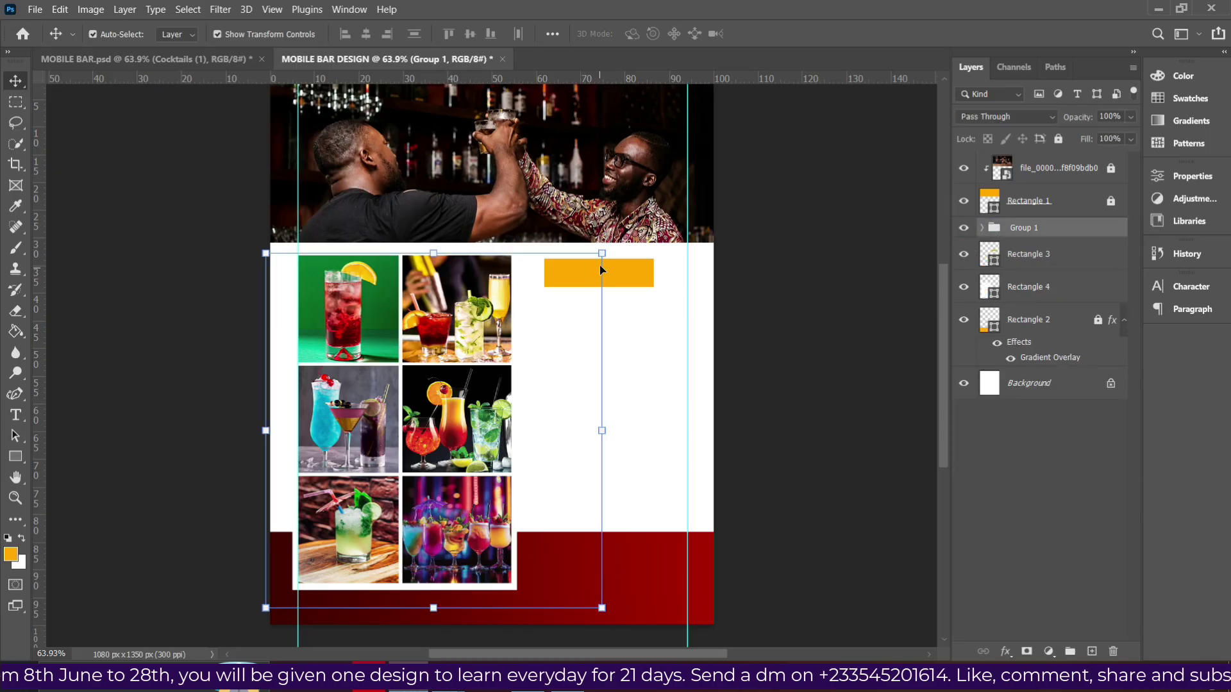
pyautogui.moveTo(605, 253); pyautogui.dragTo(608, 248)
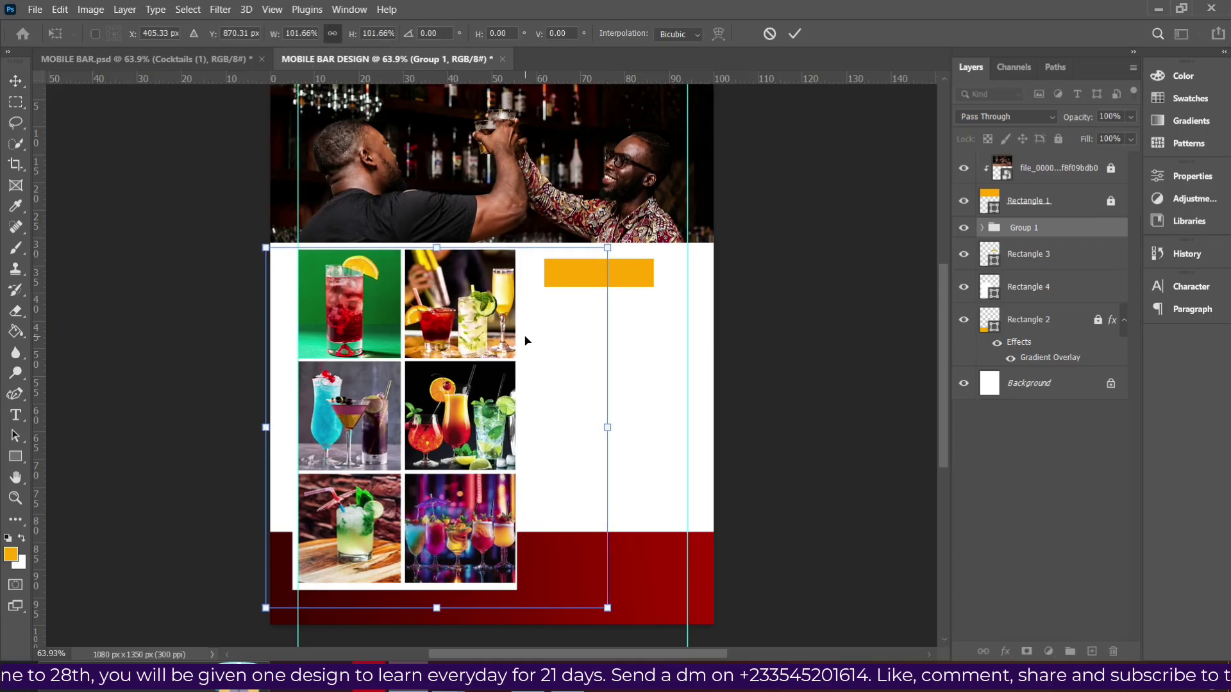
pyautogui.hotkey('ctrl', 'z')
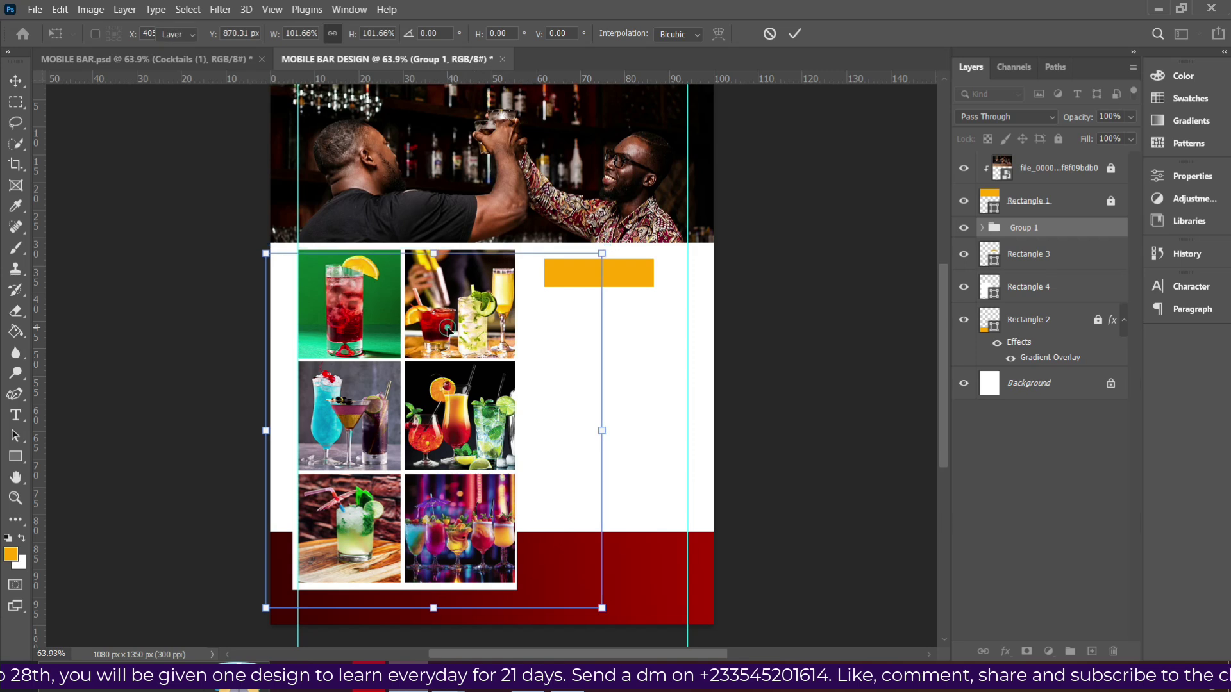
pyautogui.press('Return')
pyautogui.click(569, 190)
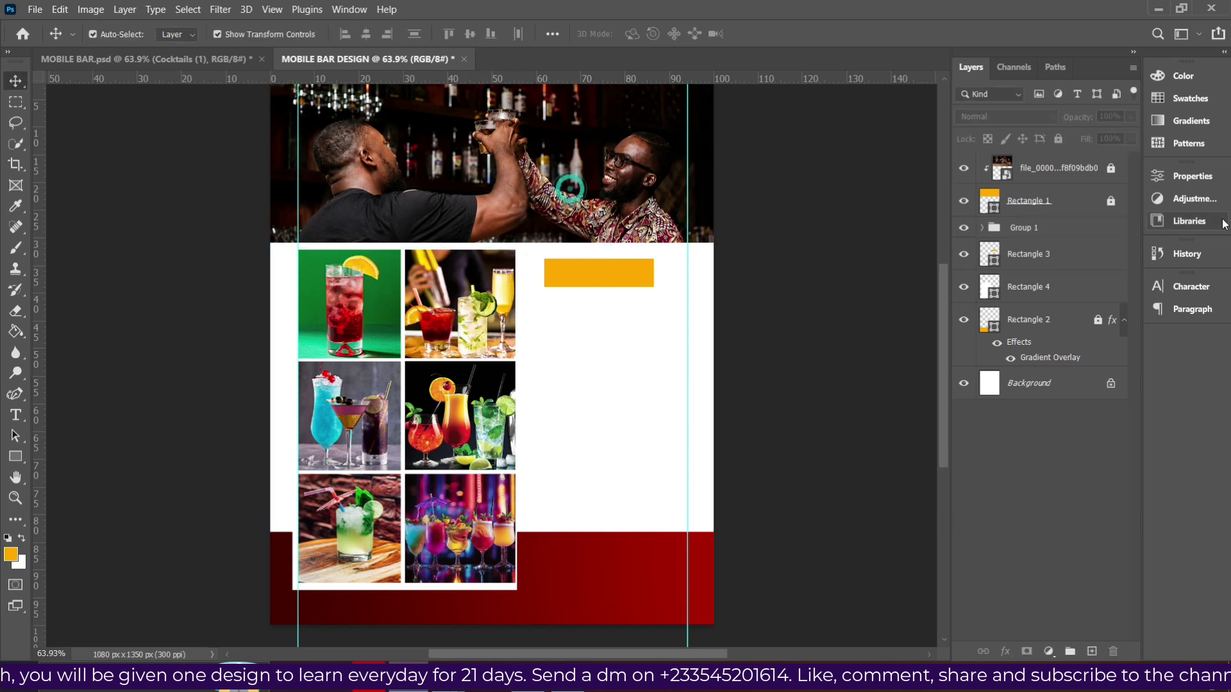
# Unlock the bar header photo and raise its frame rectangle's bottom edge to about 397 px tall.
pyautogui.click(1068, 184)
pyautogui.click(1060, 139)
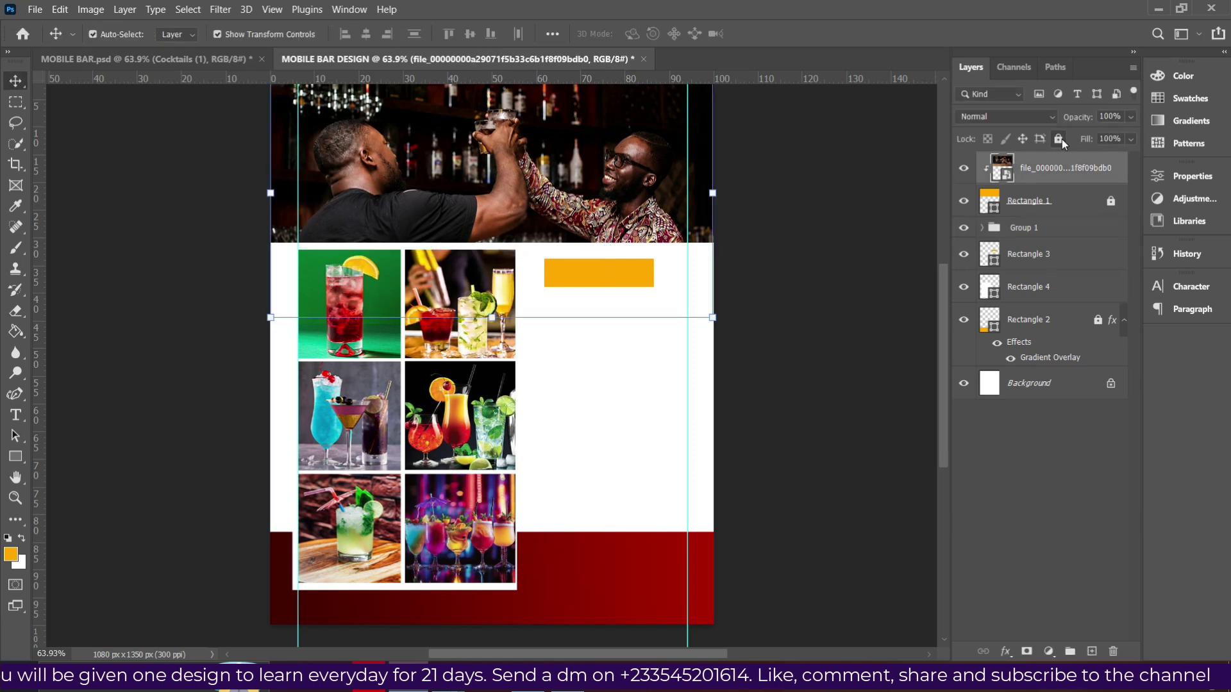
pyautogui.click(1031, 199)
pyautogui.click(1059, 135)
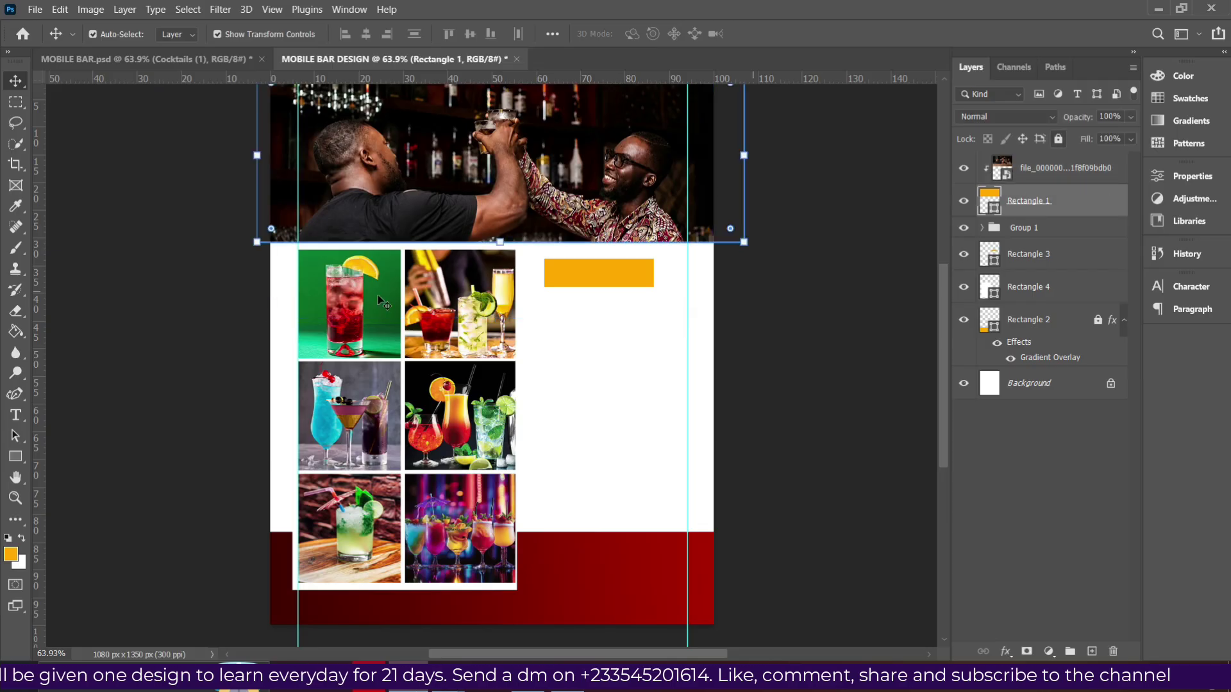
pyautogui.press('u')
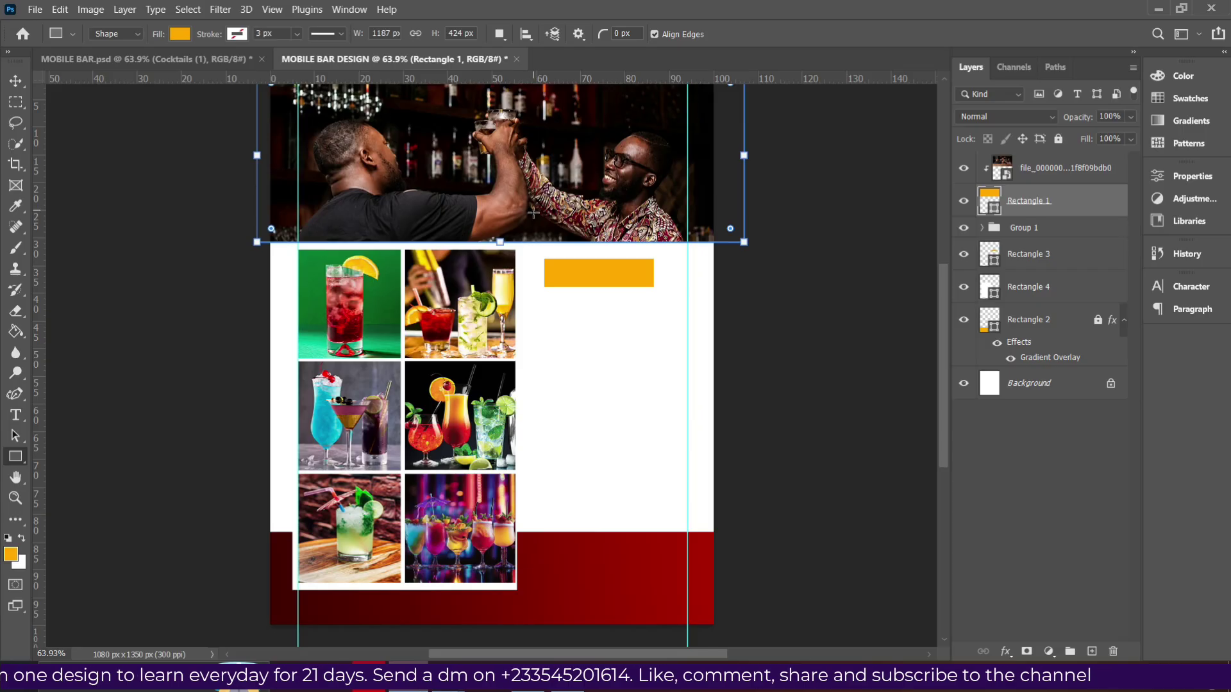
pyautogui.moveTo(501, 240); pyautogui.dragTo(490, 232)
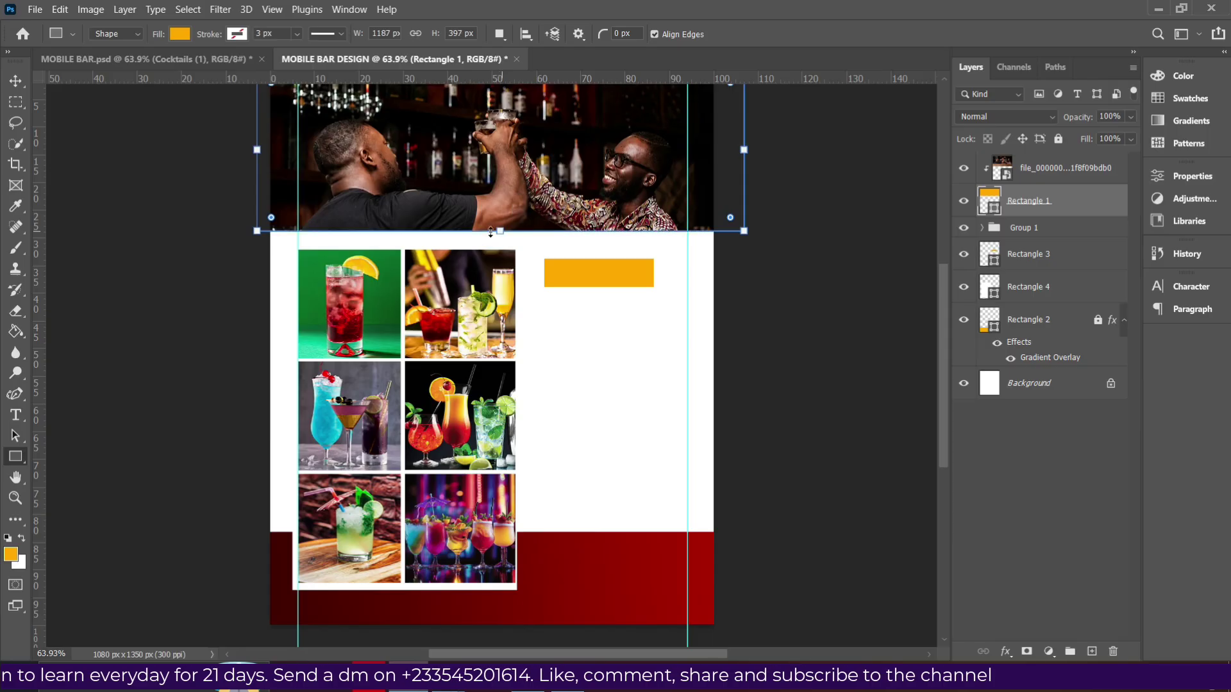
# Nudge the bar photo up two steps inside its header frame.
pyautogui.click(15, 81)
pyautogui.click(625, 212)
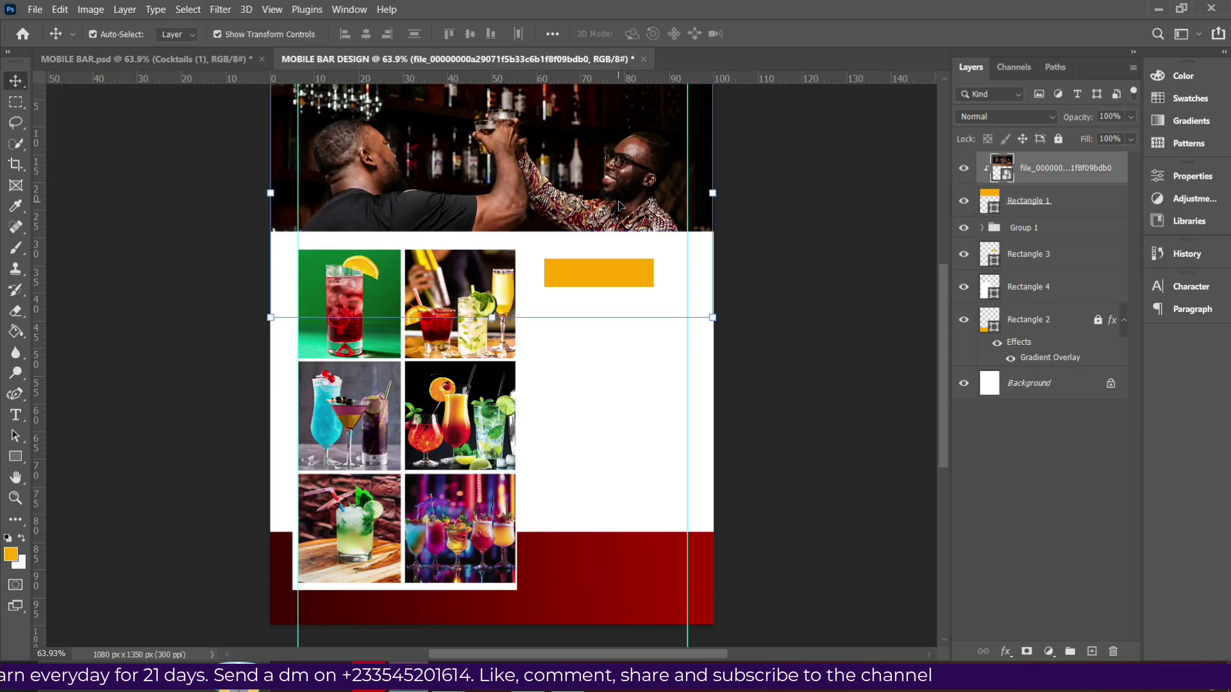
pyautogui.scroll(1, 626, 209)
pyautogui.scroll(2, 627, 209)
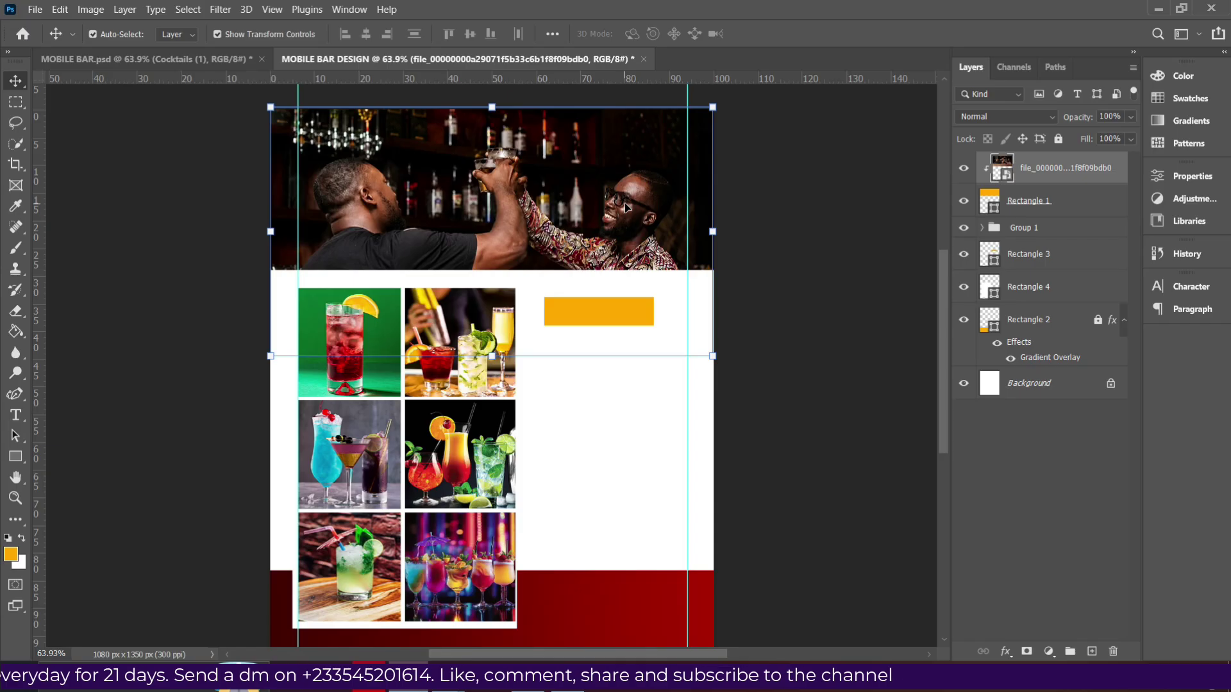
pyautogui.press('Up')
pyautogui.press('Up')
pyautogui.press('Up')
pyautogui.press('Up')
pyautogui.press('Up')
pyautogui.press('Up')
pyautogui.press('Up')
pyautogui.press('Up')
pyautogui.press('Up')
pyautogui.press('Up')
pyautogui.press('Up')
pyautogui.press('Up')
pyautogui.press('Up')
pyautogui.press('Up')
pyautogui.press('Up')
pyautogui.press('Up')
pyautogui.press('Up')
pyautogui.press('Up')
pyautogui.press('Up')
pyautogui.press('Up')
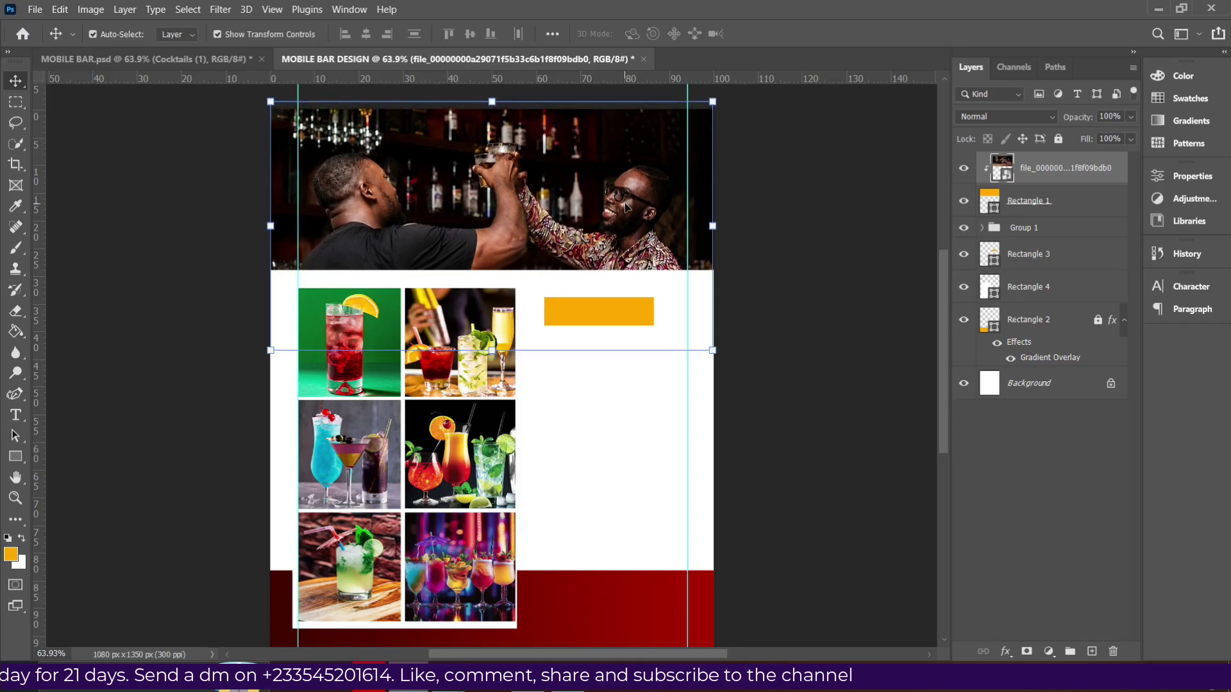
pyautogui.press('Up')
pyautogui.press('Up')
pyautogui.press('Up')
pyautogui.press('Up')
pyautogui.press('Up')
pyautogui.press('Up')
pyautogui.press('Up')
pyautogui.press('Up')
pyautogui.press('Up')
pyautogui.press('Up')
pyautogui.press('Up')
pyautogui.press('Up')
pyautogui.press('Up')
pyautogui.press('Up')
pyautogui.press('Up')
pyautogui.press('Up')
pyautogui.press('Up')
pyautogui.press('Up')
pyautogui.press('Up')
pyautogui.press('Up')
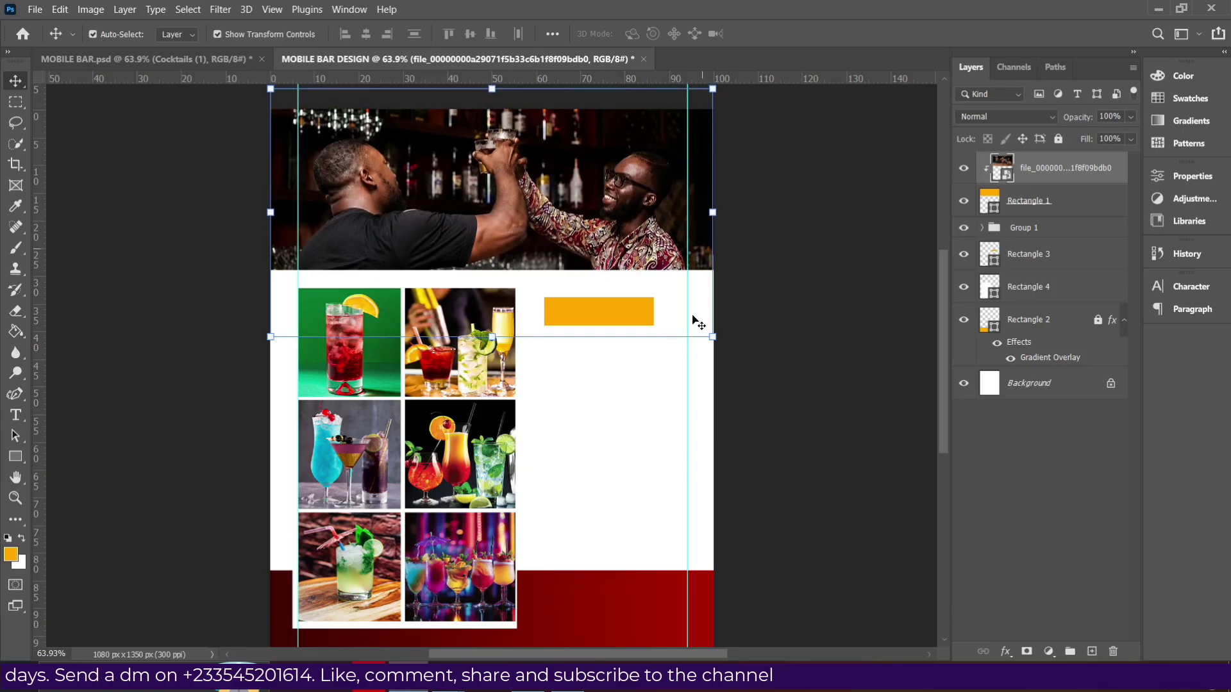
# Shift the orange rectangle, Rectangle 3, slightly left beside the grid.
pyautogui.scroll(-1, 538, 291)
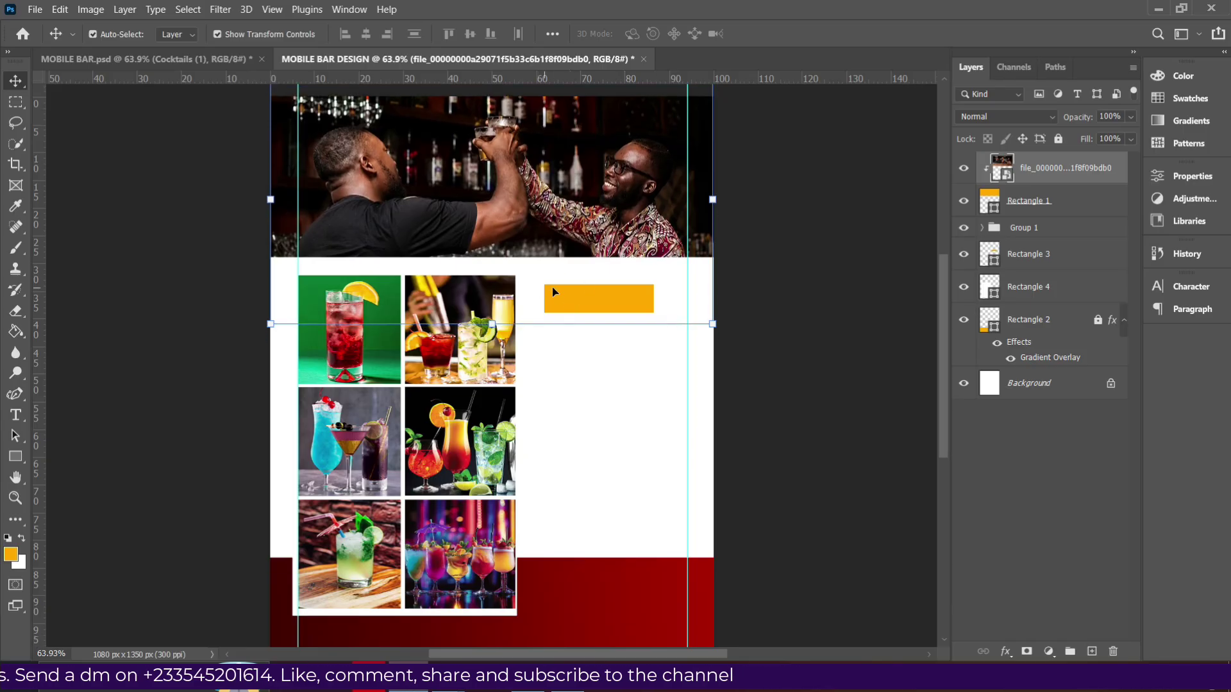
pyautogui.click(579, 304)
pyautogui.moveTo(578, 295); pyautogui.dragTo(578, 295)
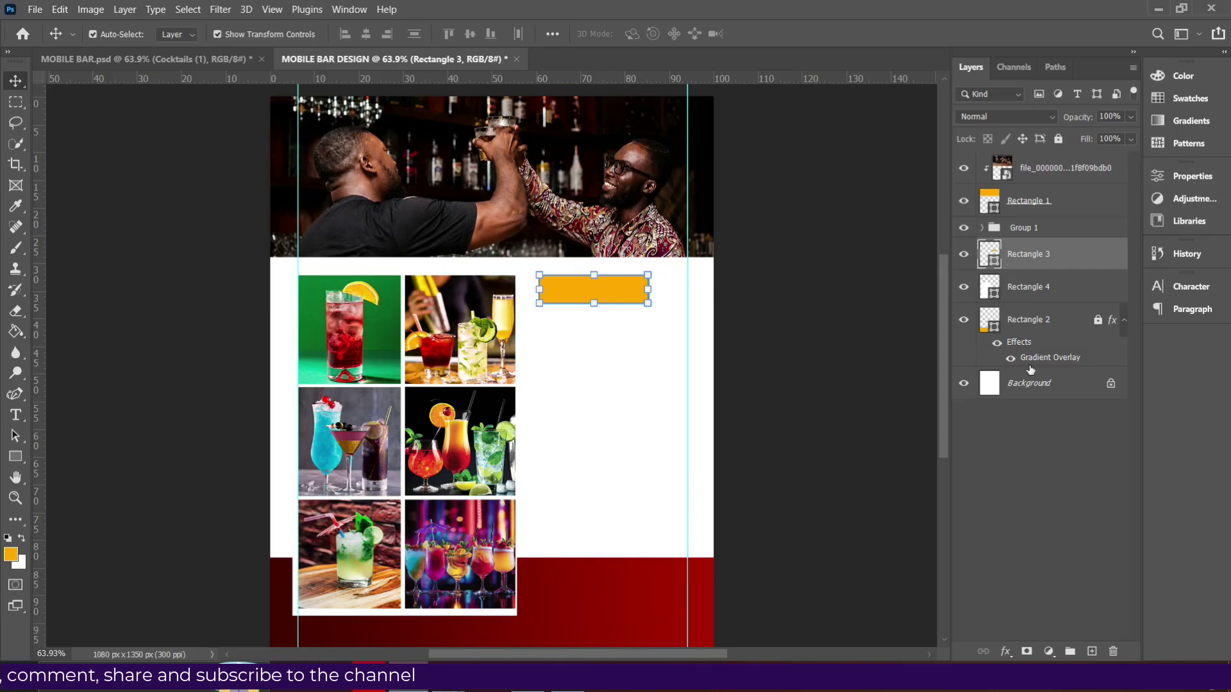
# Add a Gradient Overlay to the rectangle and choose the green gradient preset.
pyautogui.click(1006, 652)
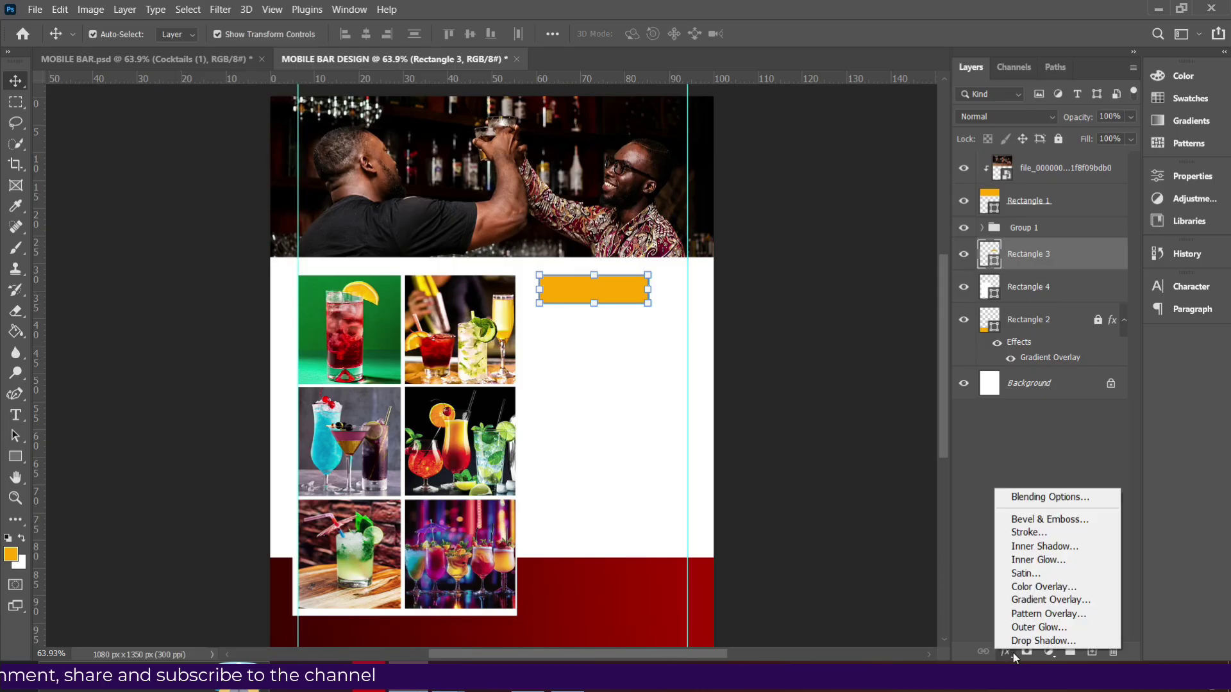
pyautogui.click(1051, 600)
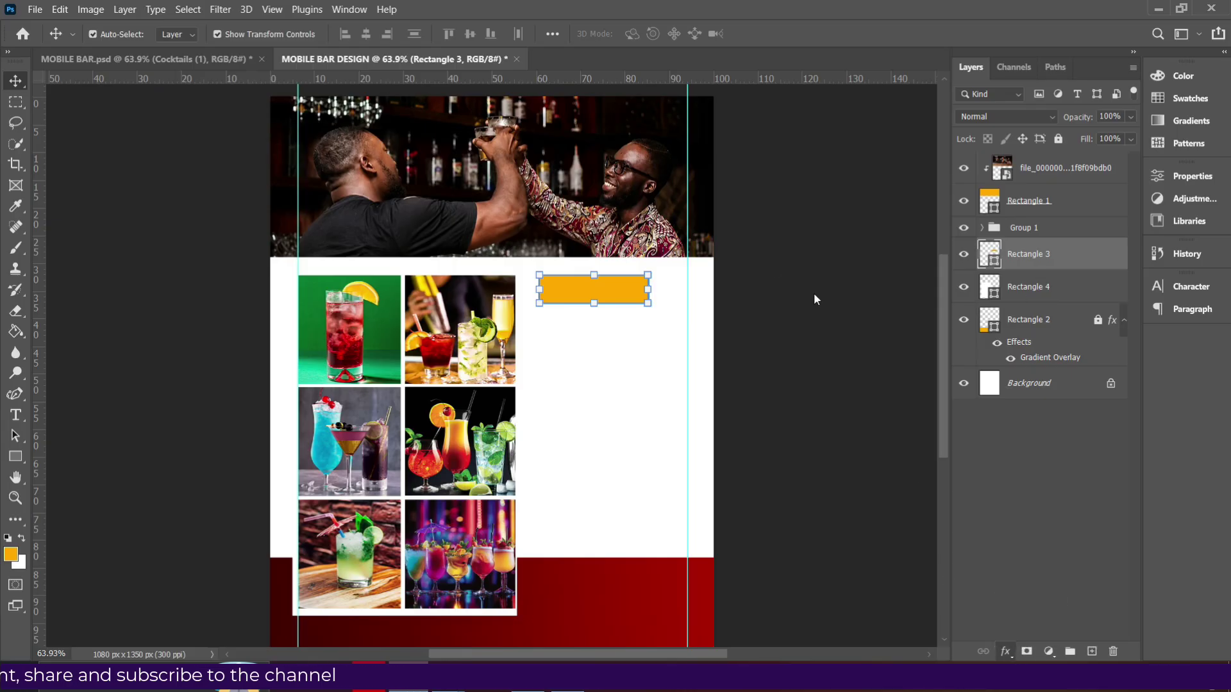
pyautogui.moveTo(783, 59)
pyautogui.mouseDown()
pyautogui.moveTo(971, 229)
pyautogui.moveTo(946, 146)
pyautogui.mouseUp()
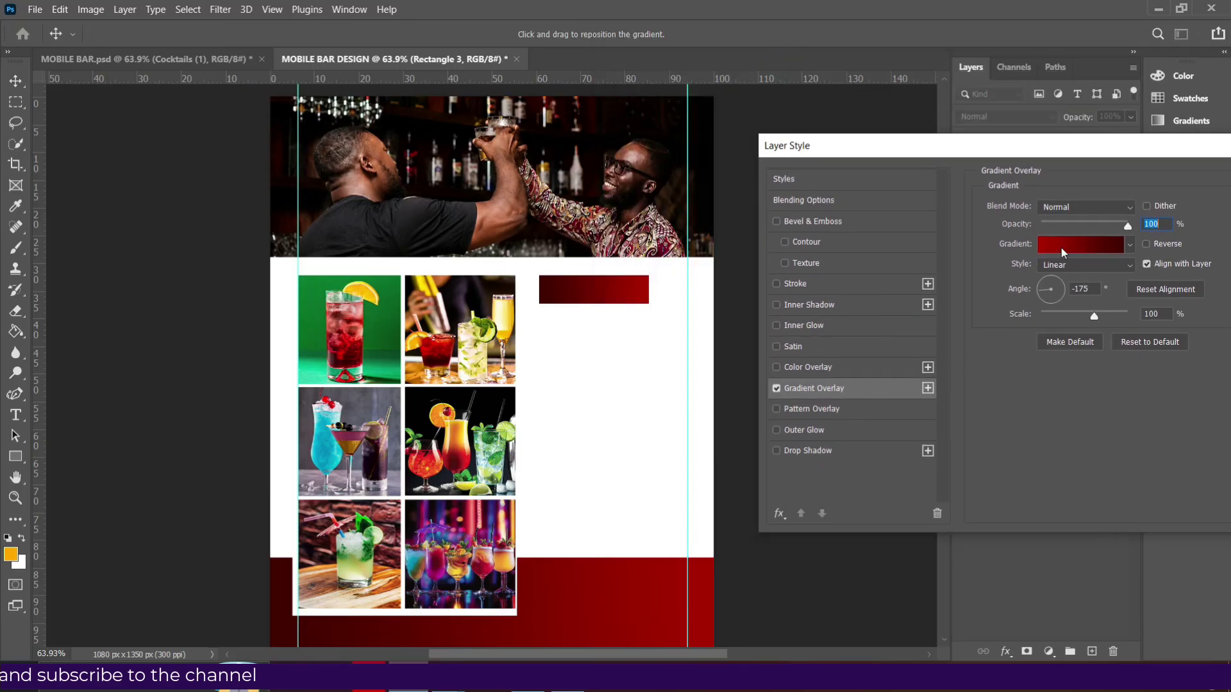
pyautogui.click(1061, 250)
pyautogui.scroll(-10, 1065, 246)
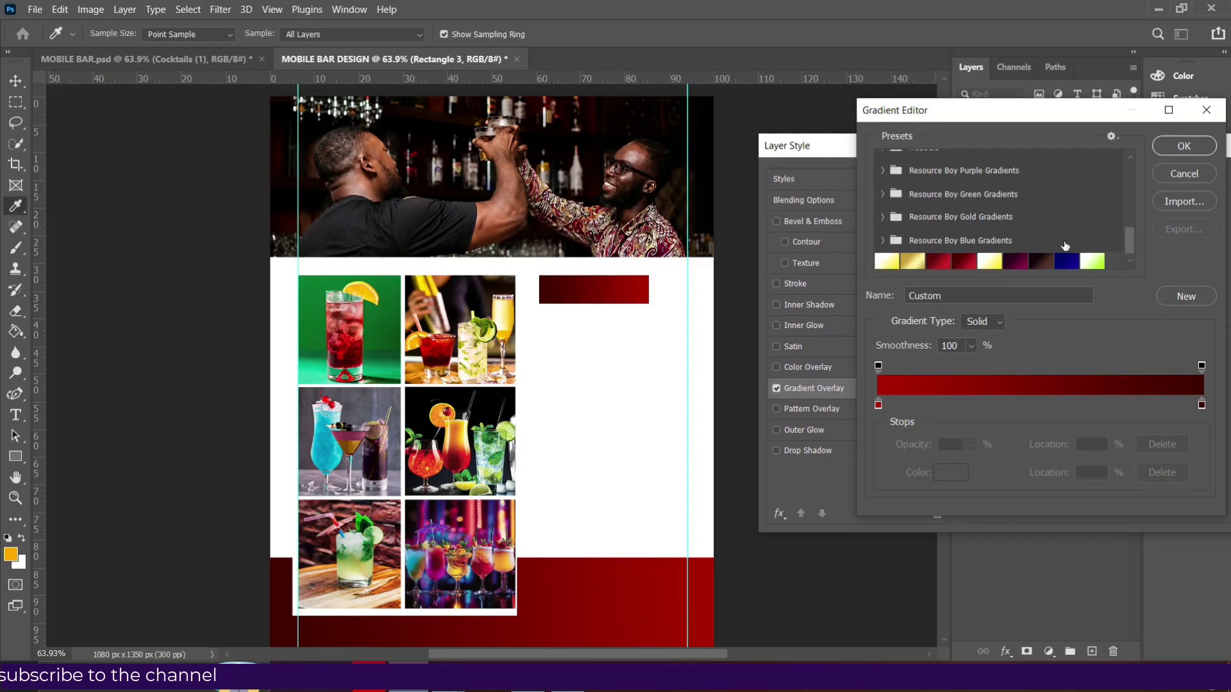
pyautogui.scroll(-2, 1065, 246)
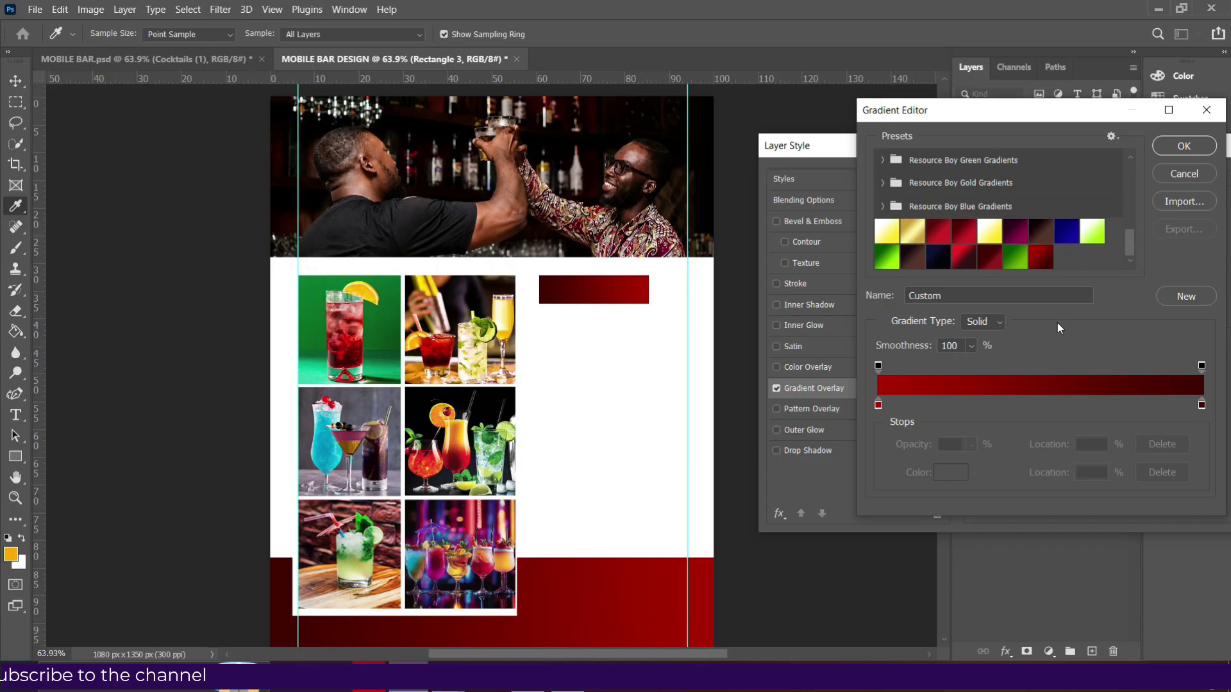
pyautogui.click(1021, 261)
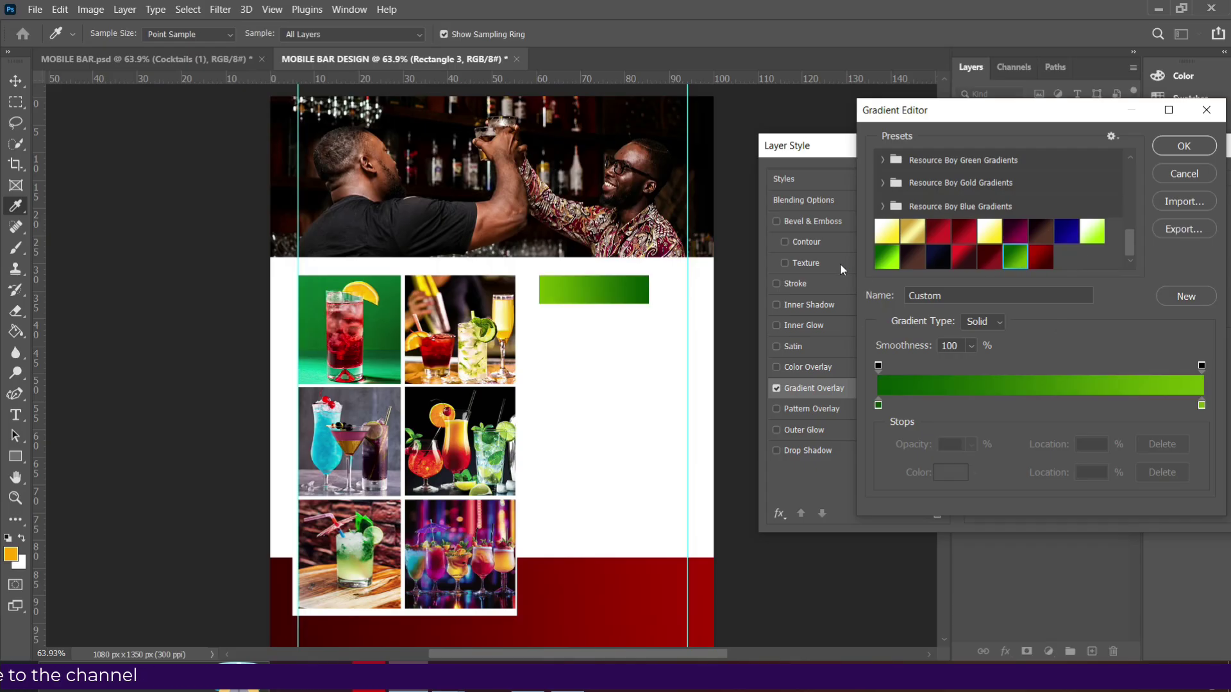
pyautogui.click(885, 252)
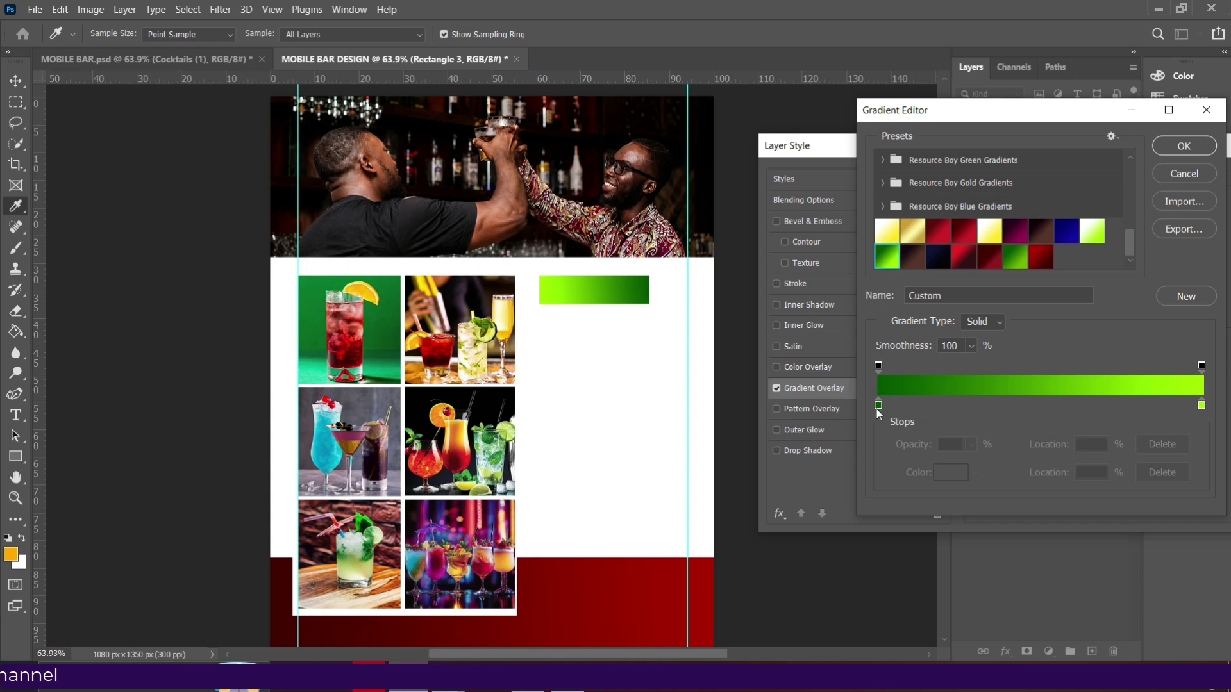
pyautogui.click(1041, 264)
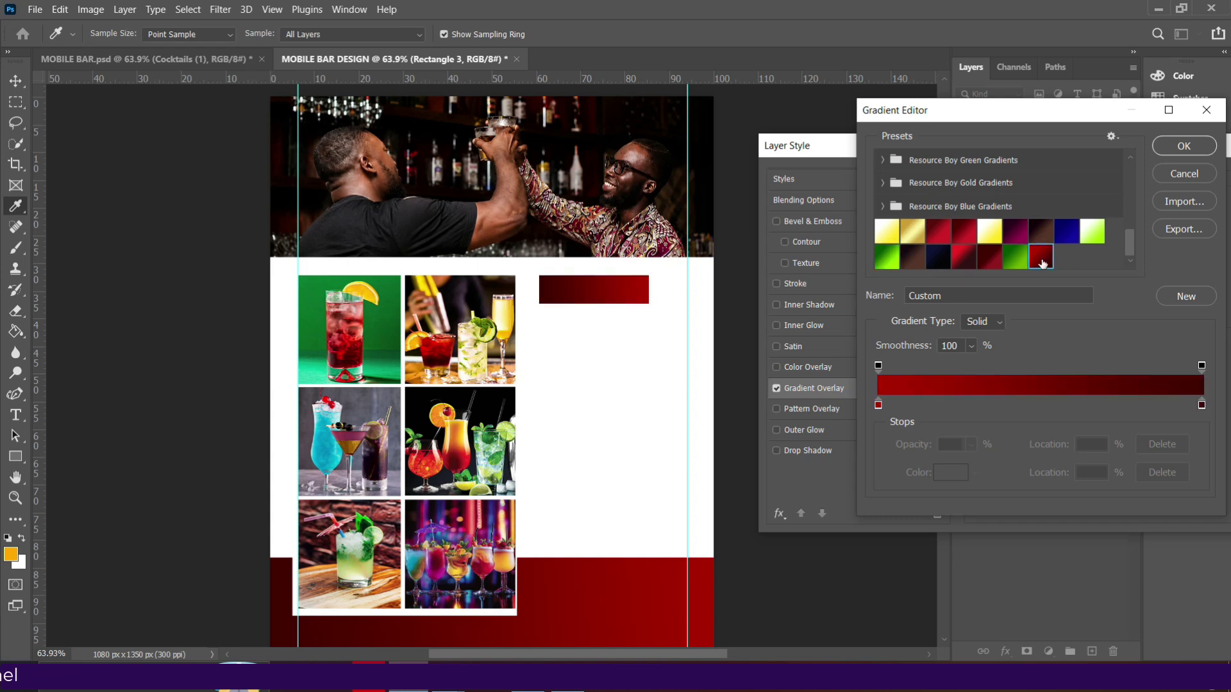
pyautogui.click(878, 406)
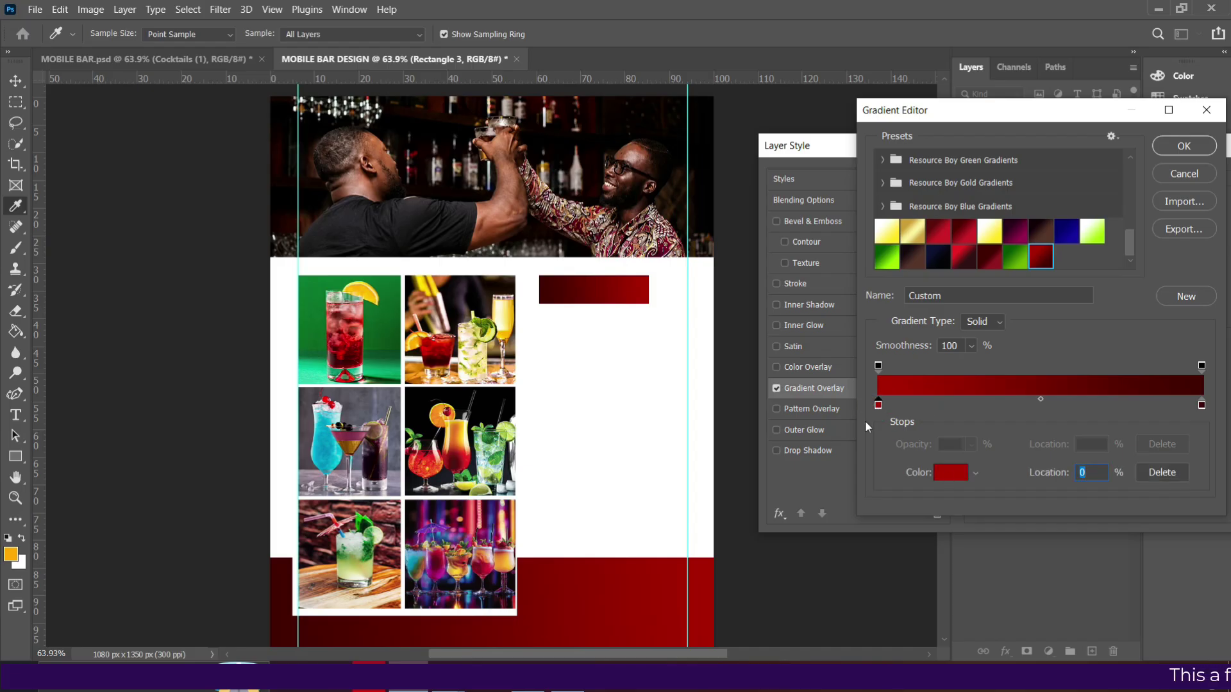
pyautogui.click(952, 473)
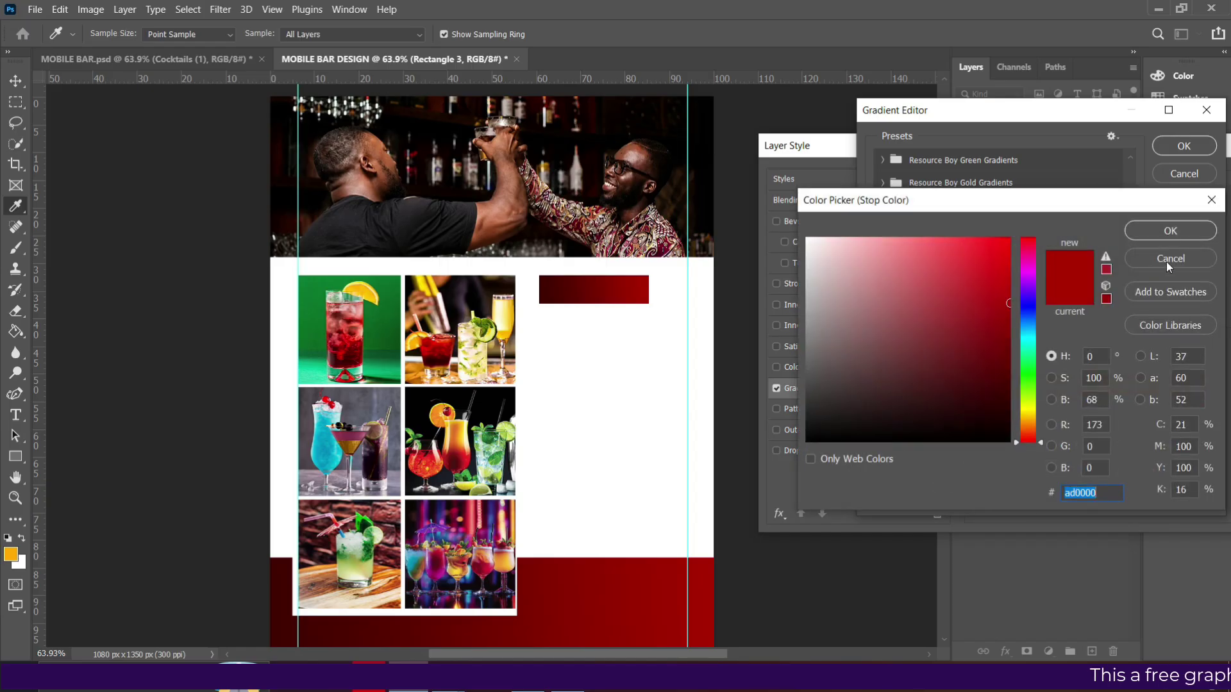
pyautogui.click(1168, 261)
pyautogui.click(877, 263)
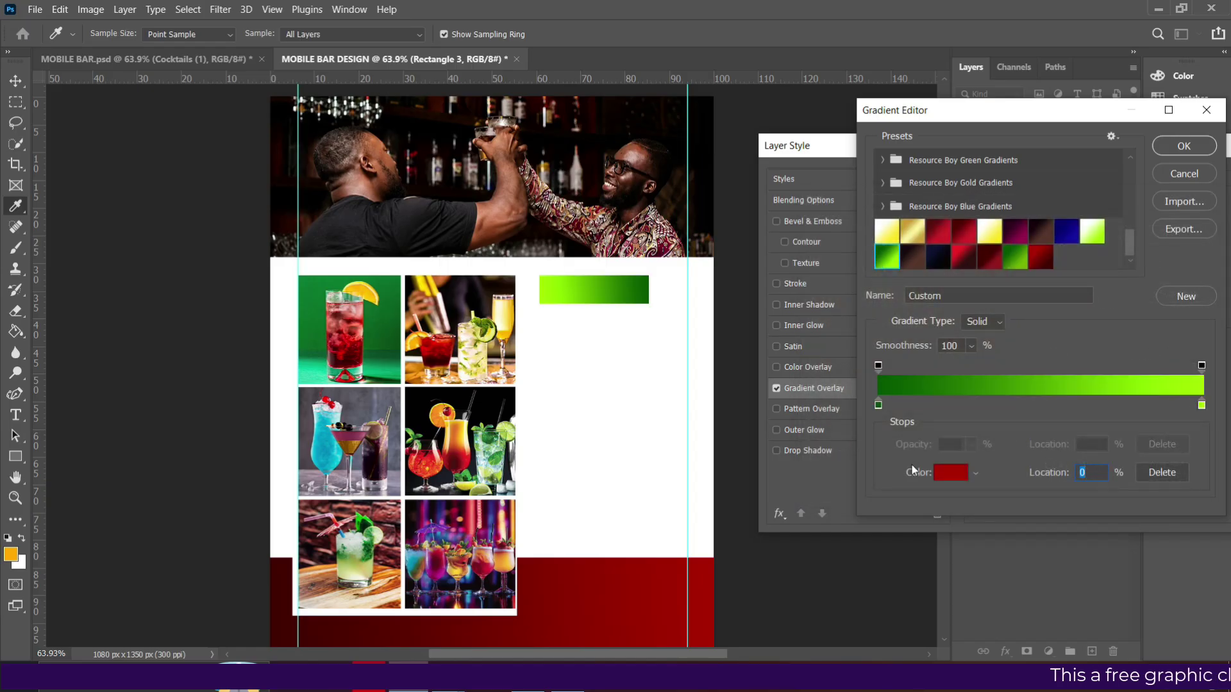
# Set the gradient stops to dark green 045600 and lime a3ff00, then apply the overlay.
pyautogui.click(879, 405)
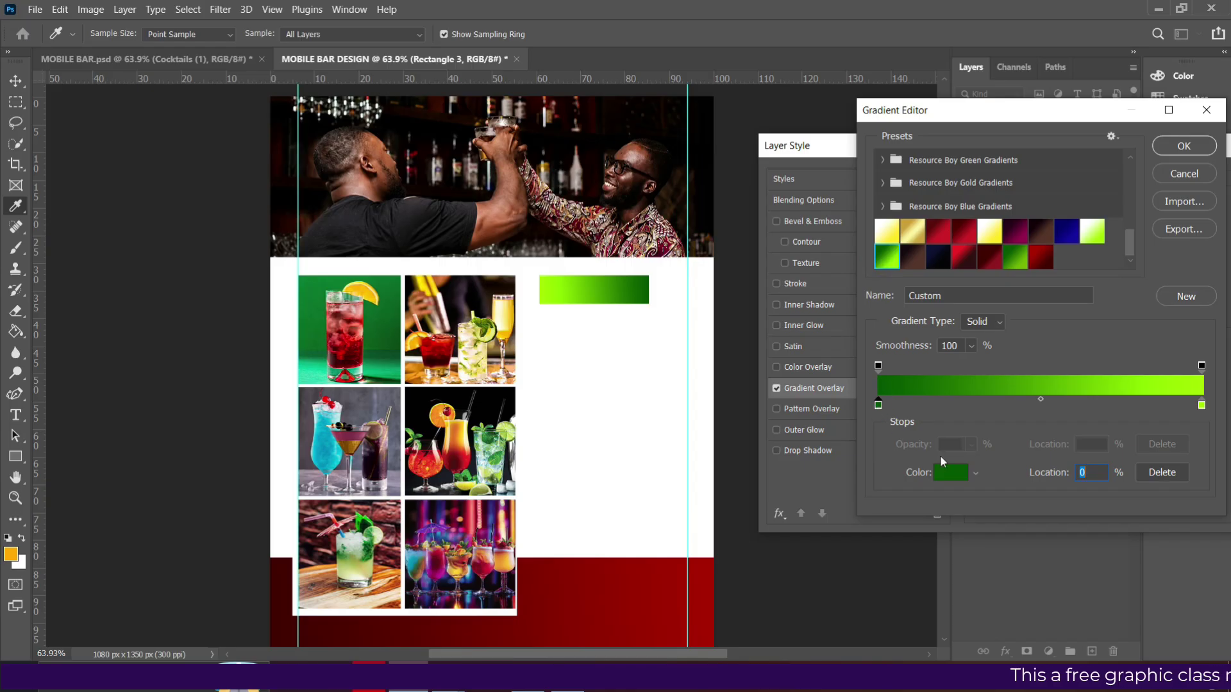
pyautogui.click(950, 474)
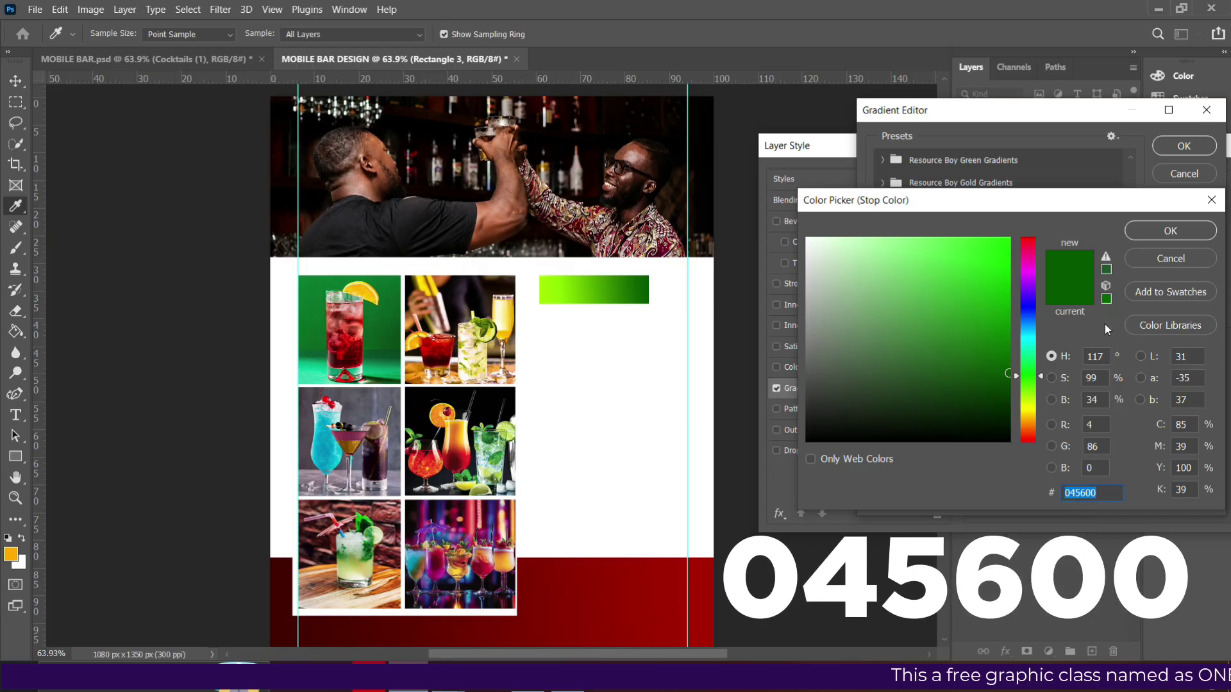
pyautogui.click(1164, 236)
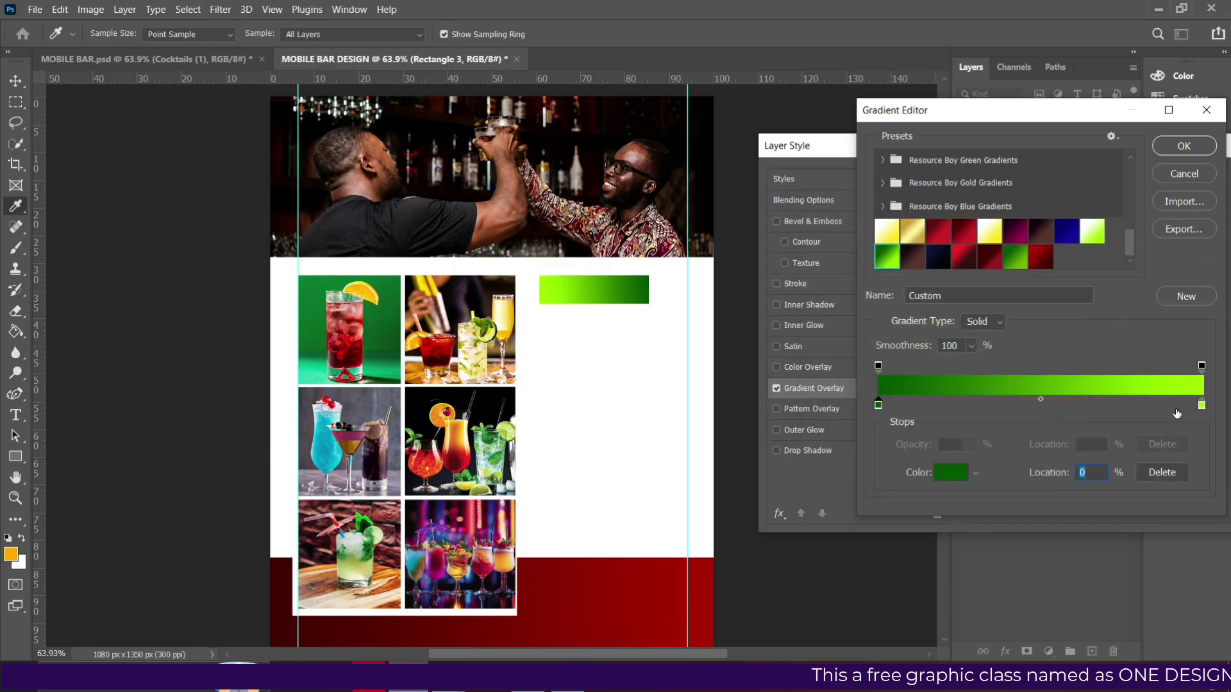
pyautogui.click(1201, 405)
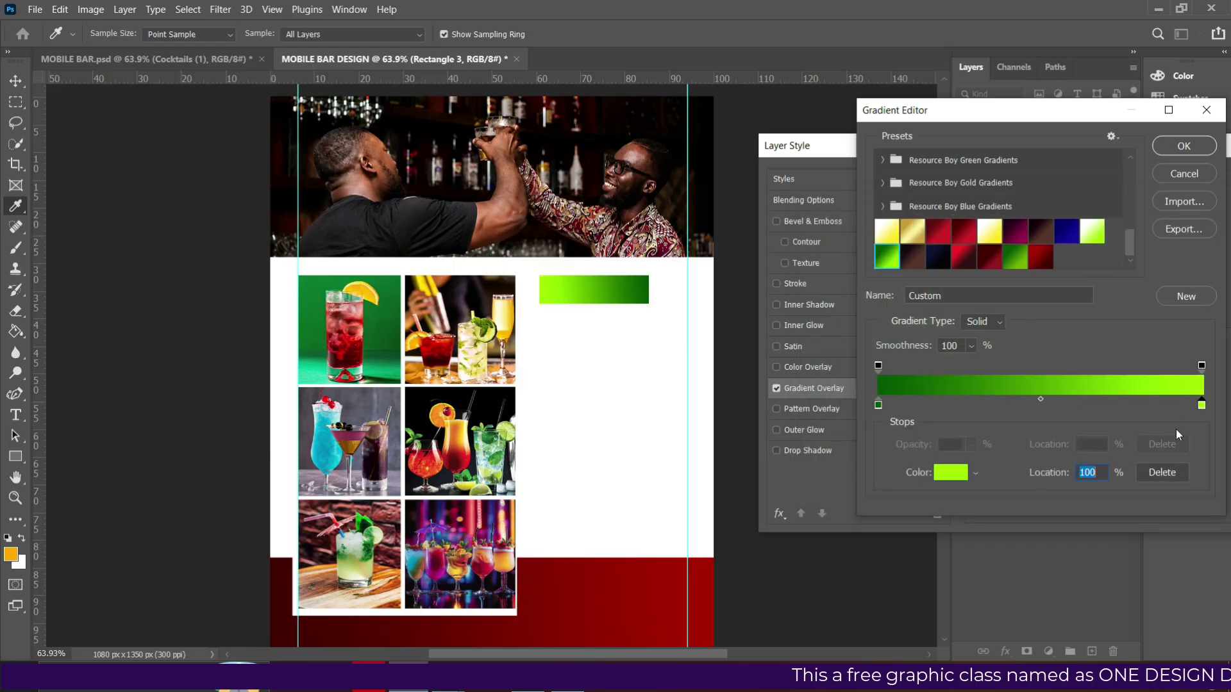
pyautogui.click(952, 473)
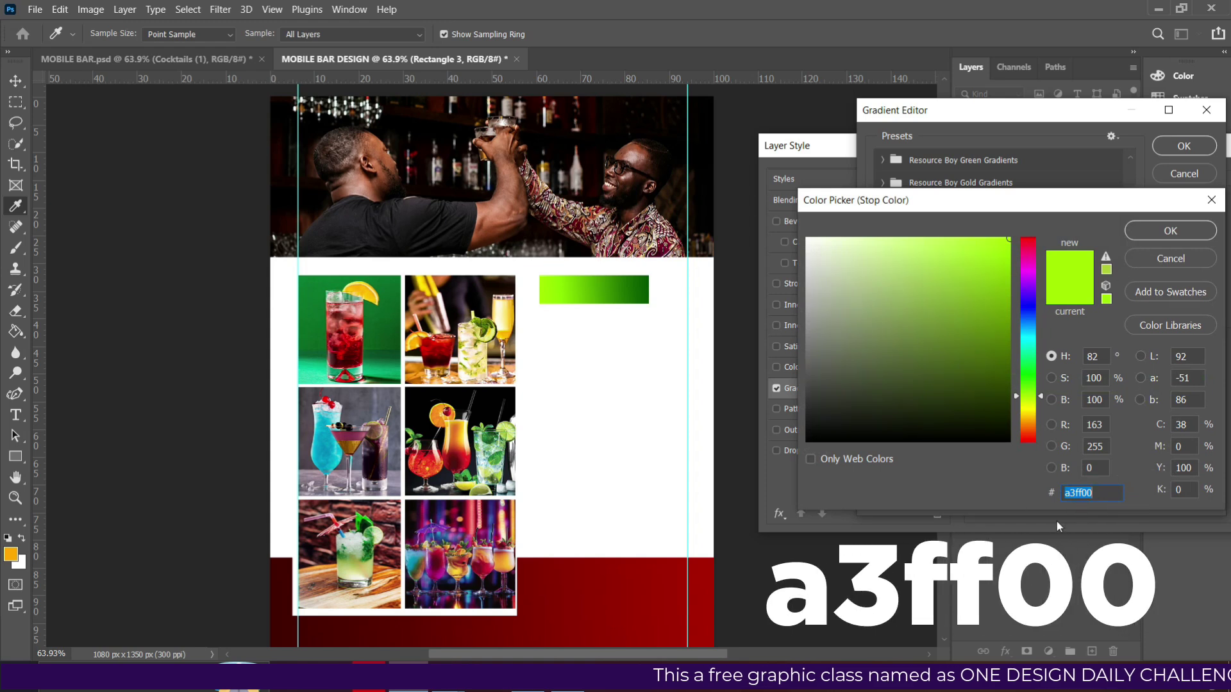
pyautogui.click(1161, 232)
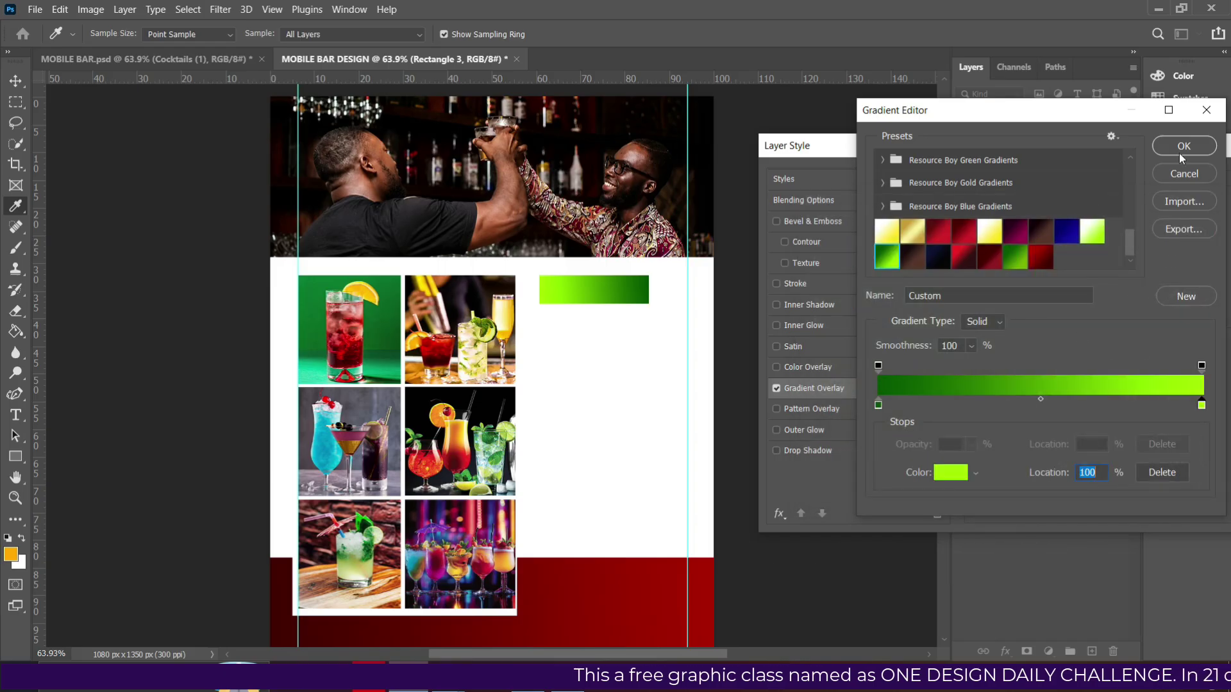
pyautogui.click(1184, 148)
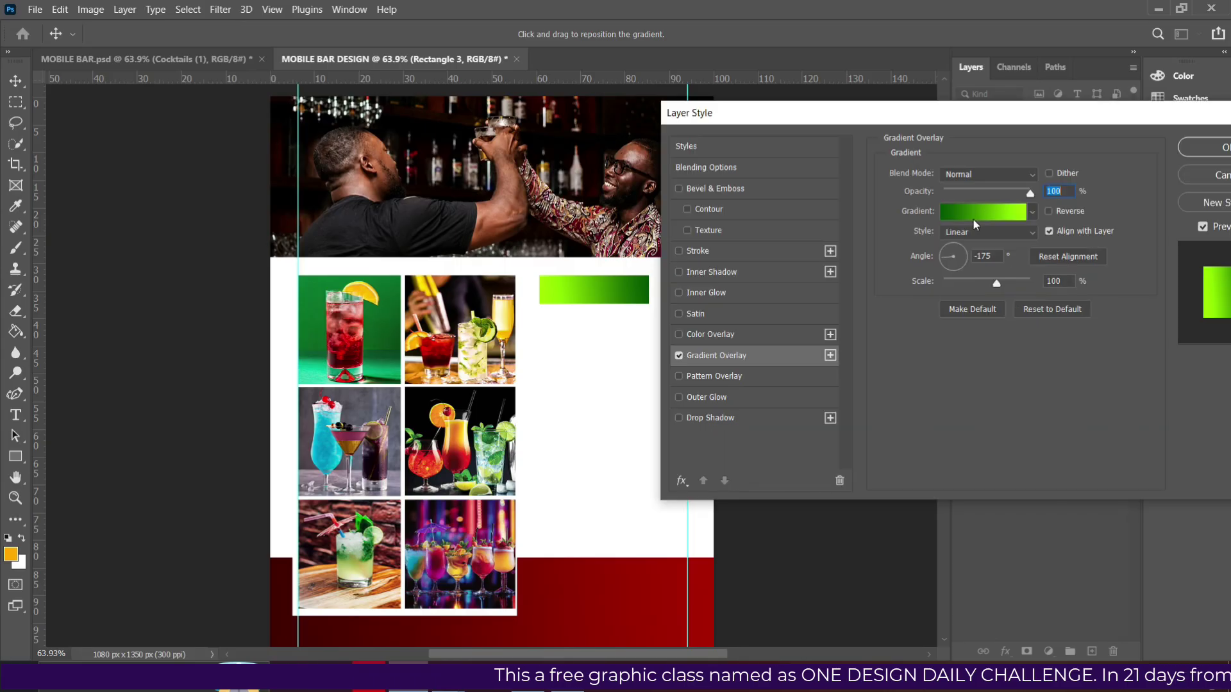
pyautogui.click(1200, 148)
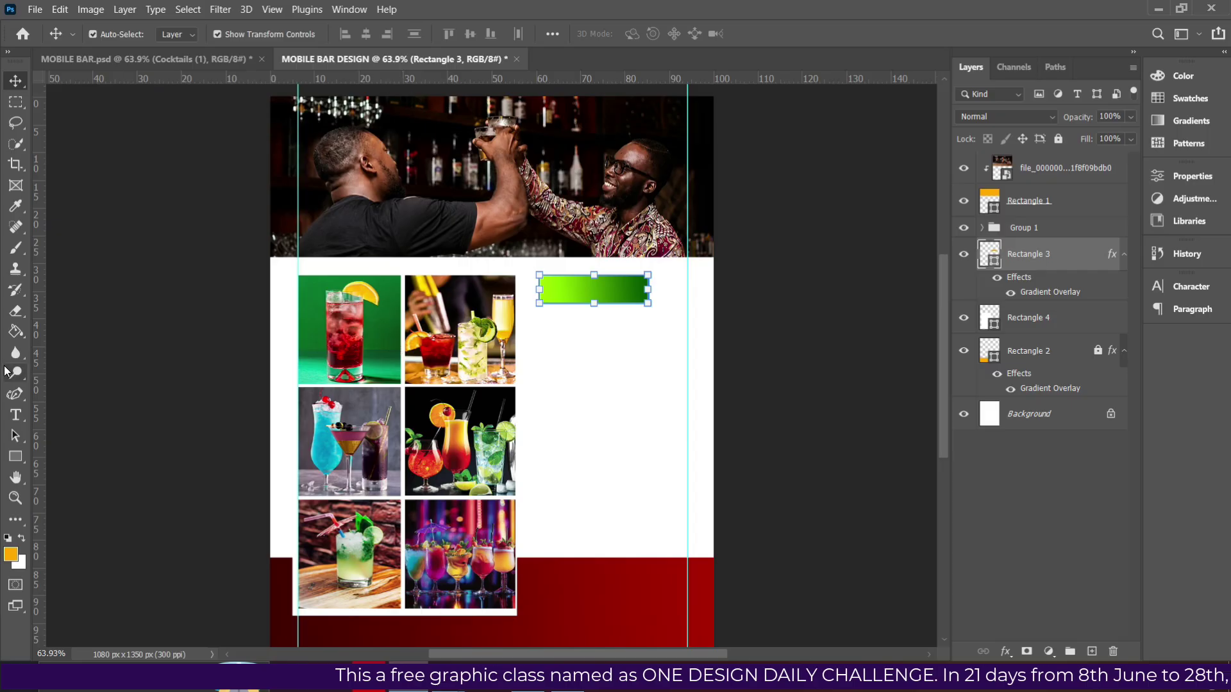
# Pick the Type tool and sample white from the page as the text colour.
pyautogui.click(16, 415)
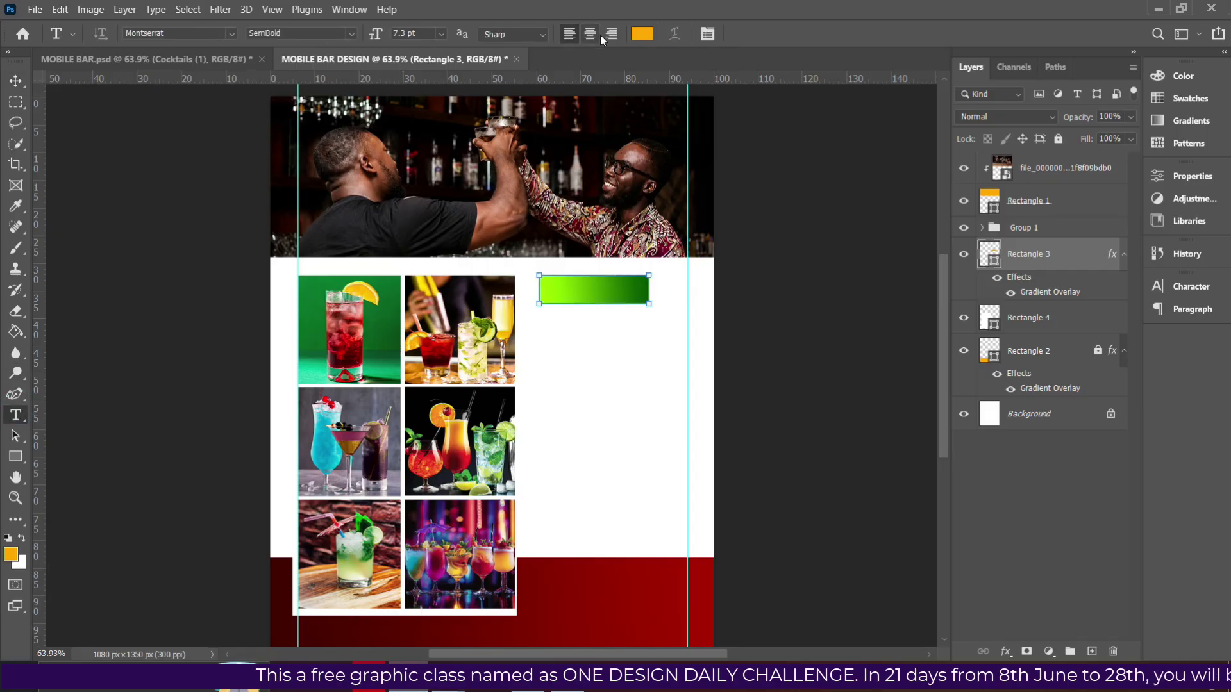
pyautogui.click(641, 34)
pyautogui.click(628, 414)
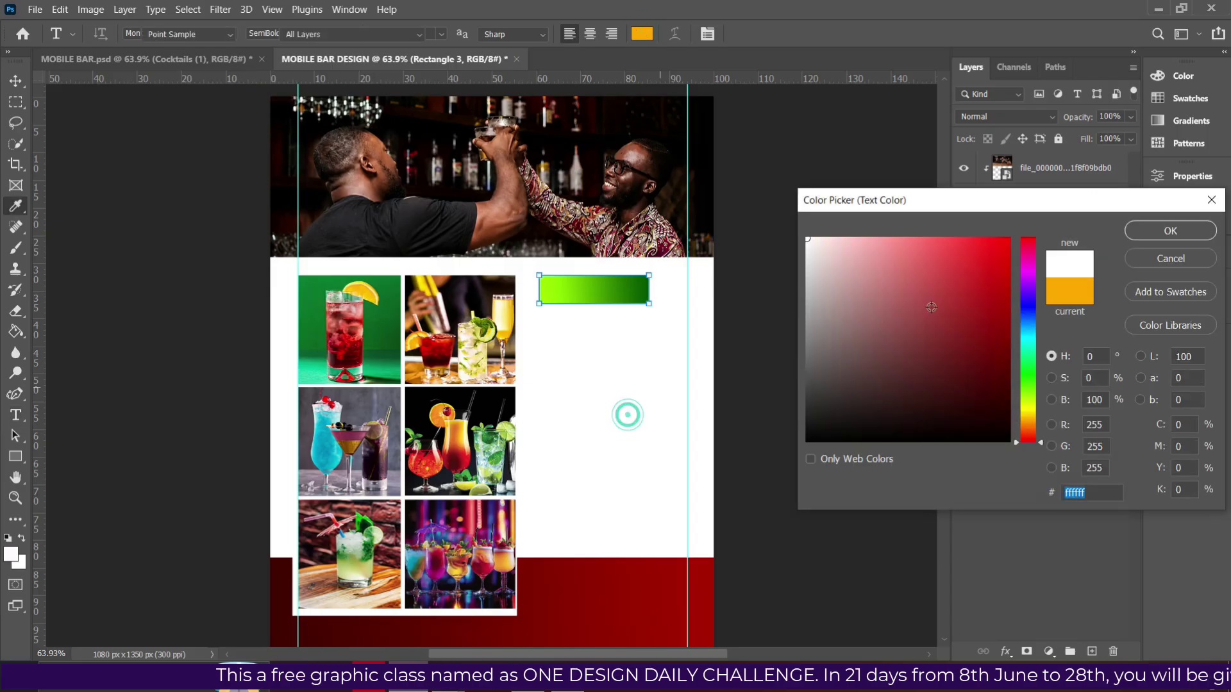
pyautogui.click(1172, 233)
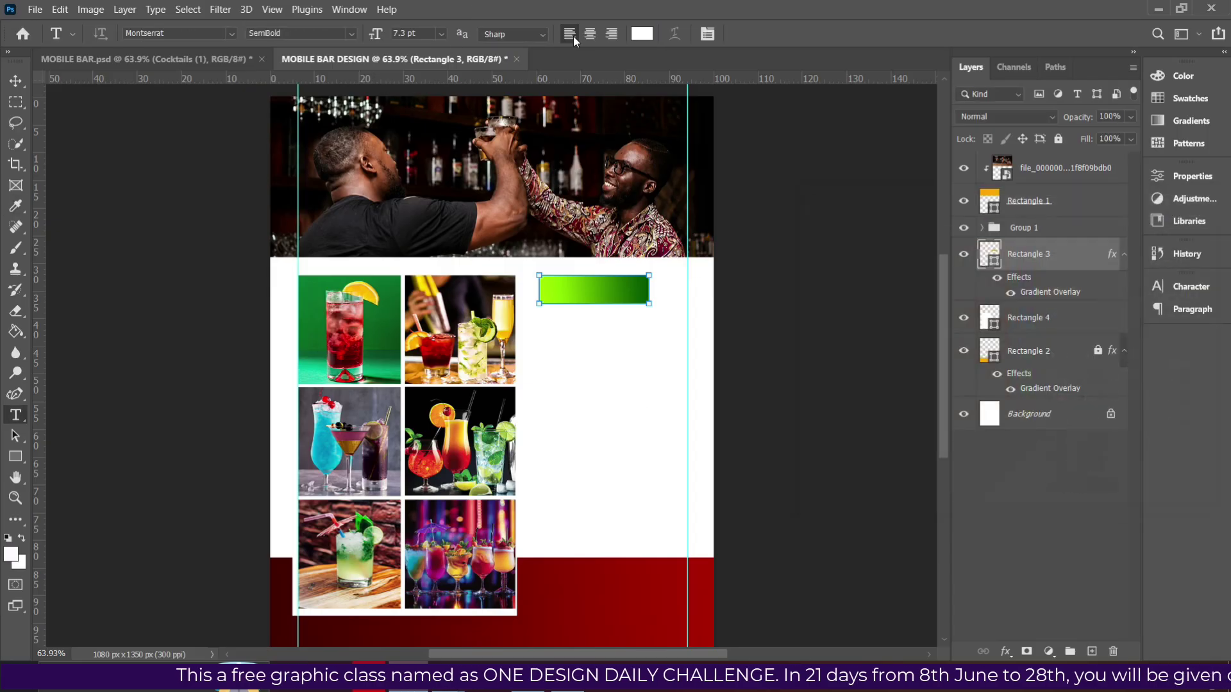
# Float the Character panel and set the font to Bold at 8 pt.
pyautogui.click(1193, 287)
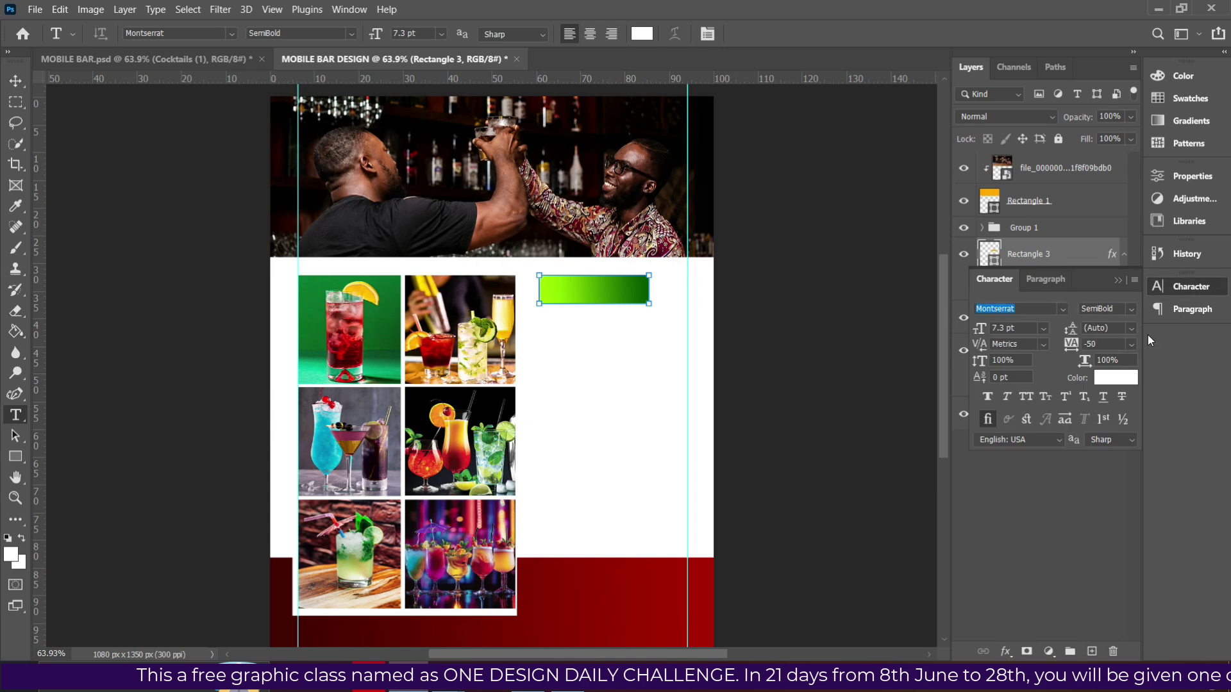
pyautogui.moveTo(1089, 284); pyautogui.dragTo(852, 133)
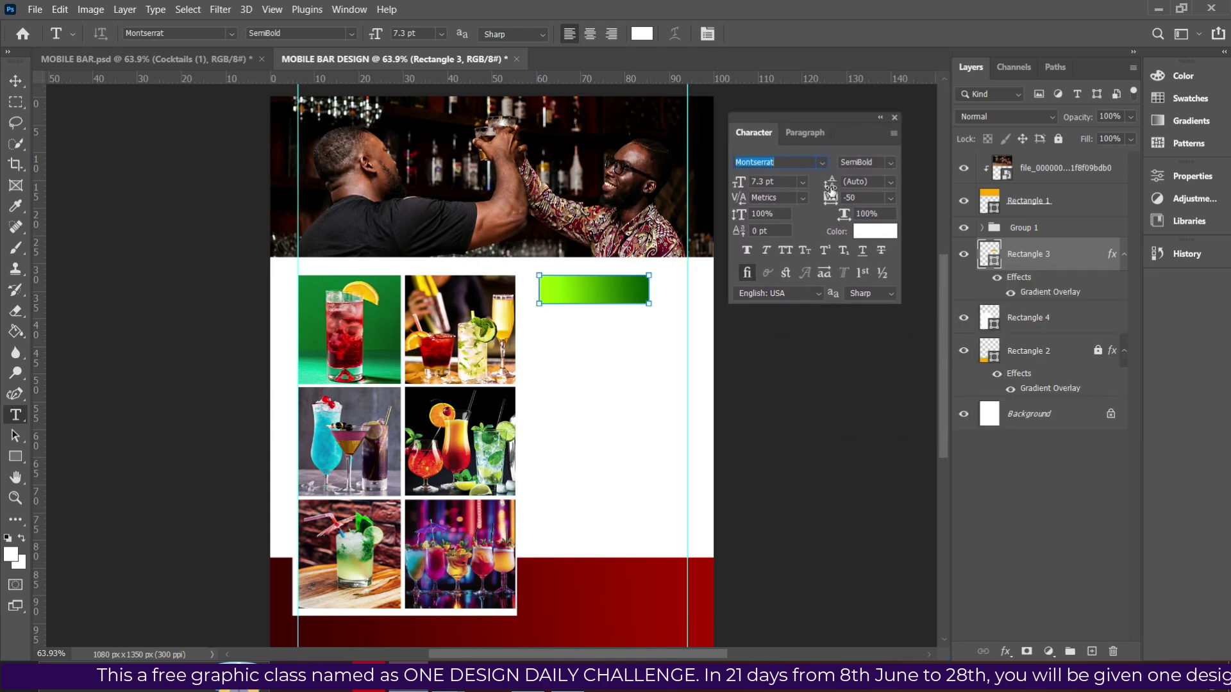
pyautogui.click(889, 164)
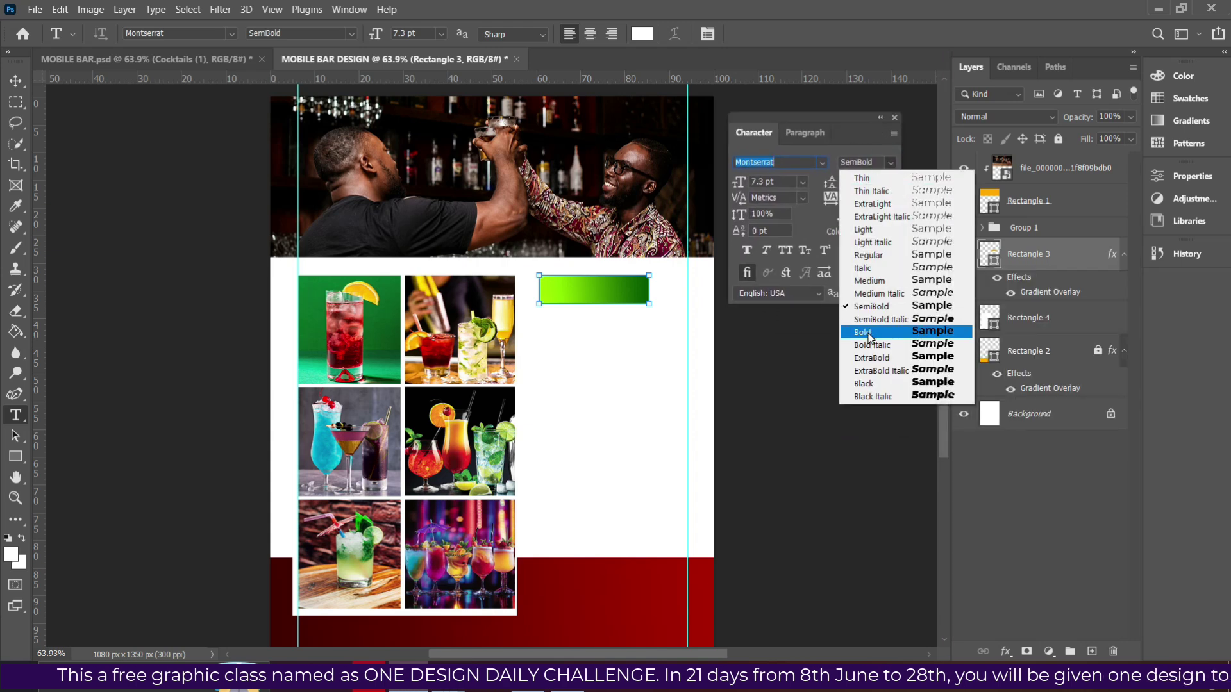
pyautogui.click(862, 337)
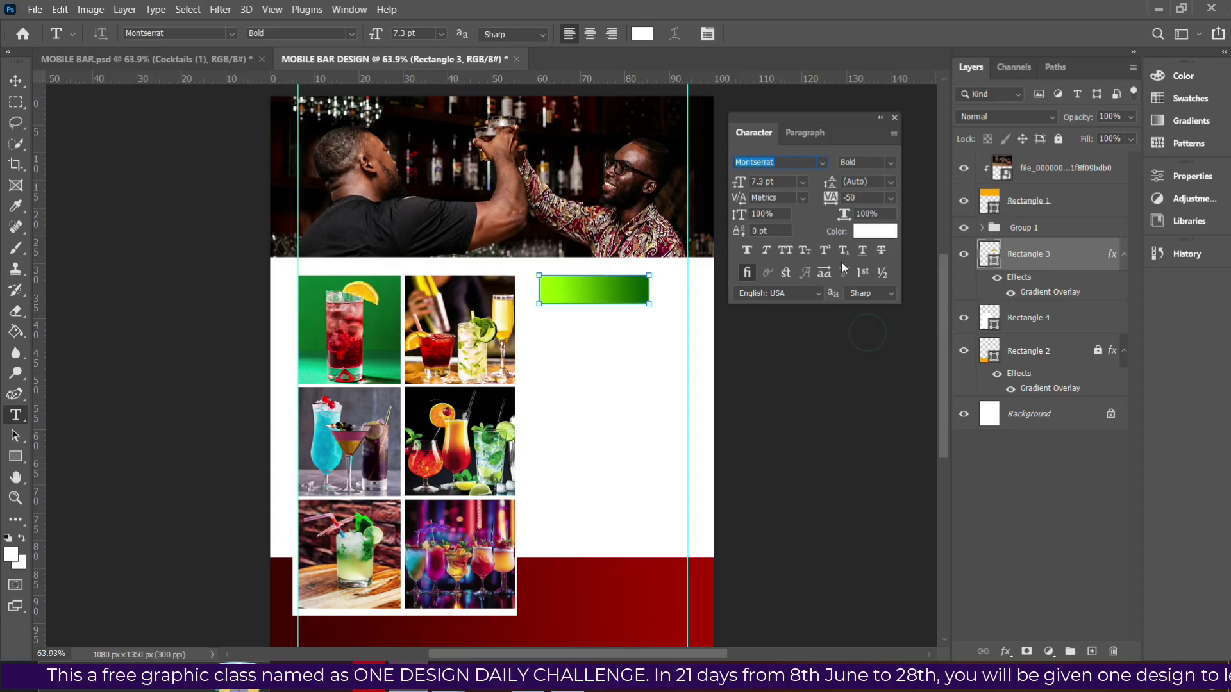
pyautogui.click(803, 183)
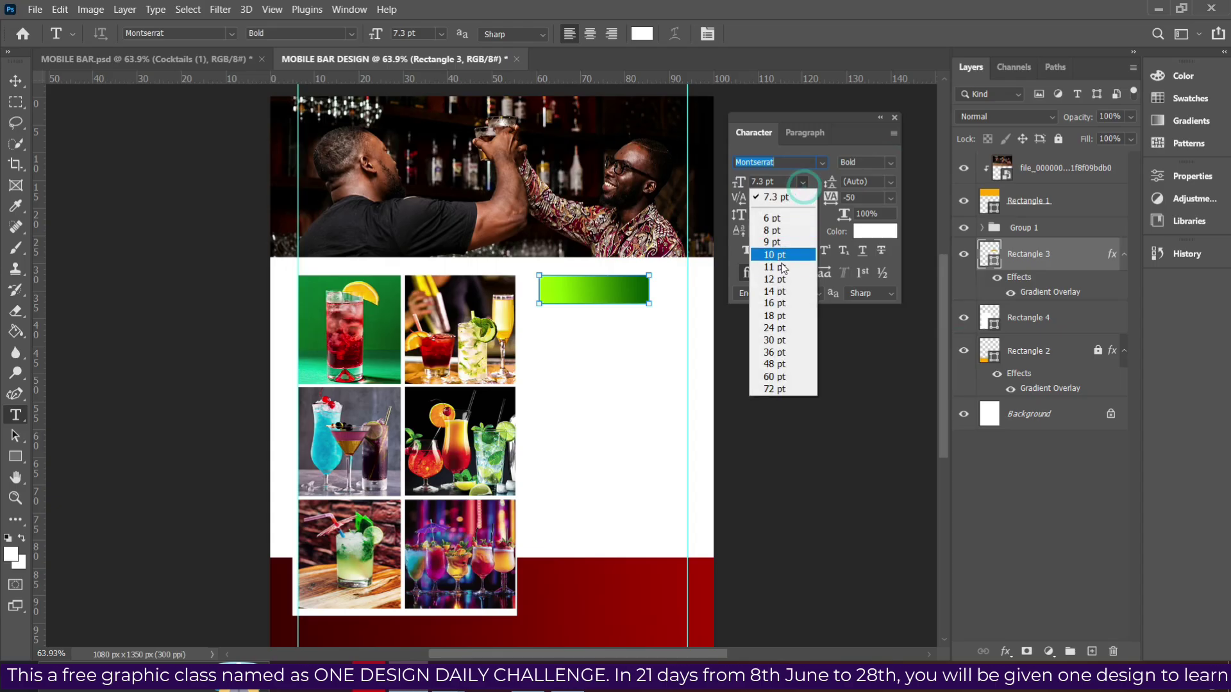
pyautogui.click(775, 230)
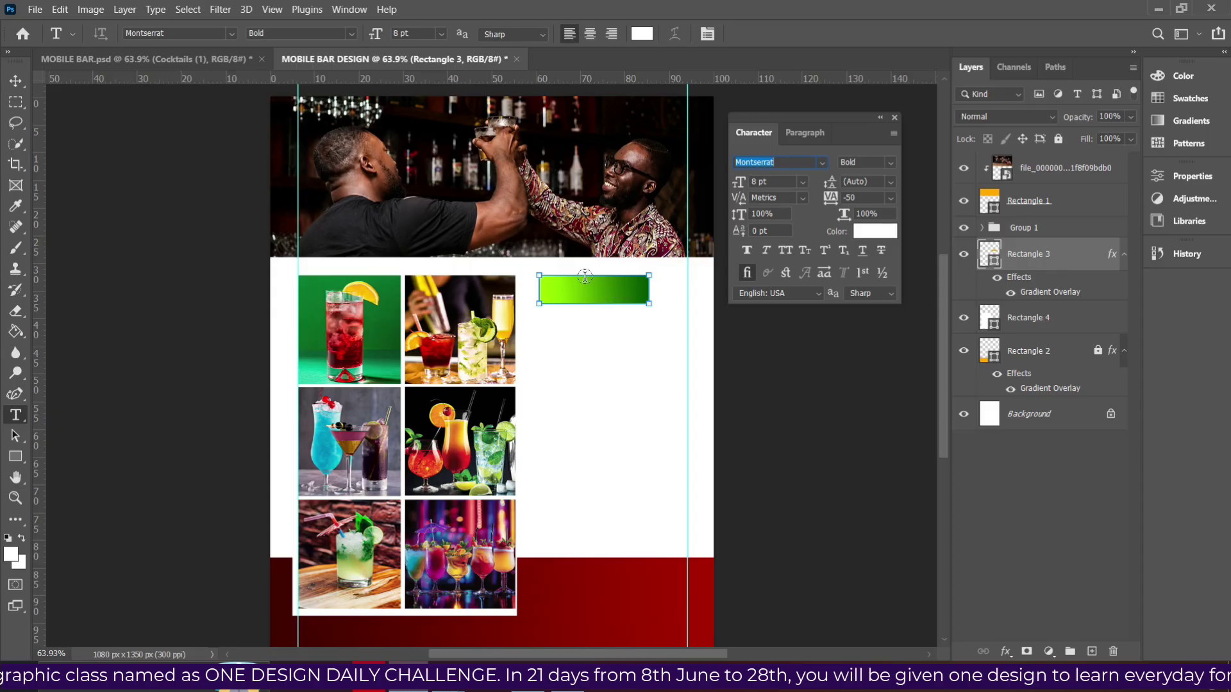
# Type the label text on a new layer and move it into the green bar.
pyautogui.click(564, 363)
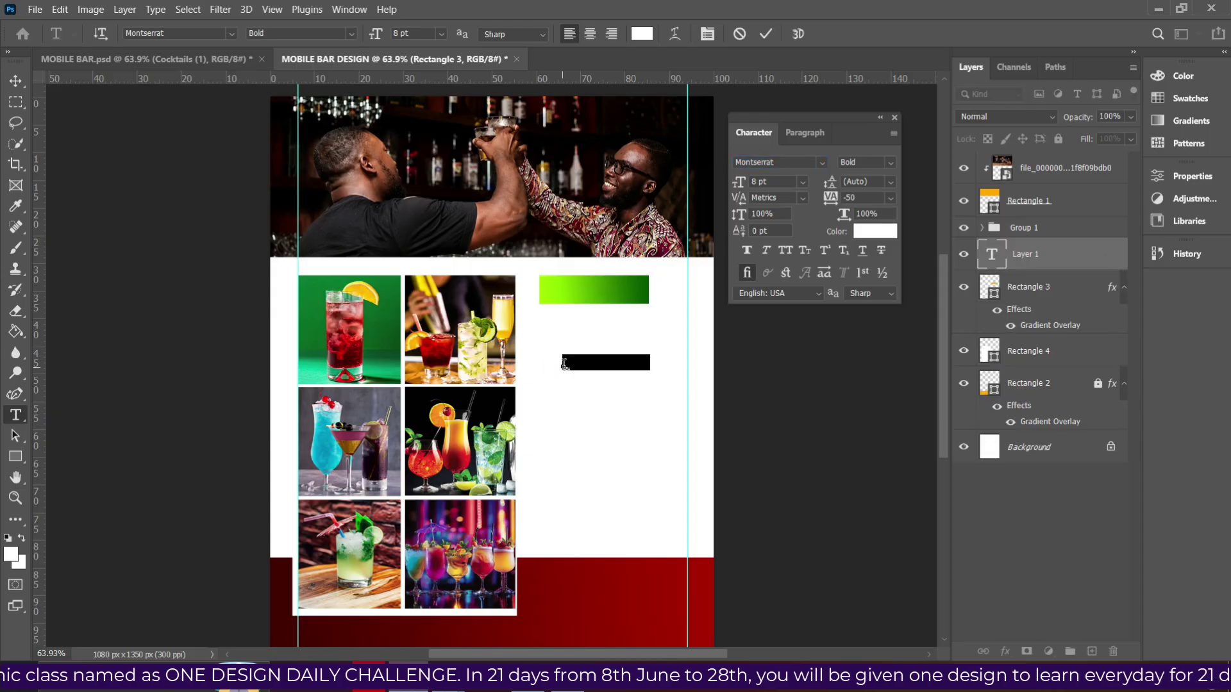
pyautogui.hotkey('ctrl', '+')
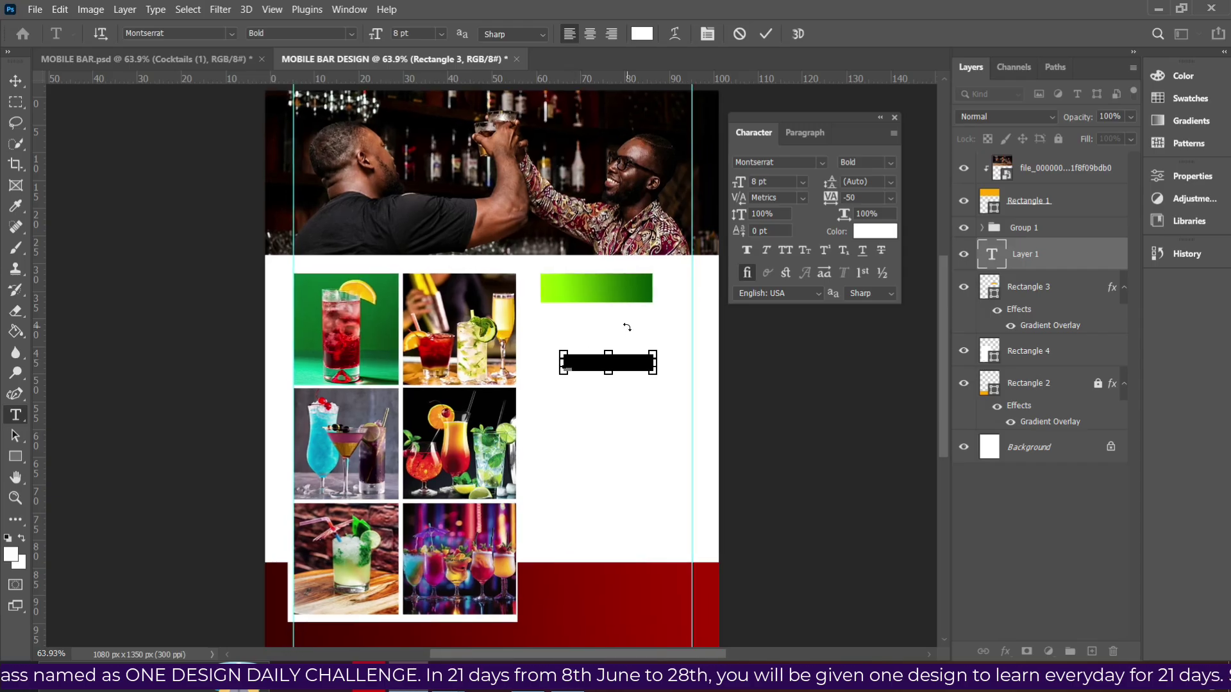
pyautogui.press('BackSpace')
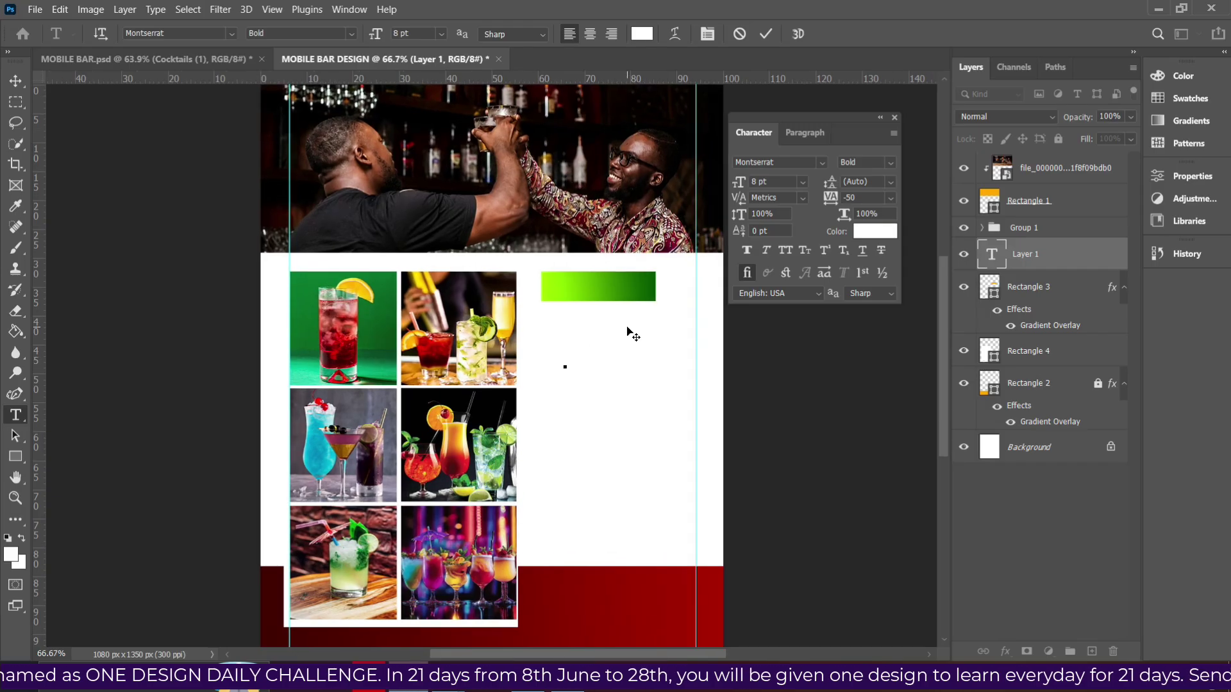
pyautogui.hotkey('ctrl', 'v')
pyautogui.hotkey('ctrl', '+')
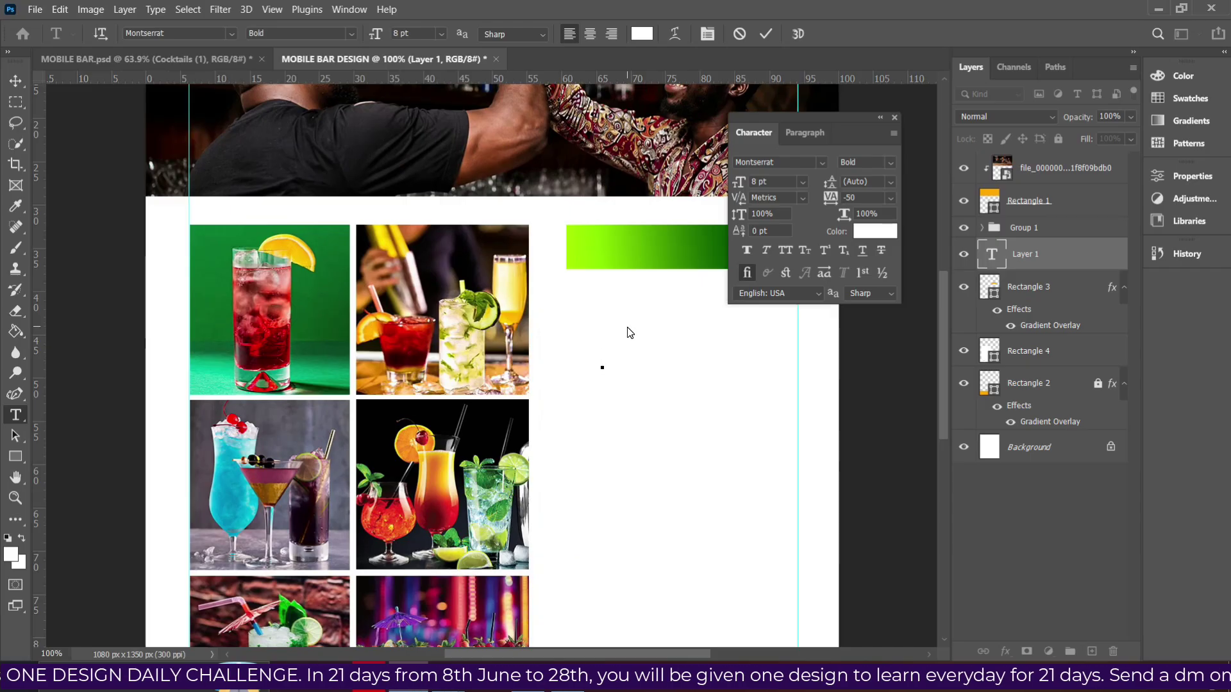
pyautogui.write('K')
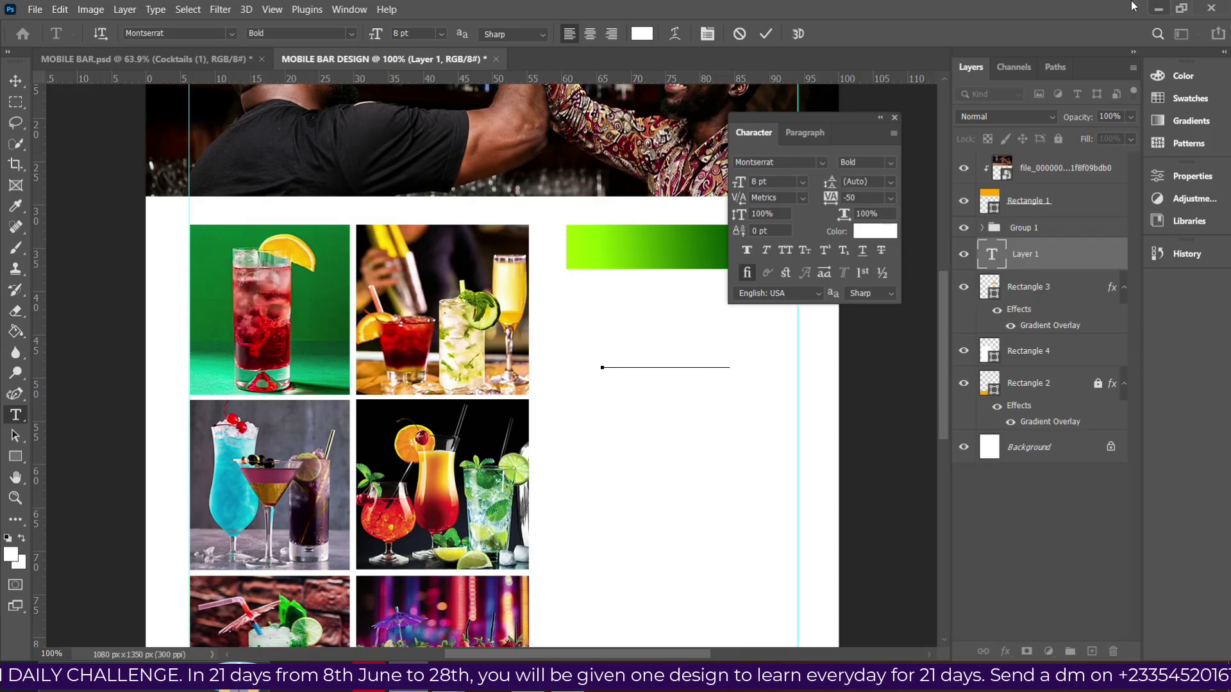
pyautogui.click(767, 34)
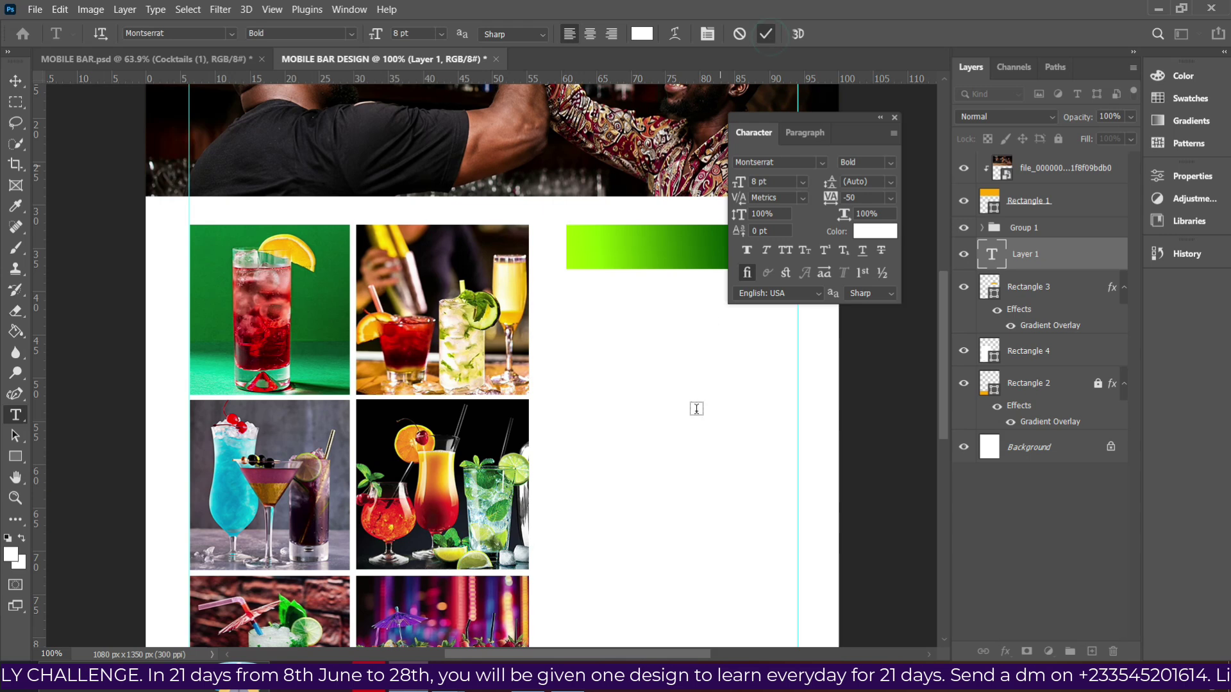
pyautogui.press('v')
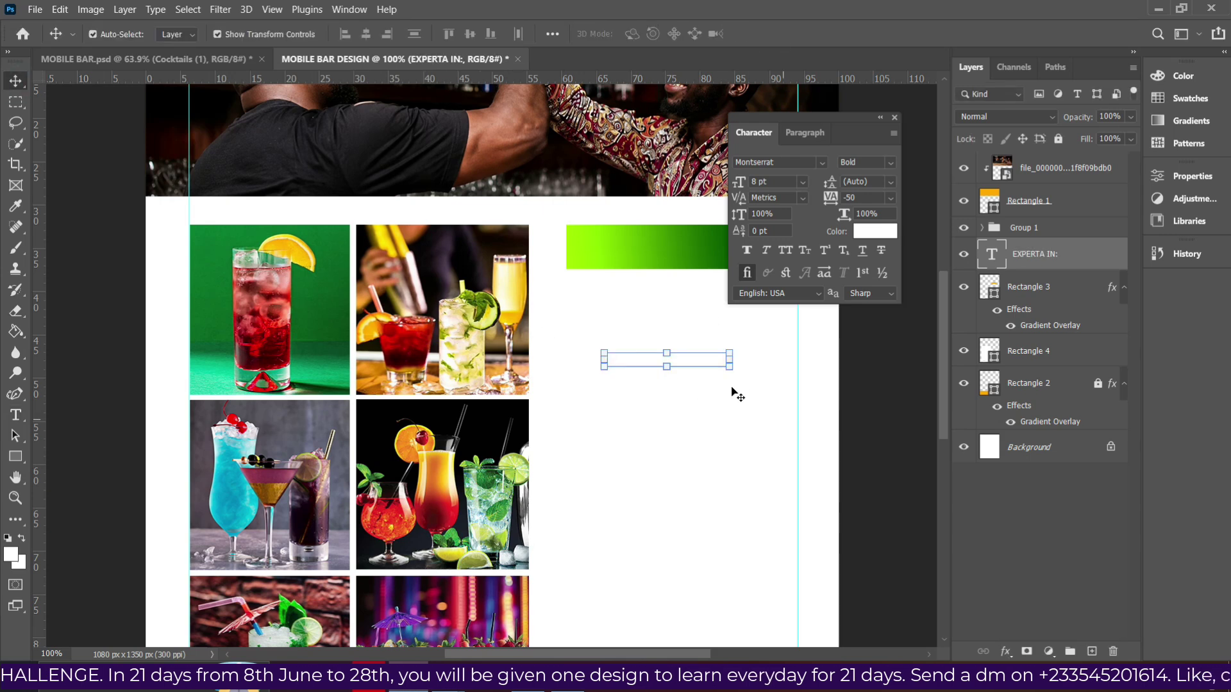
pyautogui.moveTo(703, 364); pyautogui.dragTo(679, 255)
# Delete the stray A so the label reads EXPERT IN:.
pyautogui.press('t')
pyautogui.press('Return')
pyautogui.press('Delete')
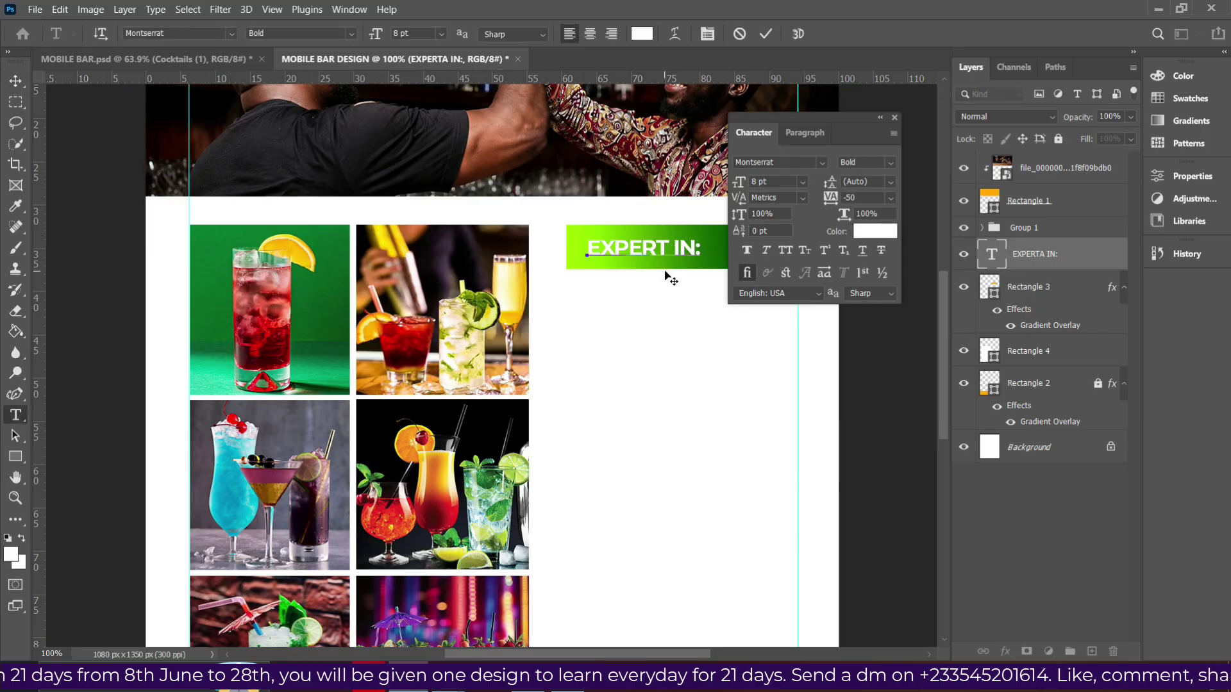
pyautogui.click(767, 34)
pyautogui.press('v')
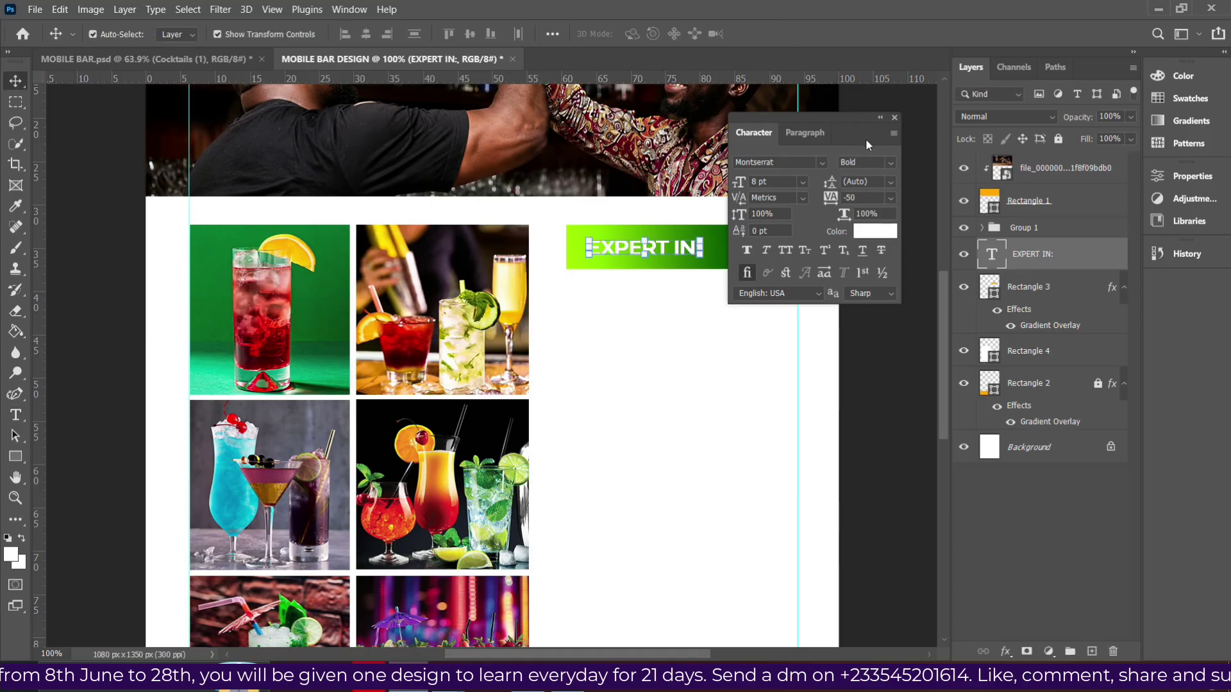
# Narrow the green bar rectangle from 267 to 250 px wide.
pyautogui.moveTo(865, 138); pyautogui.dragTo(903, 172)
pyautogui.click(725, 250)
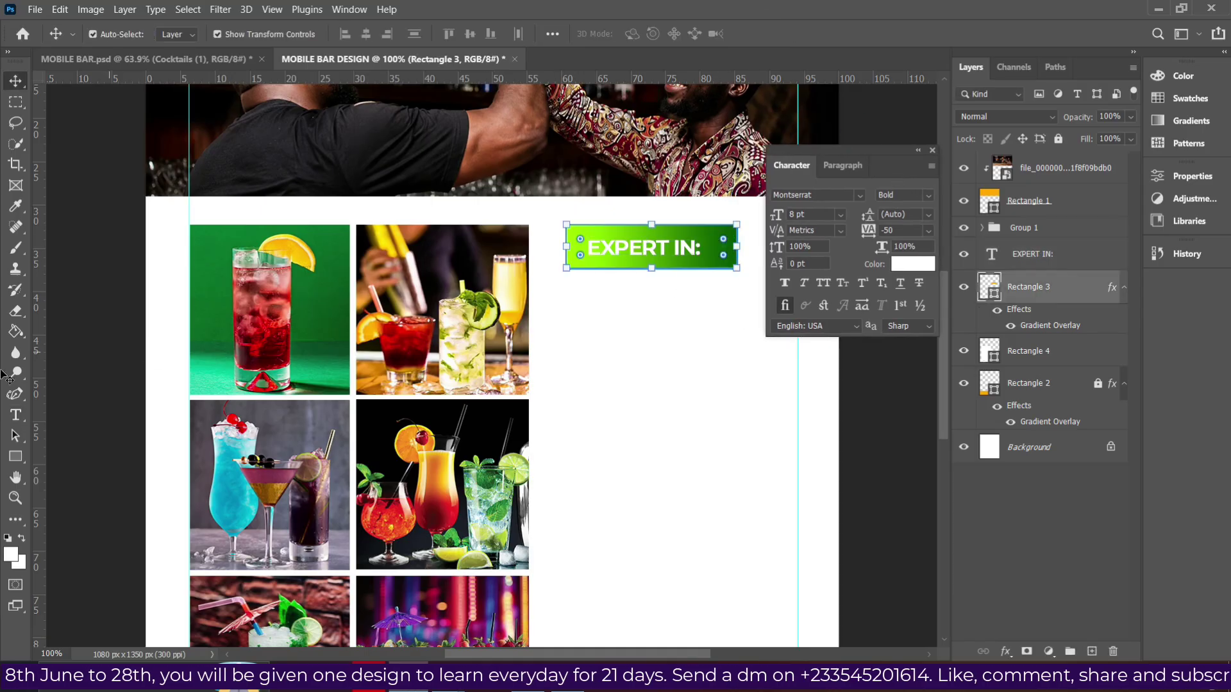
pyautogui.click(15, 457)
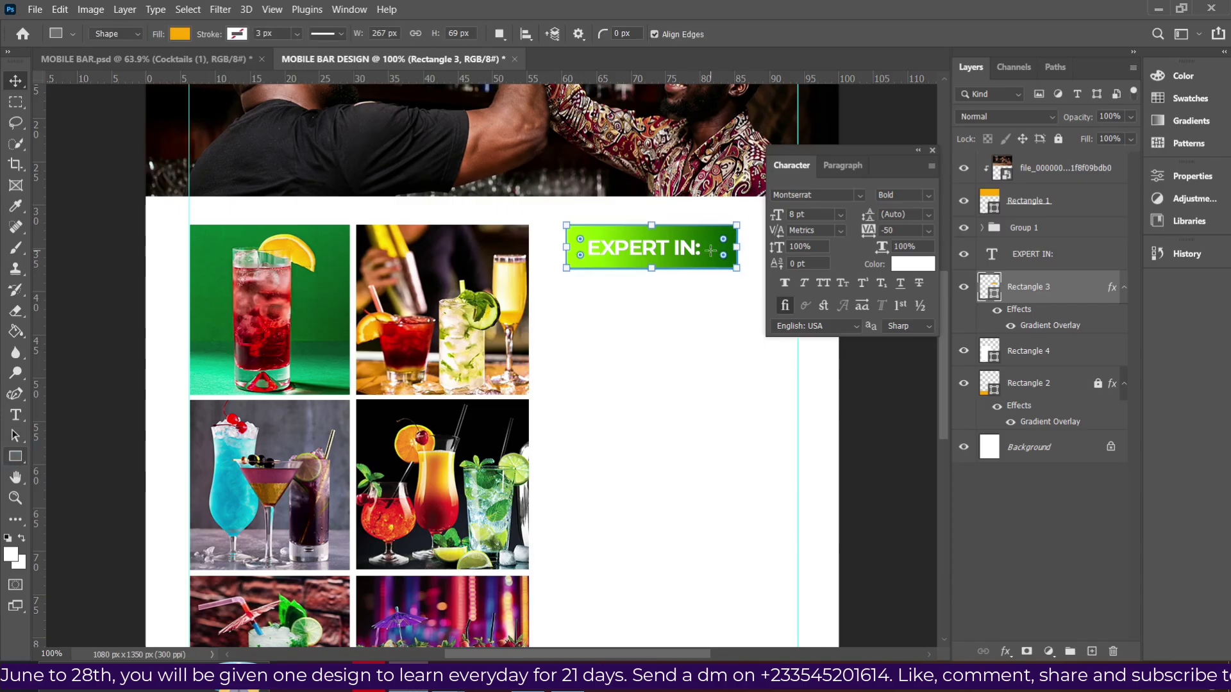
pyautogui.moveTo(736, 247); pyautogui.dragTo(725, 247)
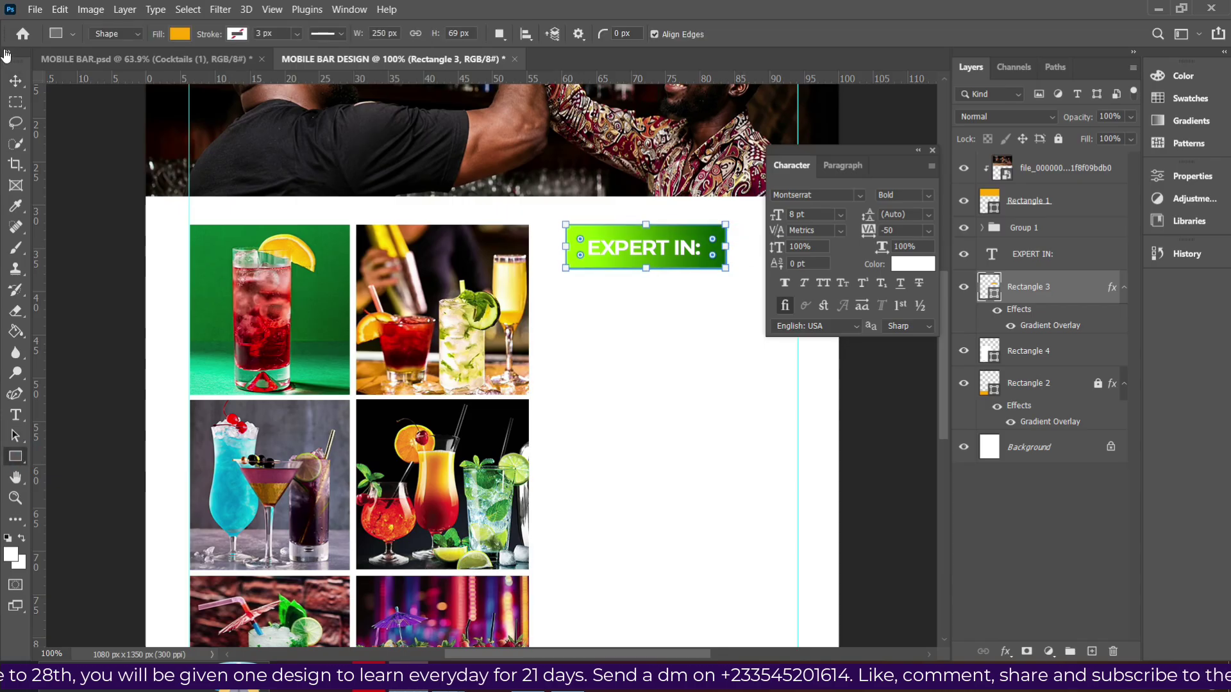
pyautogui.click(15, 81)
# Enlarge EXPERT IN: to 10 pt and nudge it left inside the green bar.
pyautogui.click(616, 252)
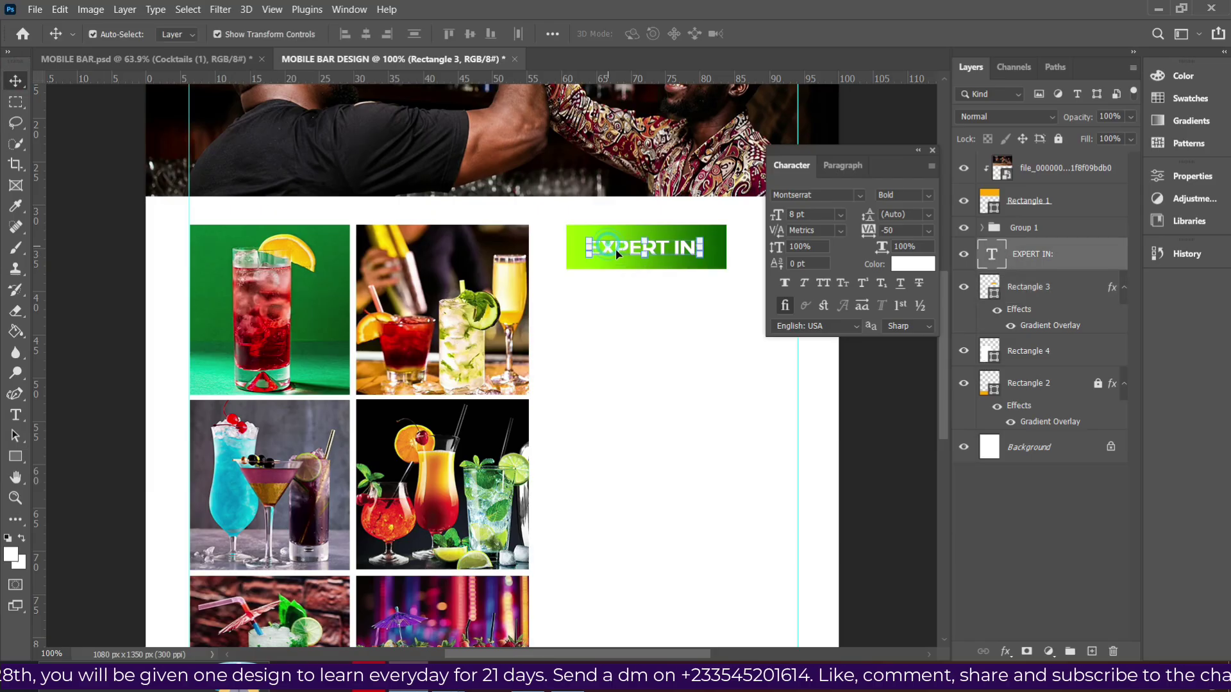
pyautogui.click(841, 215)
pyautogui.click(807, 289)
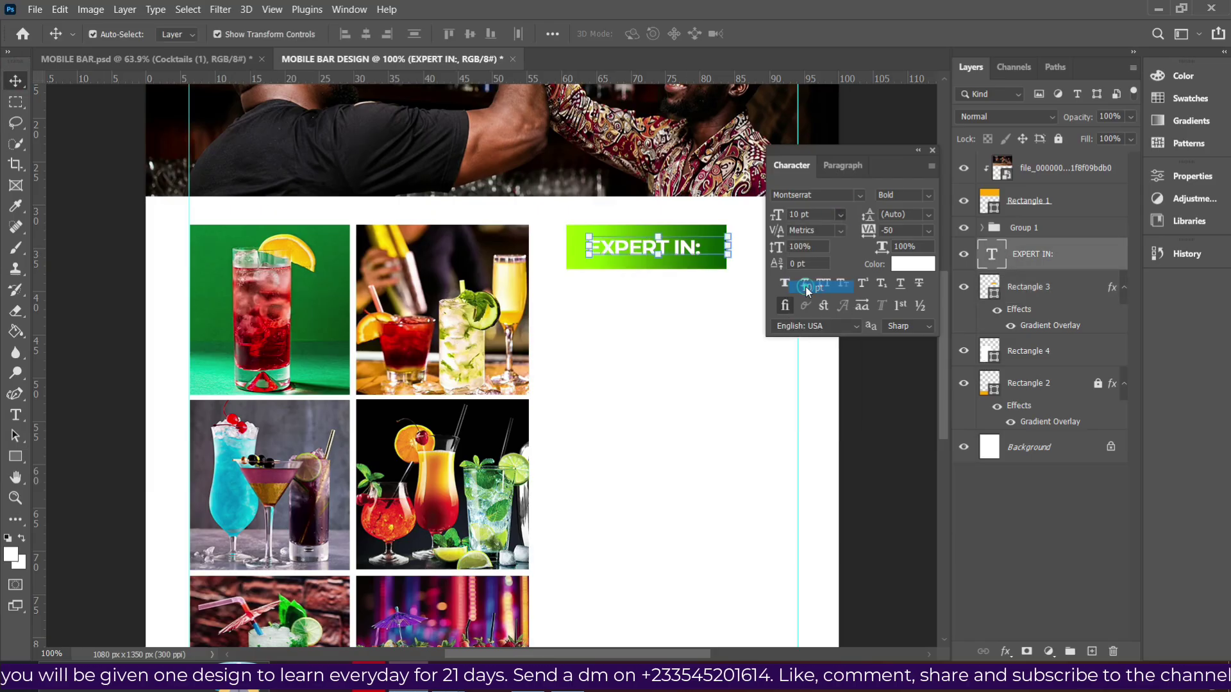
pyautogui.moveTo(700, 253); pyautogui.dragTo(687, 250)
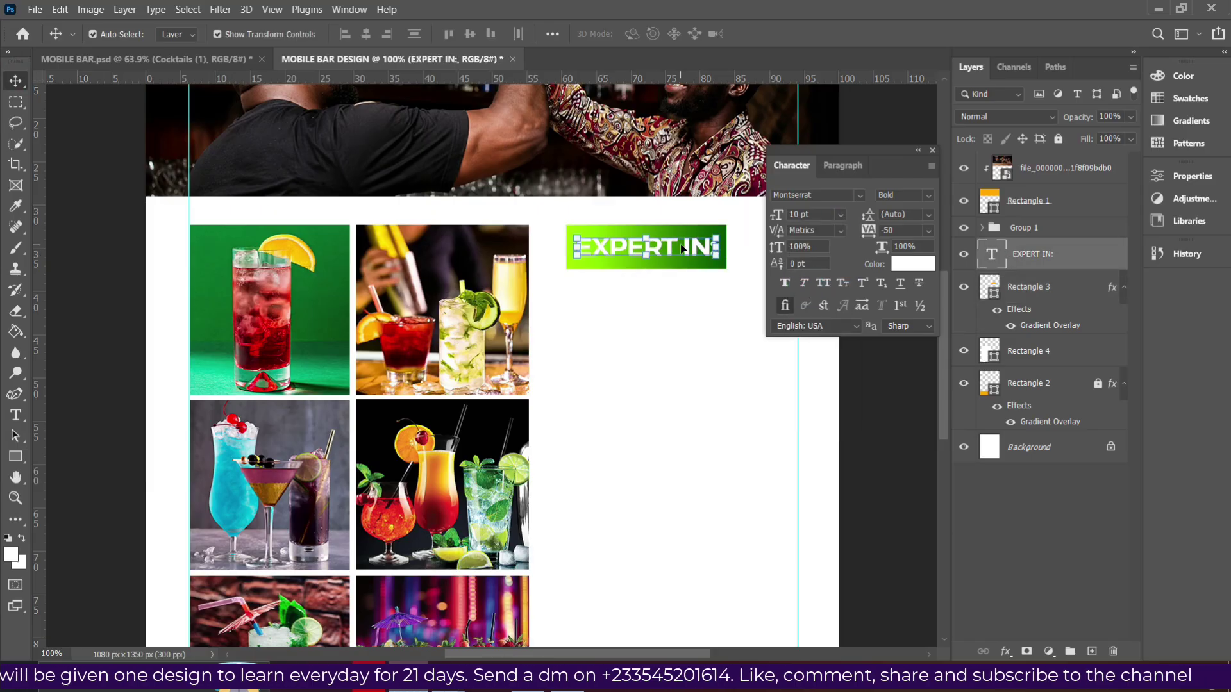
pyautogui.scroll(-1, 687, 250)
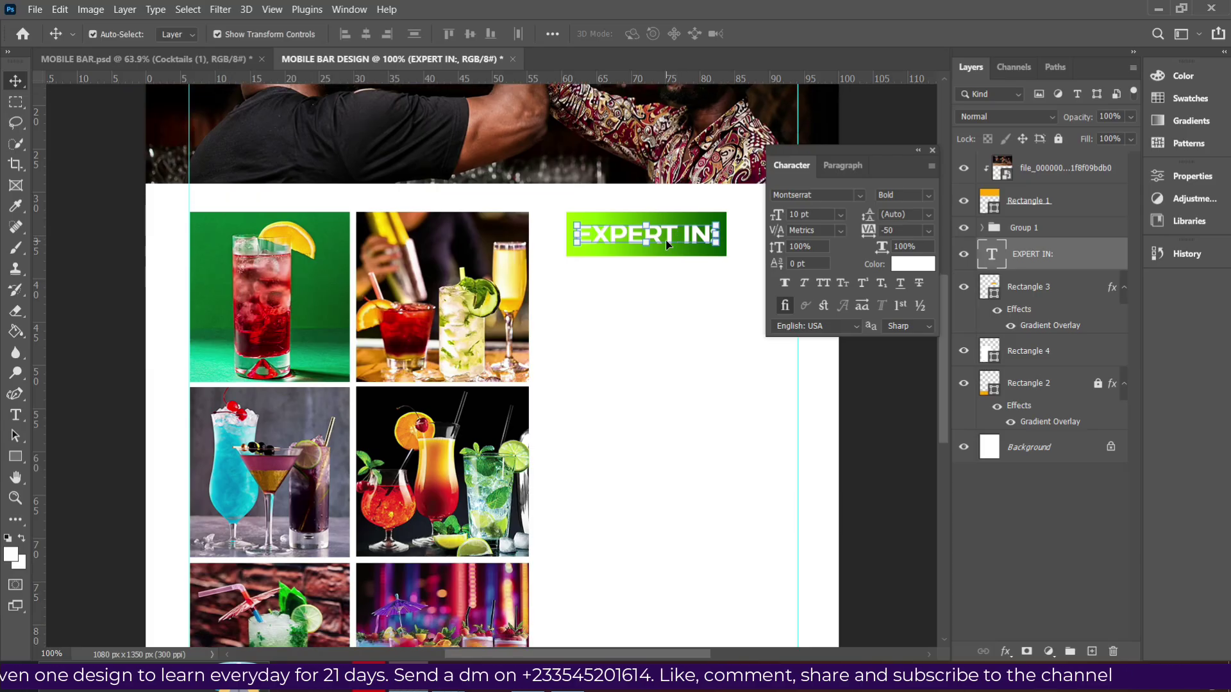
# Duplicate EXPERT IN:, colour the copy 000000 at 6 pt, and place it under the banner.
pyautogui.keyDown('alt'); pyautogui.moveTo(665, 241); pyautogui.dragTo(674, 300); pyautogui.keyUp('alt')
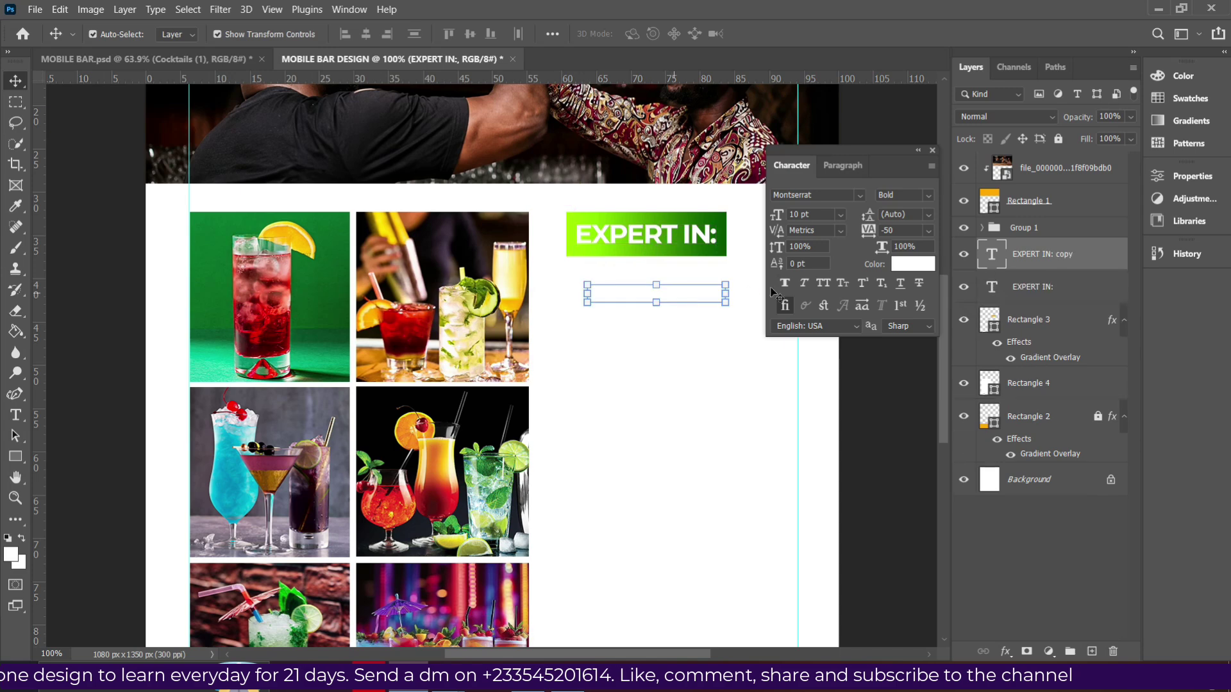
pyautogui.click(890, 270)
pyautogui.write('000000')
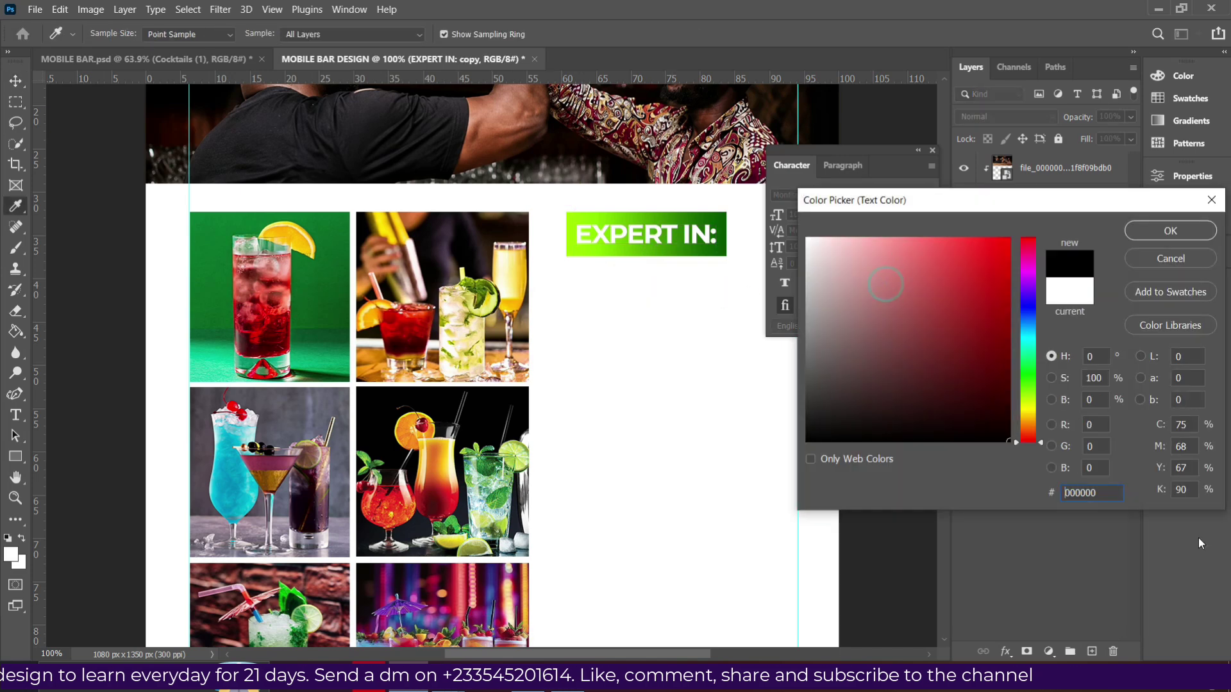
pyautogui.click(1185, 233)
pyautogui.click(837, 213)
pyautogui.click(809, 263)
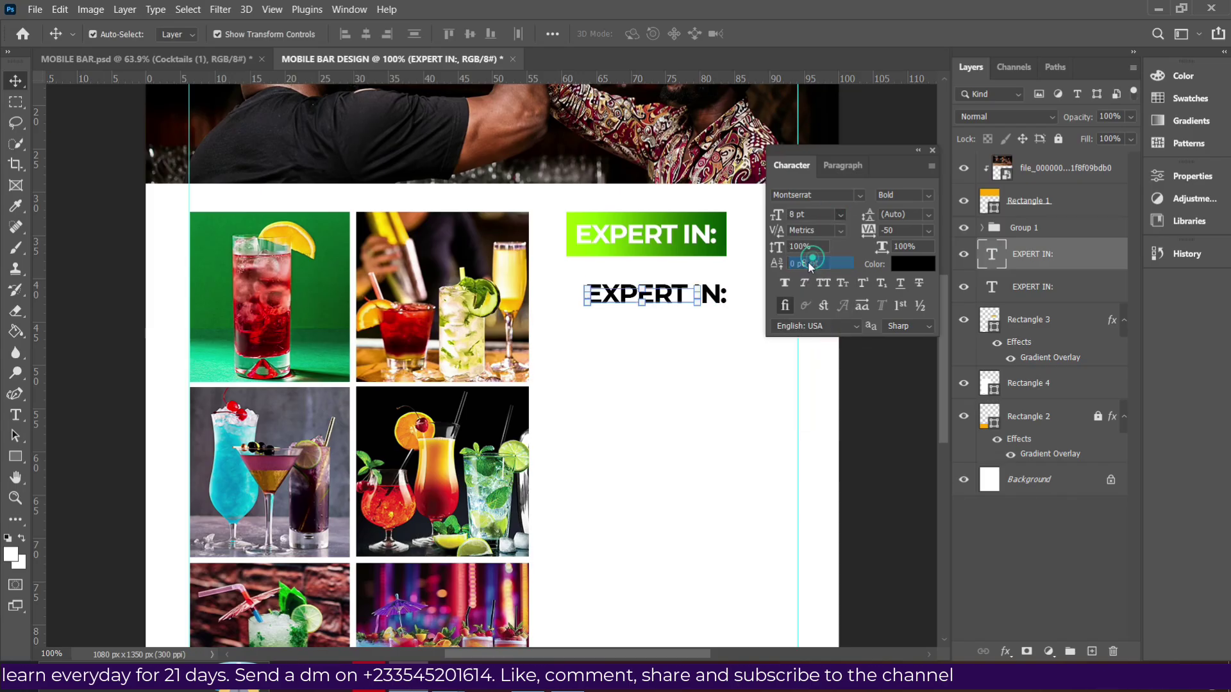
pyautogui.click(818, 214)
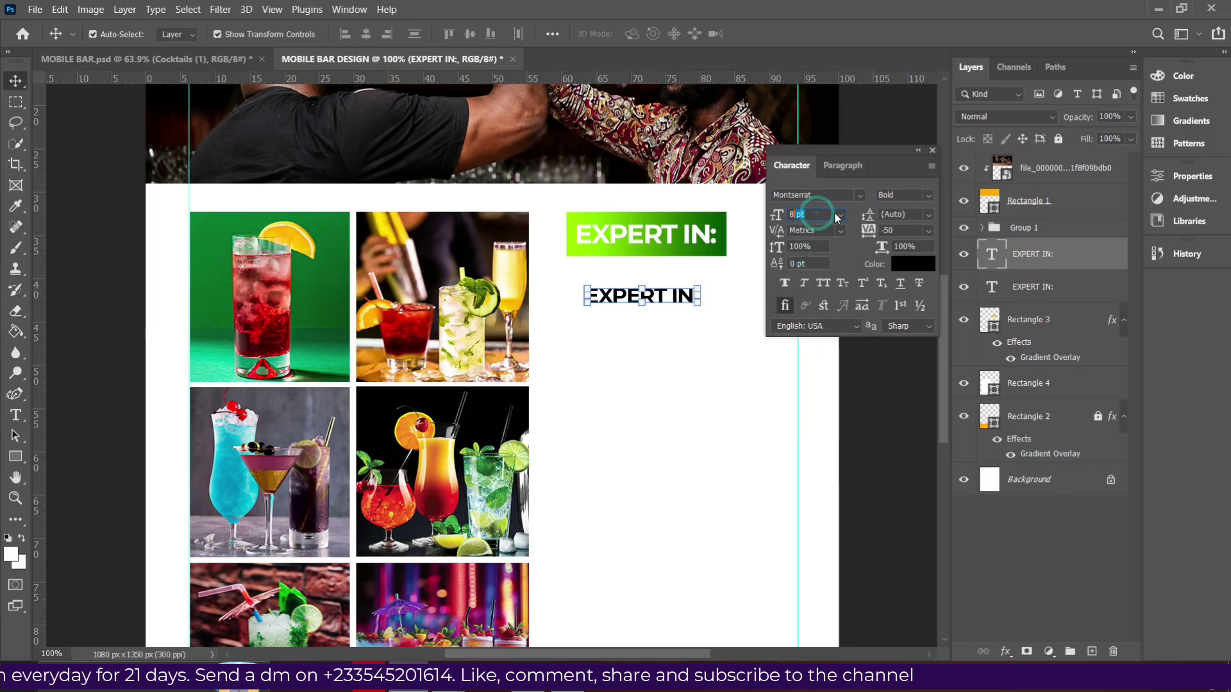
pyautogui.click(840, 216)
pyautogui.click(811, 185)
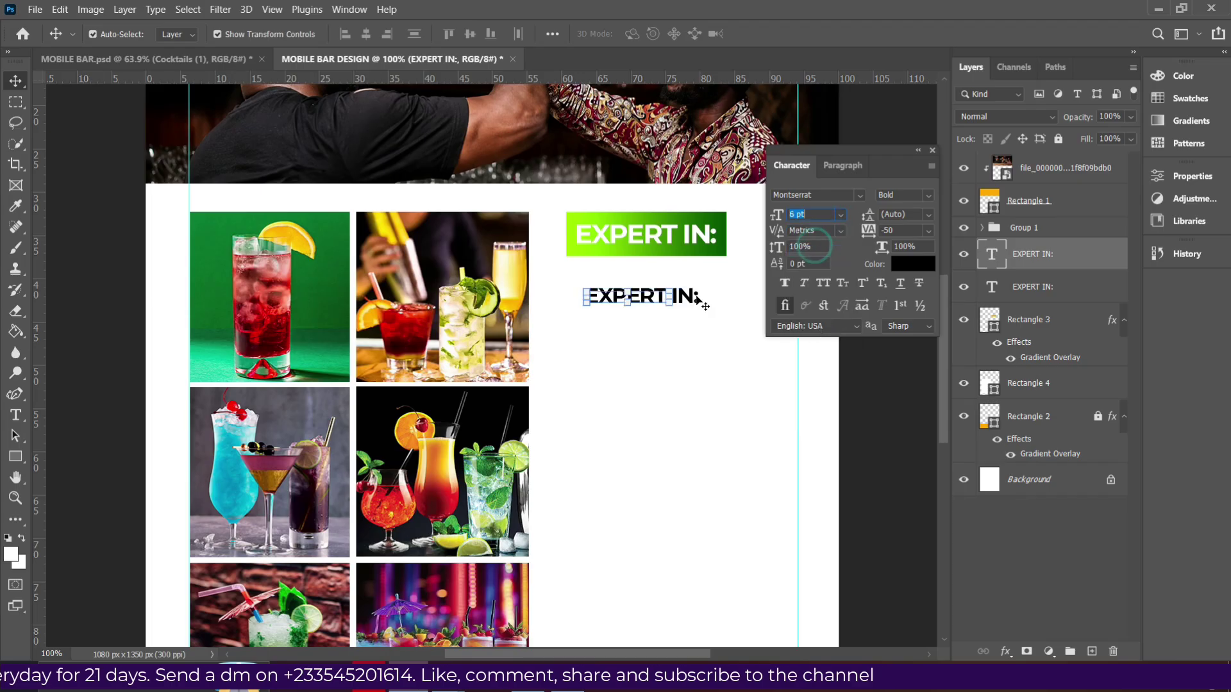
pyautogui.moveTo(658, 296); pyautogui.dragTo(646, 274)
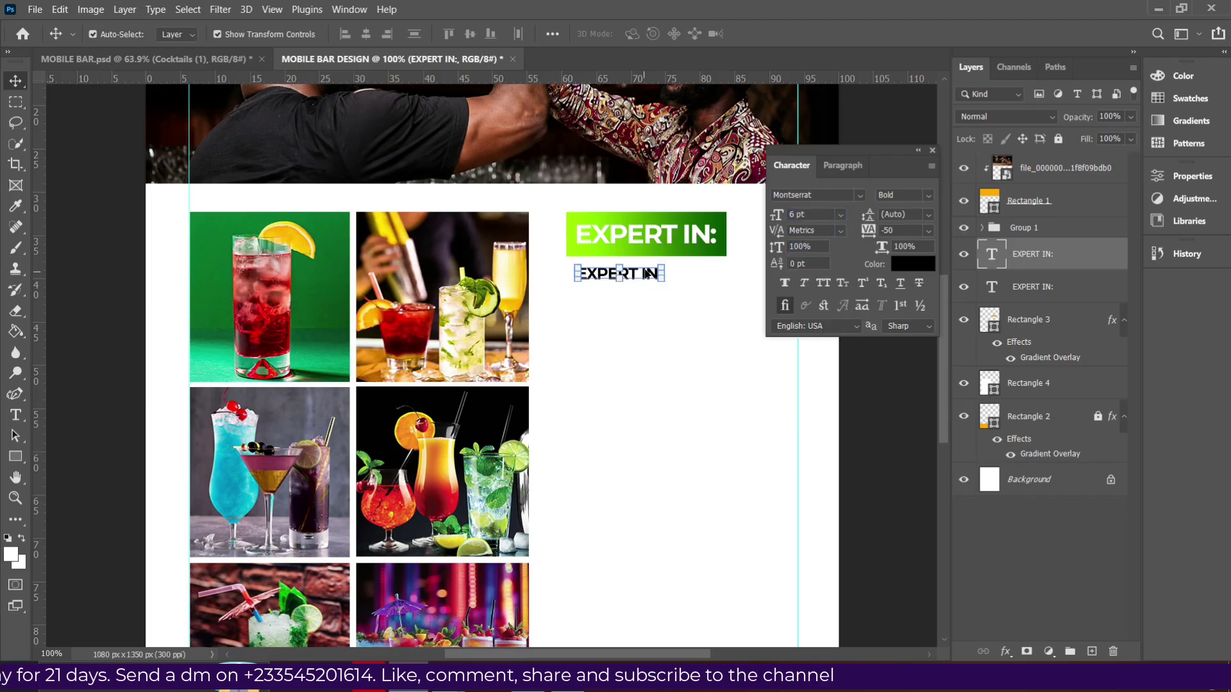
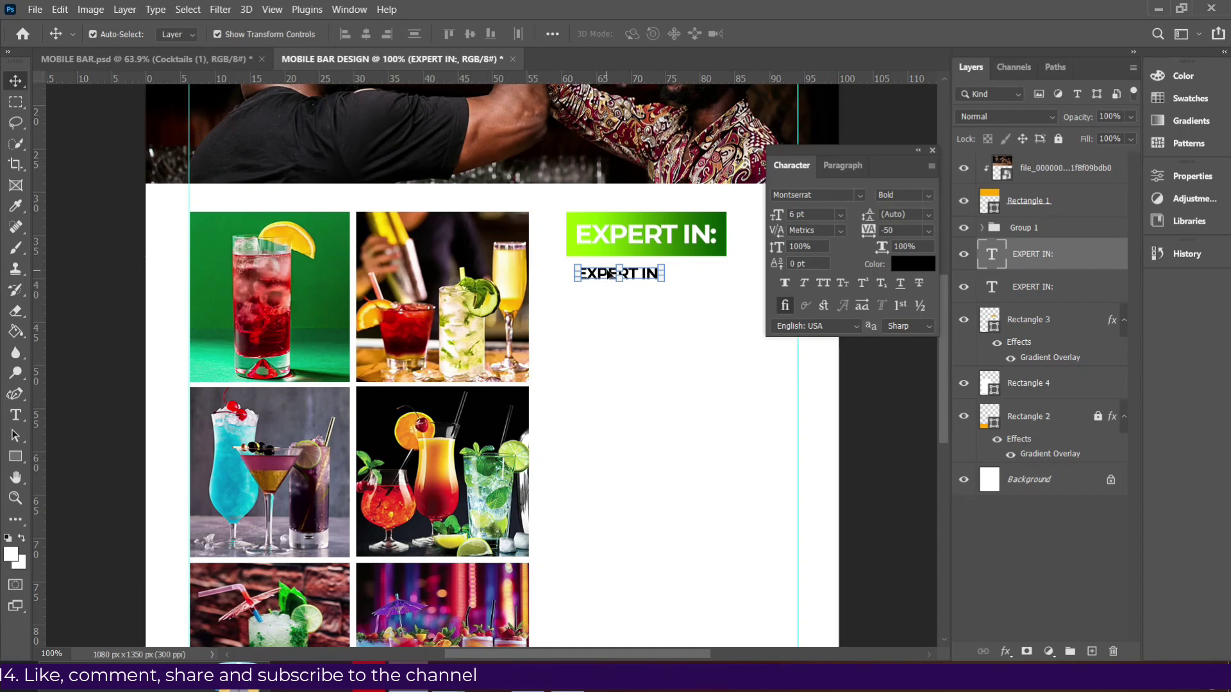
# Replace the copied line with the list Mocktails, Cocktails, Smoothies, Fresh Juices, Cafe, Ice, Milo & Tea, Ice Coffee, Milk Shakes.
pyautogui.tripleClick(617, 273)
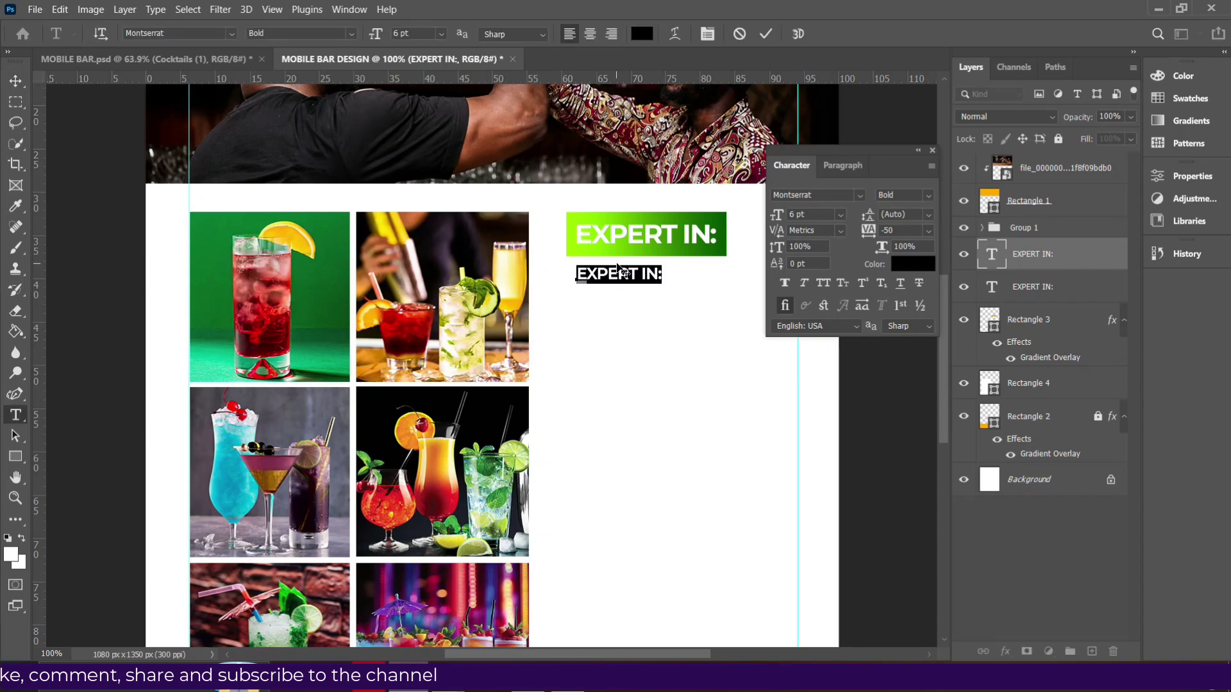
pyautogui.write('M')
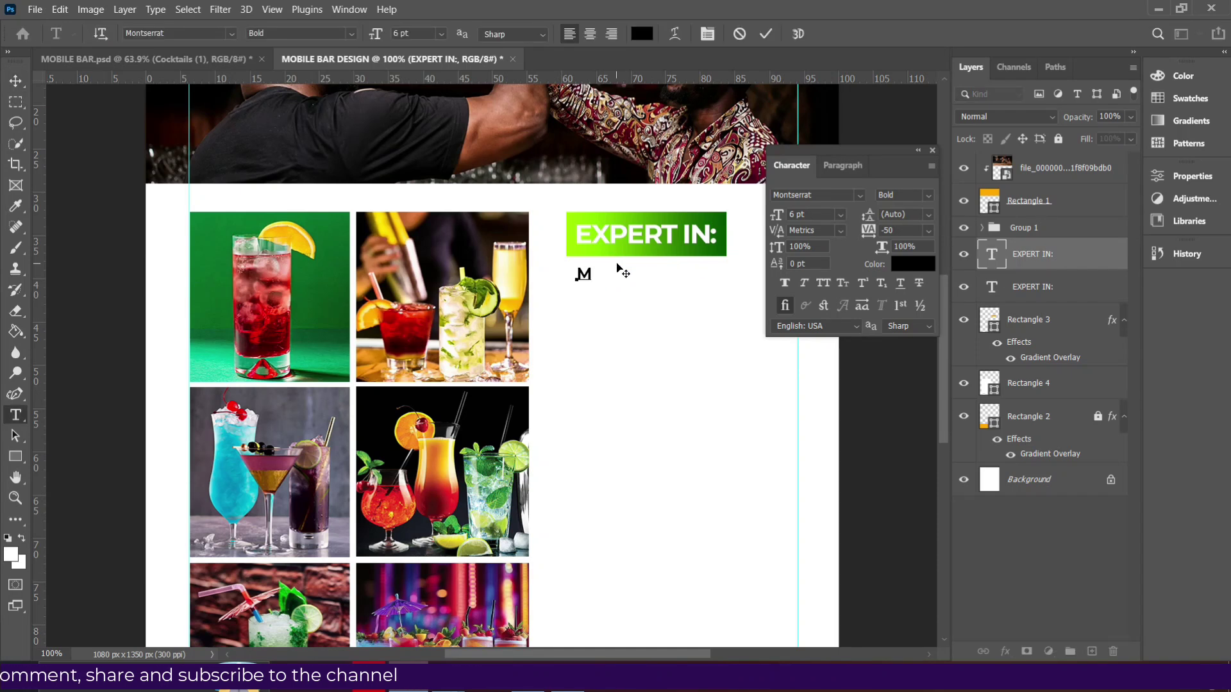
pyautogui.write('ock')
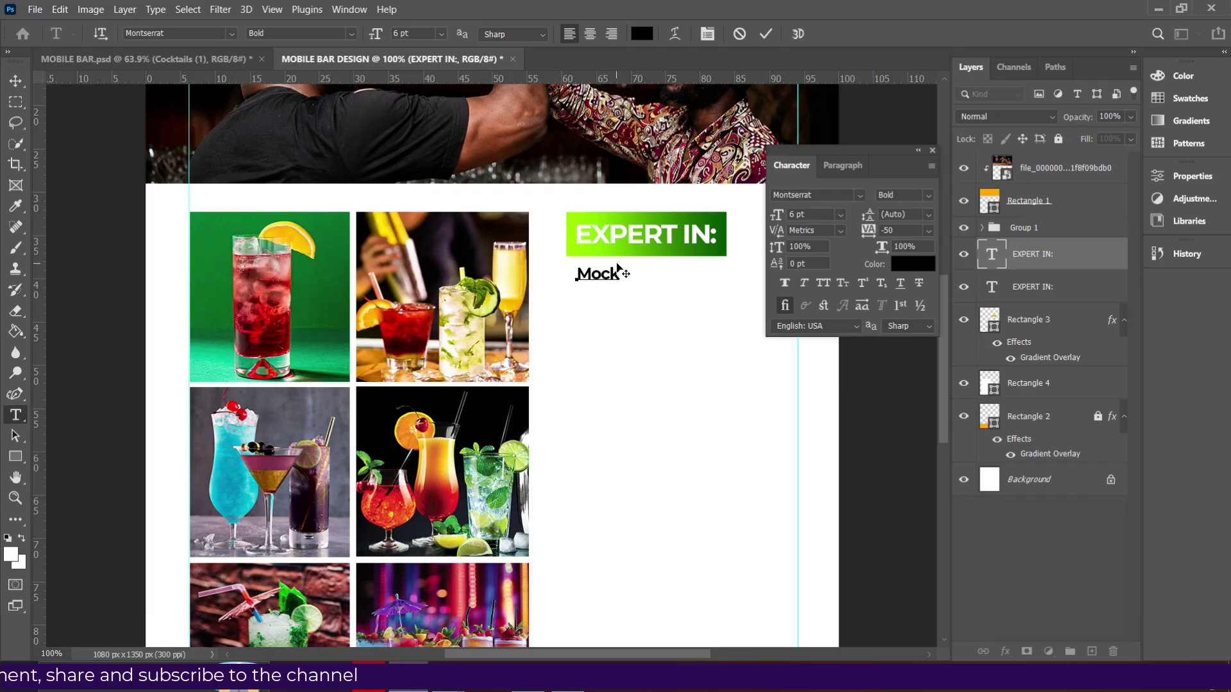
pyautogui.write('tails')
pyautogui.press('Return')
pyautogui.write('Cocktails')
pyautogui.press('Return')
pyautogui.write('Smoothies')
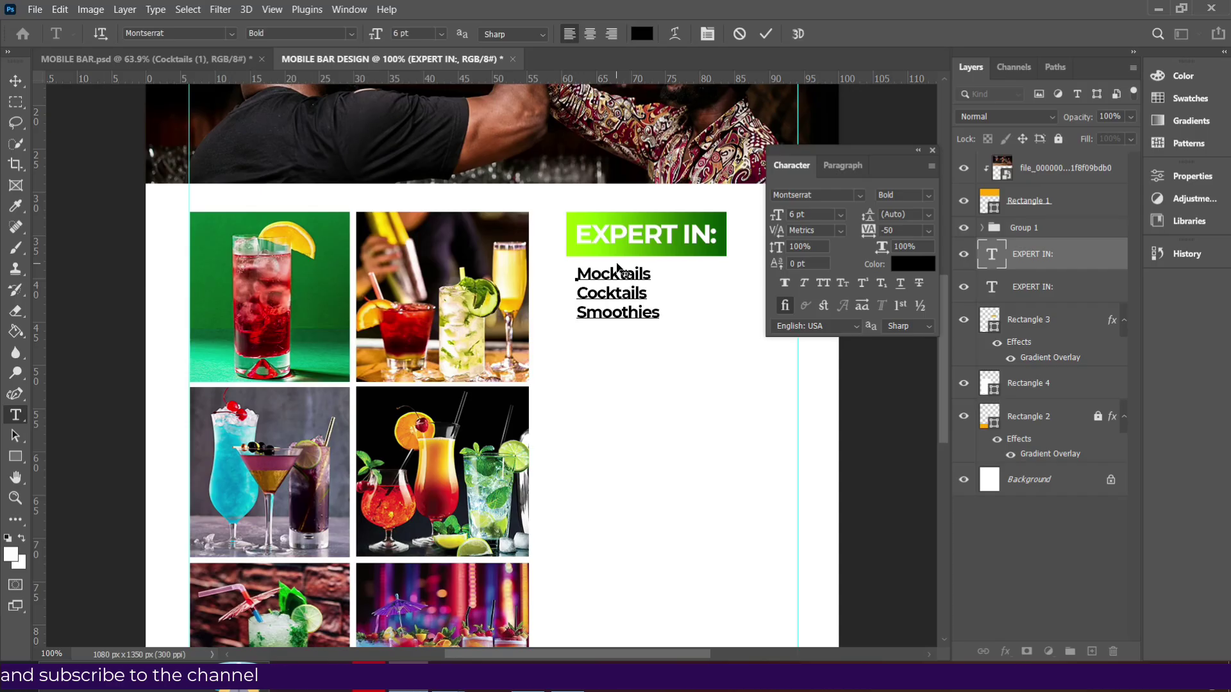
pyautogui.press('Return')
pyautogui.write('F')
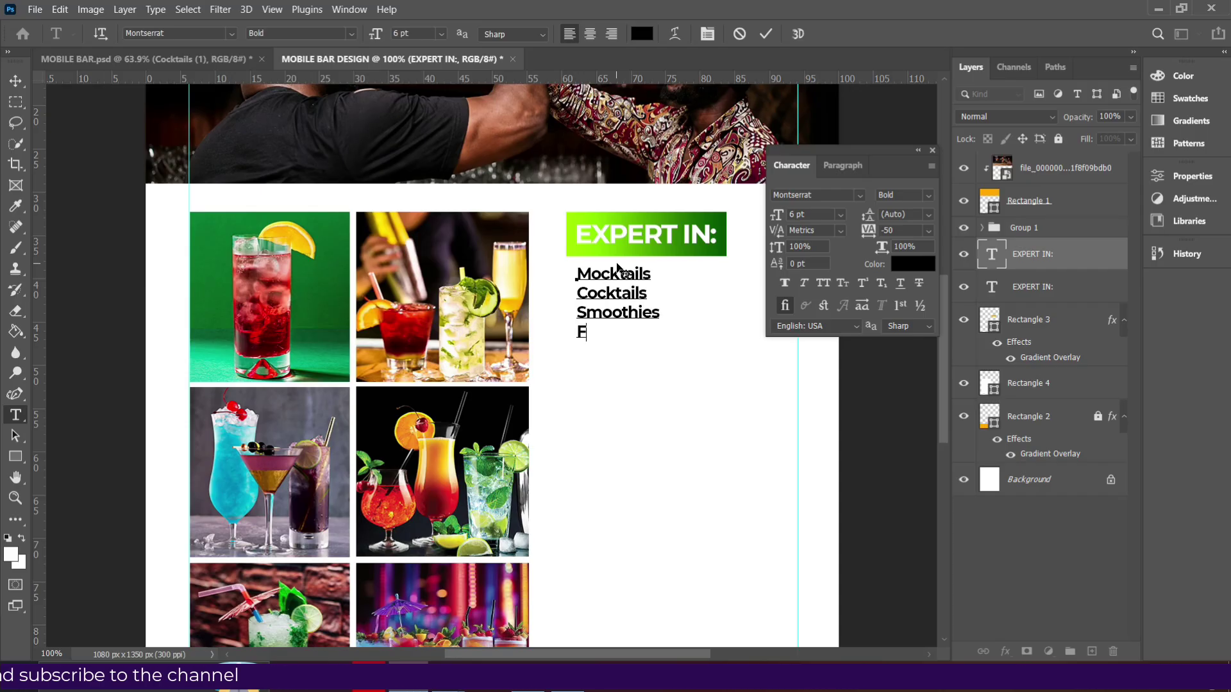
pyautogui.write('resh Juices Cafe Ice')
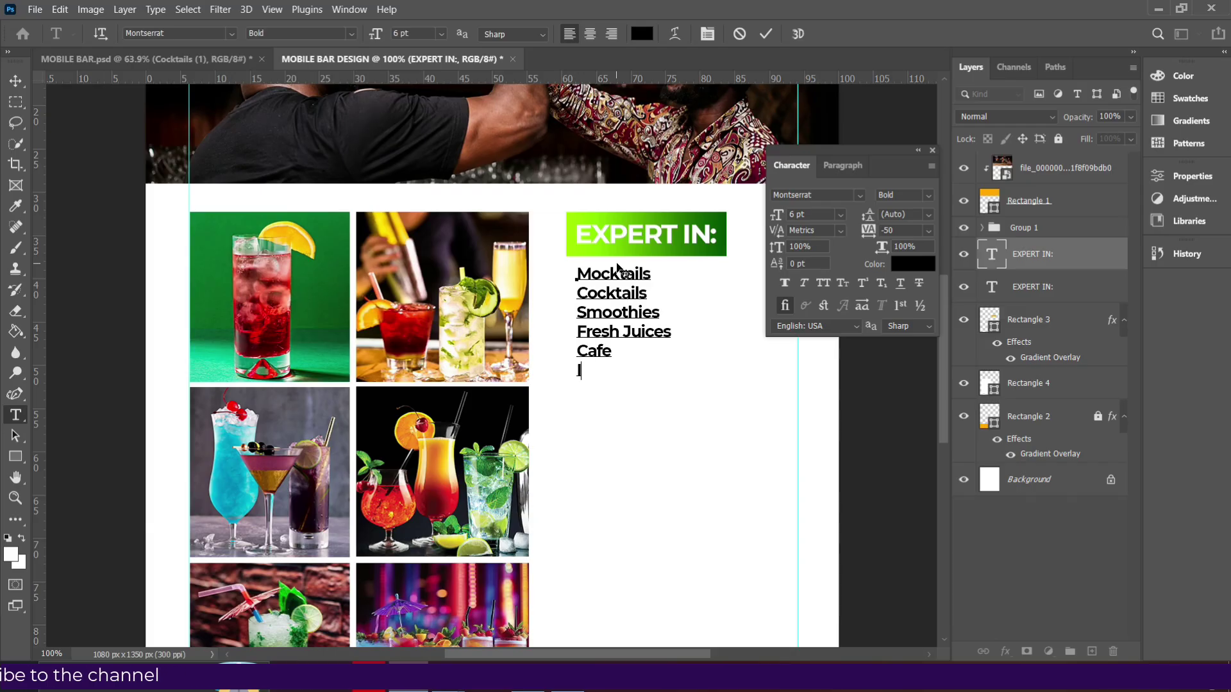
pyautogui.write(', Milo')
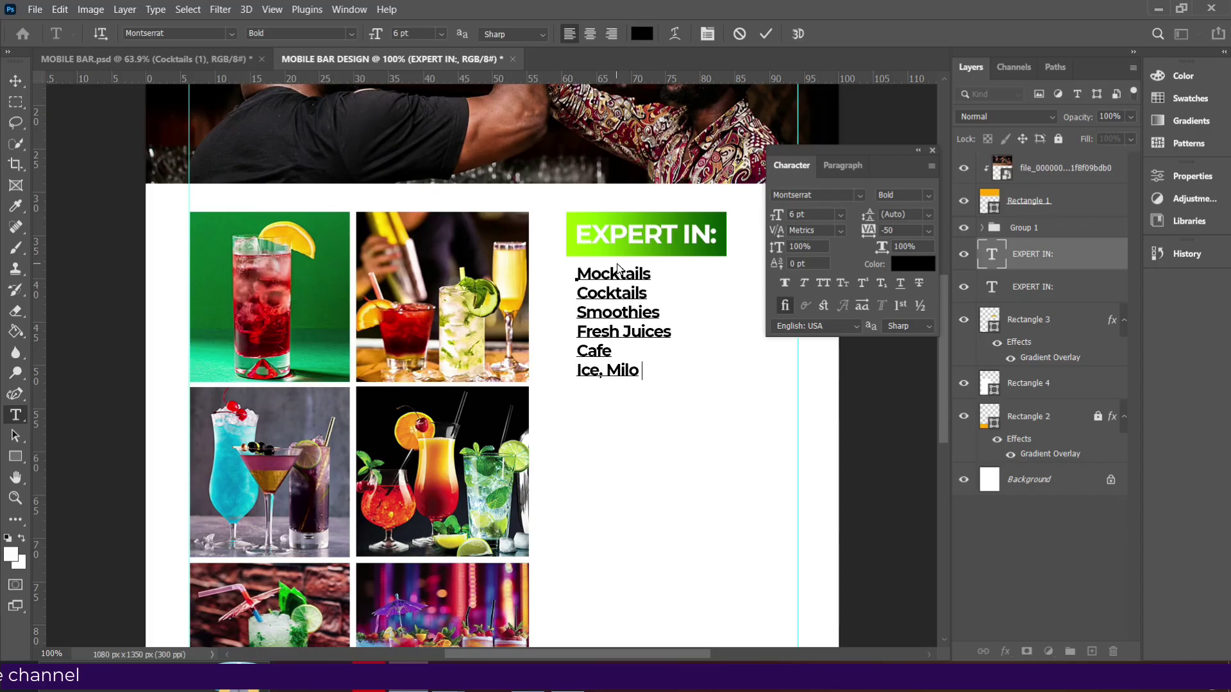
pyautogui.write('& Tea')
pyautogui.press('Return')
pyautogui.write('Ic')
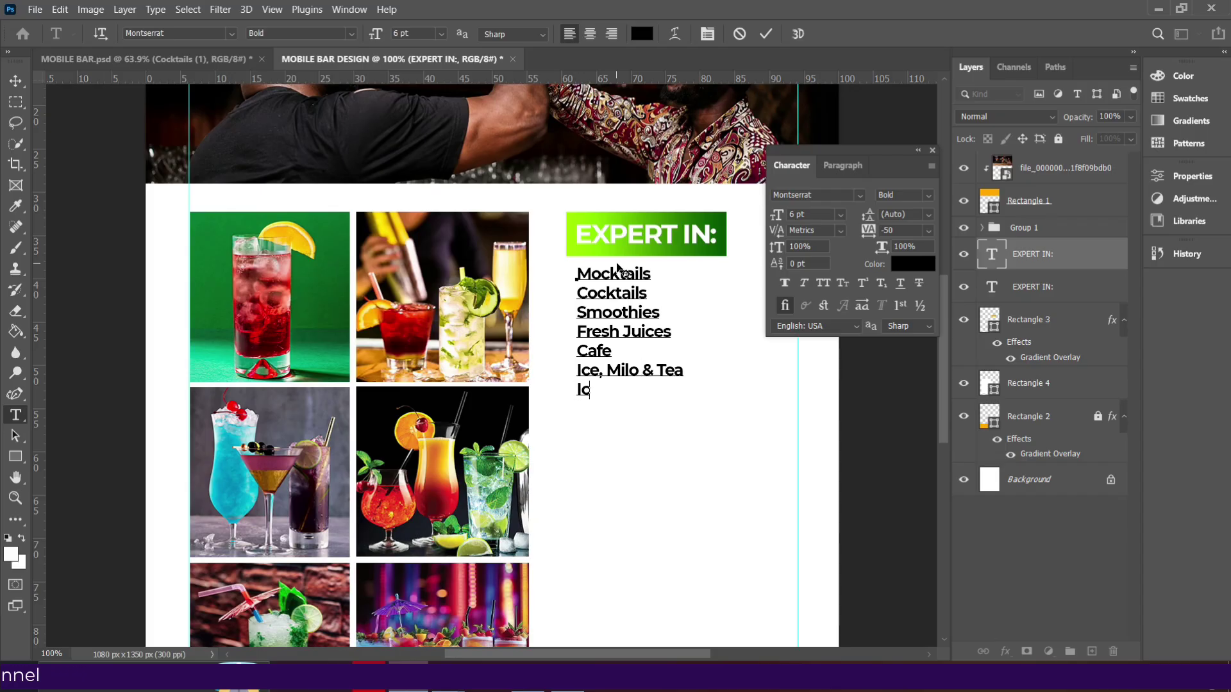
pyautogui.write('e Coffee')
pyautogui.press('Return')
pyautogui.write('Mi')
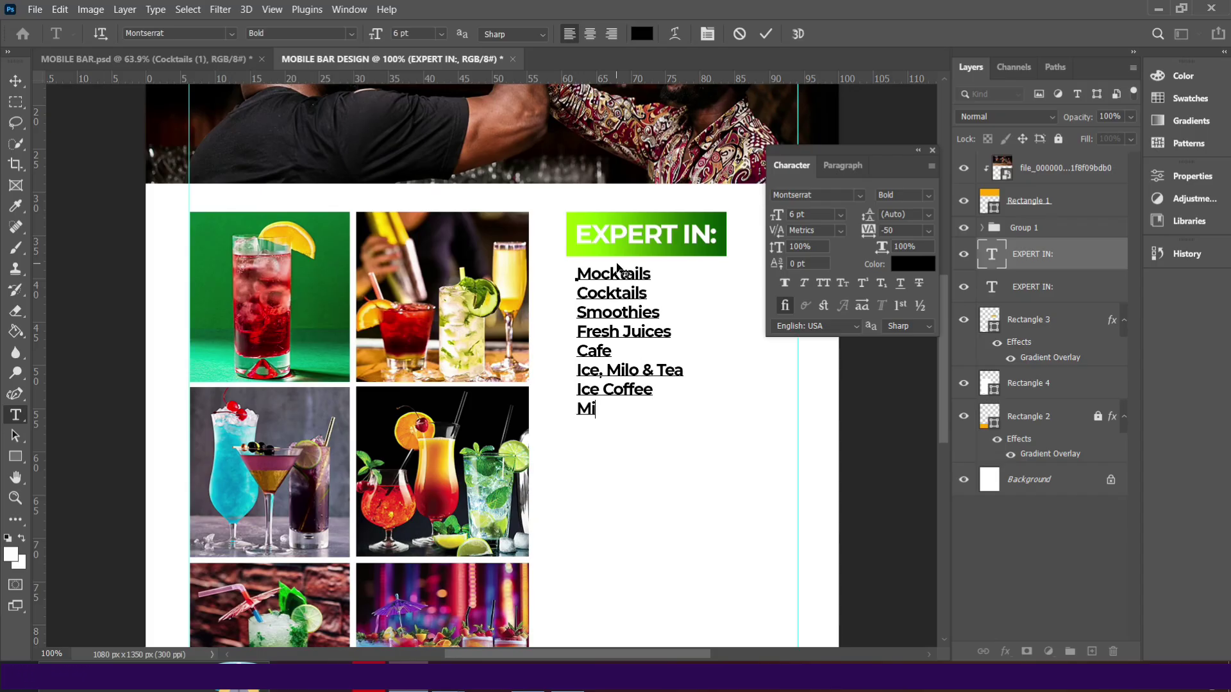
pyautogui.write('lk Shakes')
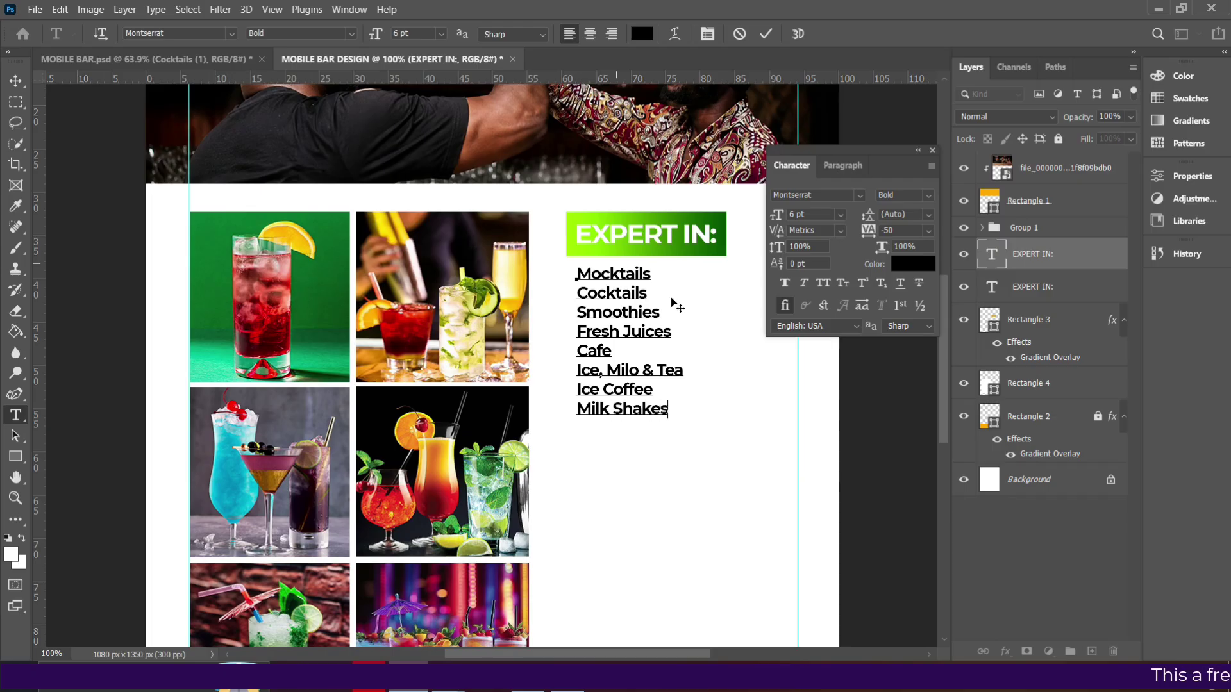
pyautogui.scroll(-2, 643, 314)
# Duplicate the EXPERT IN: heading and its green bar, and move the copy below Milk Shakes.
pyautogui.click(766, 33)
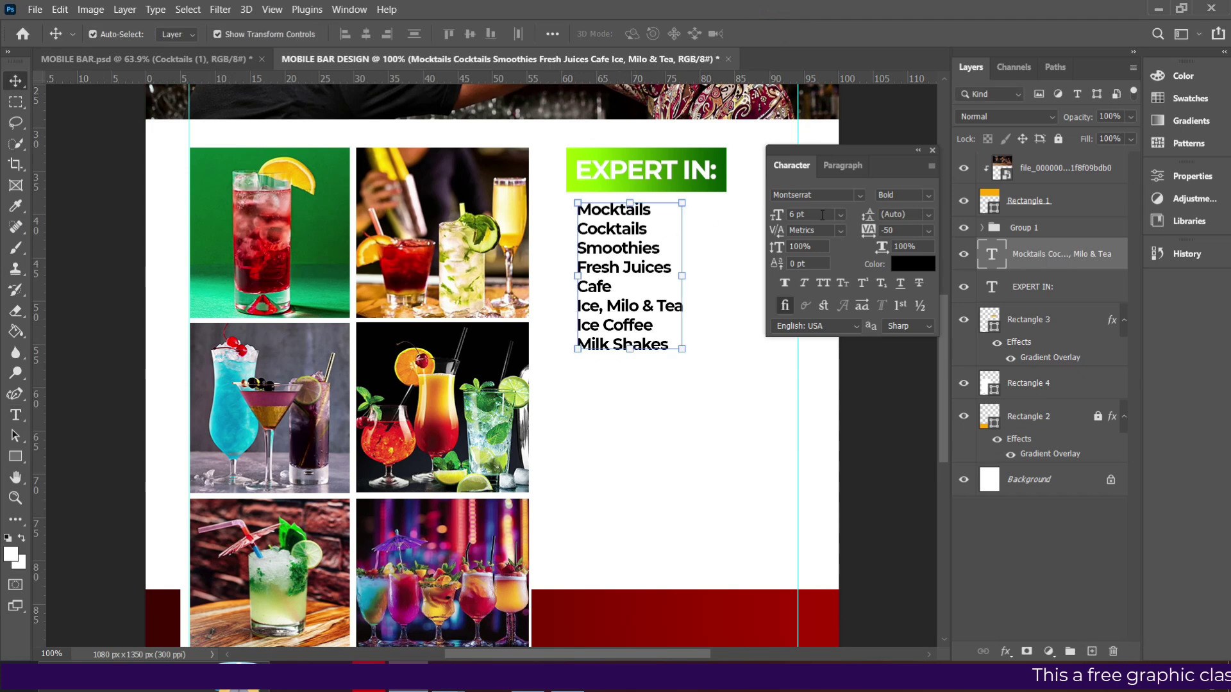
pyautogui.click(702, 171)
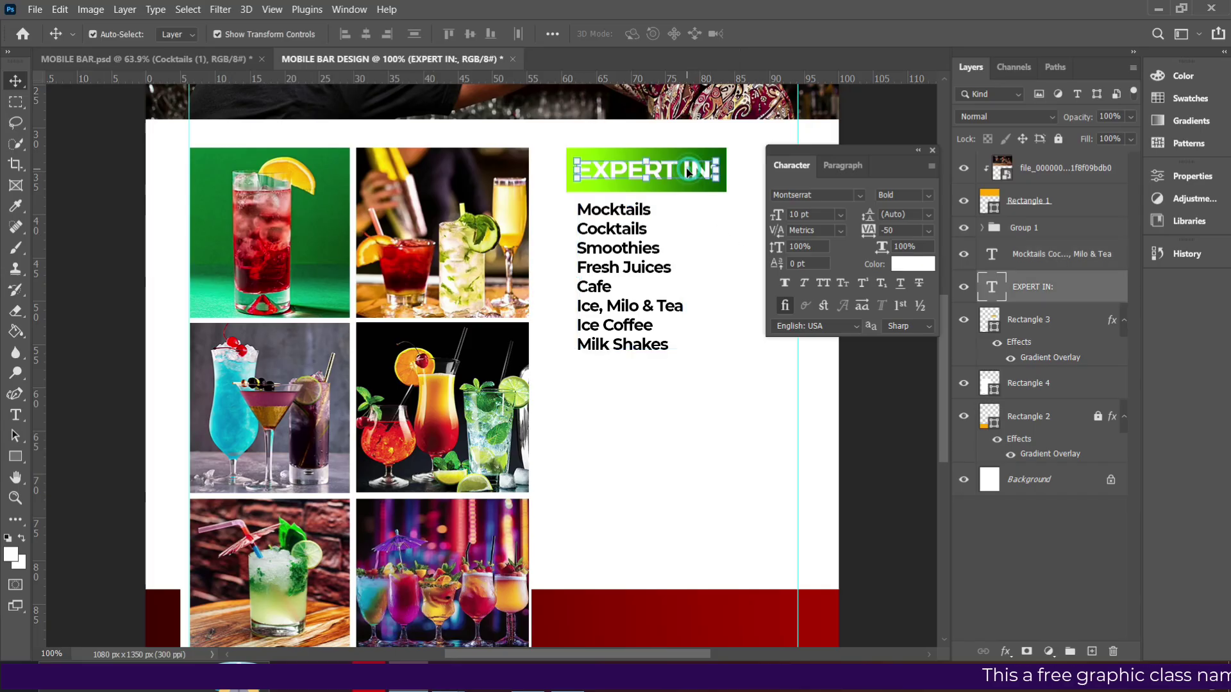
pyautogui.keyDown('ctrl'); pyautogui.click(1026, 320); pyautogui.keyUp('ctrl')
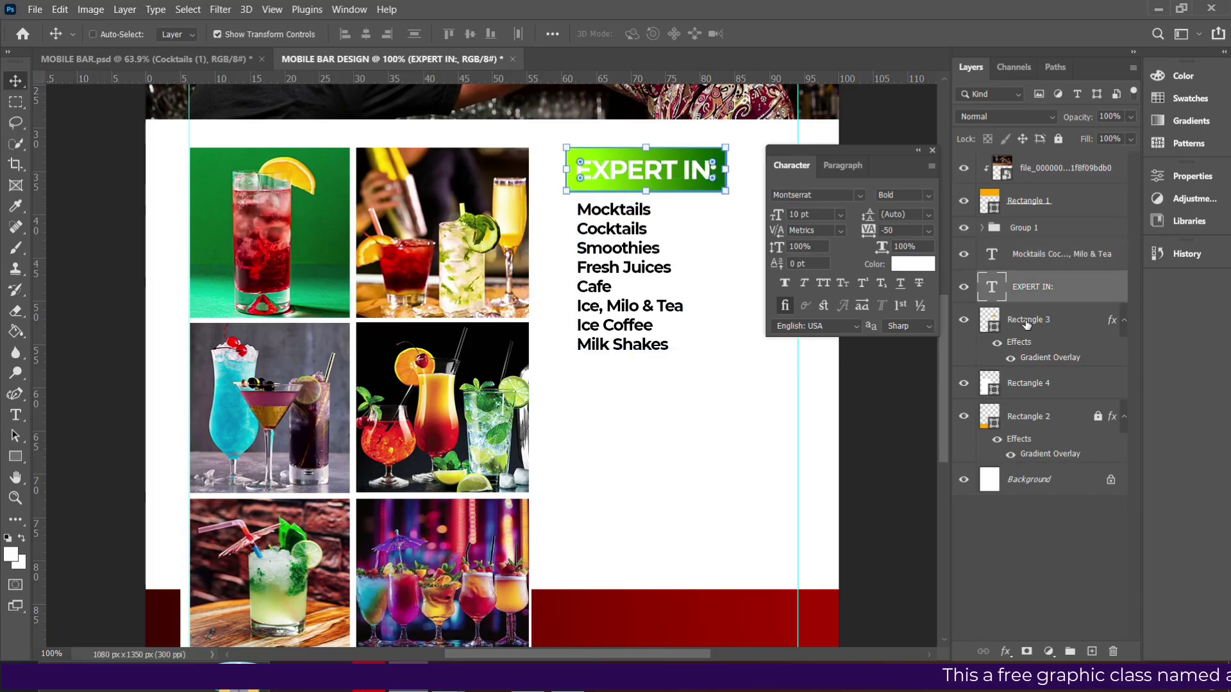
pyautogui.keyDown('alt'); pyautogui.click(607, 182); pyautogui.keyUp('alt')
pyautogui.moveTo(663, 174); pyautogui.dragTo(667, 393)
pyautogui.press('Up')
pyautogui.press('Up')
pyautogui.press('Up')
pyautogui.press('Up')
pyautogui.press('Up')
pyautogui.press('Up')
pyautogui.press('Up')
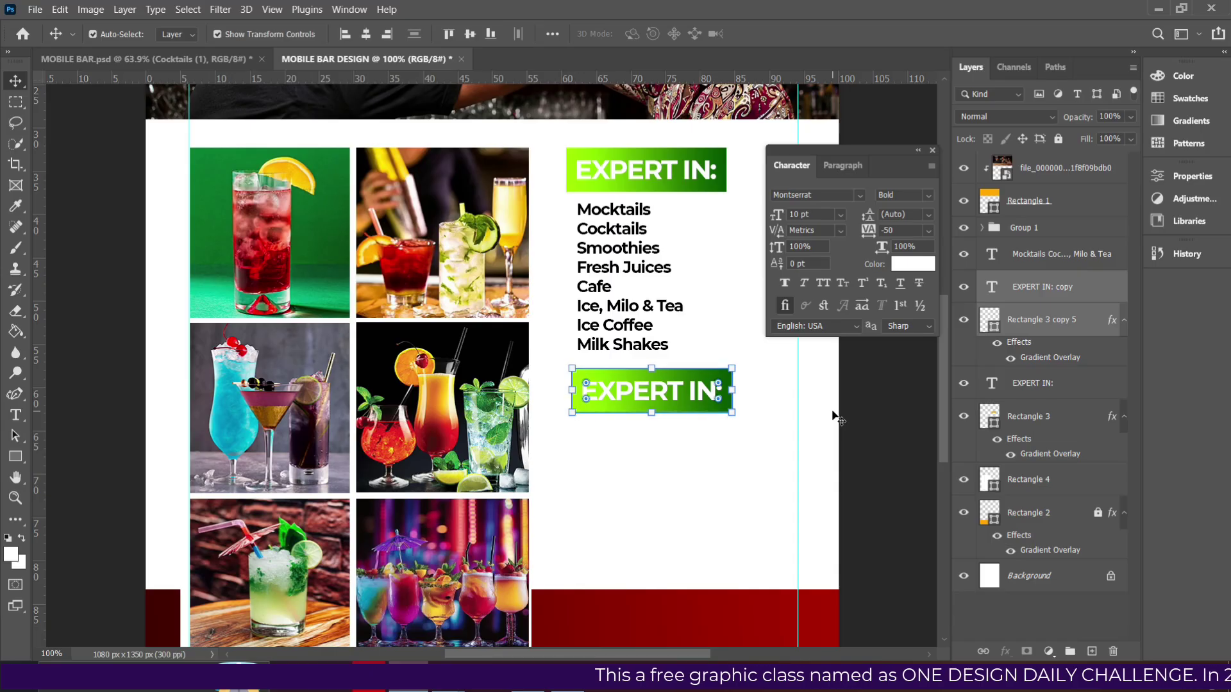
# Left-align the lower bar with the top bar and relabel it SERVICES:.
pyautogui.click(1049, 323)
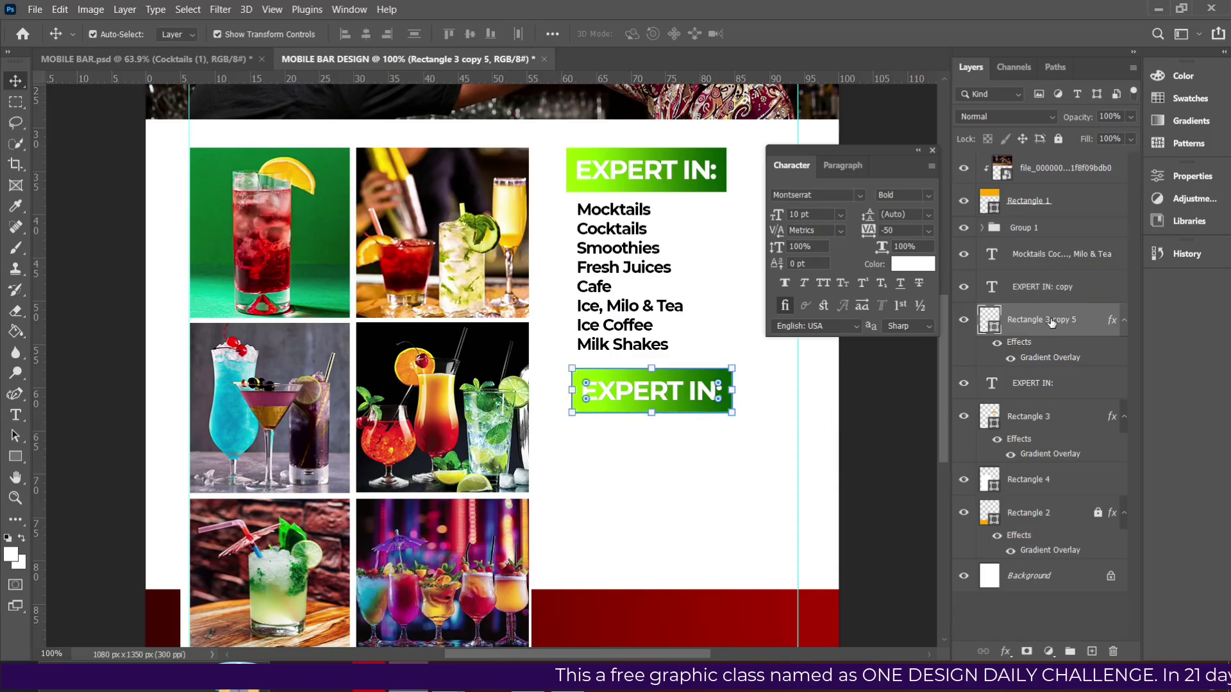
pyautogui.keyDown('ctrl'); pyautogui.click(1030, 418); pyautogui.keyUp('ctrl')
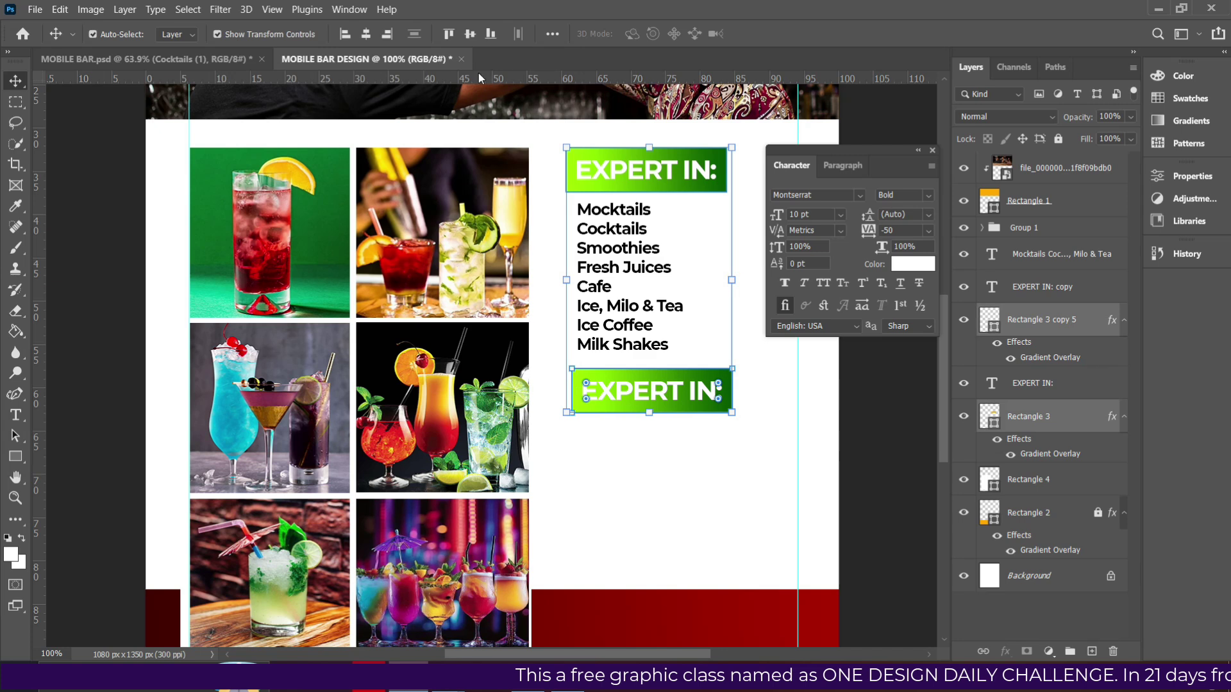
pyautogui.click(344, 34)
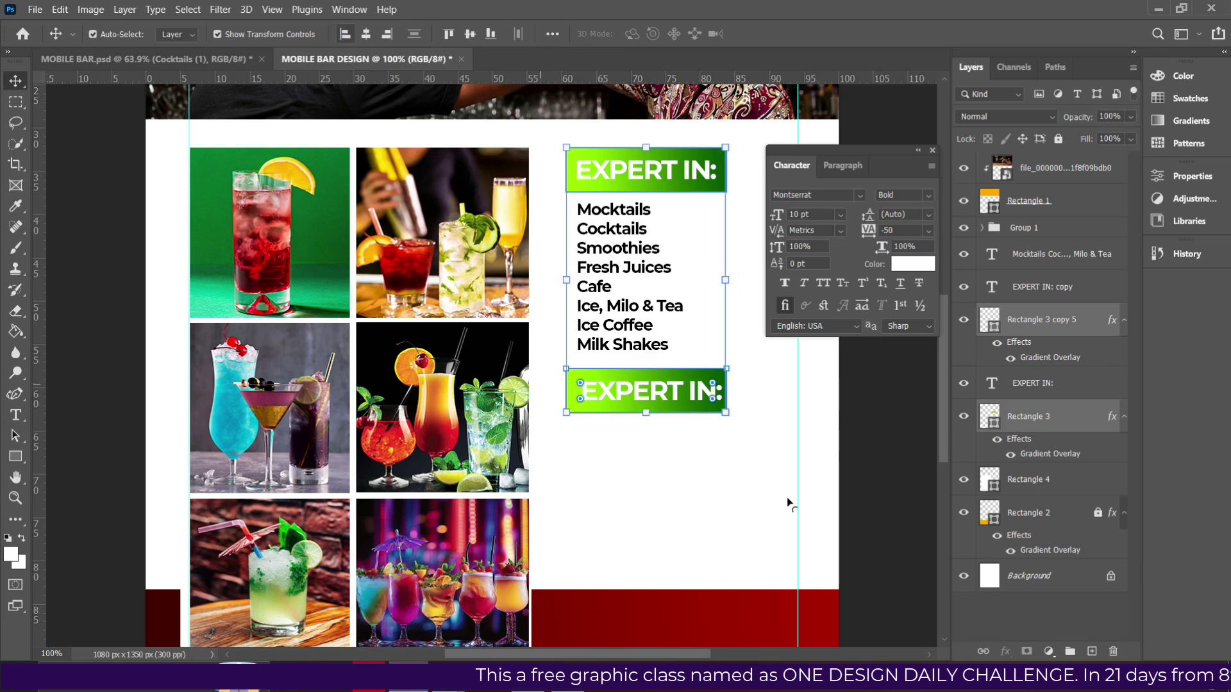
pyautogui.doubleClick(670, 392)
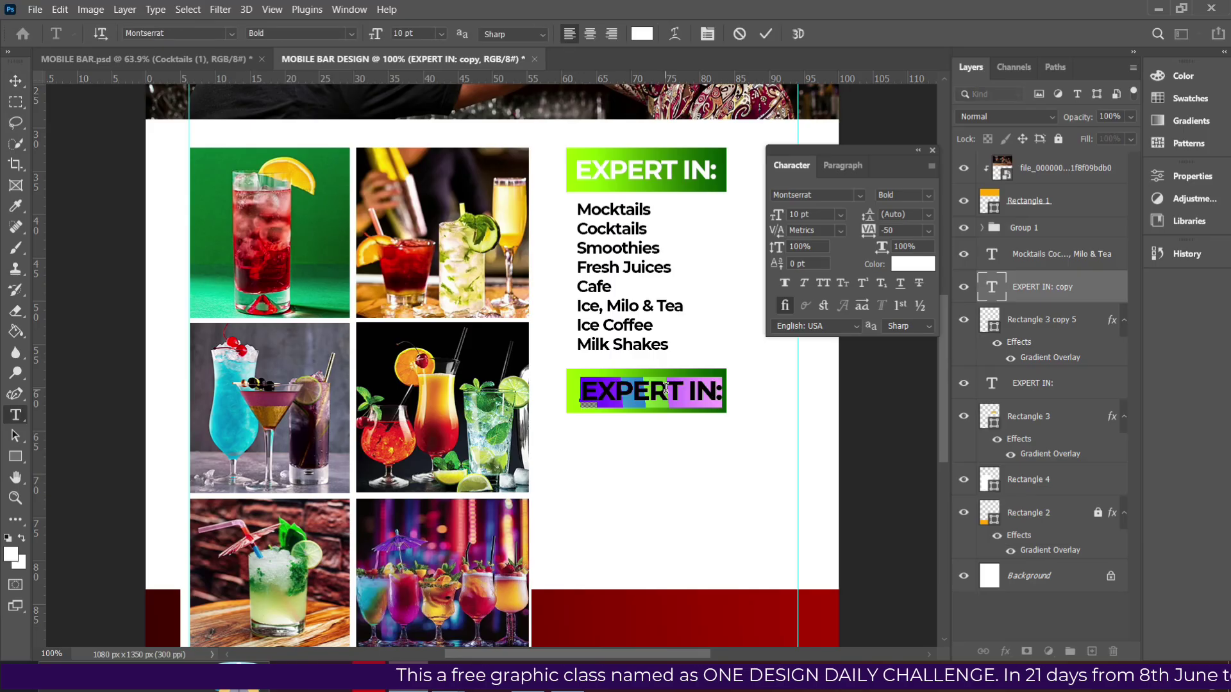
pyautogui.write('SERV')
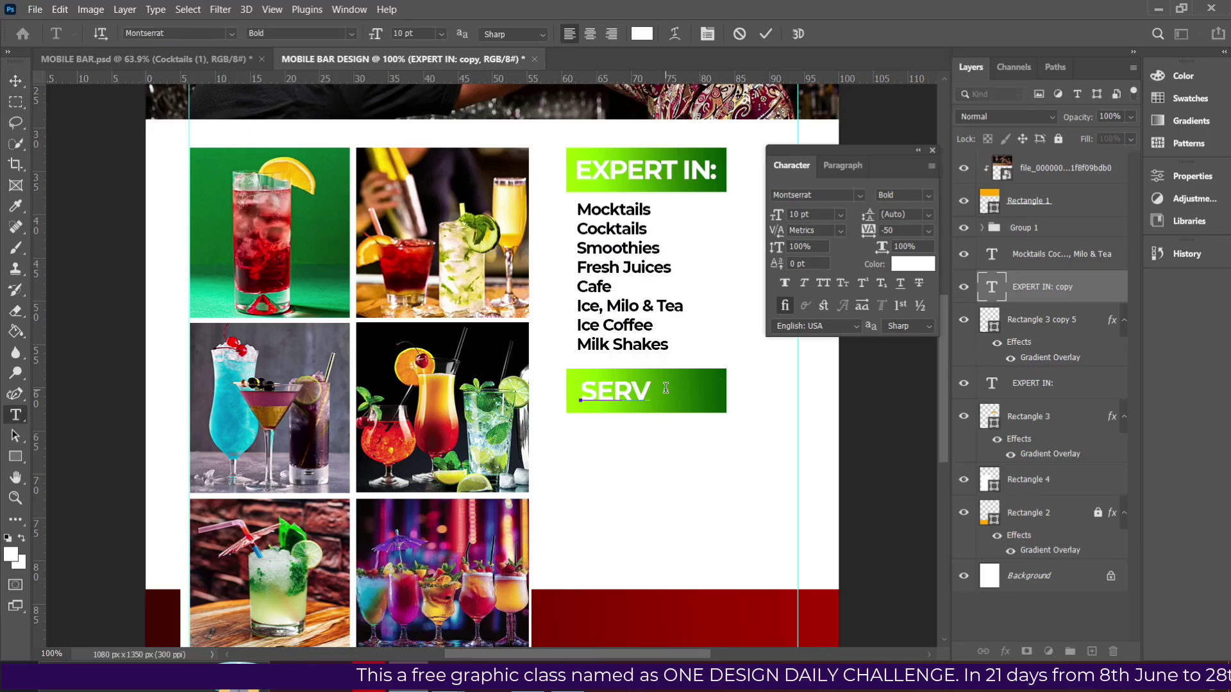
pyautogui.write('ICES:')
# Commit SERVICES: and place a copy of the drinks list beneath it.
pyautogui.click(765, 34)
pyautogui.press('v')
pyautogui.click(619, 300)
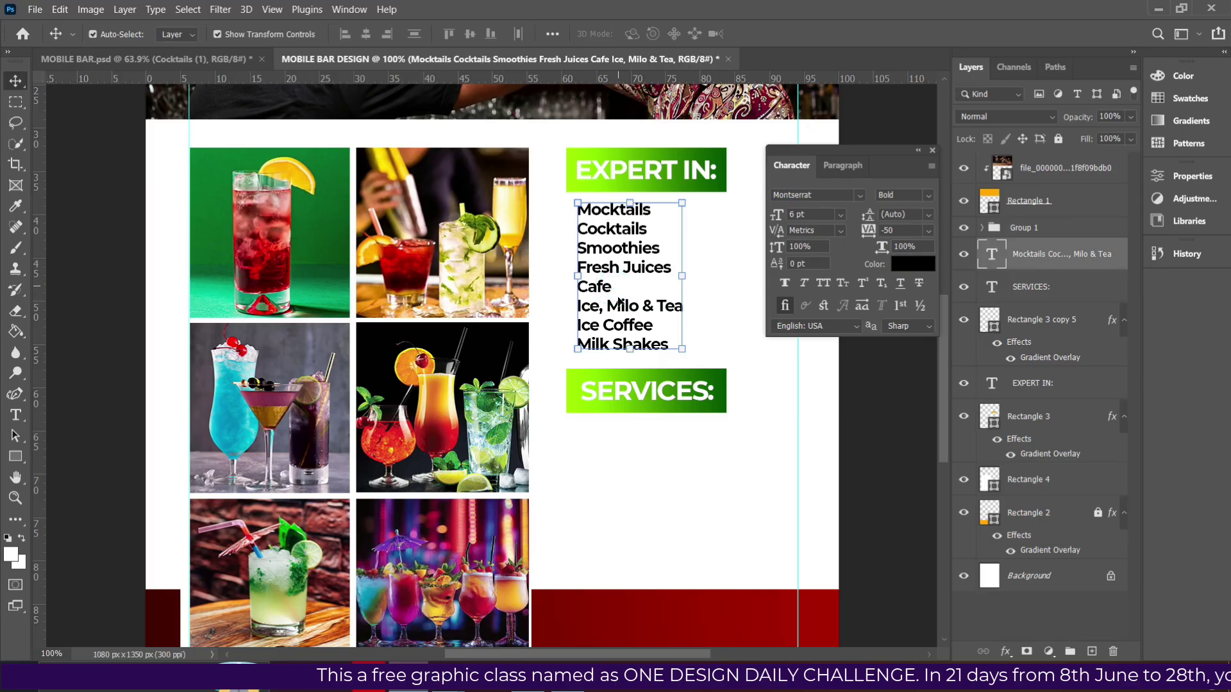
pyautogui.moveTo(613, 321); pyautogui.dragTo(602, 532)
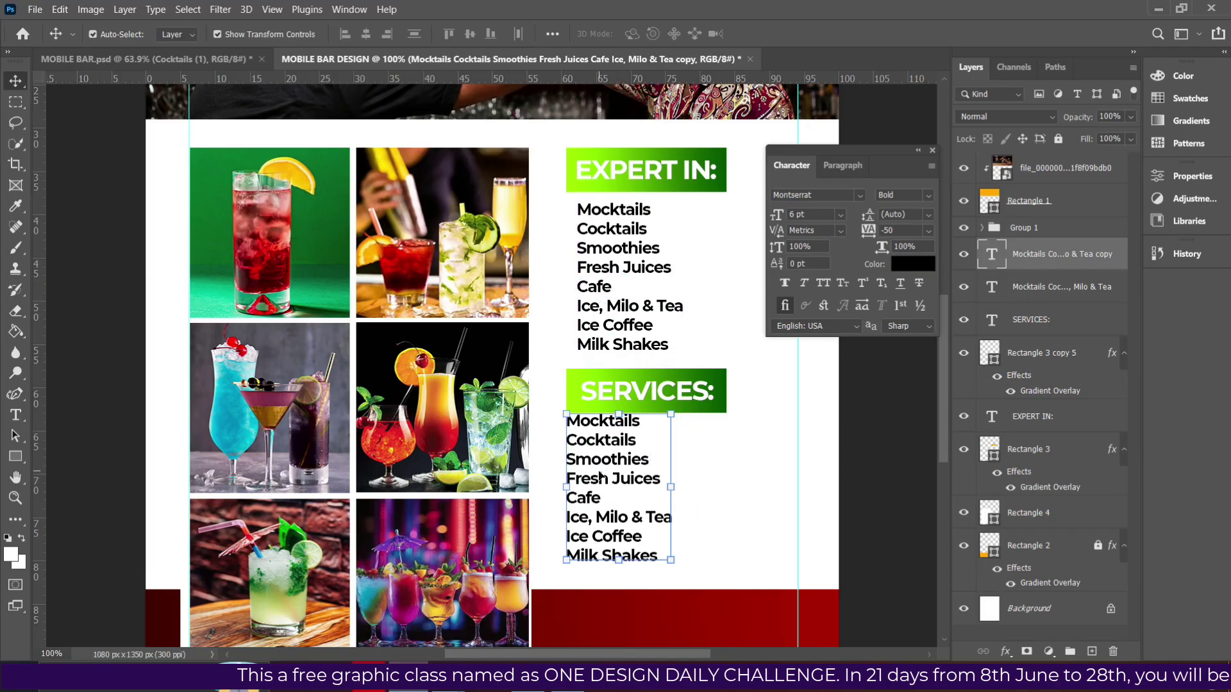
# Retype the copied list as Weddings | Parties, Engagements, Outdoorings, Other Events ...
pyautogui.press('w')
pyautogui.press('e')
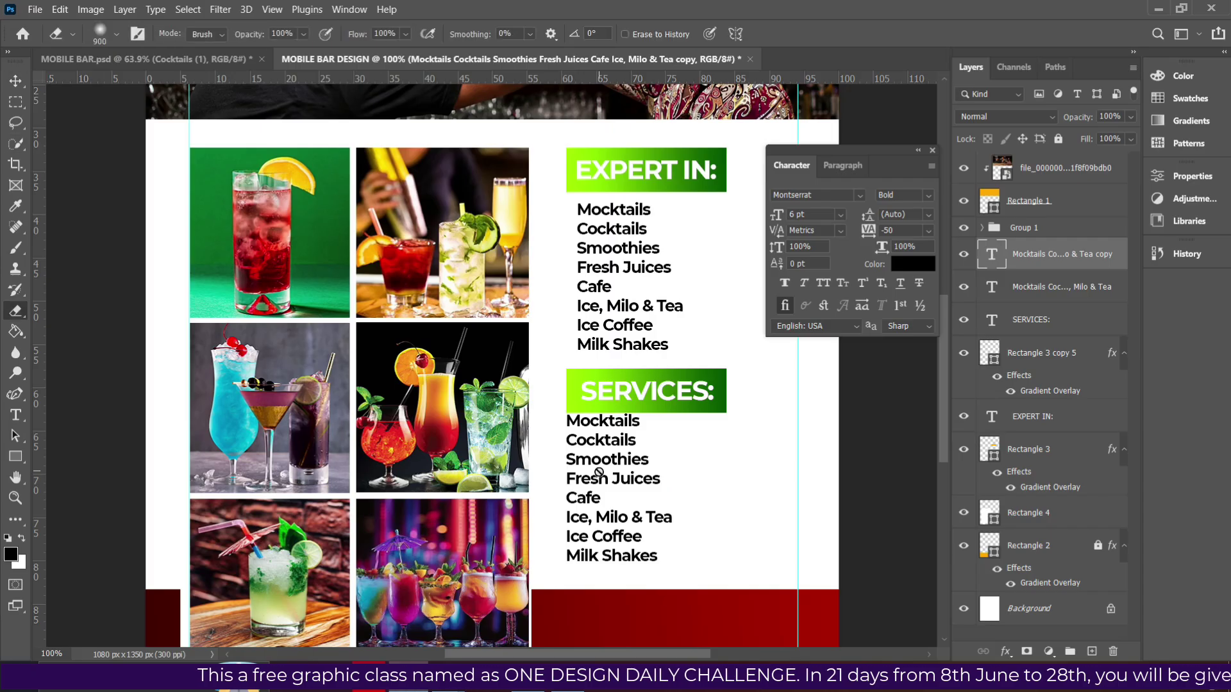
pyautogui.press('t')
pyautogui.click(598, 473)
pyautogui.hotkey('ctrl', 'a')
pyautogui.write('Weddings')
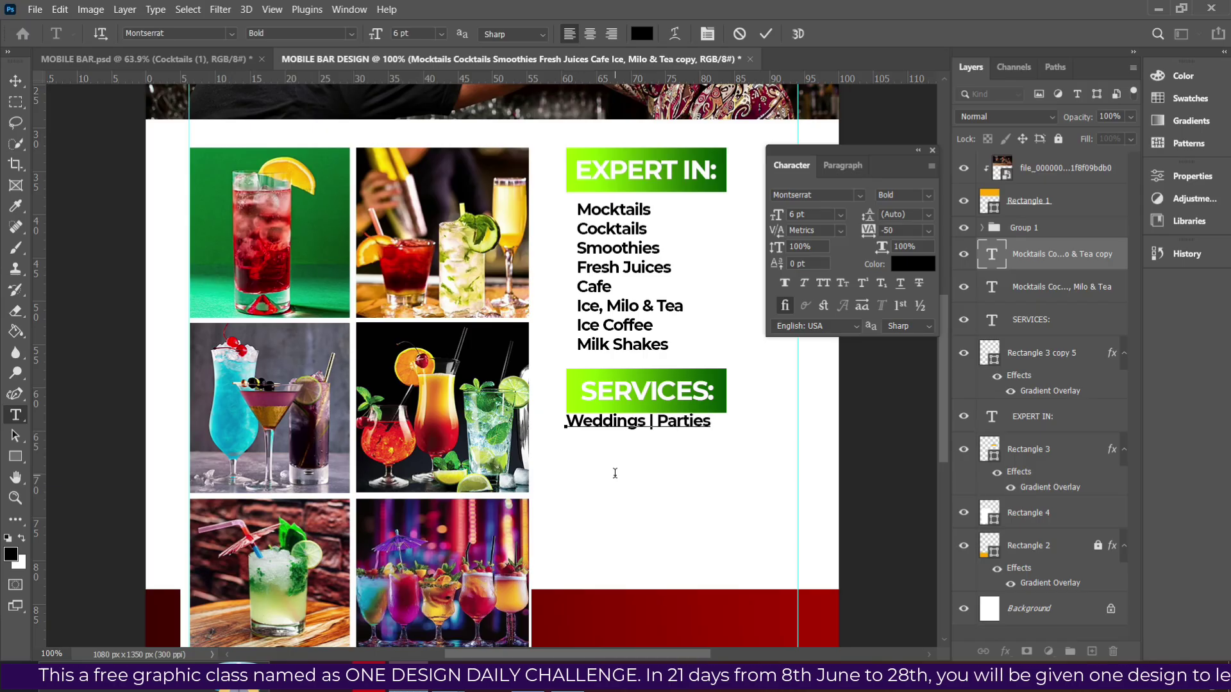
pyautogui.write('nga')
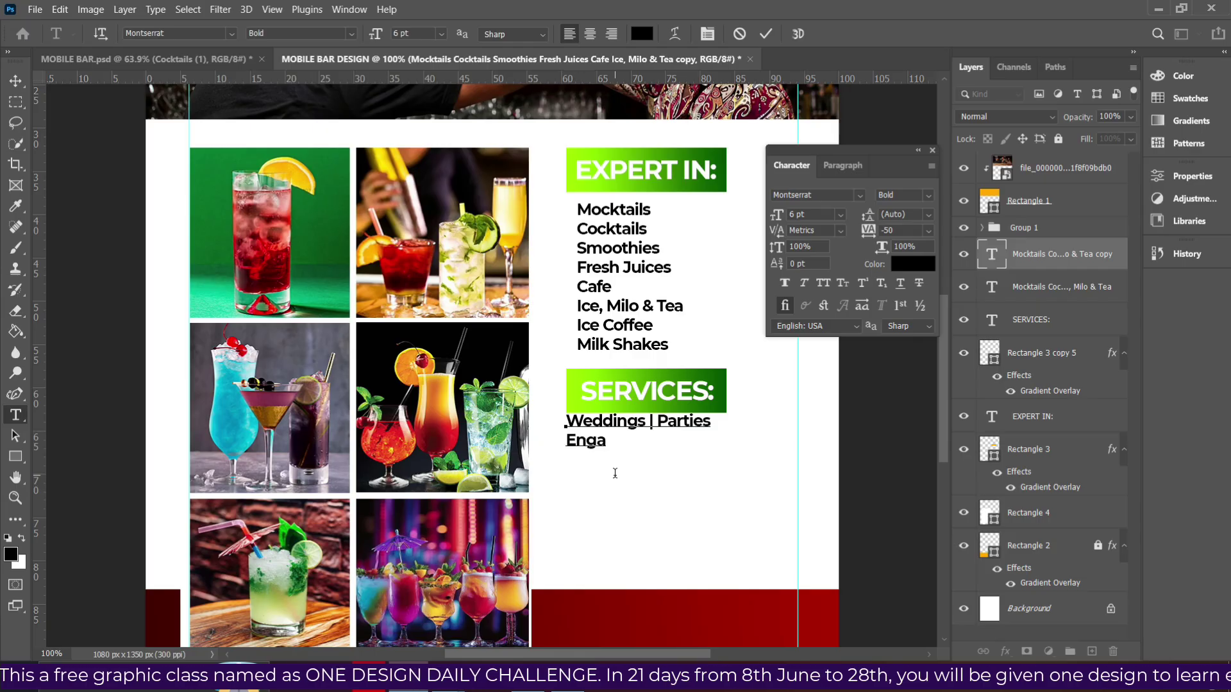
pyautogui.write('gements')
pyautogui.press('Return')
pyautogui.write('Outdo')
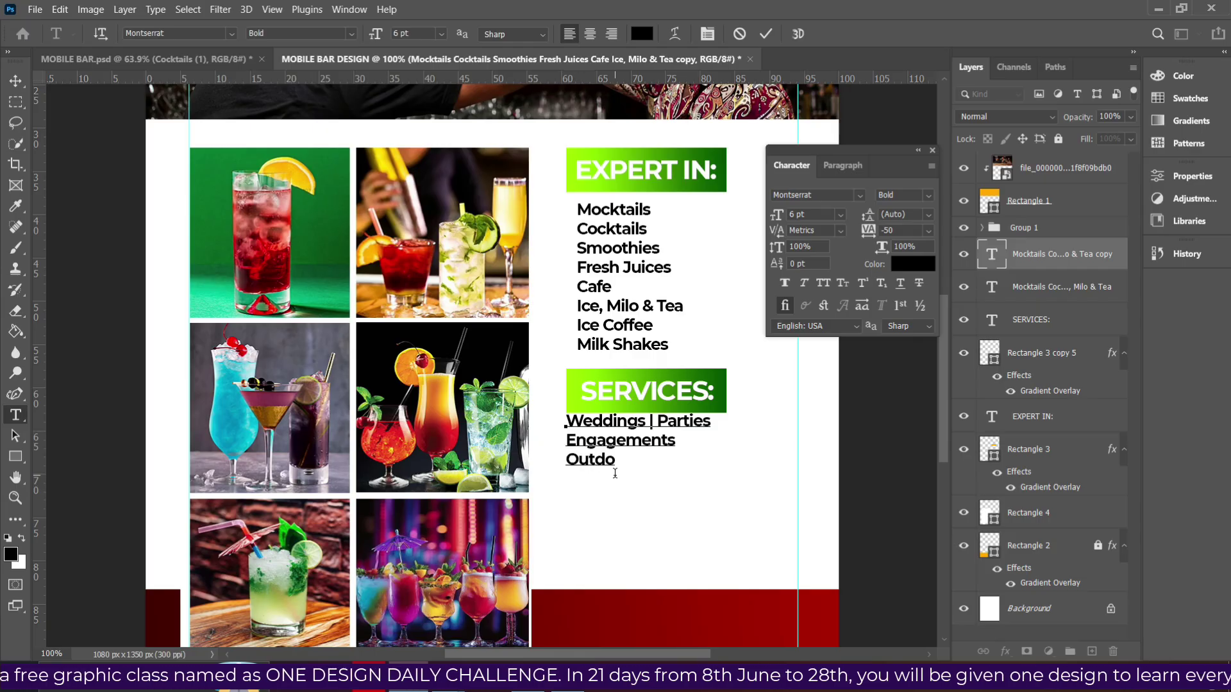
pyautogui.write('orings')
pyautogui.press('Return')
pyautogui.write('Other')
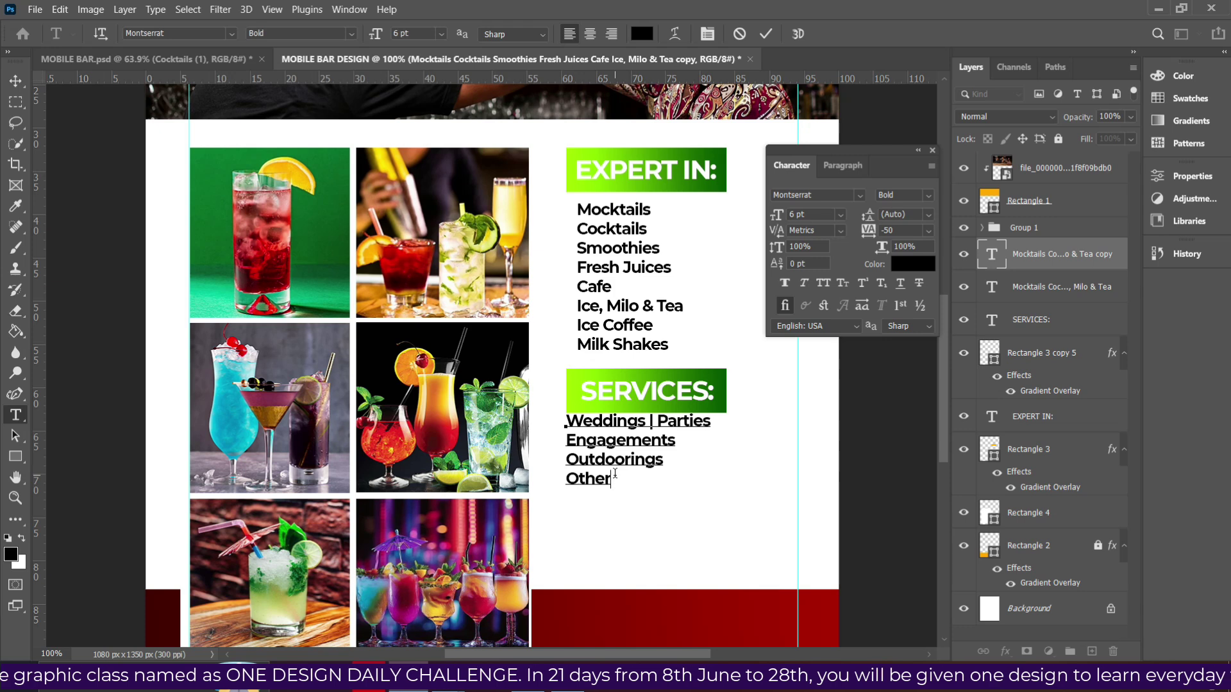
pyautogui.write(' Events ...')
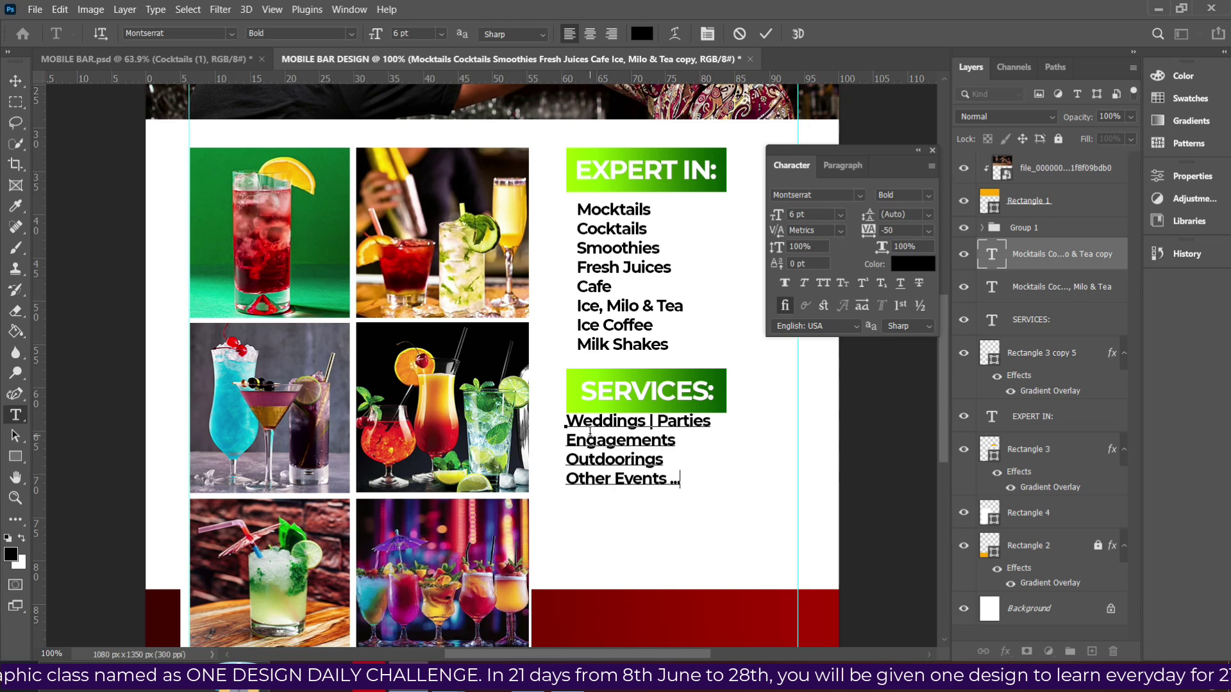
pyautogui.click(759, 37)
# Nudge the drinks list up slightly.
pyautogui.press('v')
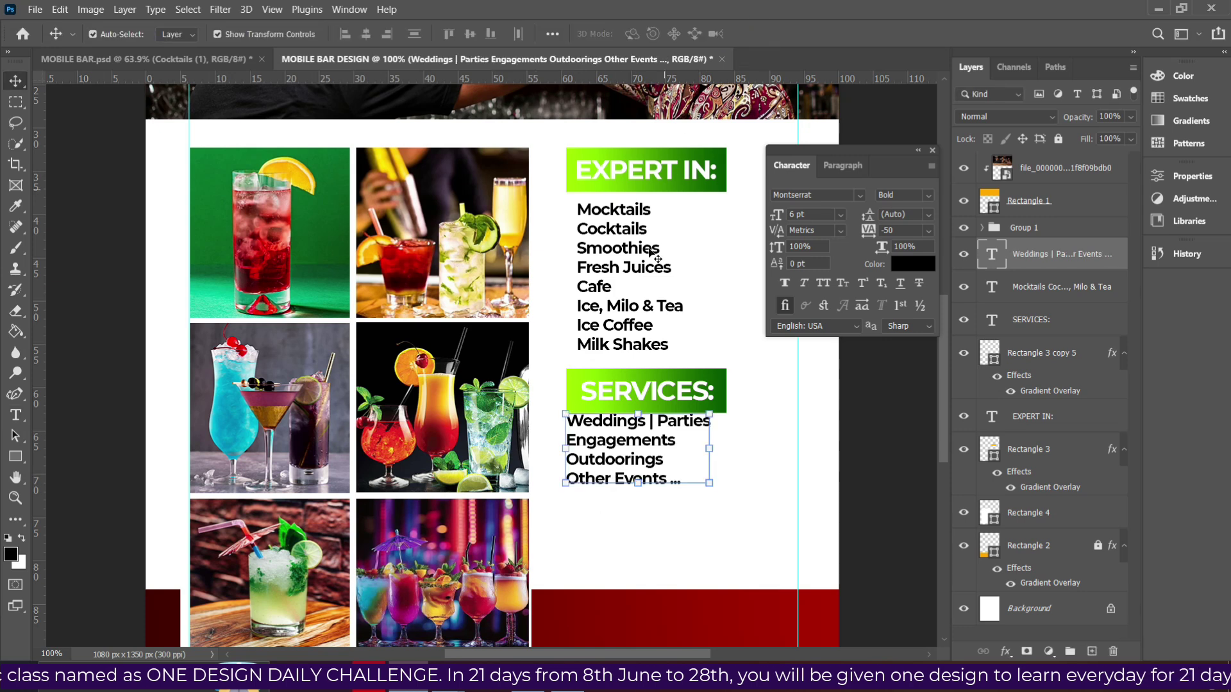
pyautogui.click(622, 282)
pyautogui.press('Up')
pyautogui.press('Up')
pyautogui.press('Up')
pyautogui.press('Up')
pyautogui.press('Up')
pyautogui.press('Up')
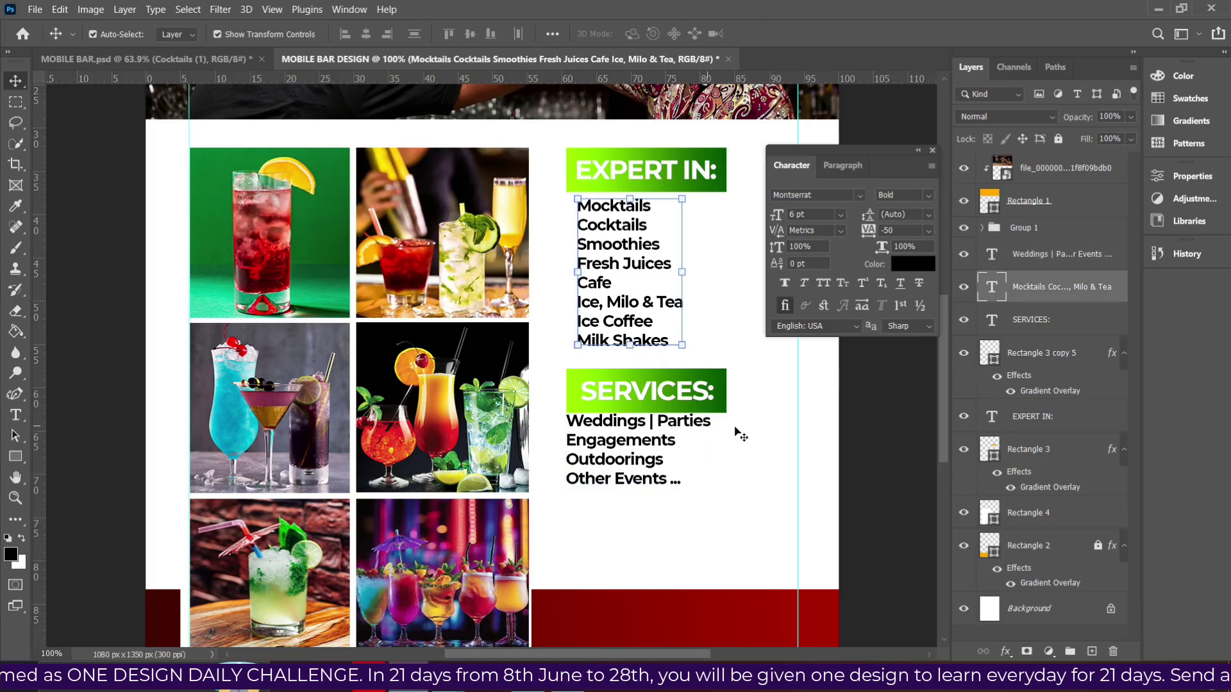
# Nudge the SERVICES: heading and its green banner up slightly.
pyautogui.moveTo(865, 493); pyautogui.dragTo(523, 384)
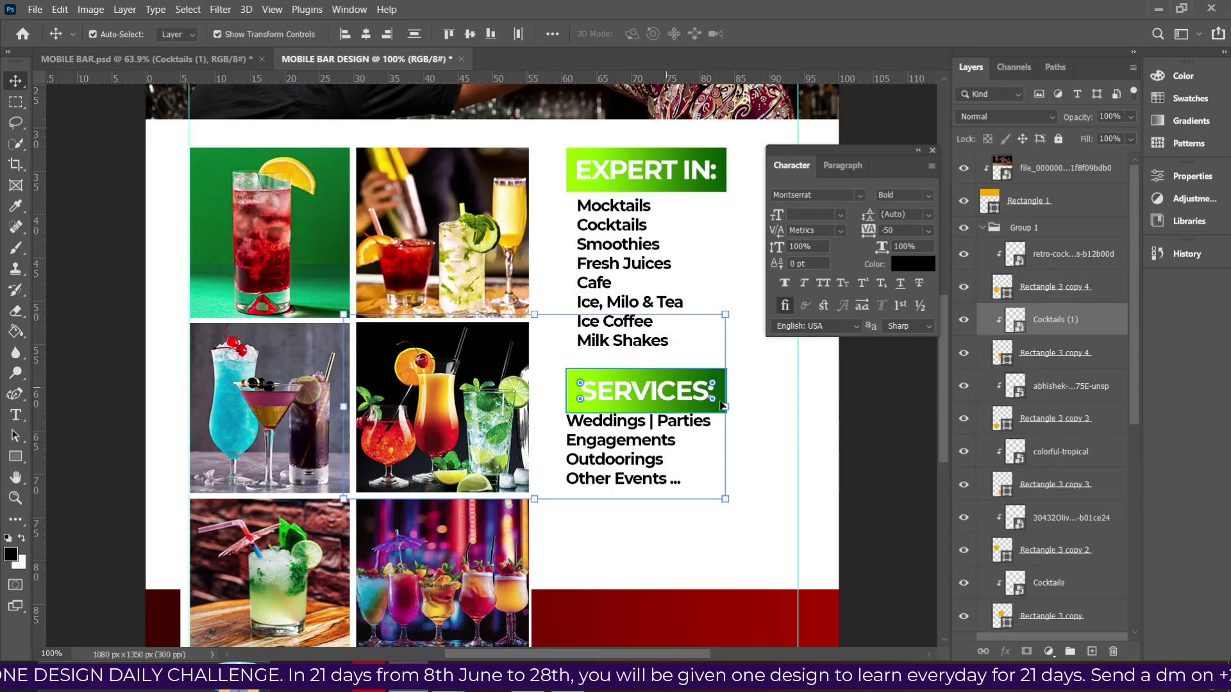
pyautogui.click(847, 397)
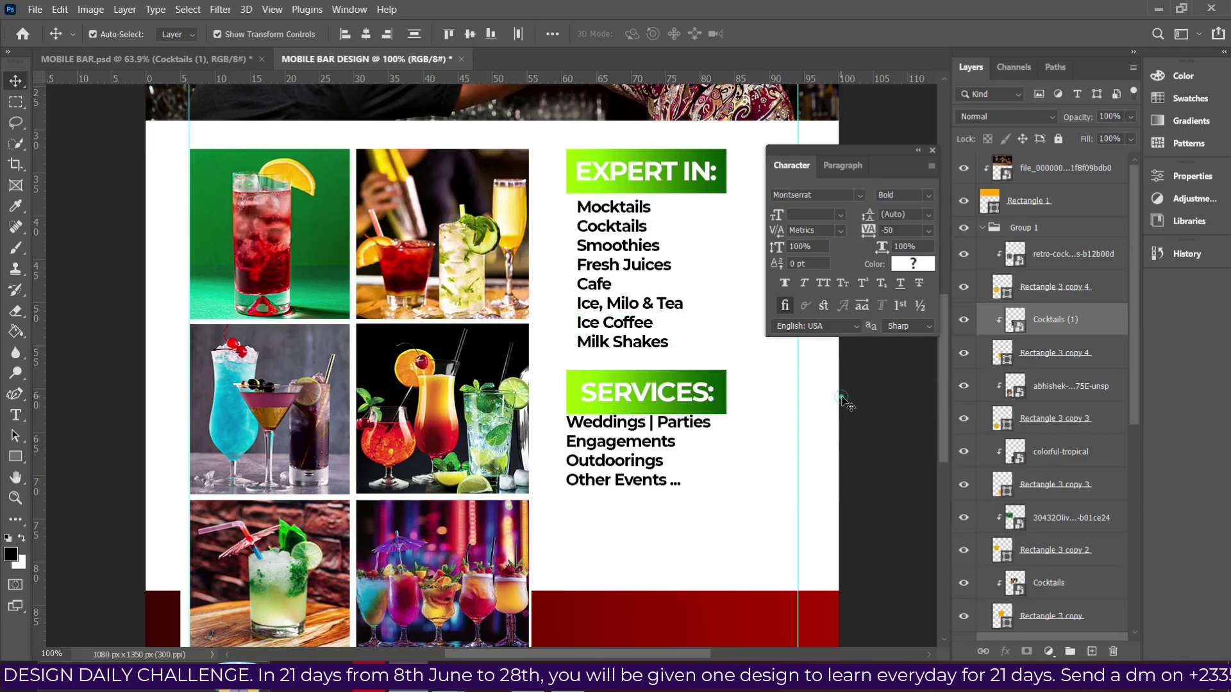
pyautogui.click(664, 399)
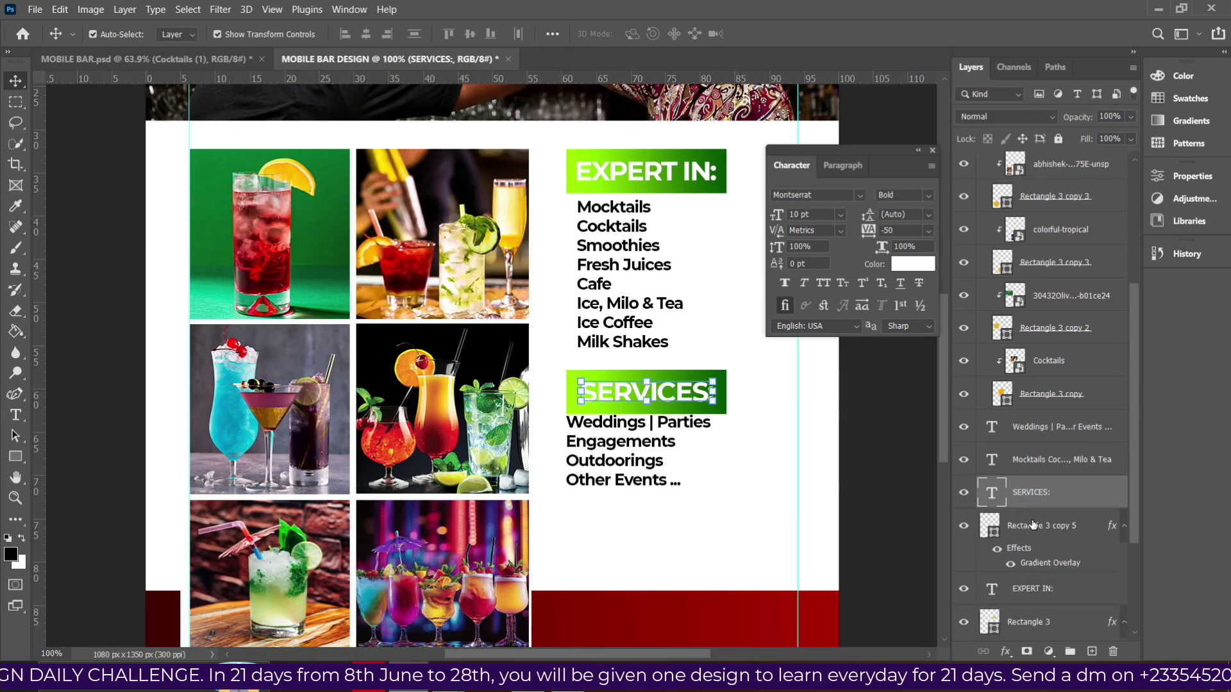
pyautogui.keyDown('ctrl'); pyautogui.click(1029, 525); pyautogui.keyUp('ctrl')
pyautogui.press('Up')
pyautogui.press('Up')
pyautogui.press('Up')
pyautogui.press('Up')
pyautogui.press('Up')
pyautogui.press('Up')
pyautogui.press('Up')
pyautogui.press('Up')
pyautogui.press('Up')
pyautogui.press('Up')
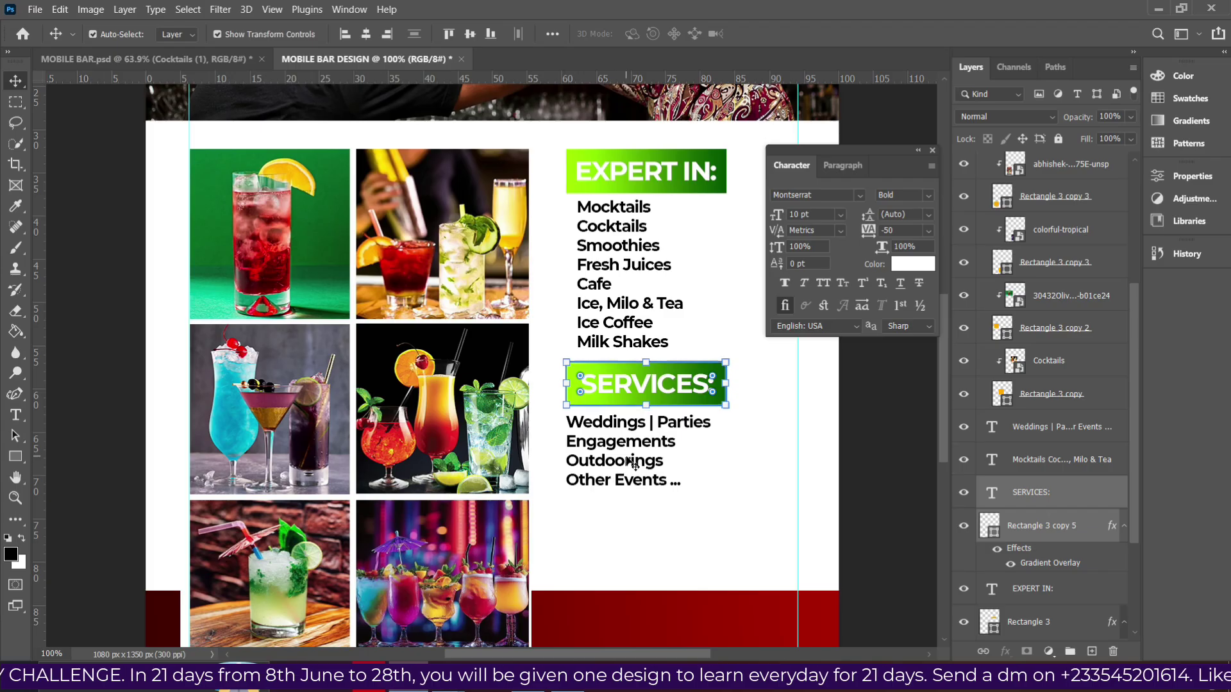
pyautogui.scroll(-1, 743, 439)
# Duplicate the green banner behind SERVICES: with Ctrl+J.
pyautogui.click(781, 411)
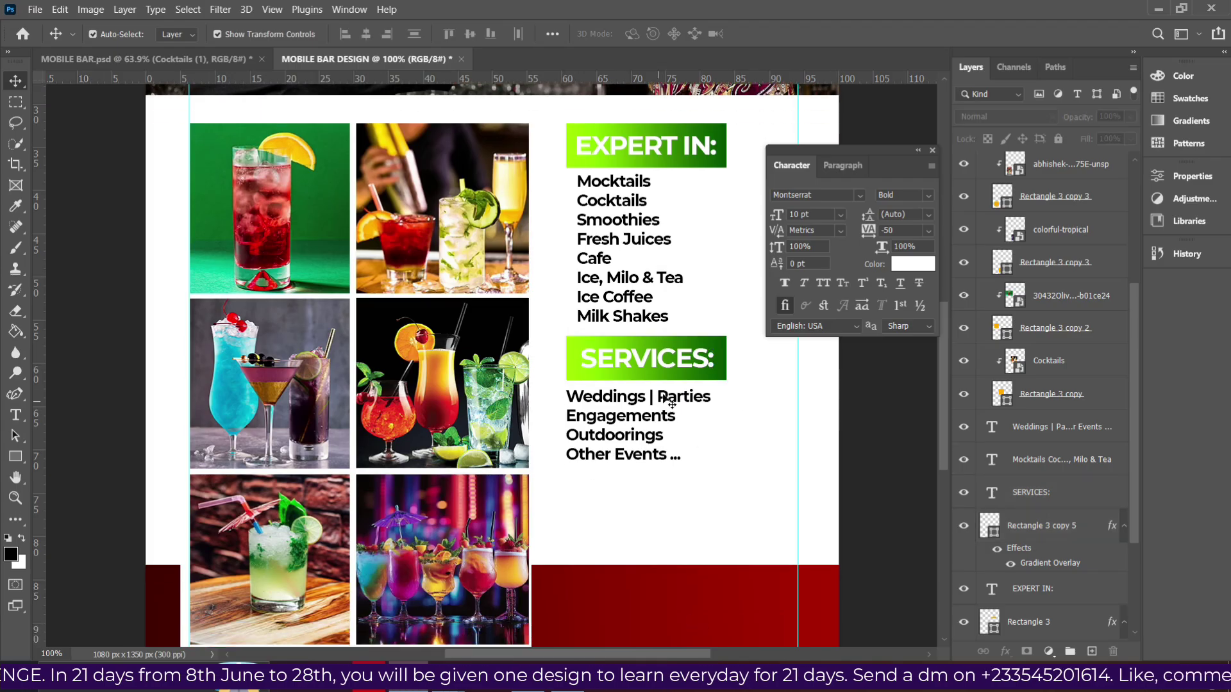
pyautogui.click(715, 375)
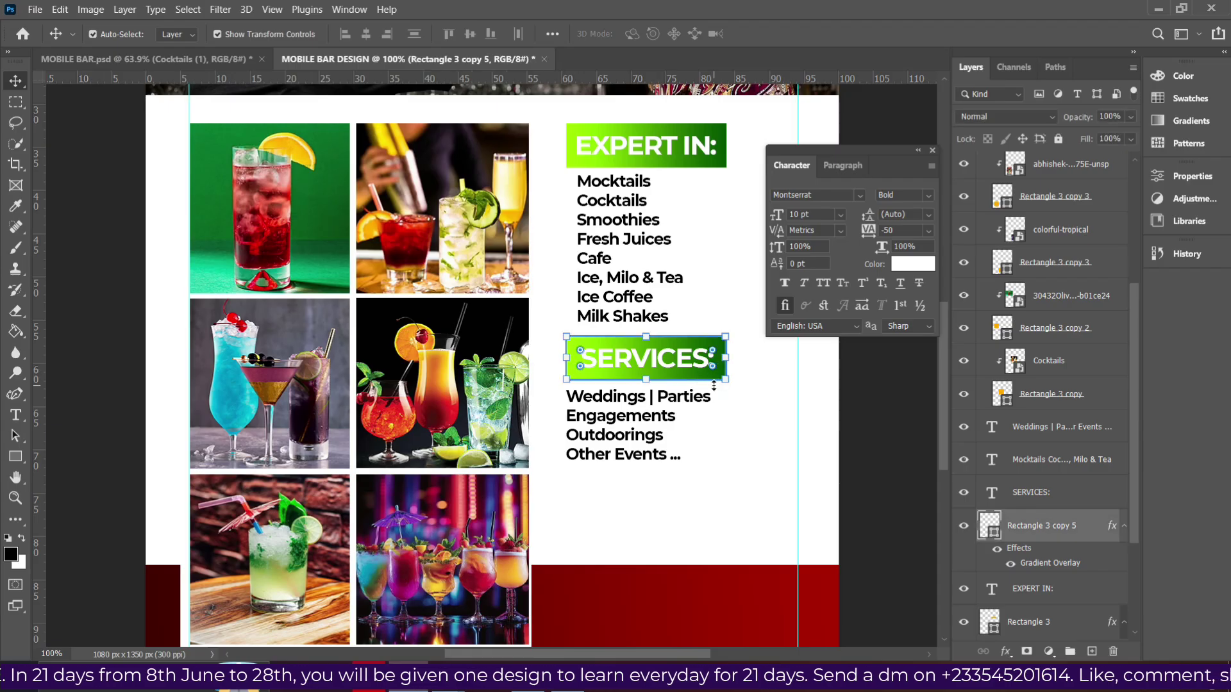
pyautogui.hotkey('ctrl', 'j')
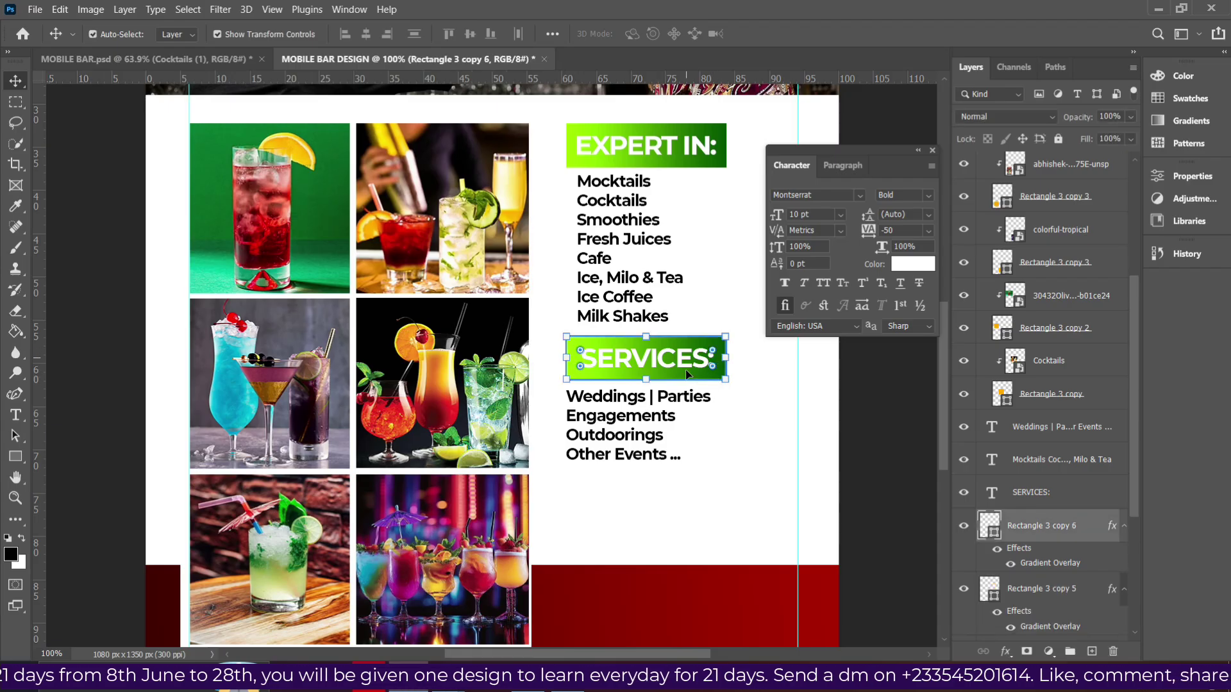
# Move the banner copy below the services list and resize it into a taller box 302 px wide.
pyautogui.moveTo(710, 382); pyautogui.dragTo(710, 517)
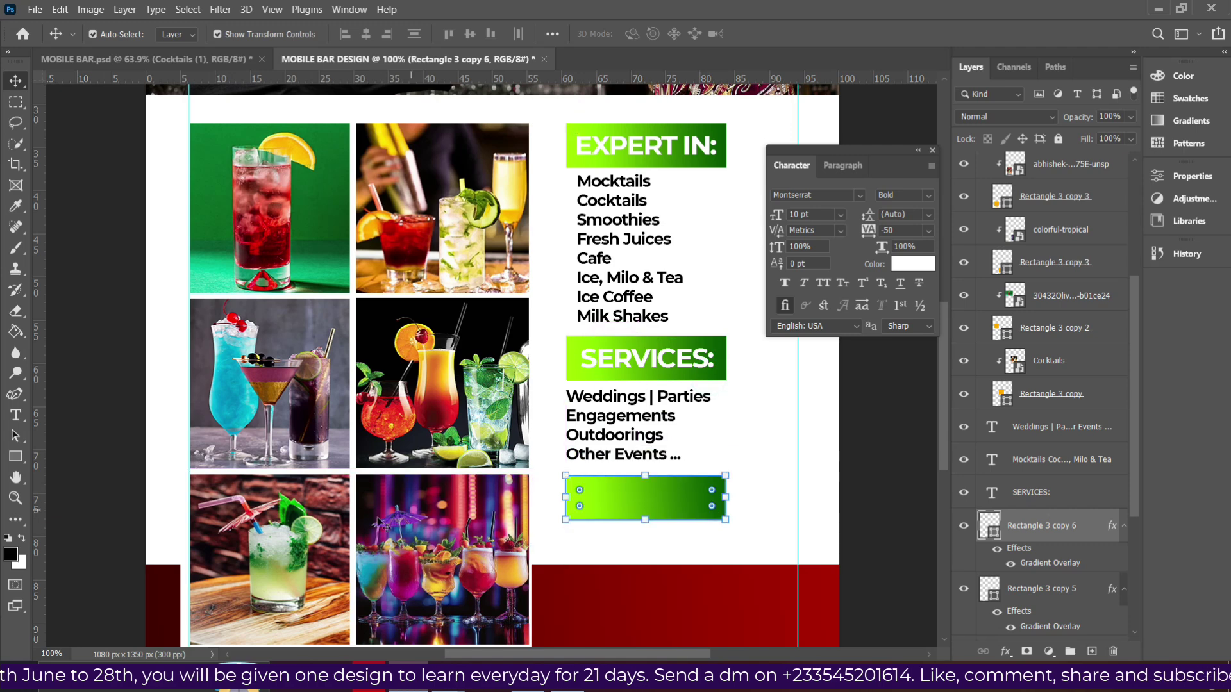
pyautogui.click(15, 455)
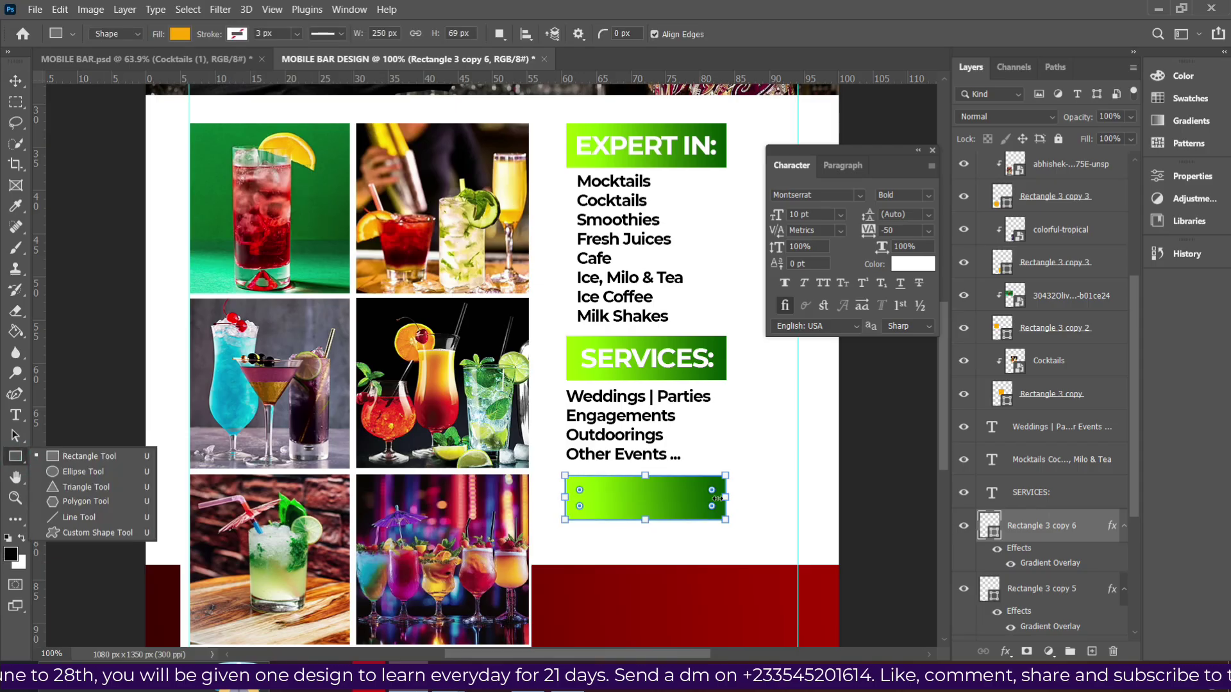
pyautogui.moveTo(718, 498); pyautogui.dragTo(775, 492)
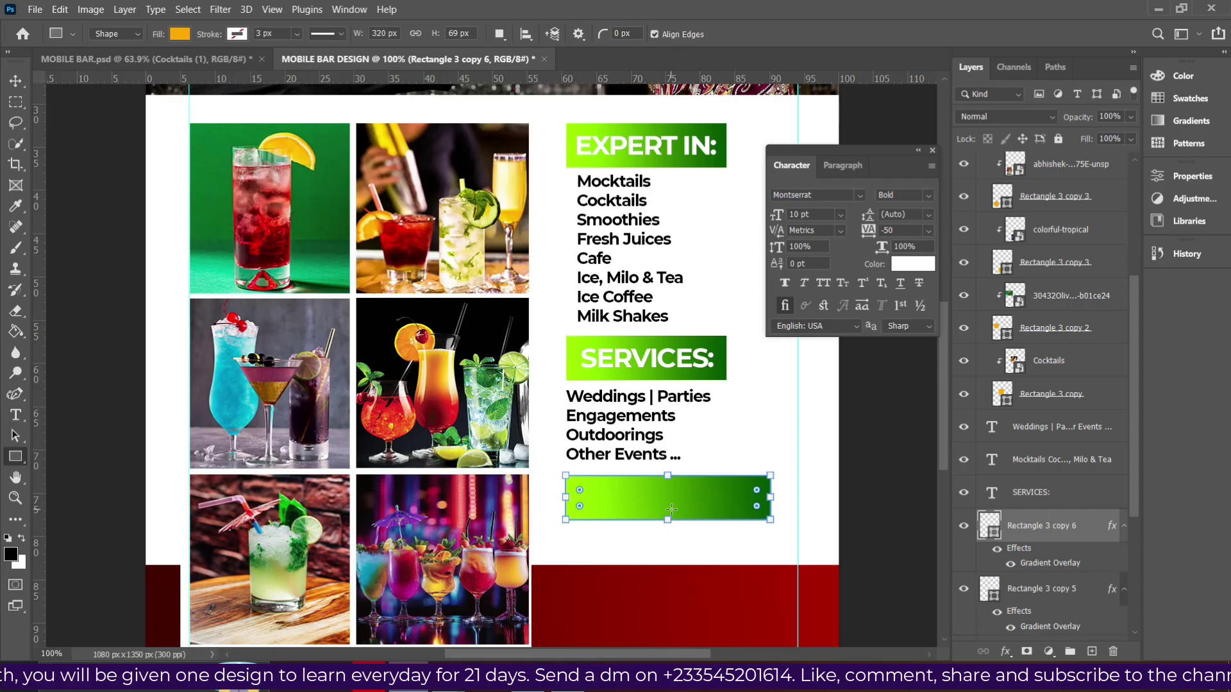
pyautogui.moveTo(668, 520)
pyautogui.mouseDown()
pyautogui.moveTo(668, 557)
pyautogui.moveTo(668, 539)
pyautogui.mouseUp()
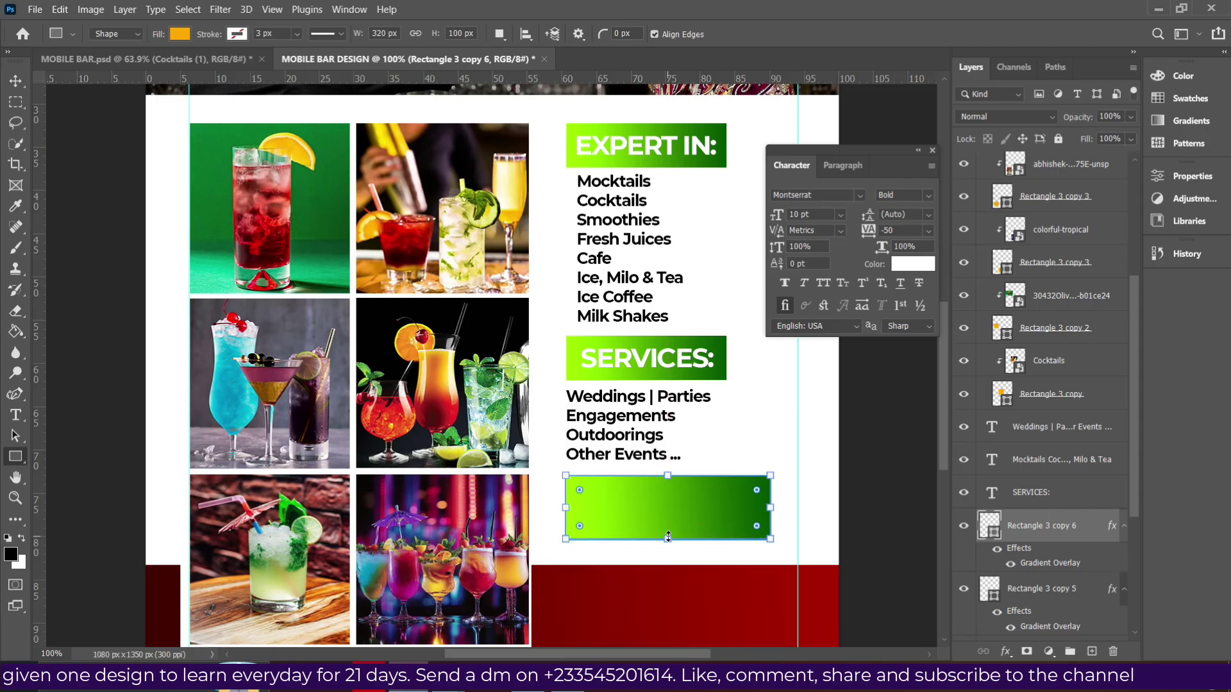
pyautogui.click(770, 507)
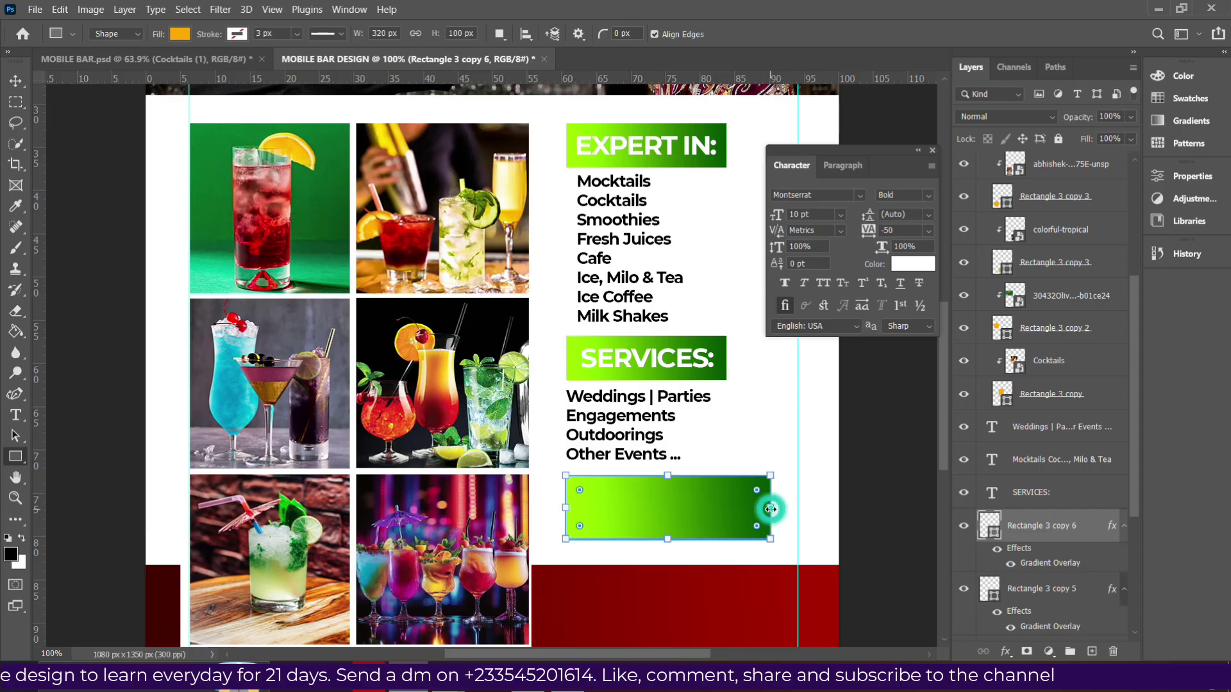
pyautogui.moveTo(770, 511); pyautogui.dragTo(757, 509)
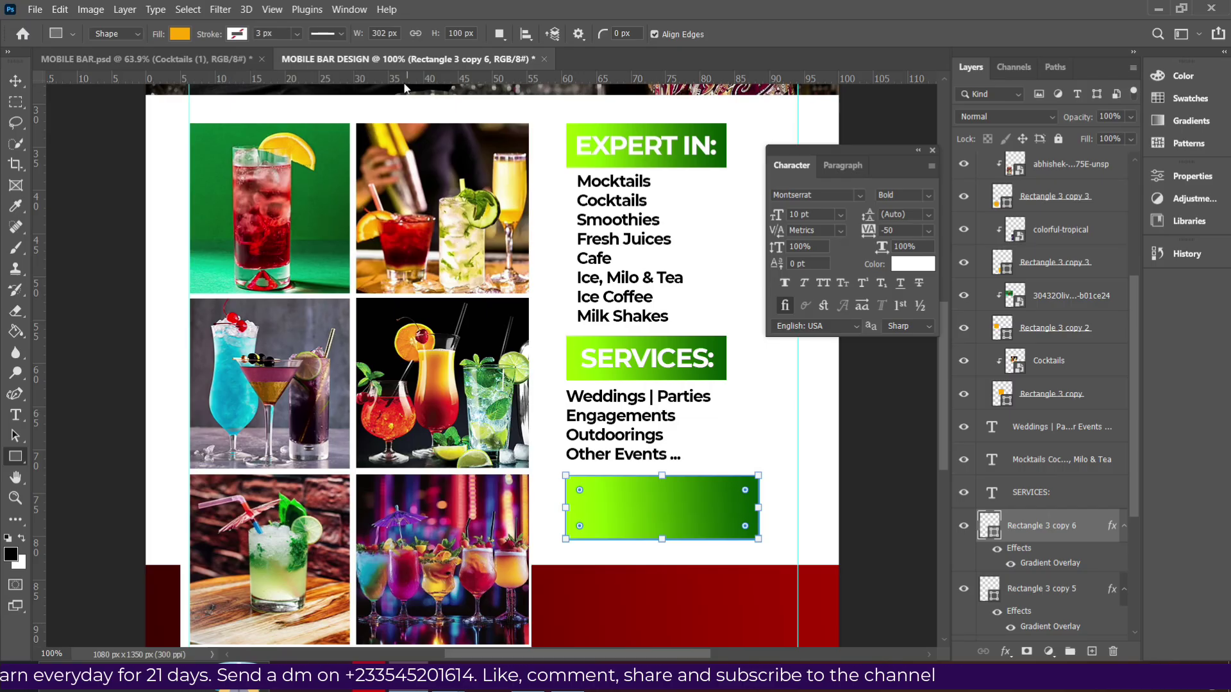
pyautogui.click(14, 78)
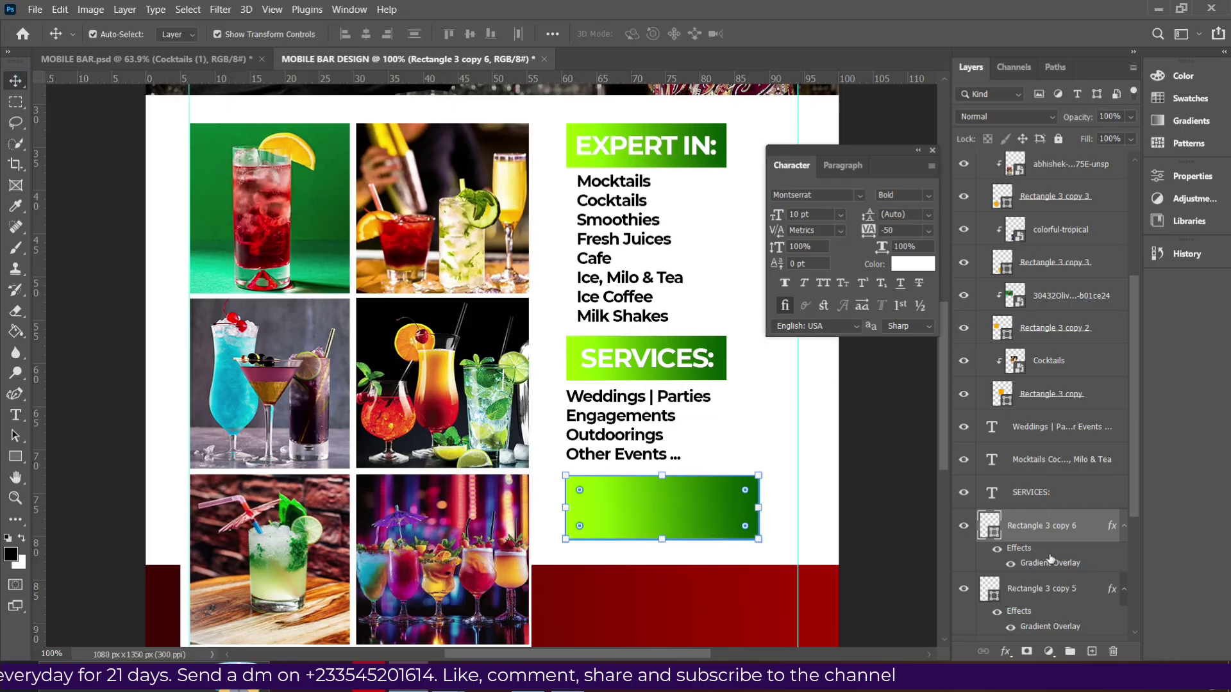
pyautogui.click(1006, 651)
# Change the box's gradient overlay from green to the dark red gradient preset.
pyautogui.click(1026, 606)
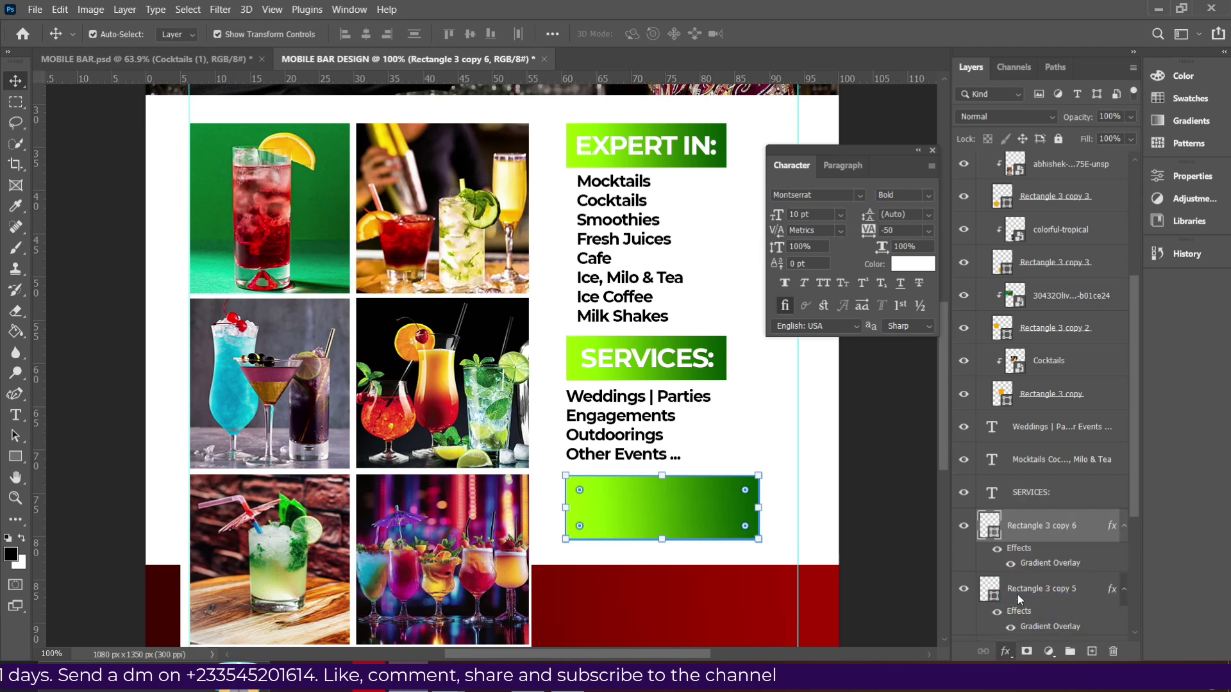
pyautogui.click(918, 222)
pyautogui.scroll(-6, 962, 231)
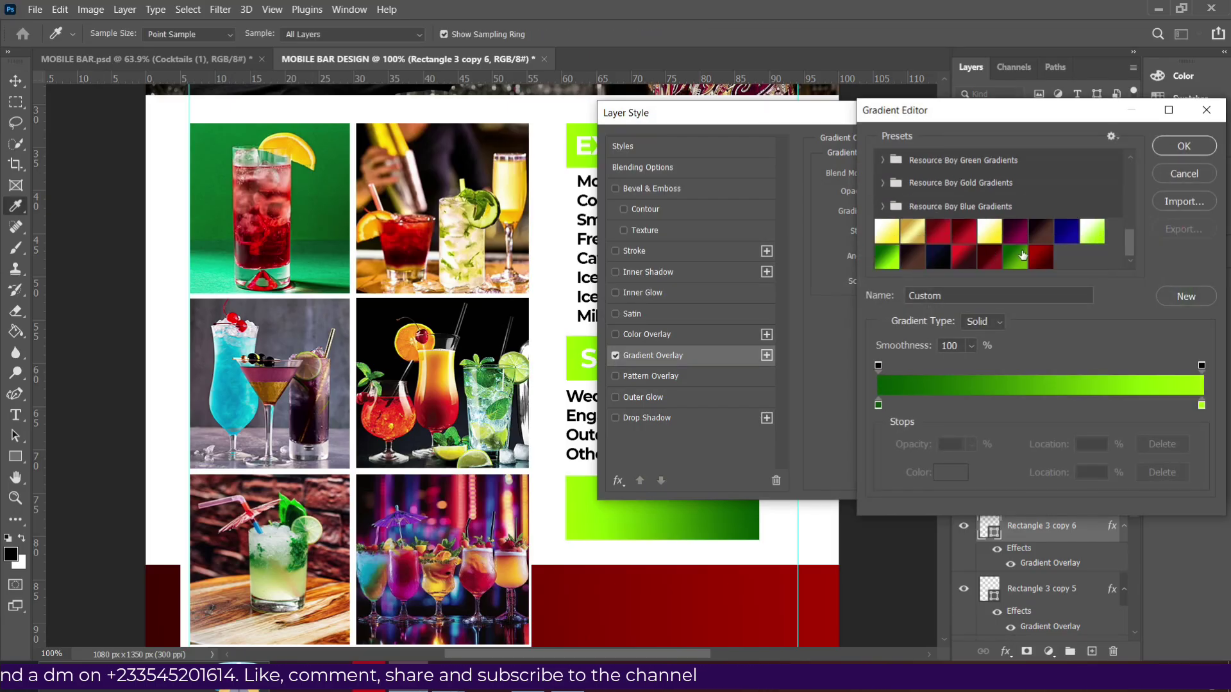
pyautogui.click(1043, 259)
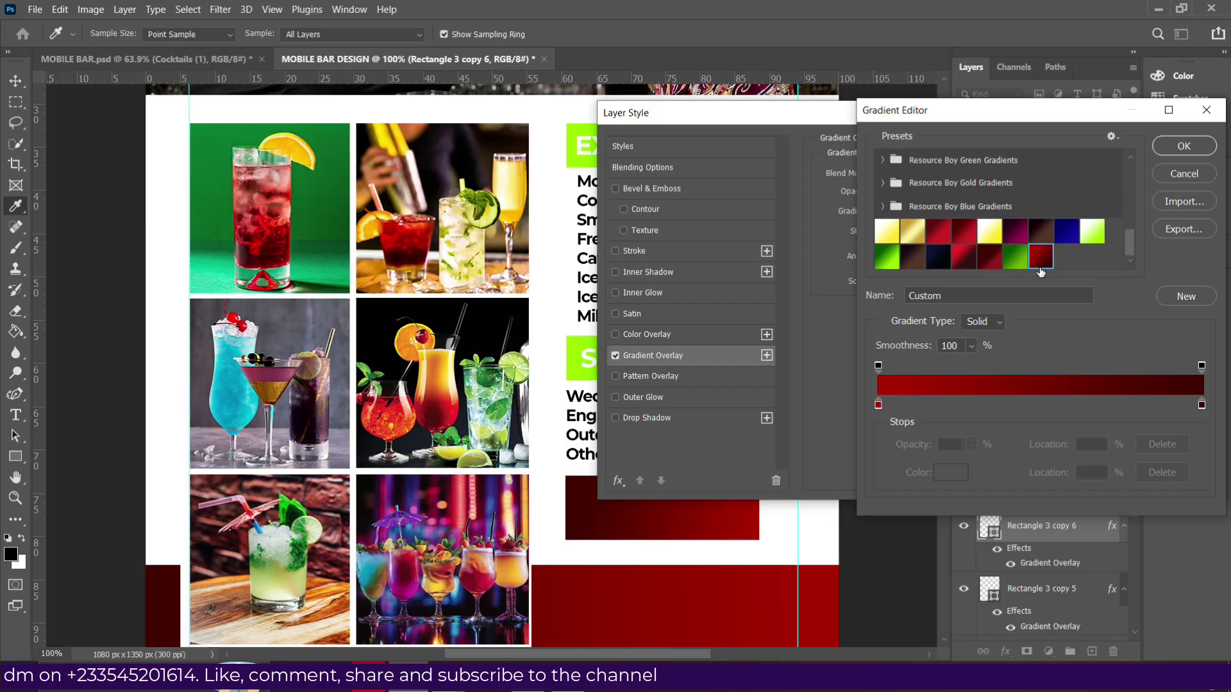
pyautogui.click(1157, 145)
pyautogui.click(1165, 148)
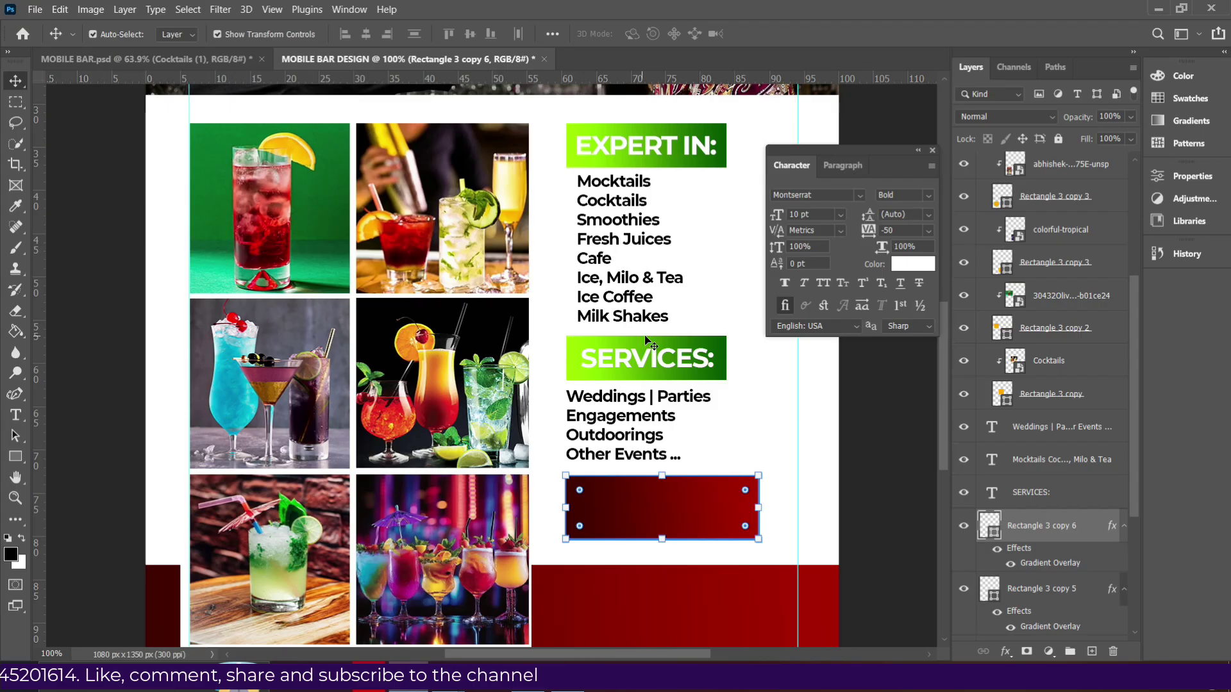
# Copy the SERVICES: heading onto the red box and retype it as 'For more information Call or WhatsApp us'.
pyautogui.click(634, 364)
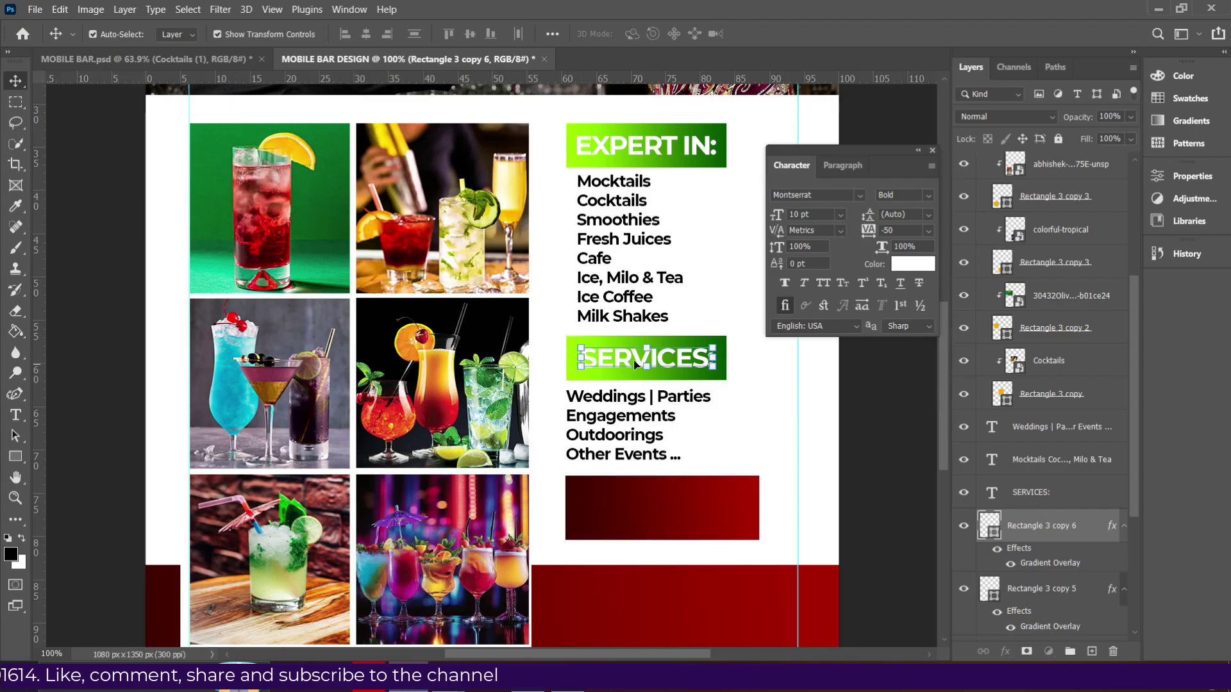
pyautogui.moveTo(683, 362); pyautogui.dragTo(678, 505)
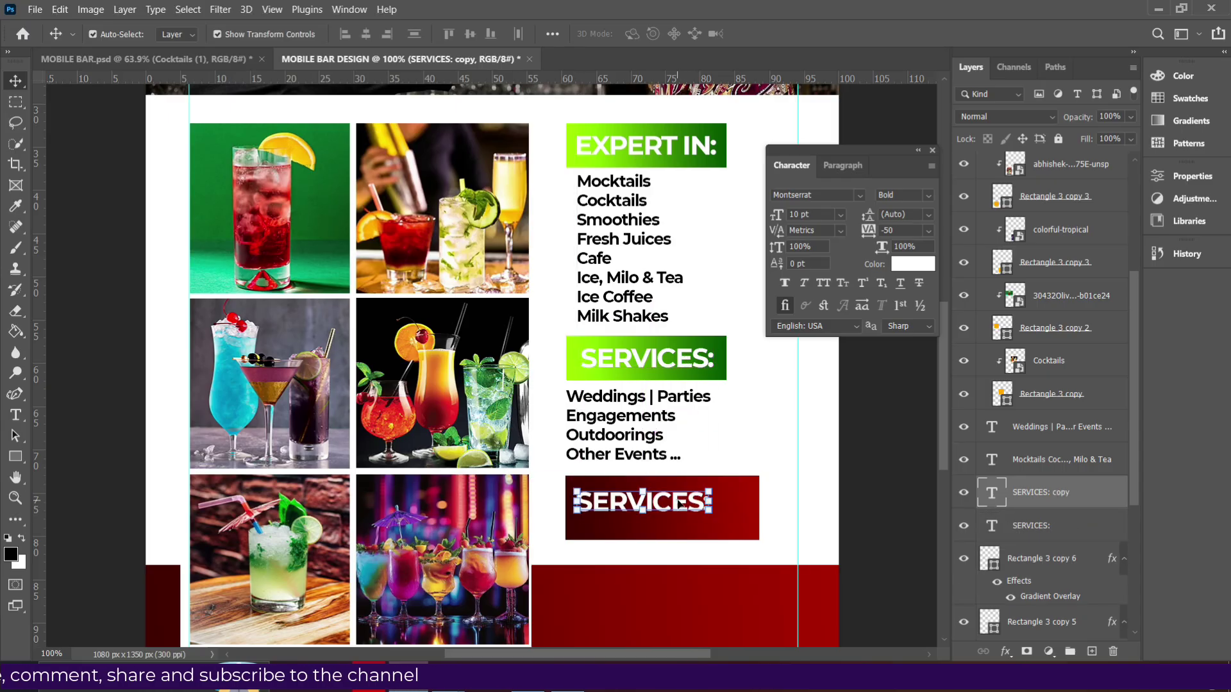
pyautogui.doubleClick(678, 504)
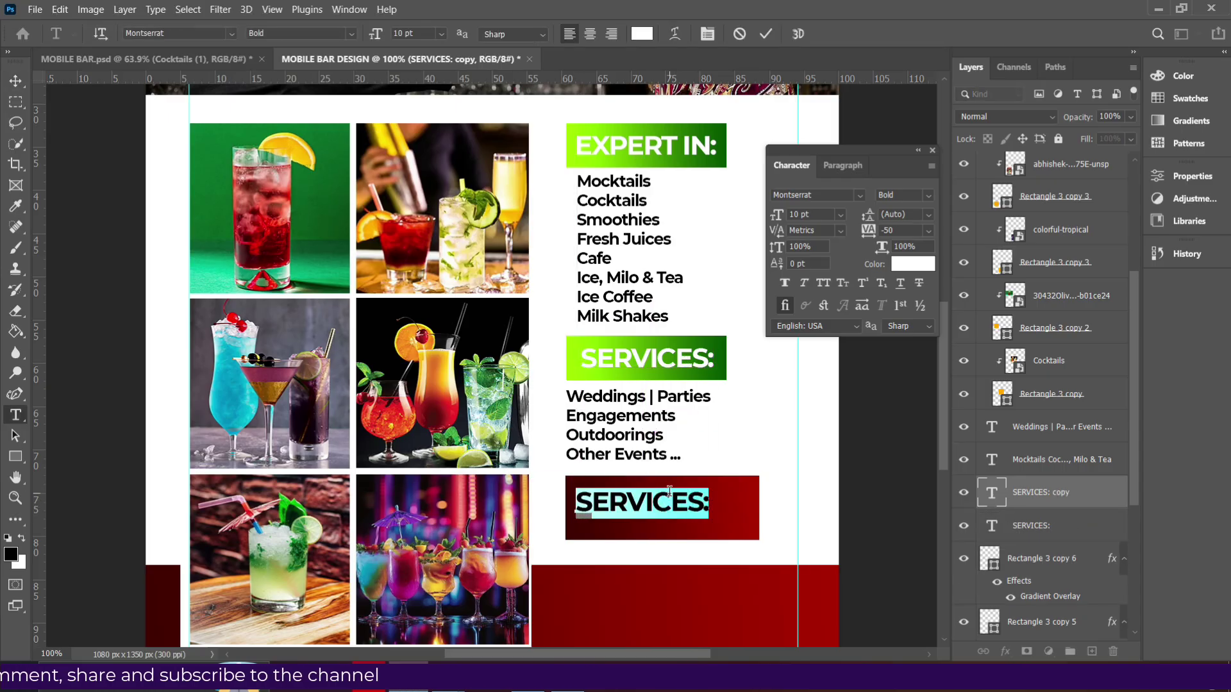
pyautogui.write('For')
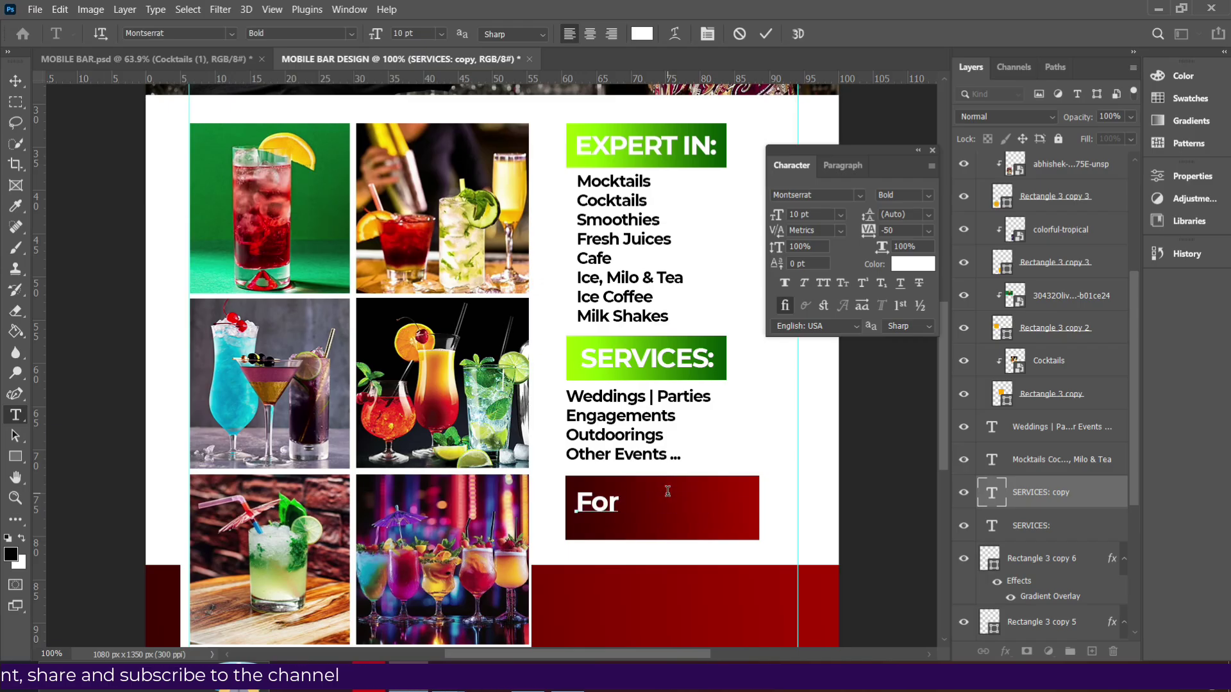
pyautogui.write(' more infor')
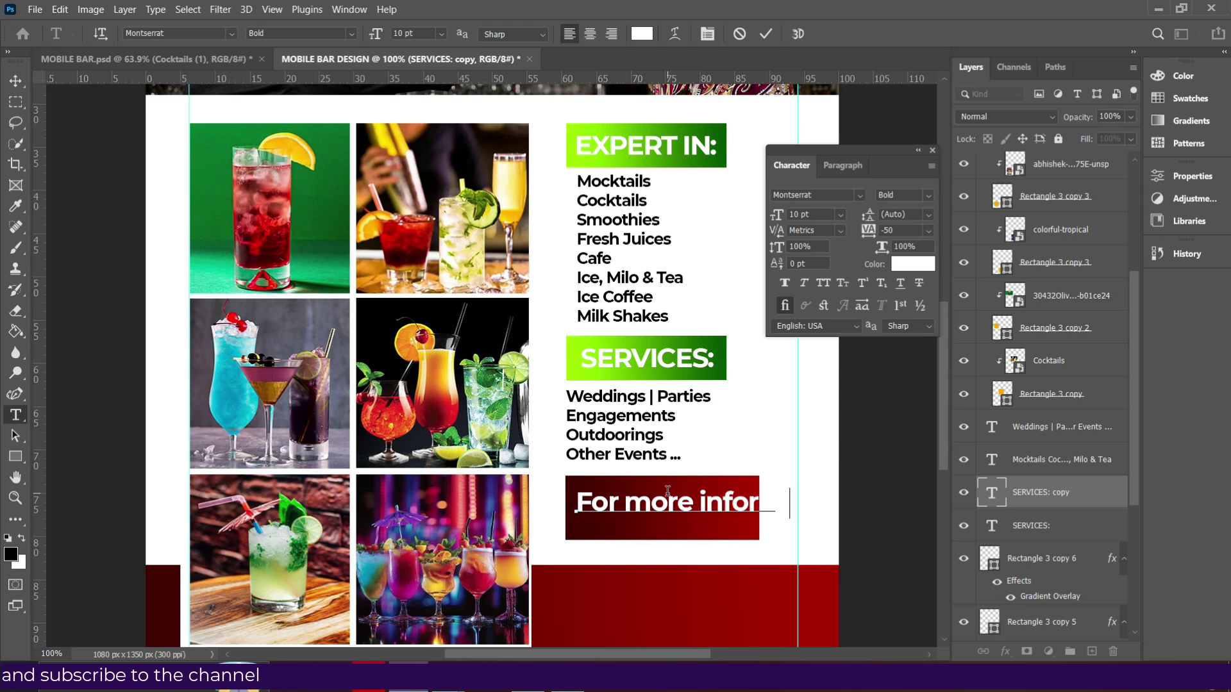
pyautogui.write('ma')
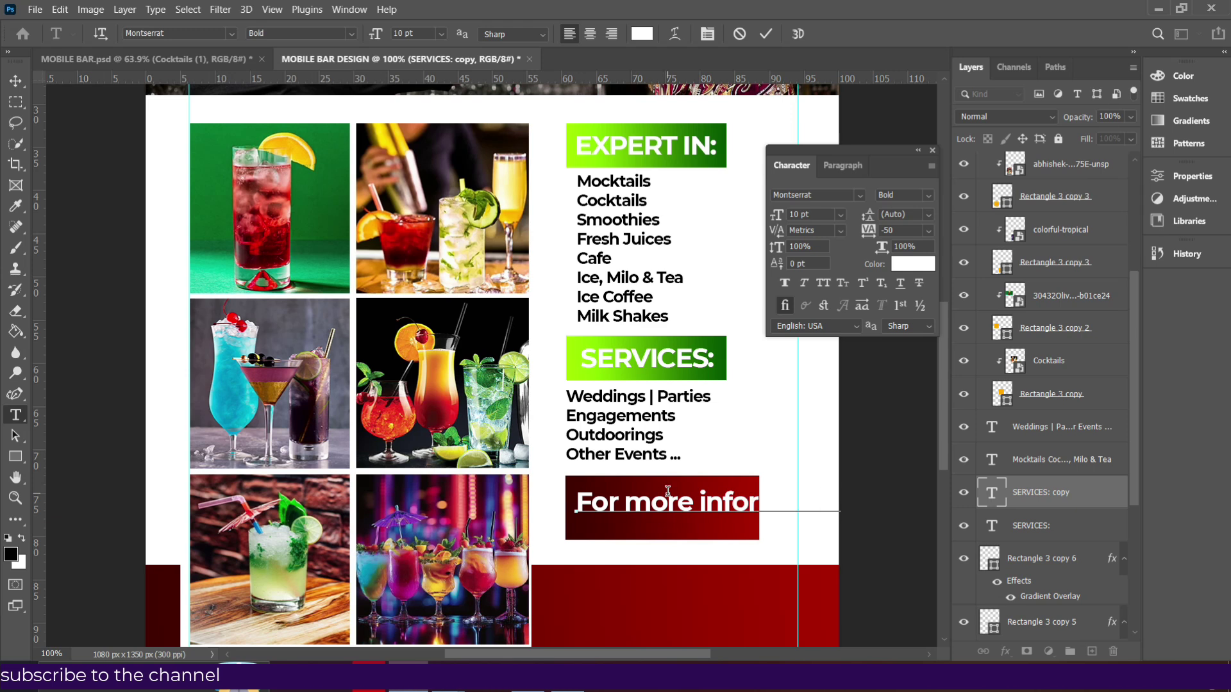
pyautogui.write('Call')
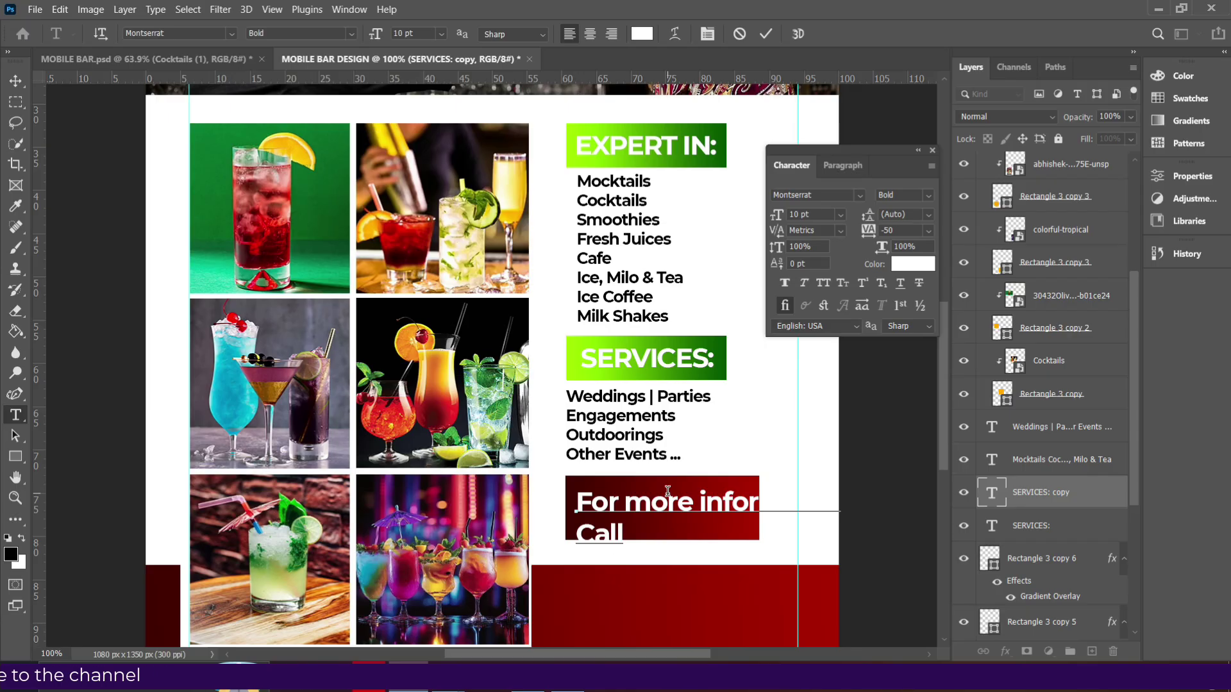
pyautogui.write(' or W')
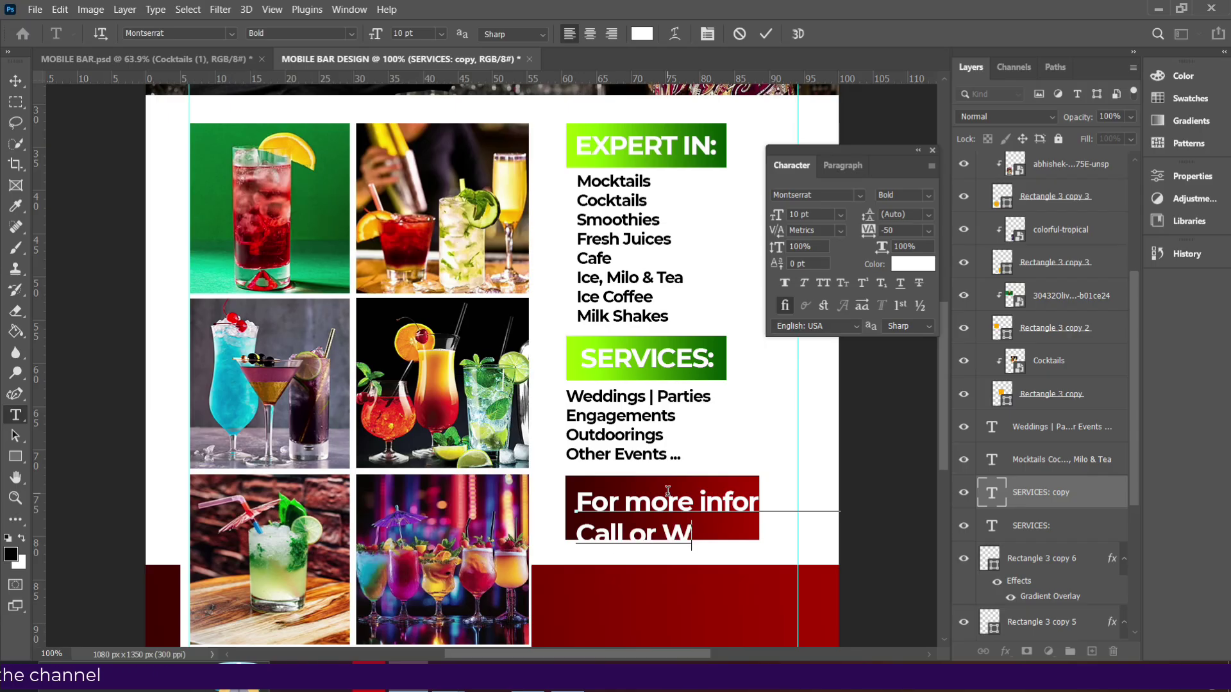
pyautogui.write('hatsApp')
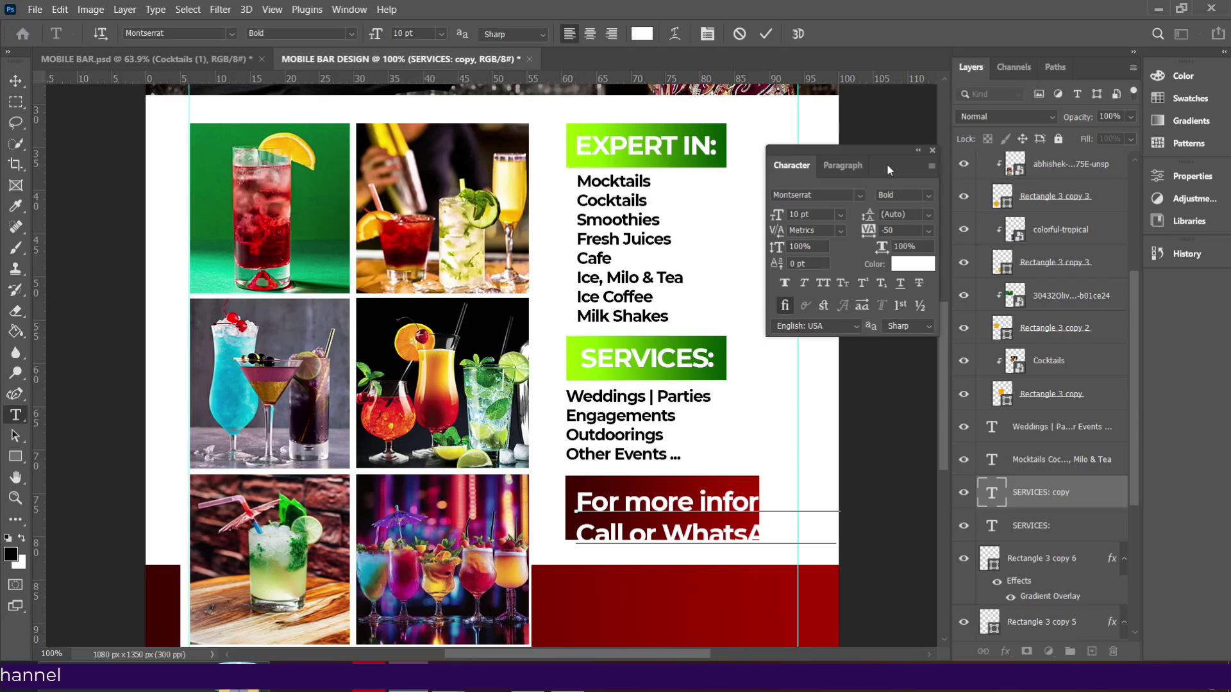
pyautogui.click(766, 34)
# Set the footer text to 6 pt and nudge it into place inside the red box.
pyautogui.click(840, 215)
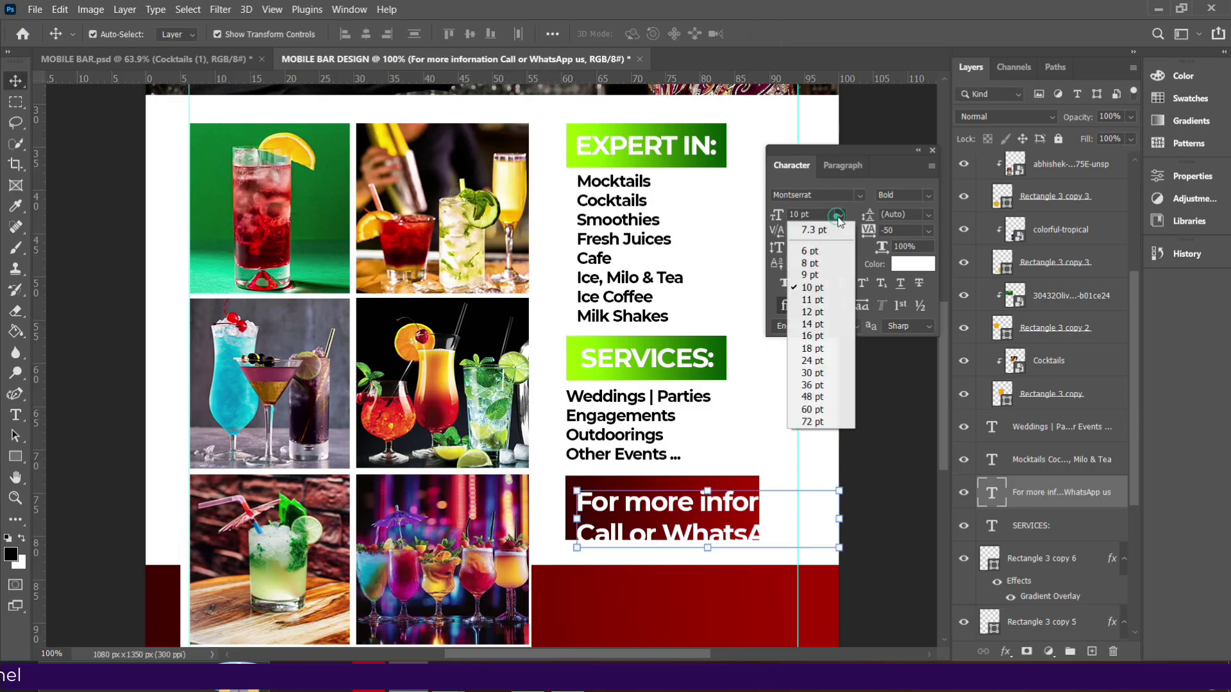
pyautogui.click(819, 252)
pyautogui.moveTo(678, 507); pyautogui.dragTo(678, 510)
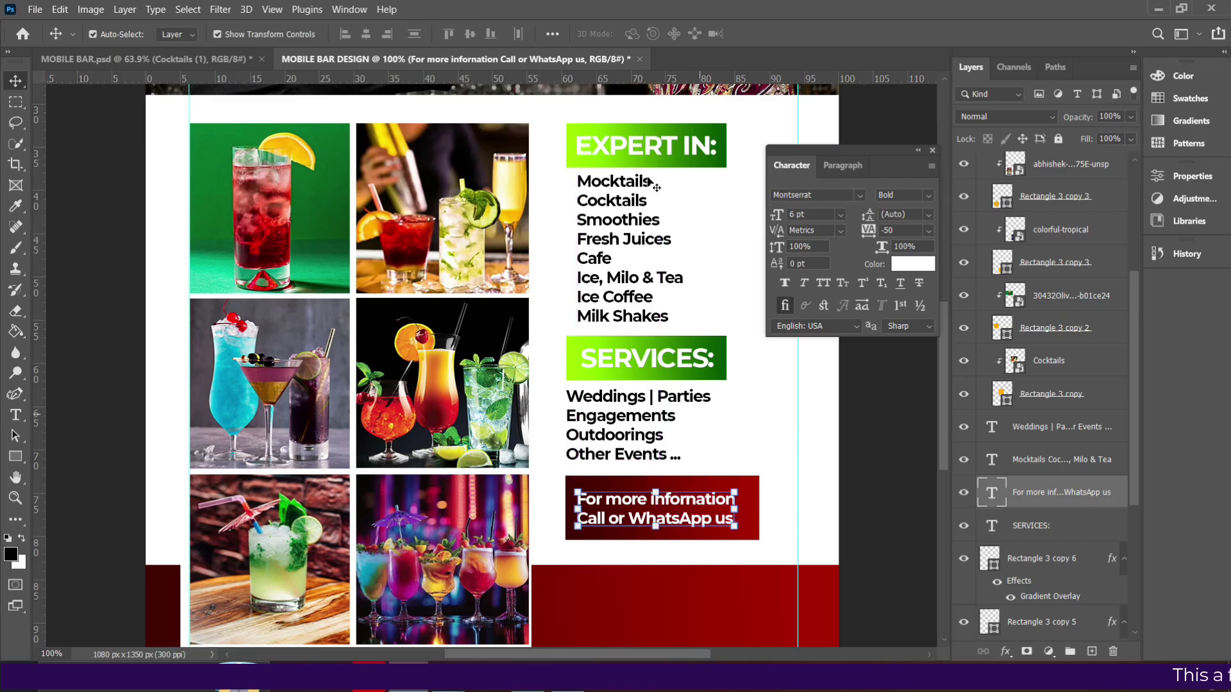
pyautogui.scroll(-3, 638, 461)
pyautogui.click(638, 448)
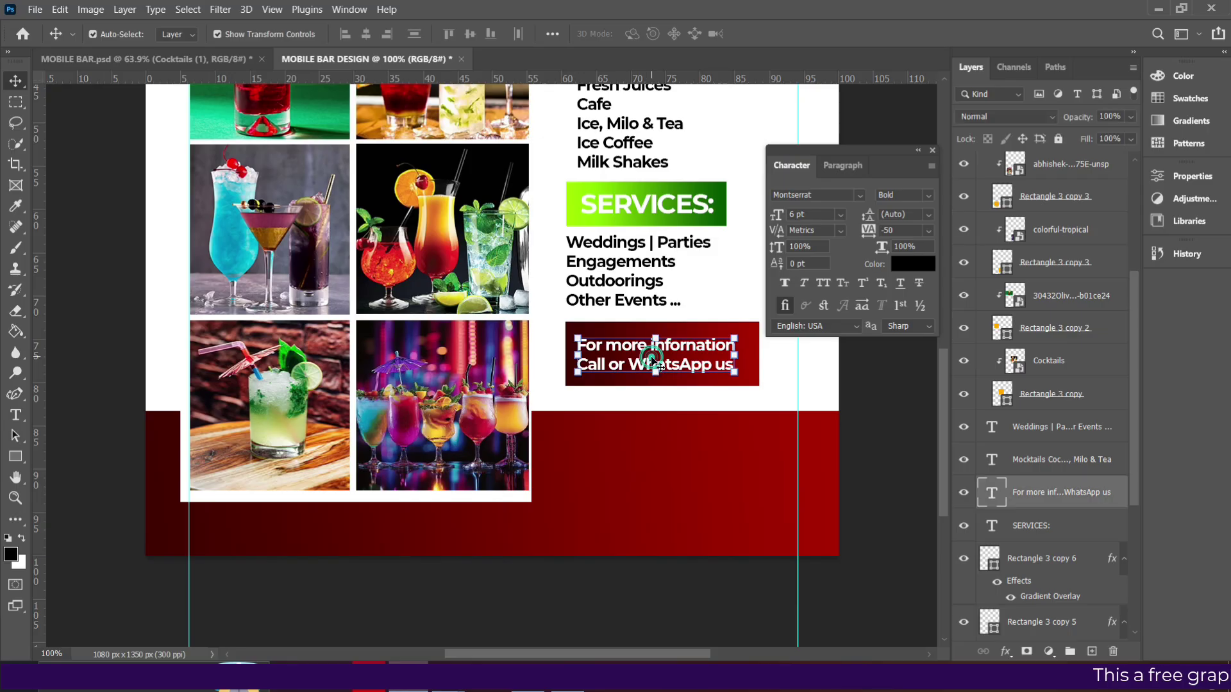
# Copy the information text into the red footer and replace it with two phone numbers and an e-mail line.
pyautogui.click(677, 362)
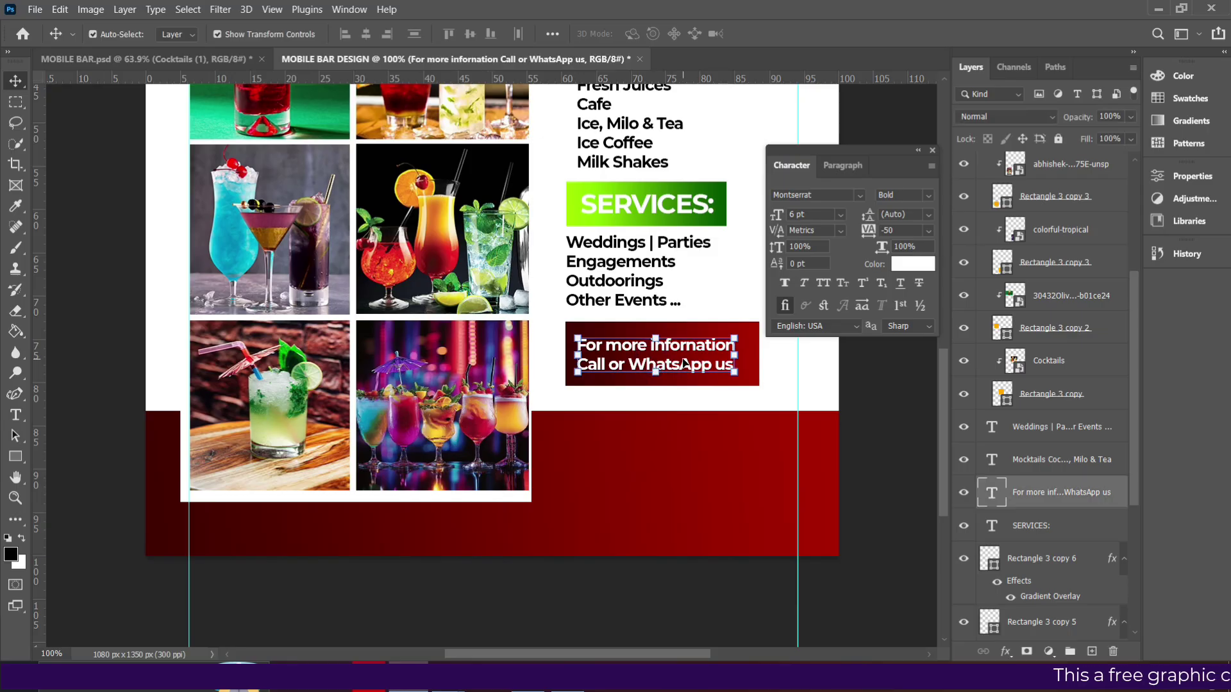
pyautogui.moveTo(683, 359); pyautogui.dragTo(671, 471)
pyautogui.doubleClick(672, 471)
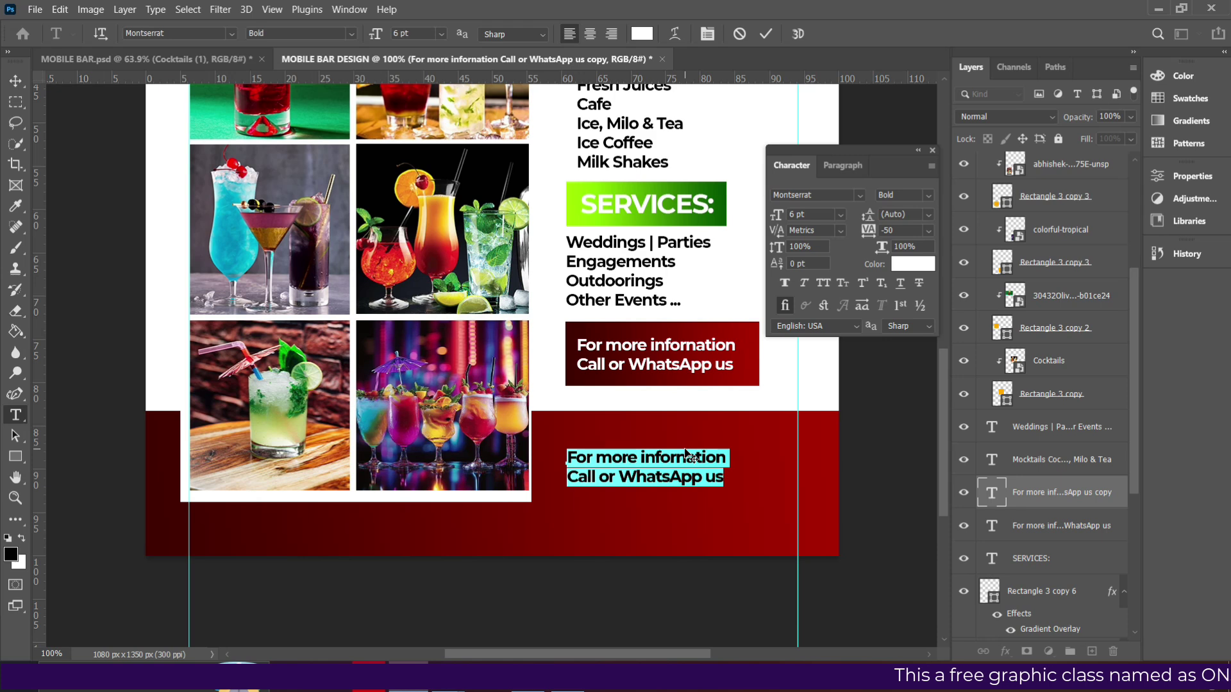
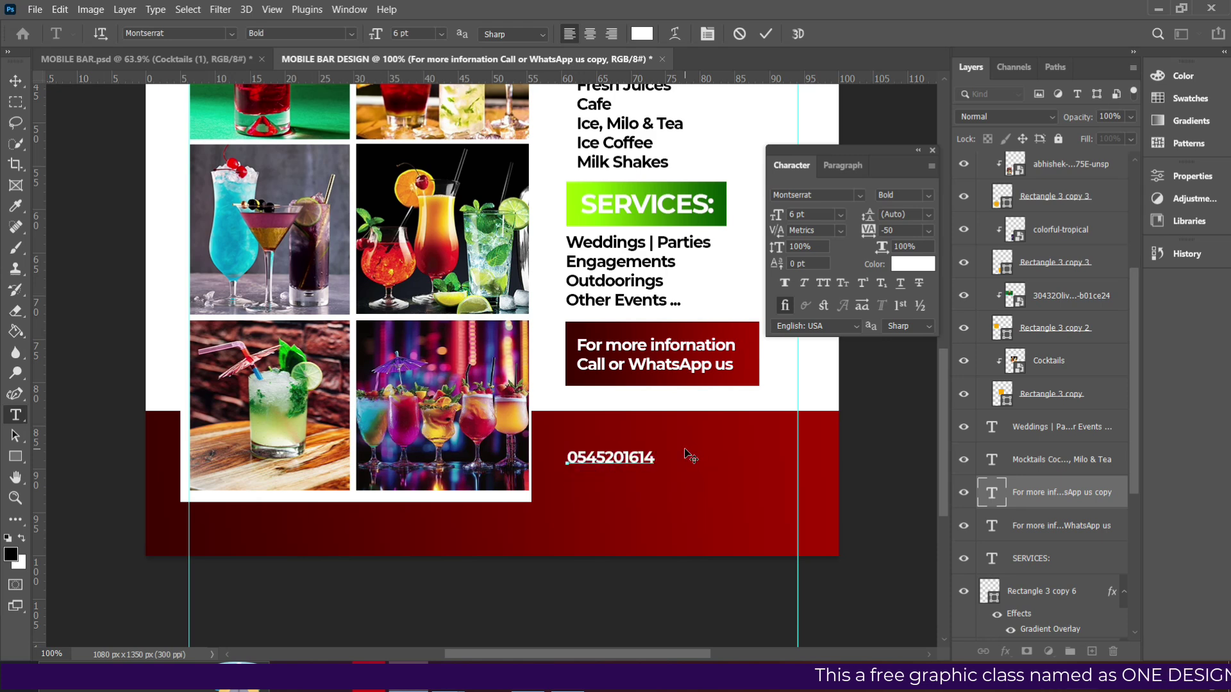
pyautogui.press('Return')
pyautogui.press('Return')
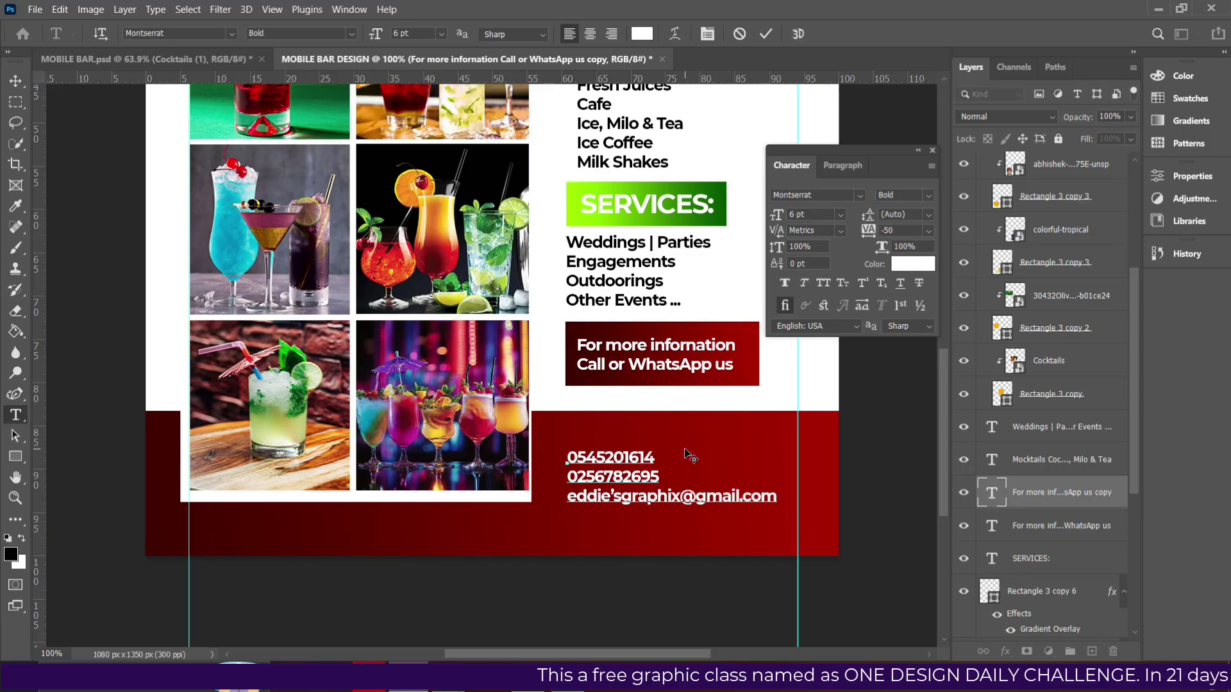
pyautogui.click(765, 34)
# Set the contact block to 6 pt and shift it slightly right in the footer.
pyautogui.press('v')
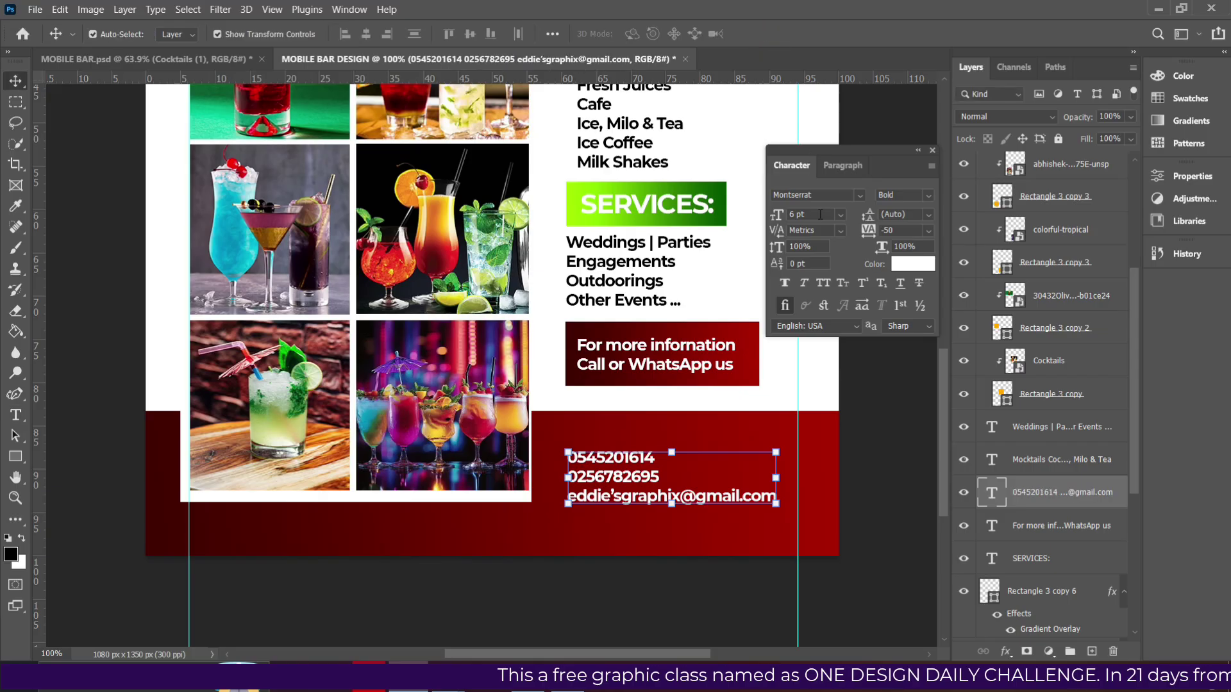
pyautogui.click(823, 216)
pyautogui.write('7')
pyautogui.press('Return')
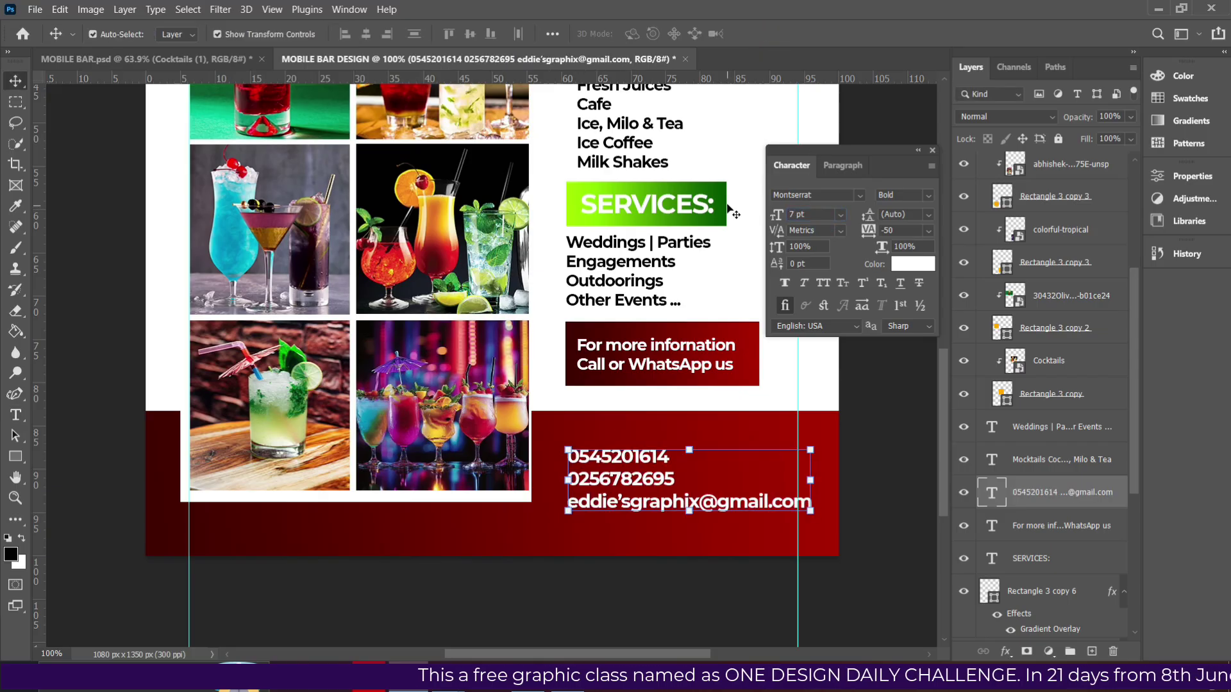
pyautogui.click(840, 215)
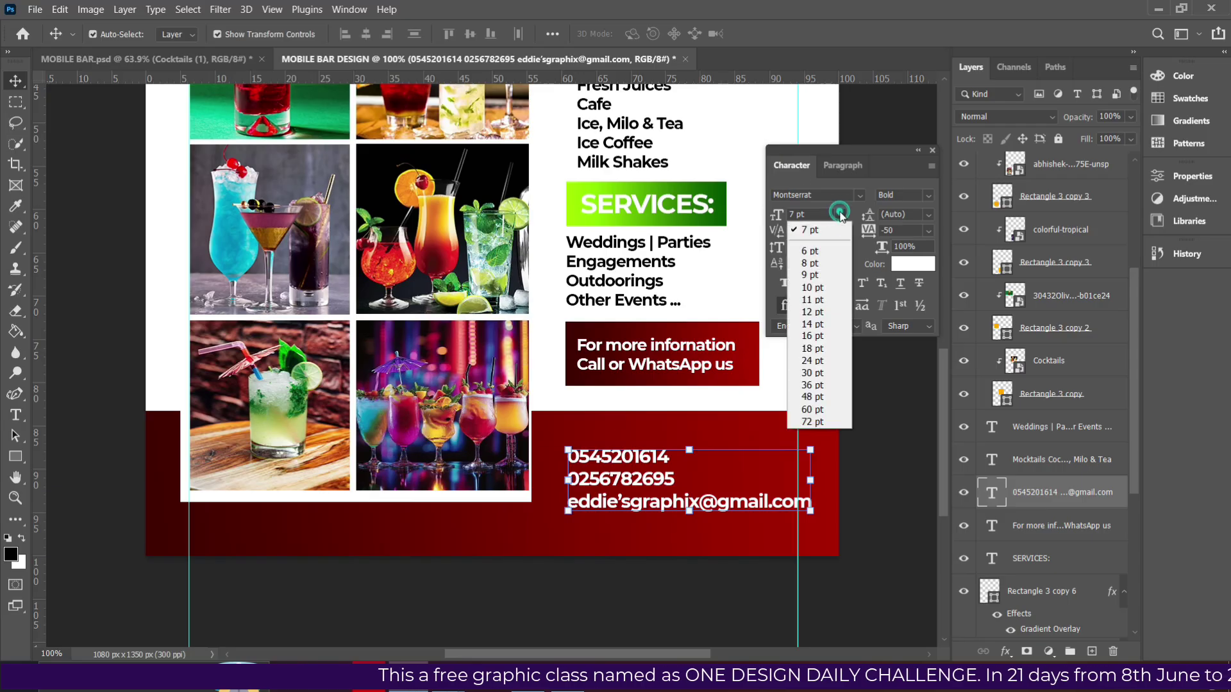
pyautogui.click(814, 245)
pyautogui.moveTo(645, 477); pyautogui.dragTo(664, 475)
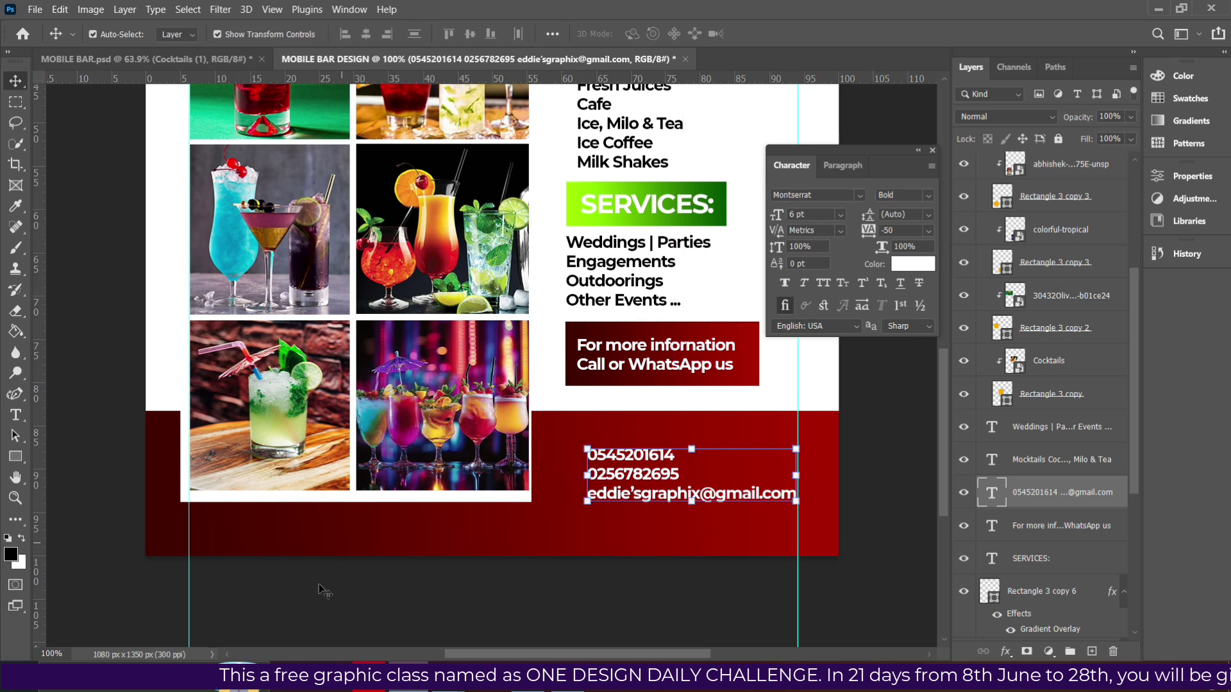
pyautogui.hotkey('alt', 'Tab')
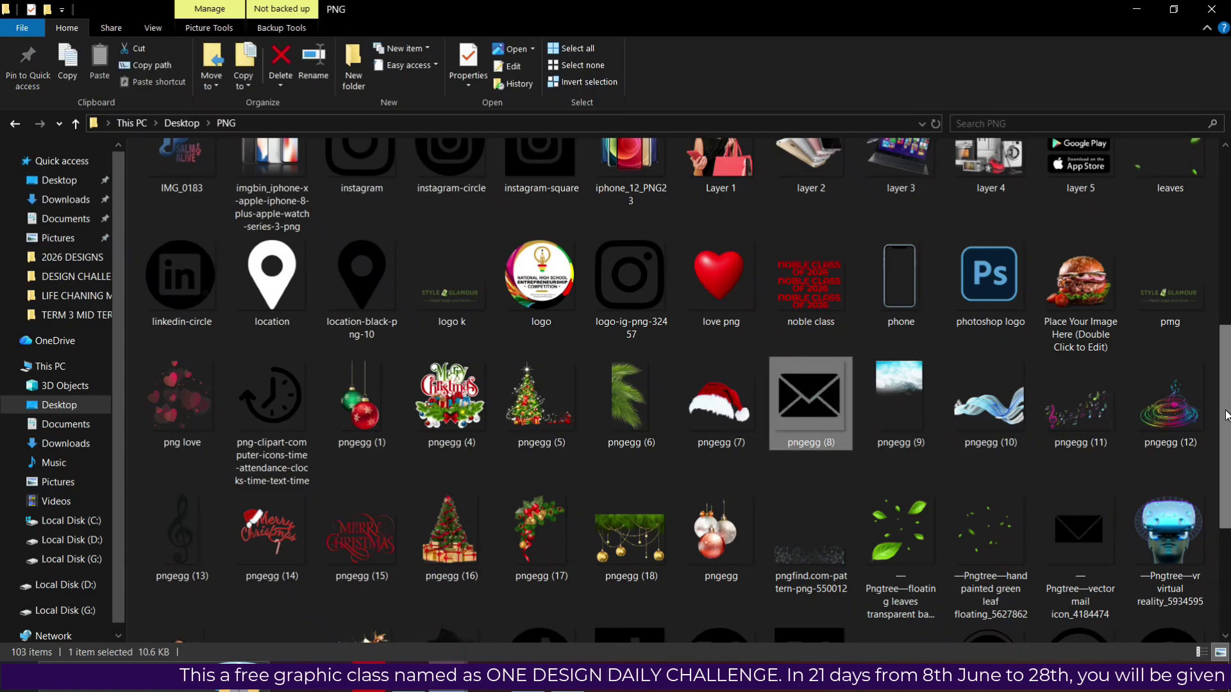
# Drag the WhatsApp and envelope icons from the PNG folder into the flyer, scaling WhatsApp to about 13%.
pyautogui.moveTo(1224, 426); pyautogui.dragTo(1228, 518)
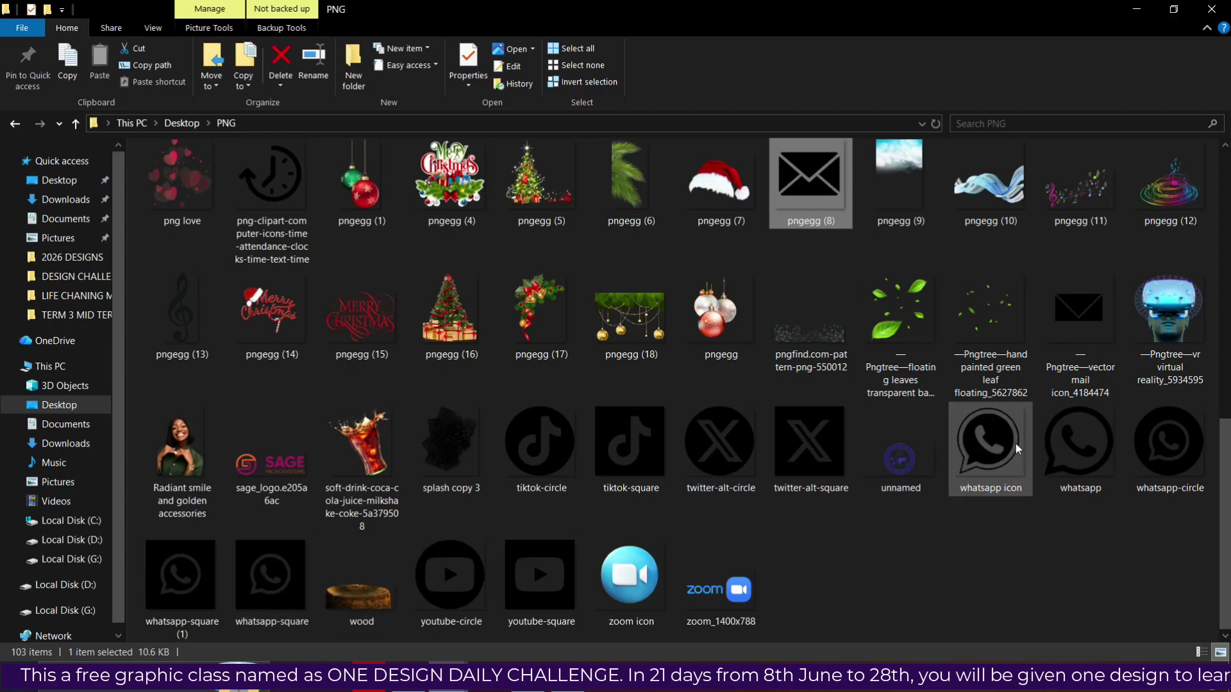
pyautogui.keyDown('ctrl'); pyautogui.click(1006, 463); pyautogui.keyUp('ctrl')
pyautogui.scroll(2, 1090, 308)
pyautogui.scroll(-2, 1090, 308)
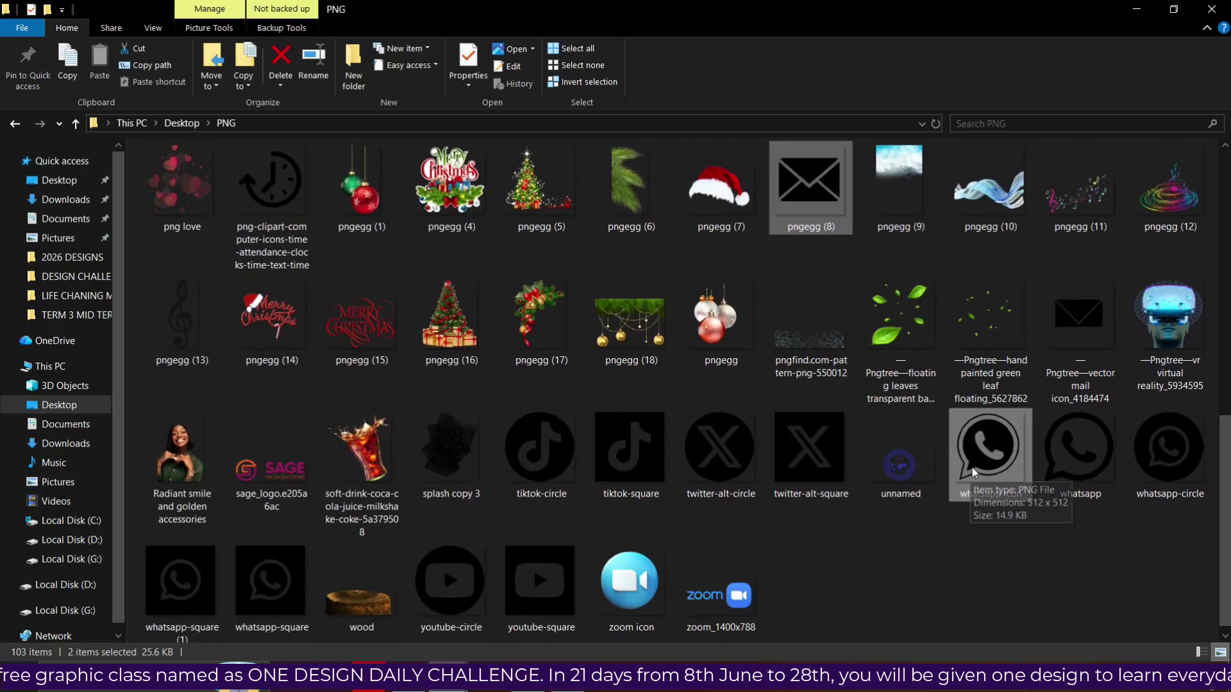
pyautogui.moveTo(947, 471); pyautogui.dragTo(581, 513)
pyautogui.moveTo(136, 317); pyautogui.dragTo(650, 449)
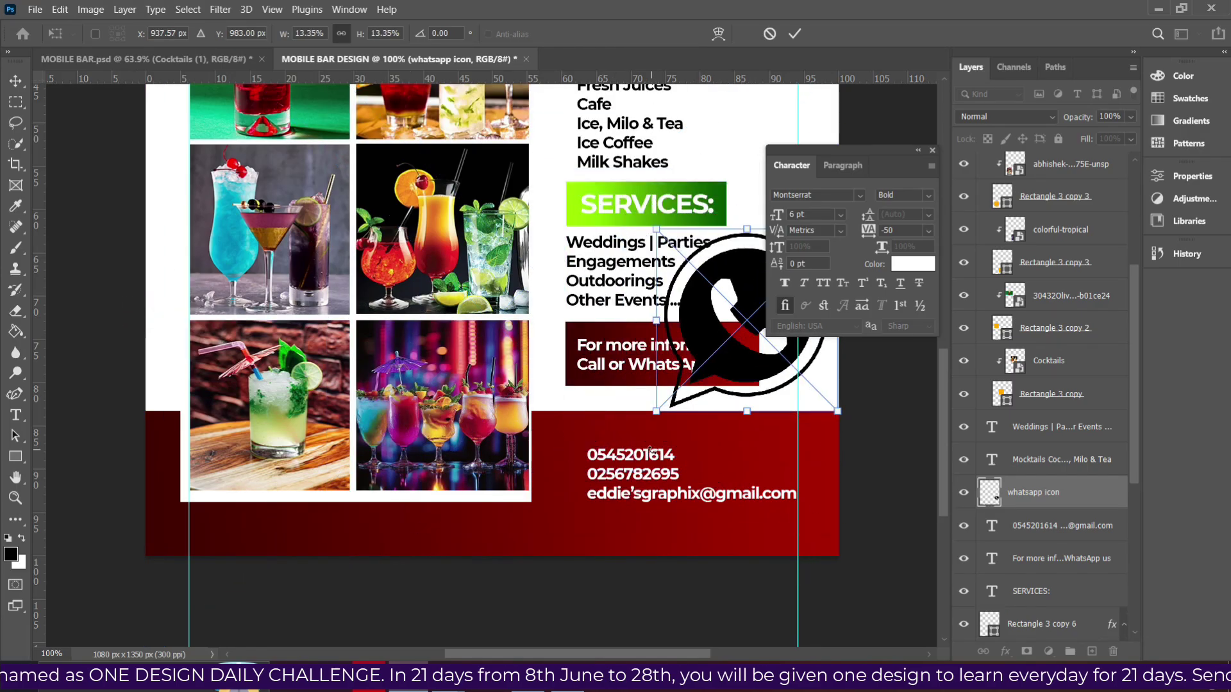
# Shrink the WhatsApp icon and place it beside the first phone number.
pyautogui.hotkey('ctrl', '+')
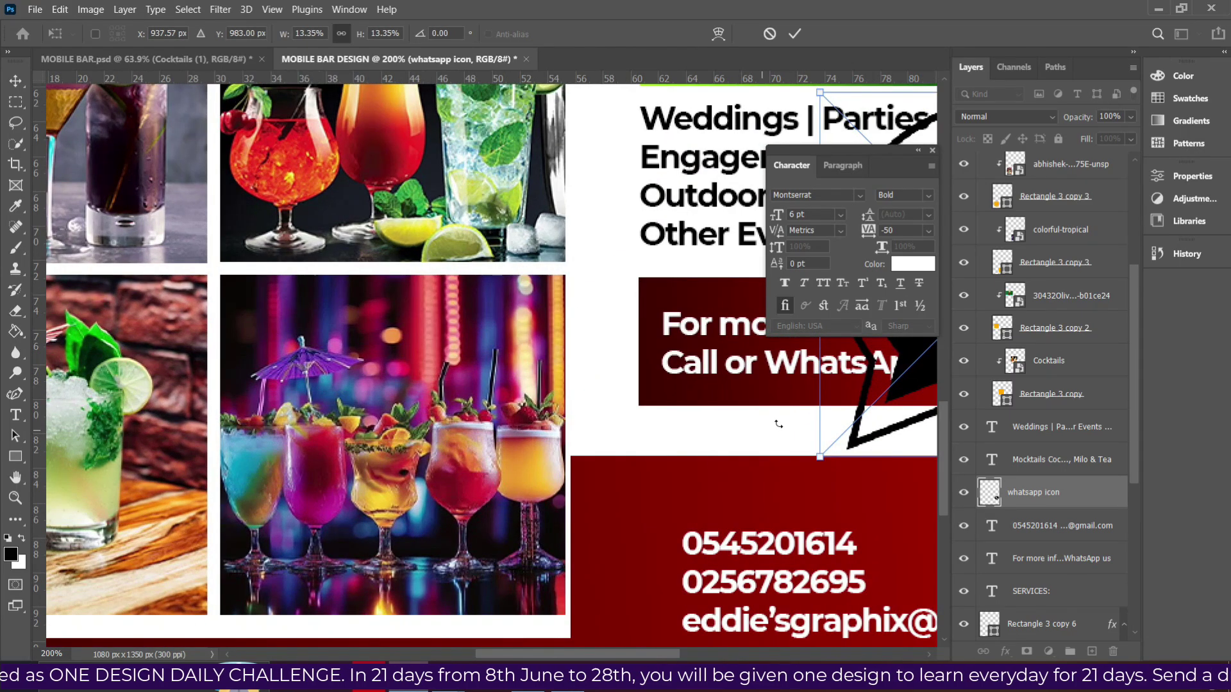
pyautogui.moveTo(938, 138); pyautogui.dragTo(637, 308)
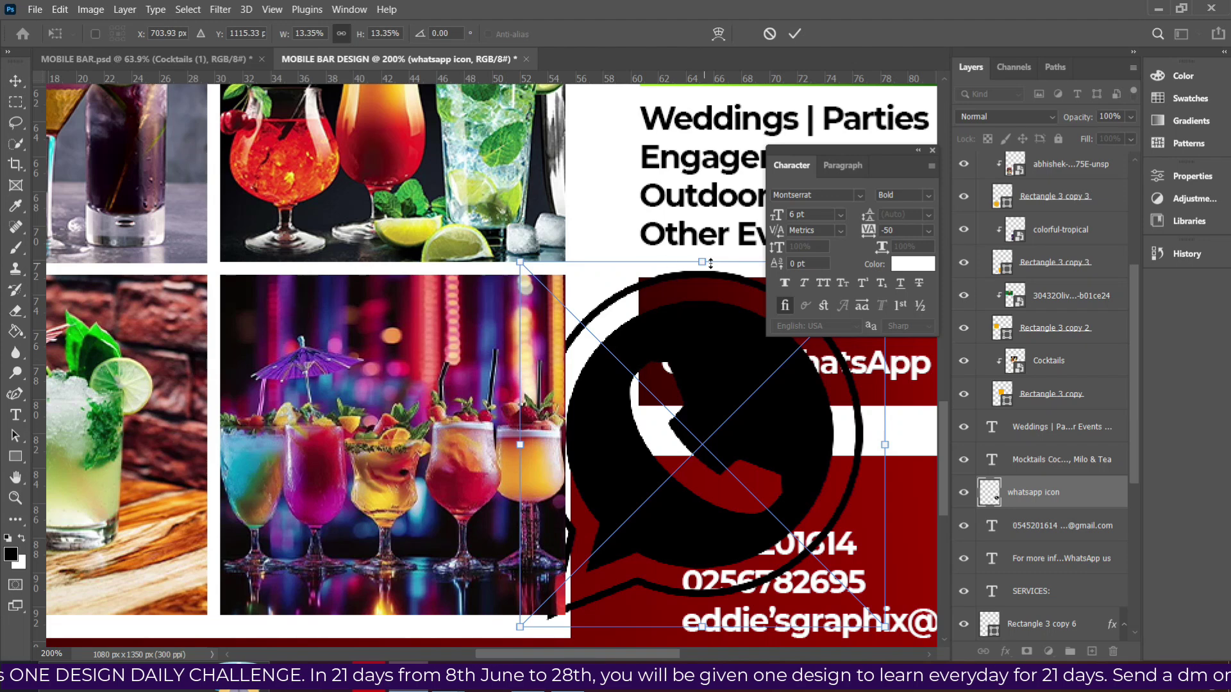
pyautogui.moveTo(681, 357); pyautogui.dragTo(665, 543)
pyautogui.moveTo(678, 531); pyautogui.dragTo(679, 529)
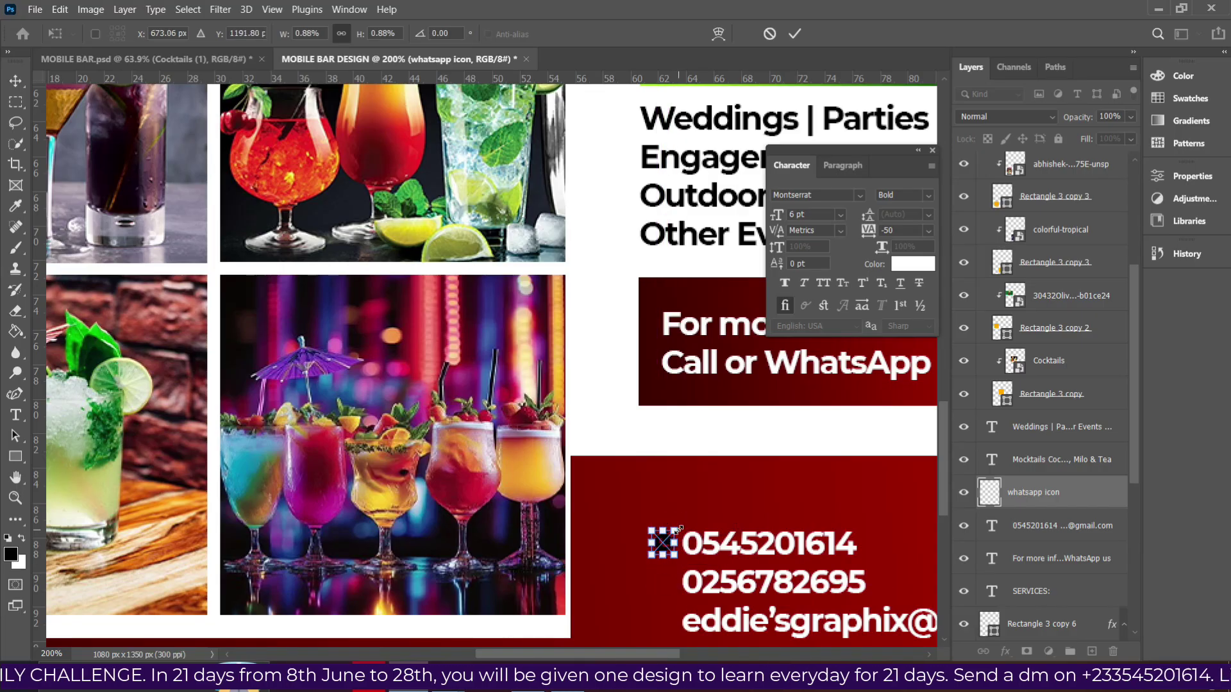
pyautogui.click(795, 35)
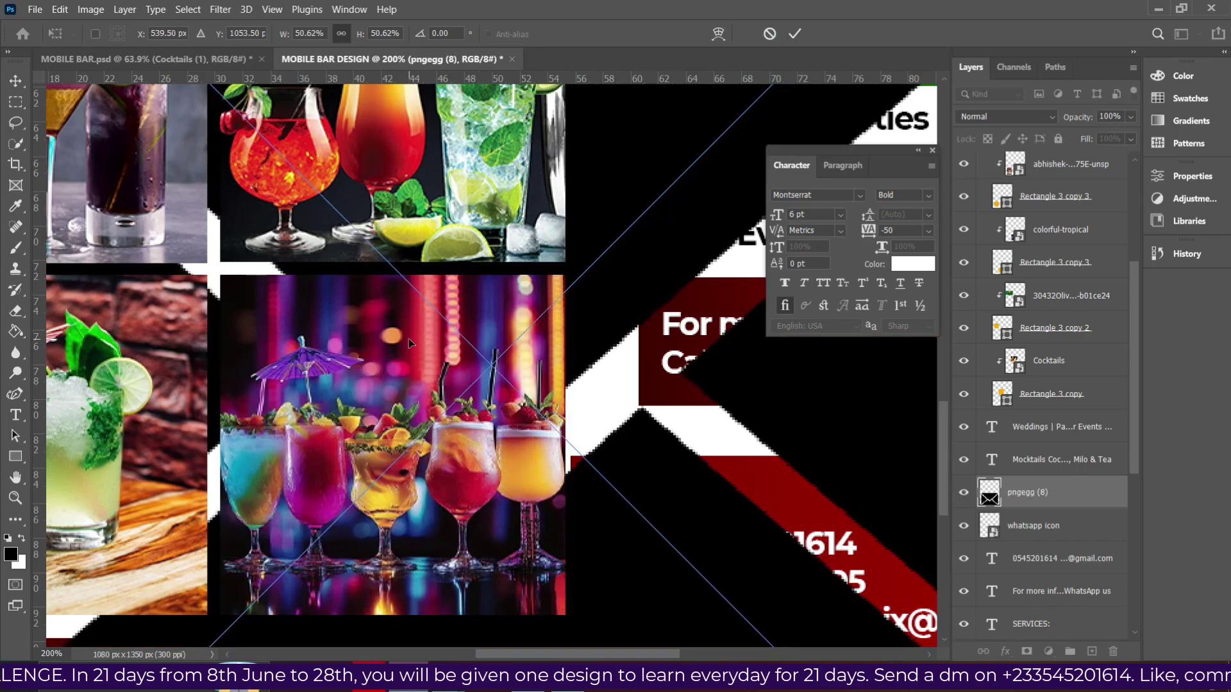
# Shrink the envelope icon to about 14% and place it beside the e-mail line.
pyautogui.hotkey('ctrl', '-')
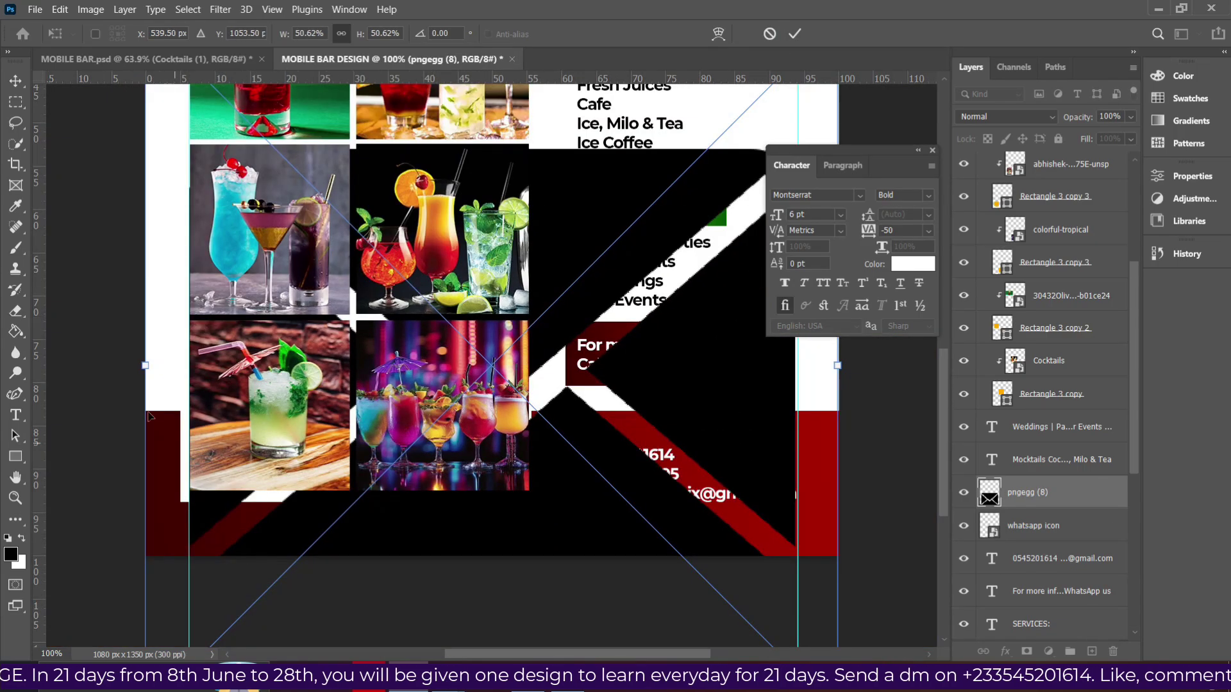
pyautogui.moveTo(136, 367); pyautogui.dragTo(652, 366)
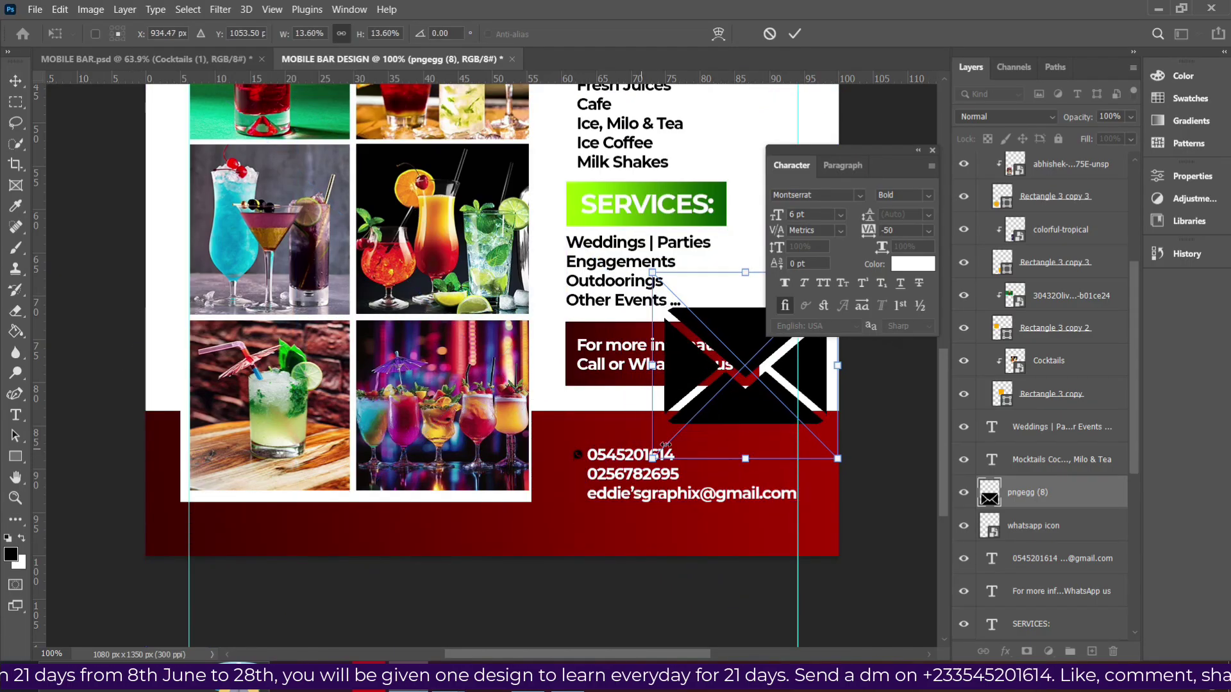
pyautogui.moveTo(752, 398); pyautogui.dragTo(573, 530)
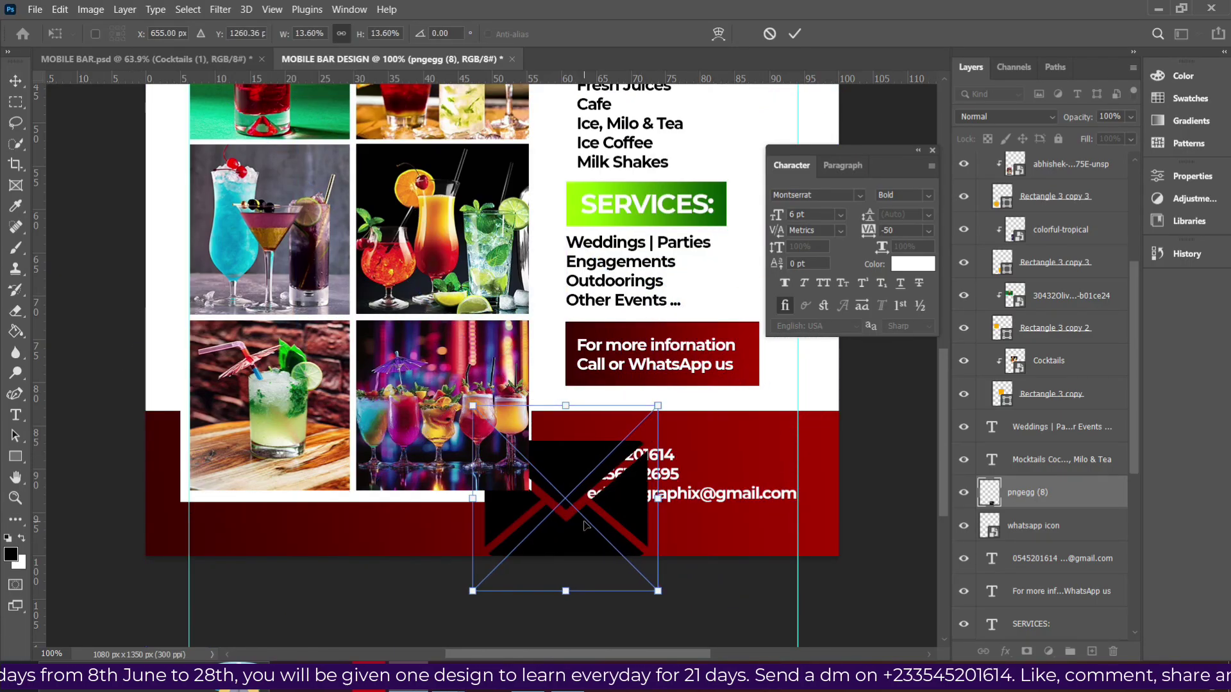
pyautogui.hotkey('ctrl', '+')
pyautogui.moveTo(639, 445); pyautogui.dragTo(640, 523)
pyautogui.moveTo(662, 565); pyautogui.dragTo(667, 441)
pyautogui.press('Return')
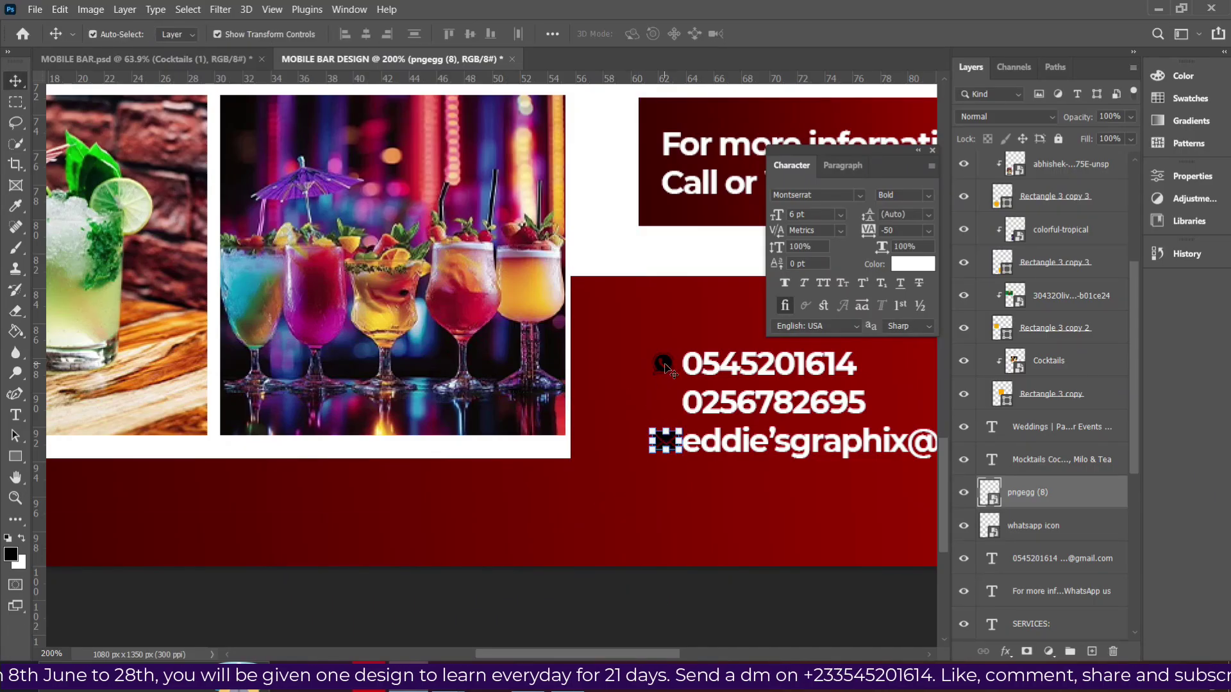
# Enlarge the WhatsApp icon slightly beside the first phone number.
pyautogui.click(676, 356)
pyautogui.moveTo(679, 351); pyautogui.dragTo(679, 344)
pyautogui.press('Return')
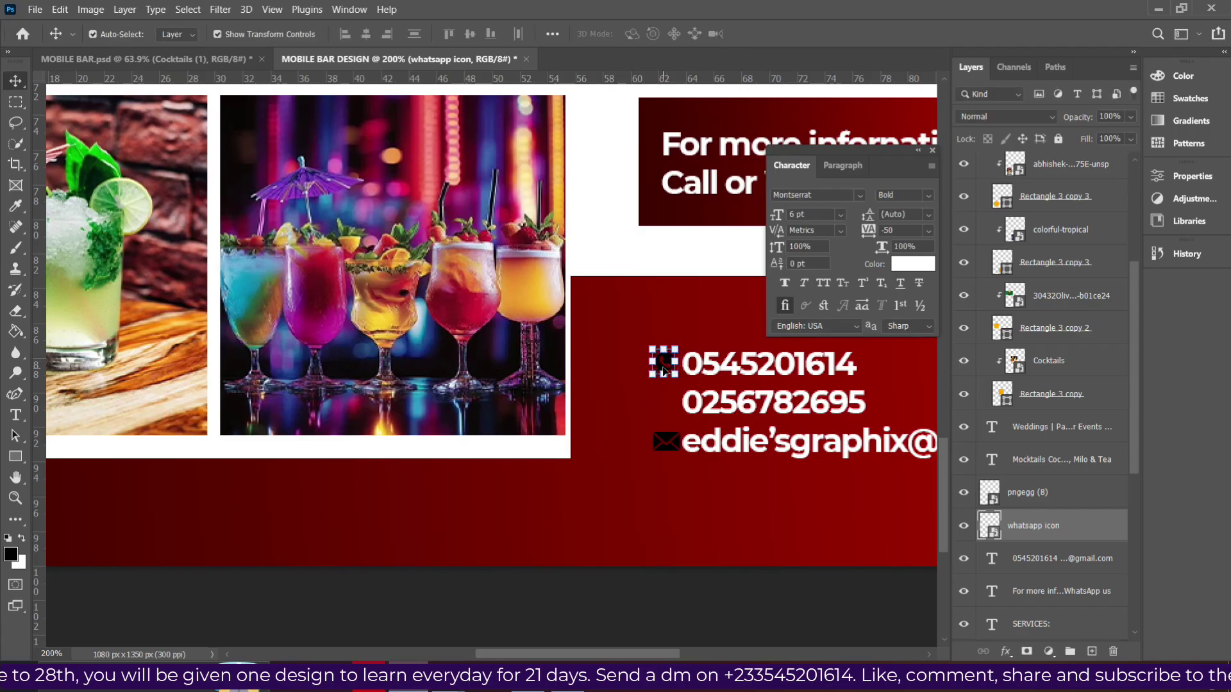
# Set the WhatsApp icon's Color Overlay colour to white.
pyautogui.click(1006, 652)
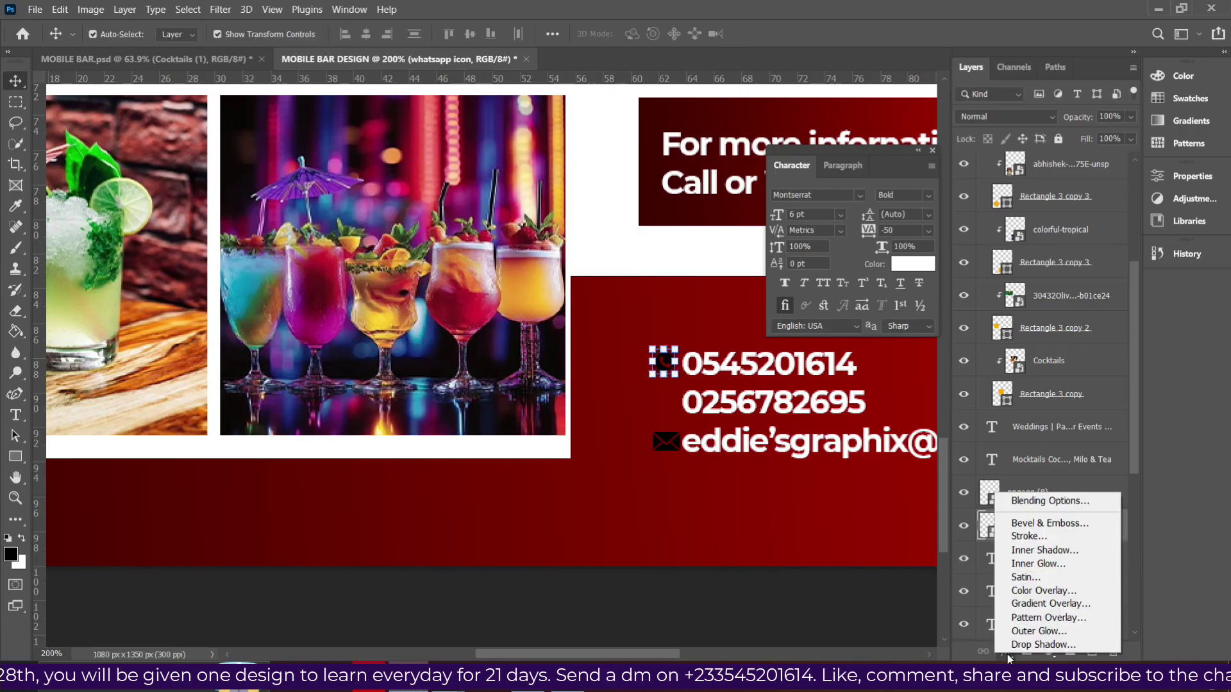
pyautogui.press('Escape')
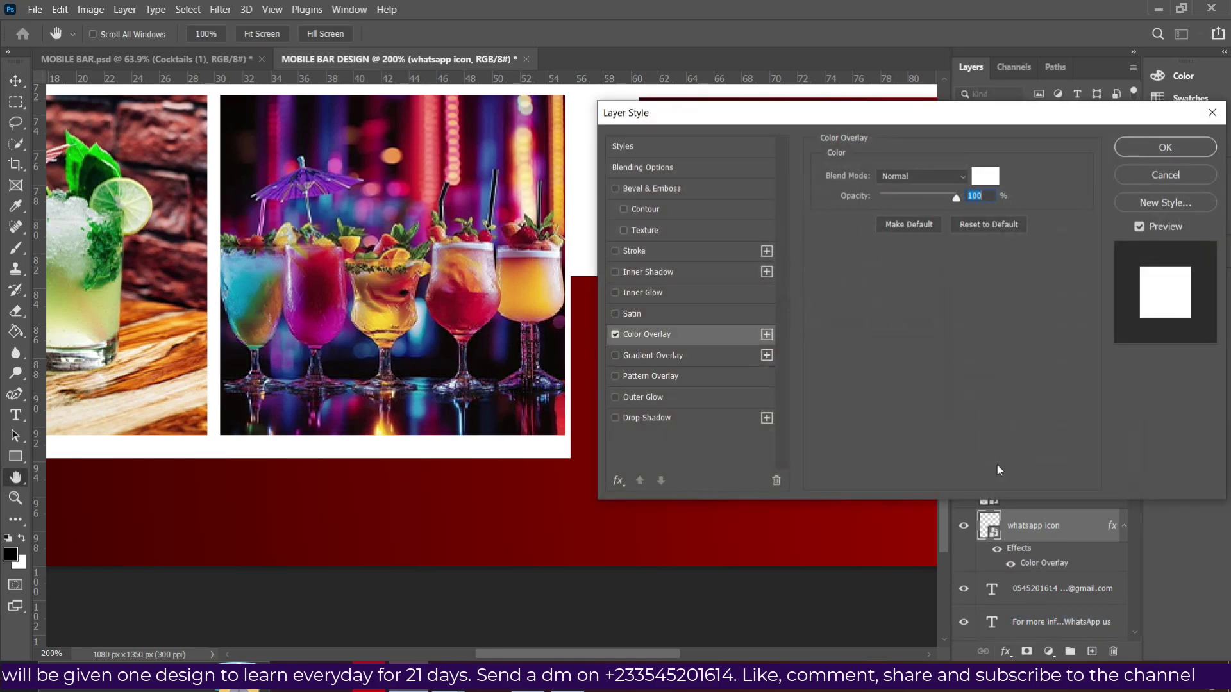
pyautogui.click(985, 177)
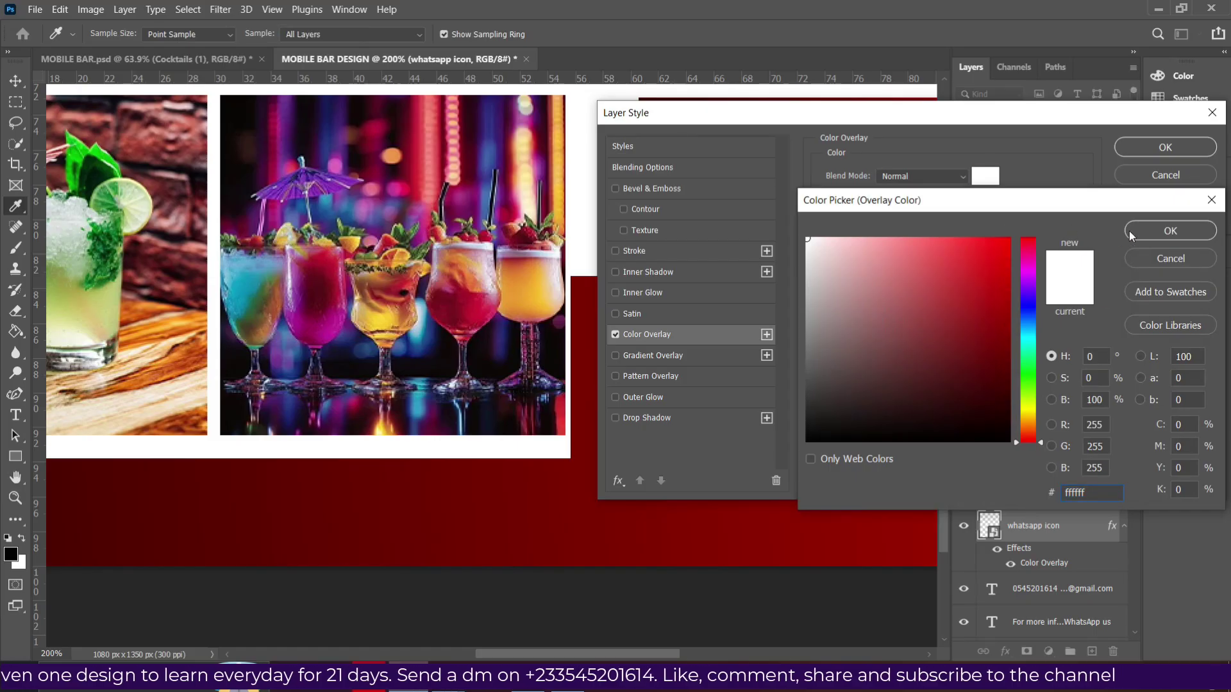
pyautogui.click(1167, 231)
pyautogui.click(1154, 152)
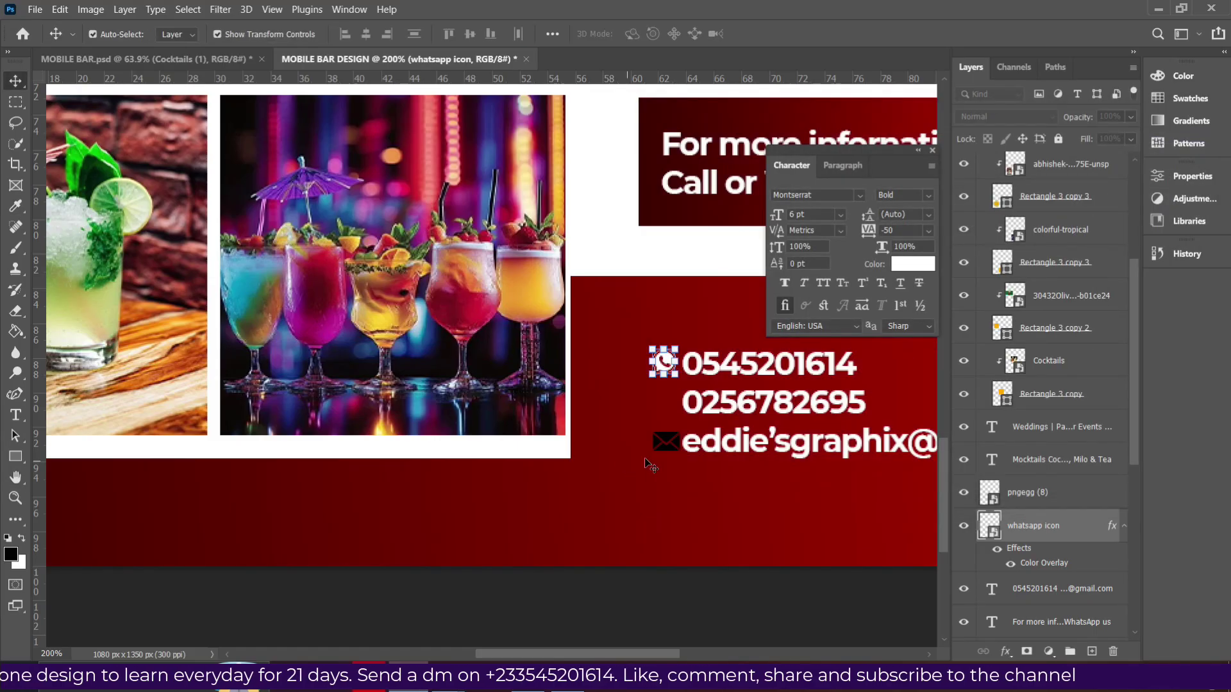
# Copy the WhatsApp icon's layer style and paste it onto the envelope layer pngegg (8).
pyautogui.click(669, 442)
pyautogui.click(1005, 651)
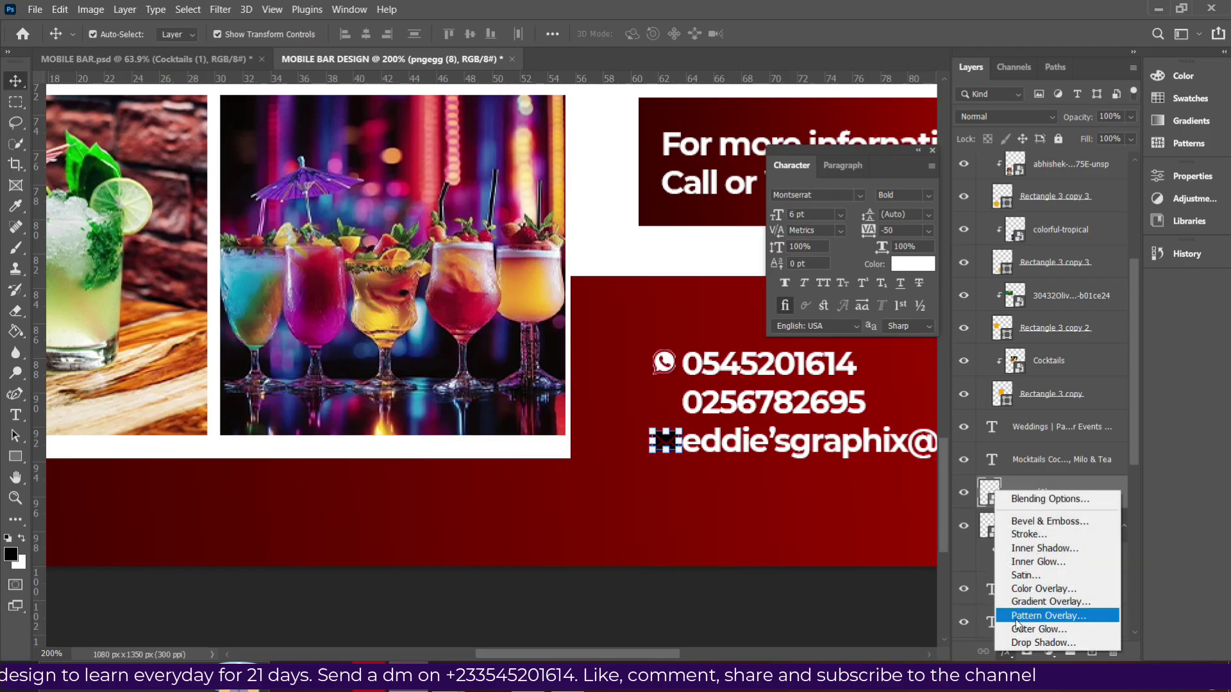
pyautogui.click(1036, 528)
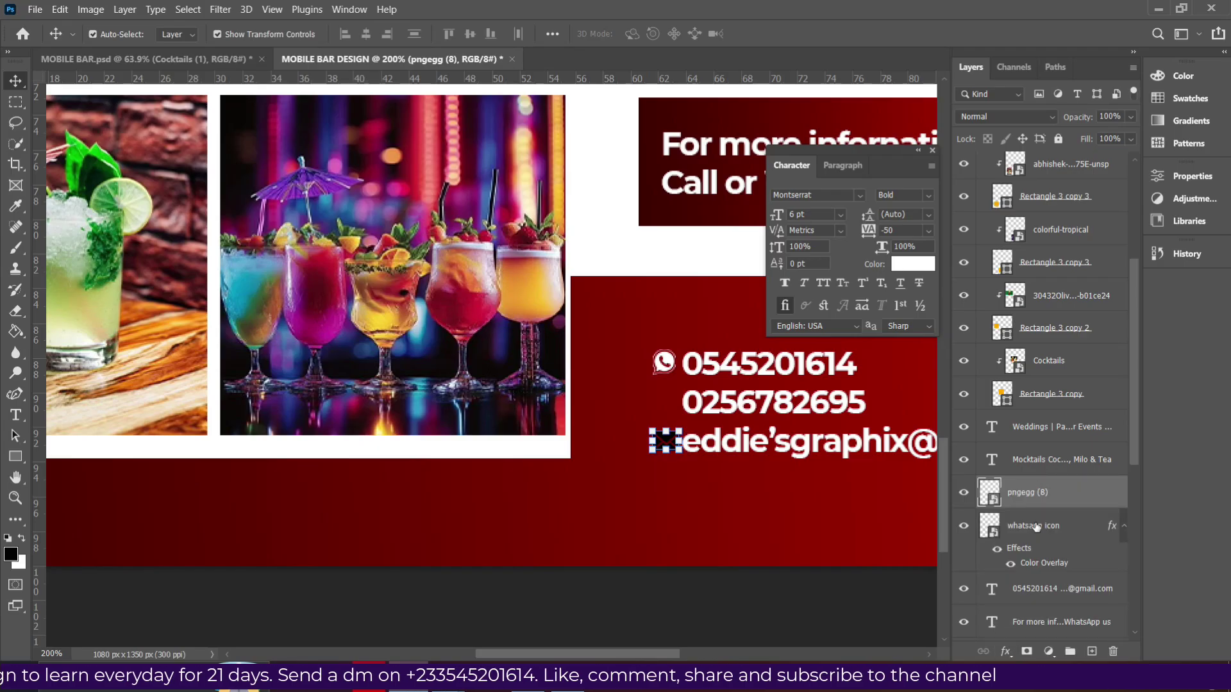
pyautogui.click(1038, 529)
pyautogui.click(1039, 529)
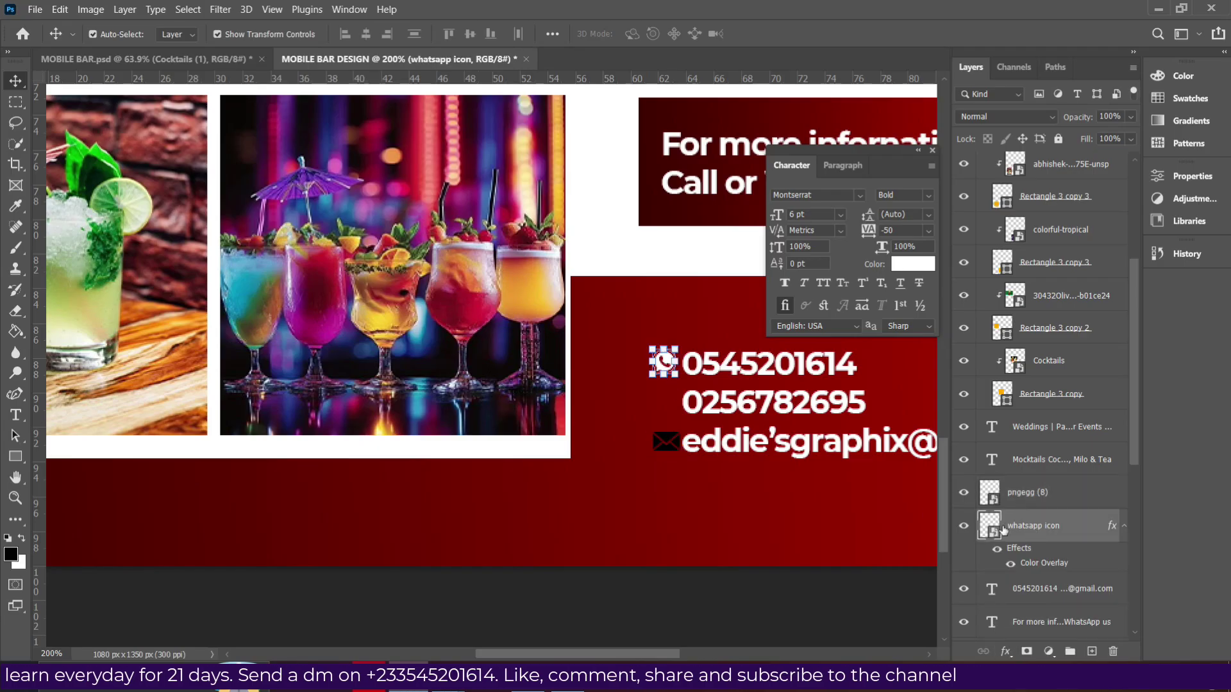
pyautogui.rightClick(1046, 532)
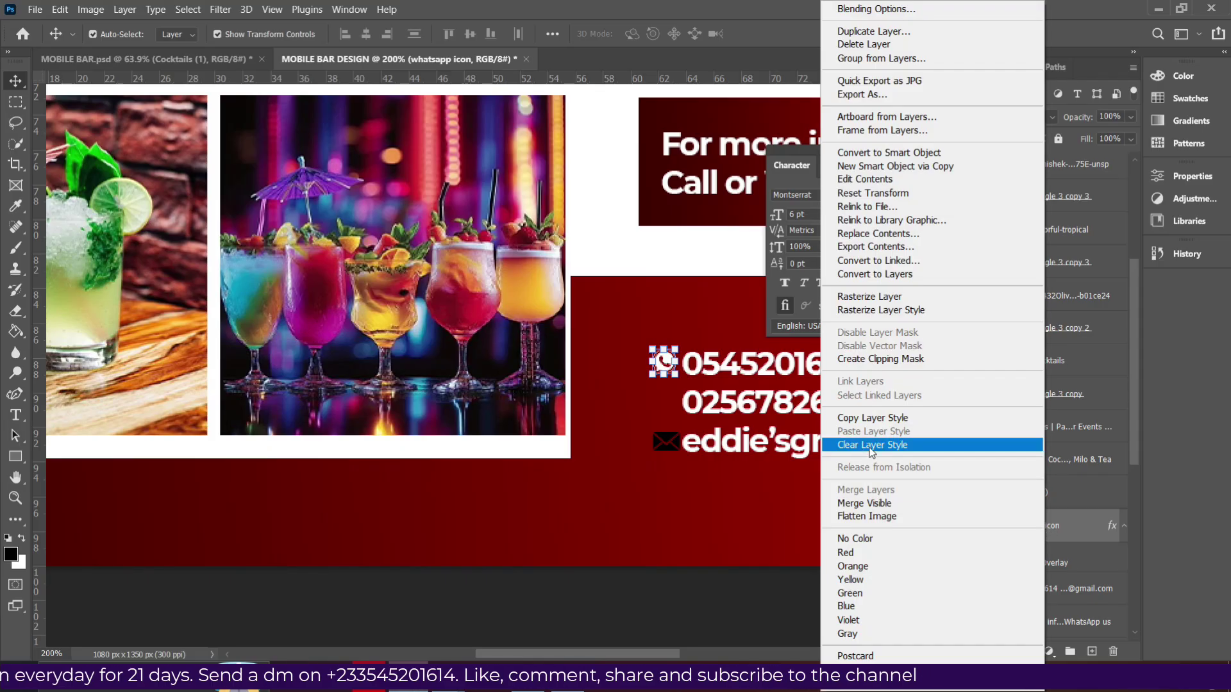
pyautogui.click(888, 420)
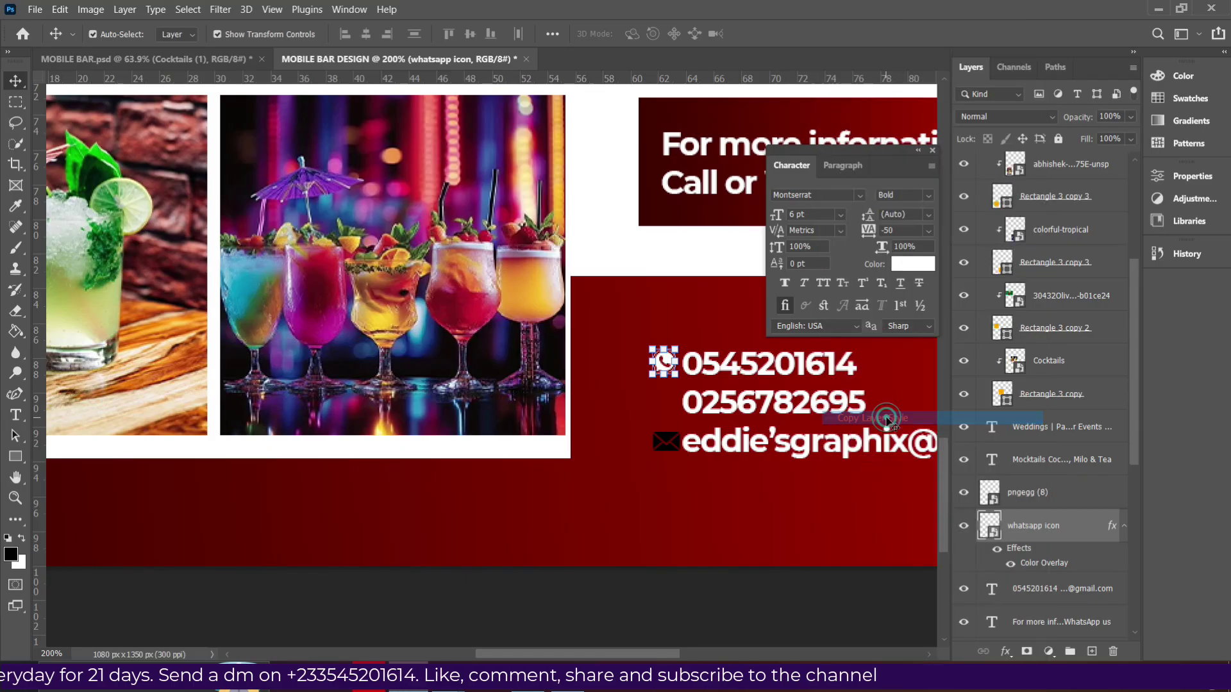
pyautogui.click(1035, 495)
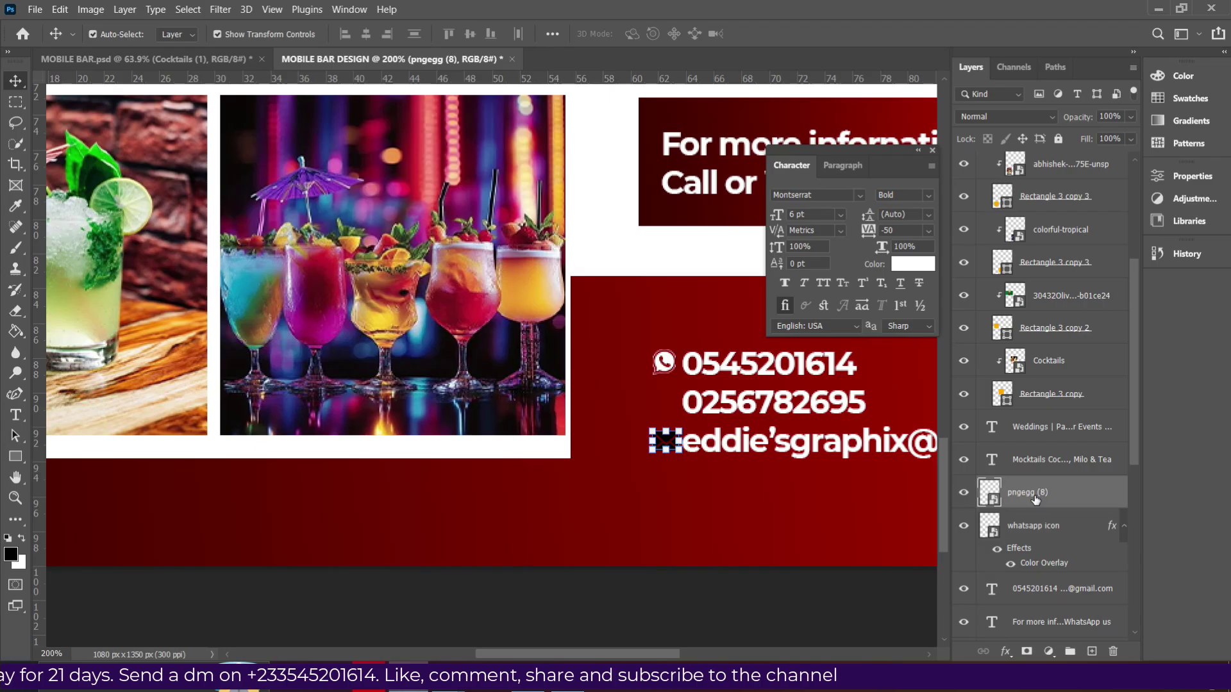
pyautogui.rightClick(1035, 497)
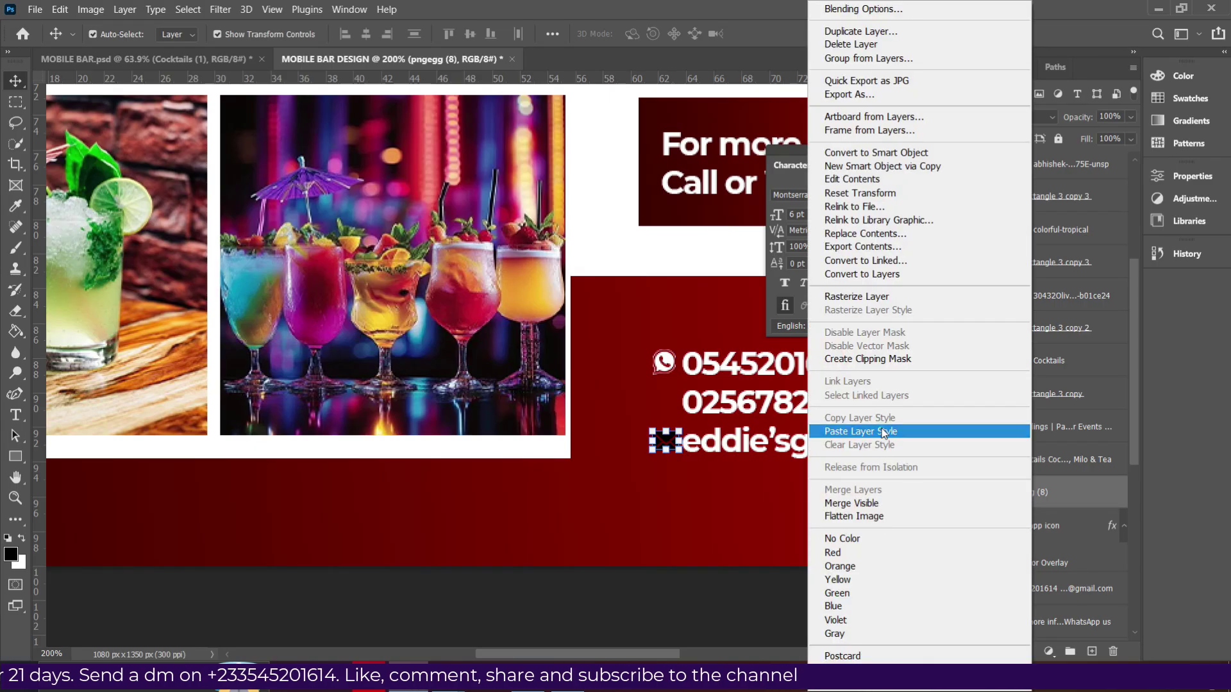
pyautogui.click(885, 432)
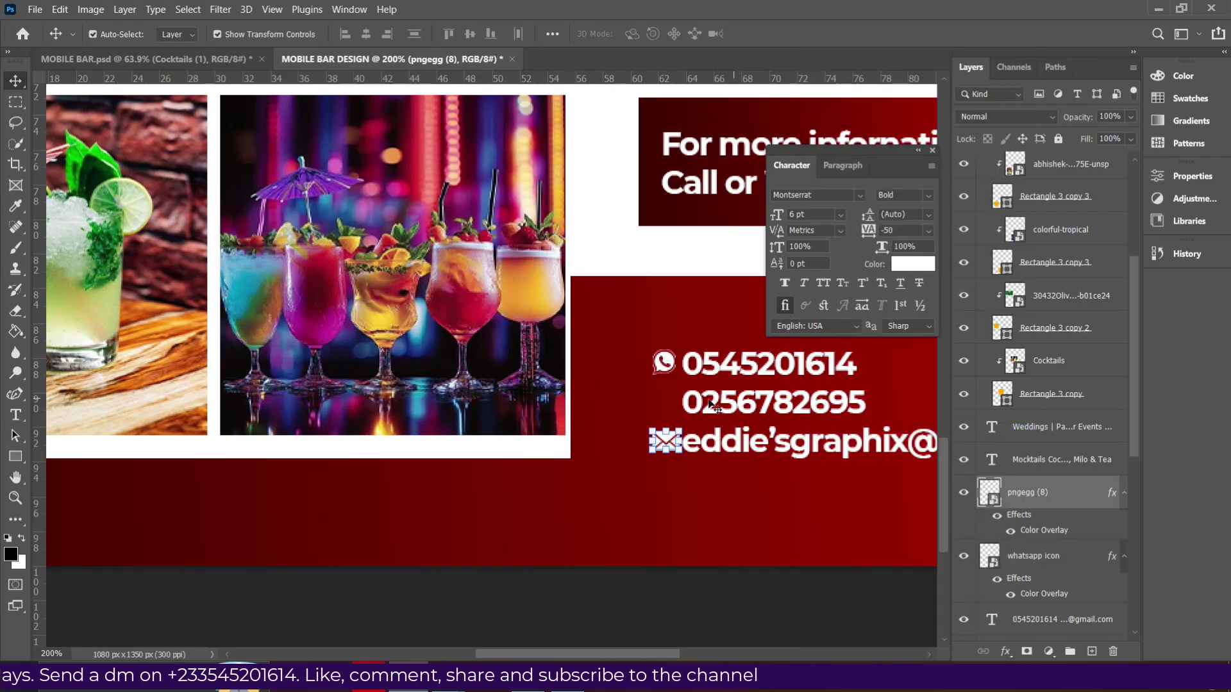
pyautogui.click(773, 383)
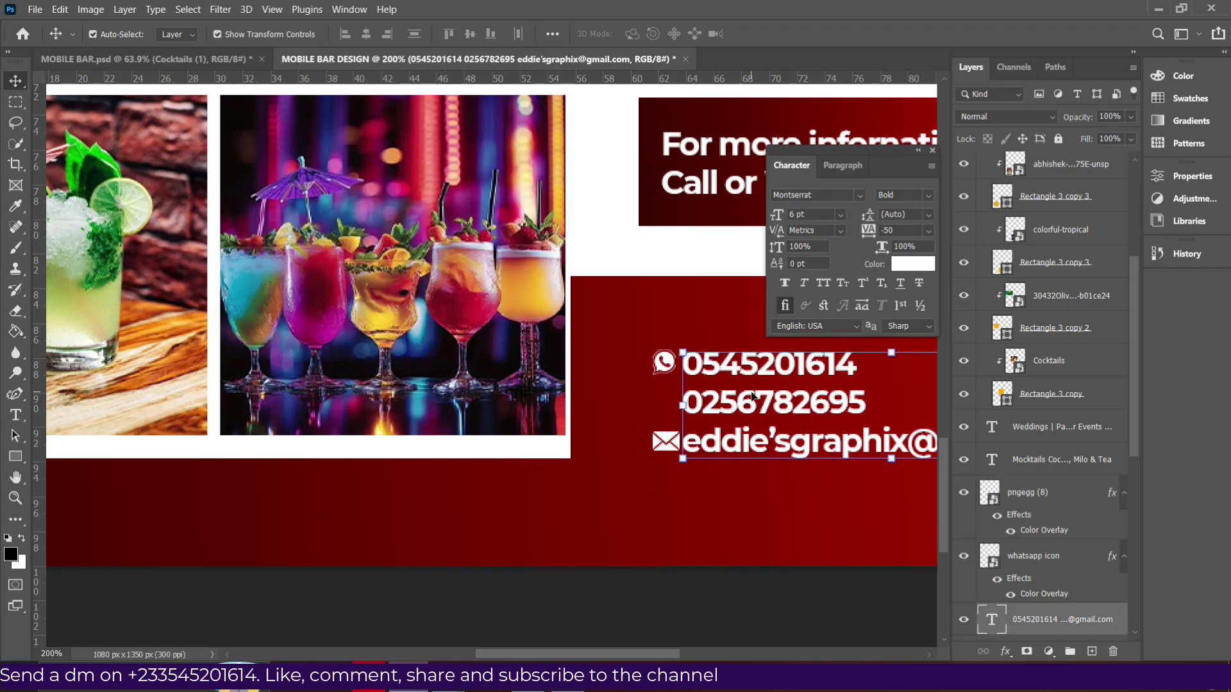
# Duplicate the contact text to the left and cut the copy down to the single letter c.
pyautogui.keyDown('alt'); pyautogui.moveTo(751, 403); pyautogui.dragTo(685, 412); pyautogui.keyUp('alt')
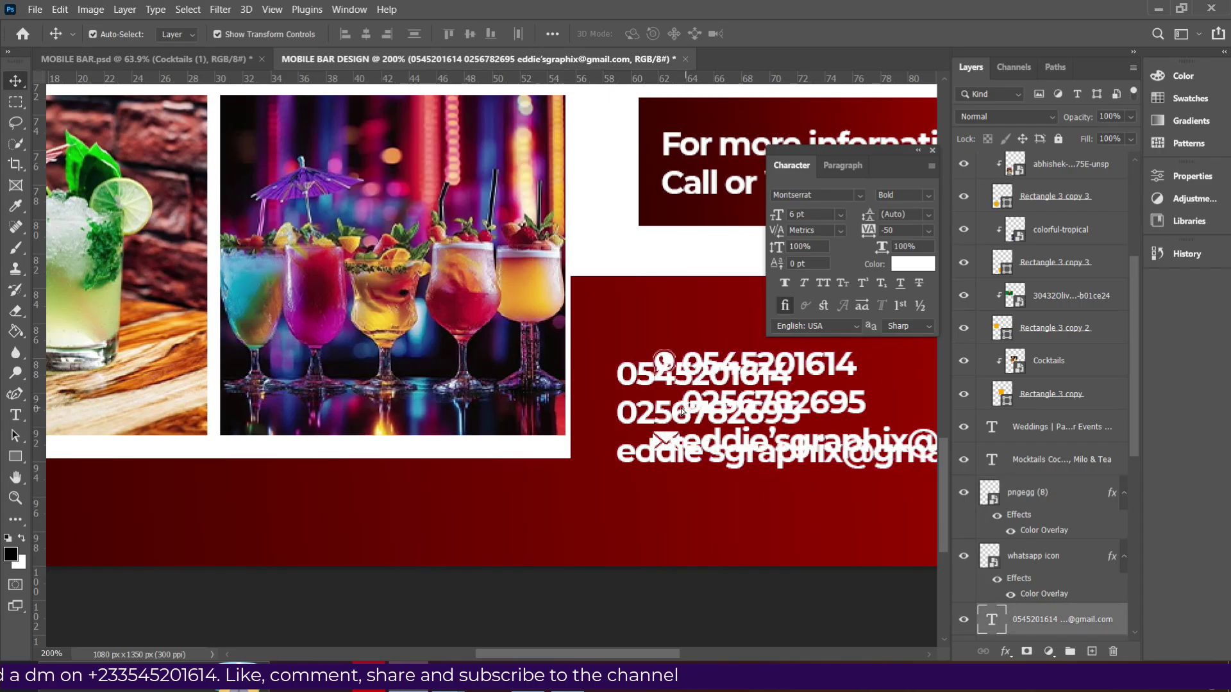
pyautogui.press('t')
pyautogui.doubleClick(657, 408)
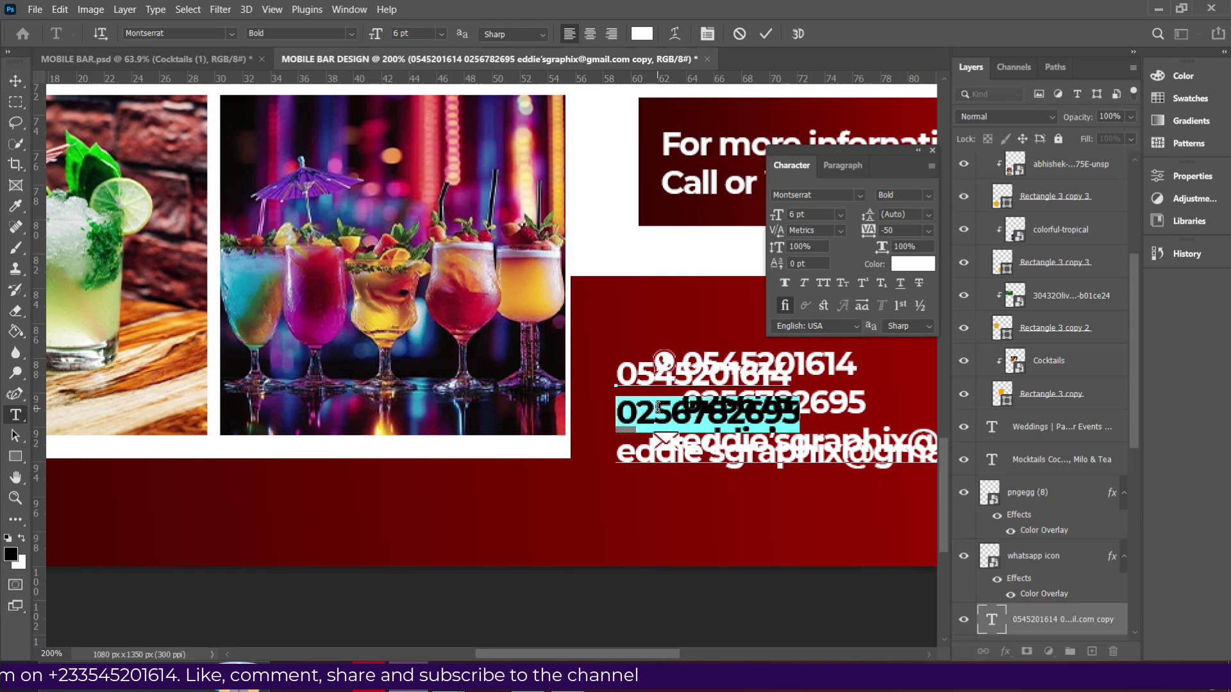
pyautogui.write('c')
pyautogui.click(763, 34)
pyautogui.press('v')
pyautogui.click(860, 195)
pyautogui.press('Escape')
pyautogui.click(667, 439)
pyautogui.click(625, 404)
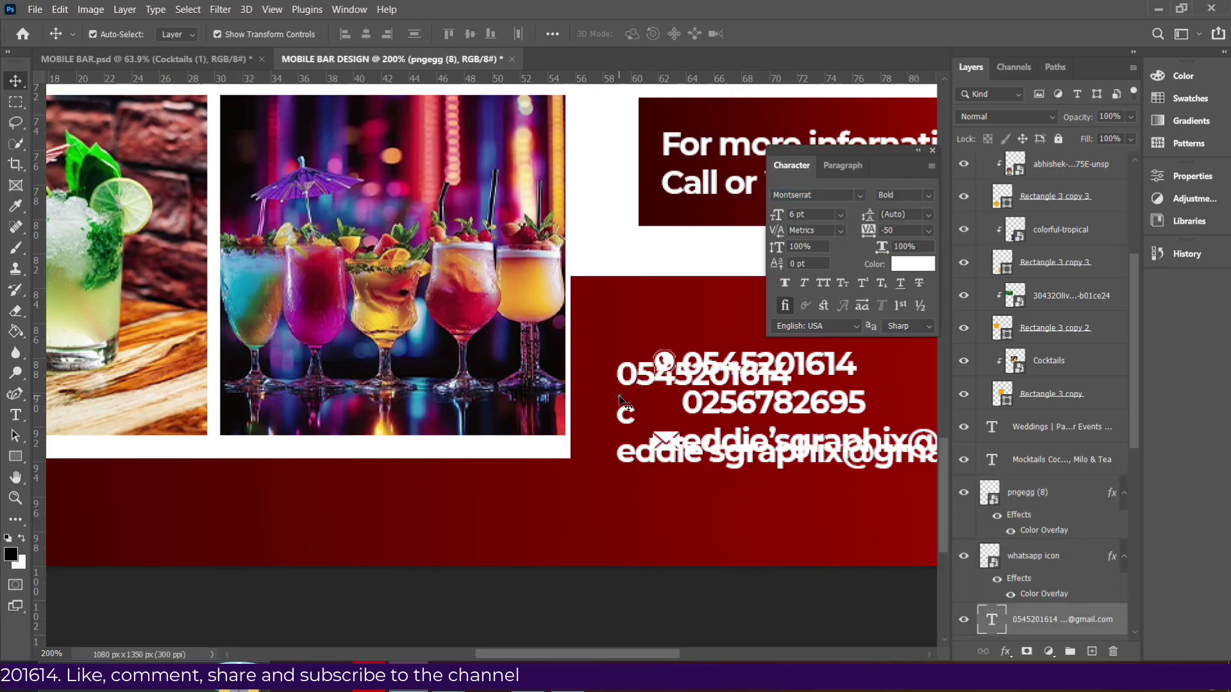
pyautogui.doubleClick(624, 397)
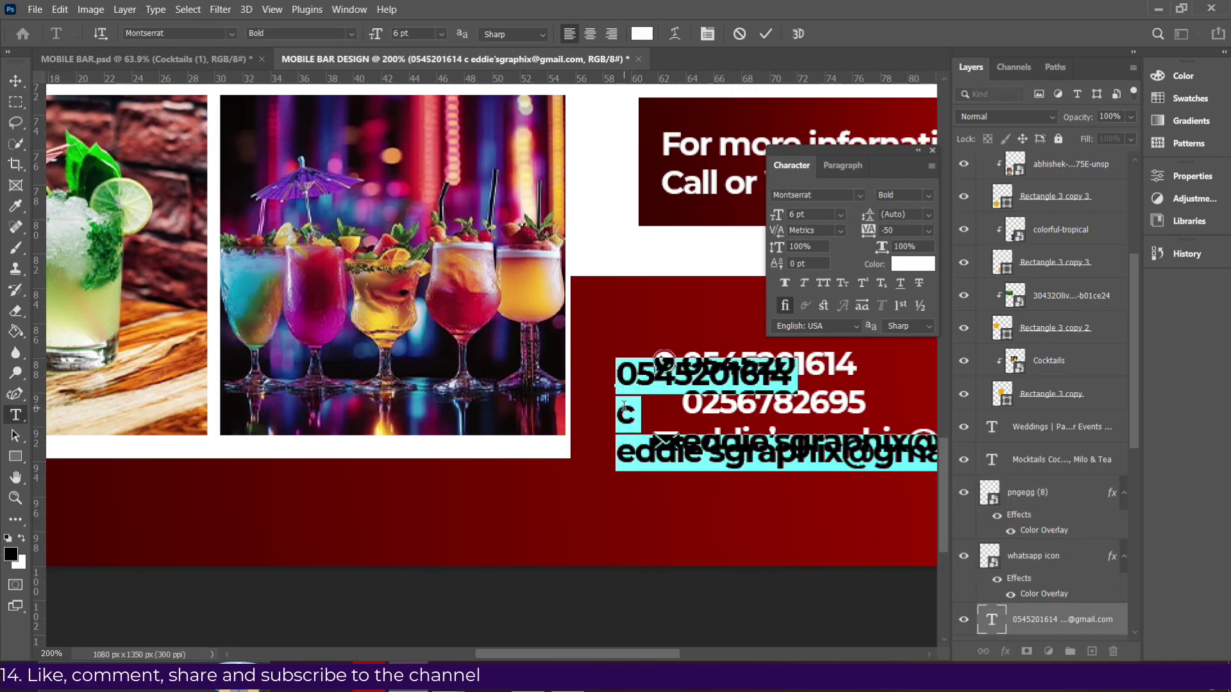
pyautogui.click(625, 411)
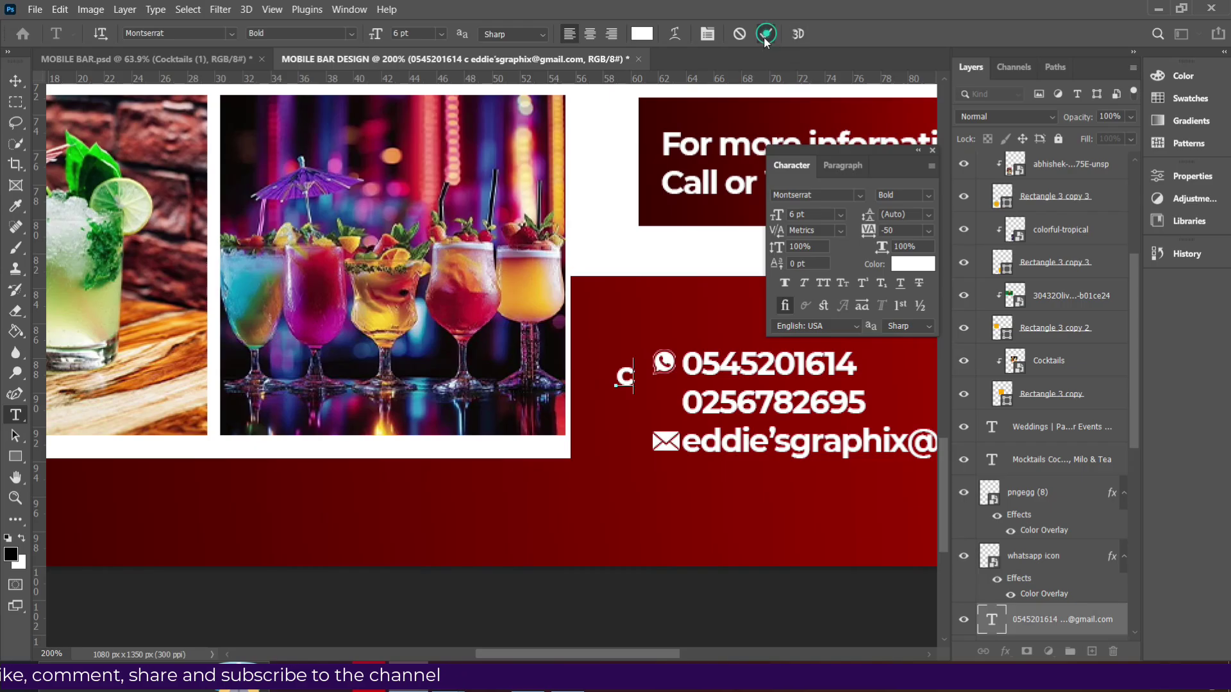
pyautogui.click(766, 34)
pyautogui.click(861, 195)
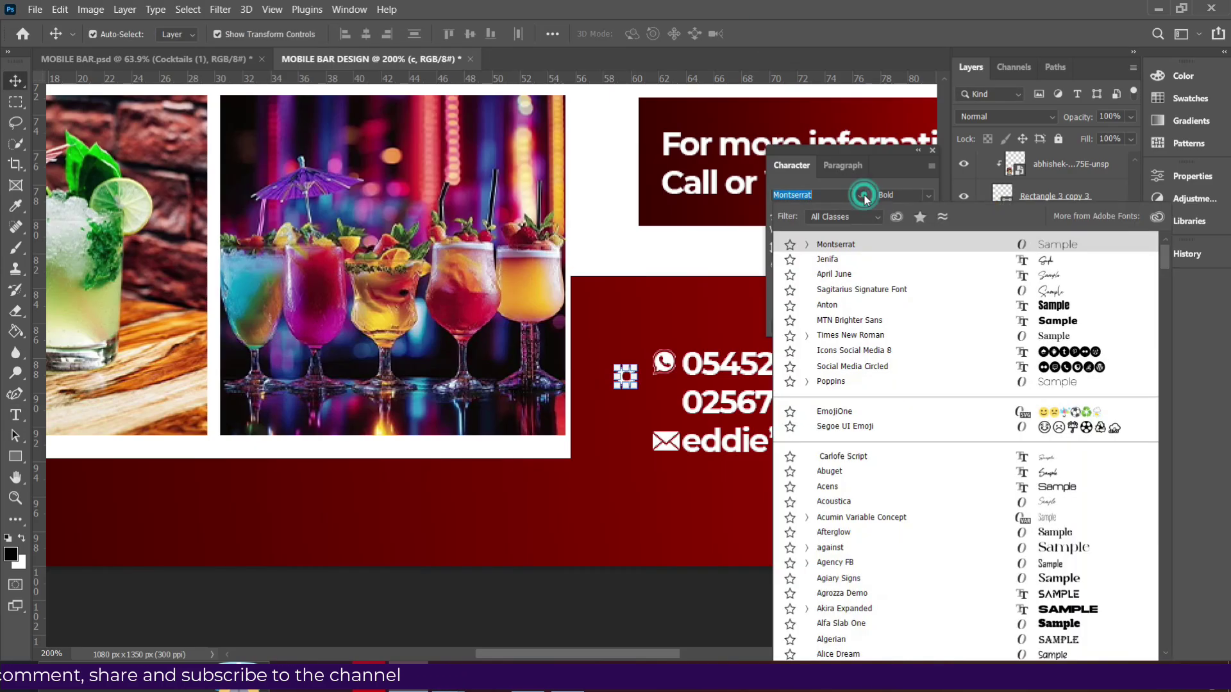
pyautogui.click(1050, 351)
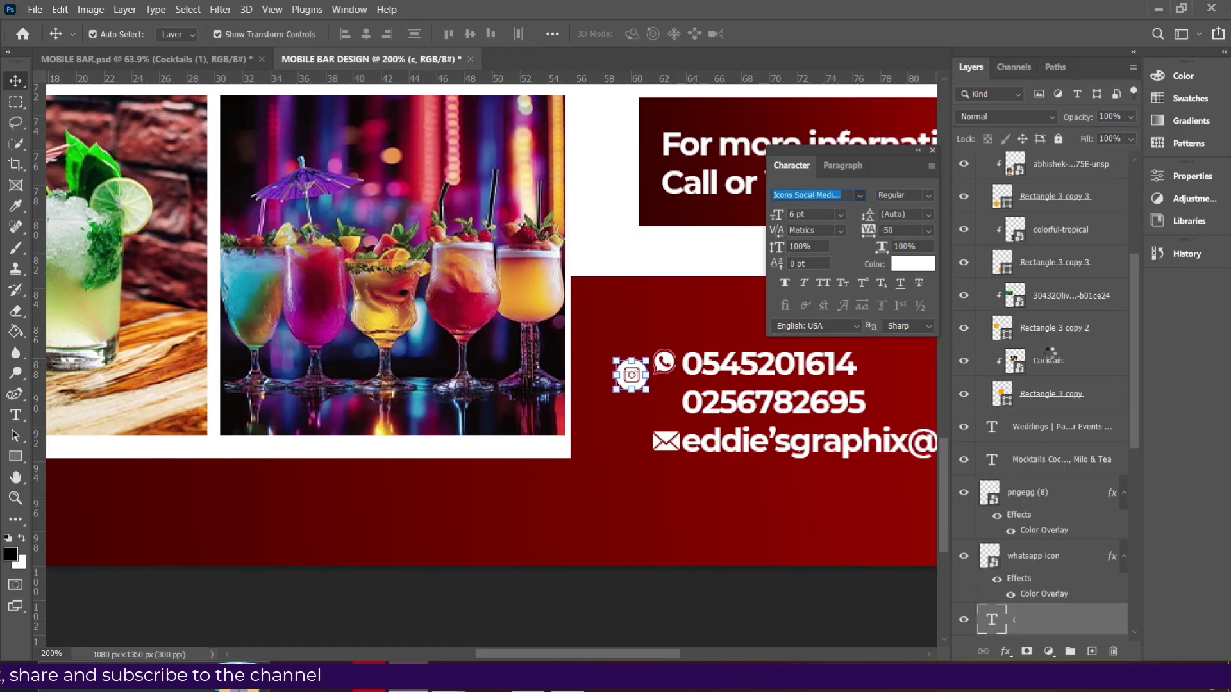
pyautogui.doubleClick(630, 384)
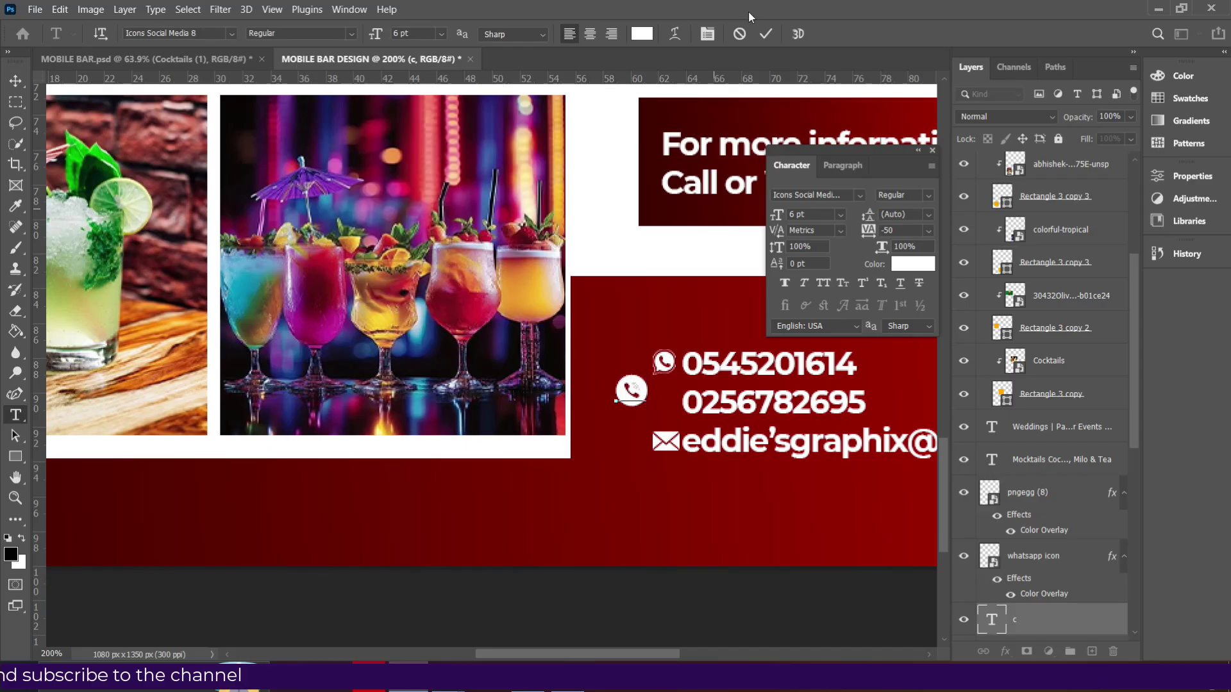
pyautogui.write('v')
pyautogui.click(766, 33)
pyautogui.press('v')
pyautogui.moveTo(630, 388); pyautogui.dragTo(661, 395)
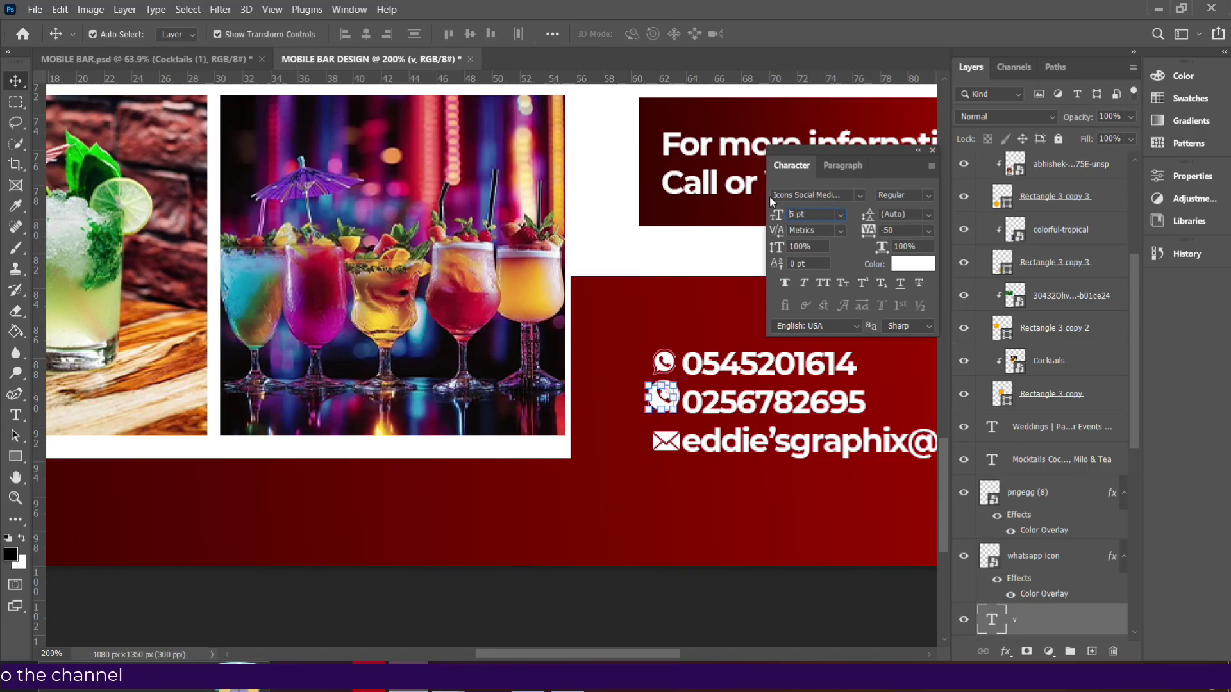
pyautogui.click(811, 213)
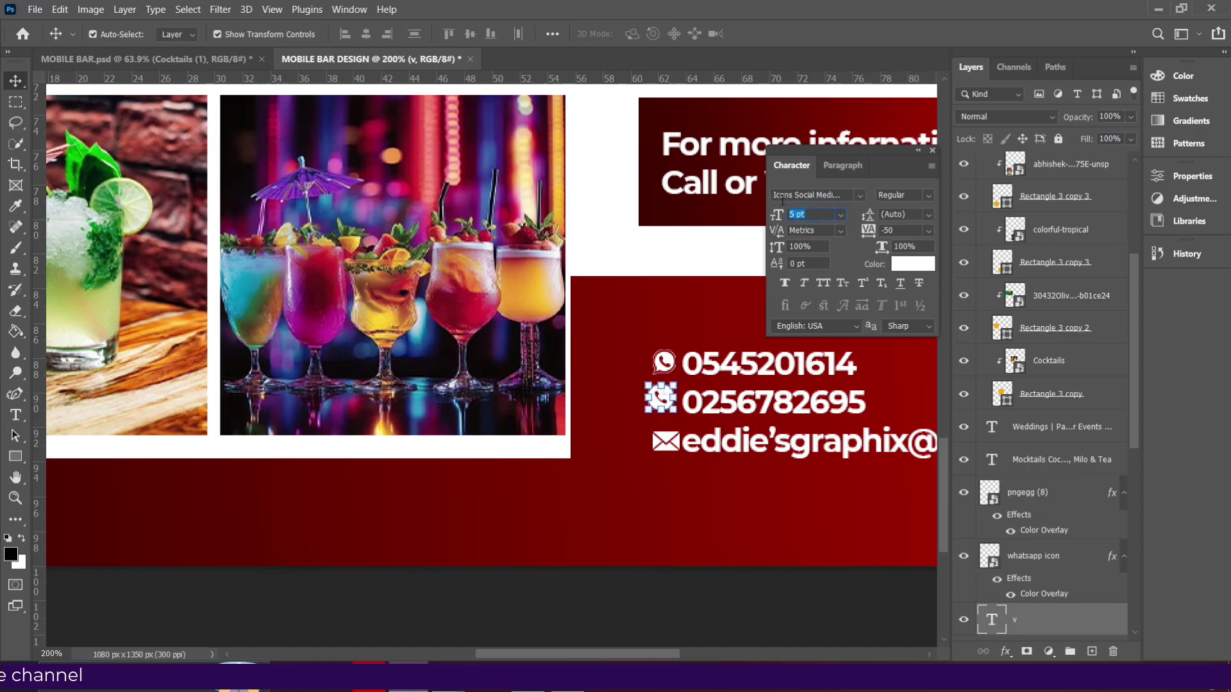
pyautogui.write('4')
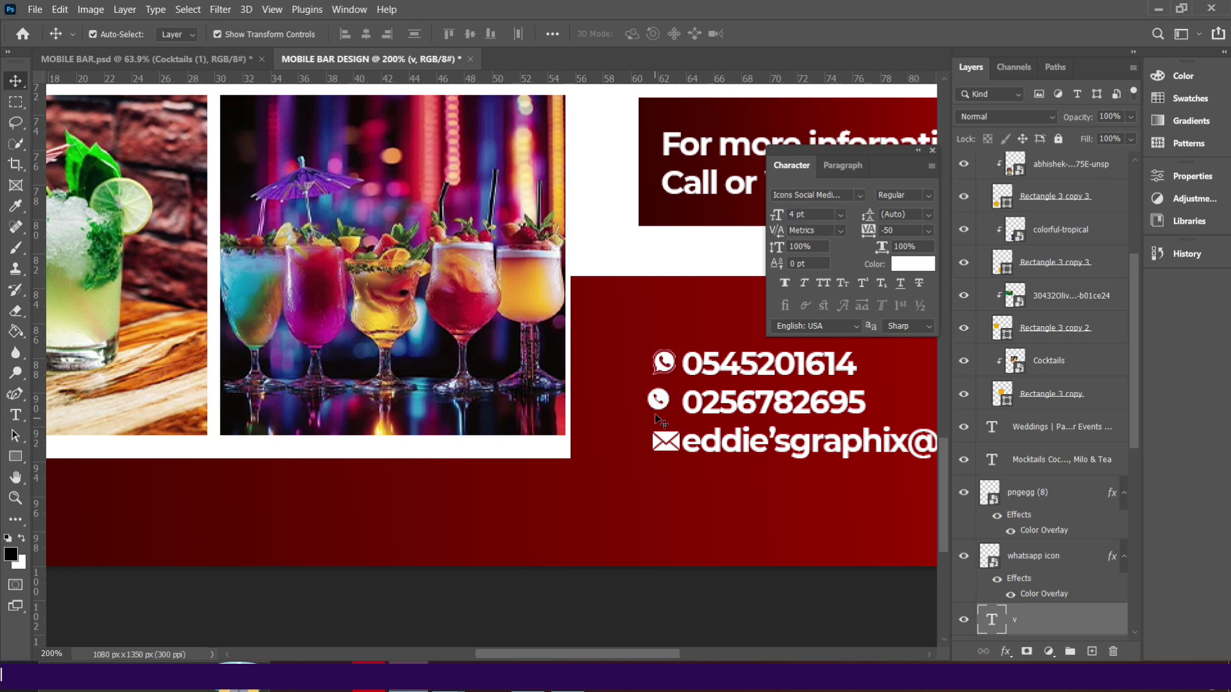
pyautogui.moveTo(661, 401); pyautogui.dragTo(669, 403)
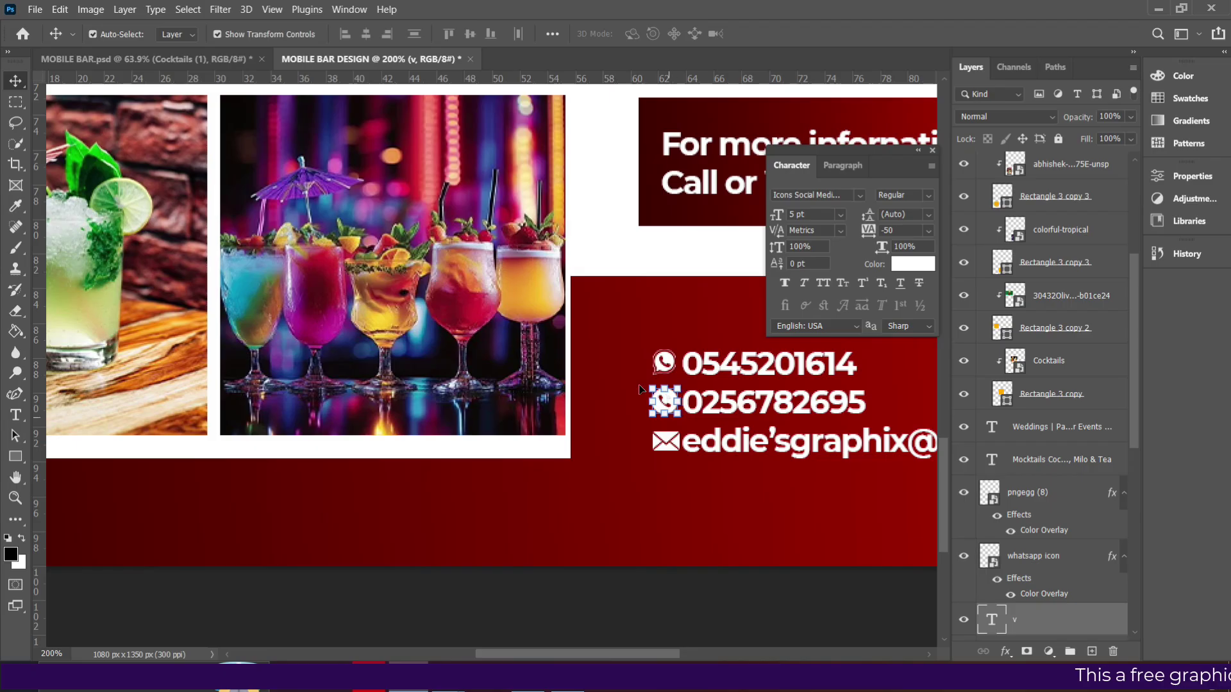
pyautogui.click(670, 361)
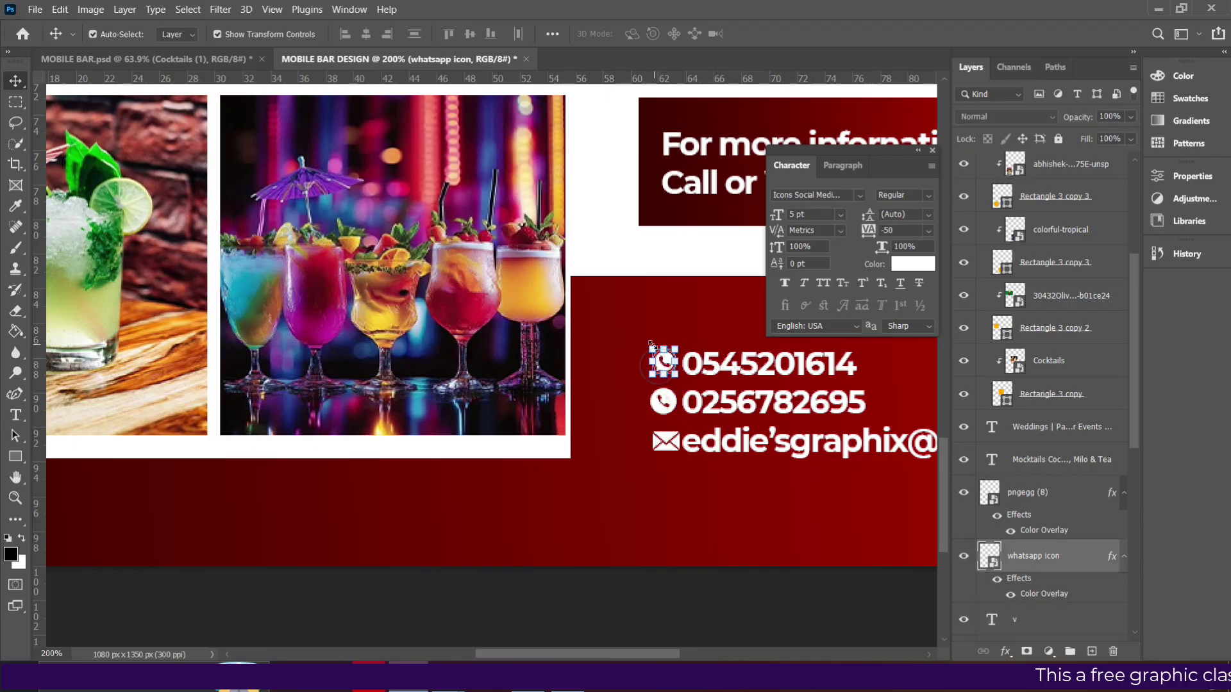
# Enlarge the WhatsApp icon slightly and check the email icon's size with a transform.
pyautogui.hotkey('ctrl', 't')
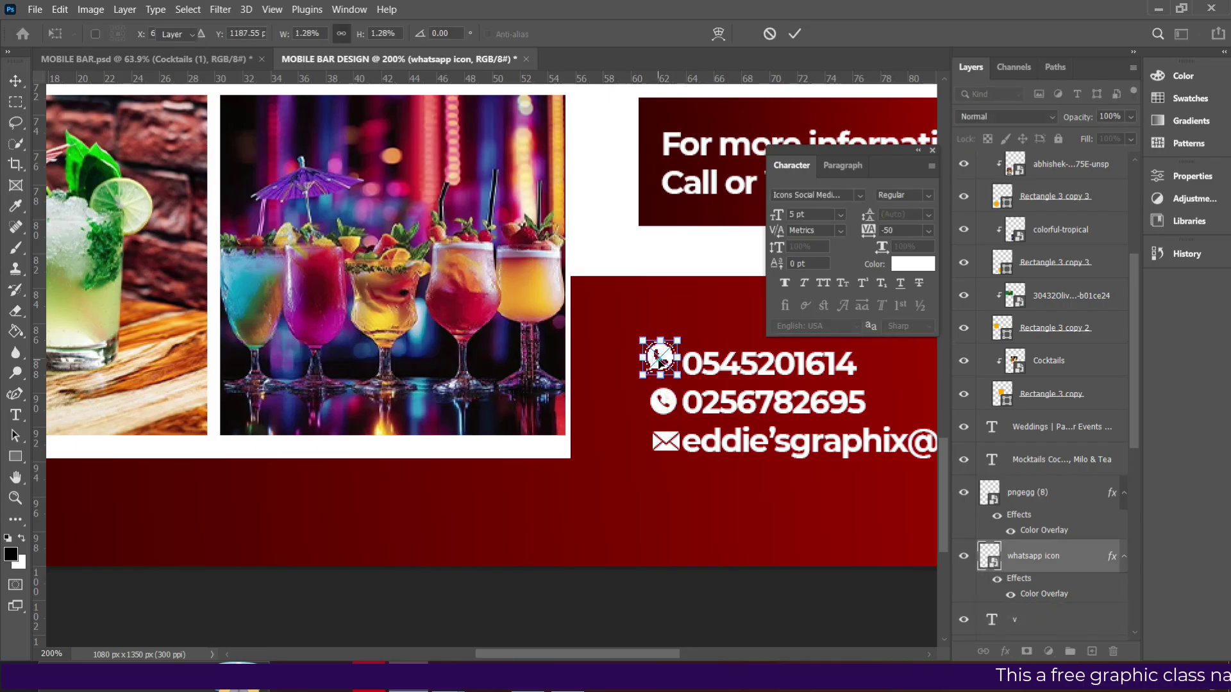
pyautogui.press('Return')
pyautogui.hotkey('ctrl', 't')
pyautogui.moveTo(644, 340); pyautogui.dragTo(645, 342)
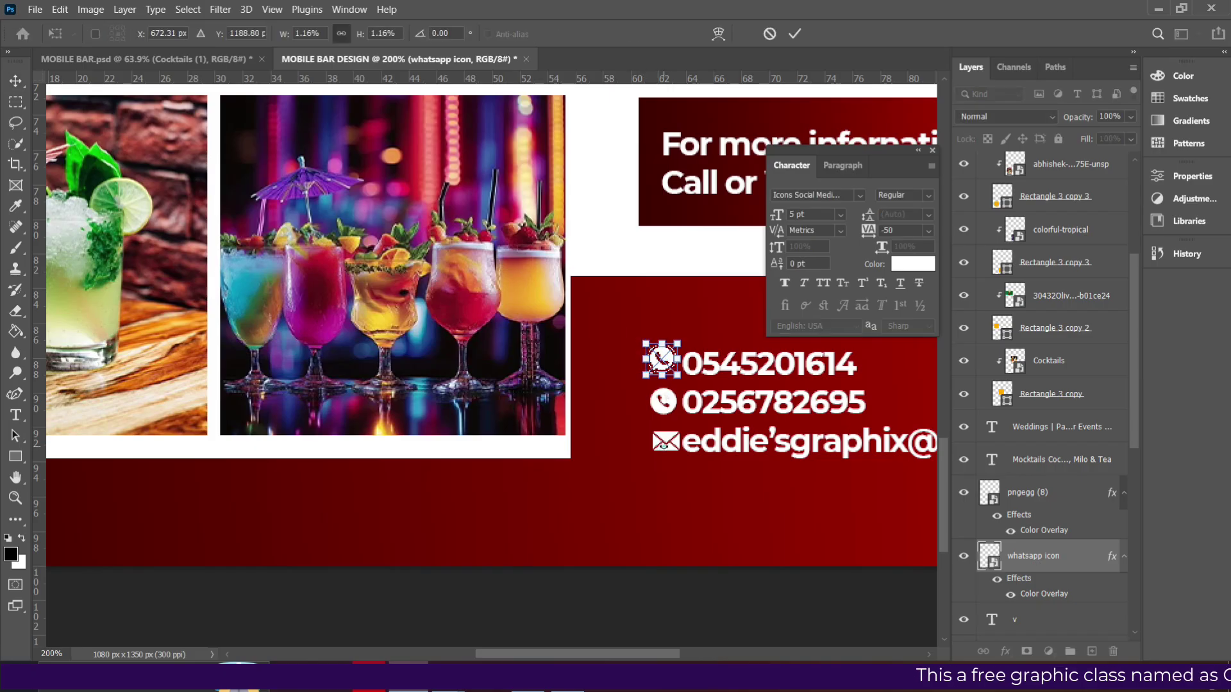
pyautogui.press('Return')
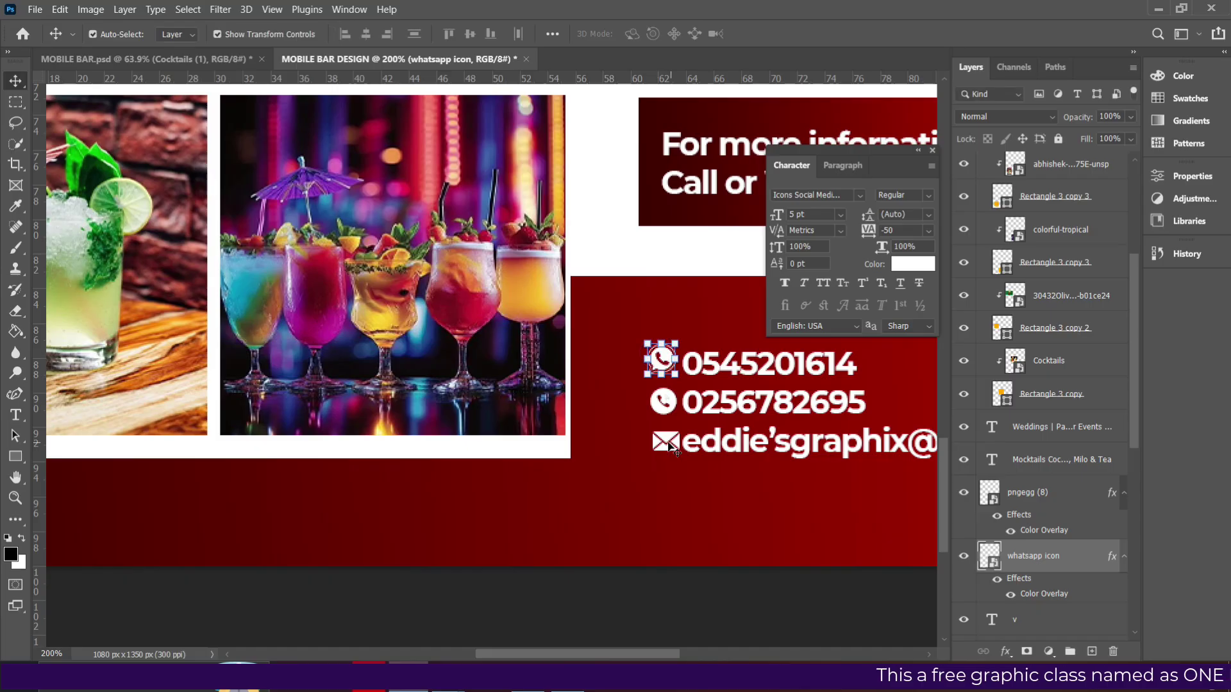
pyautogui.click(664, 441)
pyautogui.hotkey('ctrl', 't')
pyautogui.press('Return')
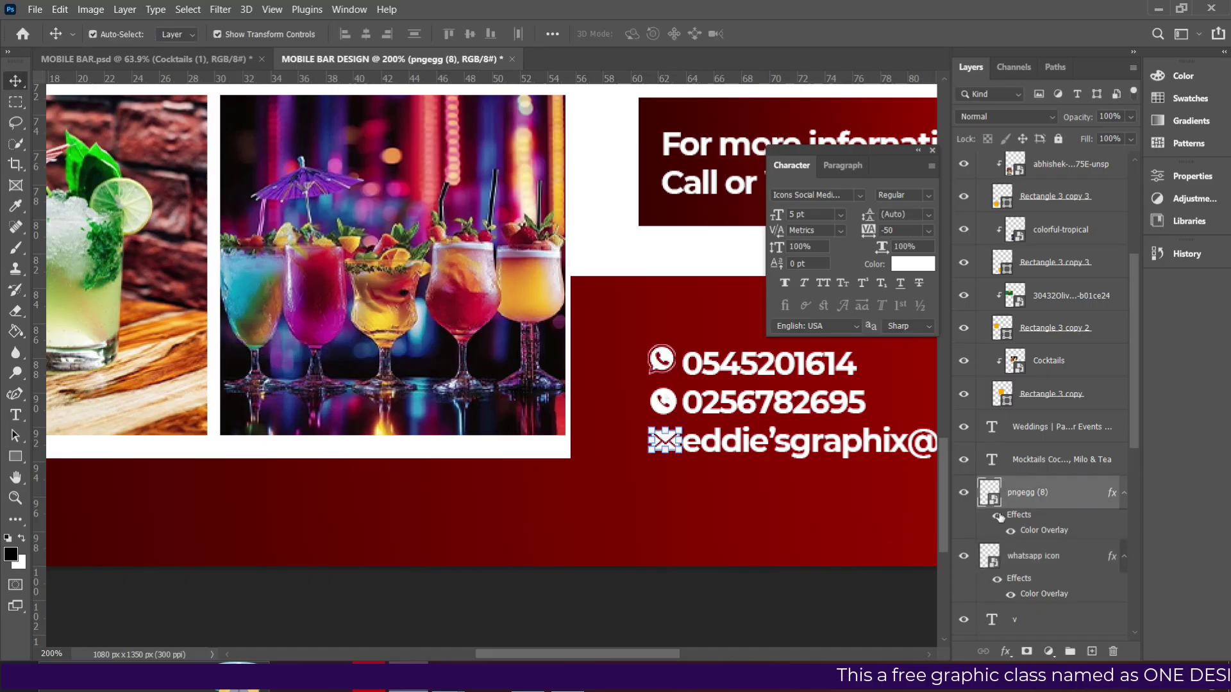
# Select the three contact icons together, then nudge the contact text up and right.
pyautogui.keyDown('shift'); pyautogui.click(1021, 567); pyautogui.keyUp('shift')
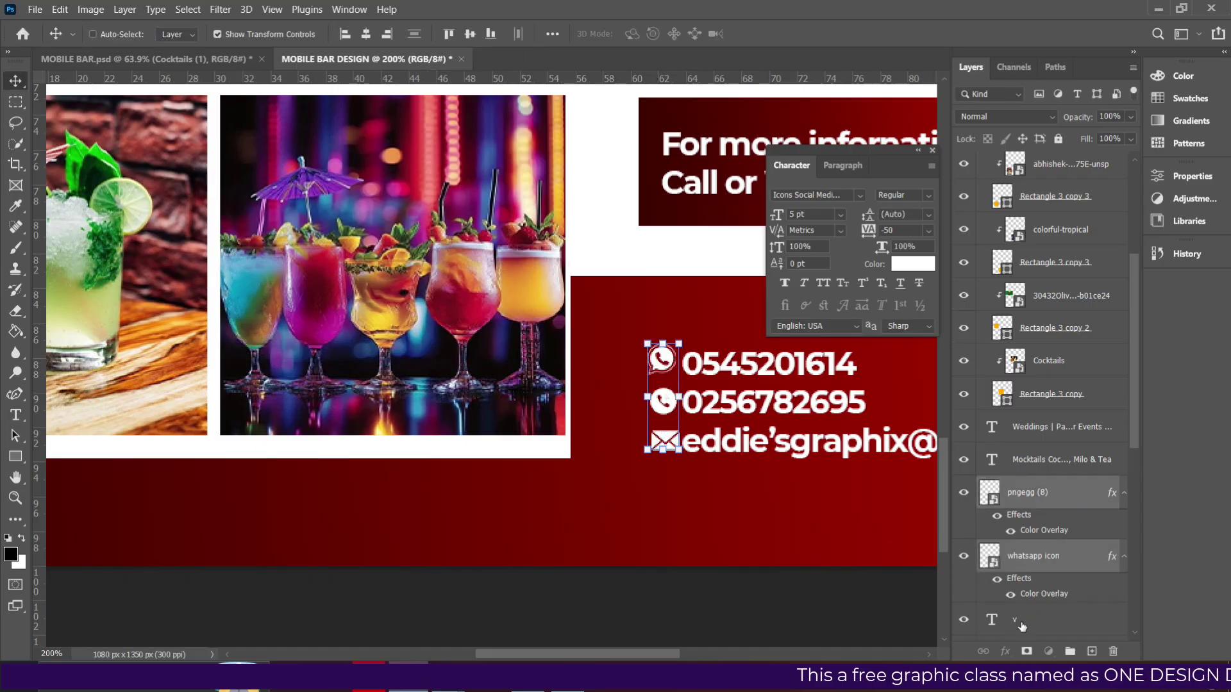
pyautogui.keyDown('shift'); pyautogui.click(1021, 625); pyautogui.keyUp('shift')
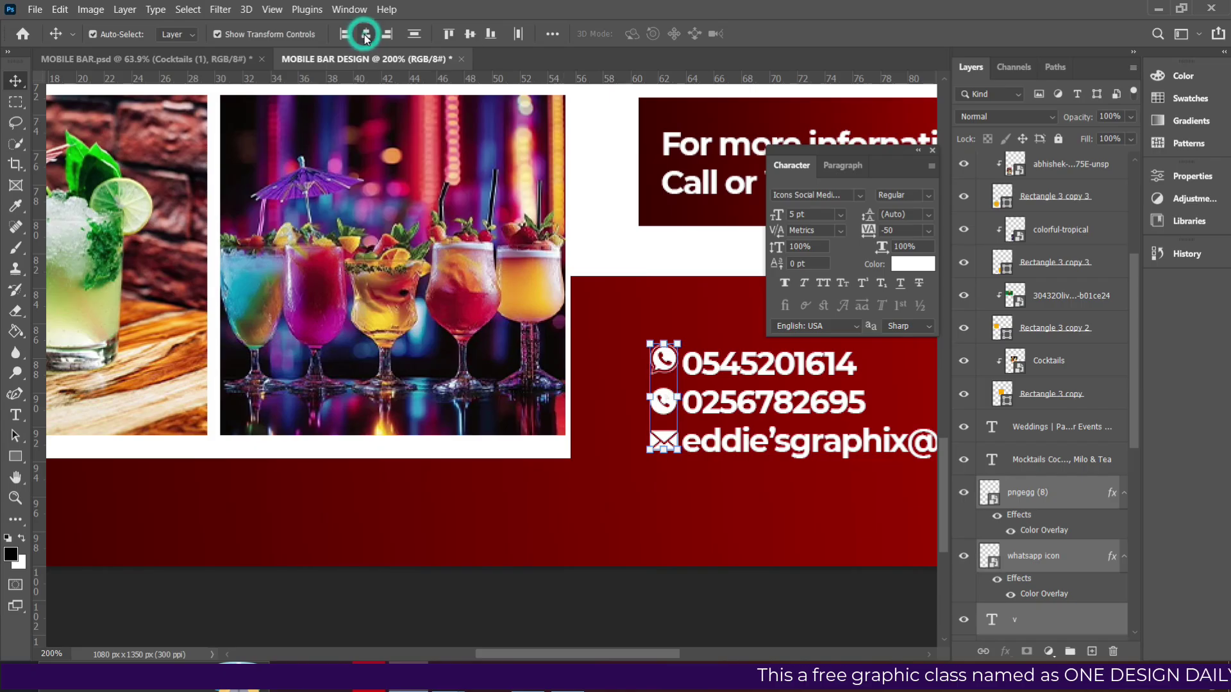
pyautogui.click(779, 394)
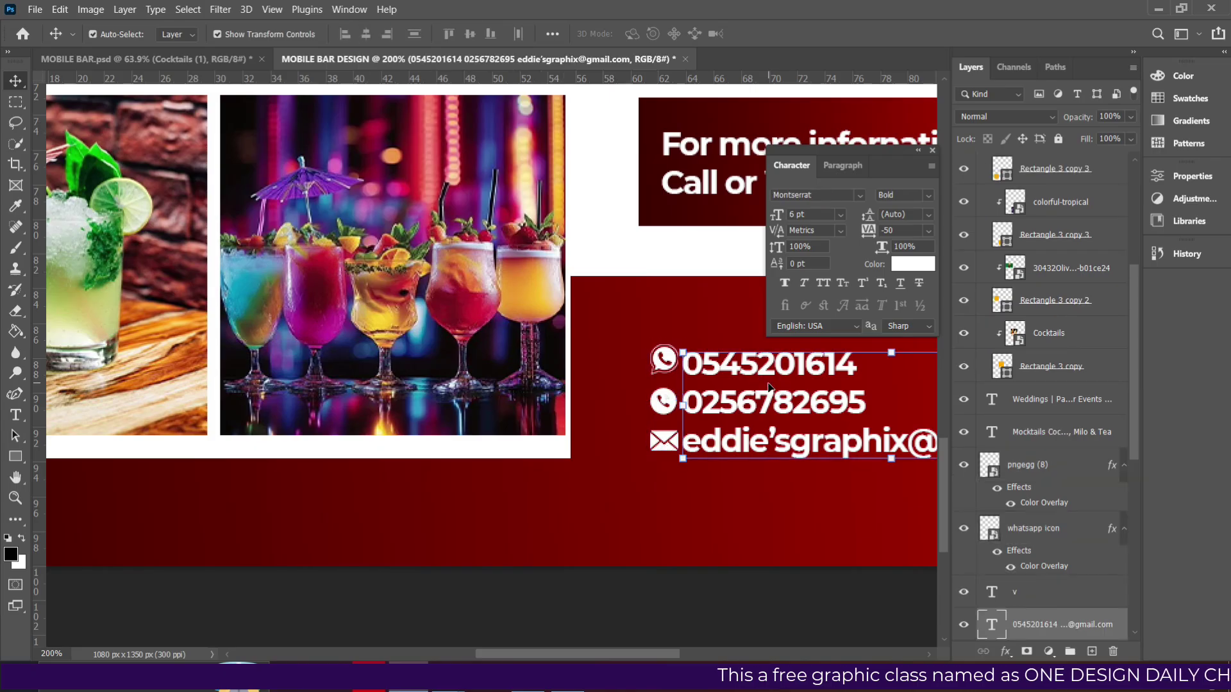
pyautogui.press('Up')
pyautogui.press('Up')
pyautogui.press('Up')
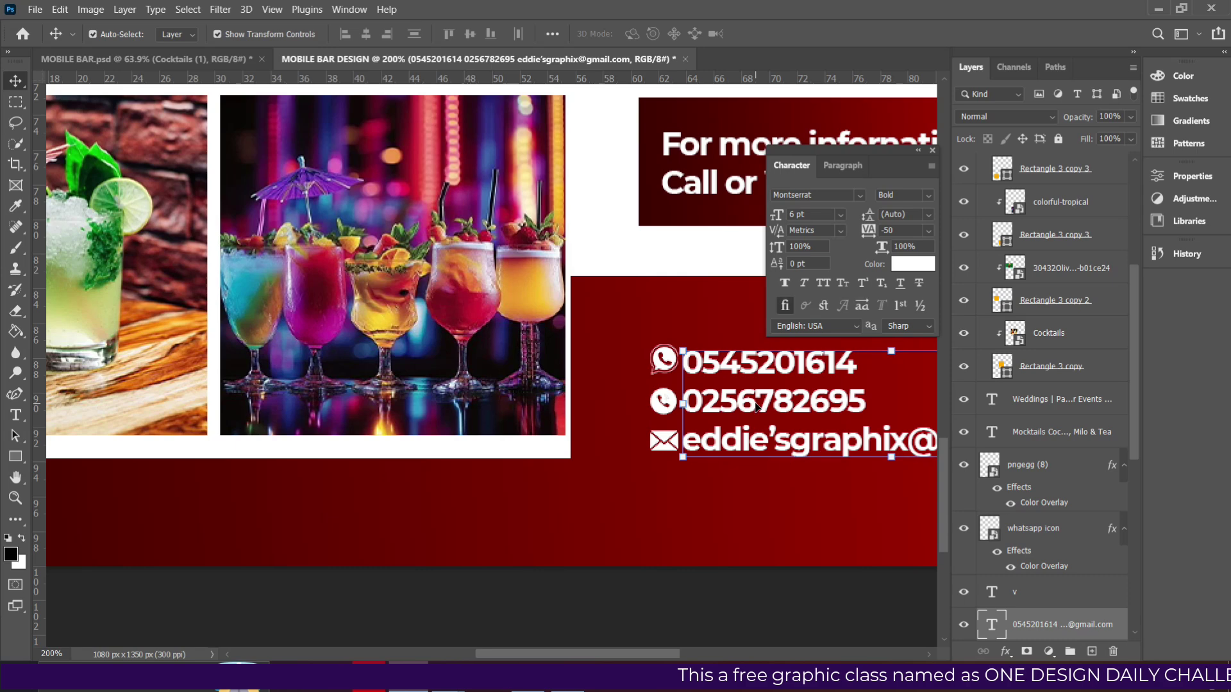
pyautogui.click(693, 504)
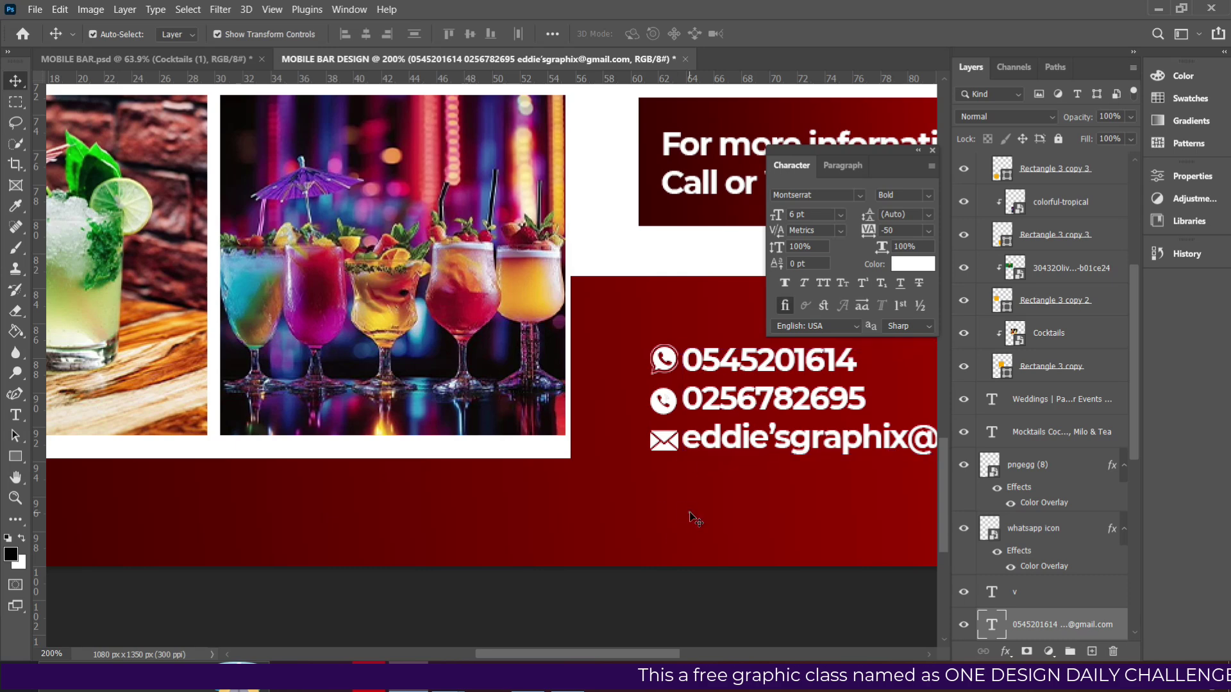
pyautogui.click(718, 399)
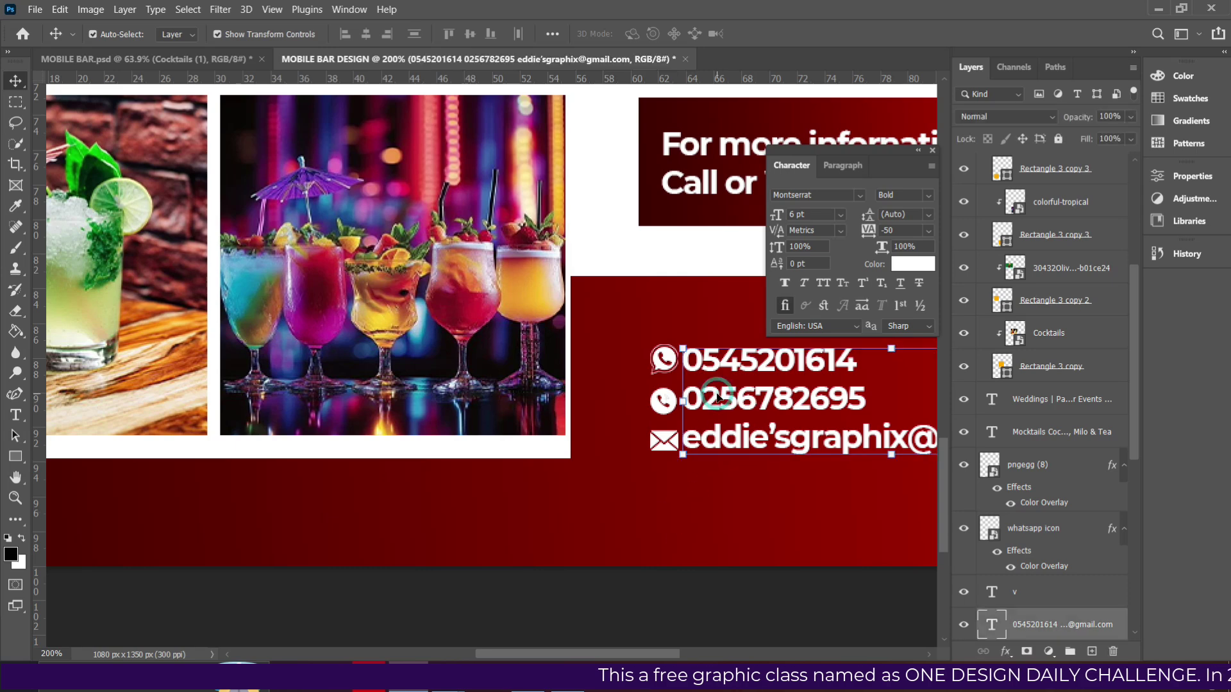
pyautogui.press('Right')
pyautogui.press('Right')
pyautogui.press('Right')
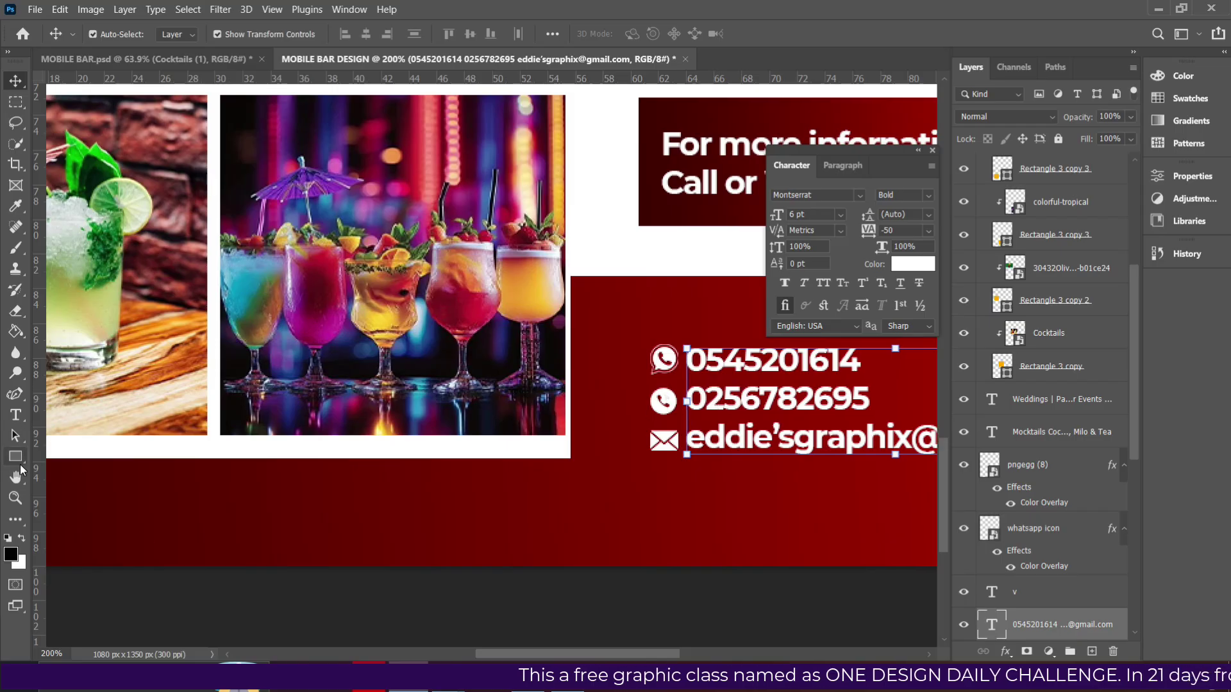
pyautogui.hotkey('ctrl', '-')
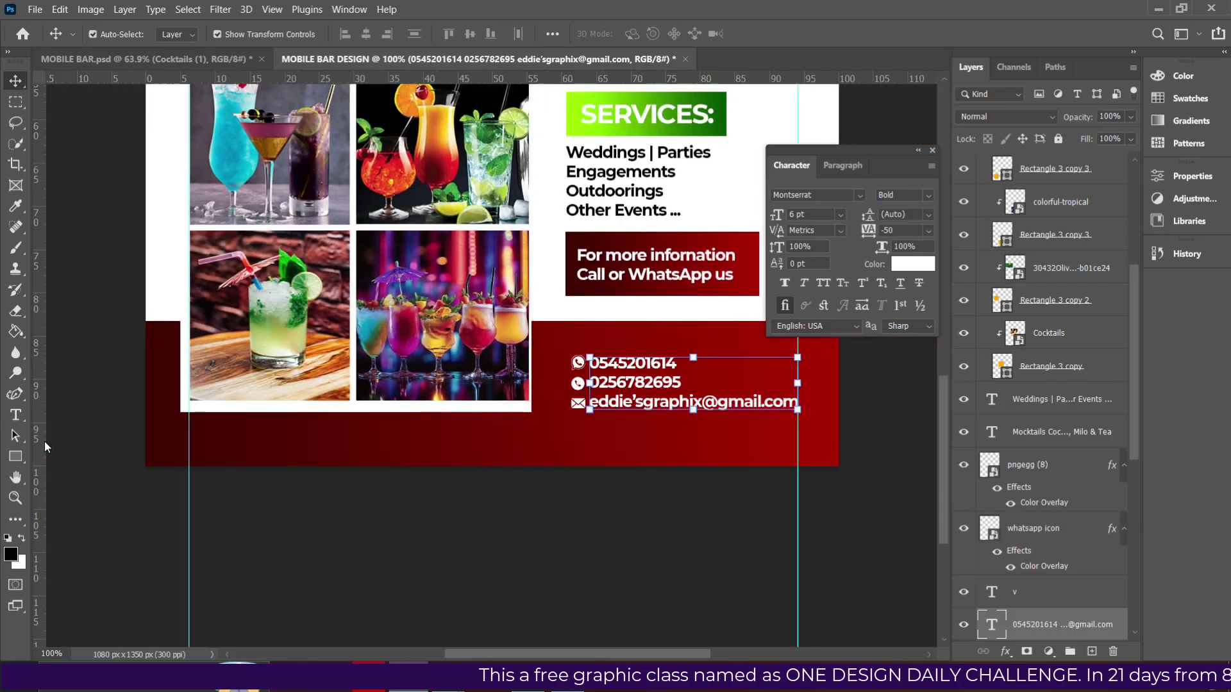
# Draw the divider rectangle across the photo grid's width and drag both vertical guides off the canvas.
pyautogui.click(16, 456)
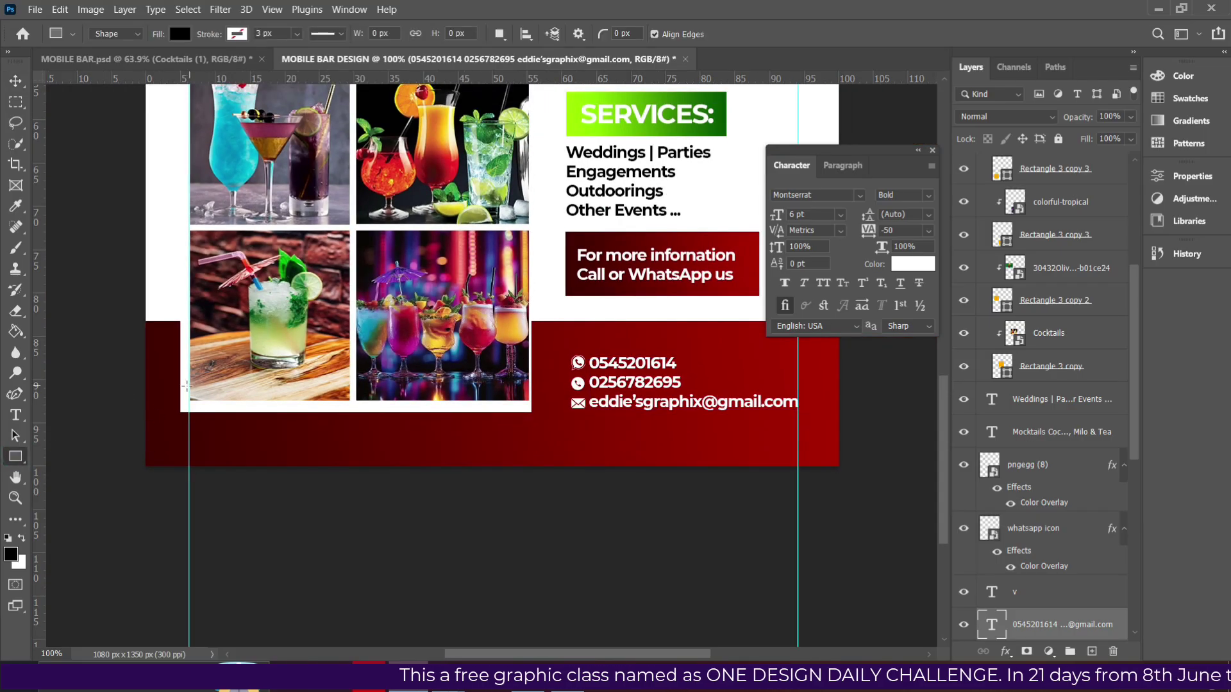
pyautogui.moveTo(180, 434); pyautogui.dragTo(799, 432)
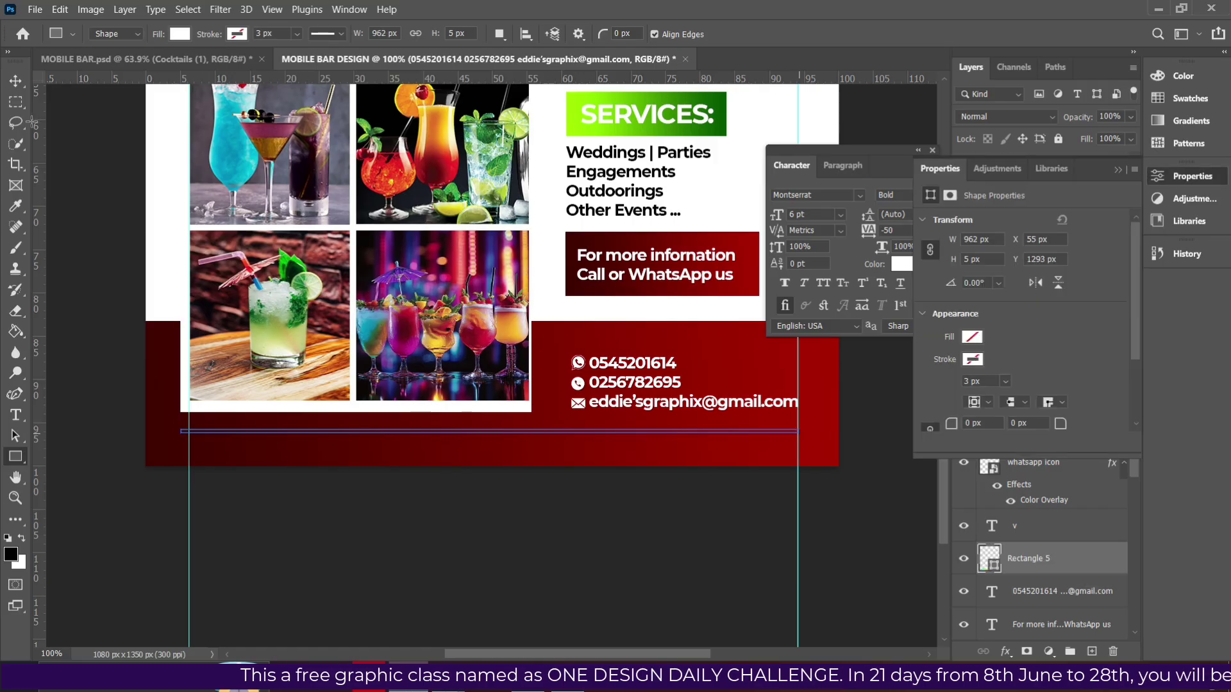
pyautogui.click(15, 79)
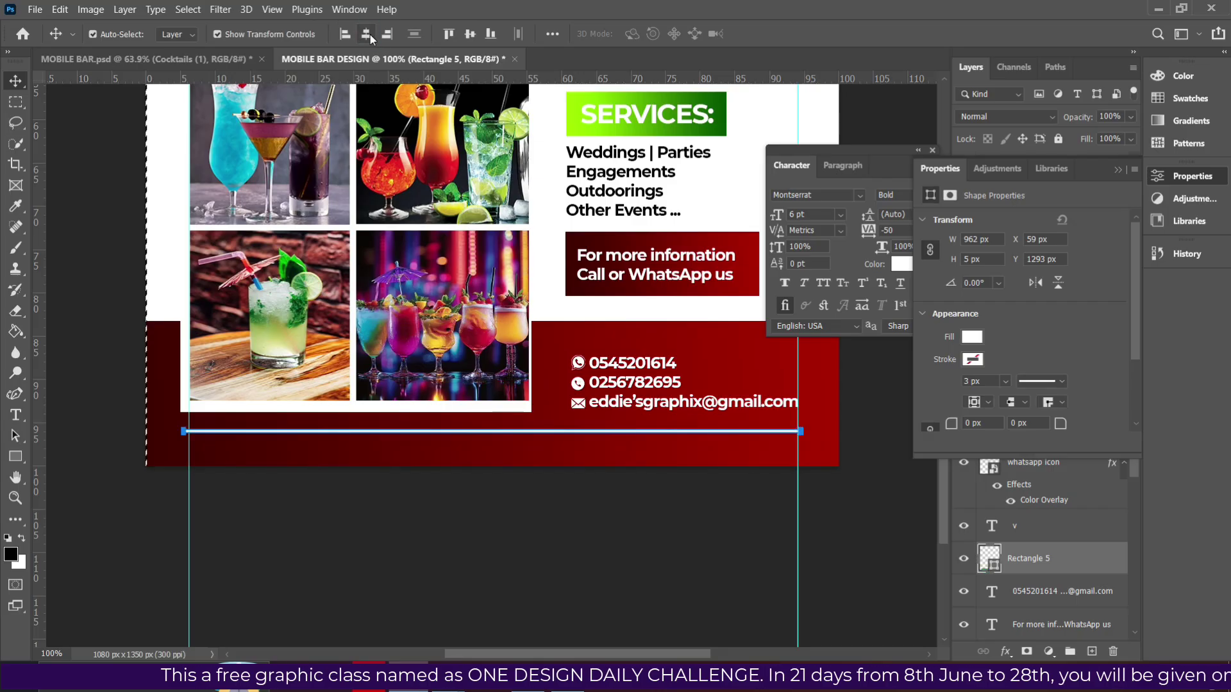
pyautogui.hotkey('ctrl', 'd')
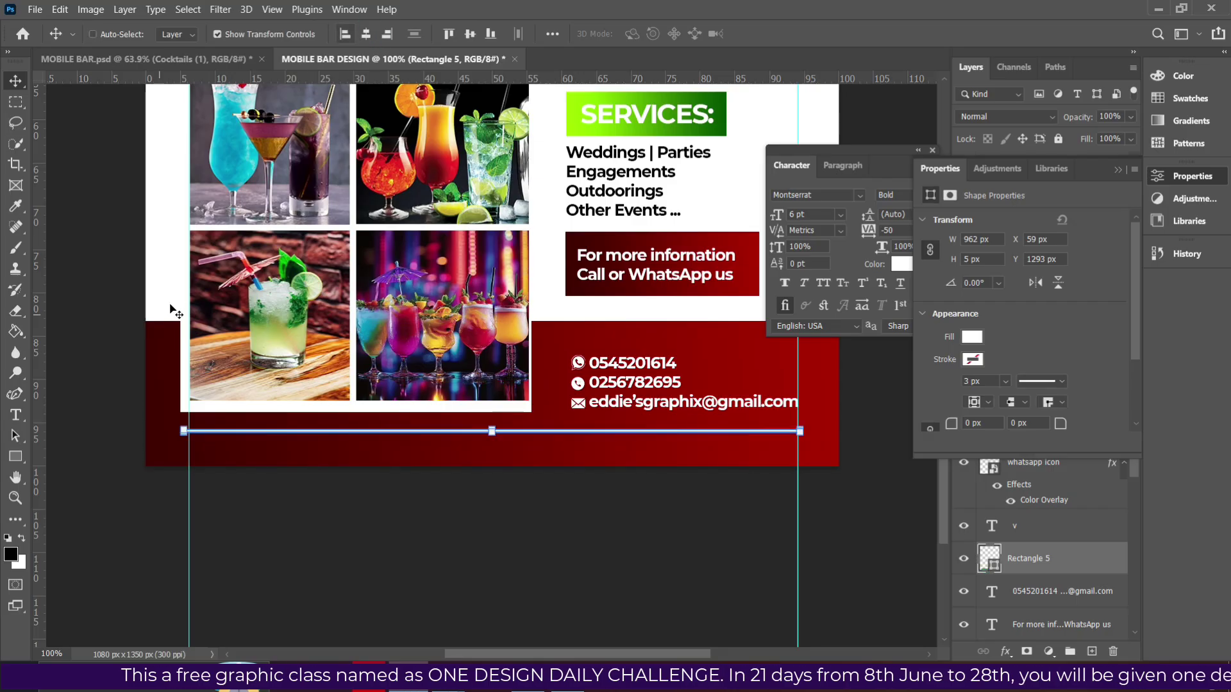
pyautogui.moveTo(187, 275); pyautogui.dragTo(5, 286)
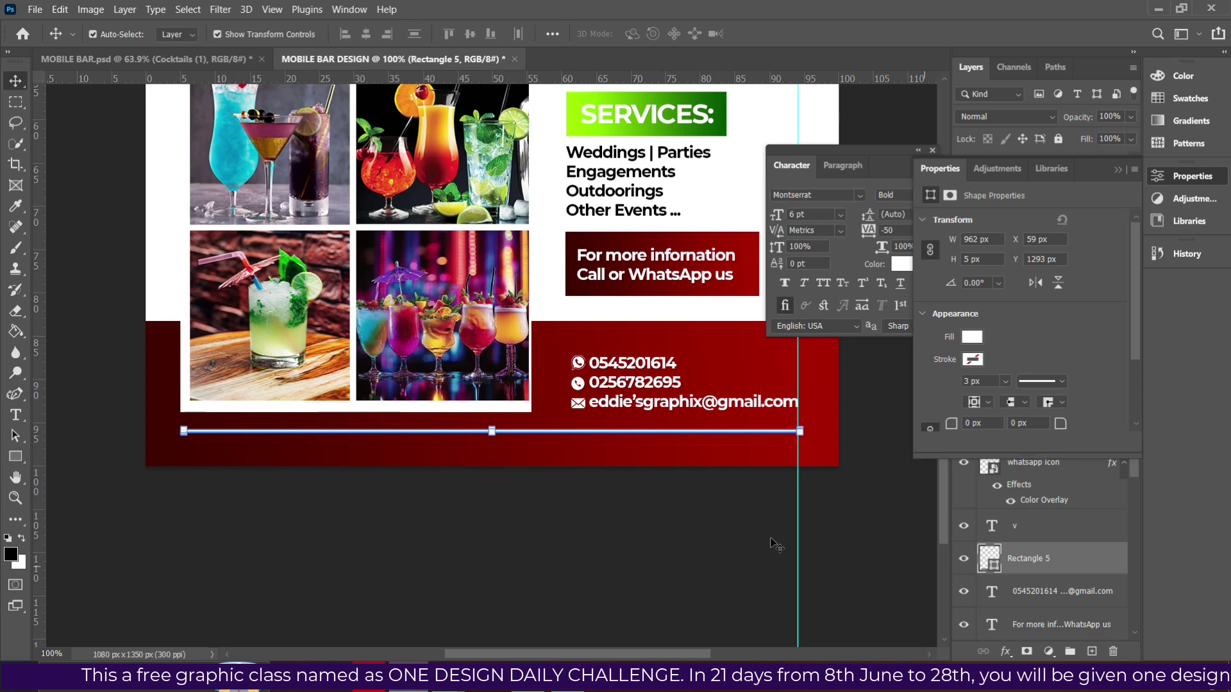
pyautogui.moveTo(797, 533); pyautogui.dragTo(20, 506)
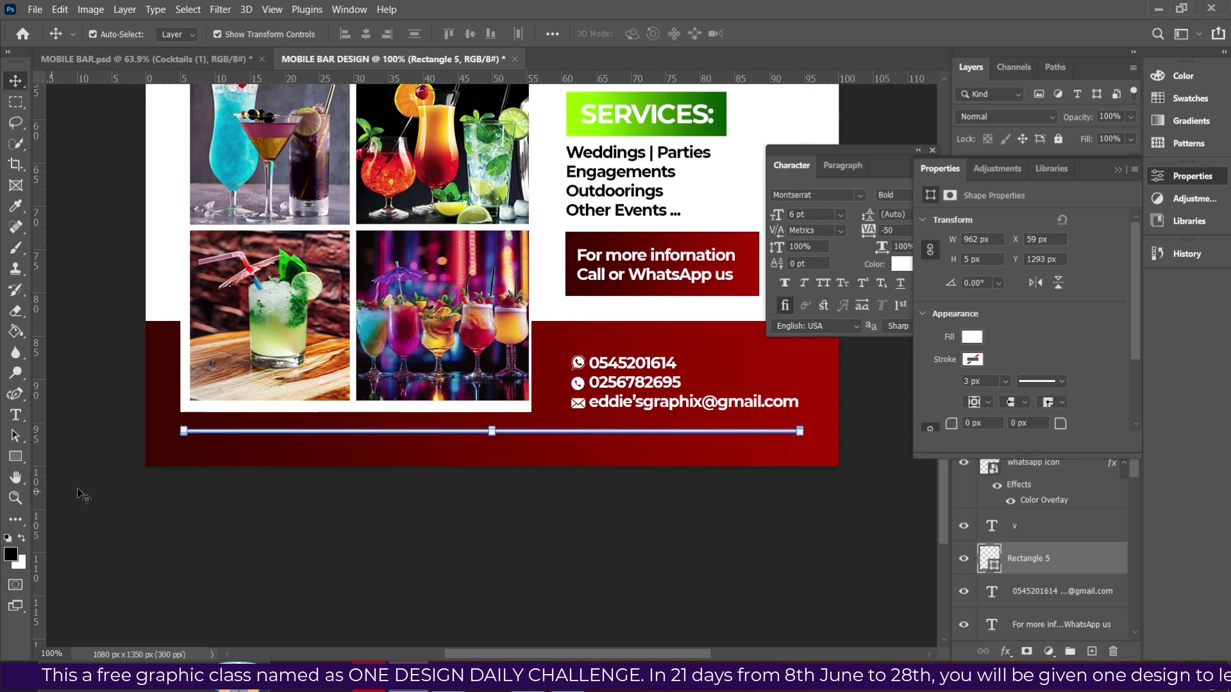
# Select the white divider line and commit a free transform on it.
pyautogui.click(310, 464)
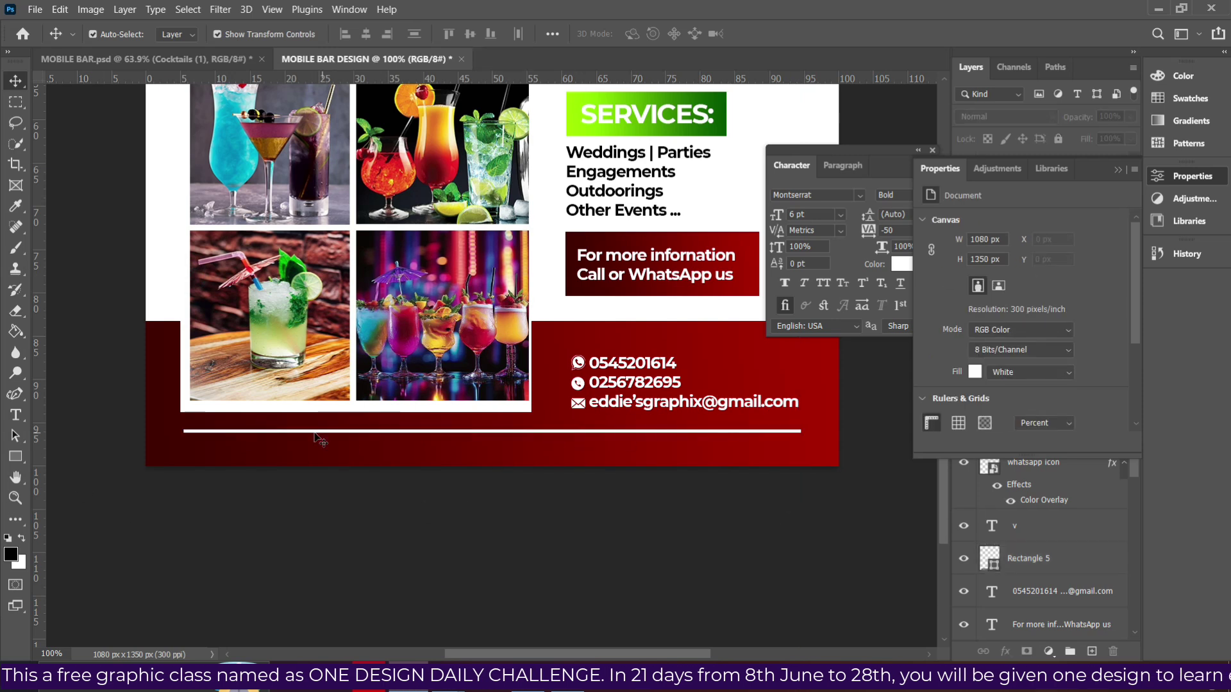
pyautogui.click(232, 431)
pyautogui.hotkey('ctrl', 't')
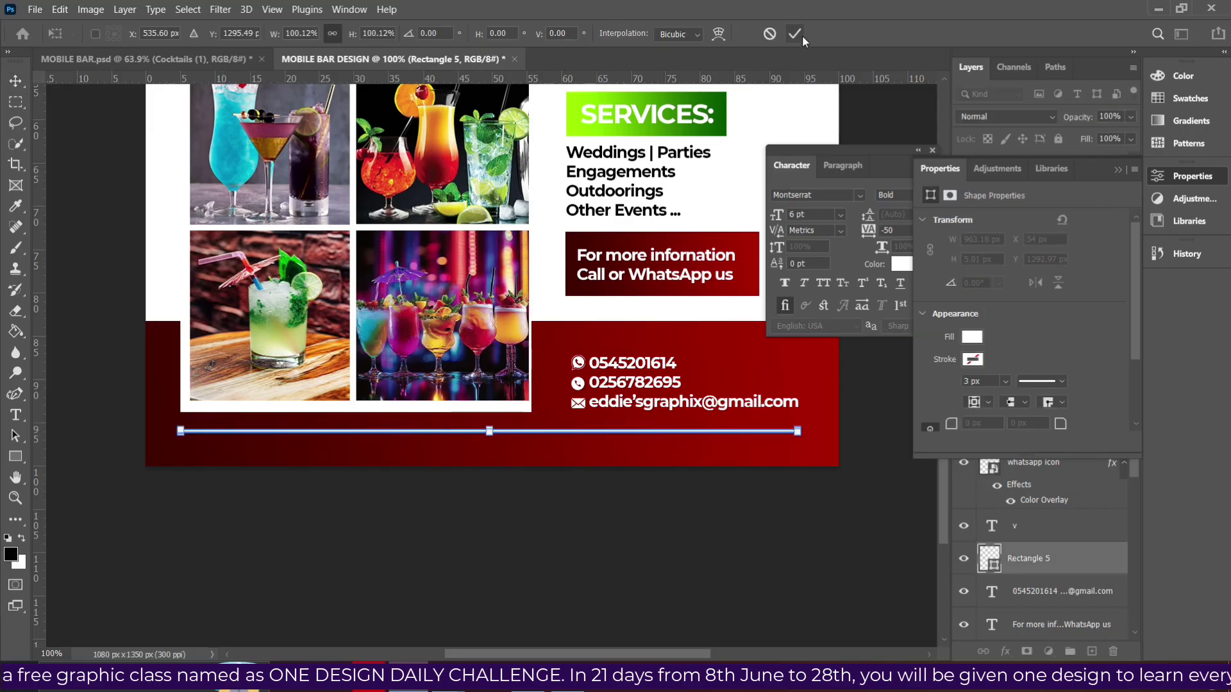
pyautogui.click(795, 34)
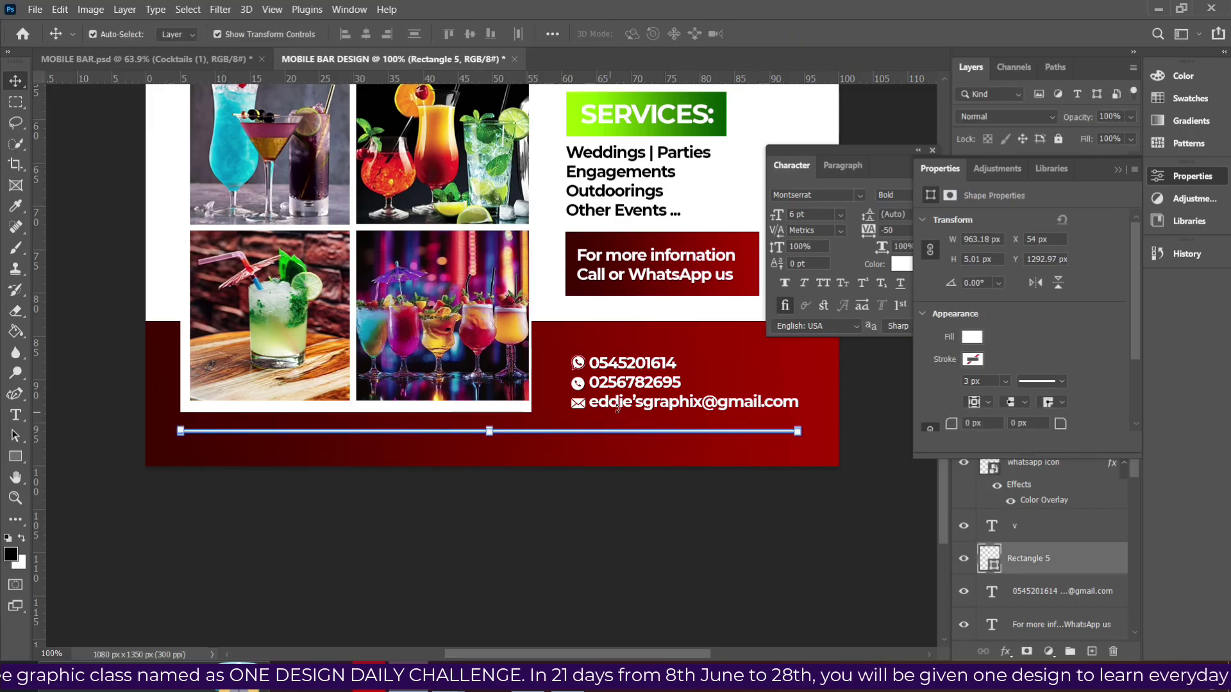
# Draw a small dark maroon triangle with the Triangle Tool near the information box.
pyautogui.click(667, 263)
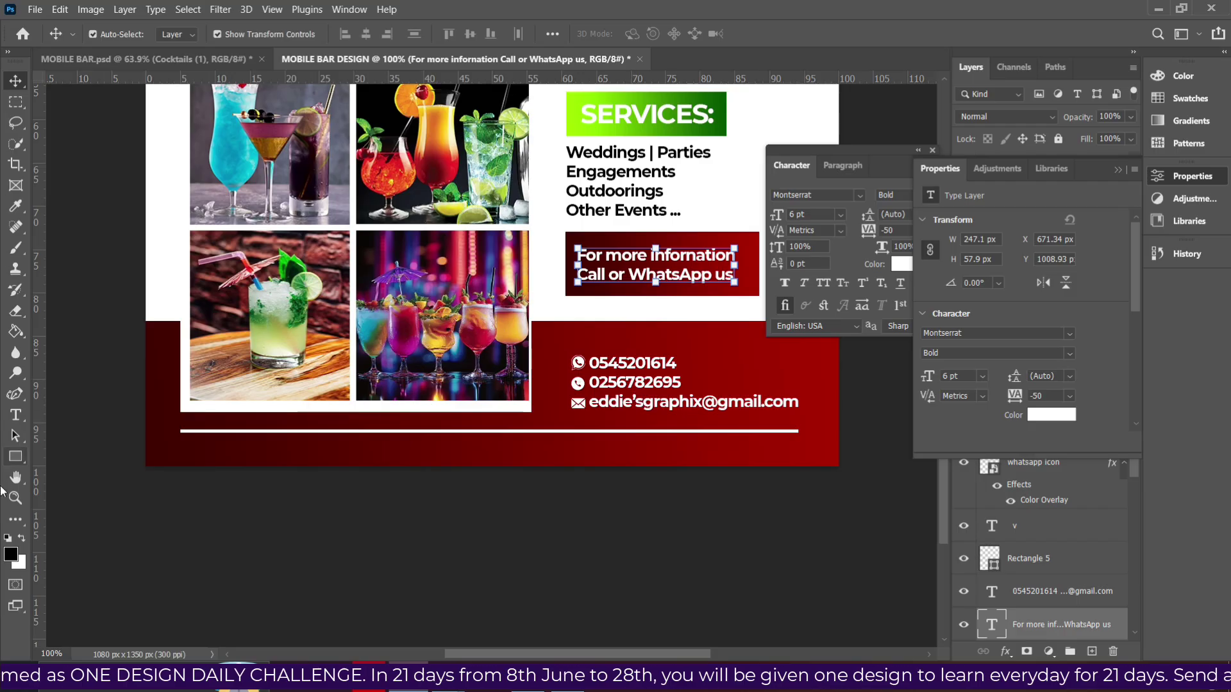
pyautogui.click(15, 456)
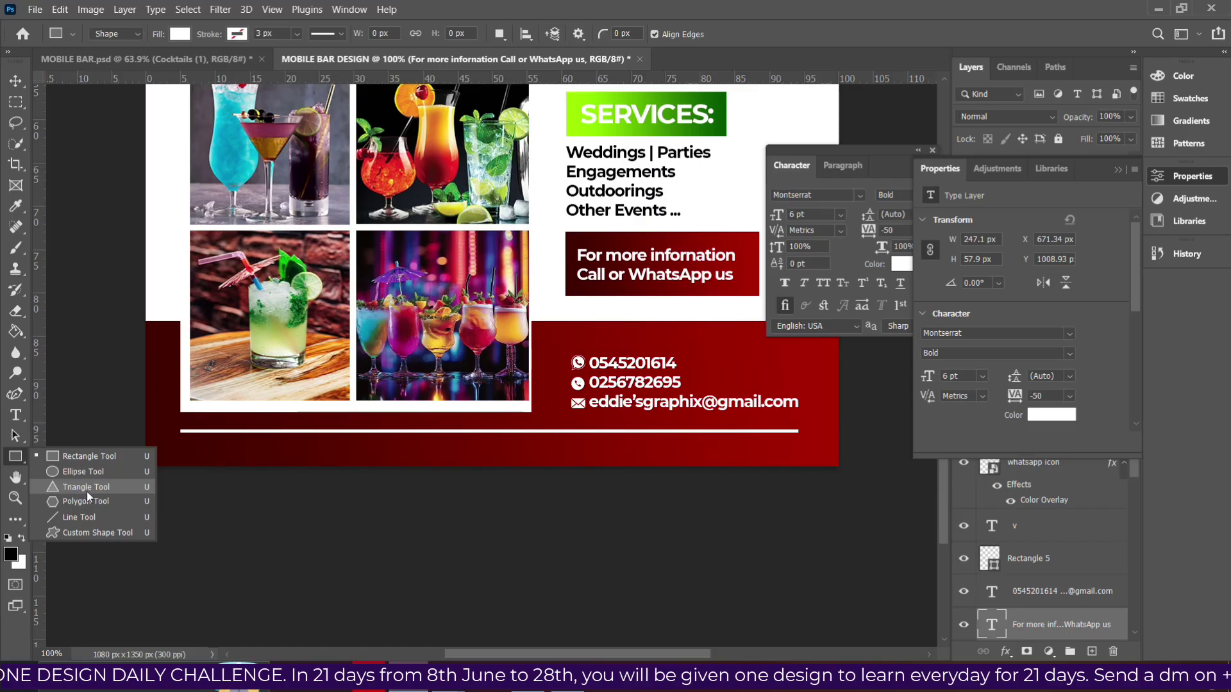
pyautogui.click(107, 490)
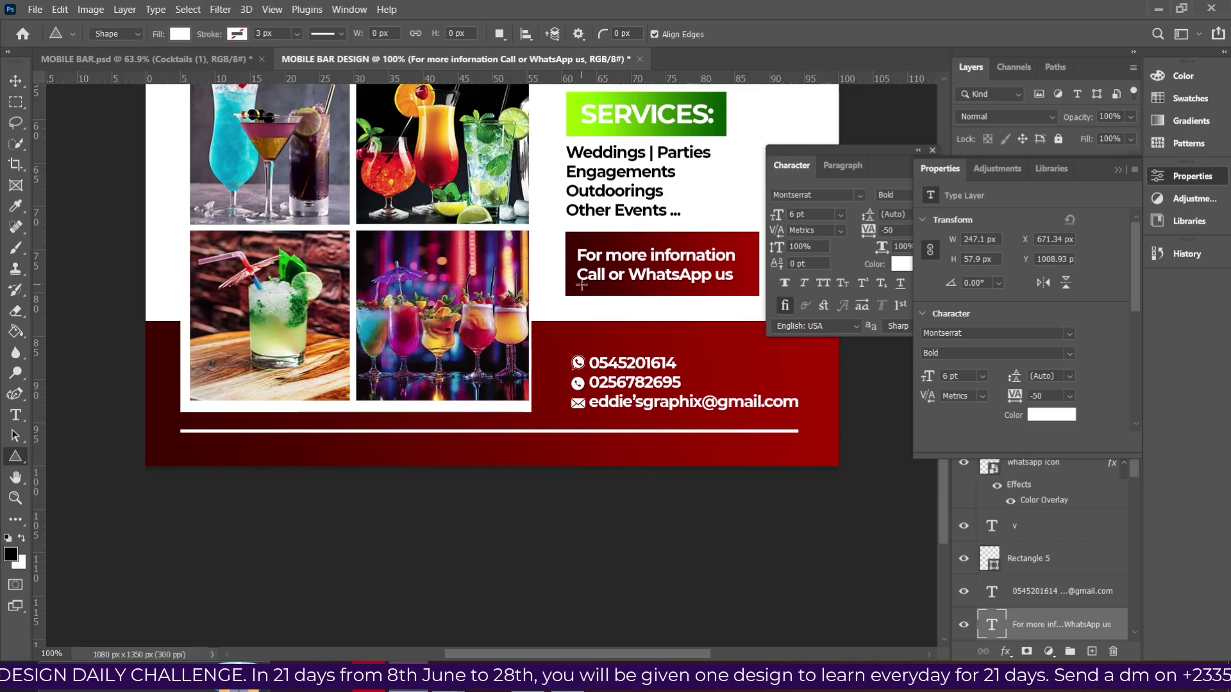
pyautogui.click(180, 34)
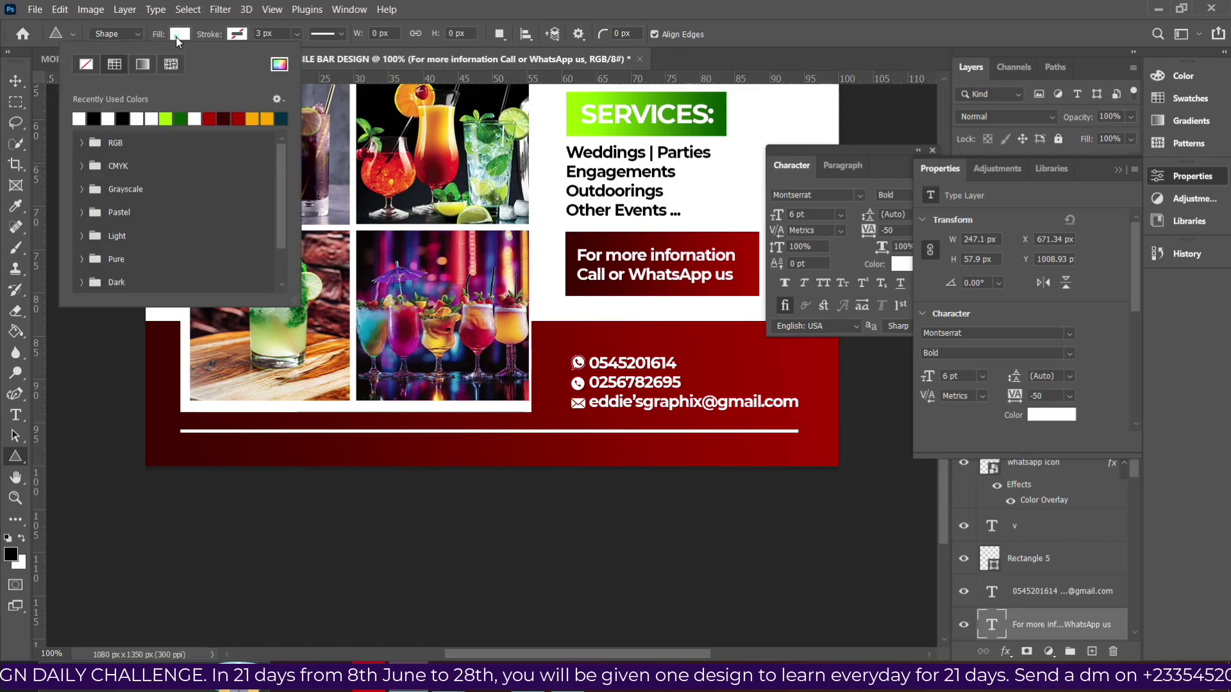
pyautogui.click(224, 119)
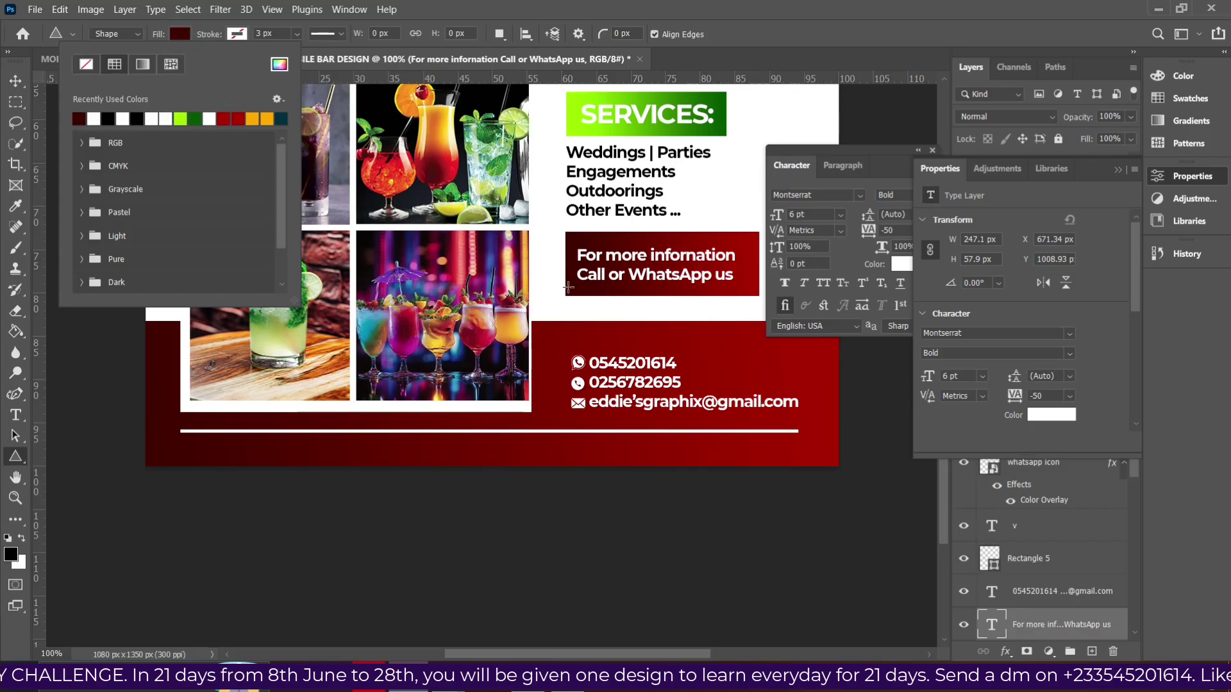
pyautogui.click(584, 273)
pyautogui.moveTo(585, 273)
pyautogui.mouseDown()
pyautogui.moveTo(635, 285)
pyautogui.moveTo(619, 301)
pyautogui.mouseUp()
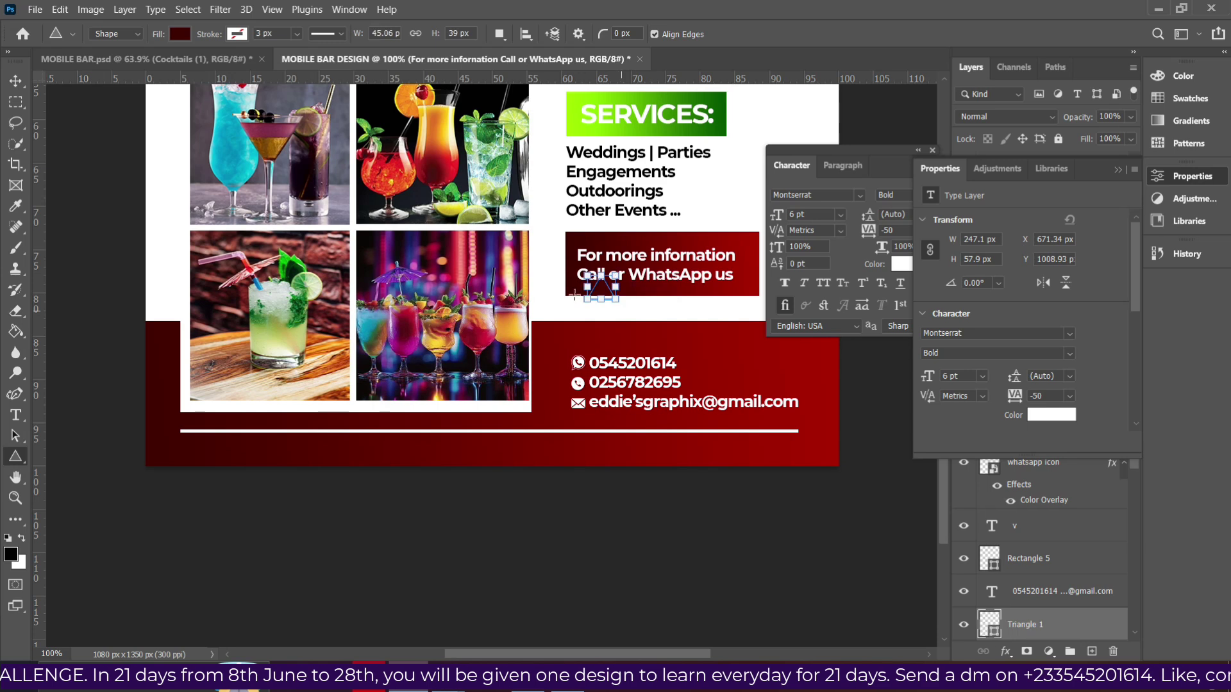
# Enlarge the triangle, flip it vertically, and place it beneath the box under the word Call.
pyautogui.click(15, 81)
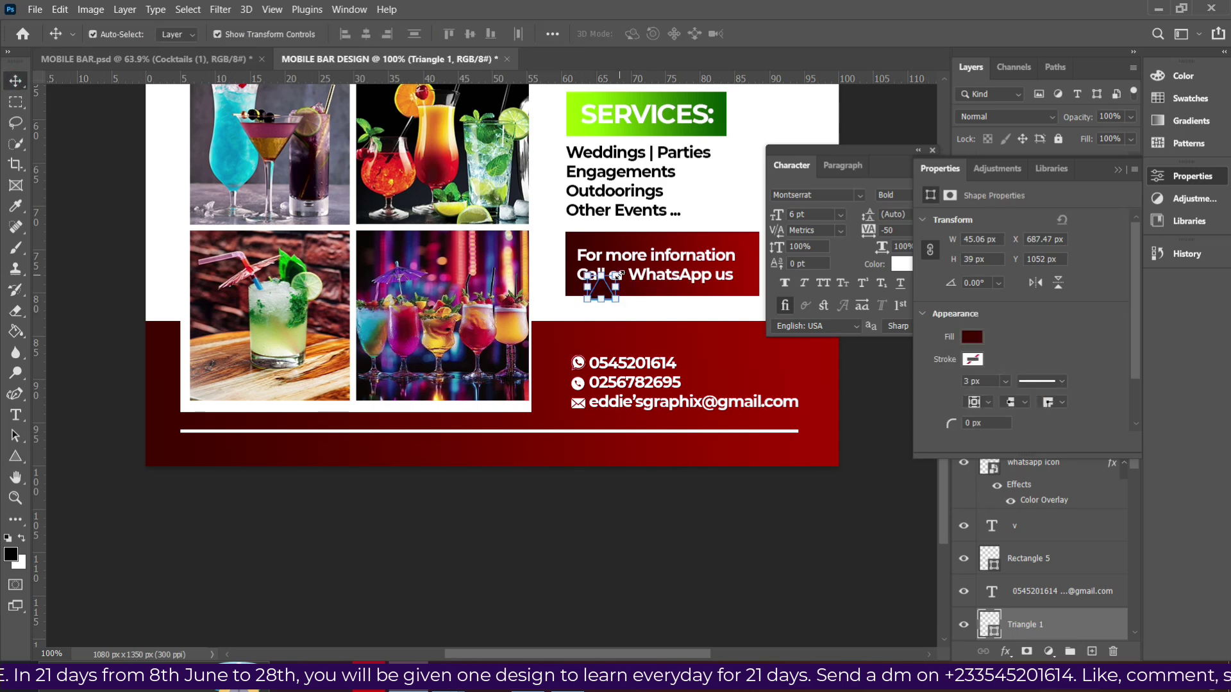
pyautogui.moveTo(616, 275); pyautogui.dragTo(620, 271)
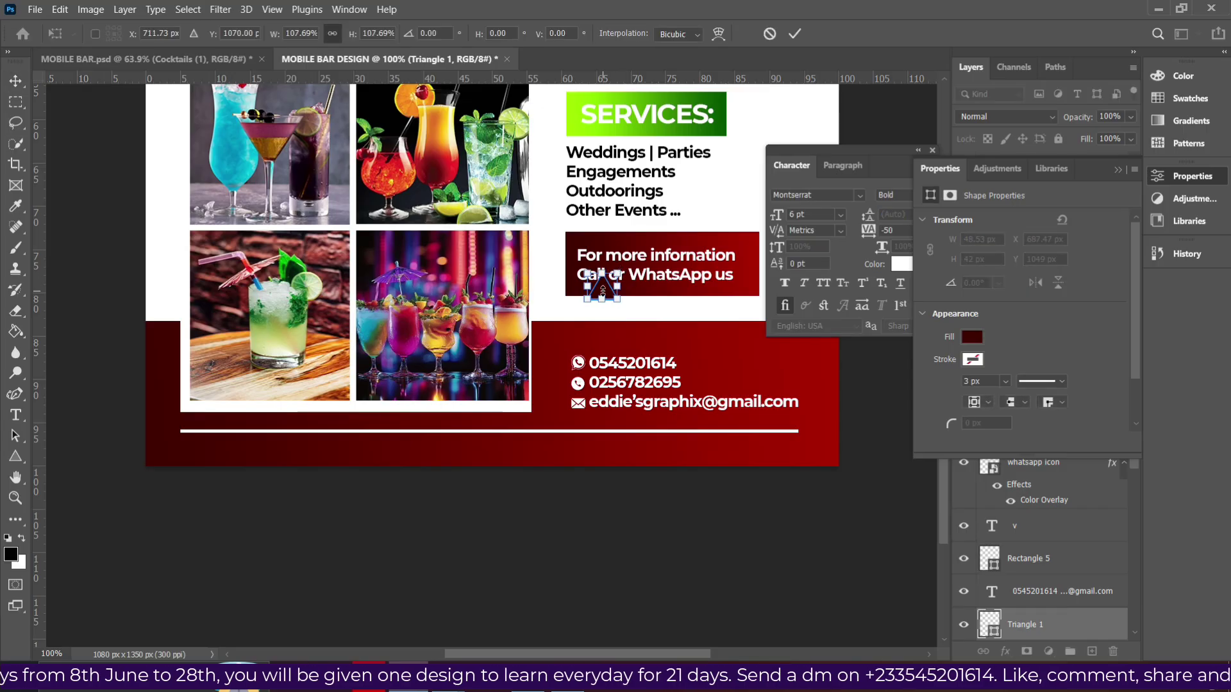
pyautogui.rightClick(602, 291)
pyautogui.click(644, 619)
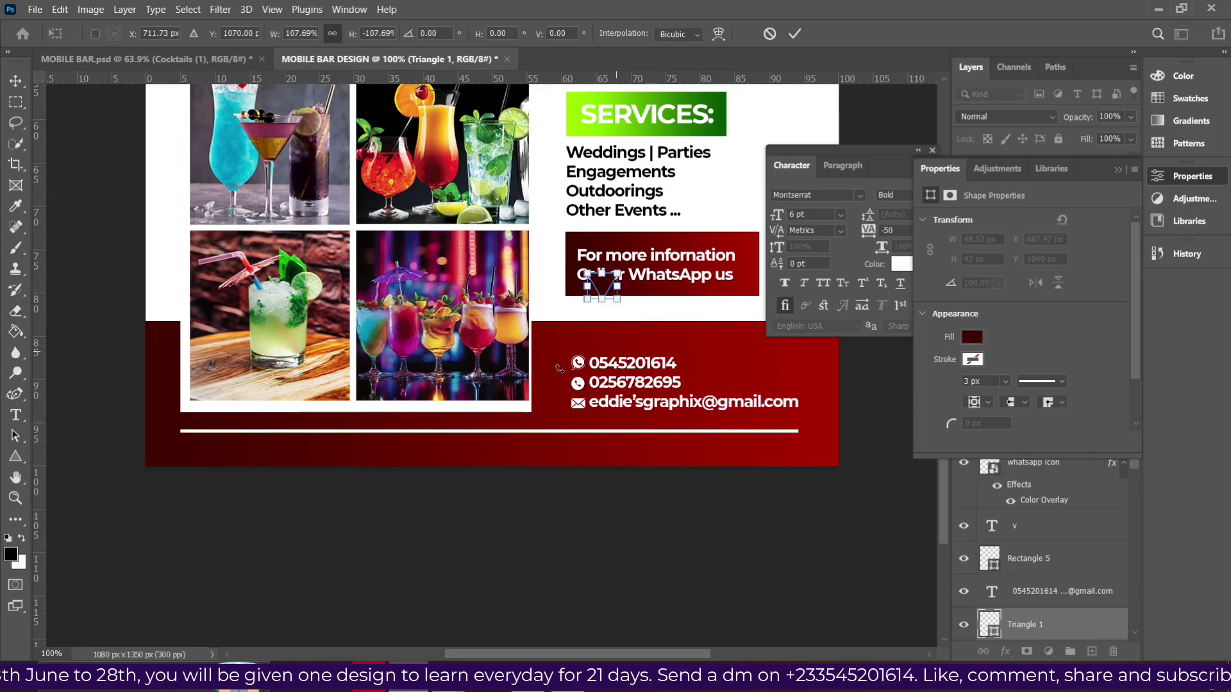
pyautogui.moveTo(608, 290); pyautogui.dragTo(586, 301)
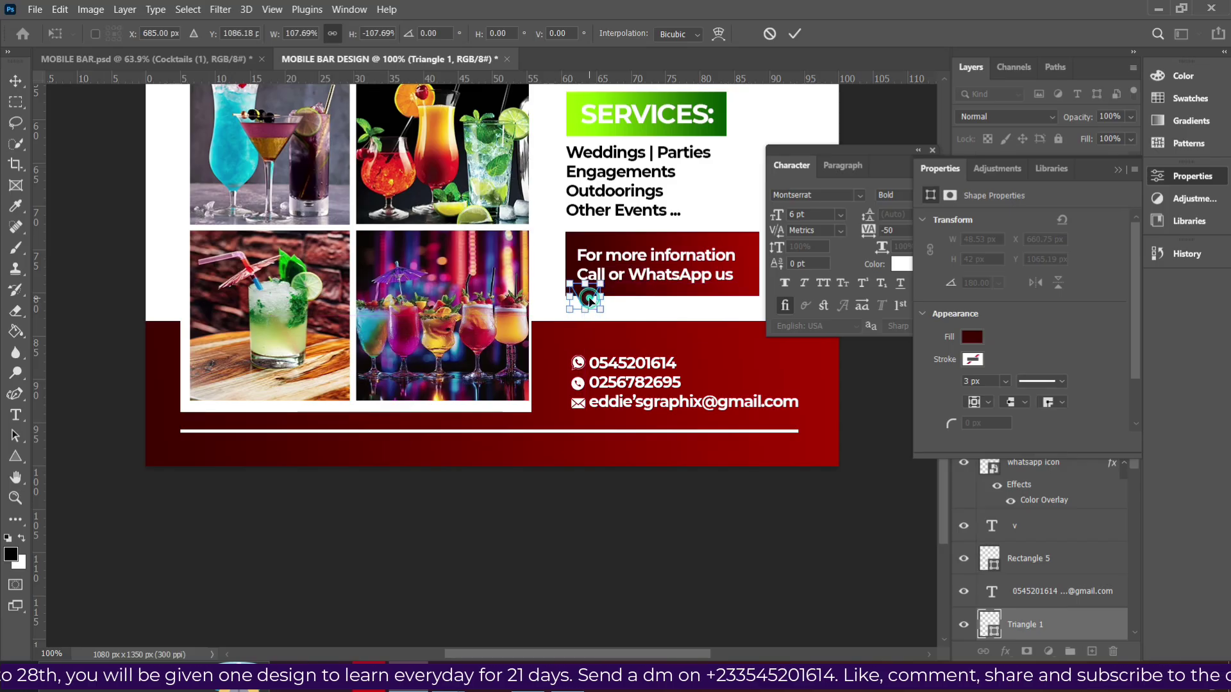
pyautogui.press('Return')
pyautogui.click(593, 300)
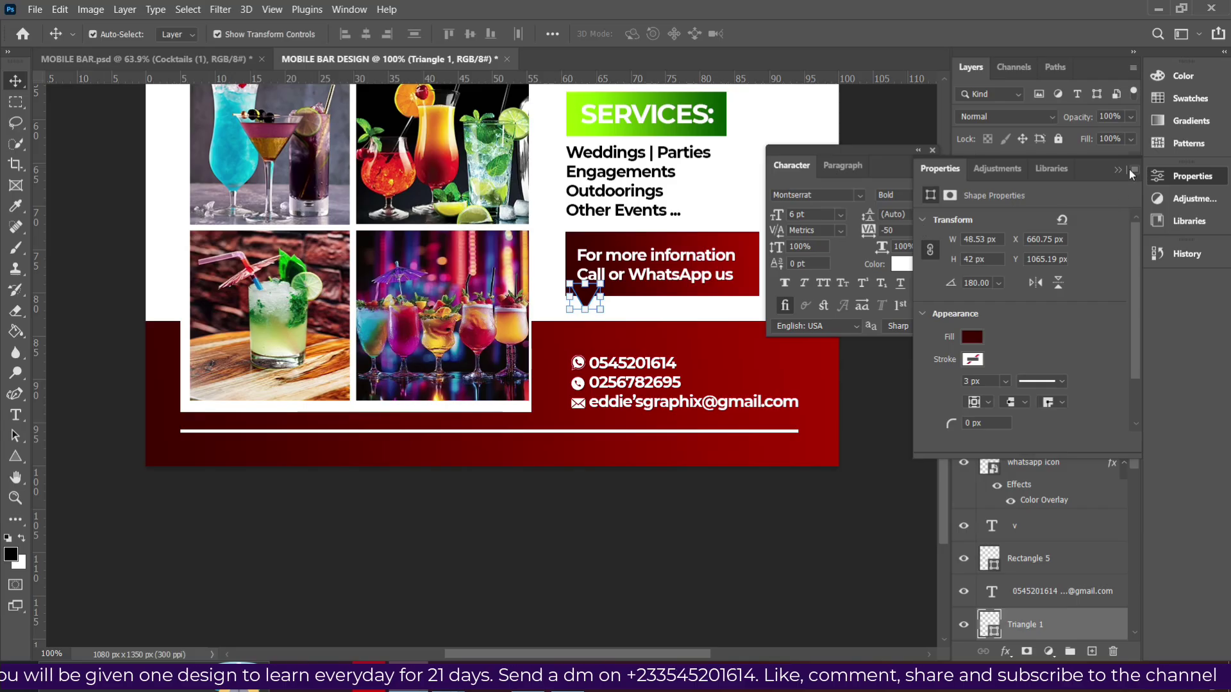
pyautogui.click(1118, 170)
pyautogui.scroll(-3, 1023, 625)
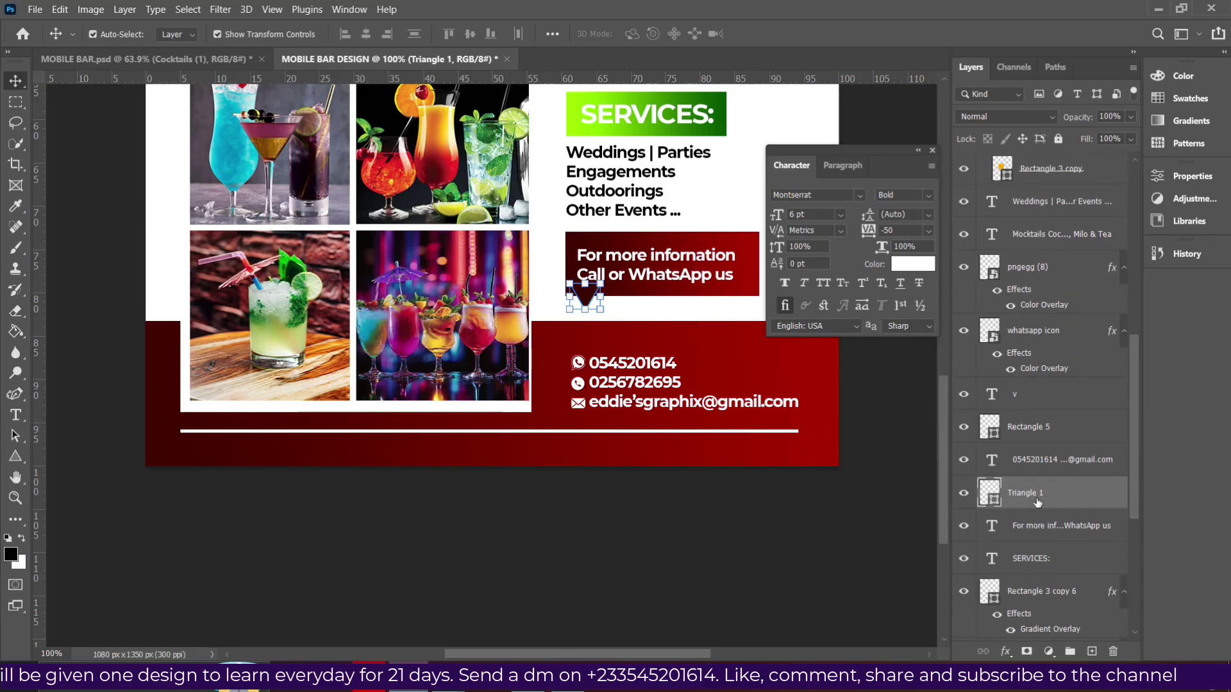
# Merge Triangle 1 with the maroon information box and move the text layer back above it.
pyautogui.keyDown('ctrl'); pyautogui.click(1037, 438); pyautogui.keyUp('ctrl')
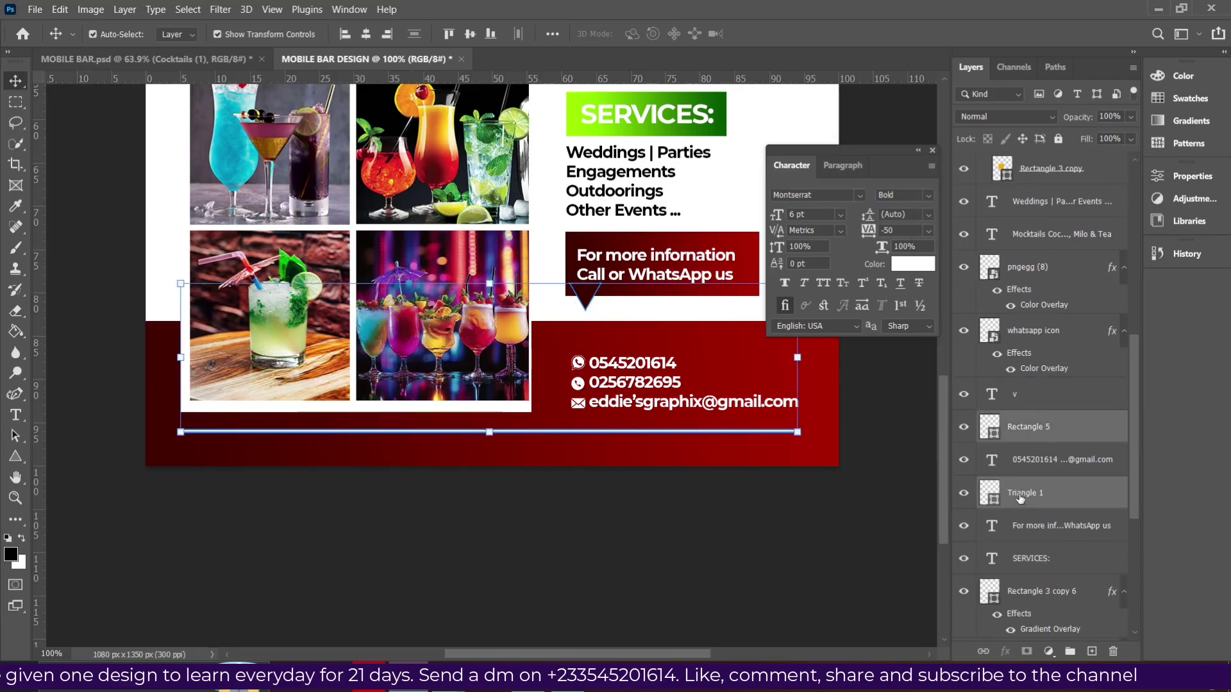
pyautogui.click(744, 249)
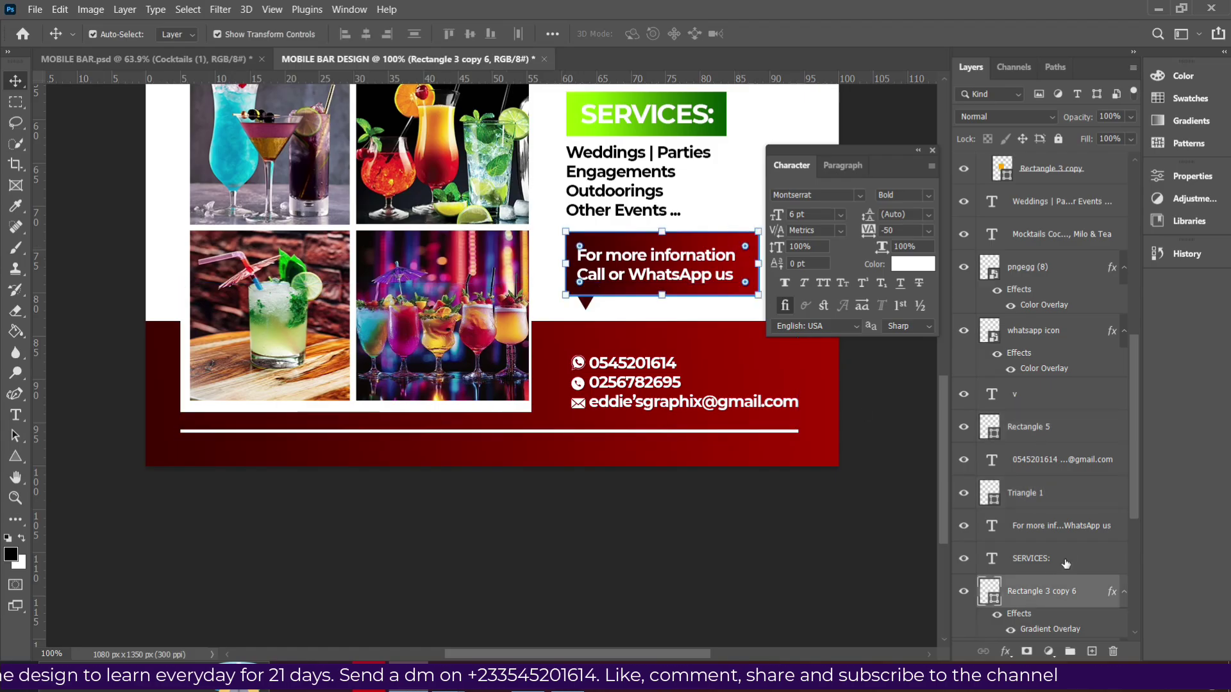
pyautogui.scroll(-3, 1066, 563)
pyautogui.keyDown('ctrl'); pyautogui.click(1038, 394); pyautogui.keyUp('ctrl')
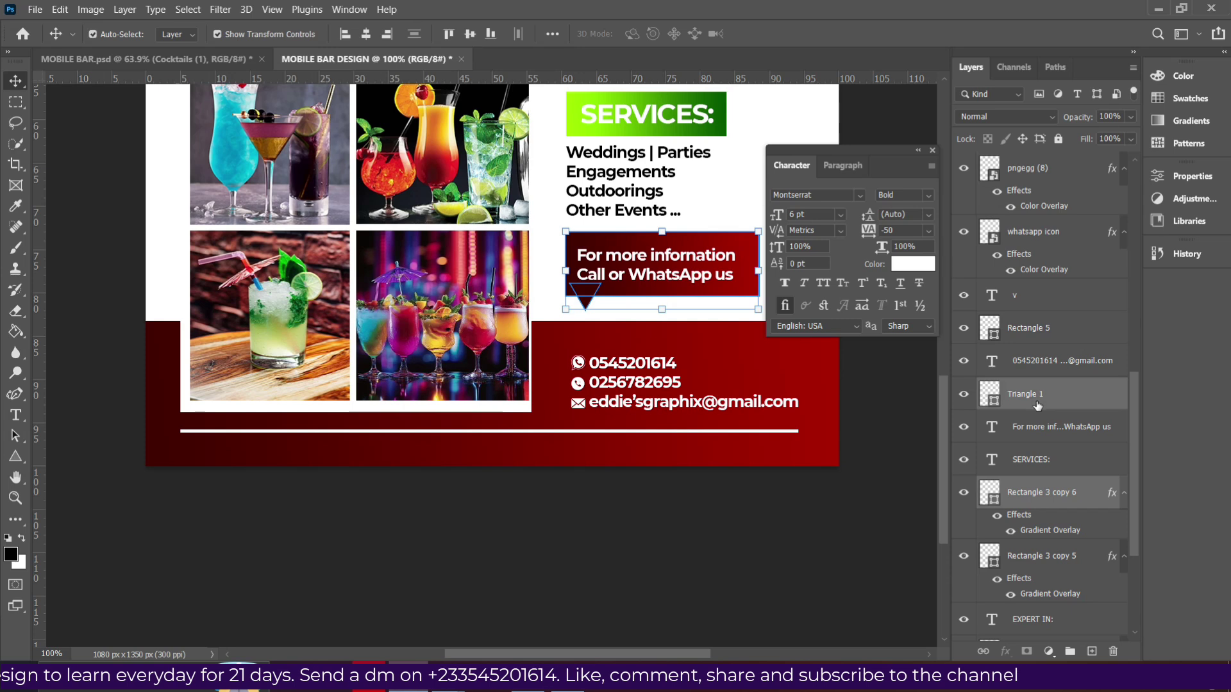
pyautogui.hotkey('ctrl', 'e')
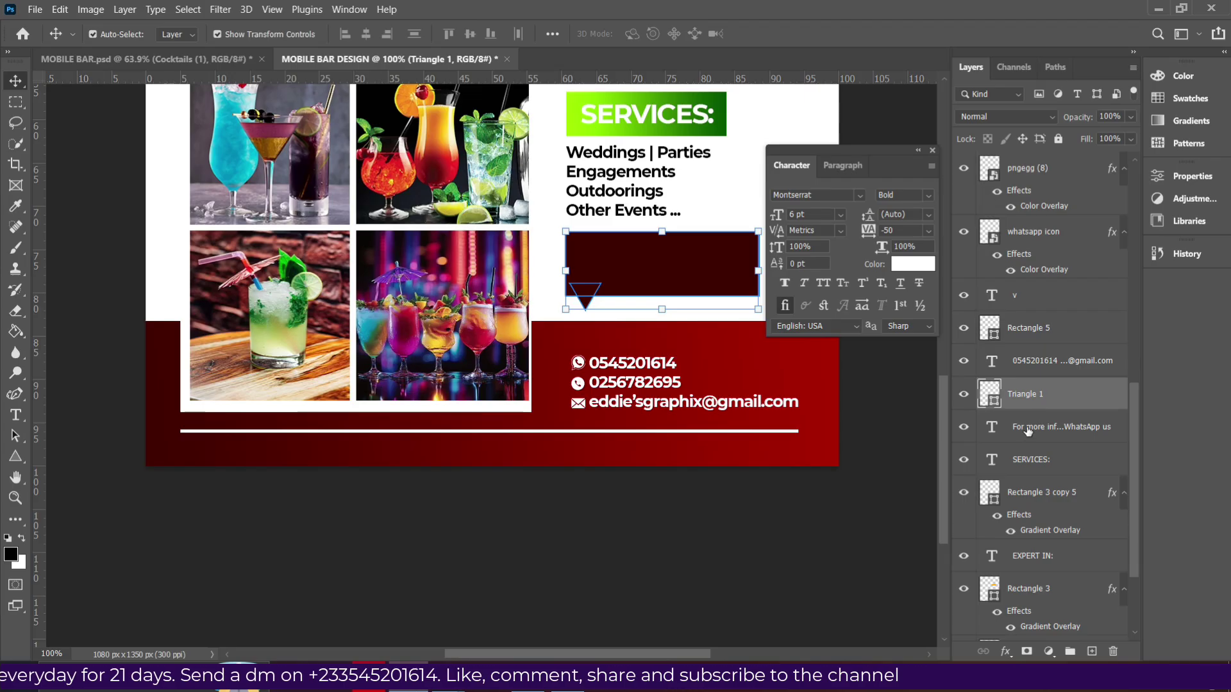
pyautogui.moveTo(1026, 433); pyautogui.dragTo(1027, 379)
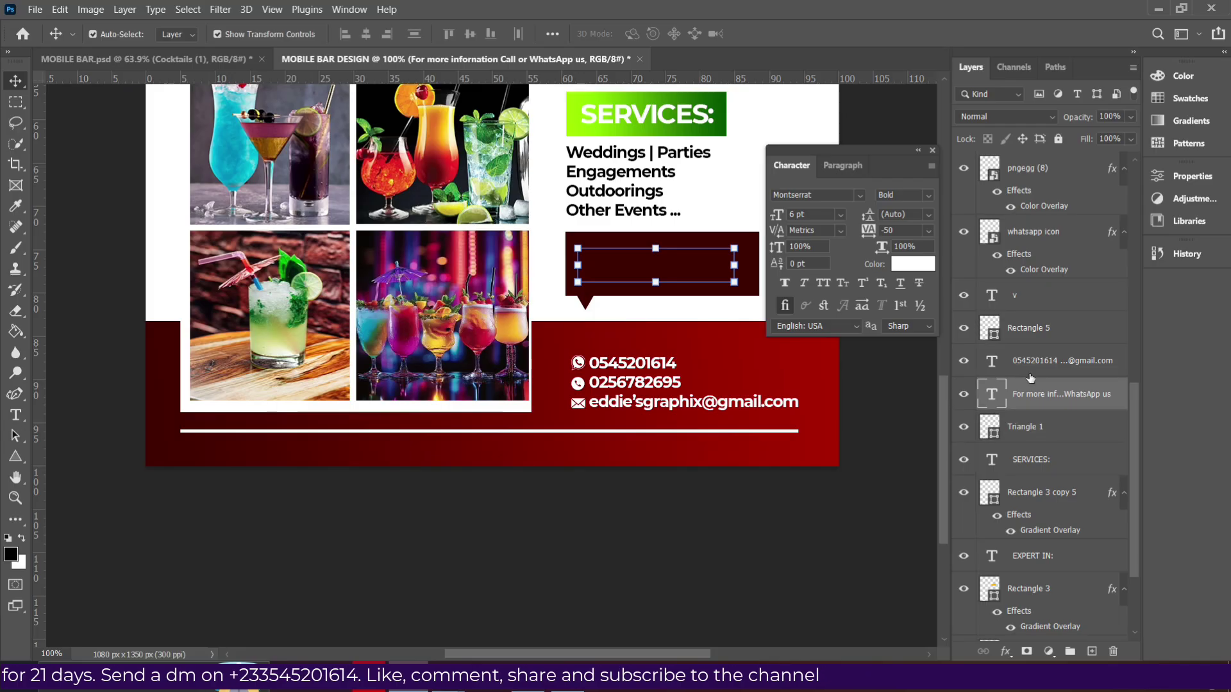
# Add a Gradient Overlay to the merged box-and-triangle shape.
pyautogui.click(753, 251)
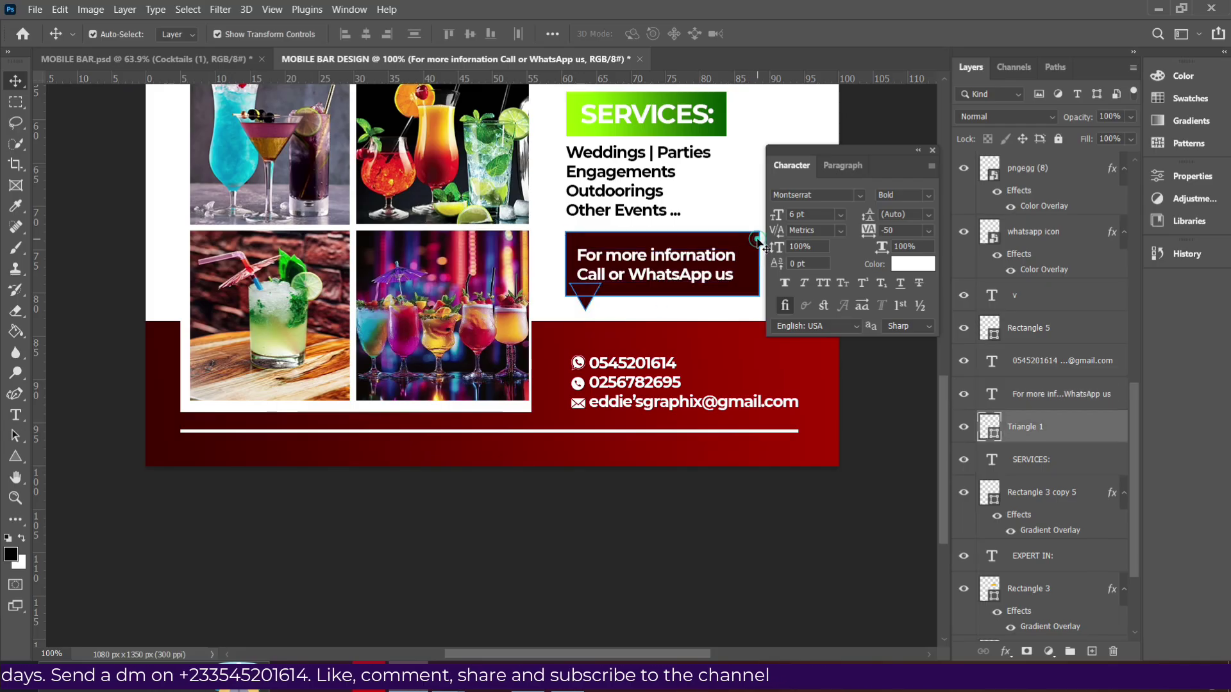
pyautogui.click(1007, 652)
pyautogui.click(1025, 599)
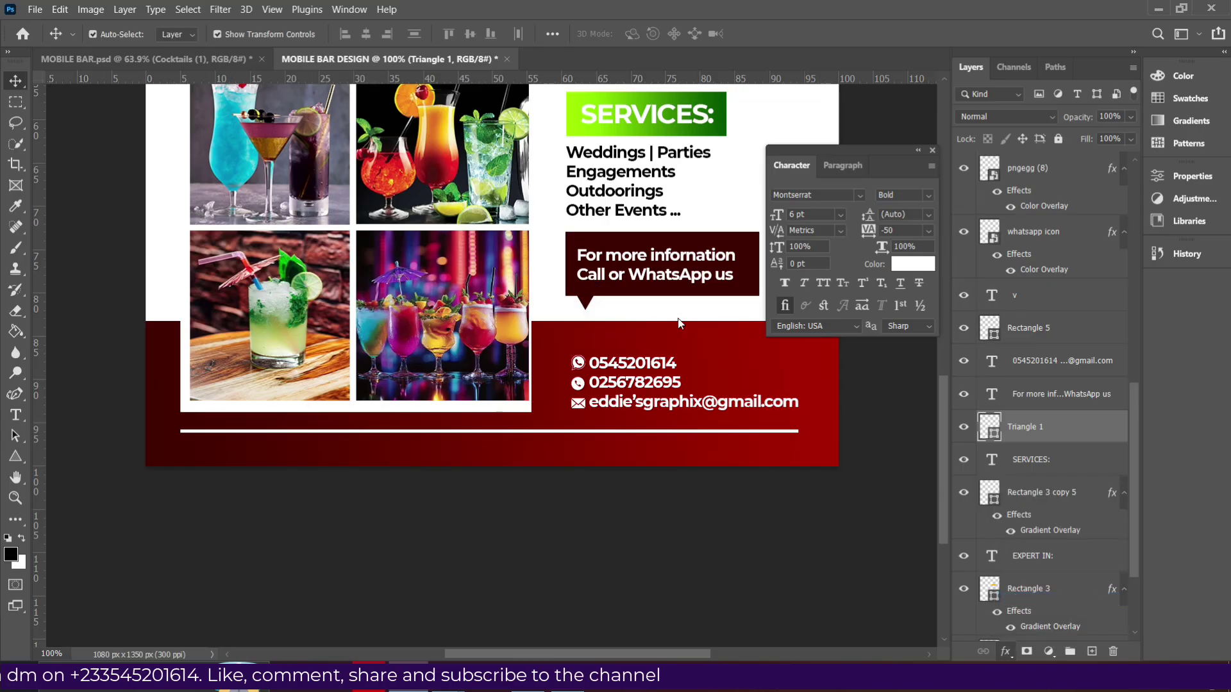
pyautogui.click(1160, 147)
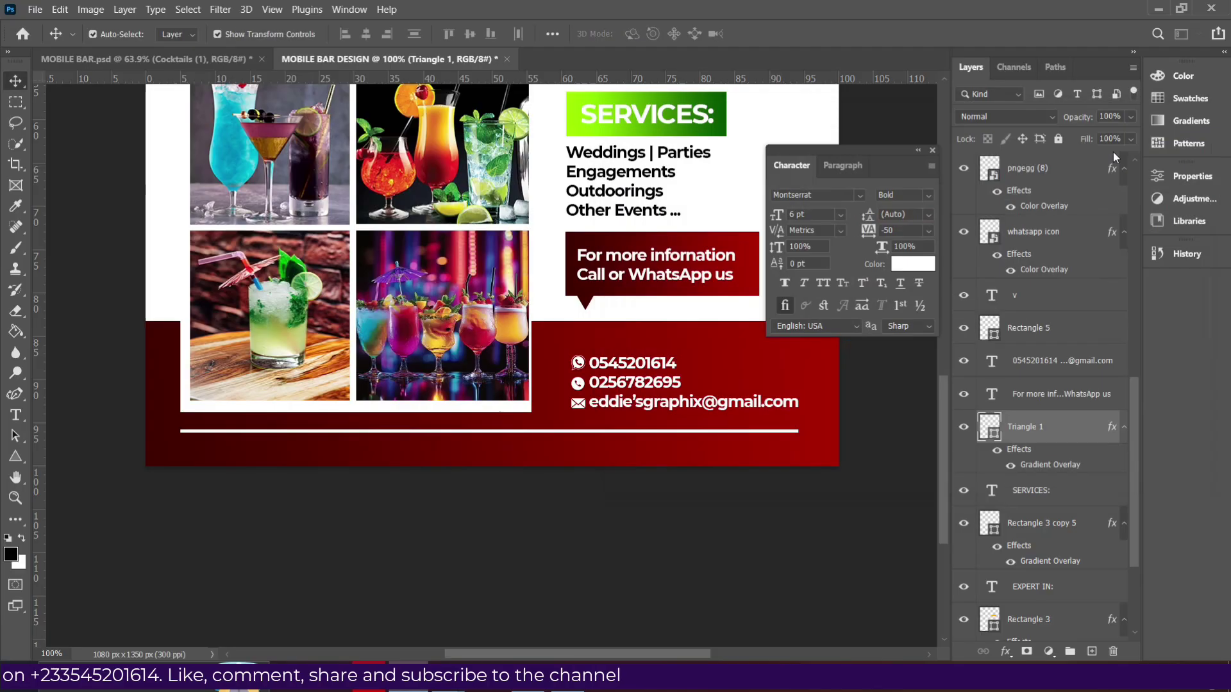
pyautogui.click(691, 570)
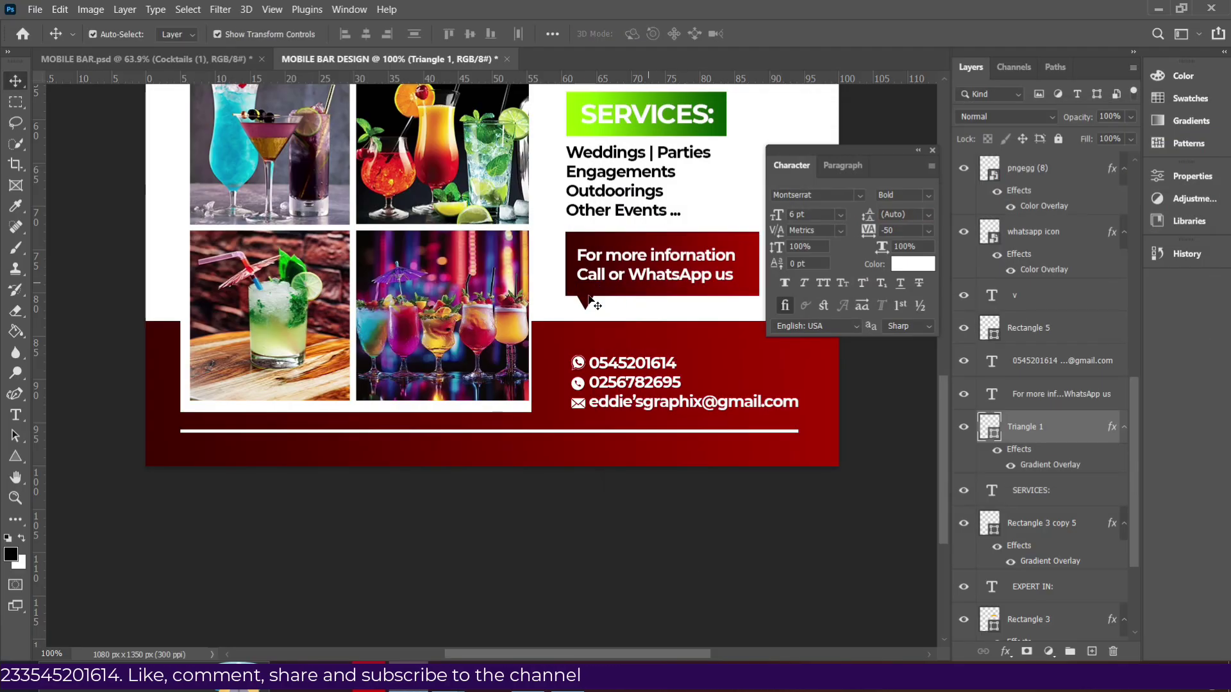
# Nudge the 'For more information' text with arrow keys until it is centred in its box.
pyautogui.click(637, 274)
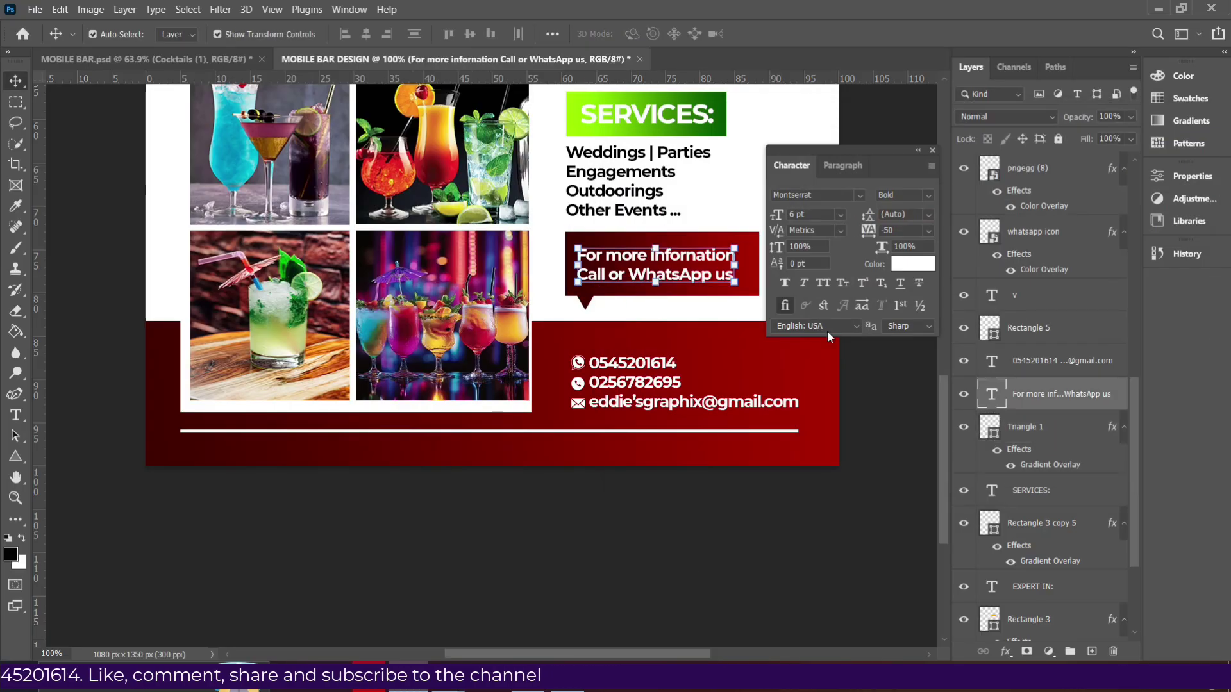
pyautogui.press('Right')
pyautogui.press('Right')
pyautogui.press('Right')
pyautogui.press('Right')
pyautogui.press('Right')
pyautogui.press('Right')
pyautogui.press('Right')
pyautogui.press('Right')
pyautogui.press('Right')
pyautogui.press('Right')
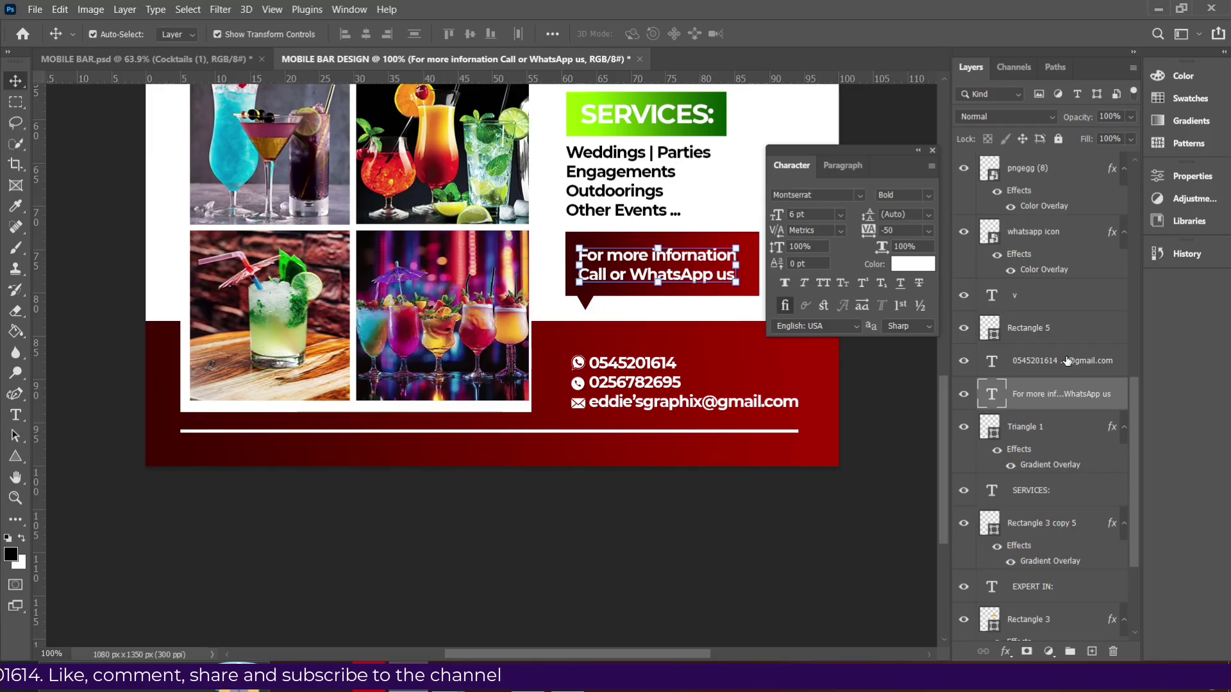
pyautogui.press('Up')
pyautogui.press('Up')
pyautogui.press('Right')
pyautogui.press('Right')
pyautogui.press('Right')
pyautogui.press('Right')
pyautogui.press('Right')
pyautogui.press('Right')
pyautogui.press('Up')
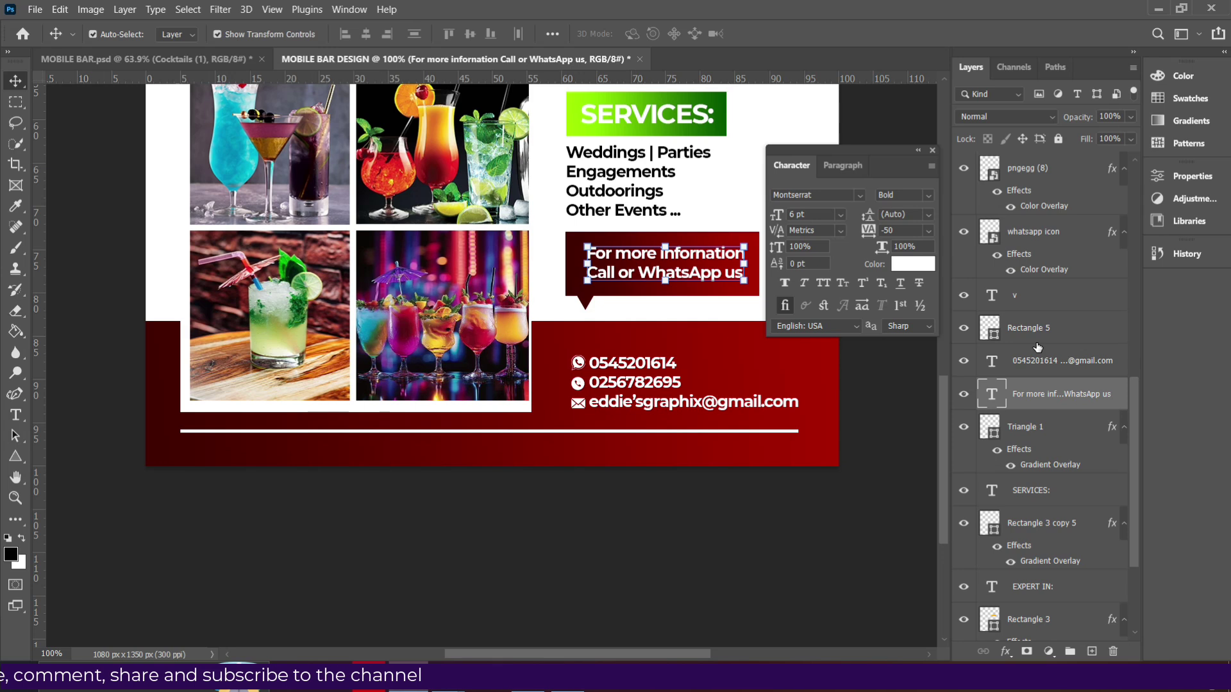
pyautogui.press('Left')
pyautogui.press('Left')
pyautogui.press('Left')
pyautogui.press('Left')
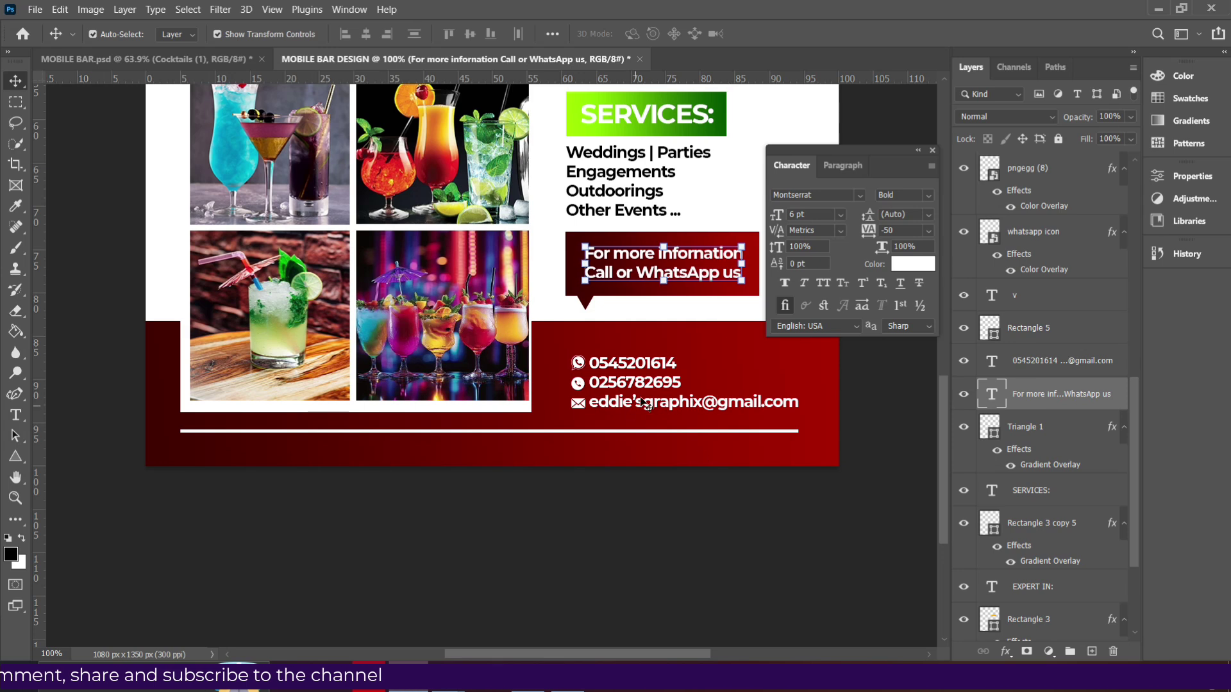
# Group the contact text, v phone icon and other icons into Group 2 and scale it to about 102%.
pyautogui.click(644, 402)
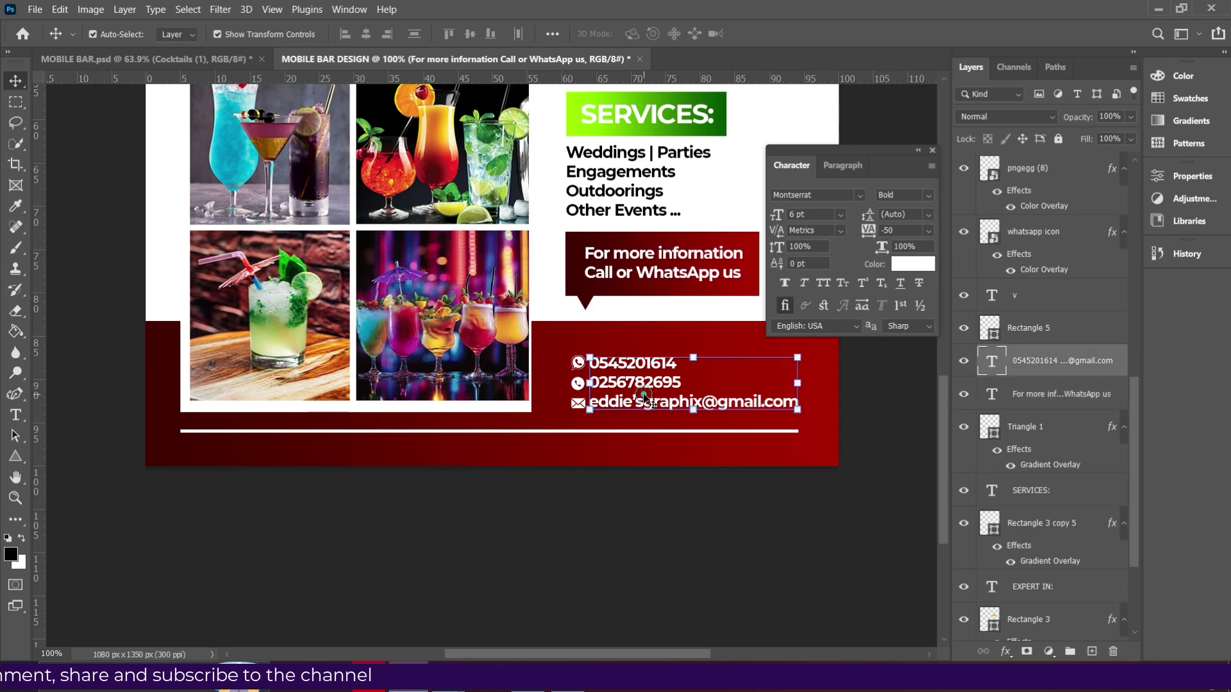
pyautogui.keyDown('ctrl'); pyautogui.click(1028, 297); pyautogui.keyUp('ctrl')
pyautogui.keyDown('ctrl'); pyautogui.click(1029, 237); pyautogui.keyUp('ctrl')
pyautogui.keyDown('ctrl'); pyautogui.click(1036, 170); pyautogui.keyUp('ctrl')
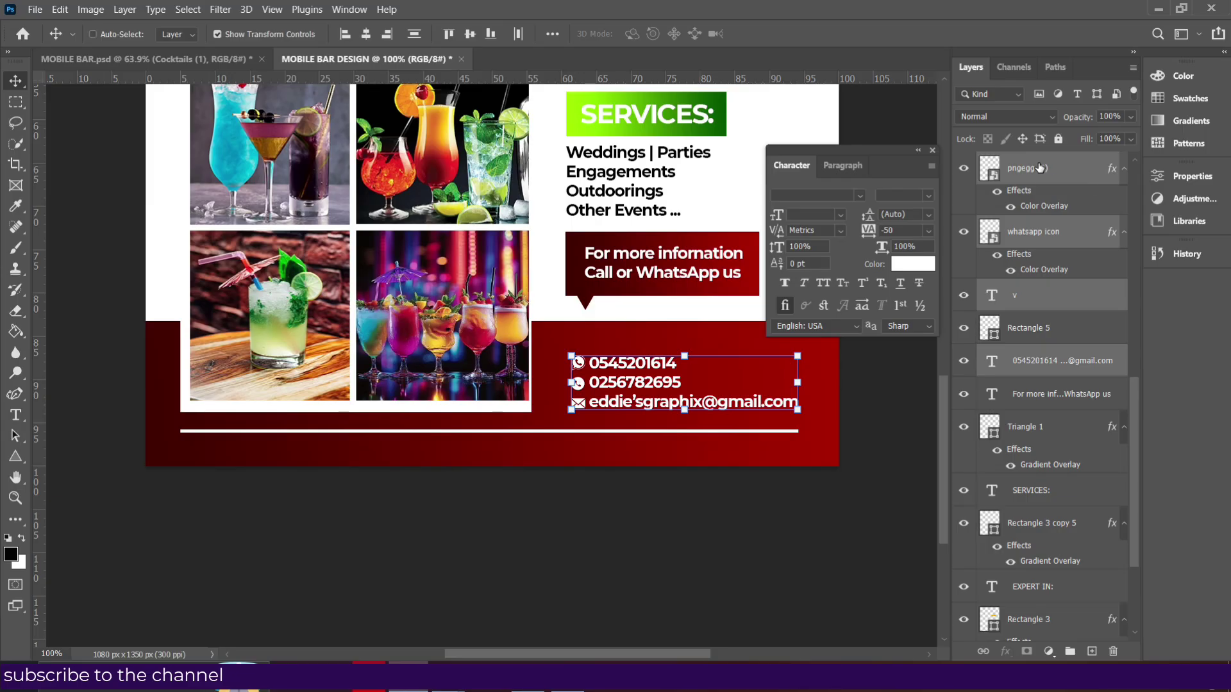
pyautogui.hotkey('ctrl', 'g')
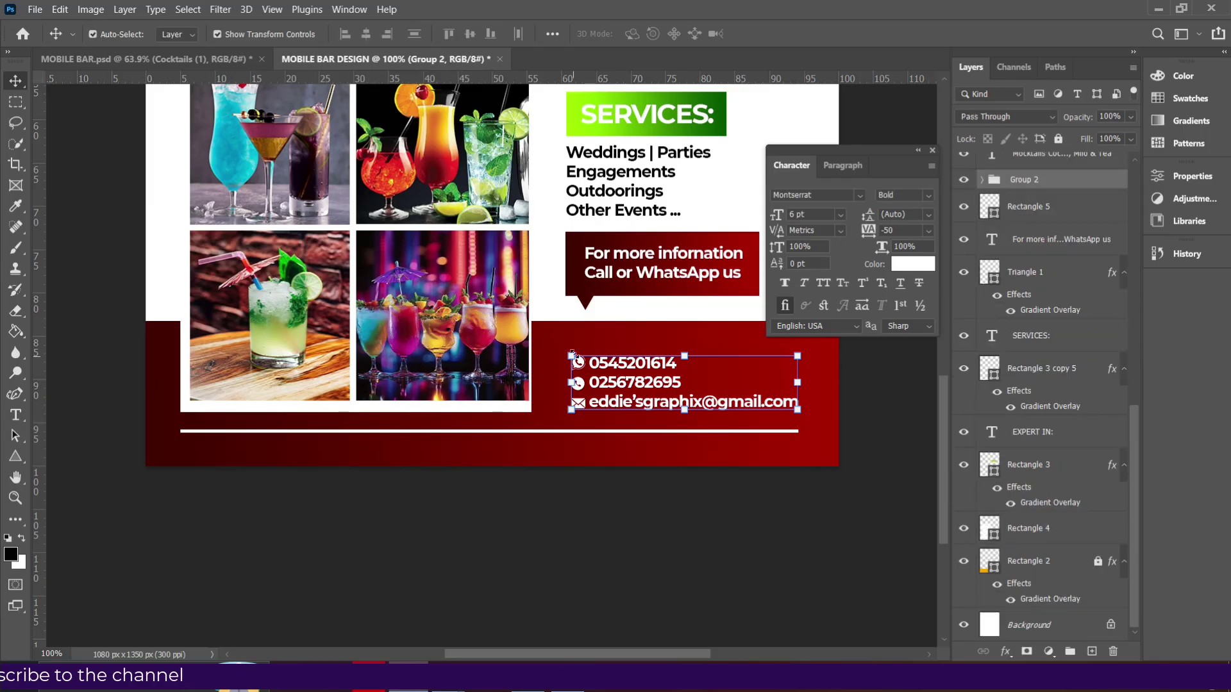
pyautogui.moveTo(571, 383); pyautogui.dragTo(566, 383)
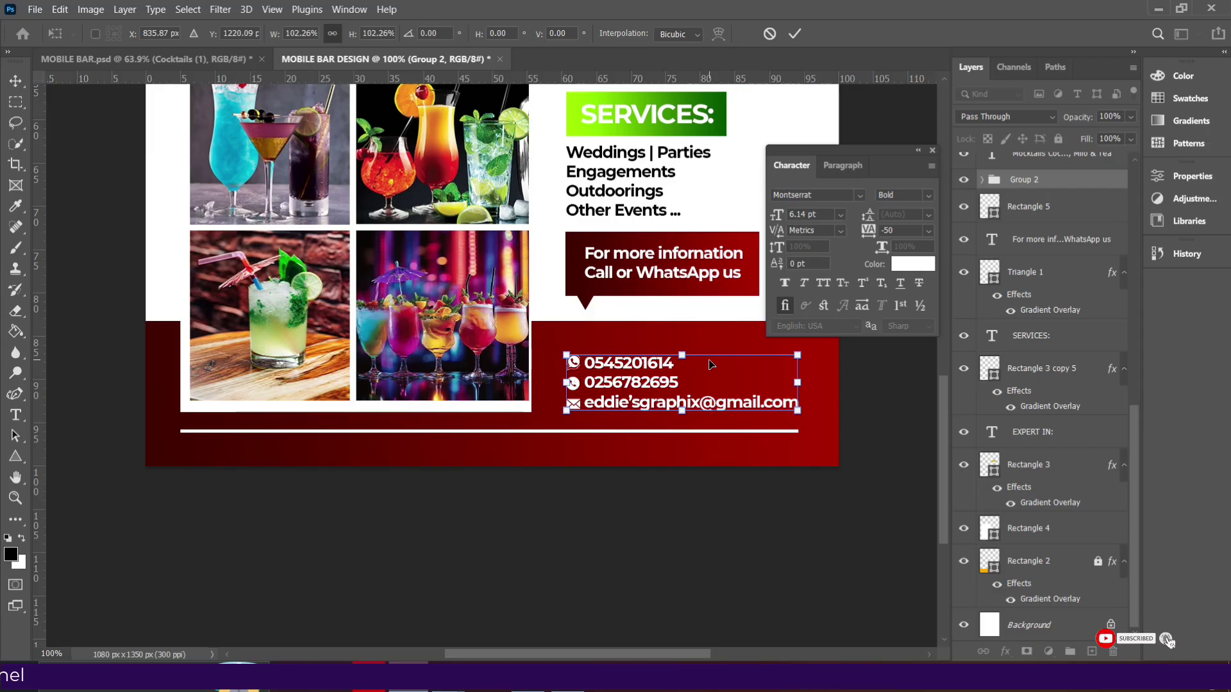
# Apply the contact group resize and dock the Character panel on the right side.
pyautogui.press('Return')
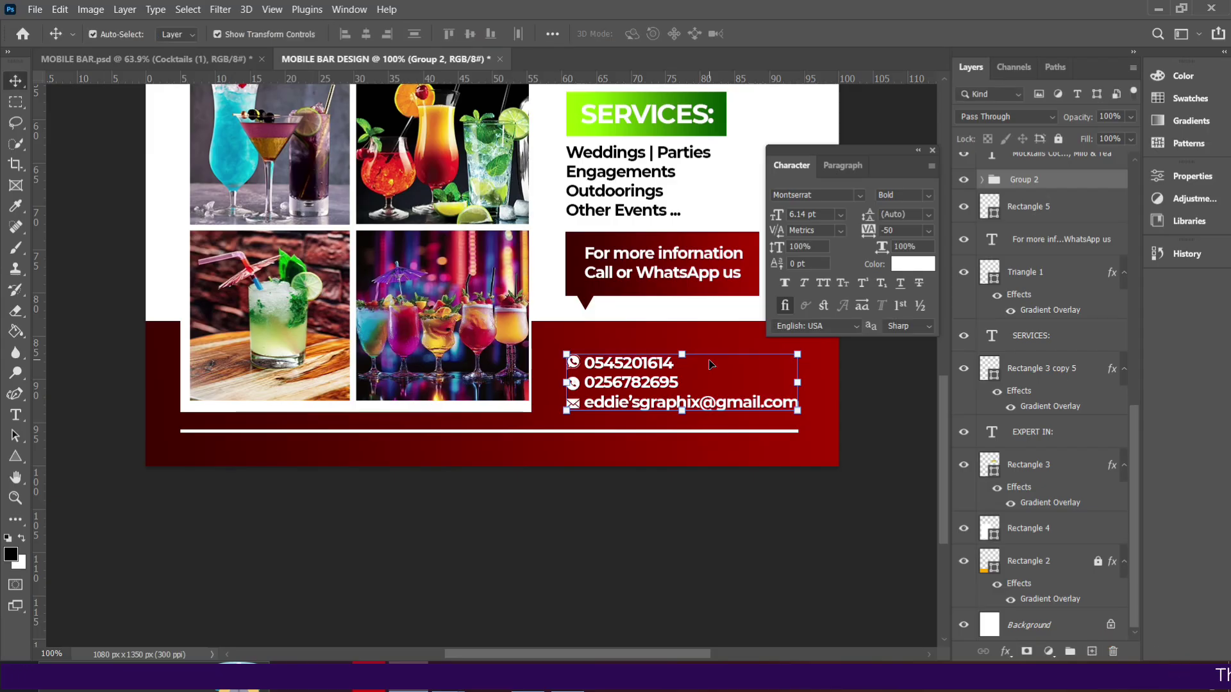
pyautogui.click(632, 204)
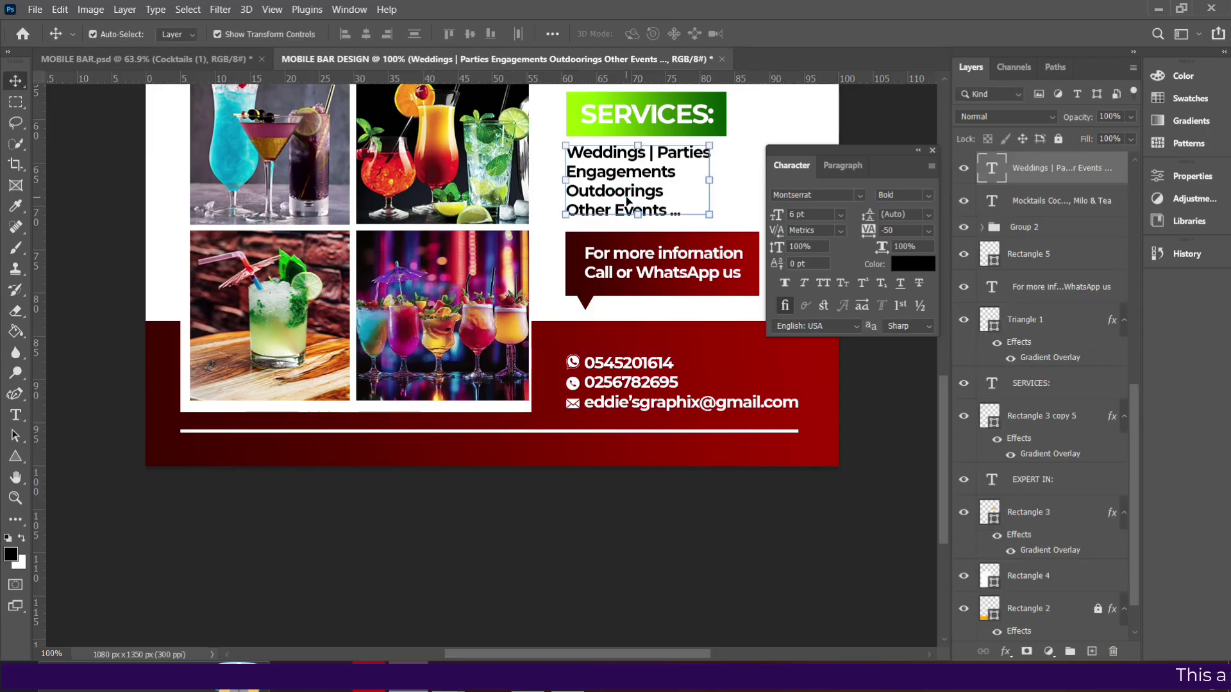
pyautogui.scroll(2, 735, 406)
pyautogui.scroll(3, 734, 406)
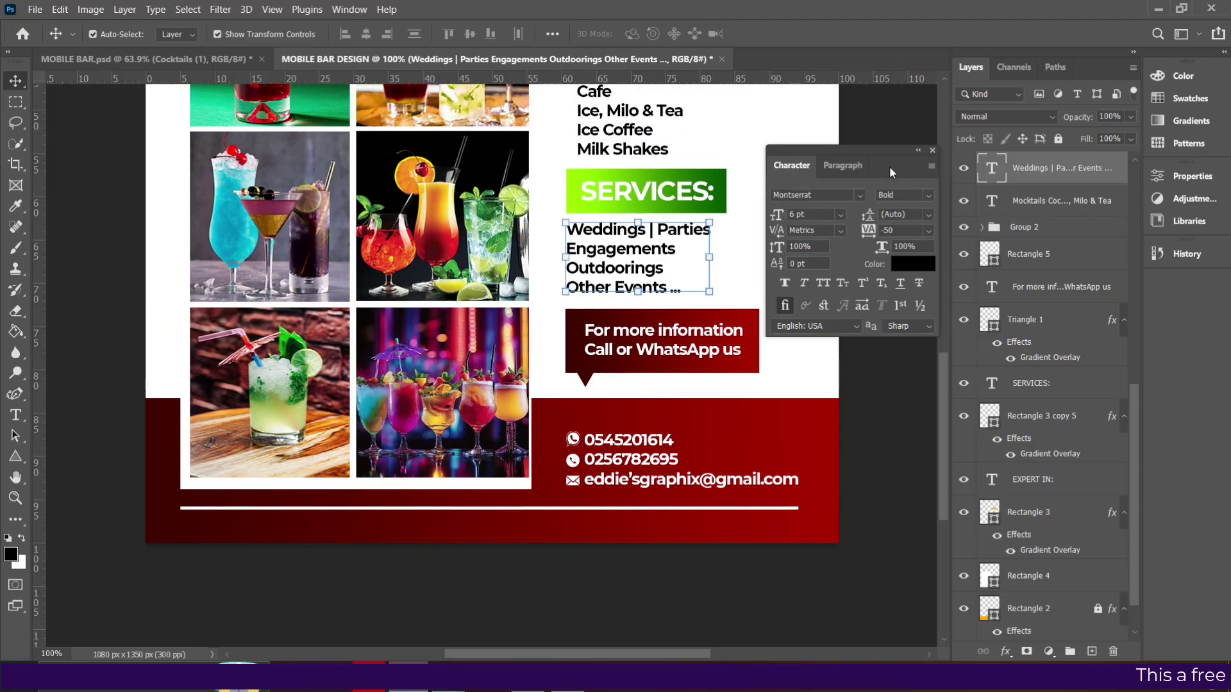
pyautogui.moveTo(899, 168); pyautogui.dragTo(1210, 292)
pyautogui.scroll(5, 709, 164)
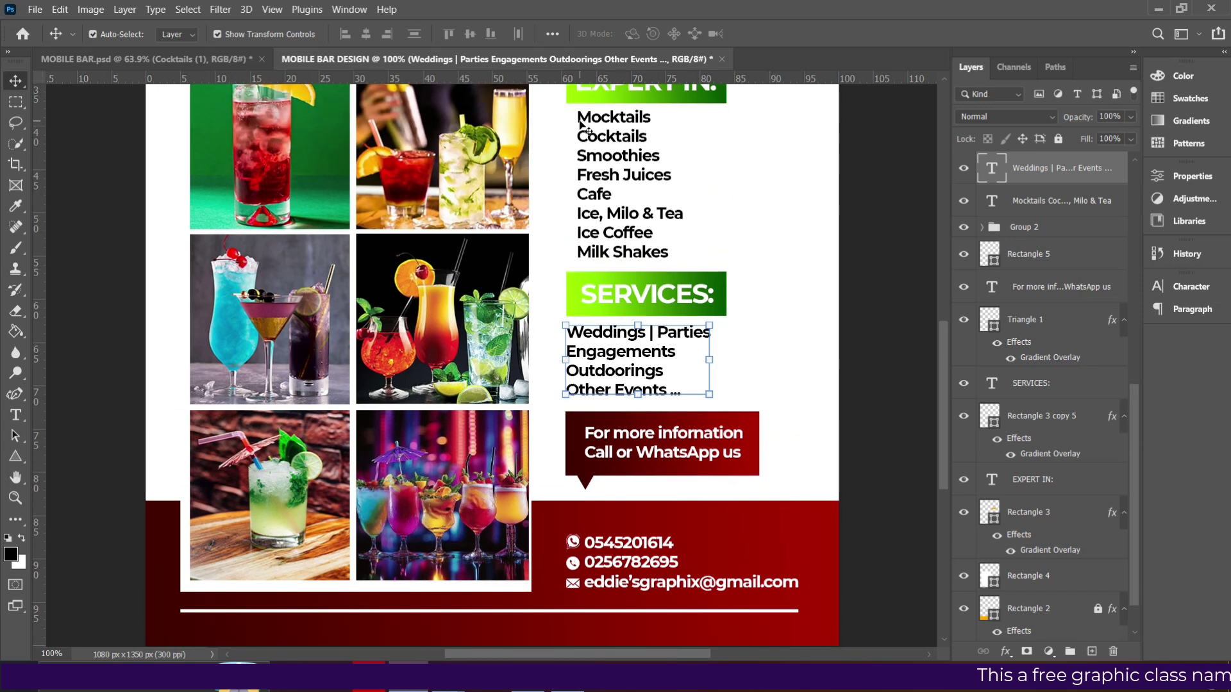
# Choose the Ellipse Tool with a black fill and zoom in on the EXPERT IN drinks list.
pyautogui.click(625, 161)
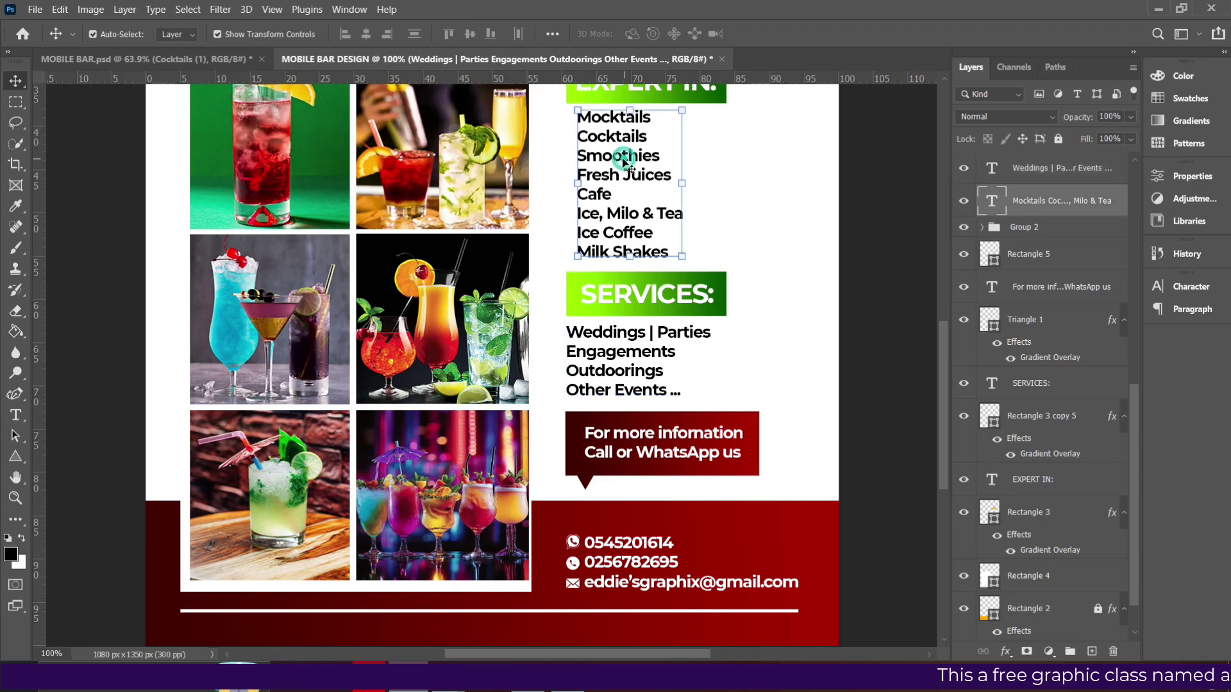
pyautogui.click(15, 456)
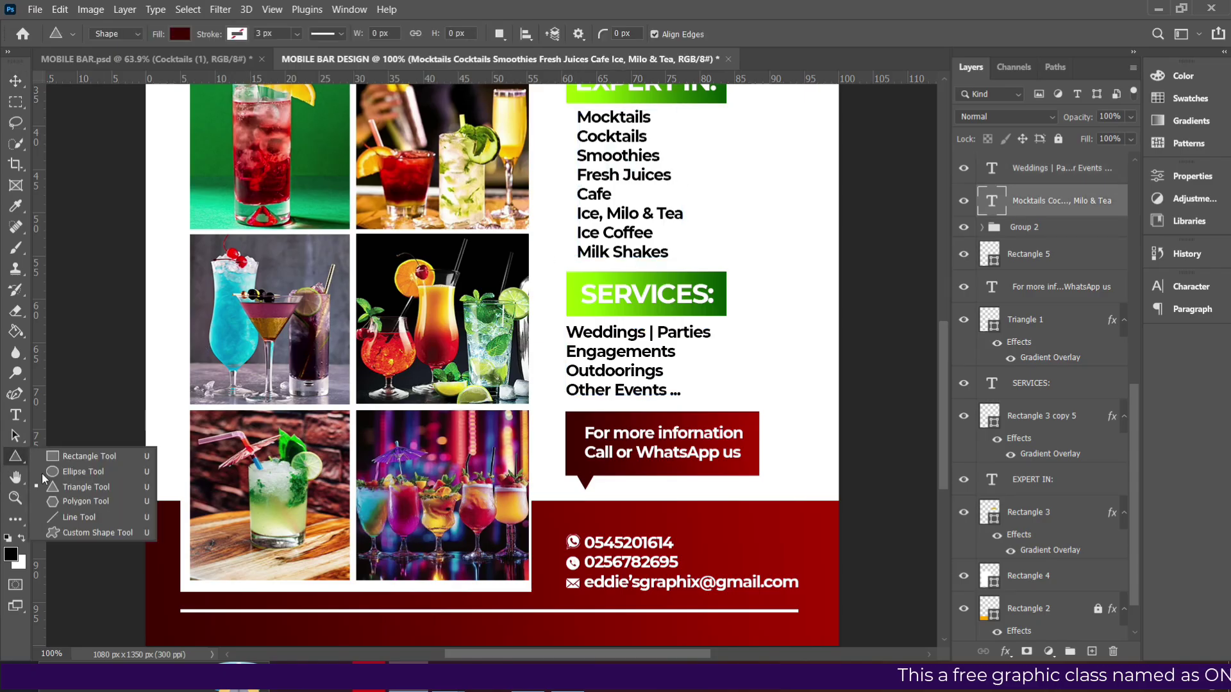
pyautogui.click(64, 474)
pyautogui.hotkey('shift', 'u')
pyautogui.click(179, 34)
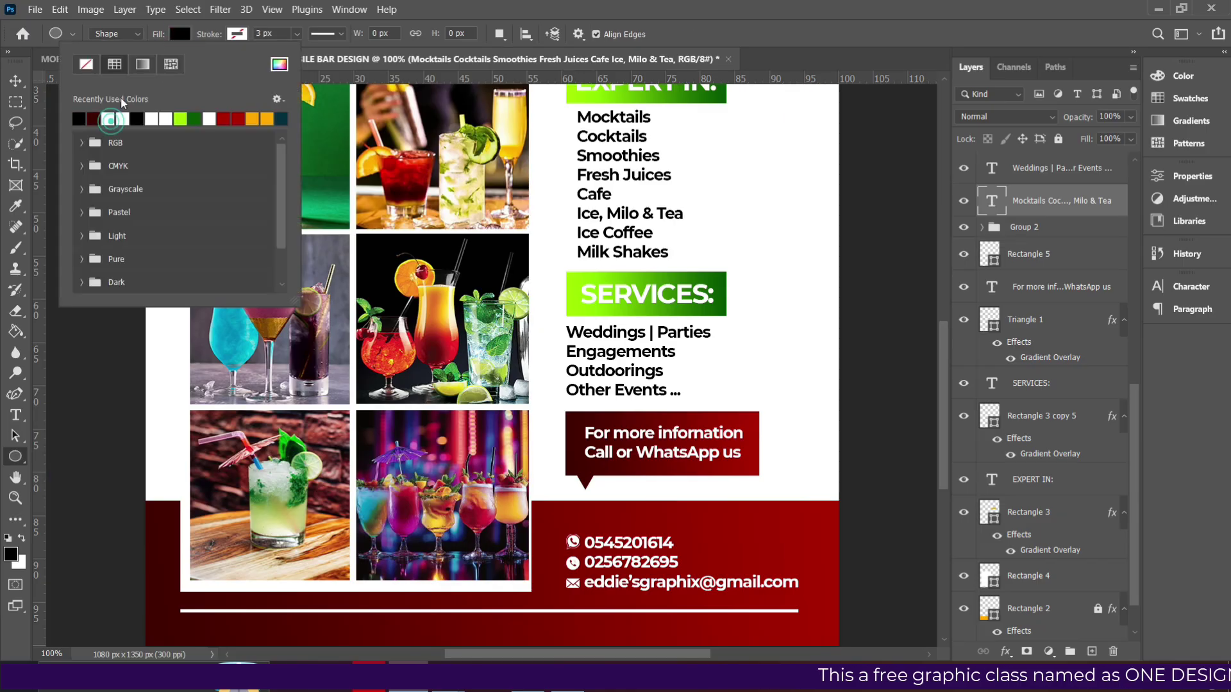
pyautogui.click(107, 119)
pyautogui.click(178, 35)
pyautogui.scroll(1, 579, 159)
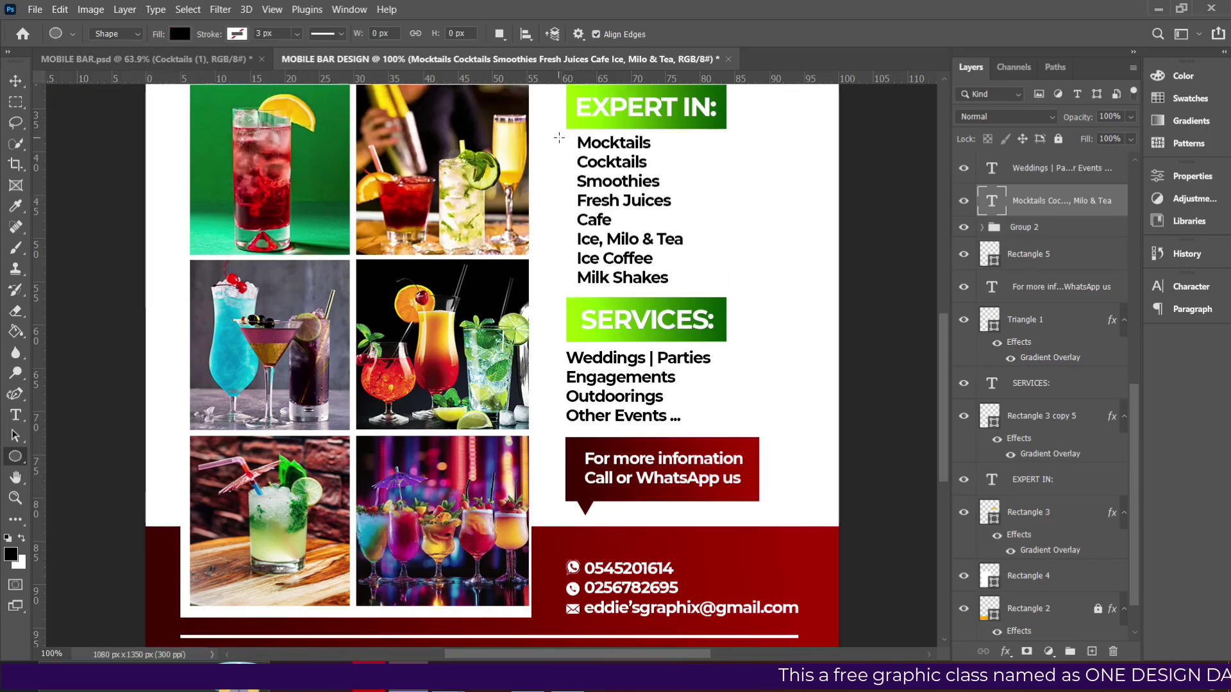
pyautogui.hotkey('ctrl', '+')
pyautogui.scroll(5, 585, 275)
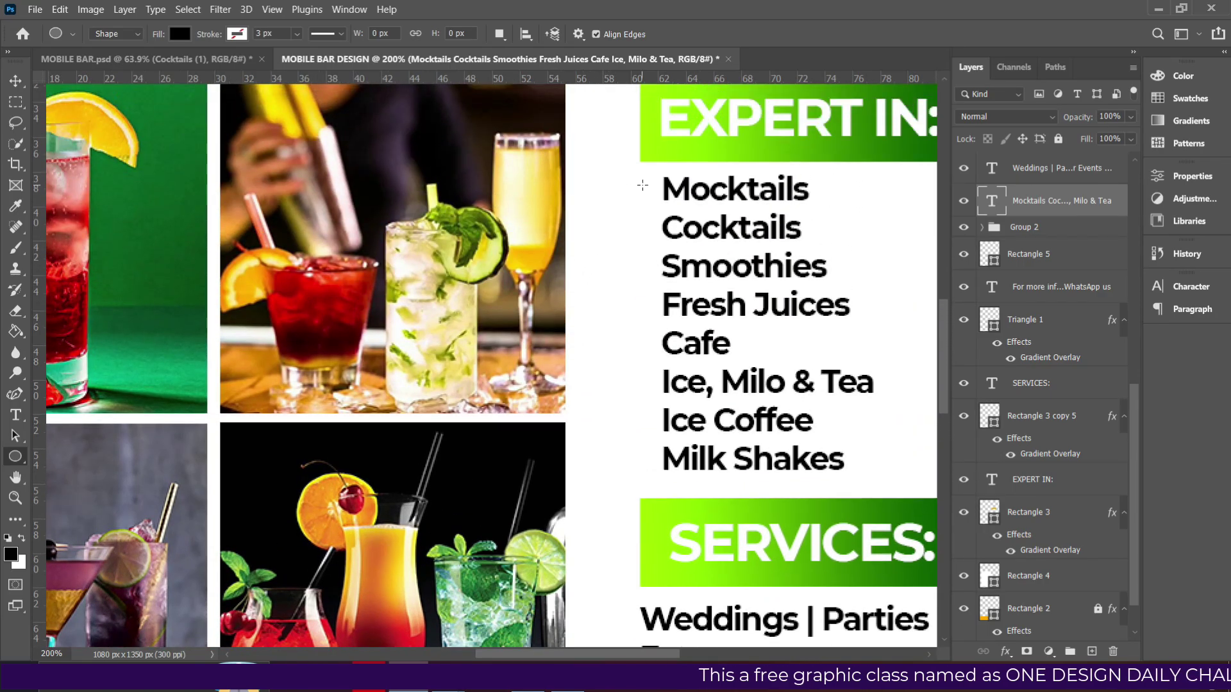
# Draw a small circle bullet beside Mocktails, about 10.75 px, nudged slightly left.
pyautogui.moveTo(647, 181); pyautogui.dragTo(661, 198)
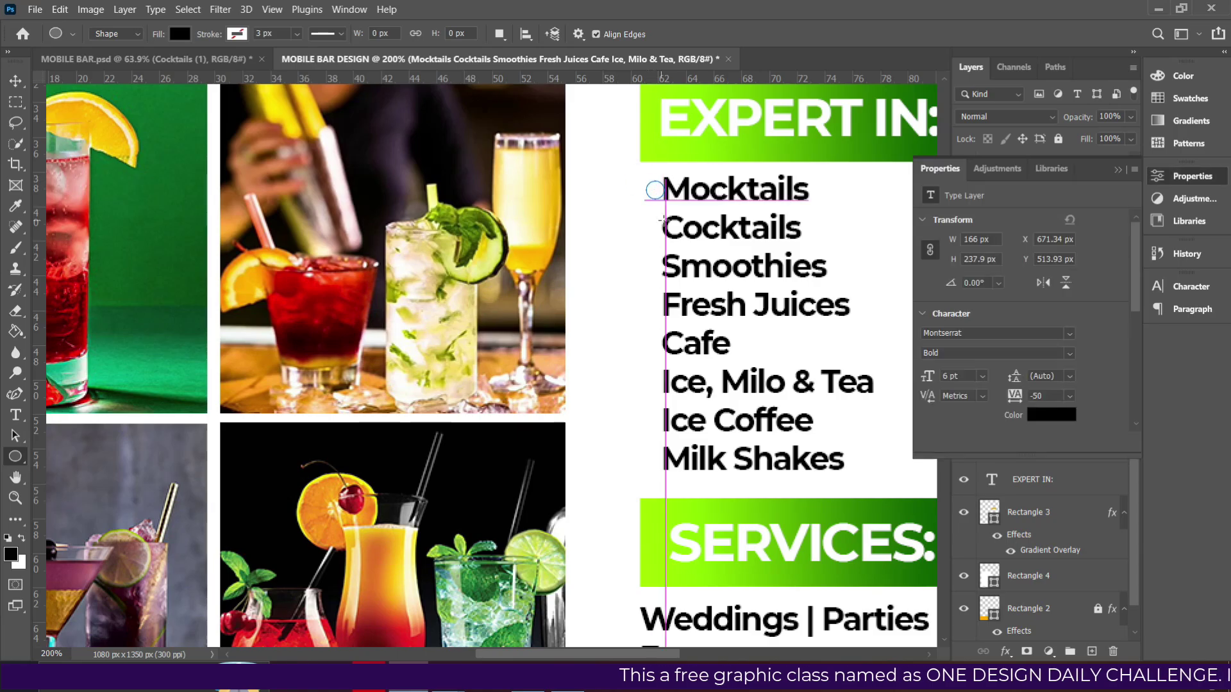
pyautogui.click(16, 80)
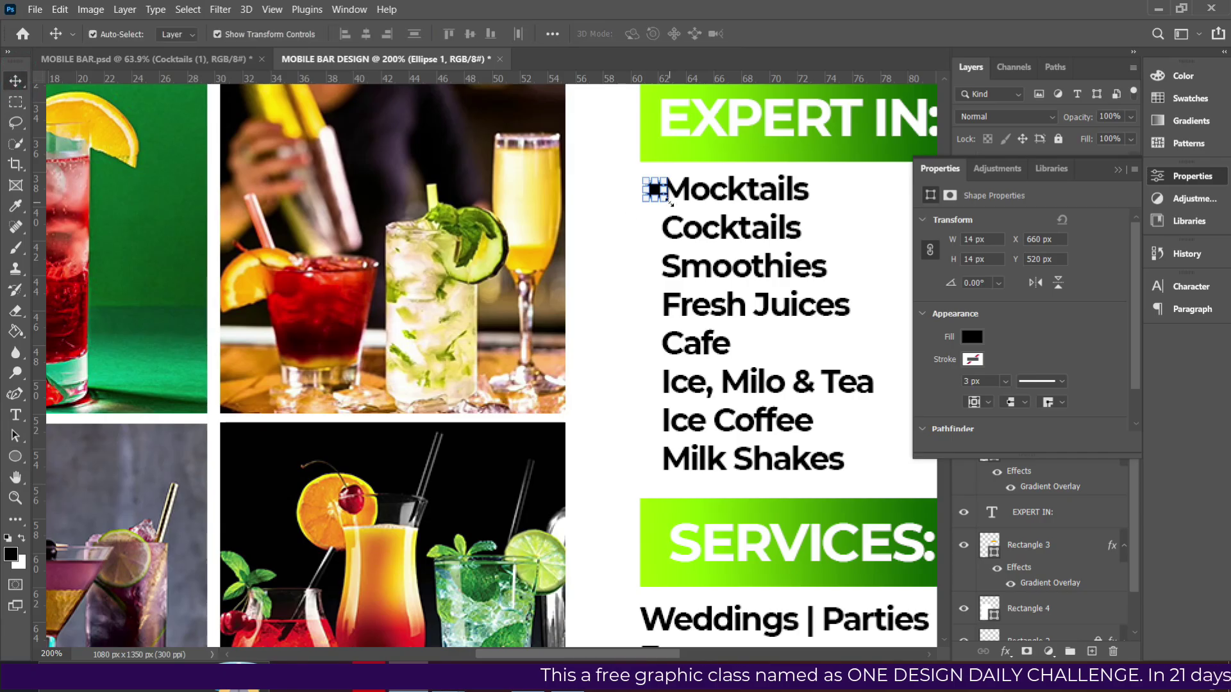
pyautogui.hotkey('ctrl', 't')
pyautogui.moveTo(668, 201); pyautogui.dragTo(662, 196)
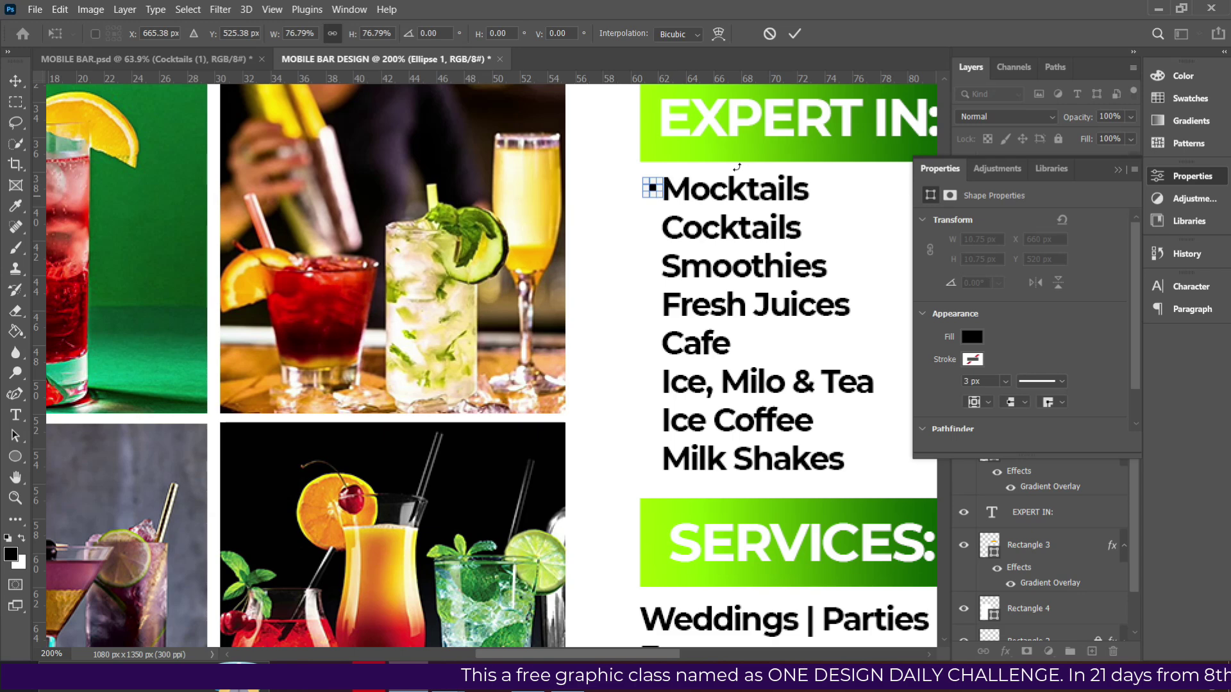
pyautogui.click(794, 33)
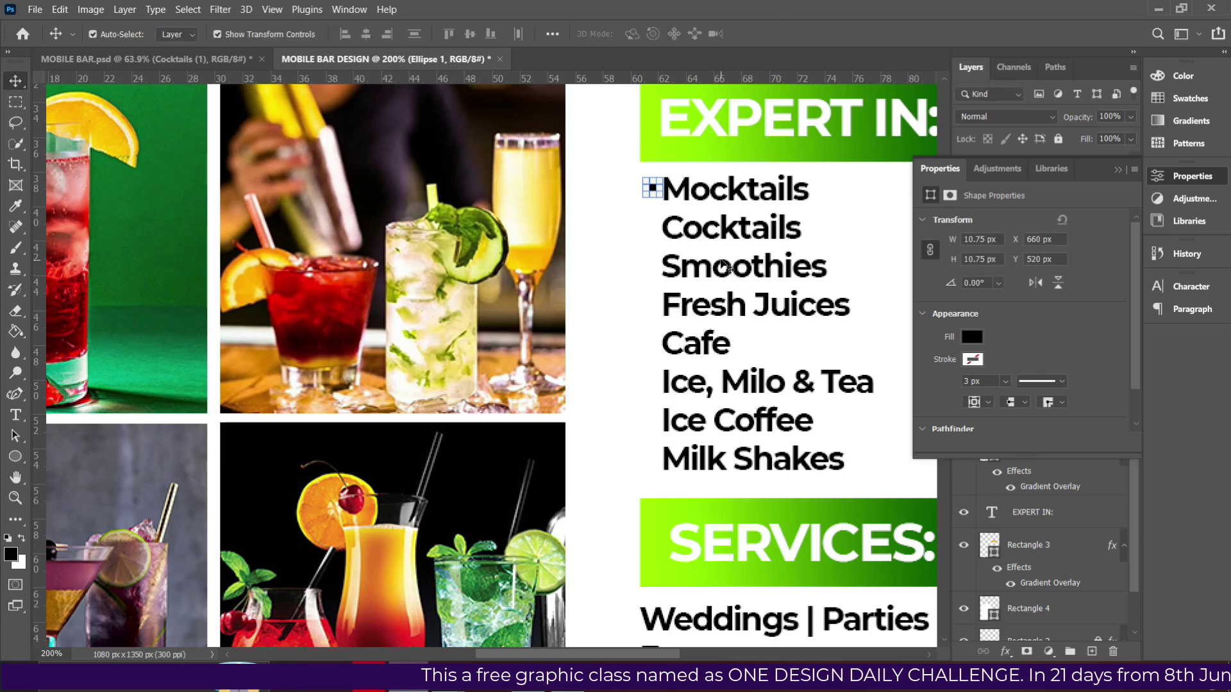
pyautogui.press('Left')
pyautogui.press('Left')
pyautogui.press('Left')
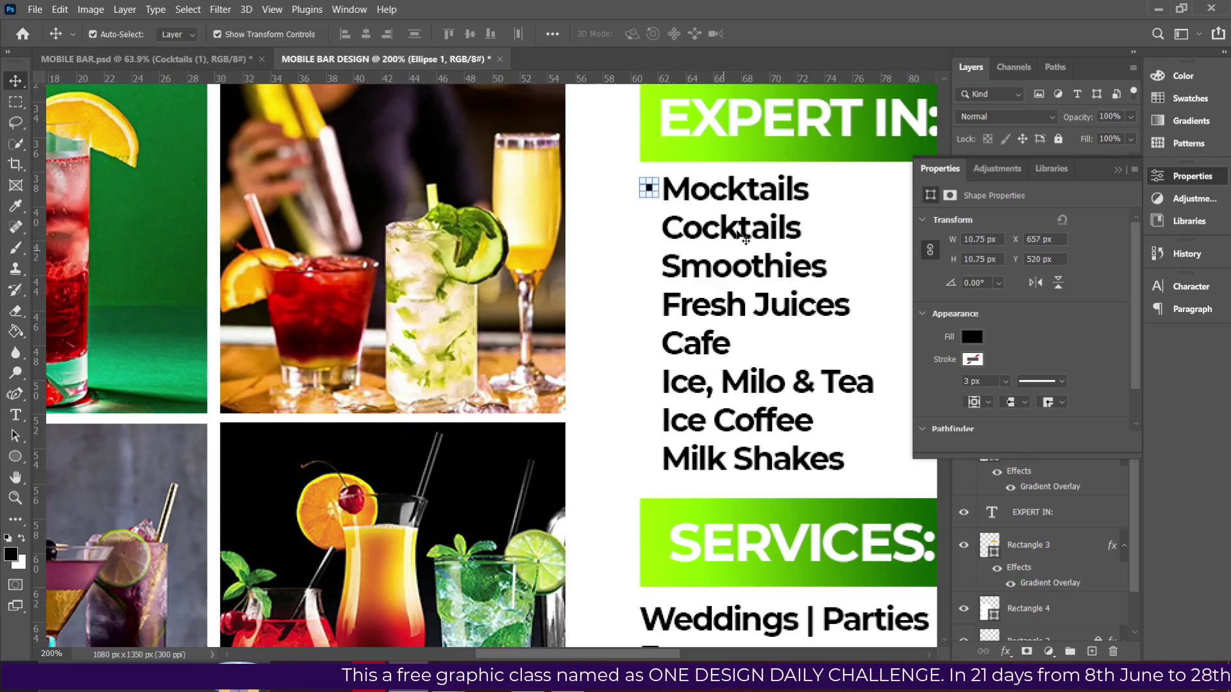
pyautogui.click(731, 228)
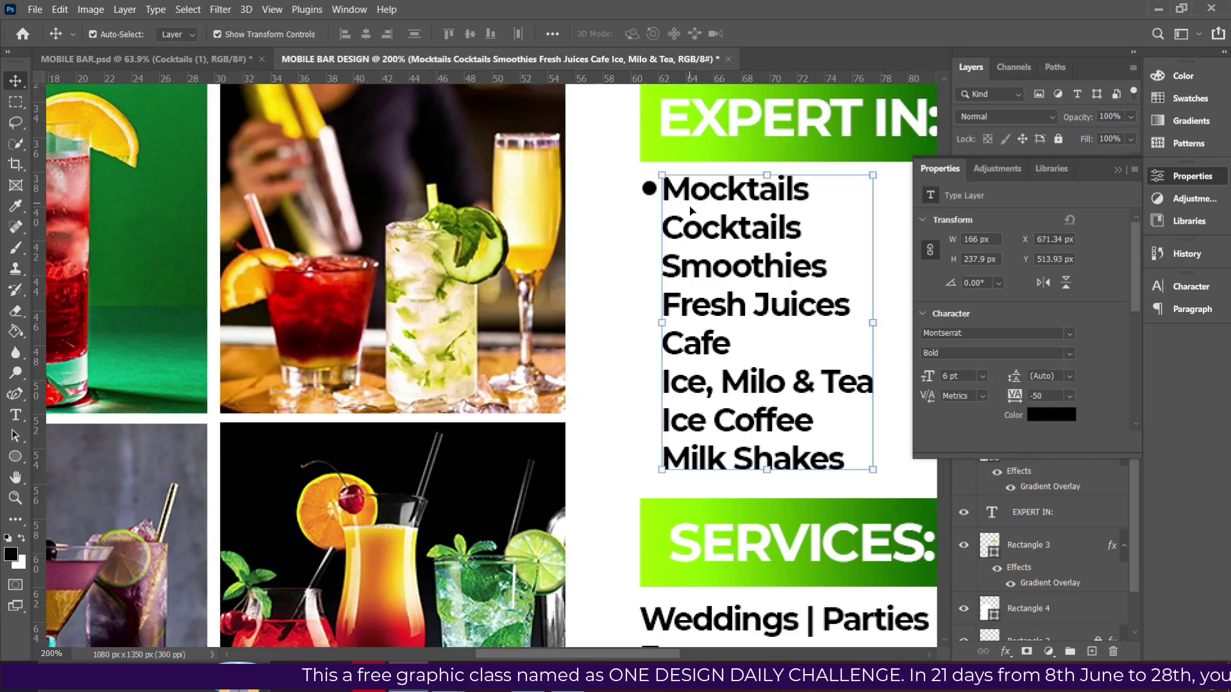
pyautogui.click(647, 191)
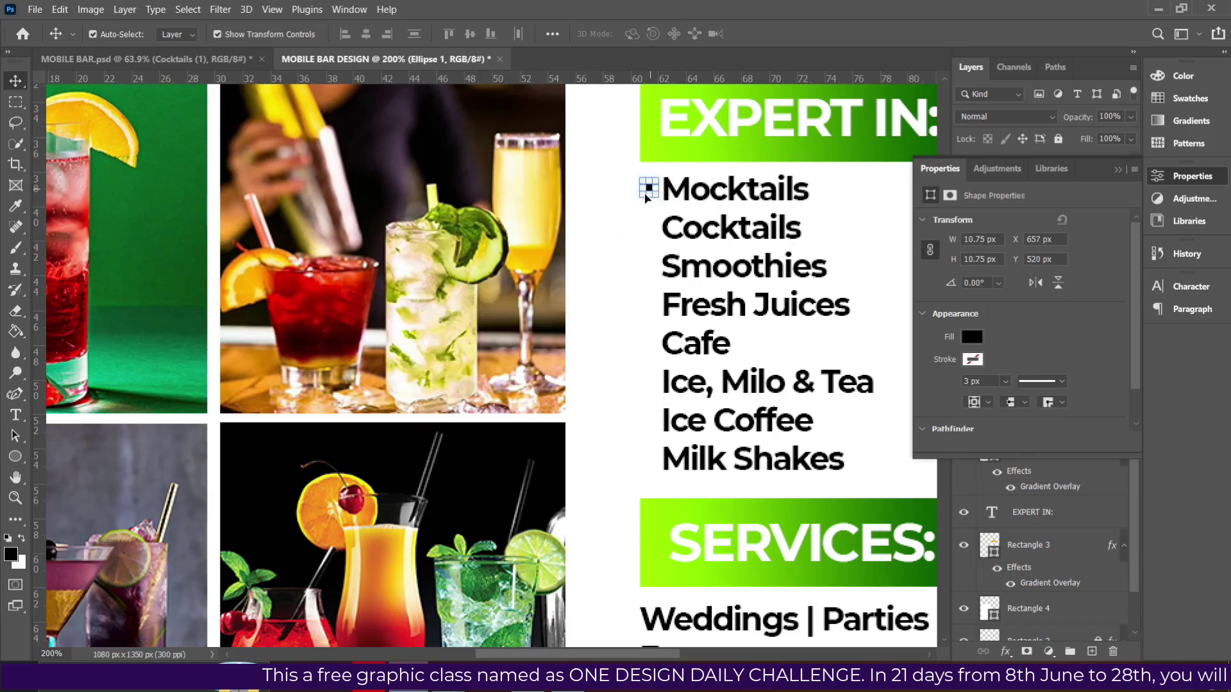
pyautogui.moveTo(639, 197); pyautogui.dragTo(640, 199)
# Duplicate the bullet down beside Cocktails and Smoothies.
pyautogui.press('Return')
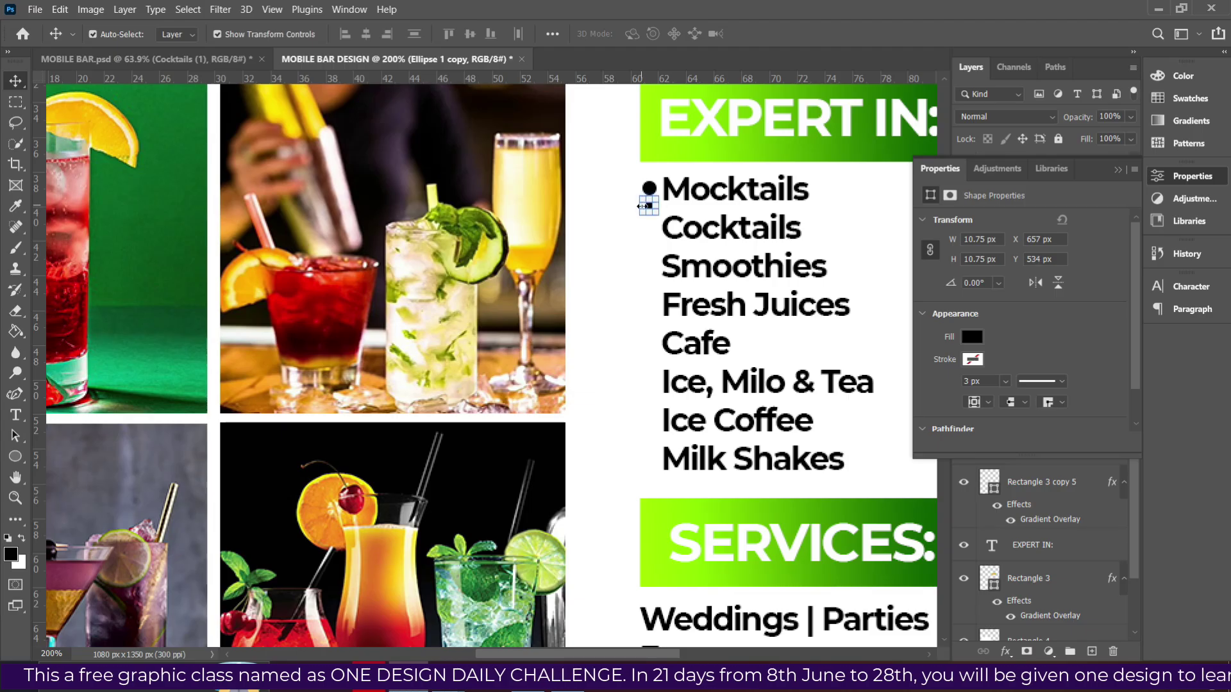
pyautogui.hotkey('ctrl', 't')
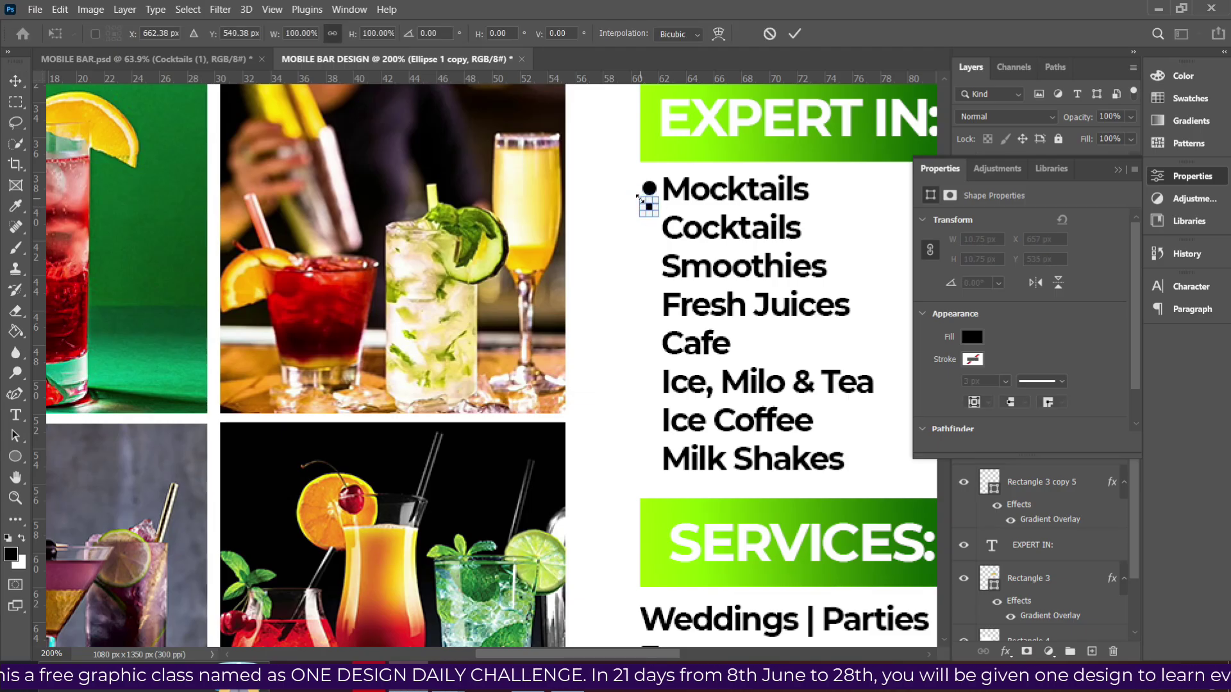
pyautogui.press('Down')
pyautogui.press('Down')
pyautogui.press('Down')
pyautogui.press('Down')
pyautogui.press('Down')
pyautogui.press('Down')
pyautogui.press('Down')
pyautogui.press('Down')
pyautogui.press('Down')
pyautogui.press('Down')
pyautogui.press('Down')
pyautogui.press('Down')
pyautogui.press('Down')
pyautogui.press('Down')
pyautogui.press('Down')
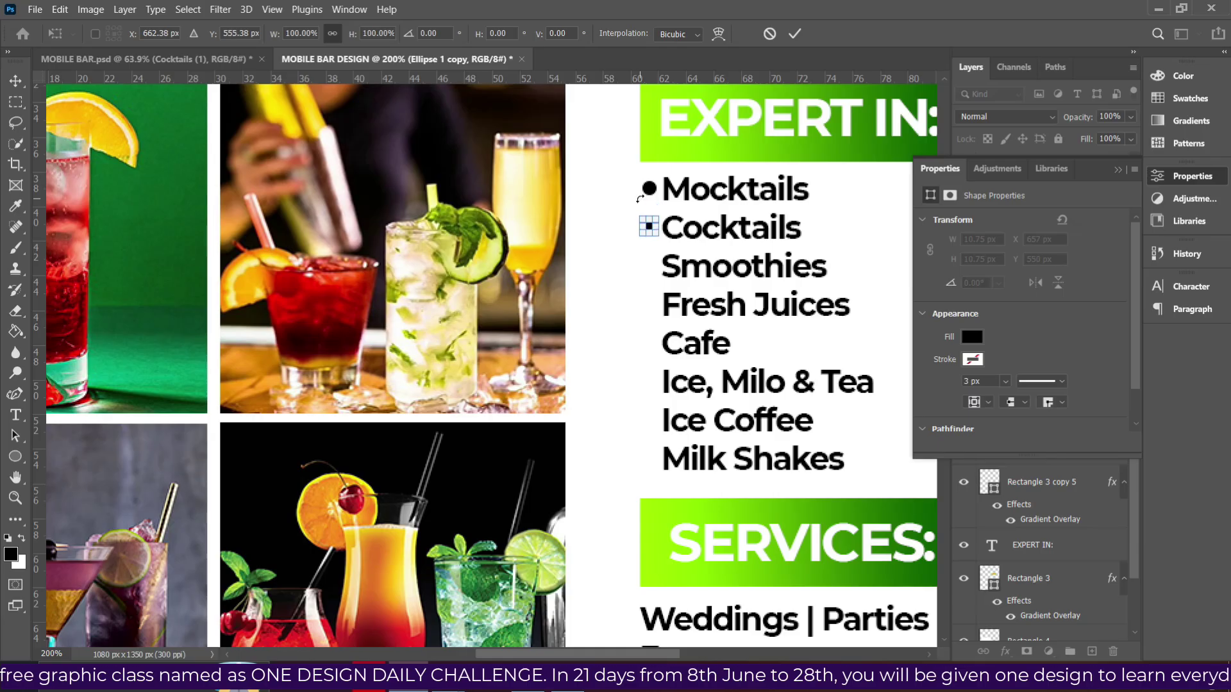
pyautogui.press('Return')
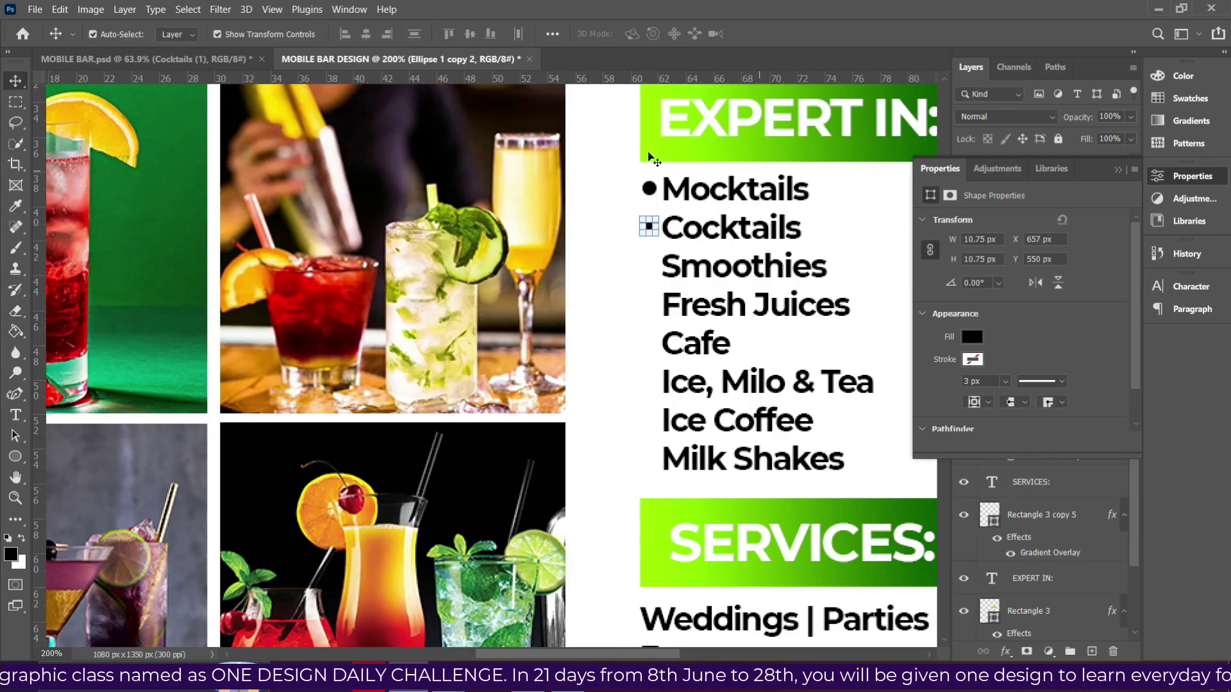
pyautogui.hotkey('ctrl', 't')
pyautogui.moveTo(655, 217); pyautogui.dragTo(662, 221)
pyautogui.press('Down')
pyautogui.press('Down')
pyautogui.press('Down')
pyautogui.press('Down')
pyautogui.press('Down')
pyautogui.press('Down')
pyautogui.press('Down')
pyautogui.press('Down')
pyautogui.press('Down')
pyautogui.press('Down')
pyautogui.press('Down')
pyautogui.press('Down')
pyautogui.press('Down')
pyautogui.press('Down')
pyautogui.press('Down')
pyautogui.press('Down')
pyautogui.press('Down')
pyautogui.press('Down')
pyautogui.press('Down')
pyautogui.press('Down')
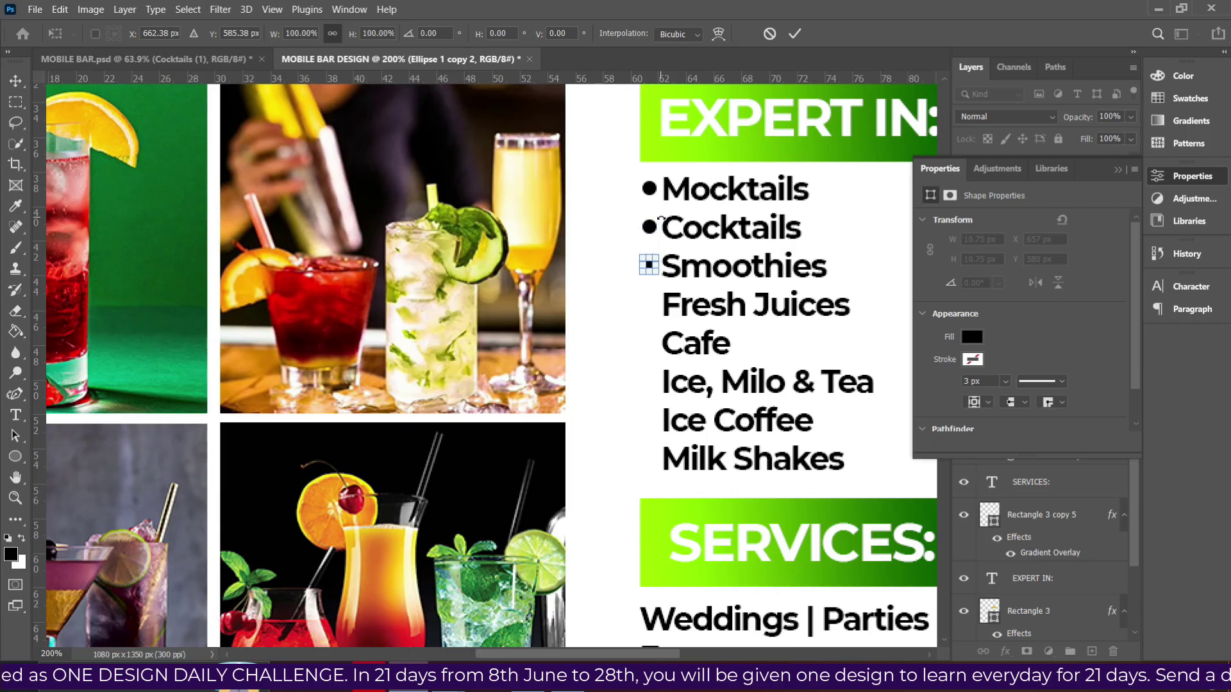
pyautogui.press('Return')
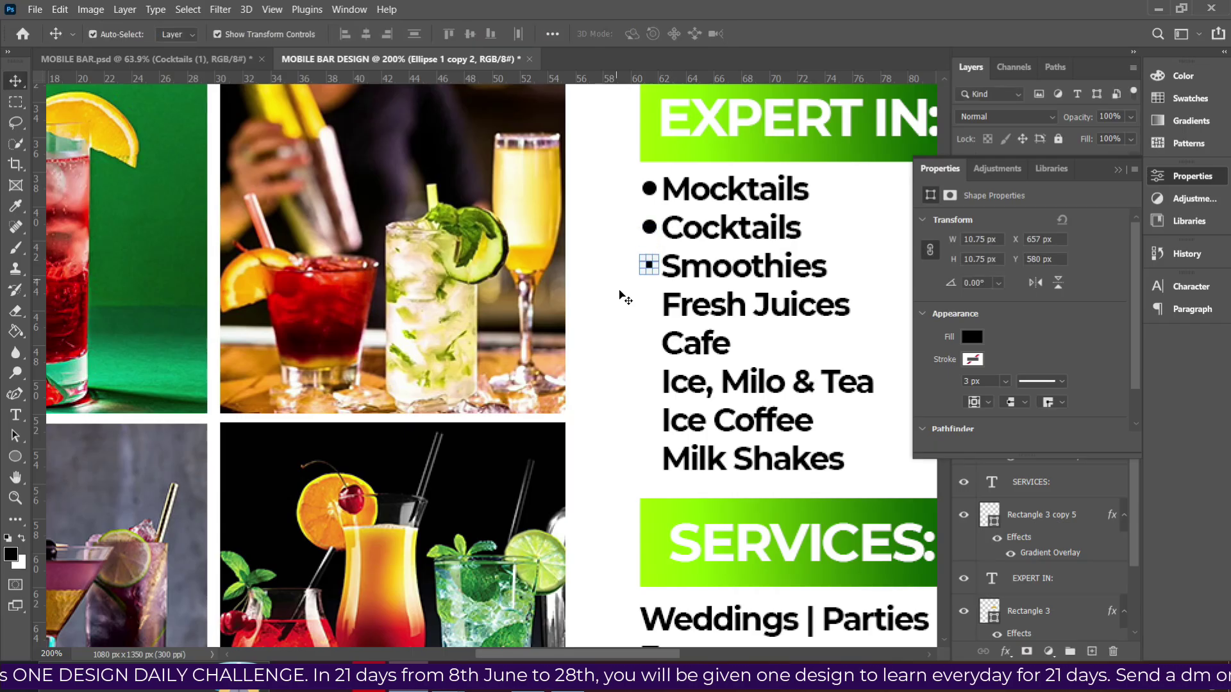
# Align the Mocktails, Cocktails and Smoothies bullets on one vertical centre.
pyautogui.click(630, 306)
pyautogui.click(649, 265)
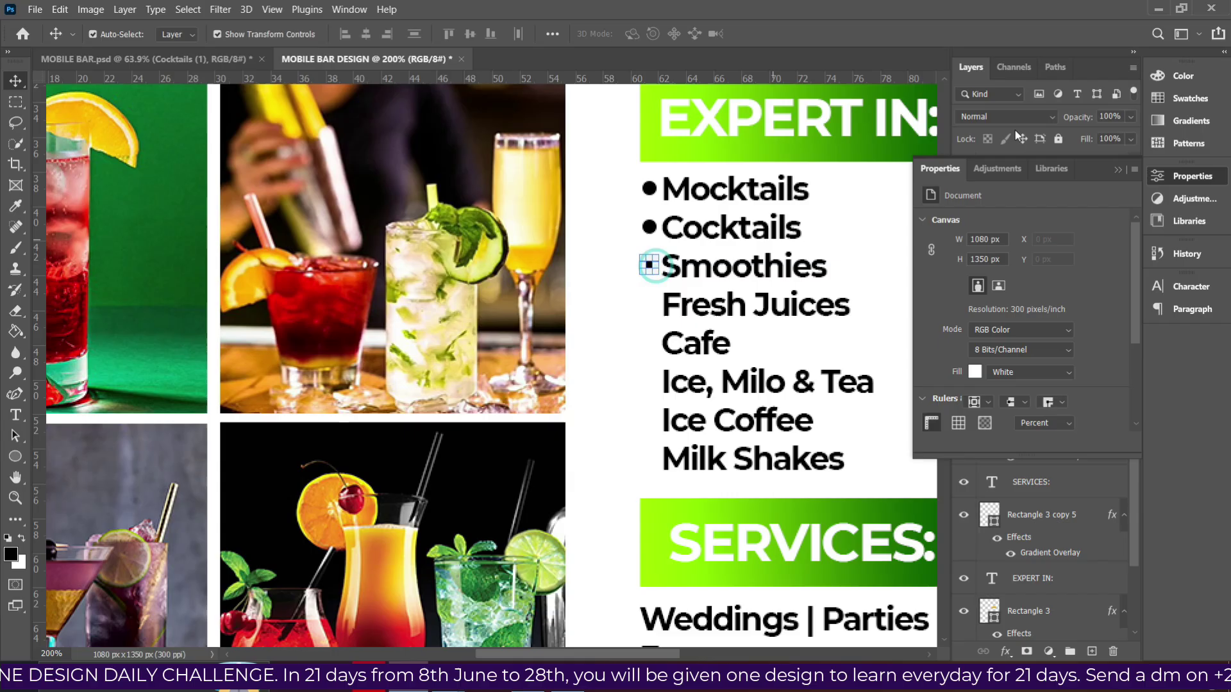
pyautogui.click(1118, 169)
pyautogui.keyDown('ctrl'); pyautogui.click(1035, 238); pyautogui.keyUp('ctrl')
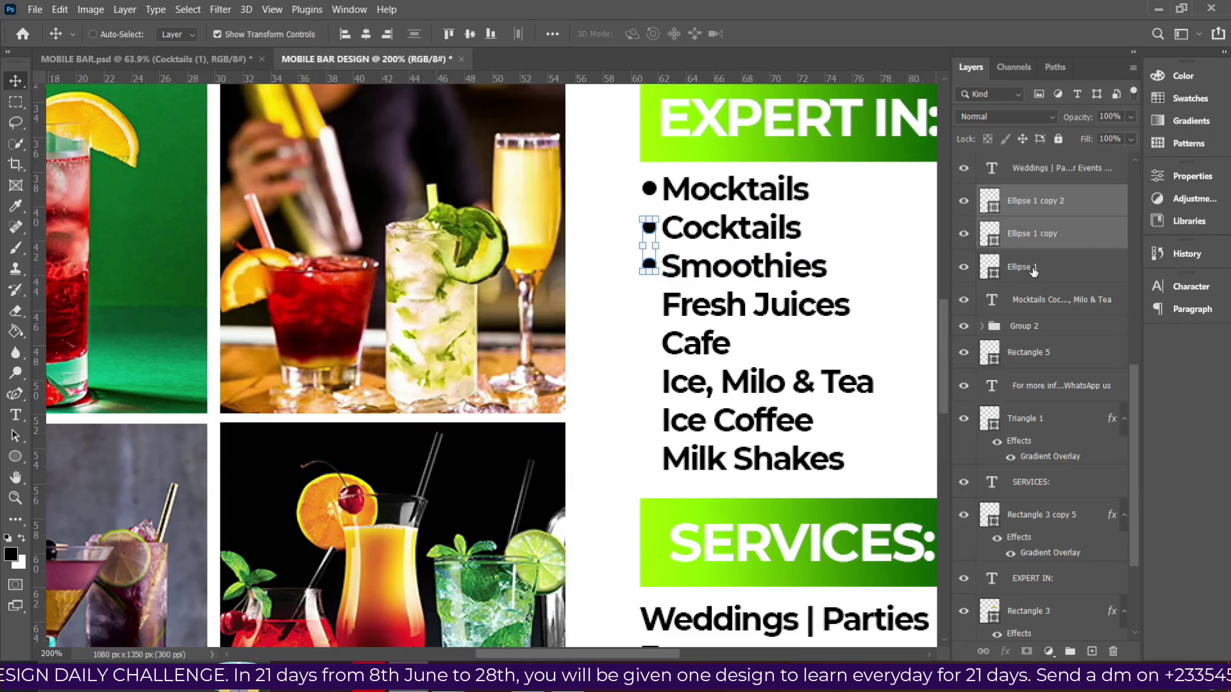
pyautogui.keyDown('shift'); pyautogui.click(1034, 269); pyautogui.keyUp('shift')
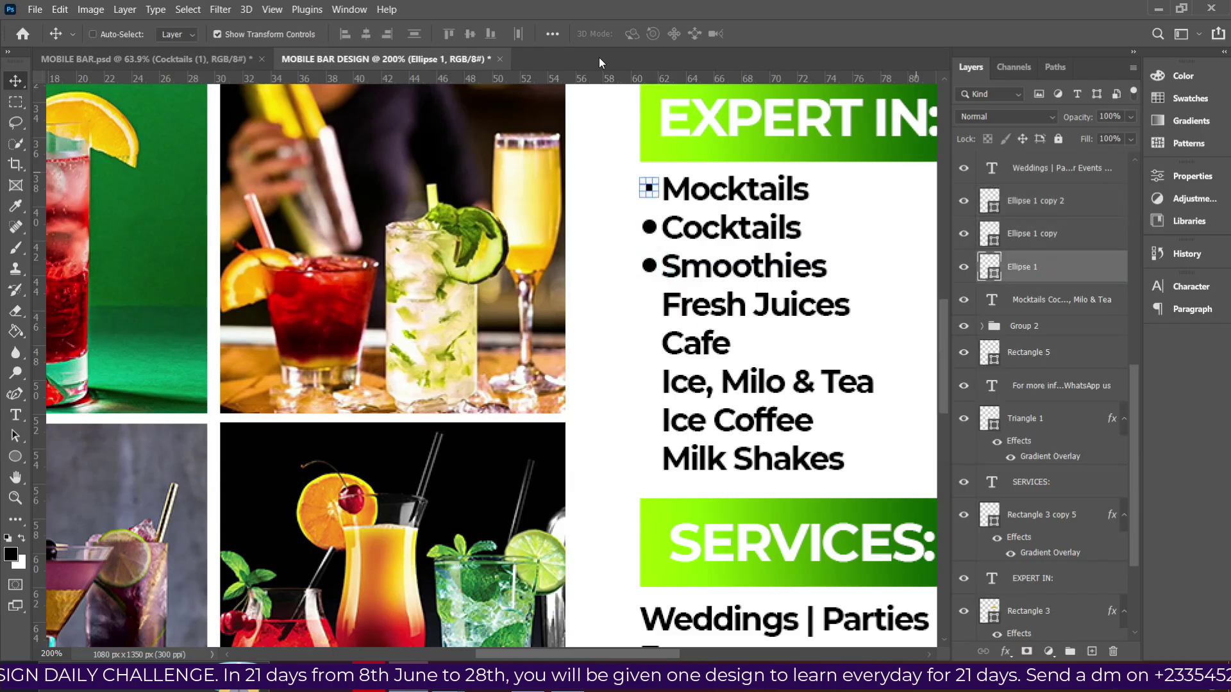
pyautogui.keyDown('ctrl'); pyautogui.click(1026, 203); pyautogui.keyUp('ctrl')
pyautogui.click(367, 35)
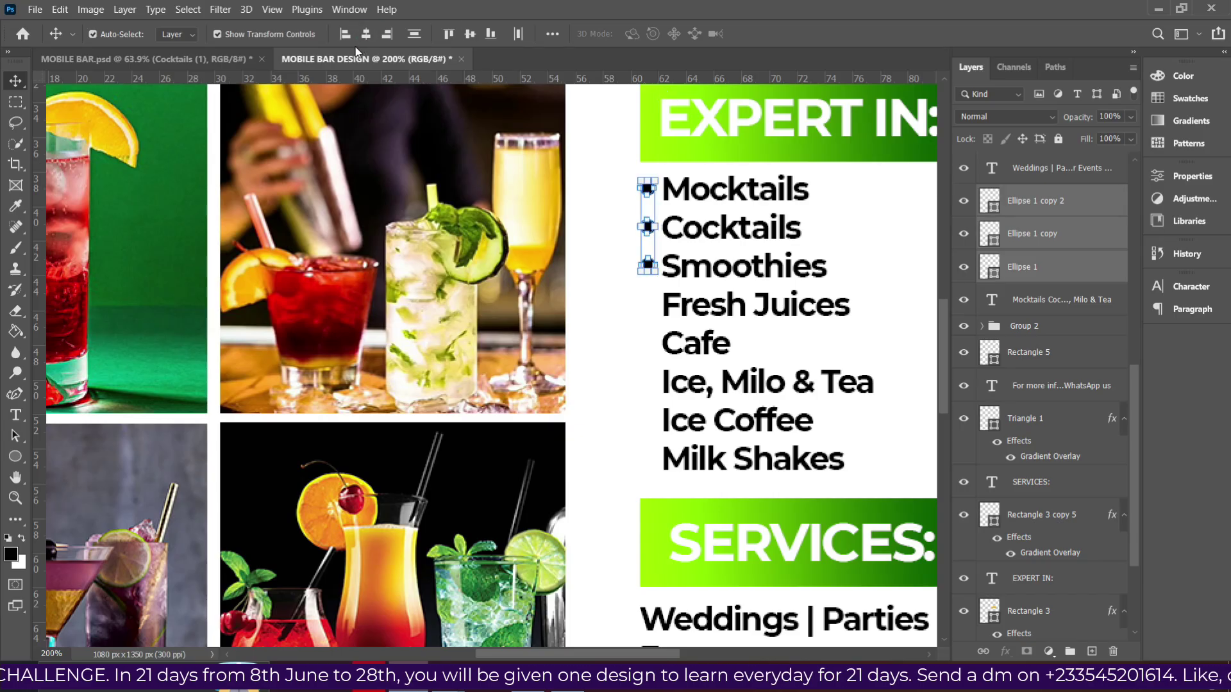
# Copy the three bullets down beside Fresh Juices, Cafe, and Ice, Milo & Tea.
pyautogui.hotkey('ctrl', 'j')
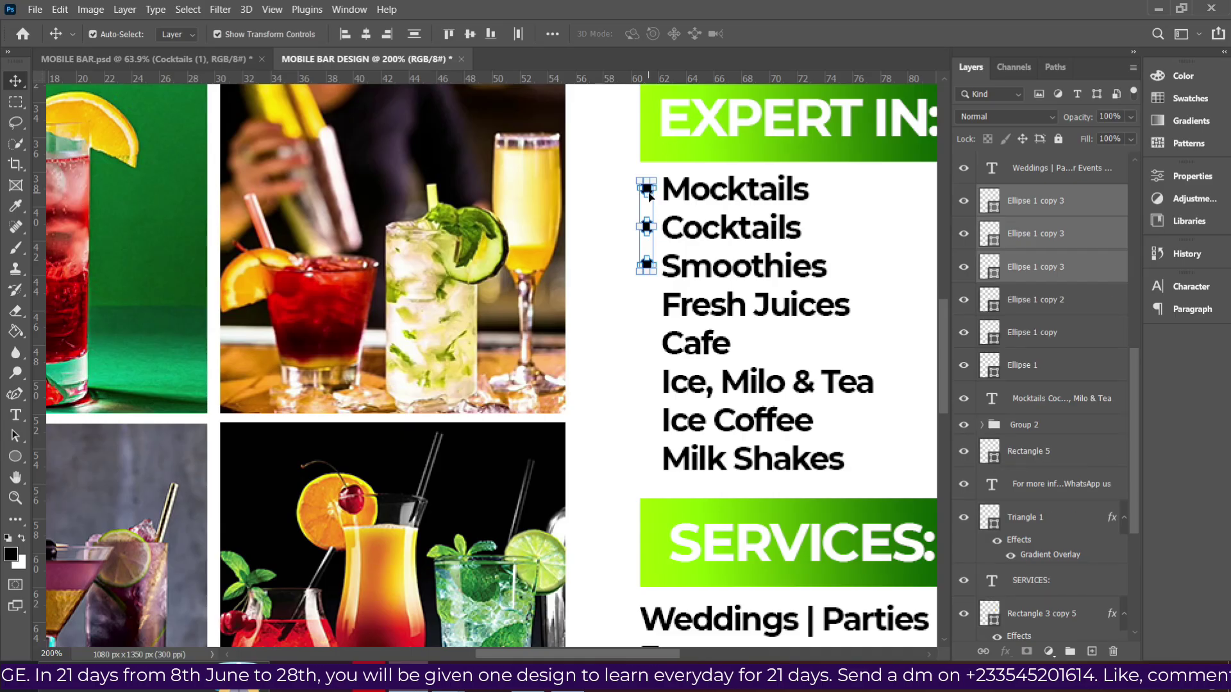
pyautogui.click(625, 372)
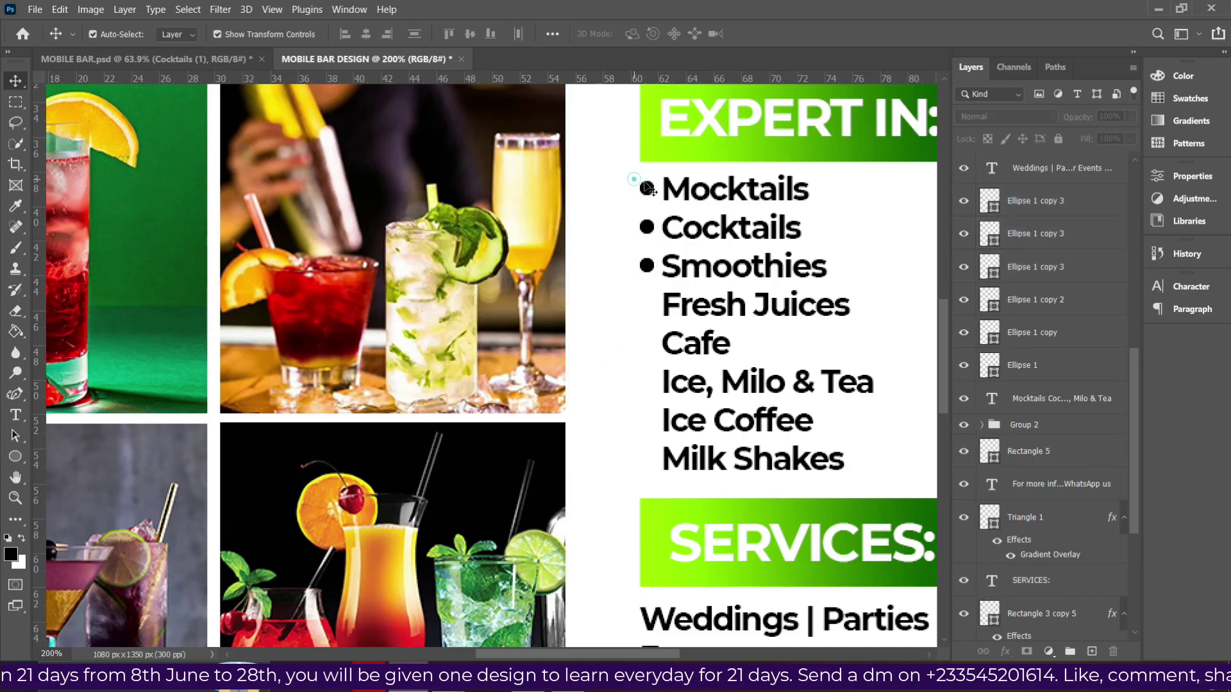
pyautogui.moveTo(631, 172); pyautogui.dragTo(651, 210)
pyautogui.click(646, 265)
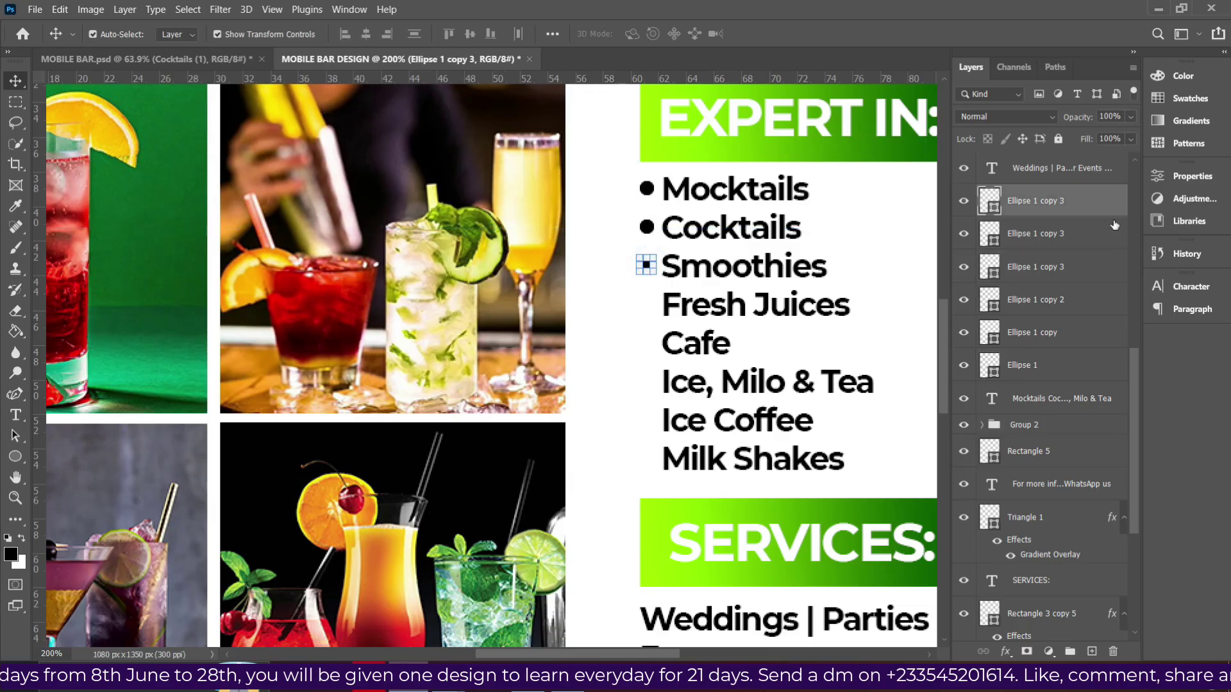
pyautogui.keyDown('shift'); pyautogui.click(1061, 247); pyautogui.keyUp('shift')
pyautogui.keyDown('shift'); pyautogui.click(1052, 274); pyautogui.keyUp('shift')
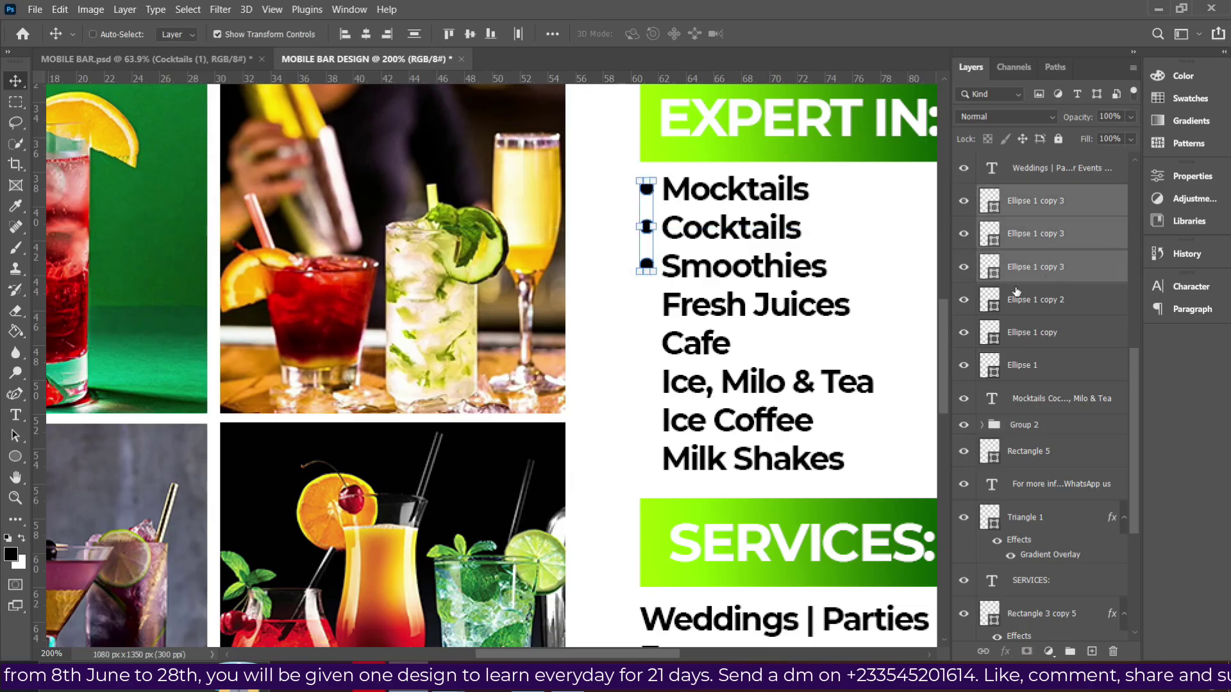
pyautogui.moveTo(649, 235); pyautogui.dragTo(651, 351)
pyautogui.click(599, 434)
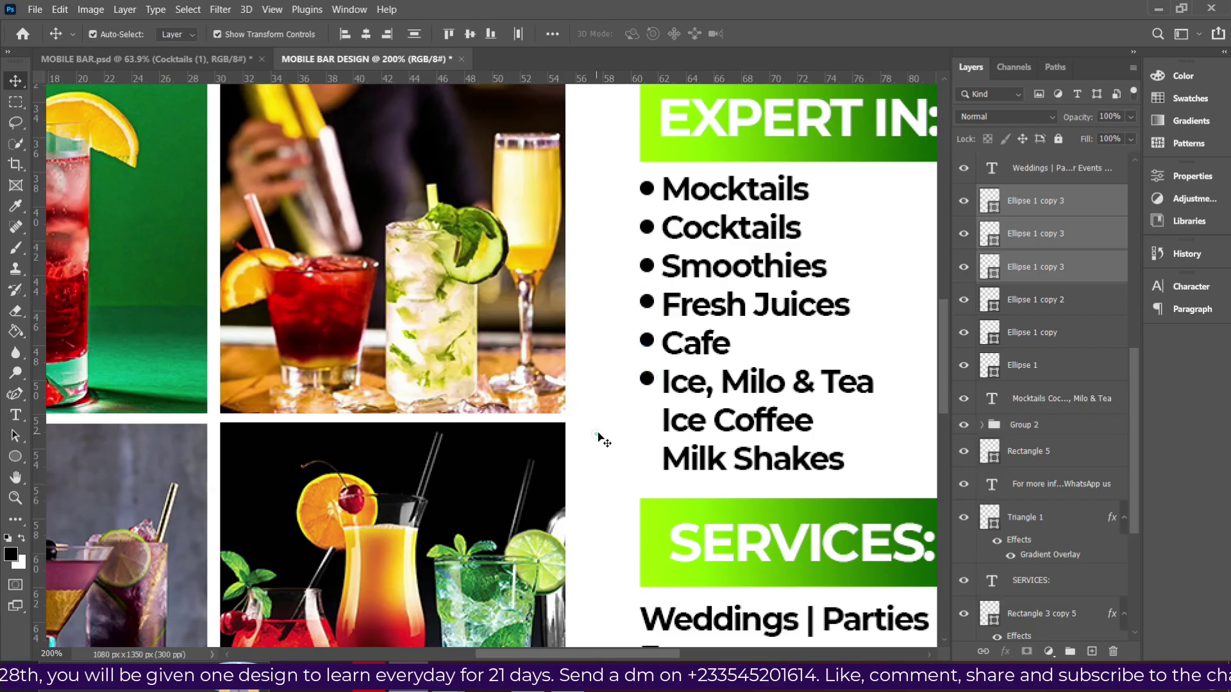
# Duplicate the Ice, Milo & Tea bullet and place the copy beside Milk Shakes.
pyautogui.click(652, 383)
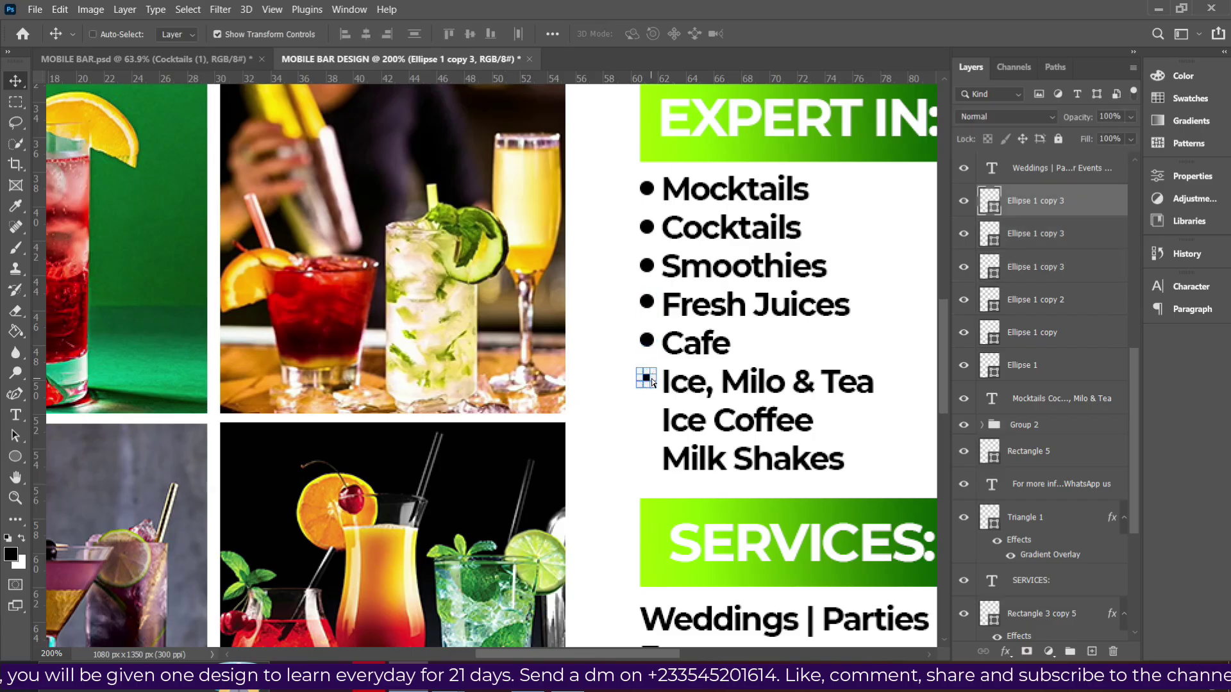
pyautogui.hotkey('ctrl', 'j')
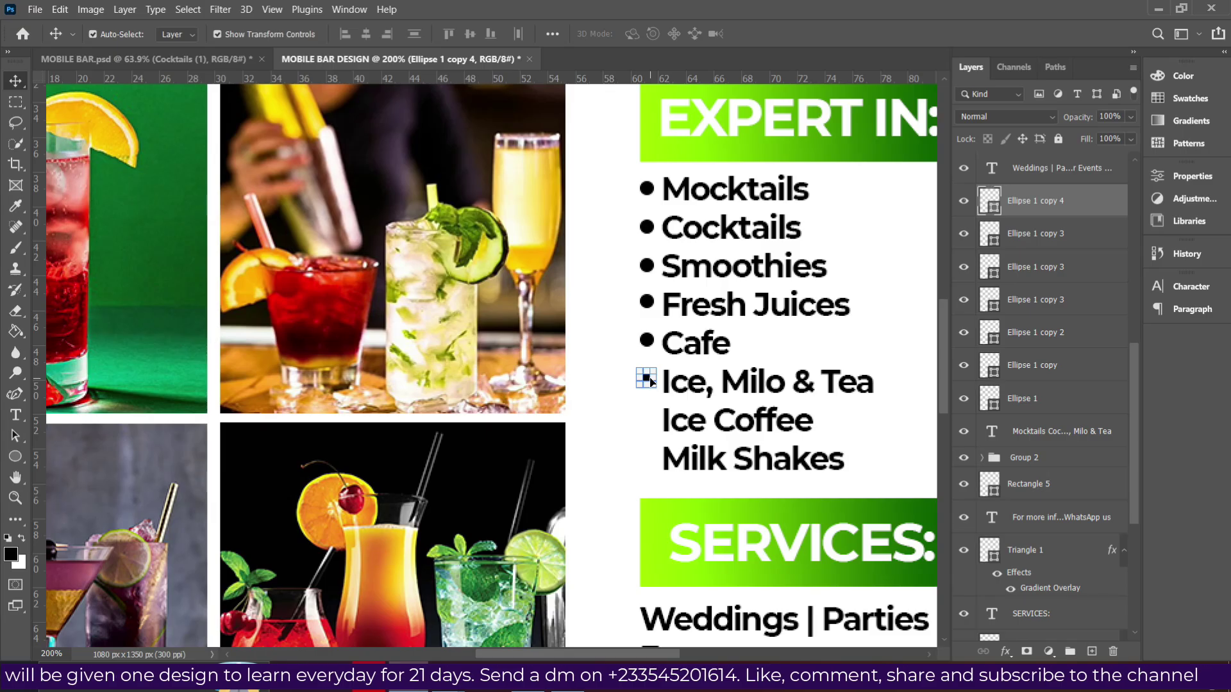
pyautogui.hotkey('ctrl', 't')
pyautogui.hotkey('shift', 'Down')
pyautogui.press('Down')
pyautogui.press('Down')
pyautogui.press('Down')
pyautogui.press('Down')
pyautogui.press('Down')
pyautogui.press('Down')
pyautogui.press('Down')
pyautogui.press('Down')
pyautogui.press('Down')
pyautogui.press('Down')
pyautogui.press('Down')
pyautogui.press('Down')
pyautogui.press('Down')
pyautogui.press('Down')
pyautogui.press('Down')
pyautogui.press('Down')
pyautogui.press('Down')
pyautogui.press('Down')
pyautogui.press('Down')
pyautogui.press('Down')
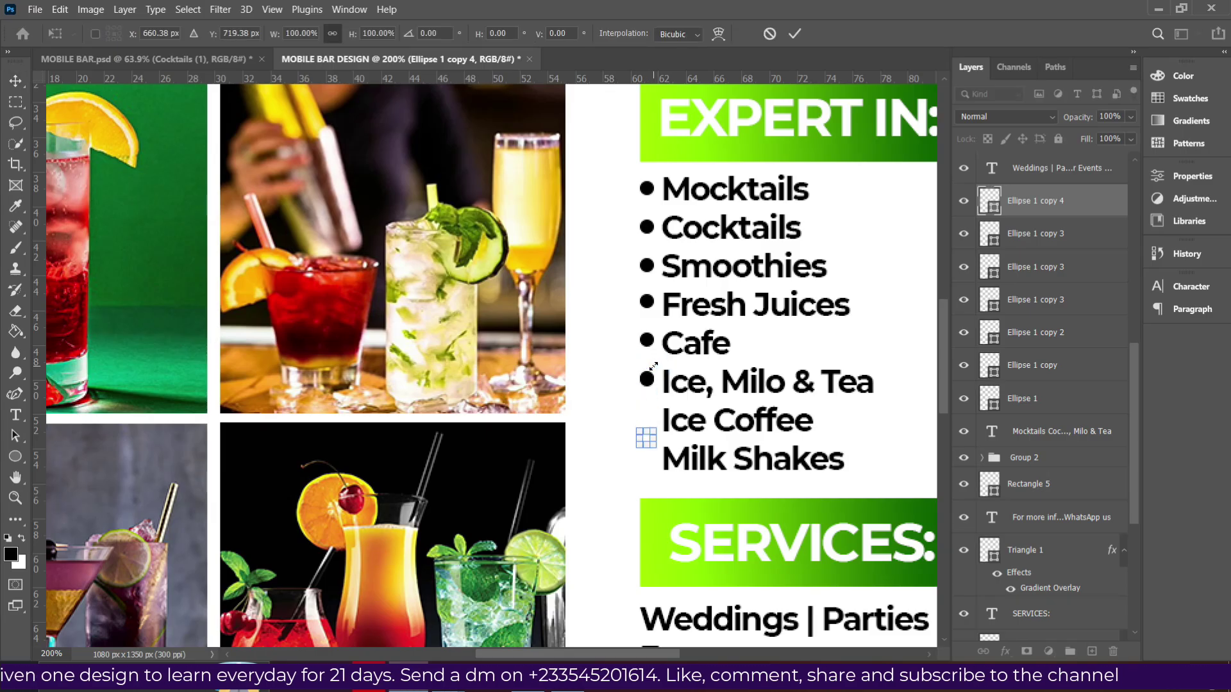
pyautogui.press('Down')
pyautogui.press('Down')
pyautogui.press('Down')
pyautogui.press('Down')
pyautogui.press('Return')
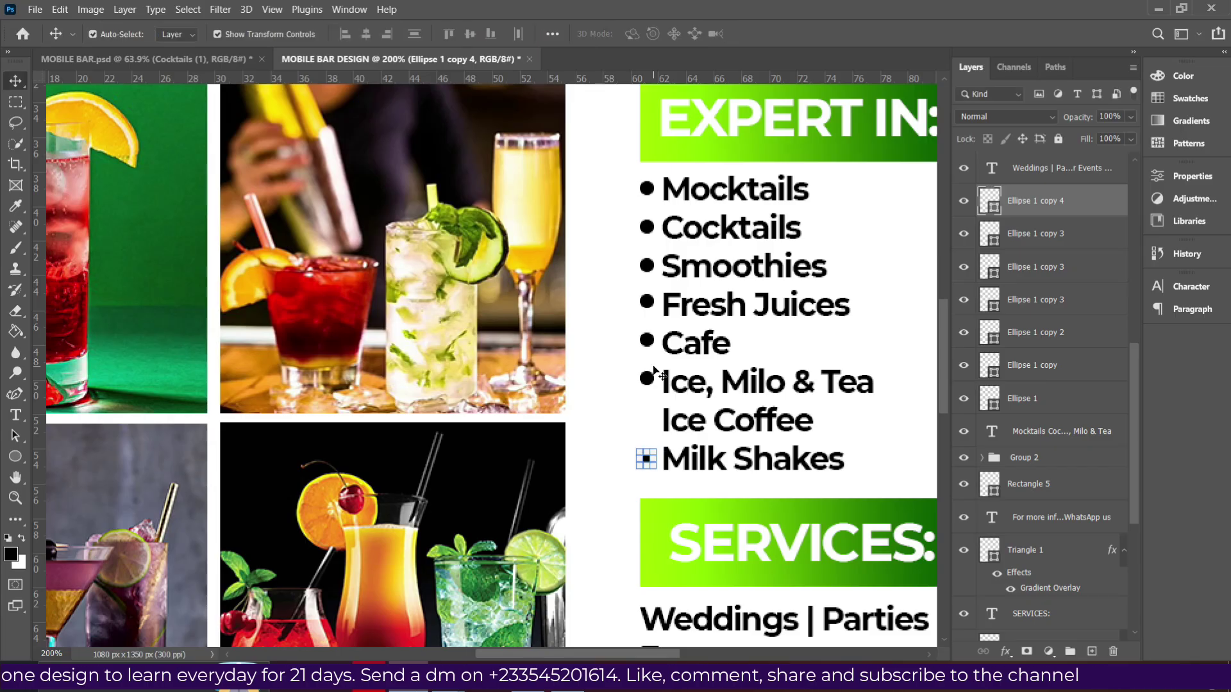
# Duplicate the Milk Shakes bullet and place the copy beside Ice Coffee.
pyautogui.hotkey('alt', 'Down')
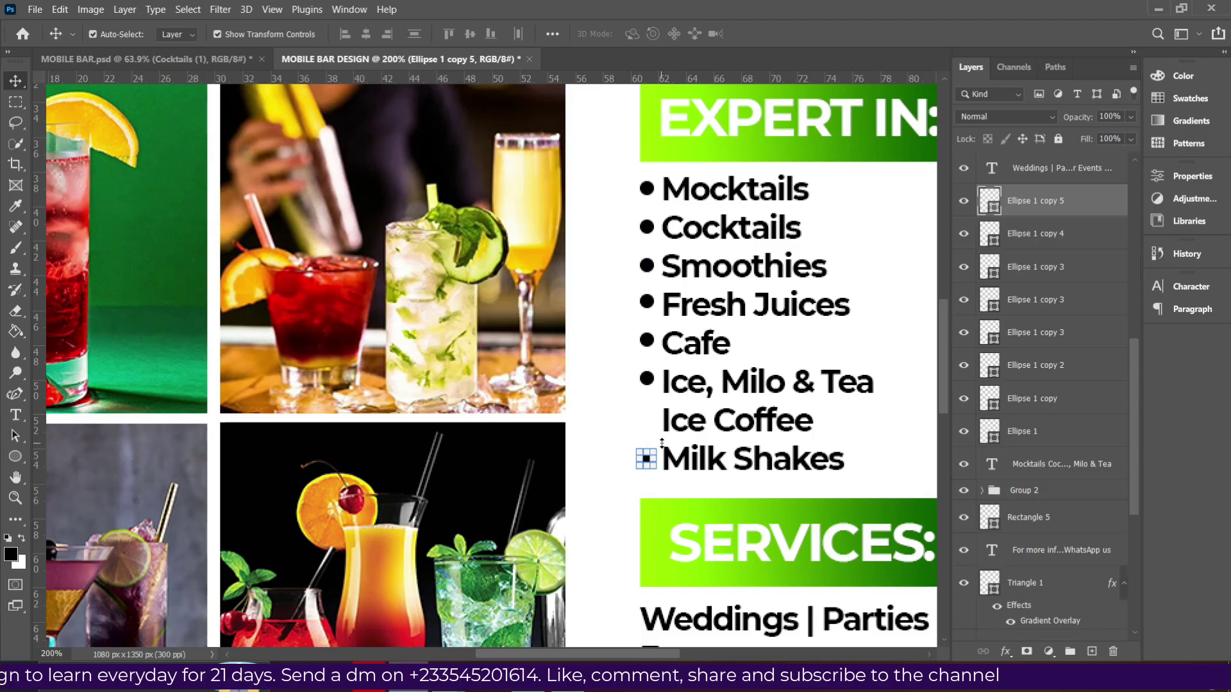
pyautogui.hotkey('ctrl', 't')
pyautogui.hotkey('shift', 'Up')
pyautogui.press('Up')
pyautogui.press('Up')
pyautogui.hotkey('shift', 'Up')
pyautogui.press('Up')
pyautogui.press('Up')
pyautogui.press('Up')
pyautogui.press('Up')
pyautogui.press('Up')
pyautogui.press('Up')
pyautogui.press('Up')
pyautogui.press('Up')
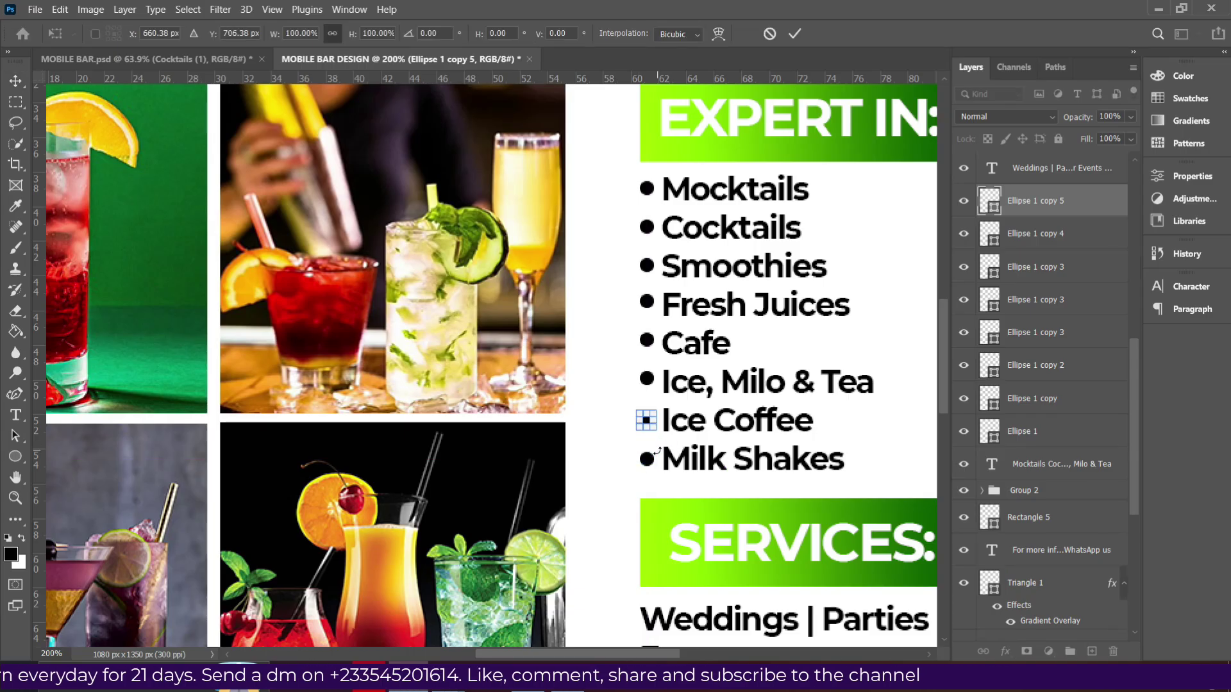
pyautogui.press('Return')
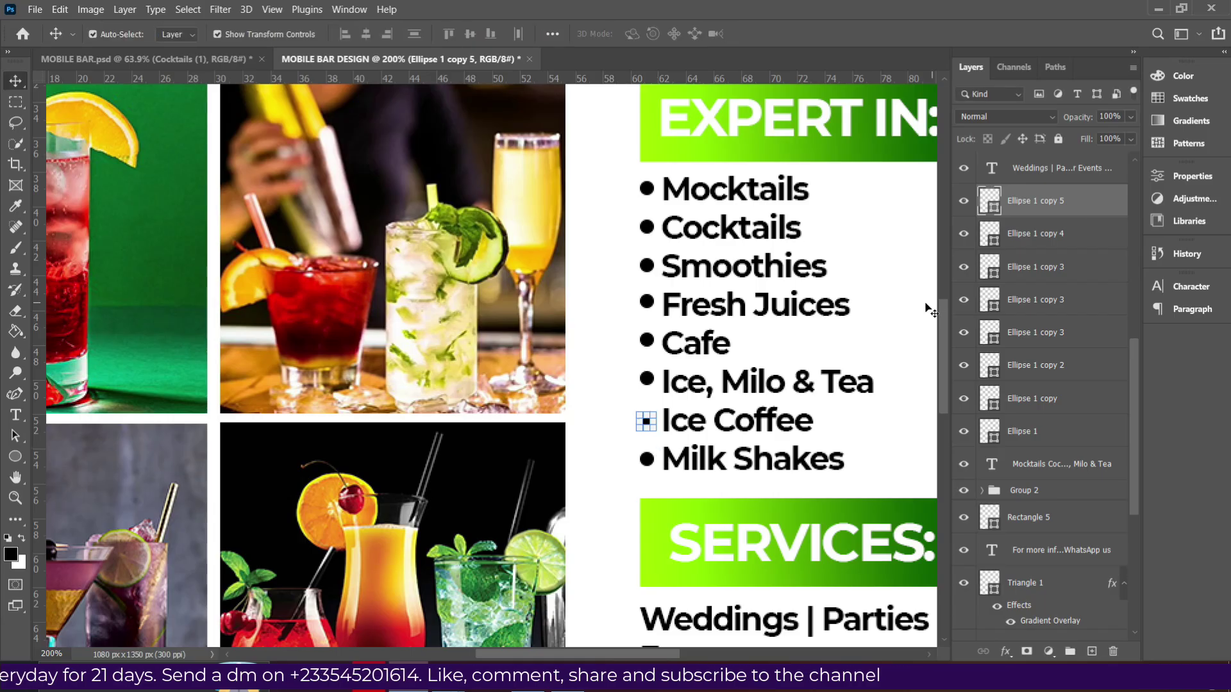
# Nudge the drinks text right of the bullets, then select the Mocktails-to-Fresh Juices bullets.
pyautogui.click(776, 331)
pyautogui.press('Right')
pyautogui.press('Right')
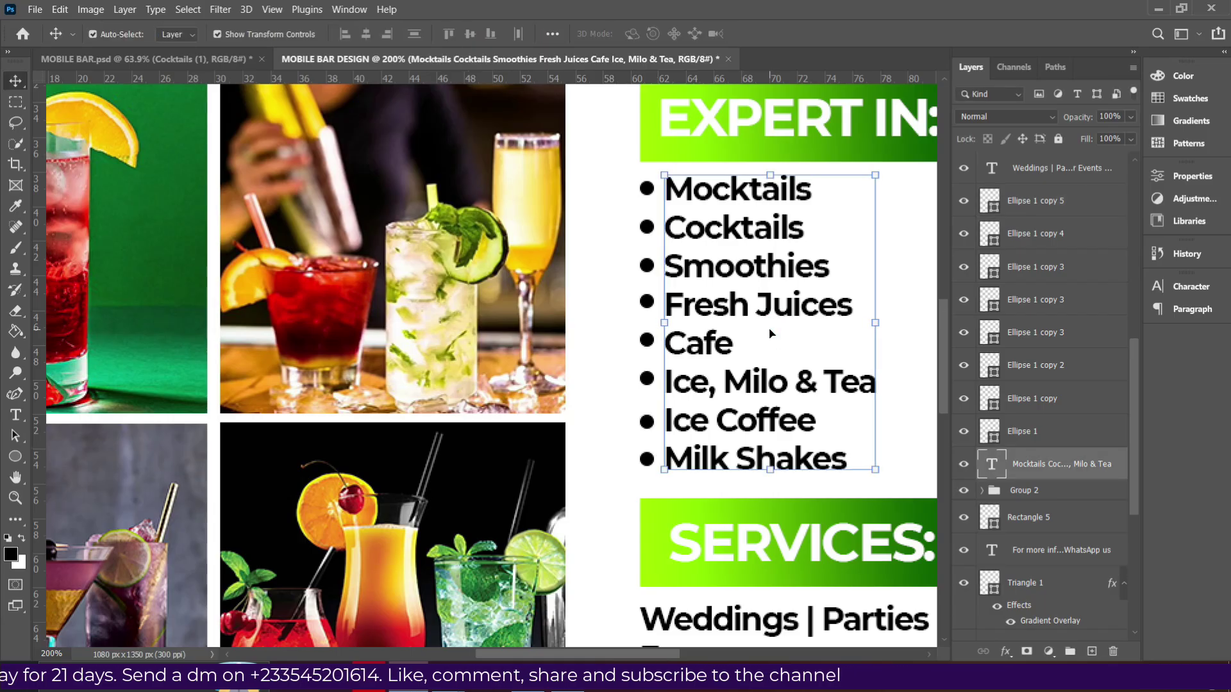
pyautogui.click(1055, 431)
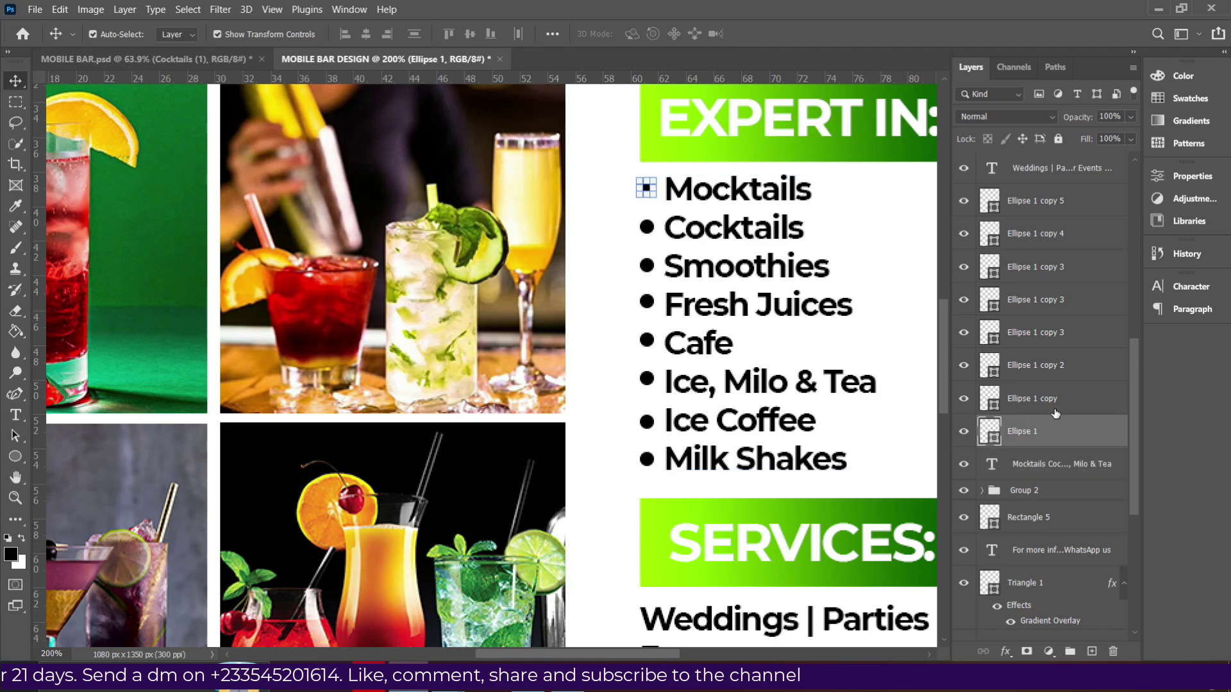
pyautogui.keyDown('ctrl'); pyautogui.click(1050, 400); pyautogui.keyUp('ctrl')
pyautogui.keyDown('shift'); pyautogui.click(1047, 345); pyautogui.keyUp('shift')
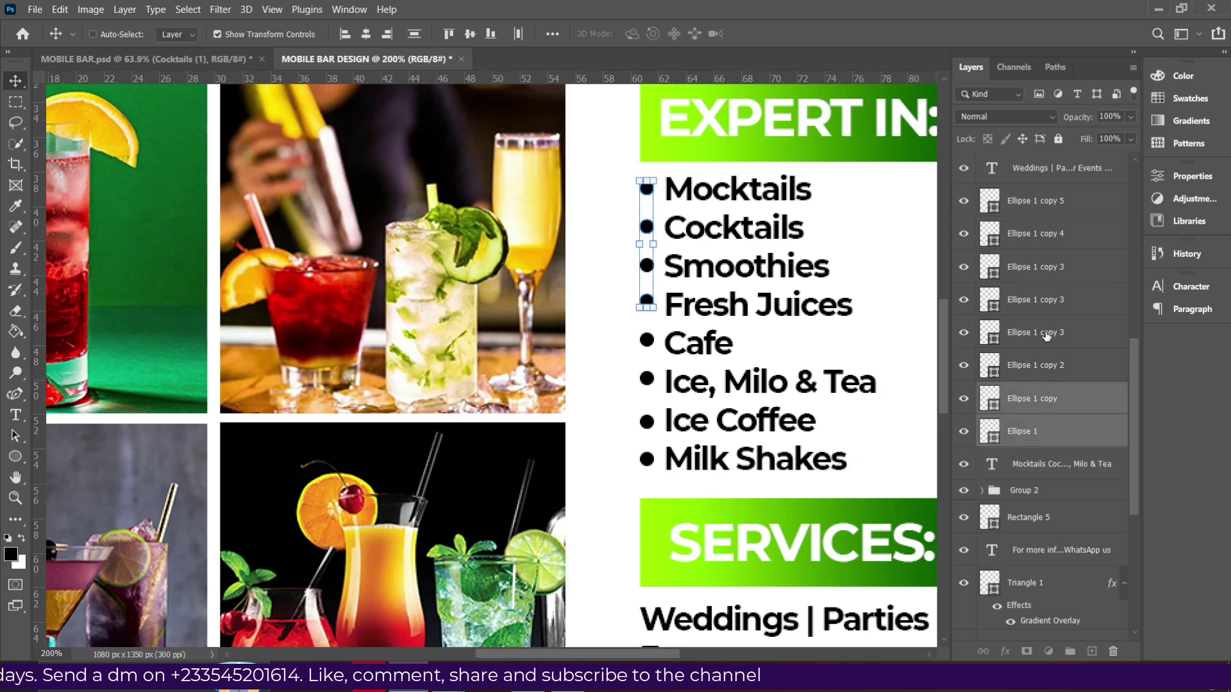
# Scroll down to the services list and nudge the Services text right.
pyautogui.scroll(-5, 1025, 308)
pyautogui.scroll(-2, 976, 304)
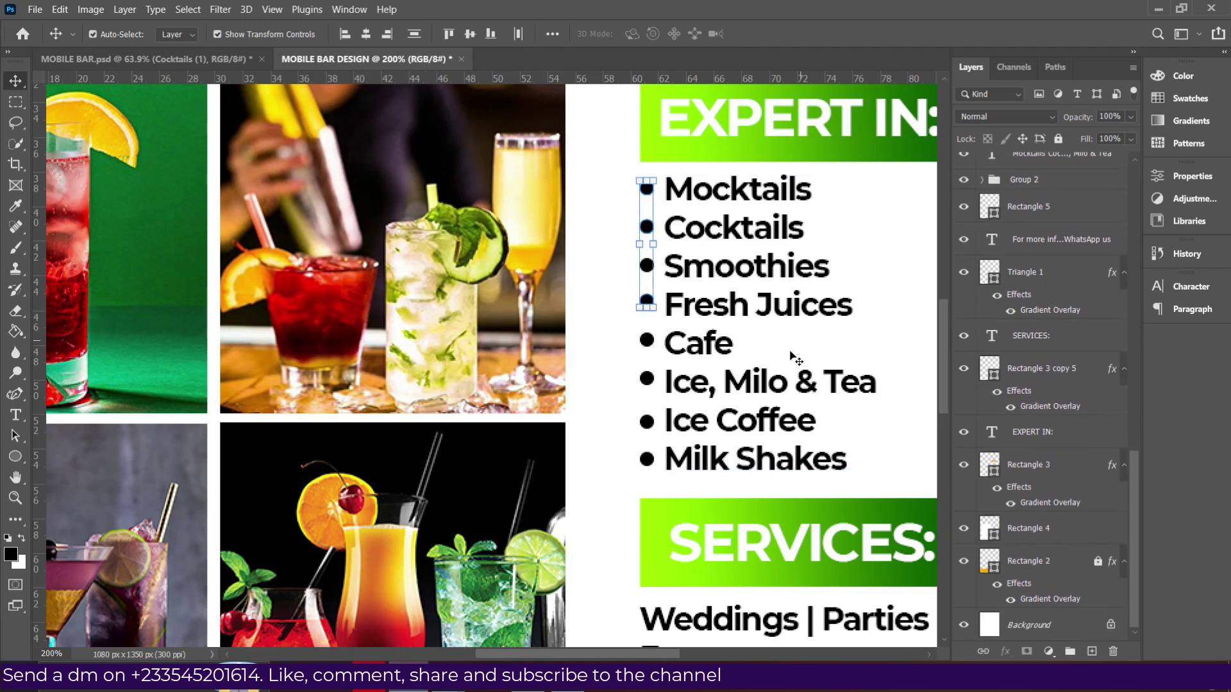
pyautogui.scroll(-3, 679, 468)
pyautogui.scroll(-1, 687, 470)
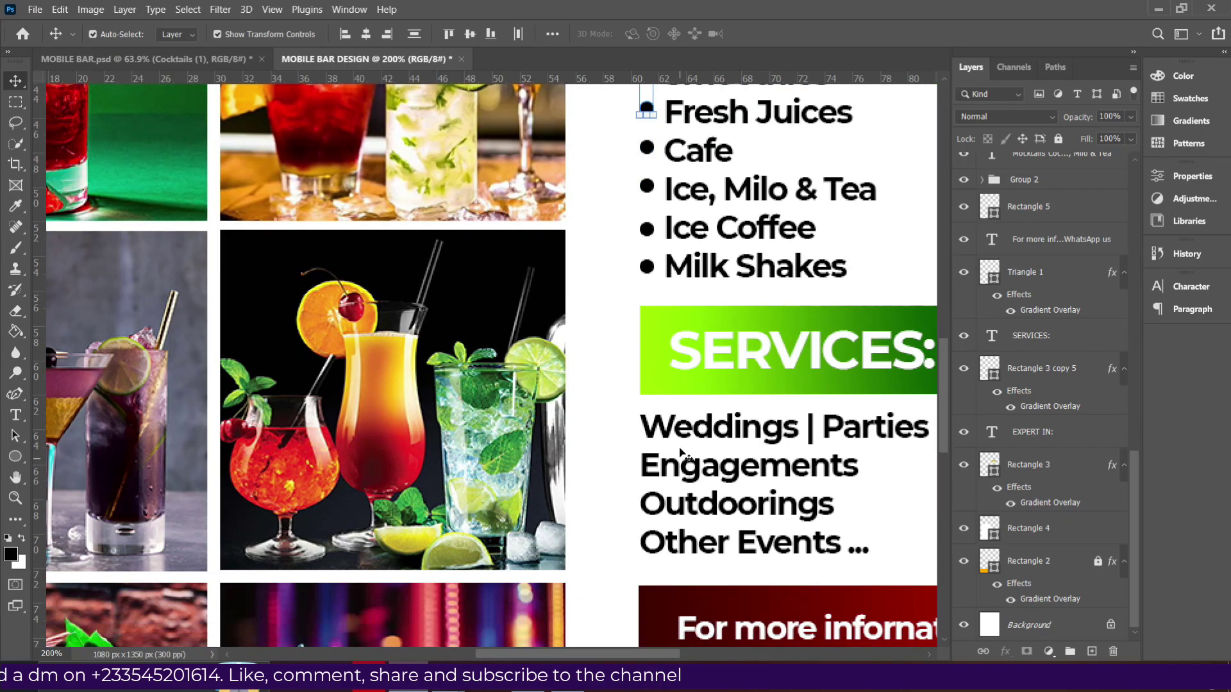
pyautogui.moveTo(710, 474); pyautogui.dragTo(742, 472)
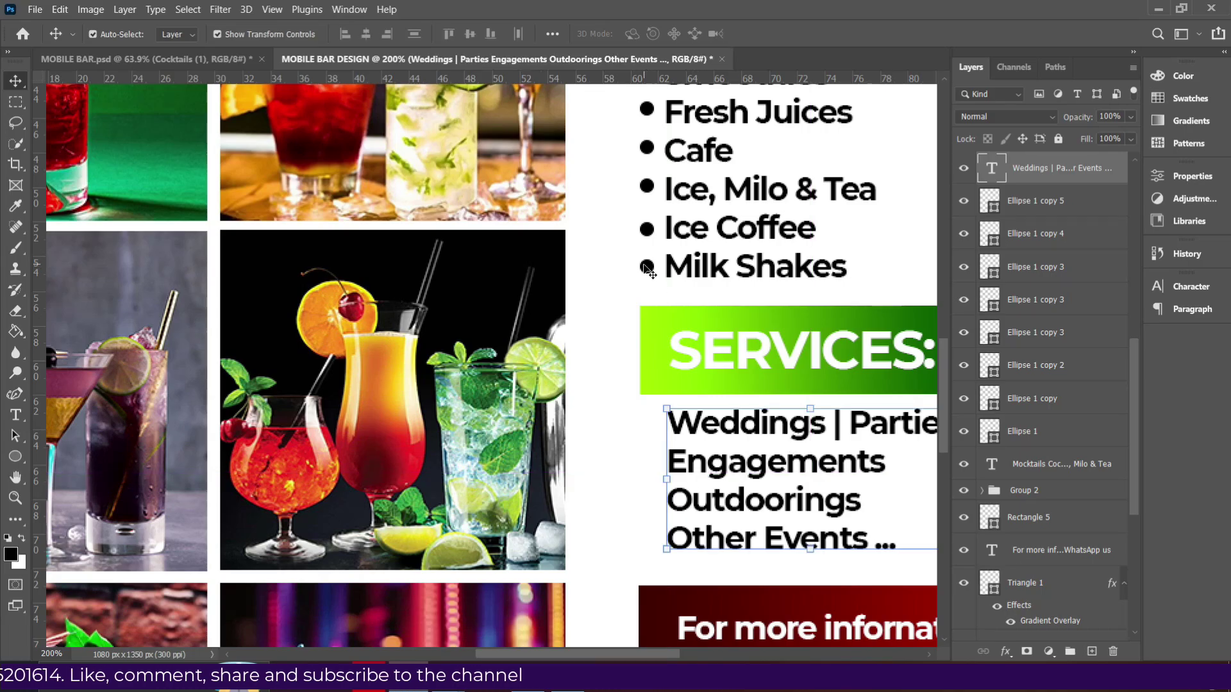
# Duplicate four drinks bullets and move the copies beside Weddings, Engagements, Outdoorings and Other Events.
pyautogui.click(648, 269)
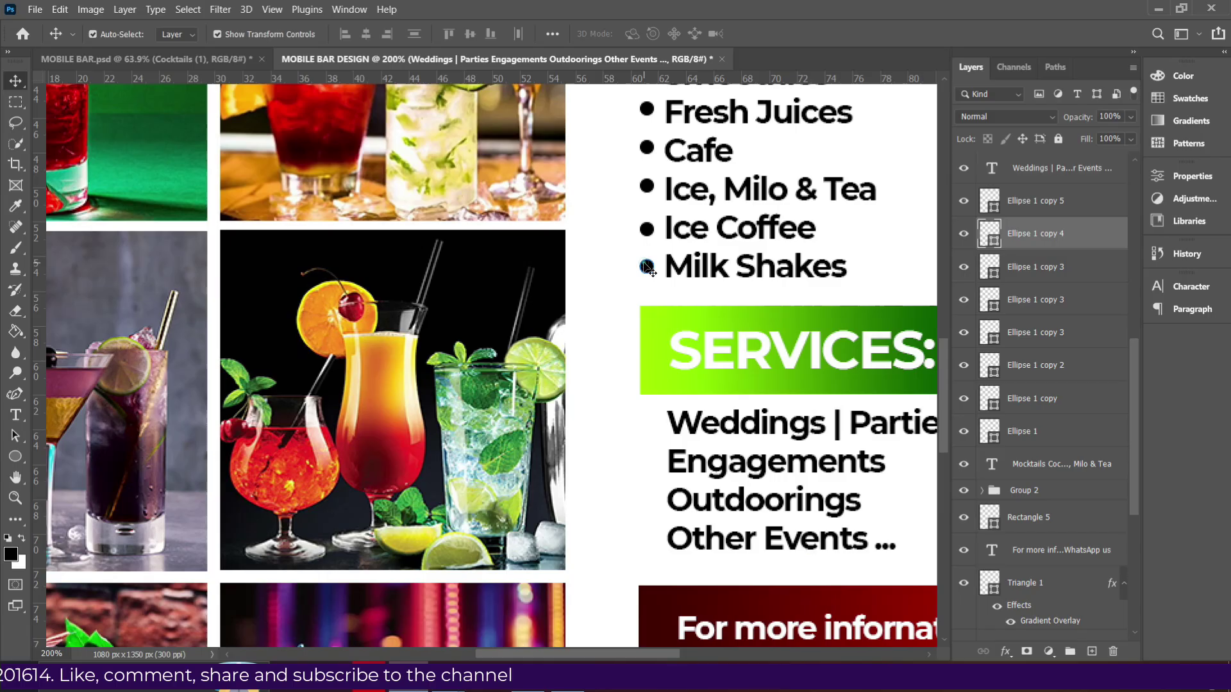
pyautogui.keyDown('shift'); pyautogui.click(1028, 268); pyautogui.keyUp('shift')
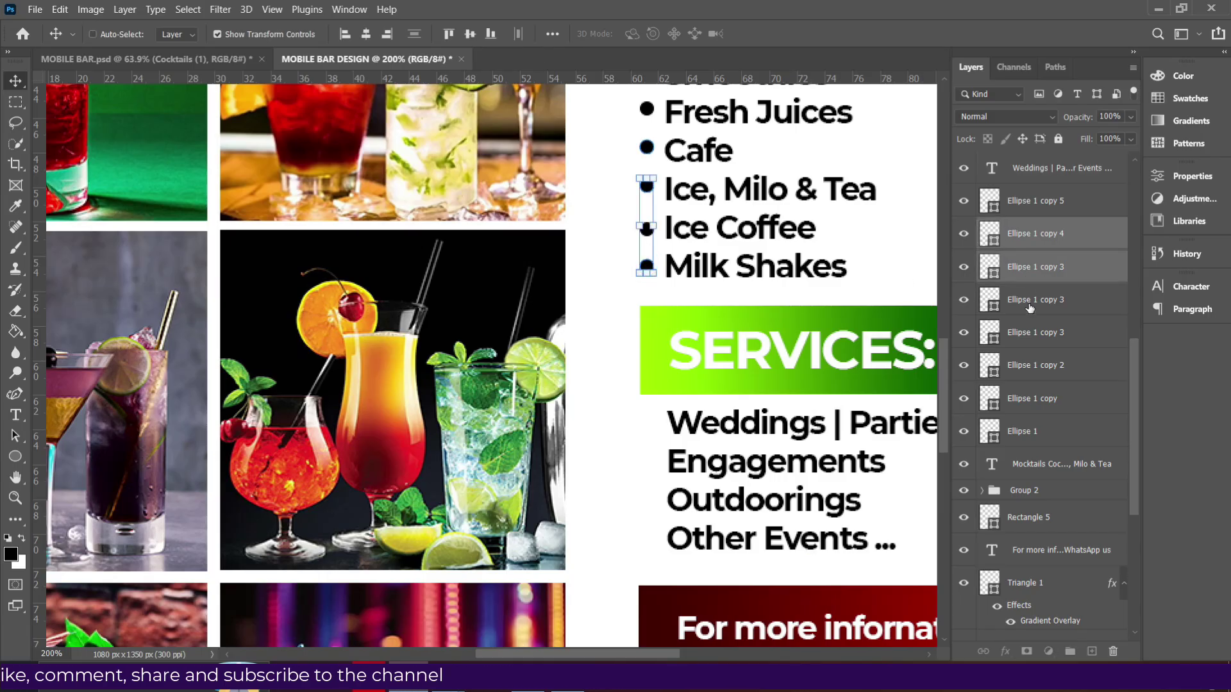
pyautogui.keyDown('shift'); pyautogui.click(1029, 306); pyautogui.keyUp('shift')
pyautogui.keyDown('shift'); pyautogui.click(1028, 337); pyautogui.keyUp('shift')
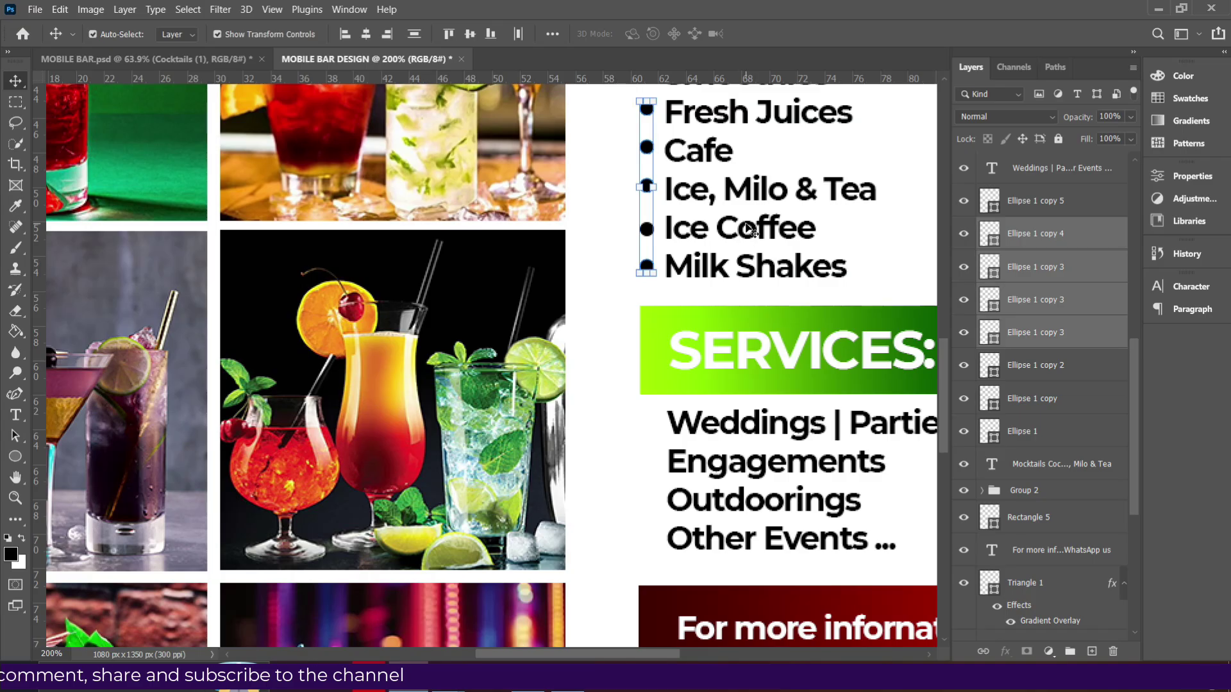
pyautogui.hotkey('ctrl', 'j')
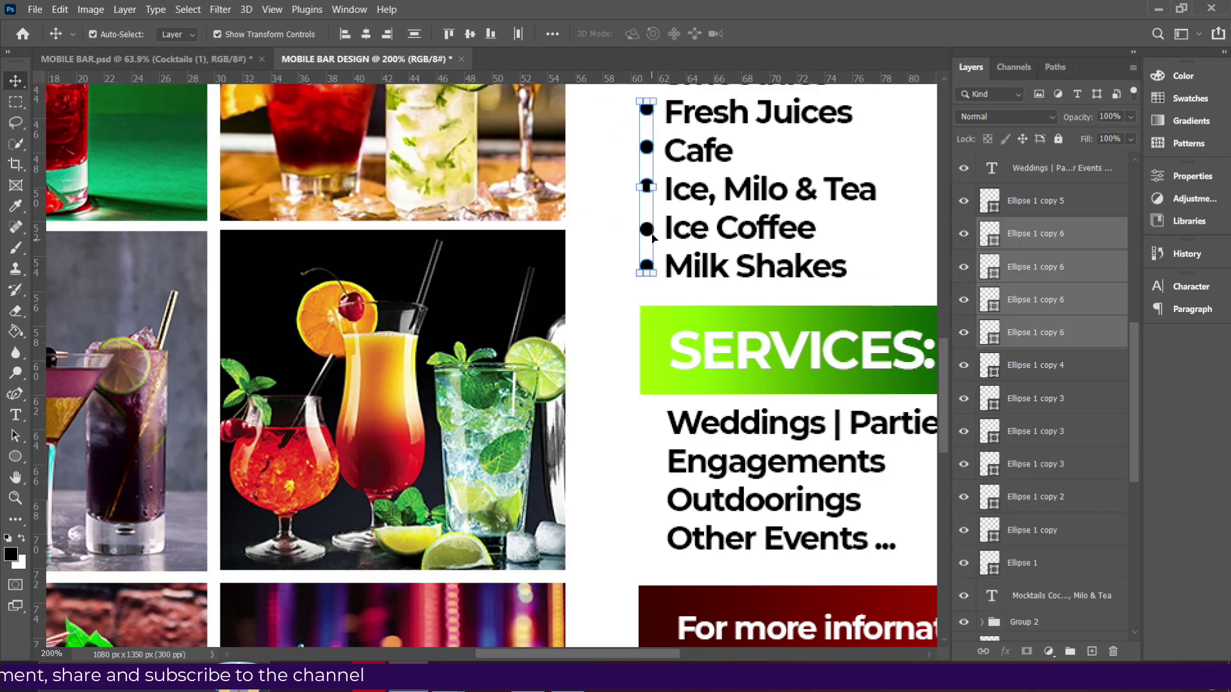
pyautogui.moveTo(648, 232); pyautogui.dragTo(647, 536)
pyautogui.hotkey('ctrl', 'z')
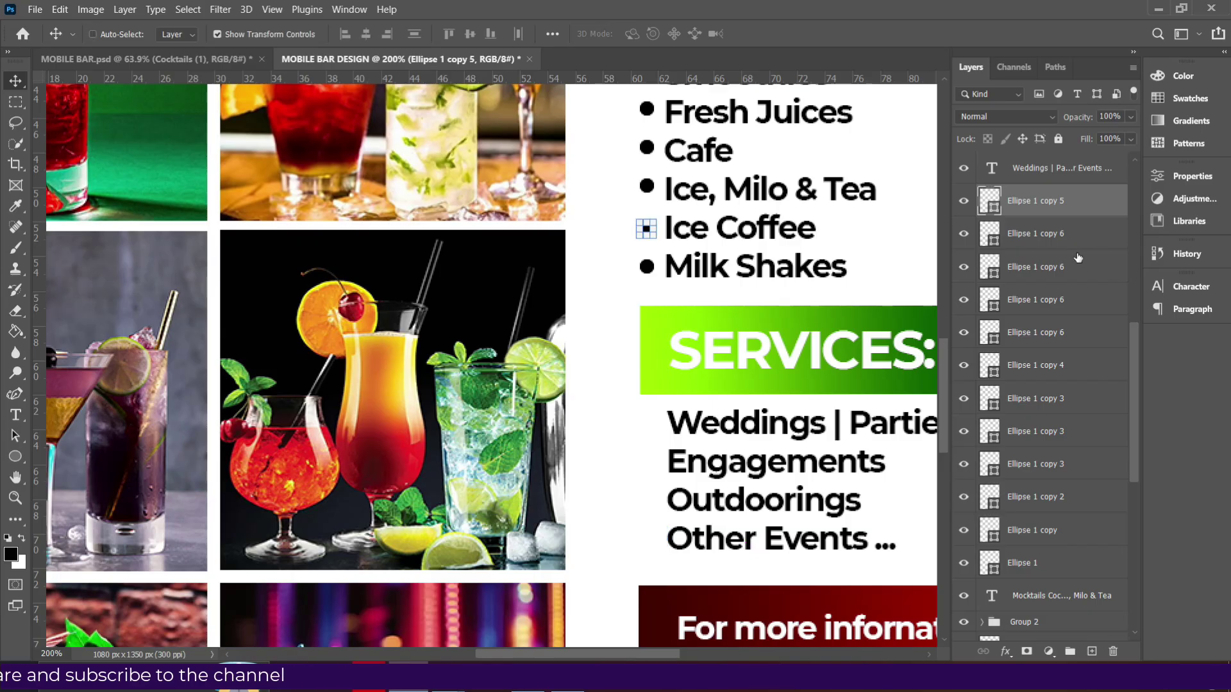
pyautogui.hotkey('ctrl', 'z')
pyautogui.hotkey('ctrl', 'z')
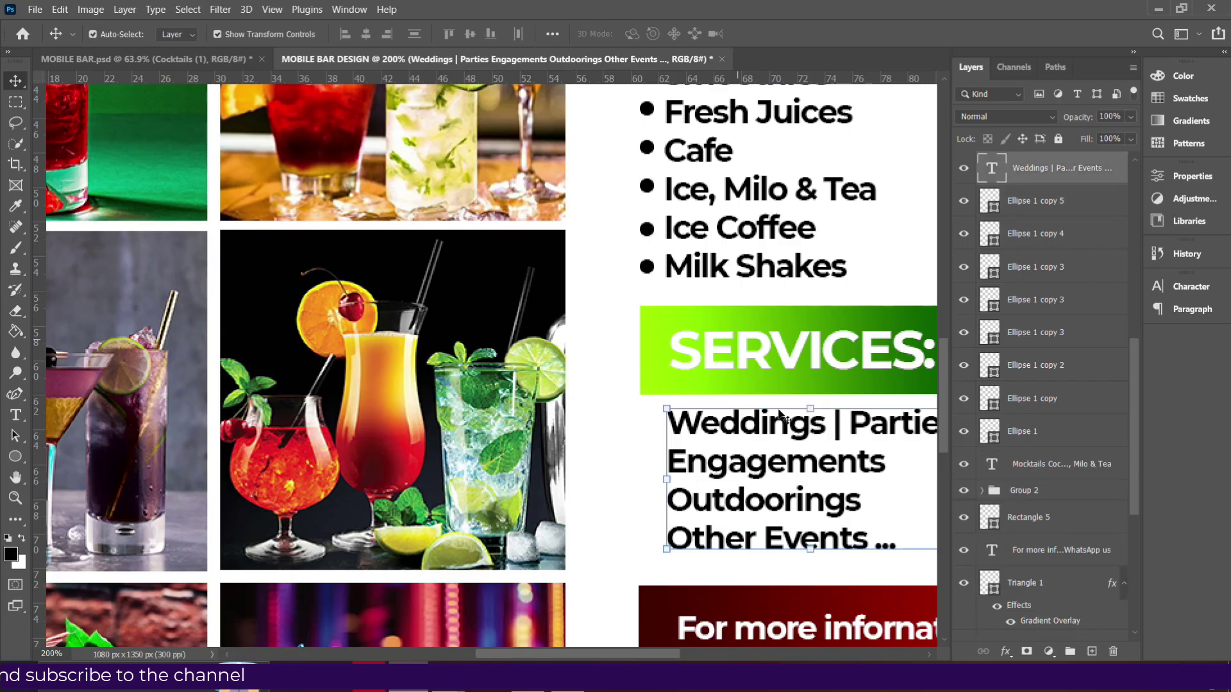
pyautogui.hotkey('ctrl', 'shift', 'z')
pyautogui.hotkey('ctrl', 'shift', 'z')
pyautogui.moveTo(650, 307); pyautogui.dragTo(652, 544)
pyautogui.press('Return')
pyautogui.click(662, 586)
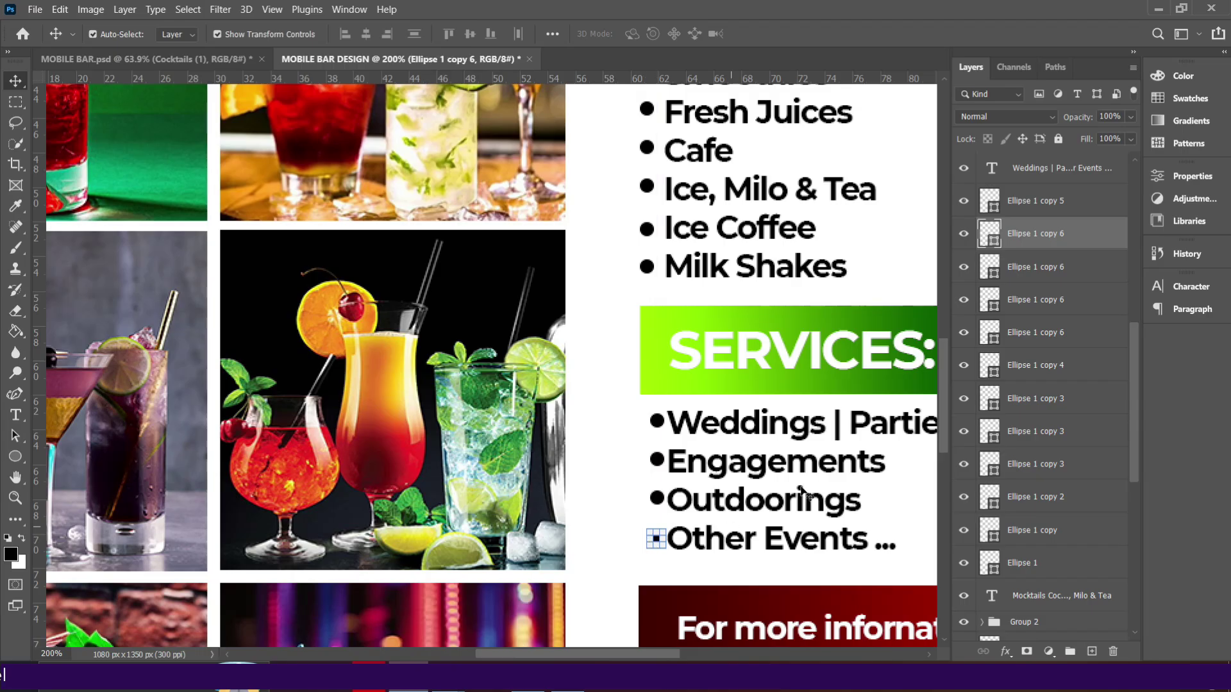
# Align the four services bullets to a common horizontal centre.
pyautogui.keyDown('ctrl'); pyautogui.click(1031, 266); pyautogui.keyUp('ctrl')
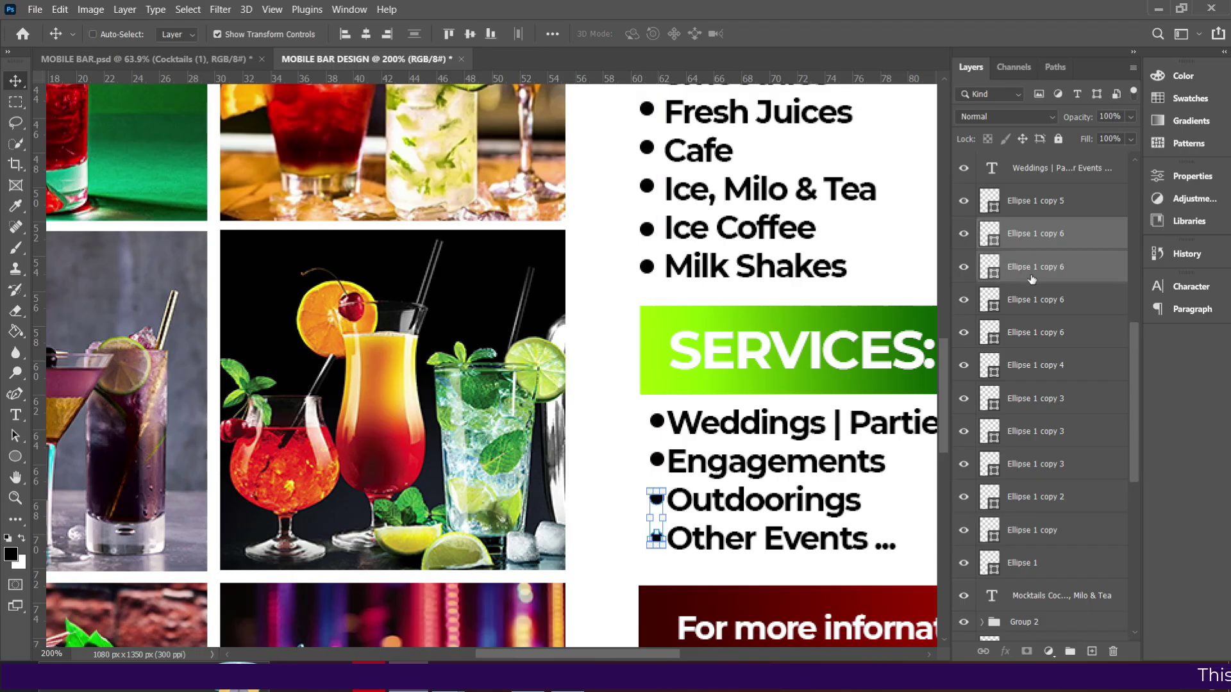
pyautogui.keyDown('ctrl'); pyautogui.click(1029, 306); pyautogui.keyUp('ctrl')
pyautogui.keyDown('ctrl'); pyautogui.click(1023, 341); pyautogui.keyUp('ctrl')
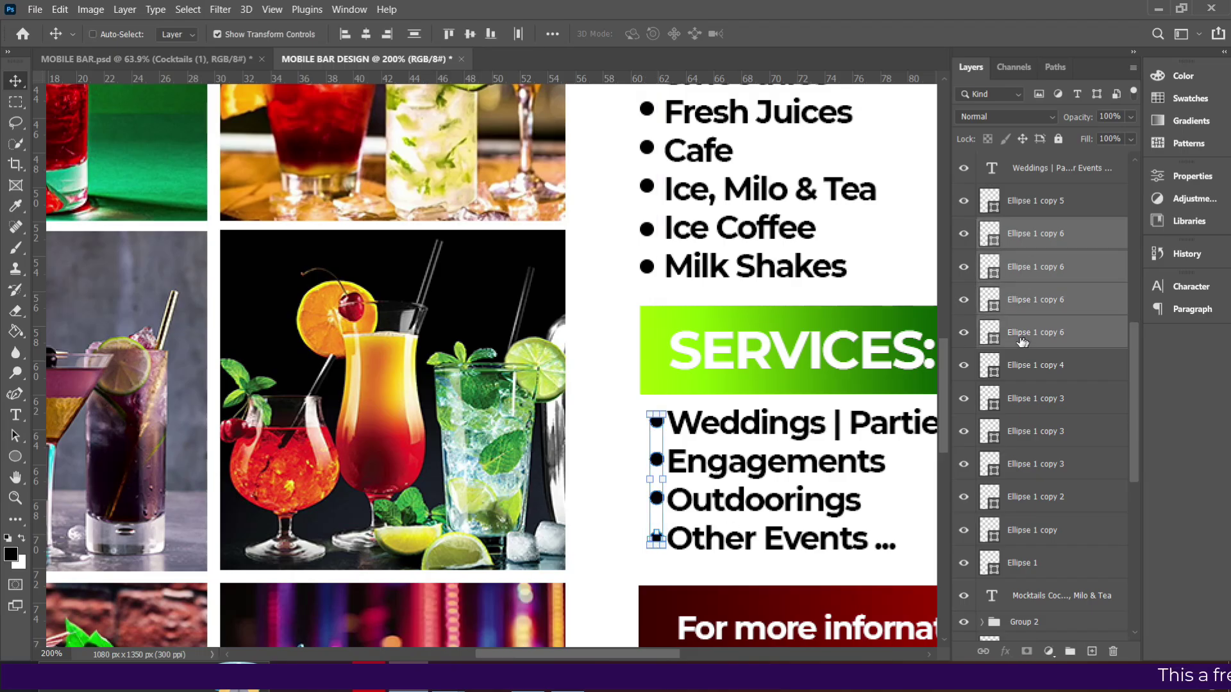
pyautogui.click(367, 38)
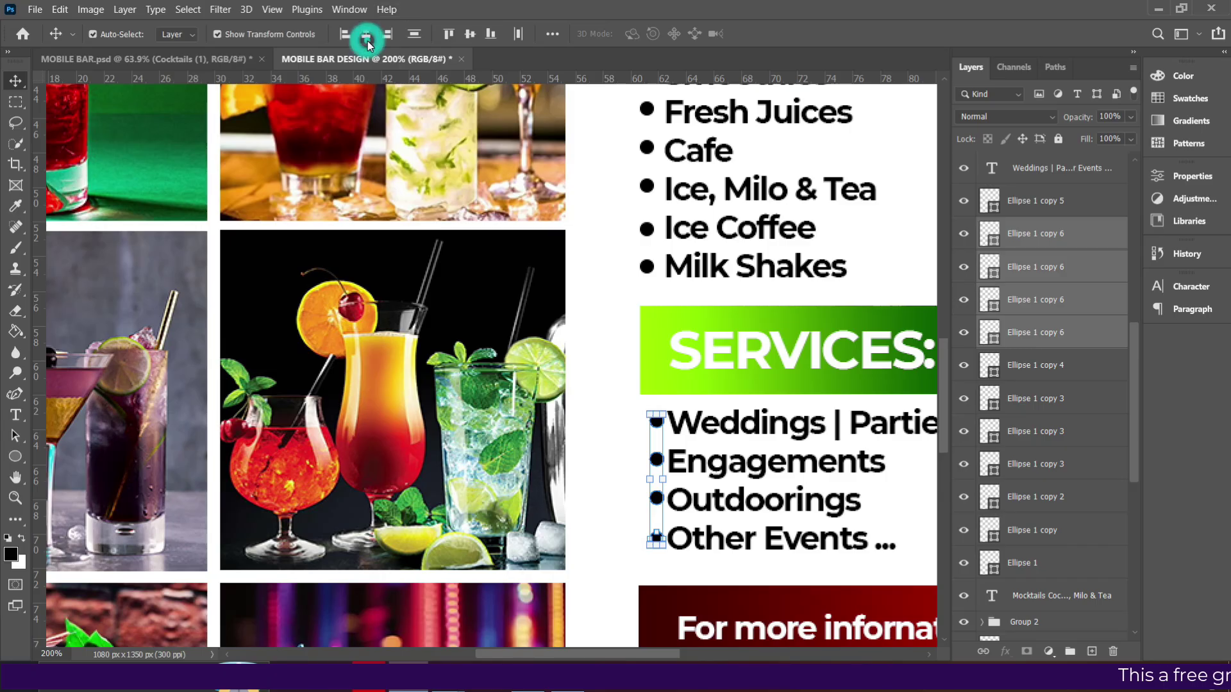
# Select all twelve bullets from both lists and align their horizontal centres.
pyautogui.keyDown('ctrl'); pyautogui.click(1032, 204); pyautogui.keyUp('ctrl')
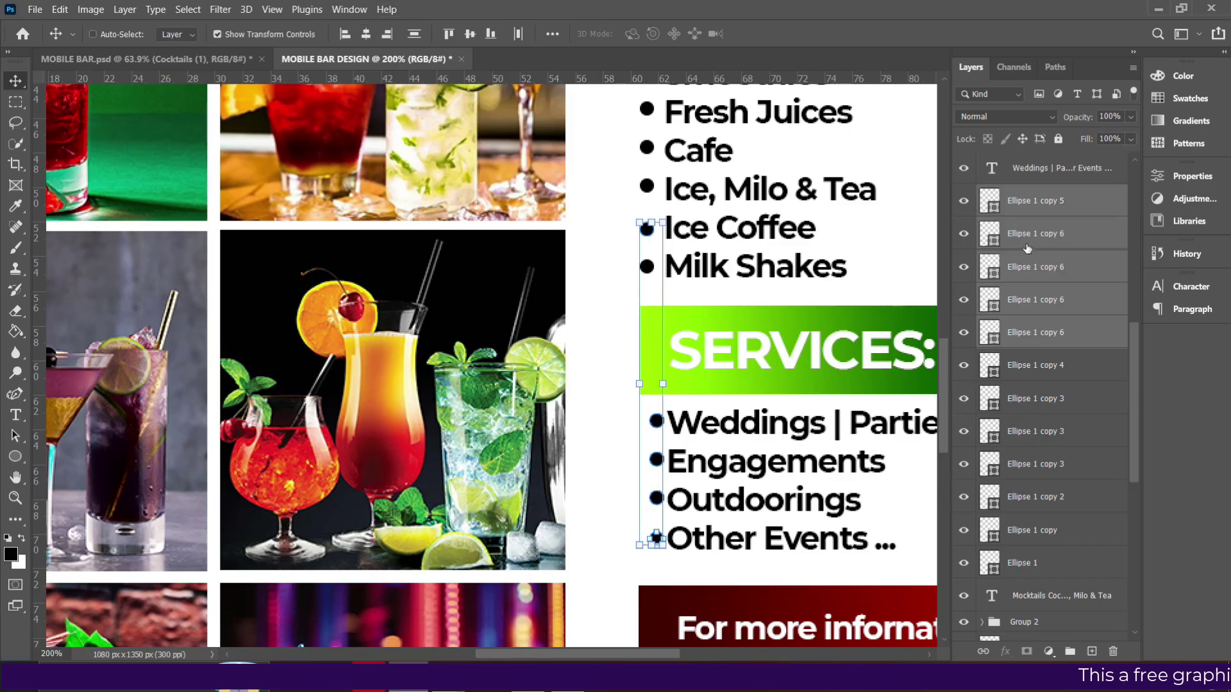
pyautogui.click(1027, 367)
pyautogui.keyDown('shift'); pyautogui.click(1033, 400); pyautogui.keyUp('shift')
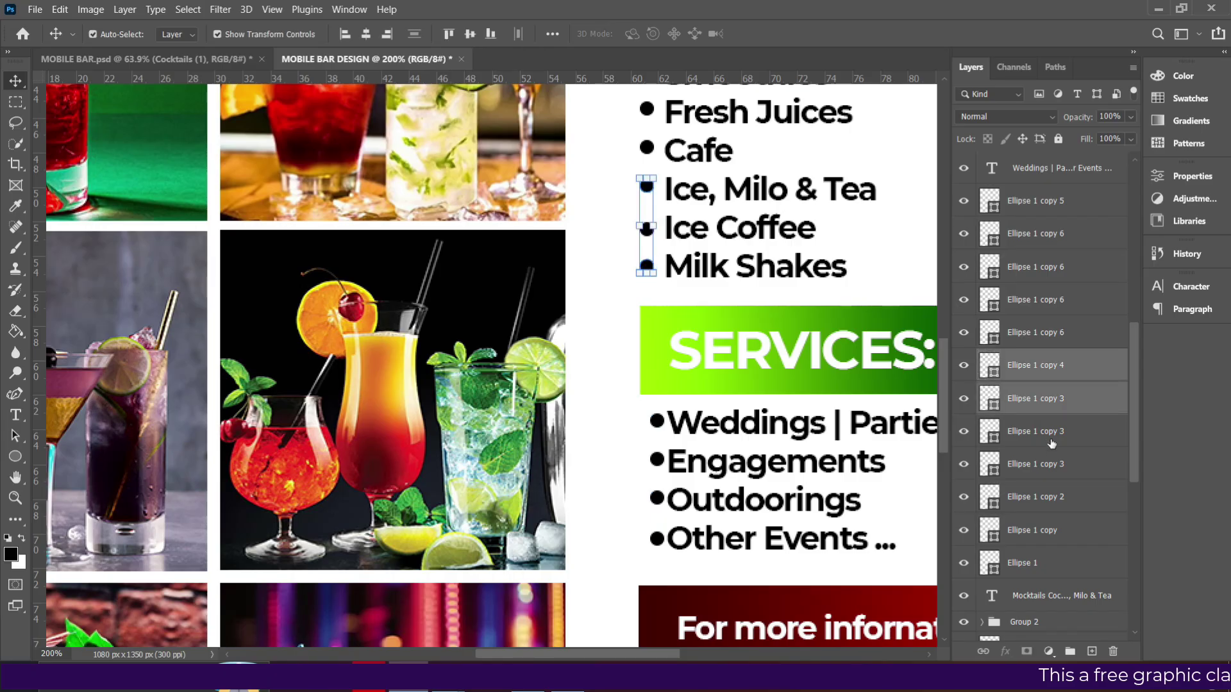
pyautogui.click(1036, 496)
pyautogui.keyDown('shift'); pyautogui.click(1036, 558); pyautogui.keyUp('shift')
pyautogui.keyDown('shift'); pyautogui.click(1040, 472); pyautogui.keyUp('shift')
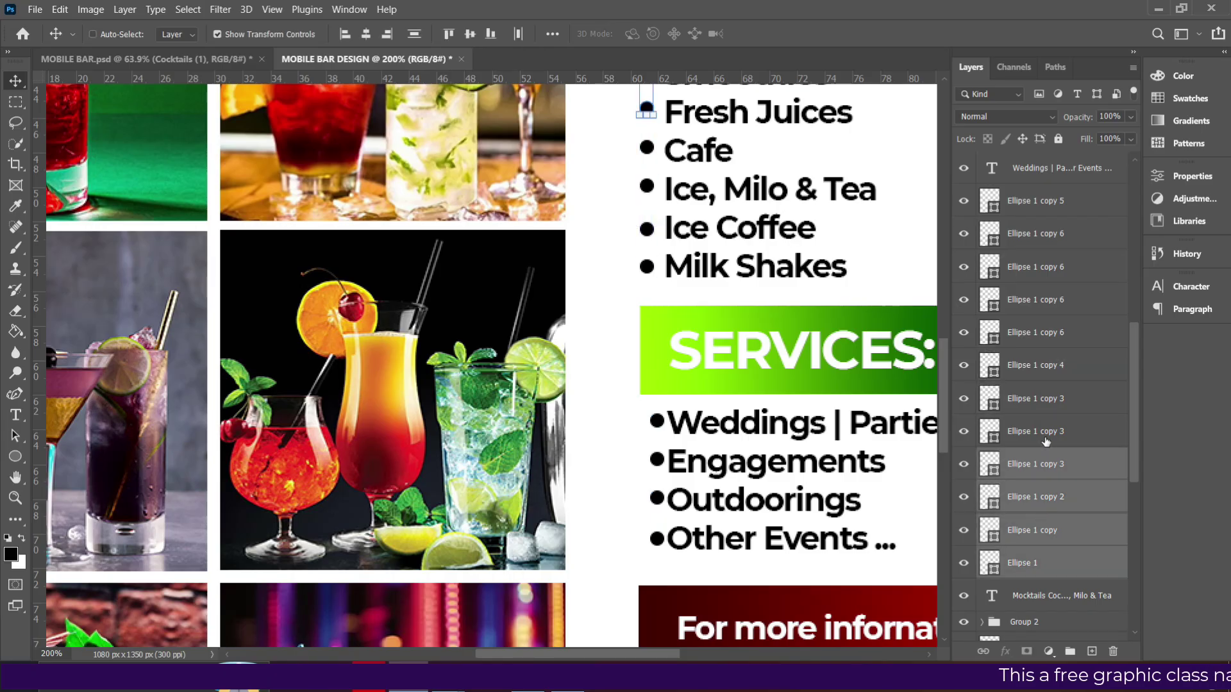
pyautogui.keyDown('shift'); pyautogui.click(1044, 442); pyautogui.keyUp('shift')
pyautogui.keyDown('shift'); pyautogui.click(1040, 398); pyautogui.keyUp('shift')
pyautogui.keyDown('shift'); pyautogui.click(1039, 367); pyautogui.keyUp('shift')
pyautogui.keyDown('shift'); pyautogui.click(1035, 334); pyautogui.keyUp('shift')
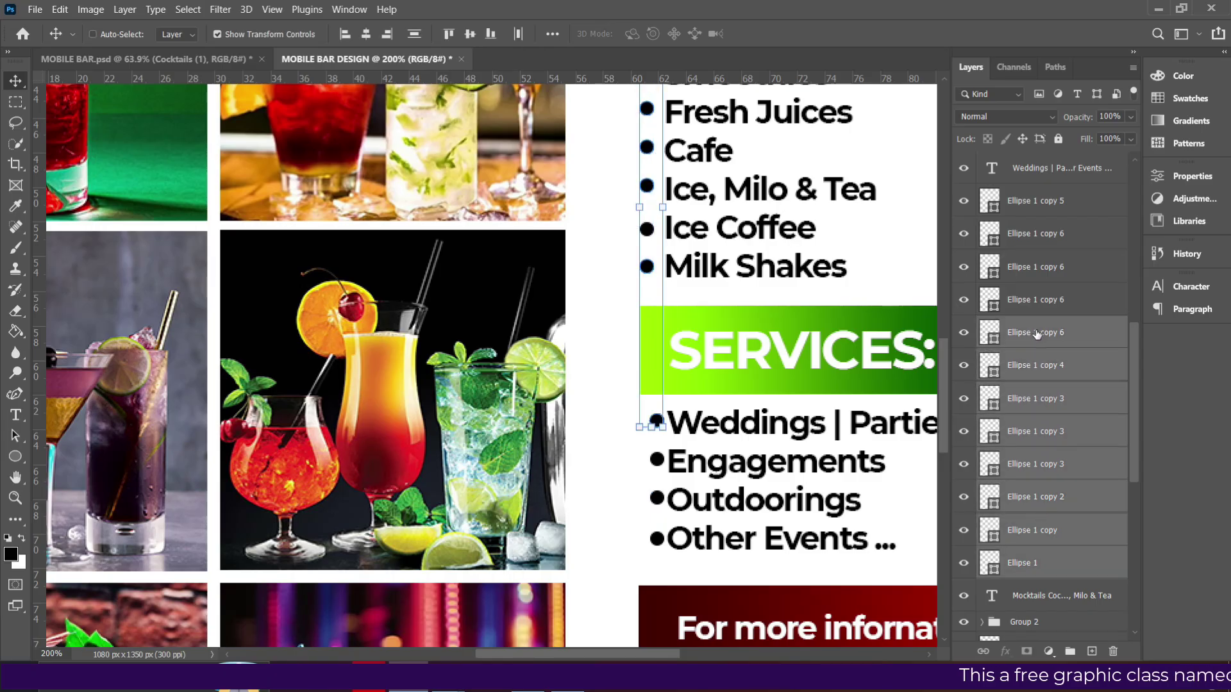
pyautogui.keyDown('shift'); pyautogui.click(1032, 202); pyautogui.keyUp('shift')
pyautogui.click(364, 36)
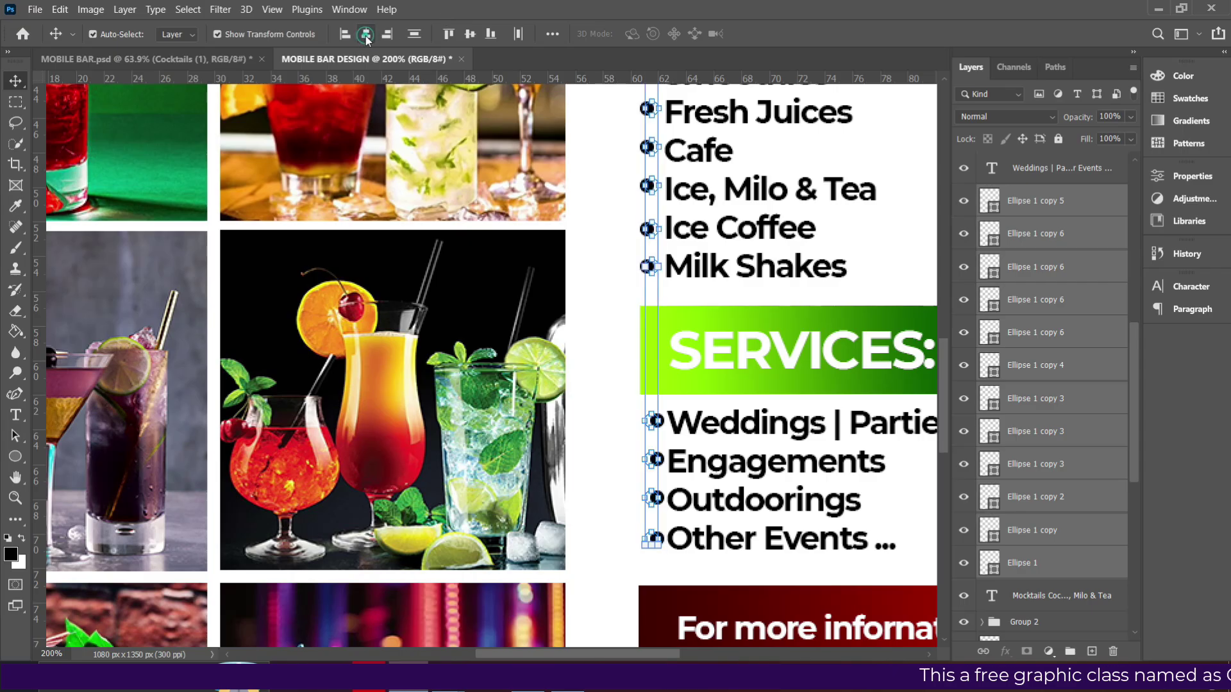
# Check the individual bullets, including Other Events, and fit the whole flyer in view.
pyautogui.click(736, 429)
pyautogui.click(603, 493)
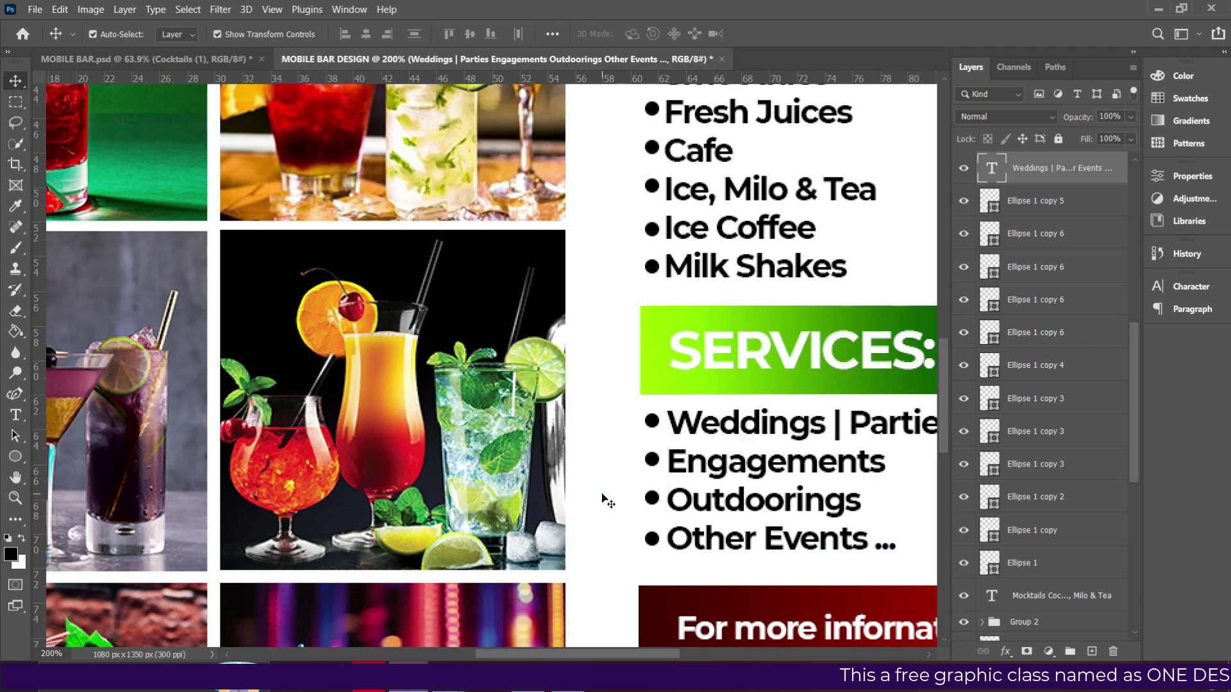
pyautogui.click(651, 424)
pyautogui.click(653, 540)
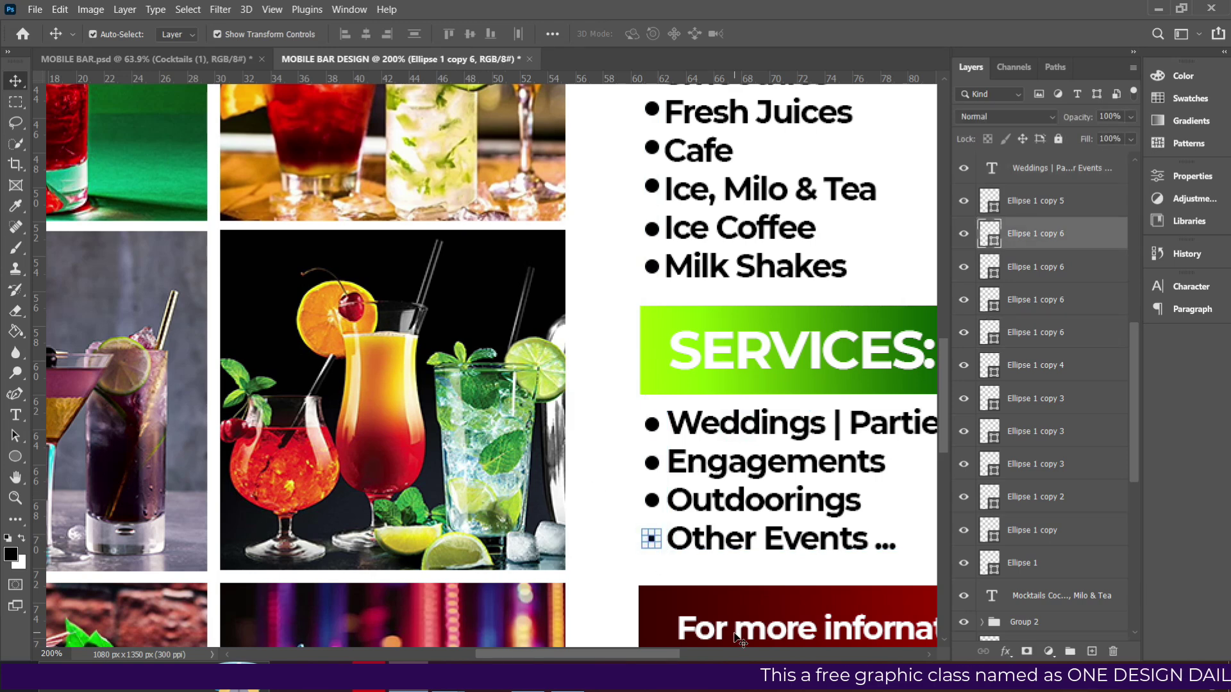
pyautogui.hotkey('ctrl', '0')
# Shift the Mocktails list a couple of pixels right, then select the white photo frame.
pyautogui.click(882, 359)
pyautogui.click(575, 466)
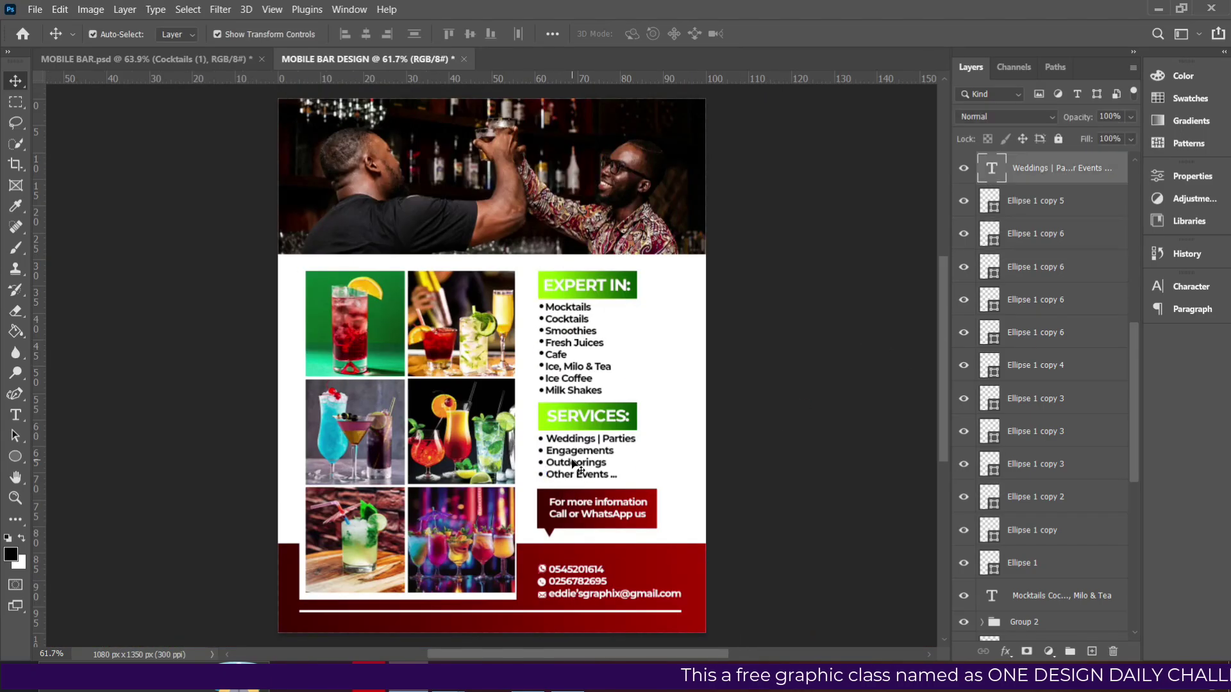
pyautogui.moveTo(567, 346); pyautogui.dragTo(569, 346)
pyautogui.click(763, 396)
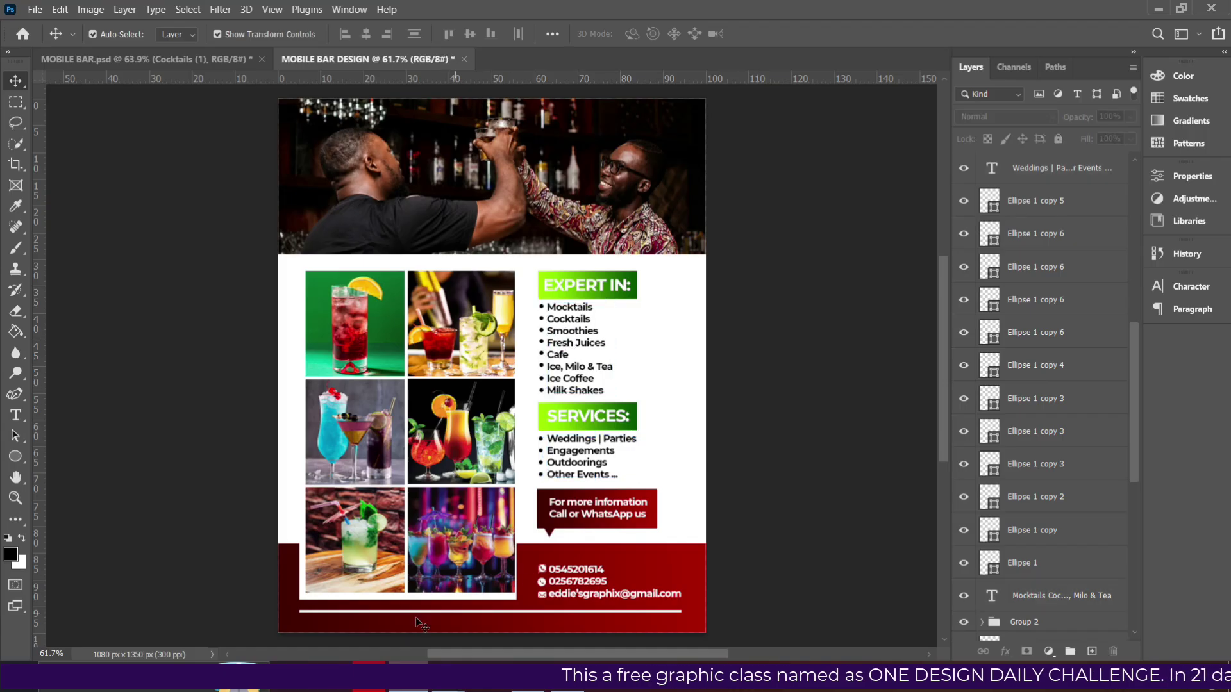
pyautogui.click(304, 597)
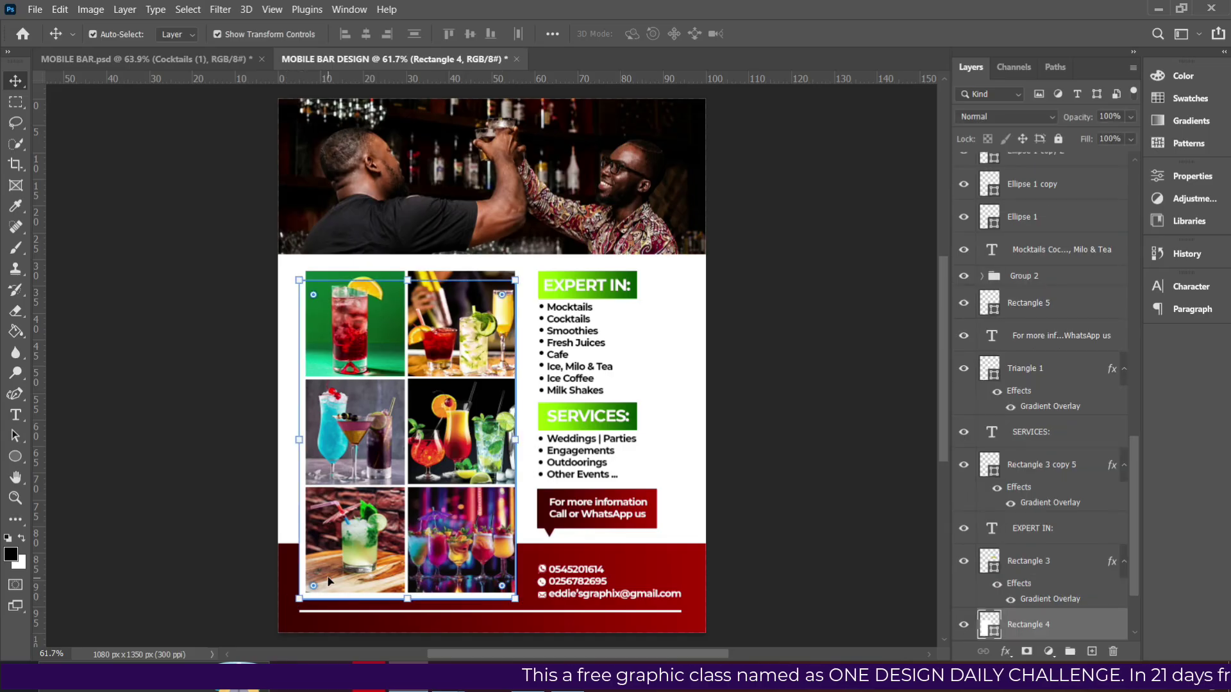
# Nudge the white photo frame right and scale it up to about 101.6%.
pyautogui.press('Right')
pyautogui.press('Right')
pyautogui.press('Right')
pyautogui.press('Right')
pyautogui.press('Right')
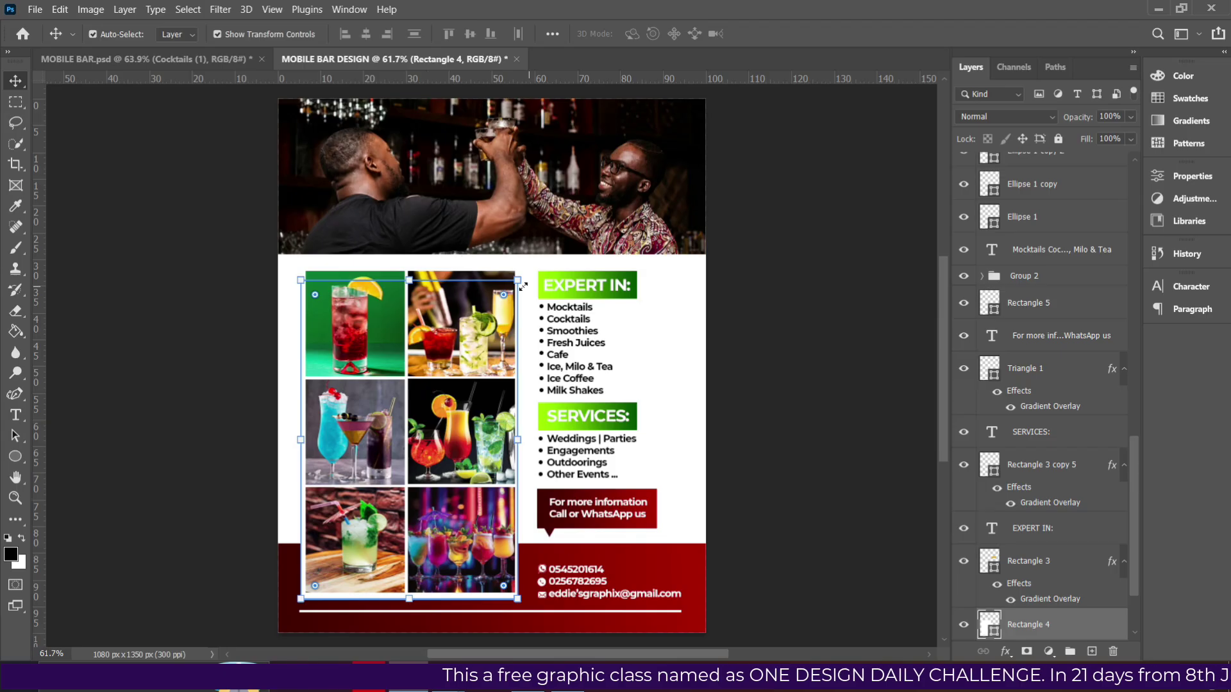
pyautogui.moveTo(524, 279); pyautogui.dragTo(534, 277)
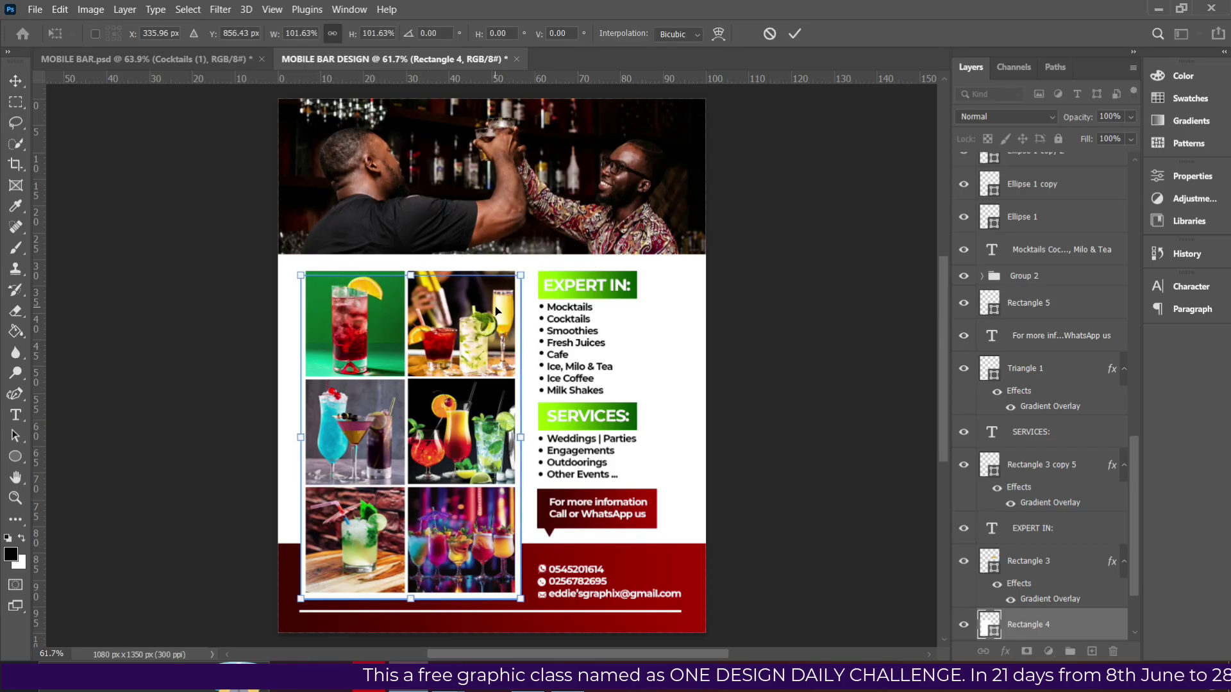
pyautogui.press('Return')
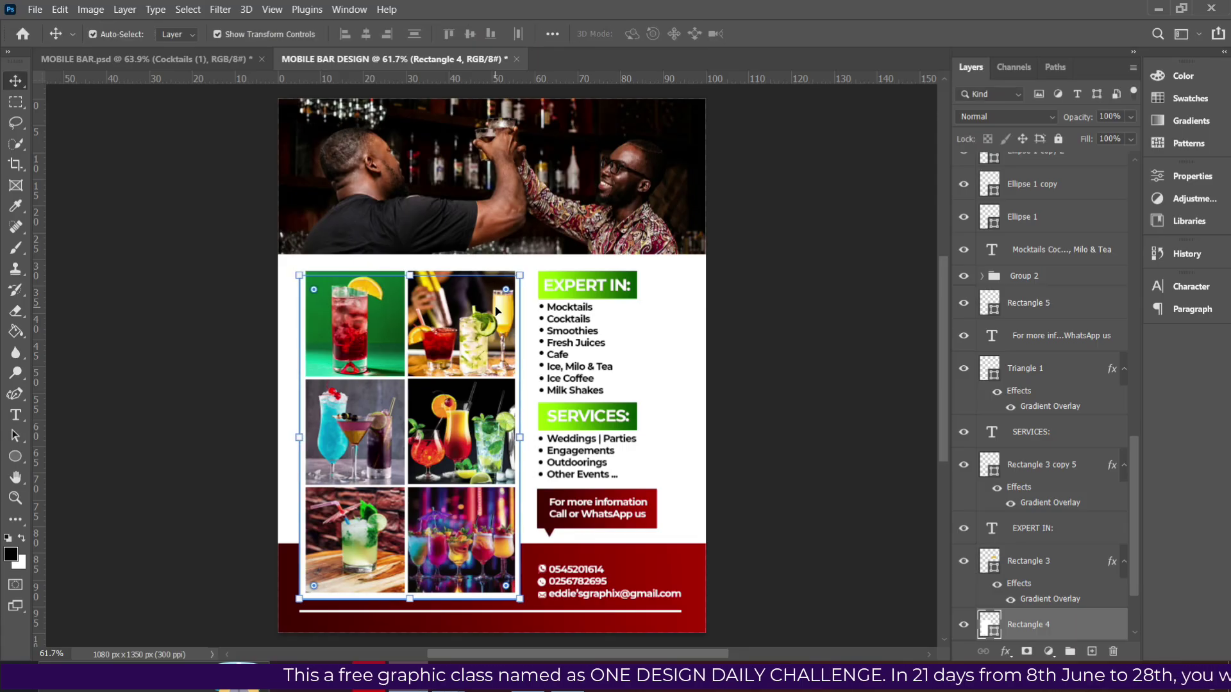
pyautogui.click(792, 341)
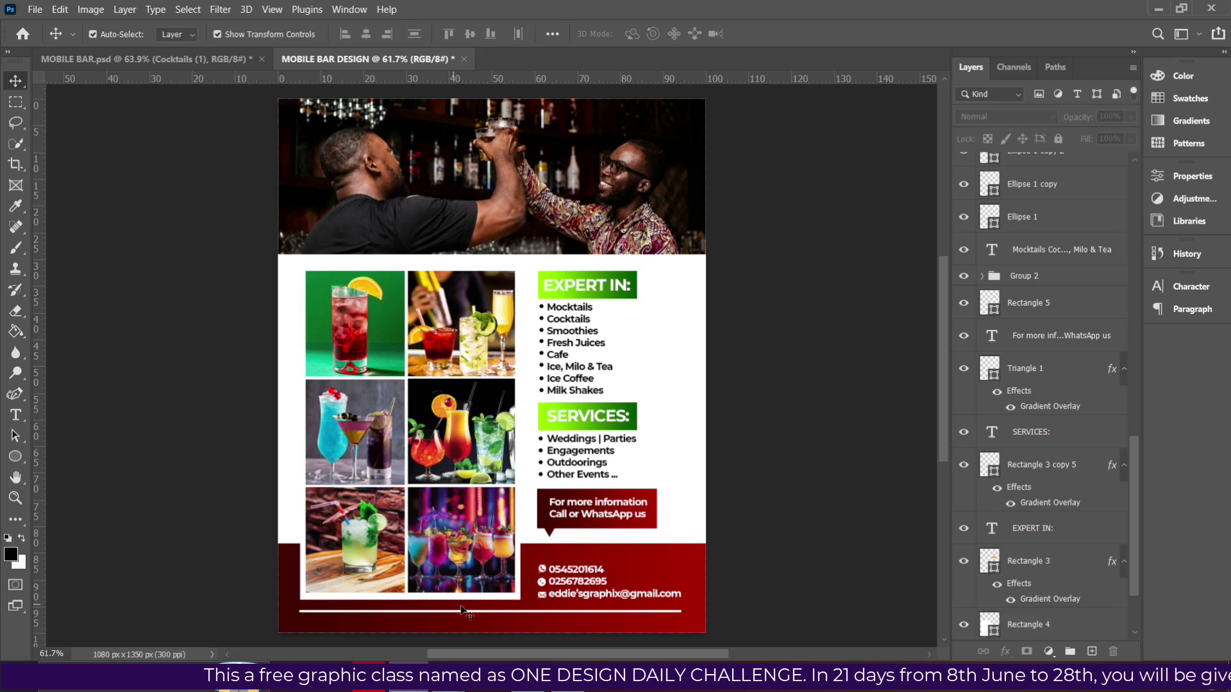
# Nudge the white line above the footer down a few pixels.
pyautogui.click(648, 613)
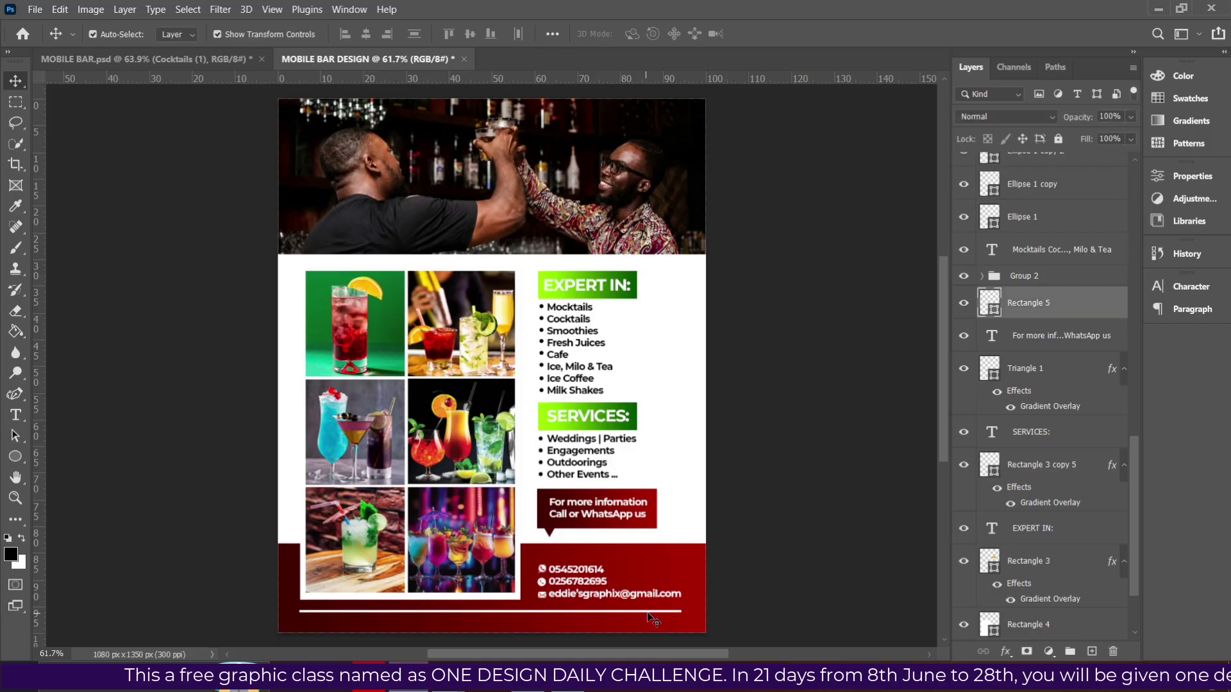
pyautogui.press('Down')
pyautogui.press('Down')
pyautogui.press('Down')
pyautogui.press('Down')
pyautogui.press('Down')
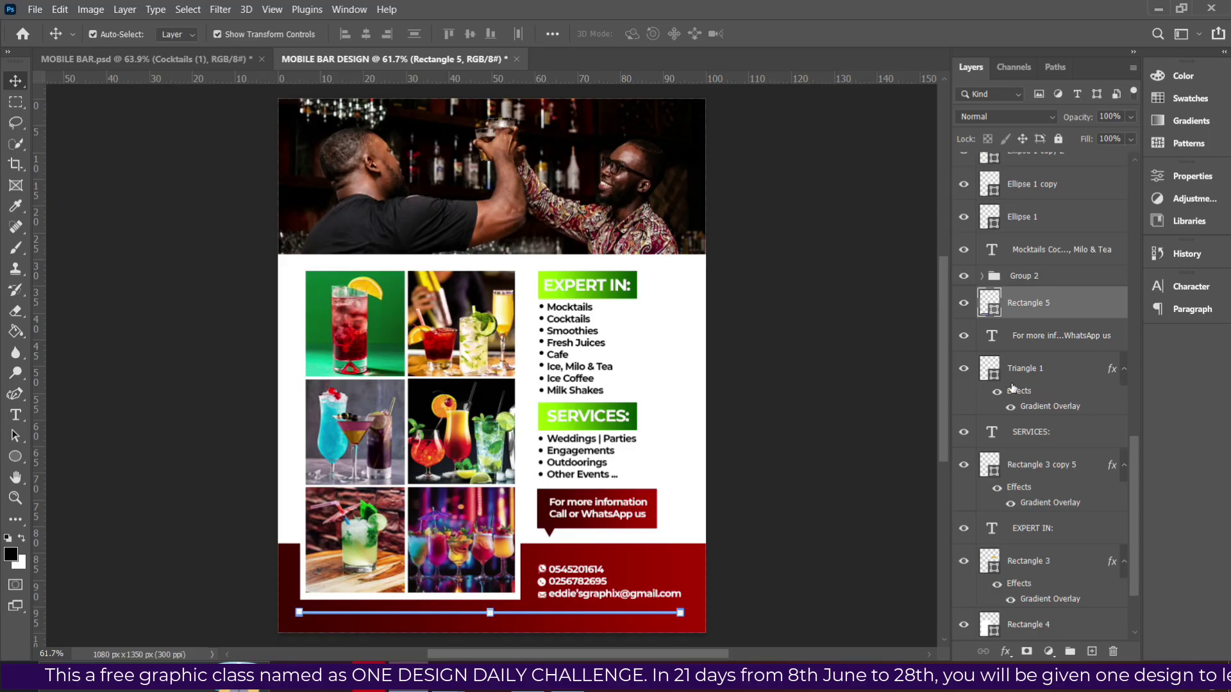
pyautogui.click(1030, 278)
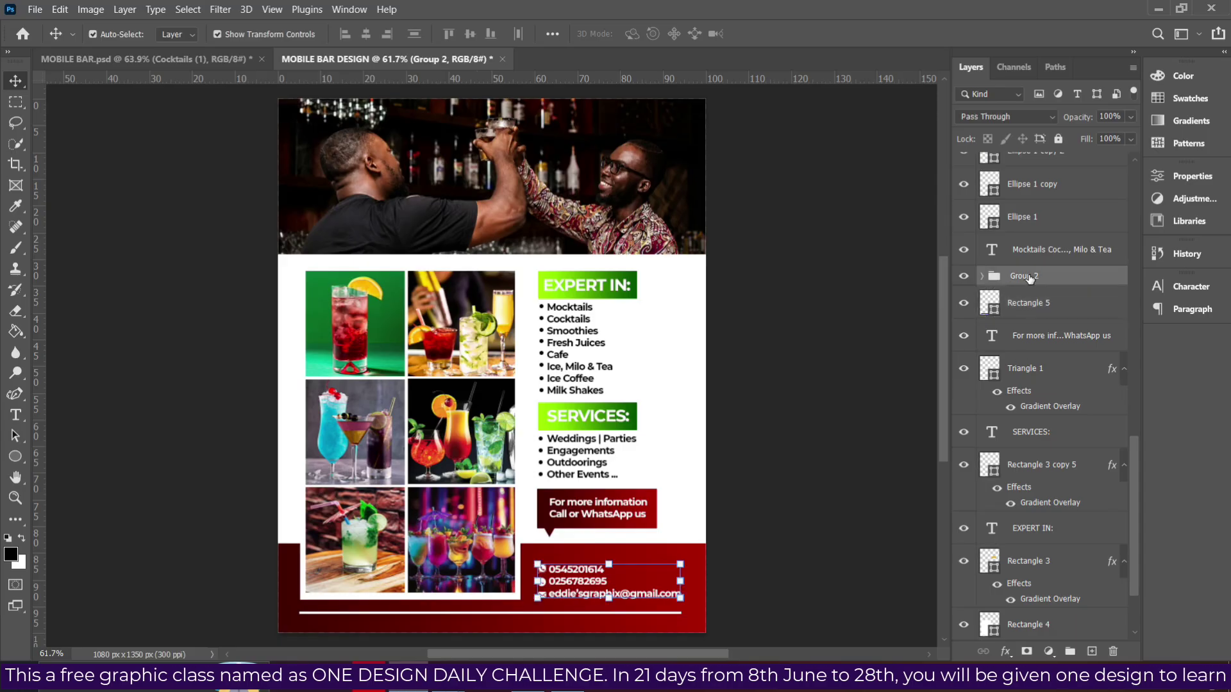
# Collapse Group 1 and add a new empty Layer 1 above it.
pyautogui.scroll(5, 1093, 509)
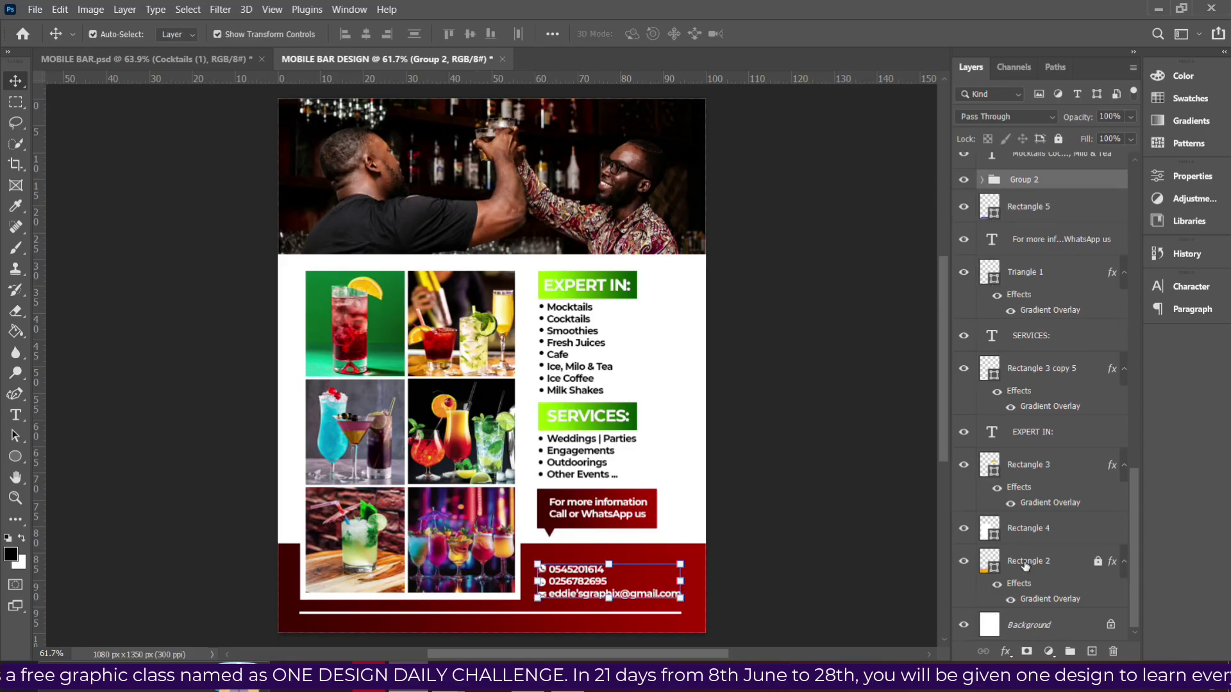
pyautogui.scroll(10, 1002, 379)
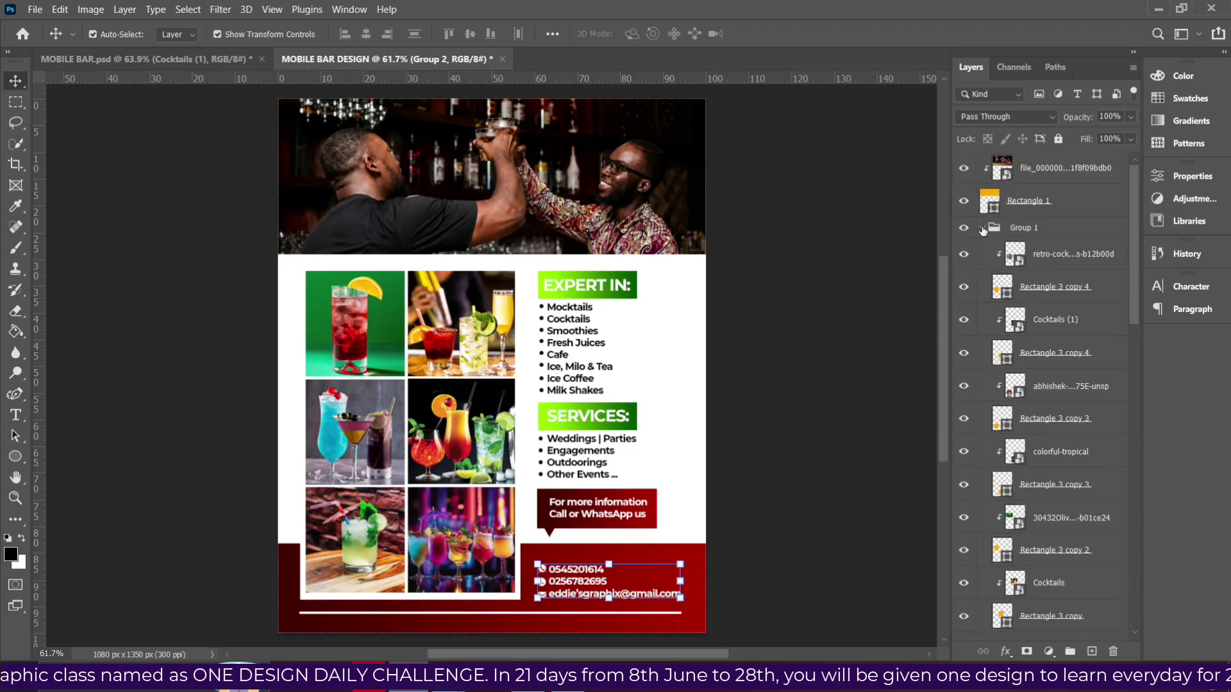
pyautogui.click(981, 228)
pyautogui.click(998, 229)
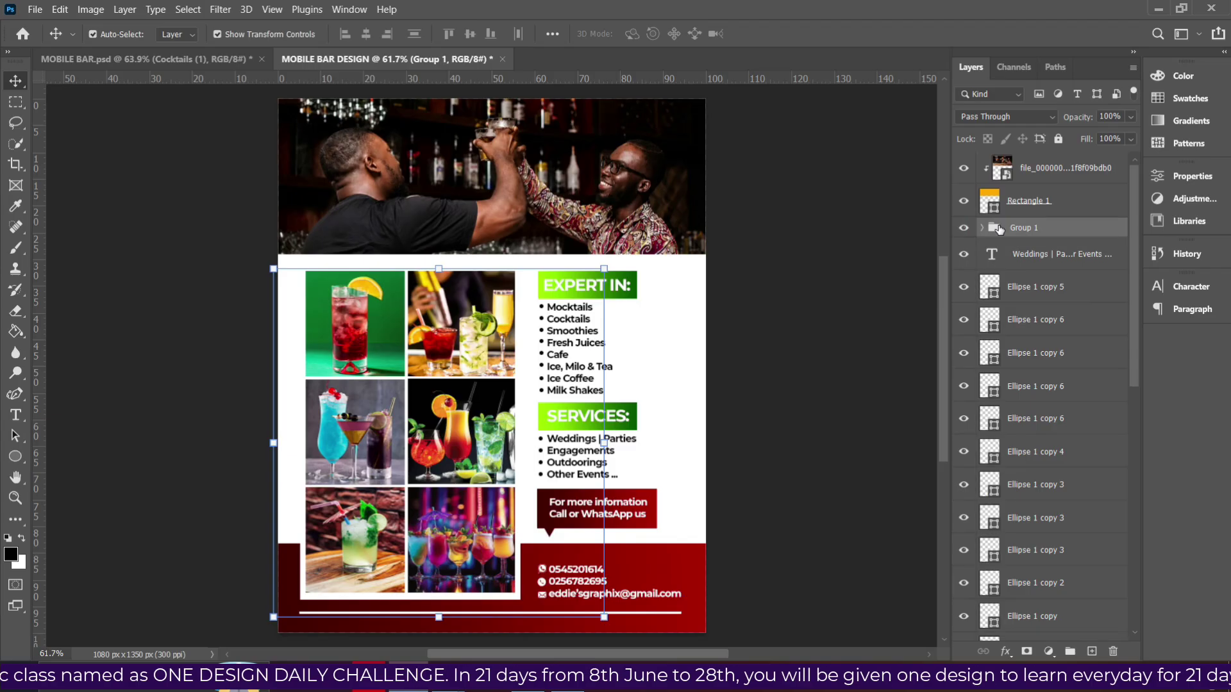
pyautogui.click(964, 228)
pyautogui.click(963, 229)
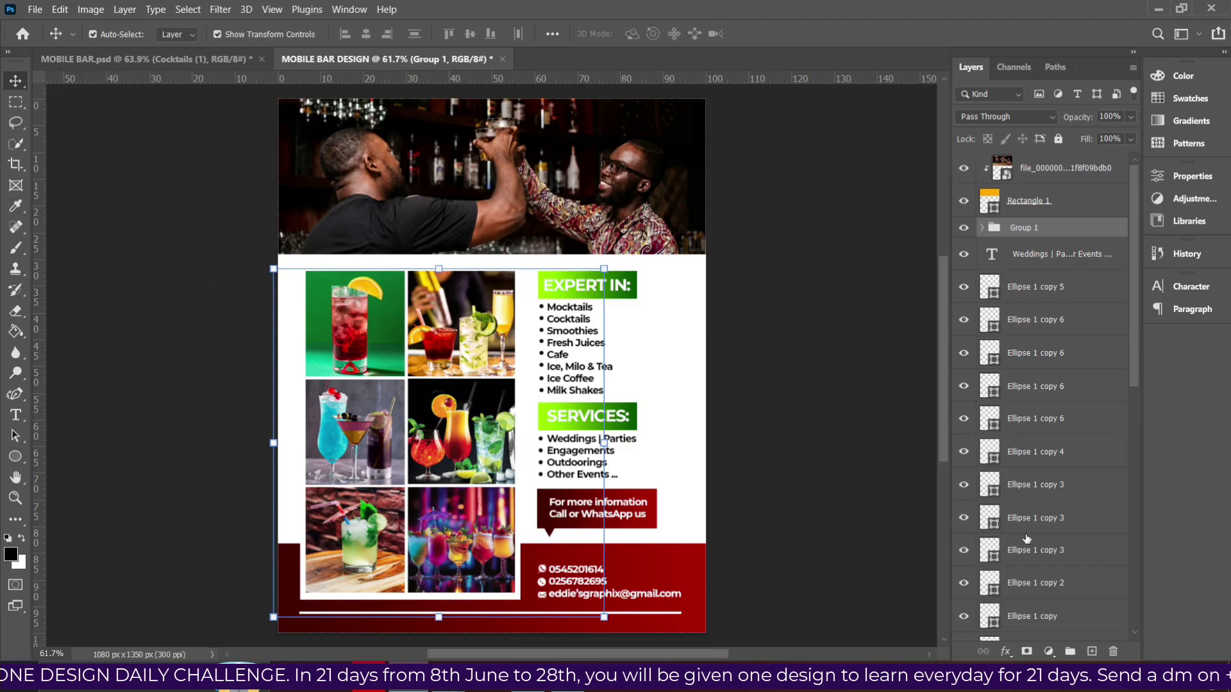
pyautogui.click(1092, 652)
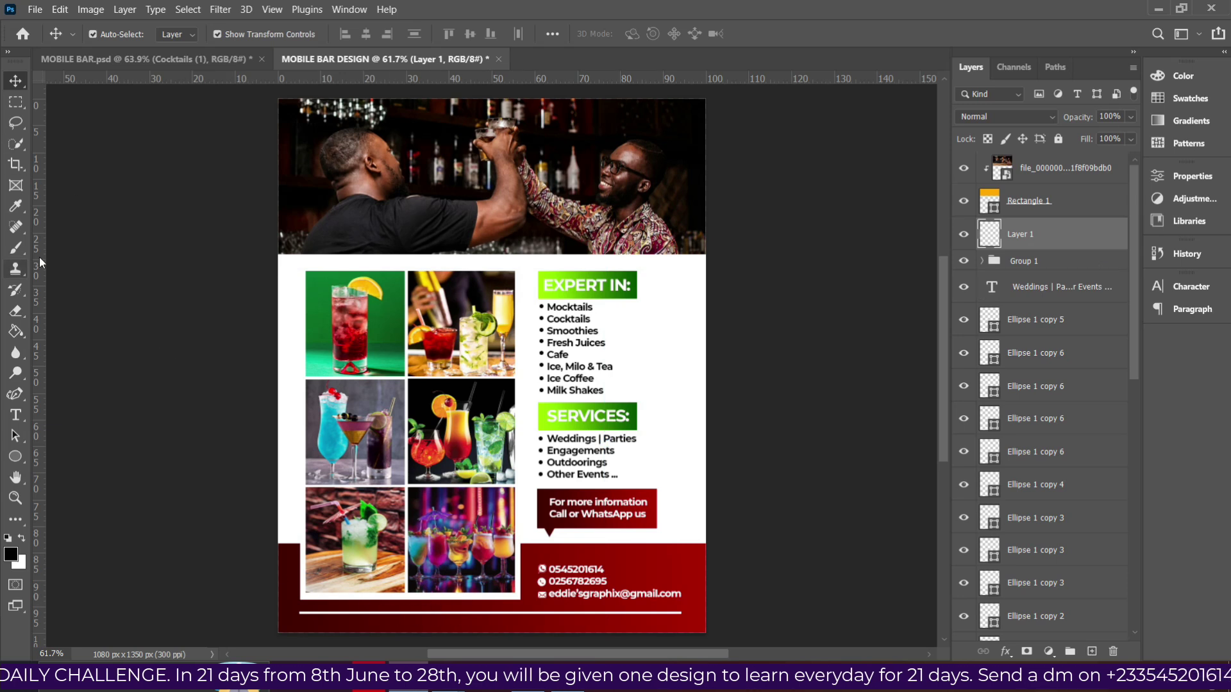
# Pick a Soft Round brush, flatten its tip into an ellipse, and set size 500.
pyautogui.click(16, 249)
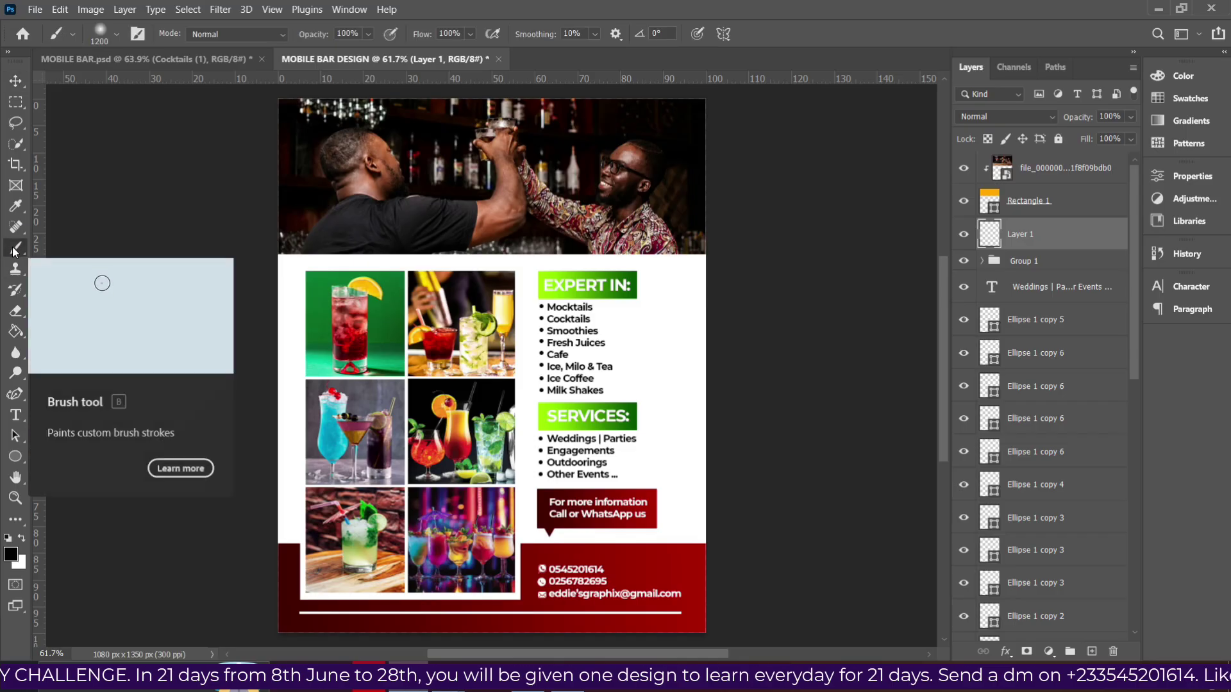
pyautogui.click(100, 35)
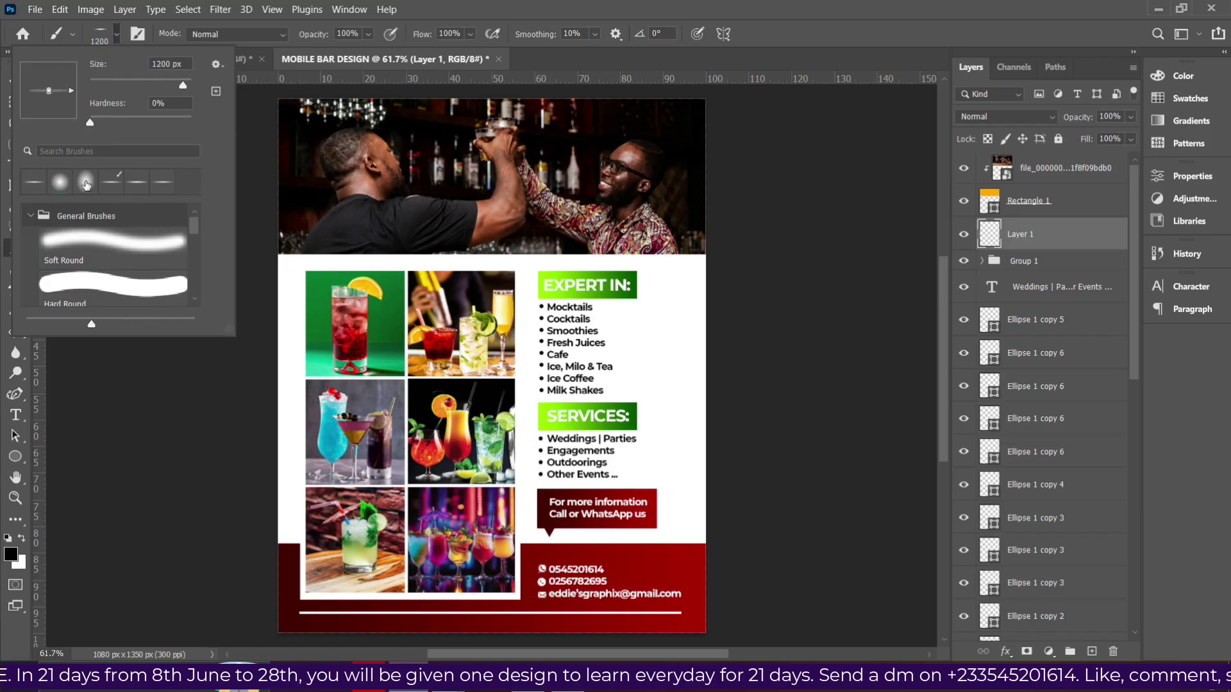
pyautogui.click(86, 185)
pyautogui.click(34, 187)
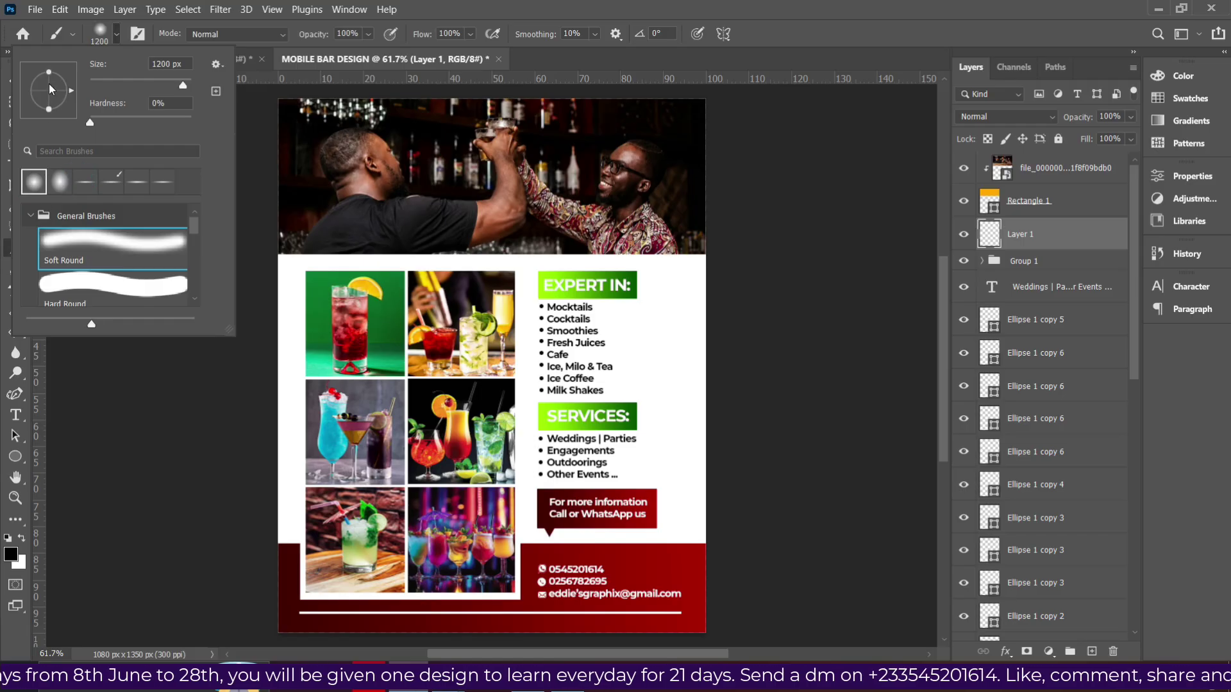
pyautogui.moveTo(50, 75); pyautogui.dragTo(48, 92)
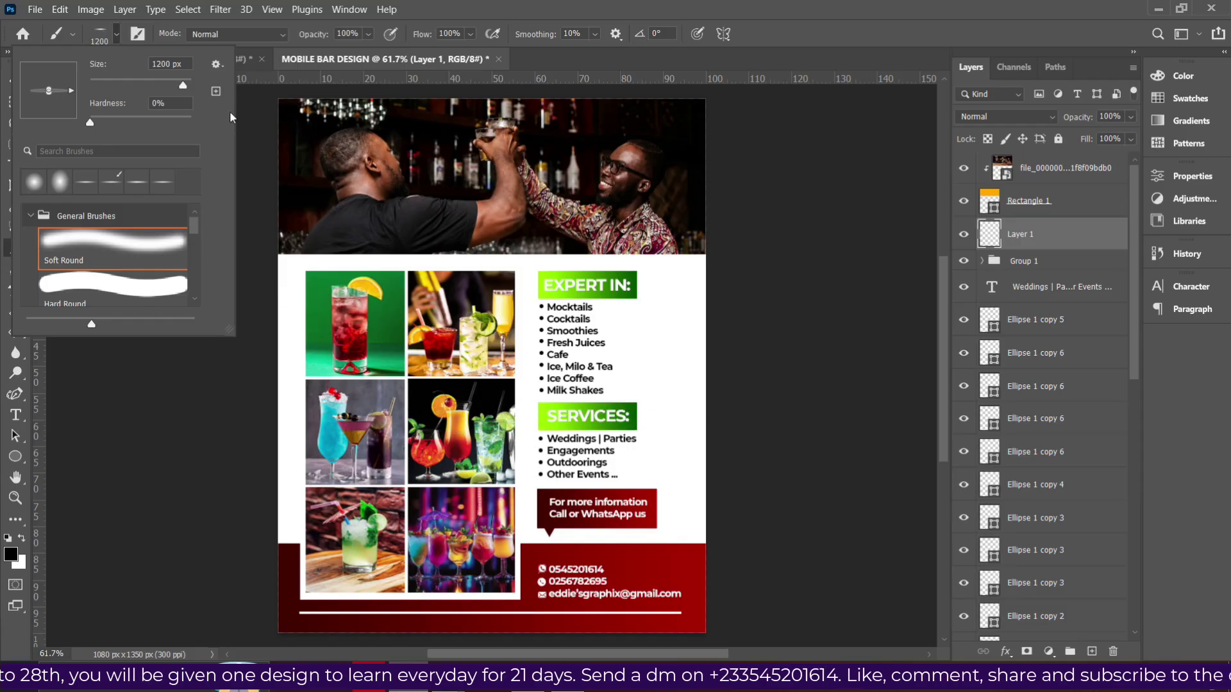
pyautogui.click(109, 35)
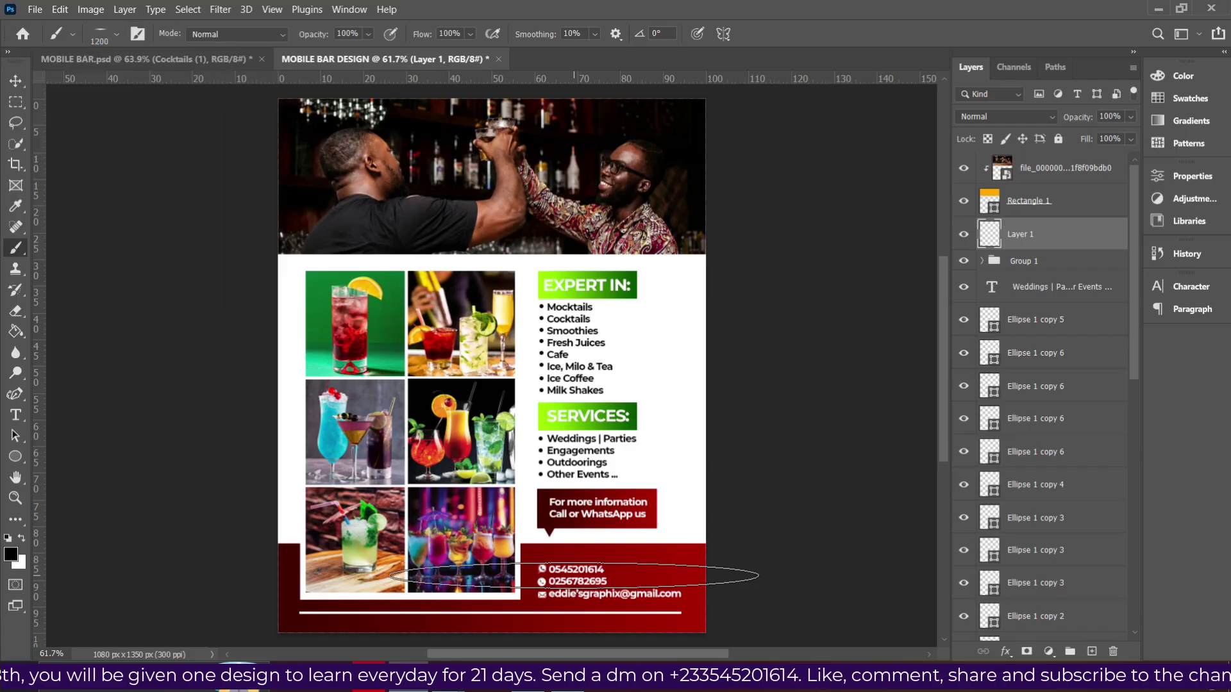
pyautogui.press('[')
pyautogui.press('[')
pyautogui.press('[')
pyautogui.press('[')
pyautogui.press('[')
pyautogui.press('[')
pyautogui.press('[')
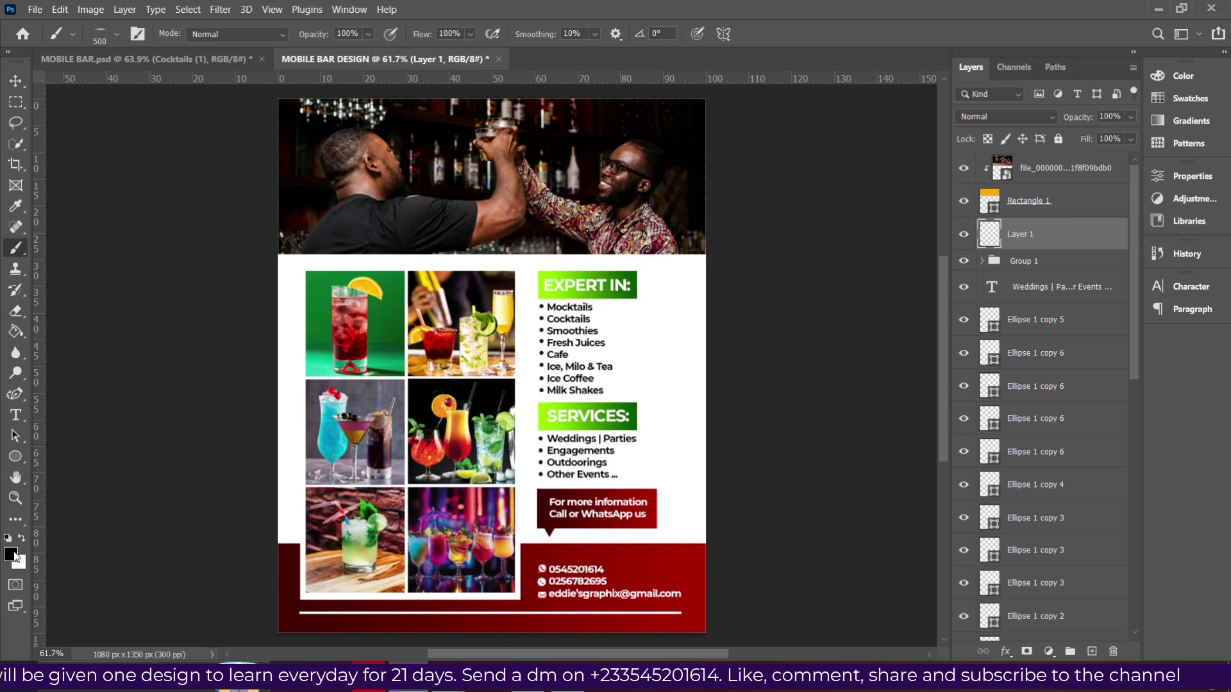
# Confirm the shadow colour and paint a soft 600 px stroke beneath the photo grid.
pyautogui.click(13, 555)
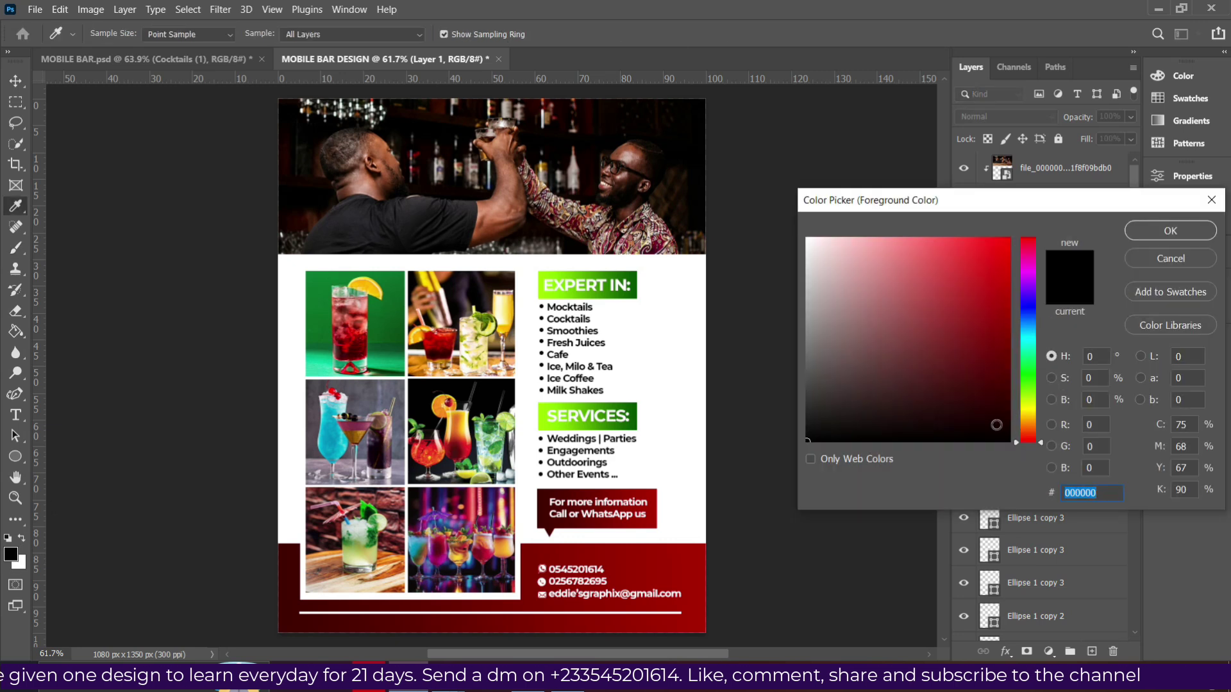
pyautogui.click(1160, 229)
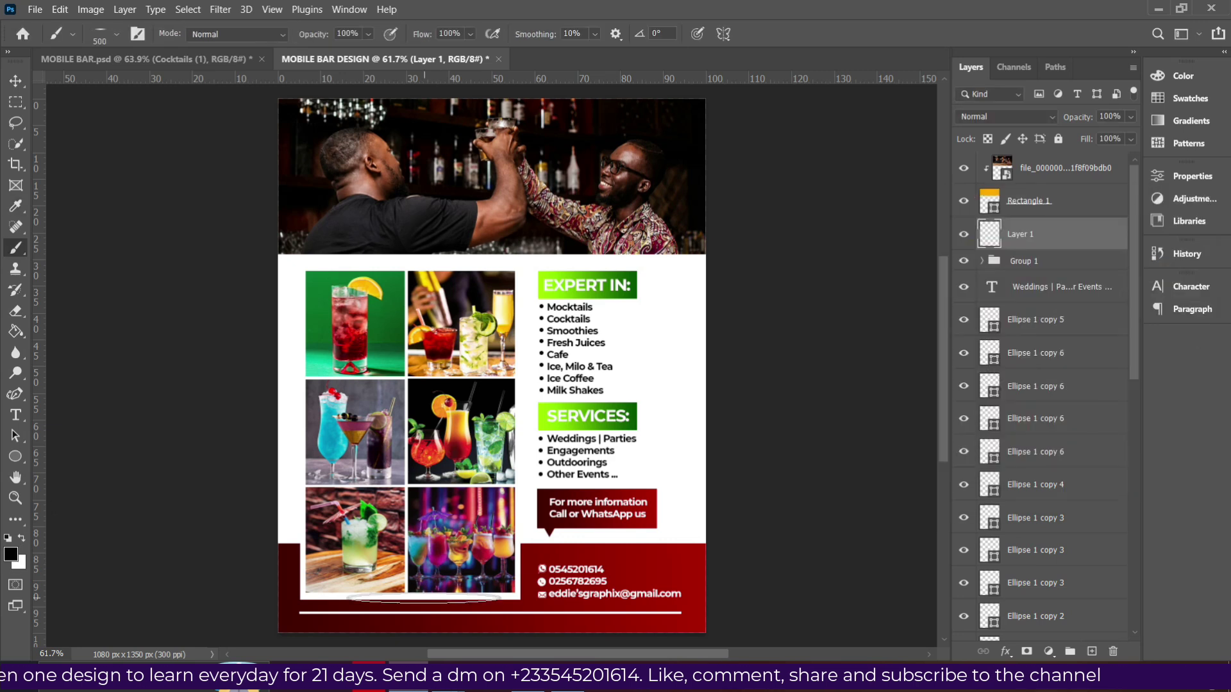
pyautogui.press(']')
pyautogui.press(']')
pyautogui.press(']')
pyautogui.press(']')
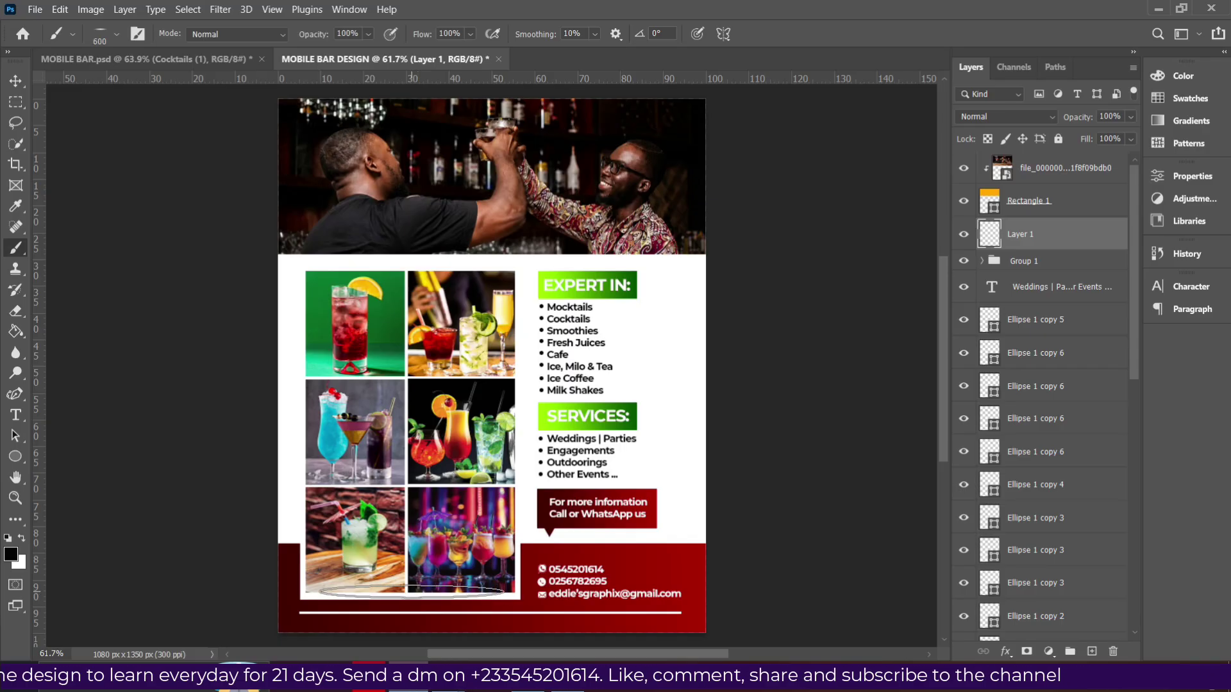
pyautogui.press('[')
pyautogui.press('[')
pyautogui.press('[')
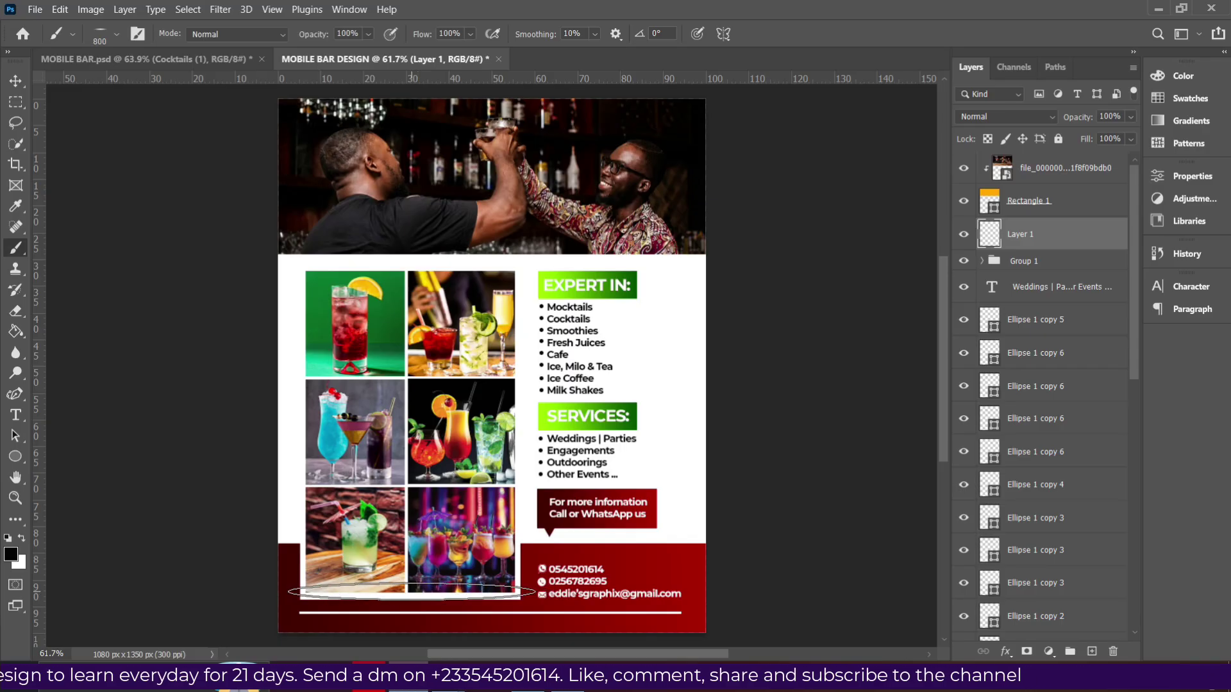
pyautogui.click(407, 596)
pyautogui.moveTo(409, 595); pyautogui.dragTo(413, 598)
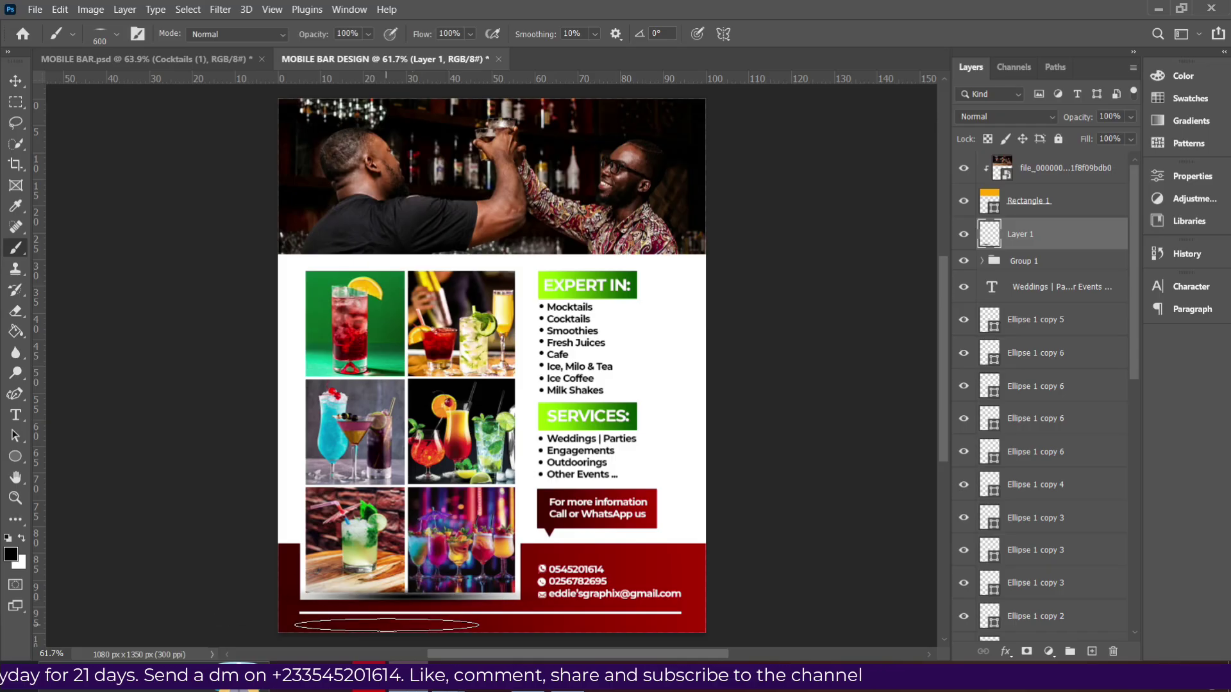
pyautogui.click(16, 79)
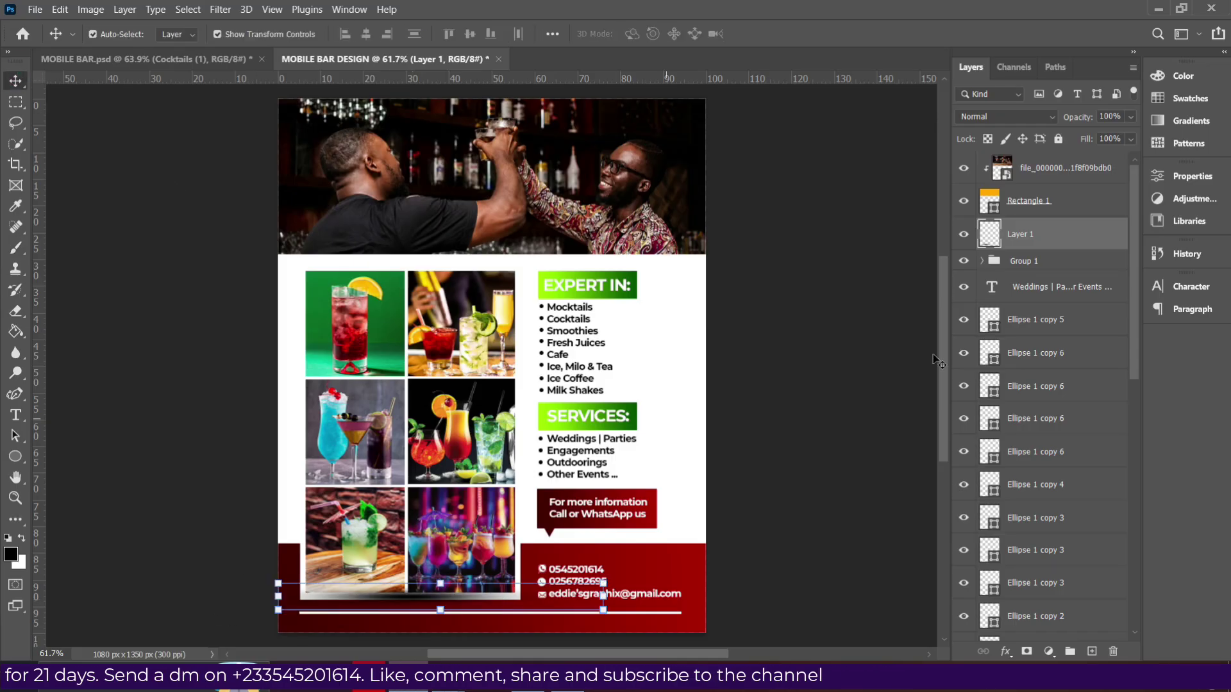
# Move the shadow layer Layer 1 below Group 1.
pyautogui.click(1040, 256)
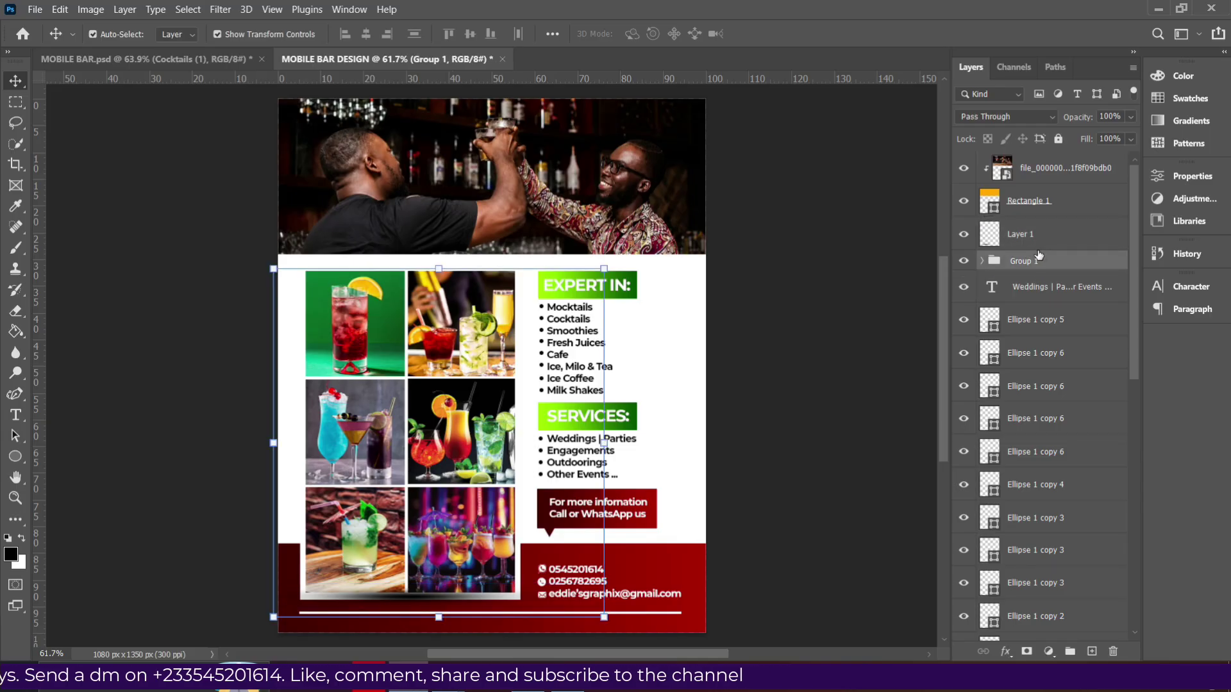
pyautogui.click(1031, 239)
pyautogui.moveTo(1034, 240); pyautogui.dragTo(1041, 279)
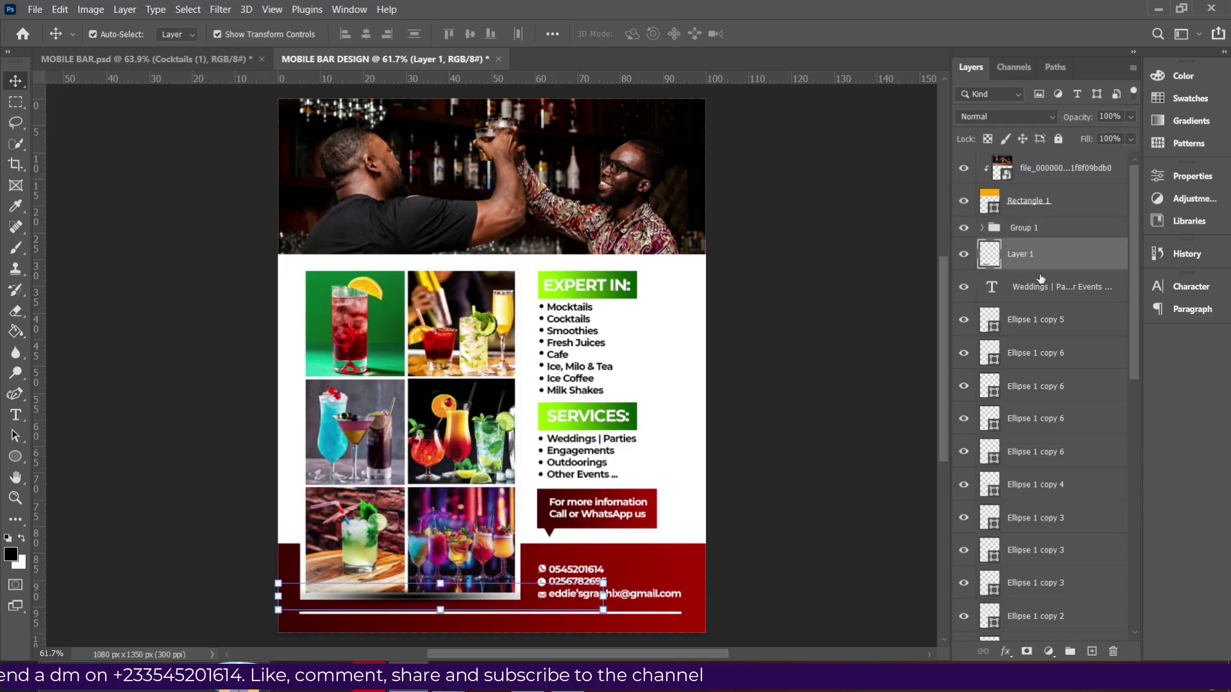
# Move the white frame Rectangle 4 up to sit directly under Group 1.
pyautogui.scroll(-5, 1044, 279)
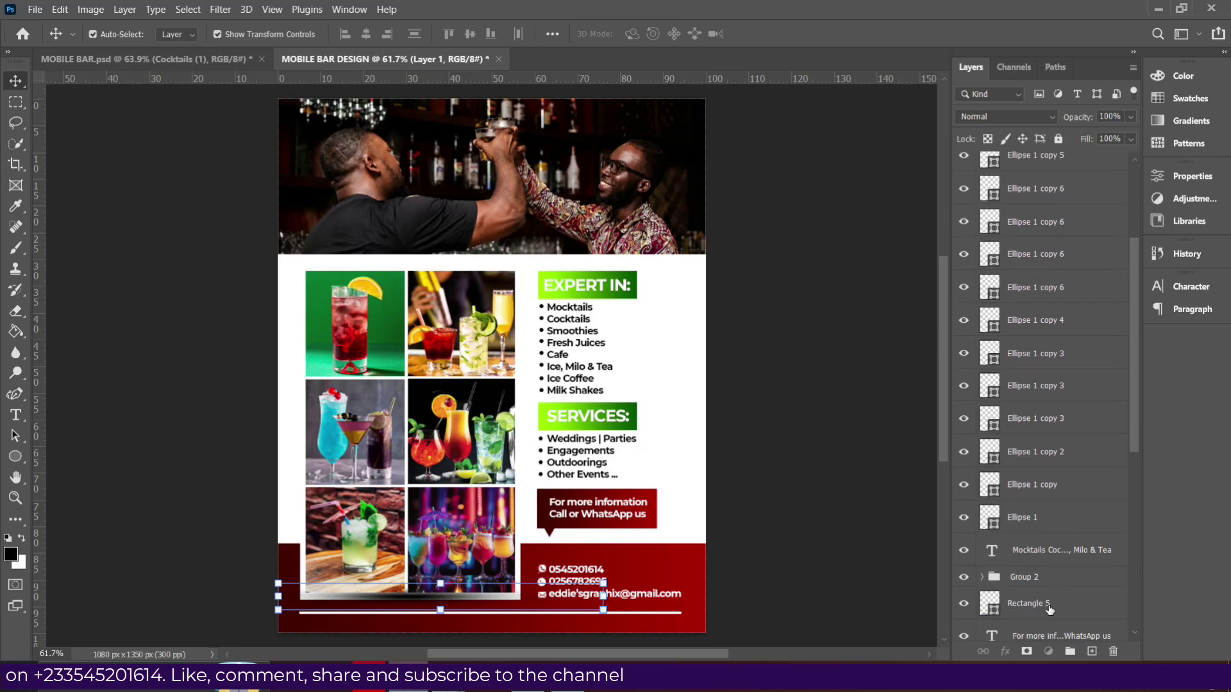
pyautogui.click(1050, 609)
pyautogui.click(431, 600)
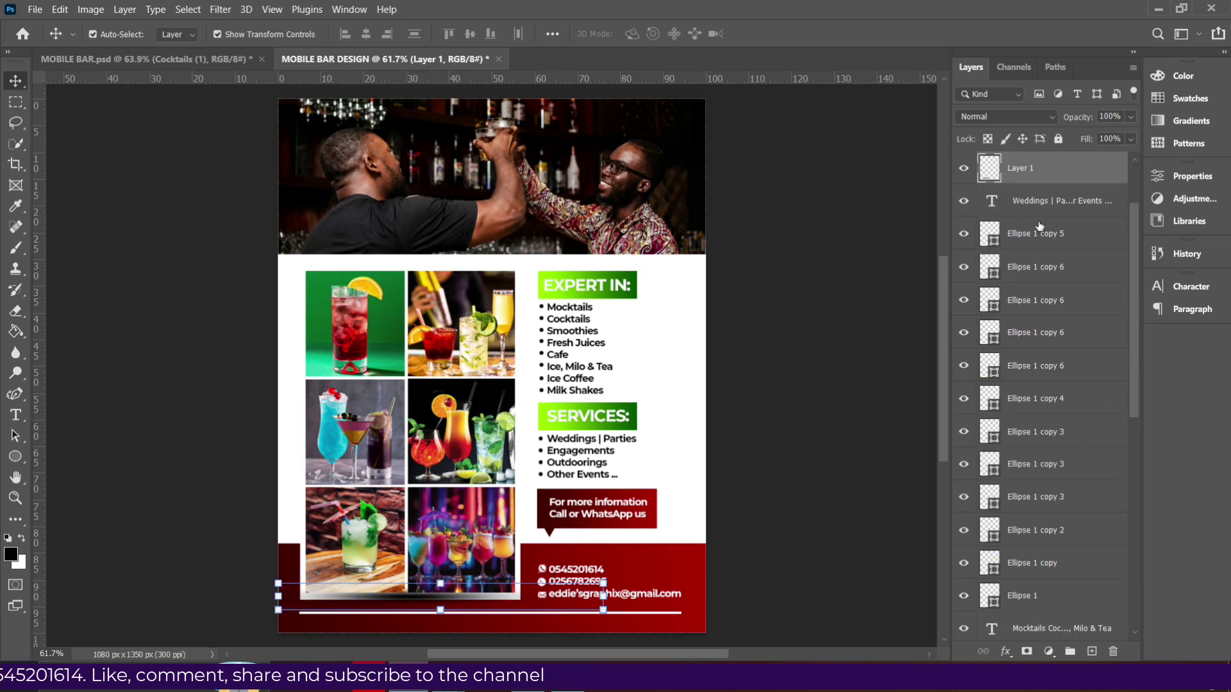
pyautogui.scroll(2, 1040, 226)
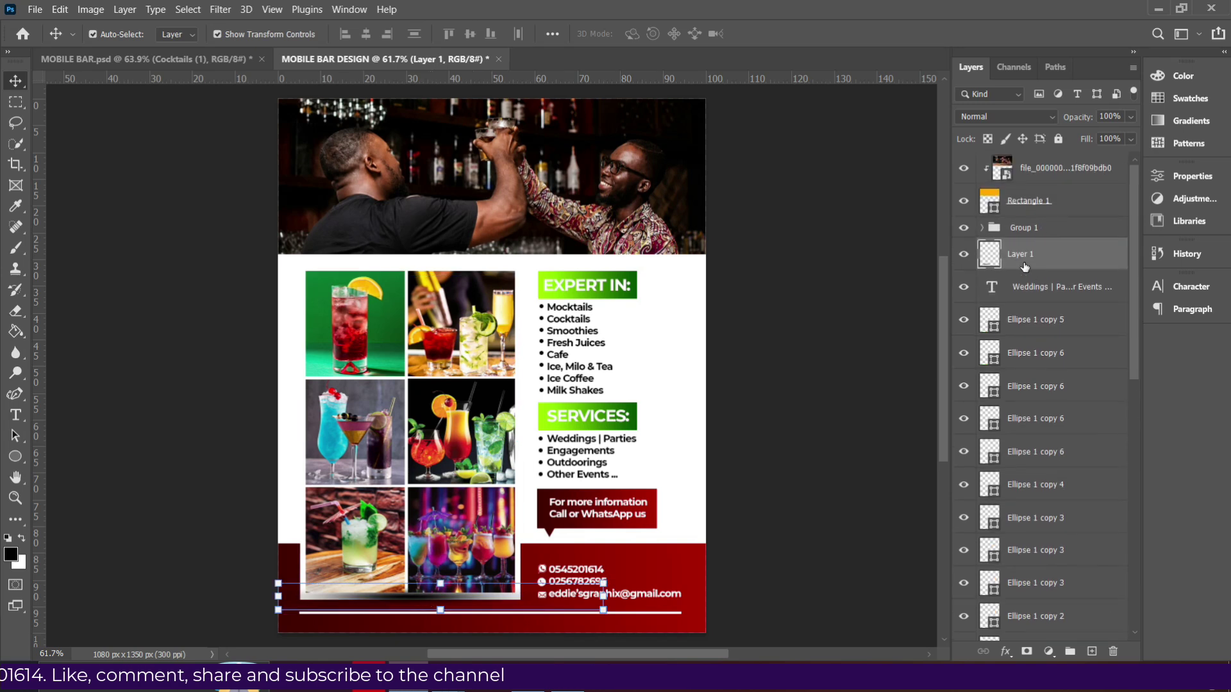
pyautogui.click(1031, 229)
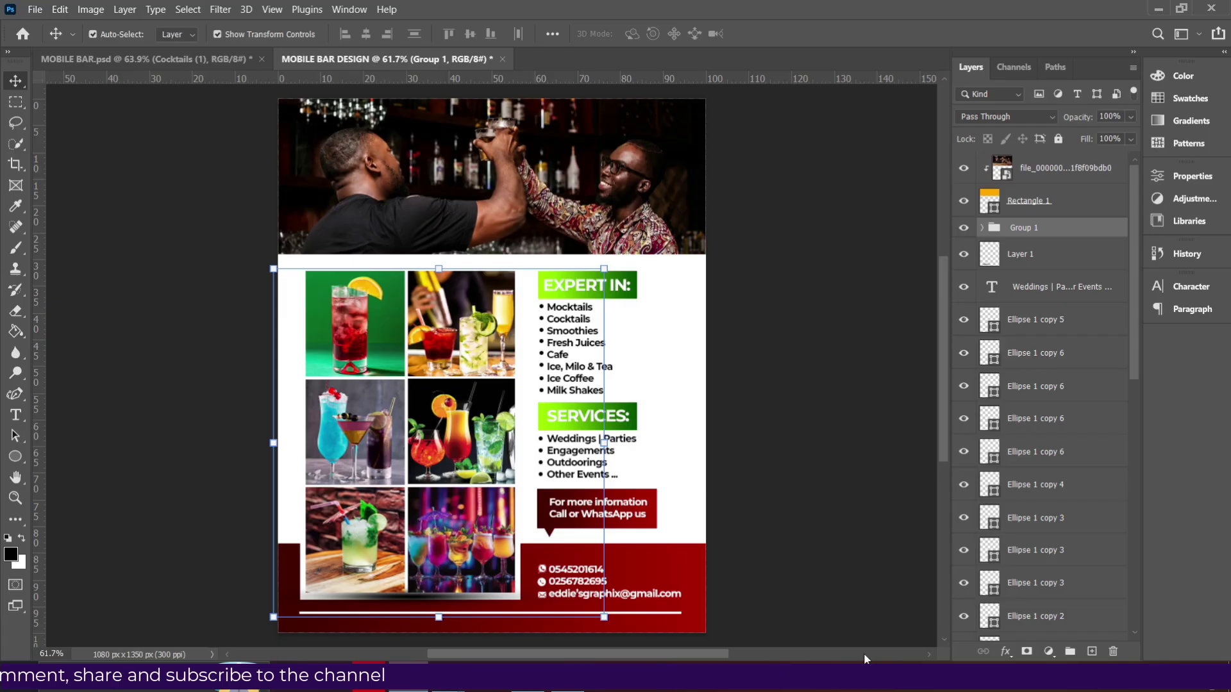
pyautogui.scroll(-5, 1064, 526)
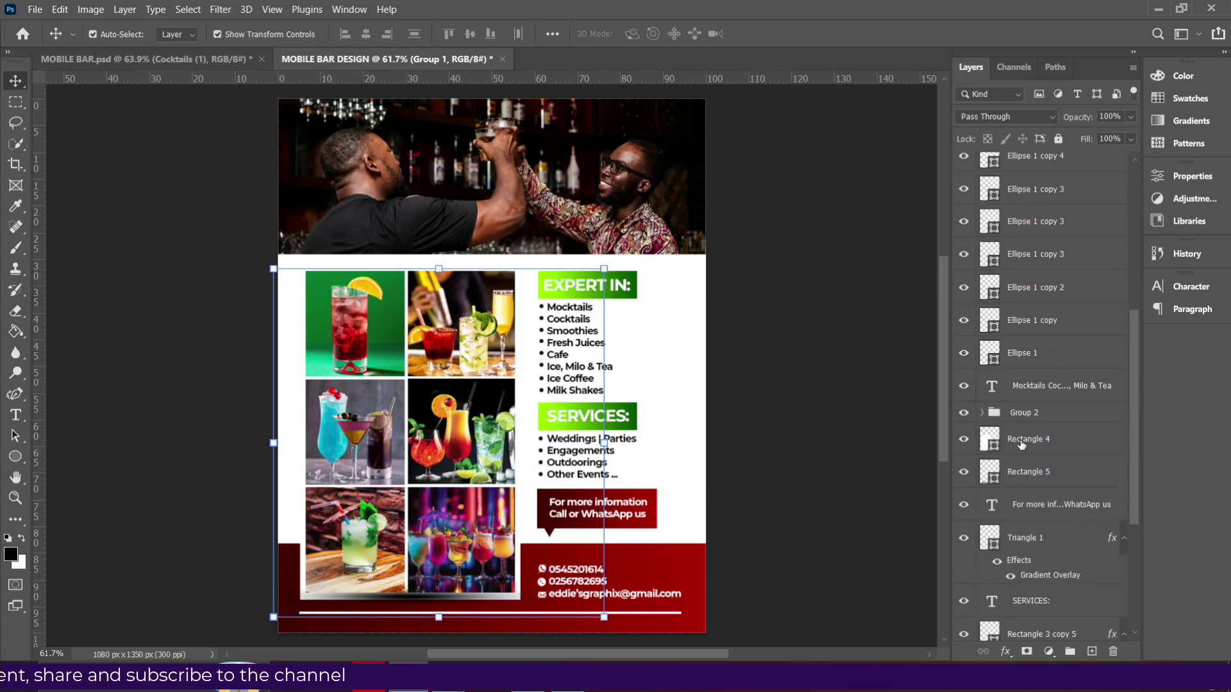
pyautogui.click(1022, 442)
pyautogui.moveTo(1033, 434); pyautogui.dragTo(1025, 182)
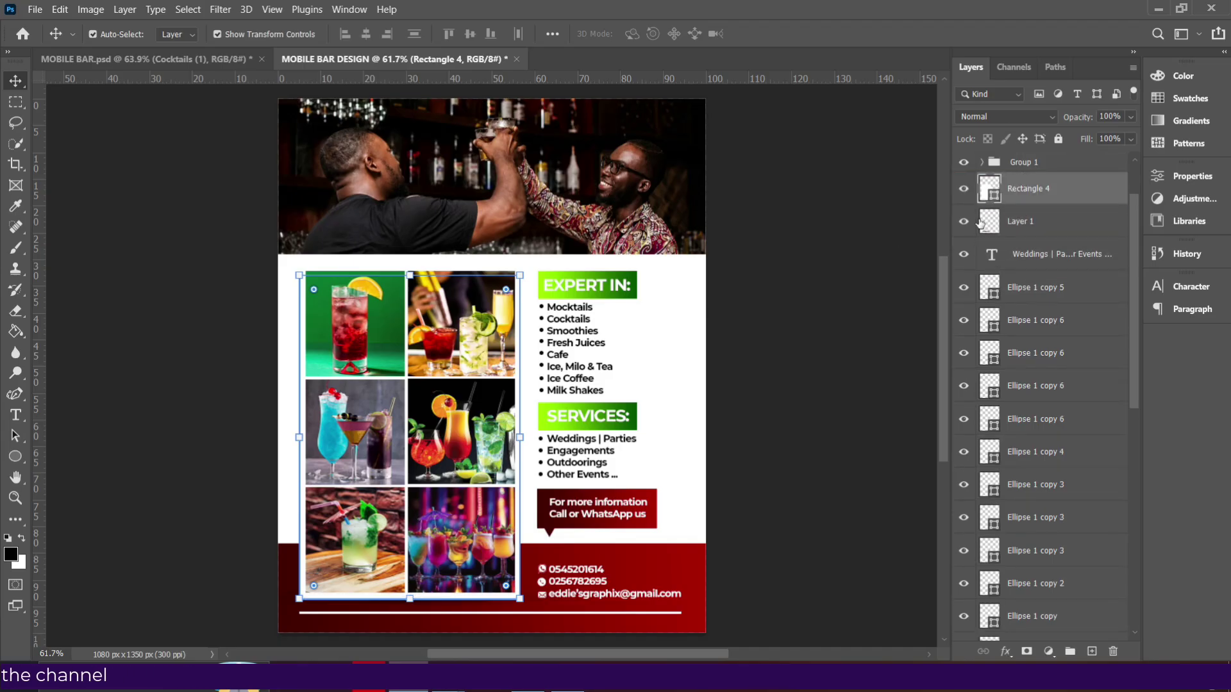
# Nudge the shadow layer, Layer 1, two pixels down beneath the photo grid.
pyautogui.click(1028, 220)
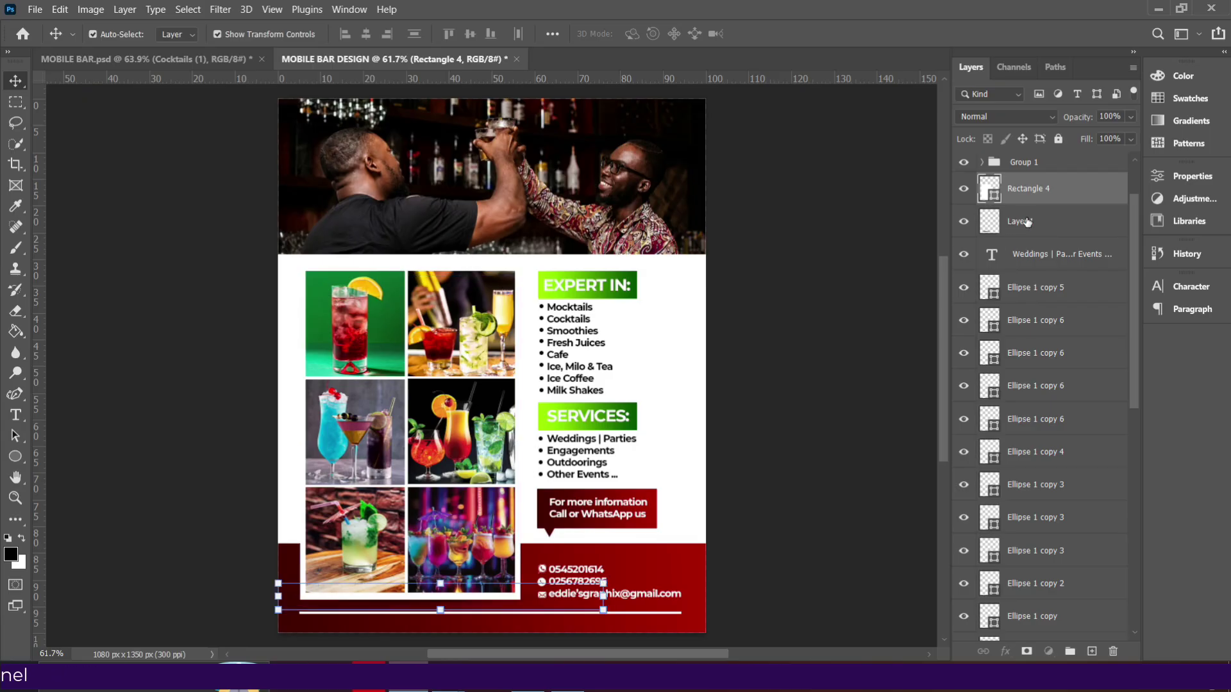
pyautogui.press('Down')
pyautogui.press('Down')
pyautogui.press('Down')
pyautogui.press('Down')
pyautogui.press('Down')
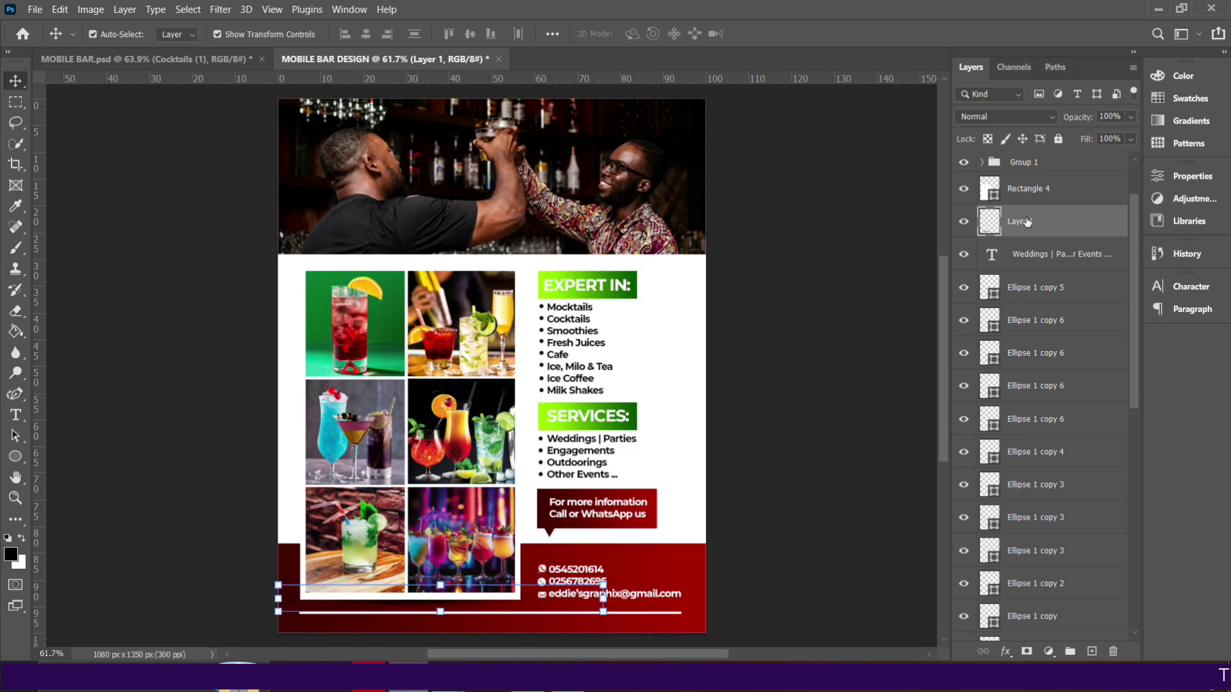
pyautogui.press('Down')
pyautogui.press('Down')
pyautogui.press('Down')
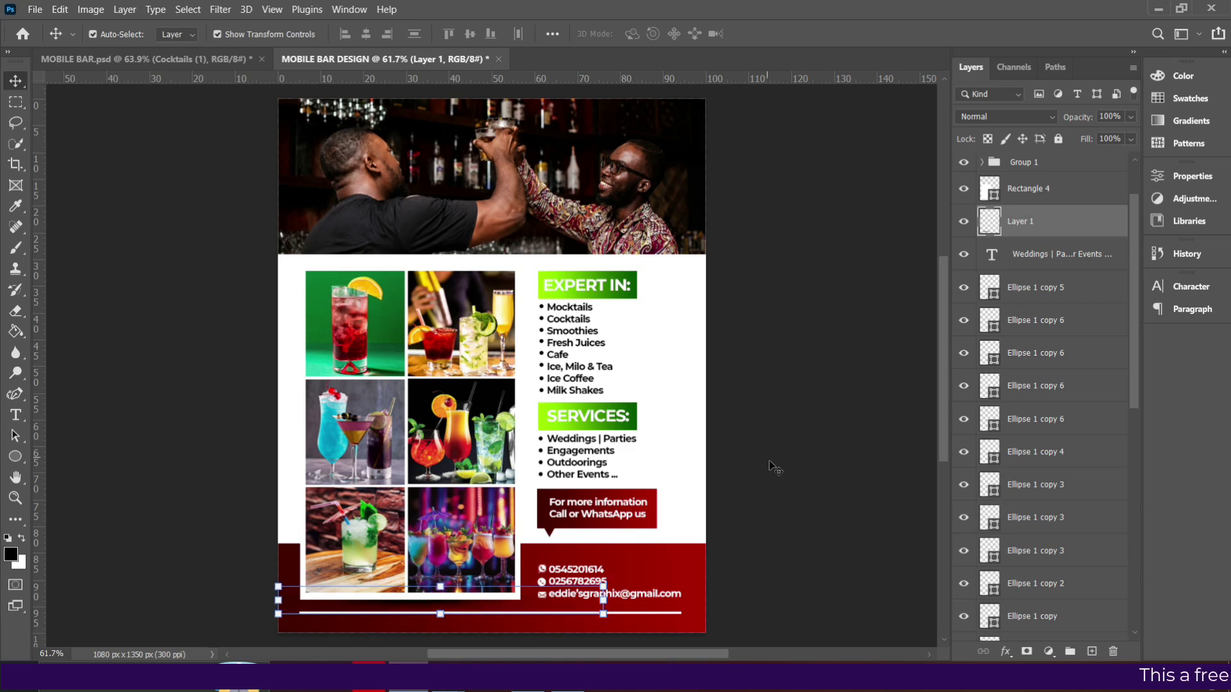
# Select Layer 1, Rectangle 4, Group 1, Group 2 and Rectangle 5 together.
pyautogui.click(803, 466)
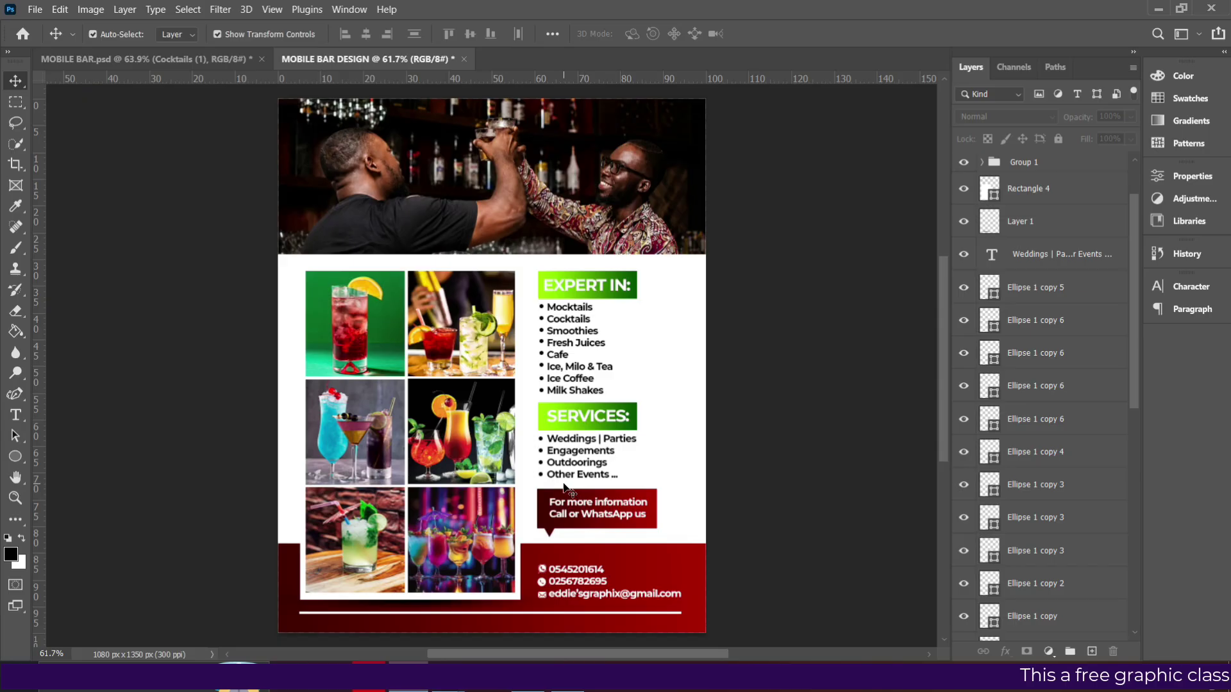
pyautogui.click(1012, 229)
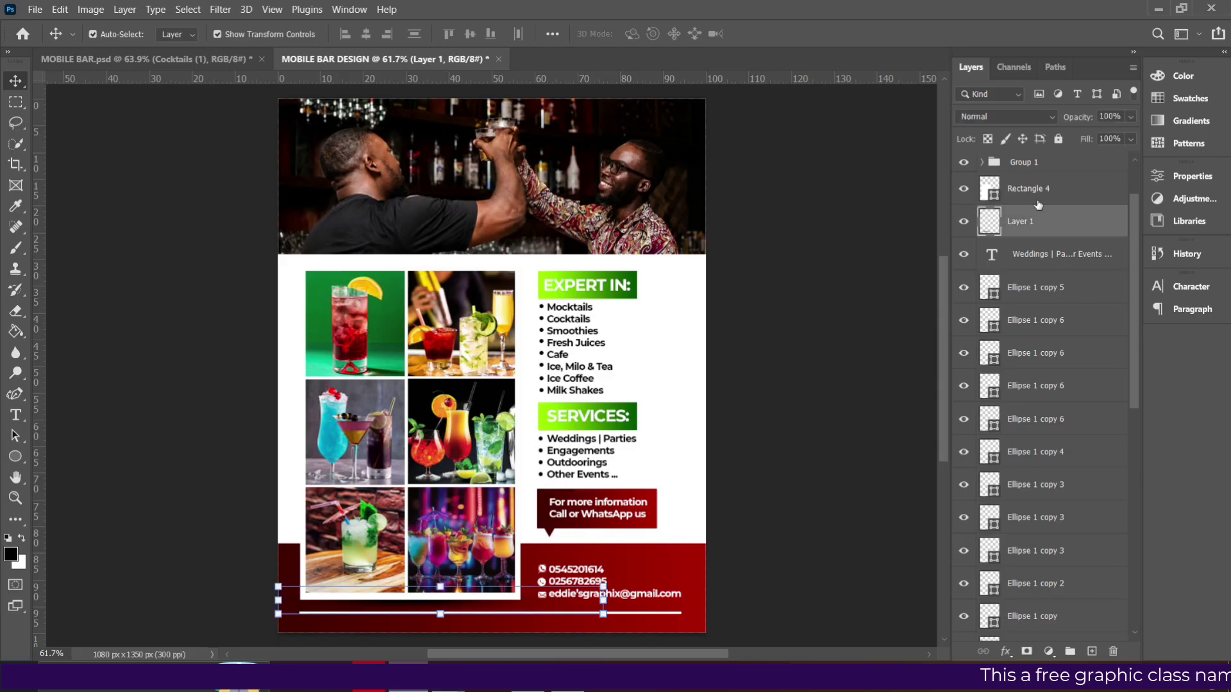
pyautogui.keyDown('shift'); pyautogui.click(1039, 192); pyautogui.keyUp('shift')
pyautogui.keyDown('shift'); pyautogui.click(1038, 165); pyautogui.keyUp('shift')
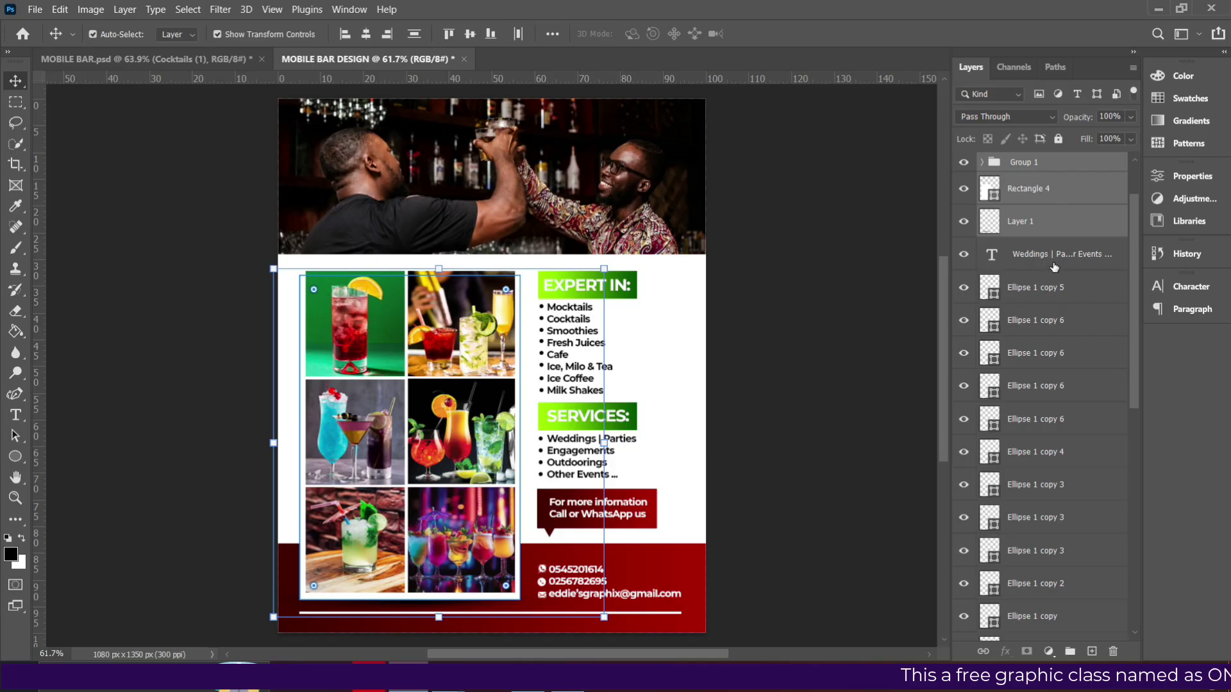
pyautogui.scroll(-10, 1026, 326)
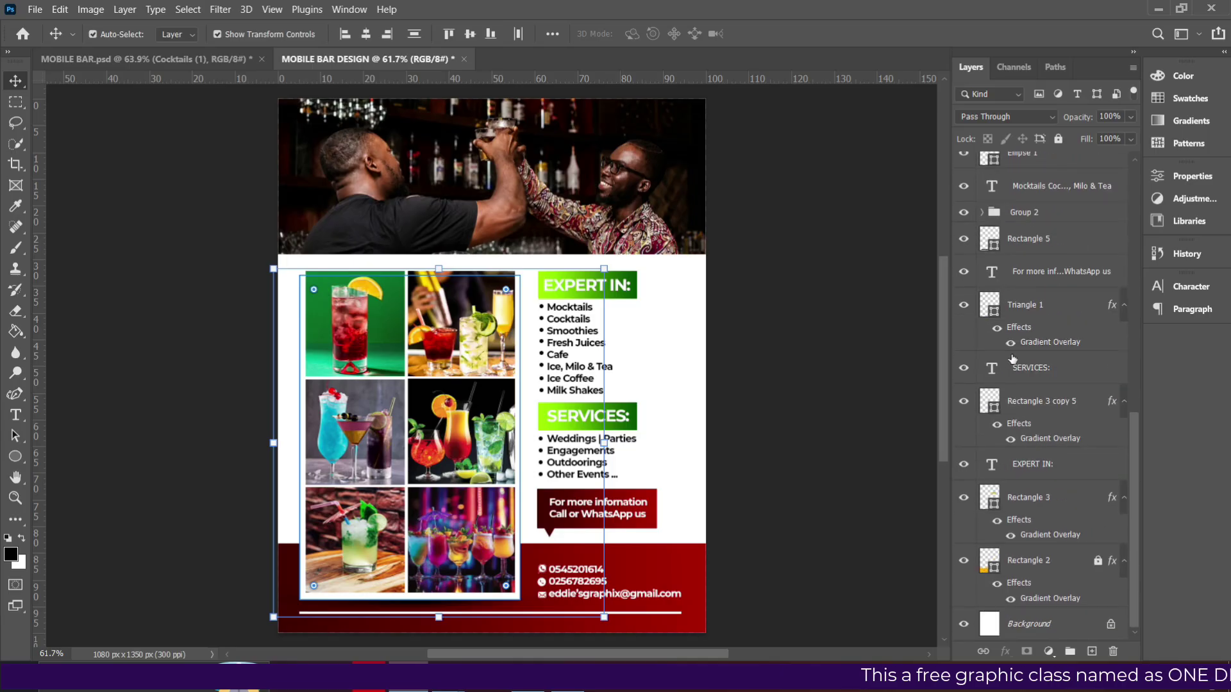
pyautogui.keyDown('ctrl'); pyautogui.click(1025, 213); pyautogui.keyUp('ctrl')
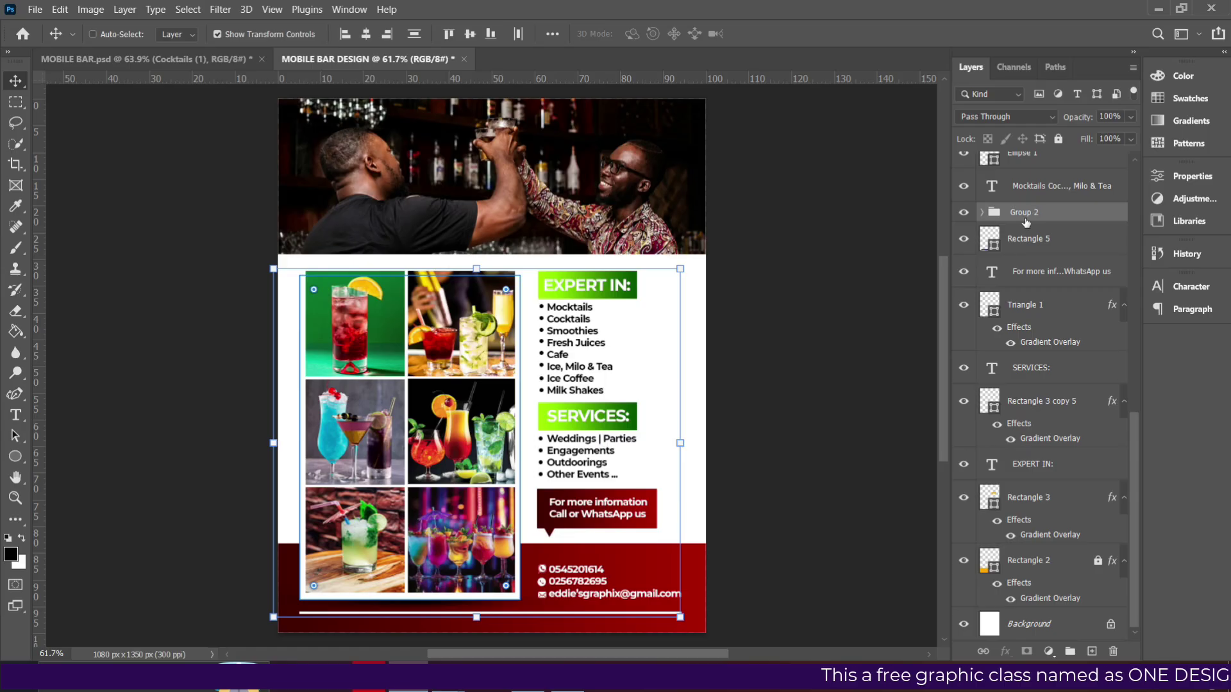
pyautogui.keyDown('ctrl'); pyautogui.click(1023, 239); pyautogui.keyUp('ctrl')
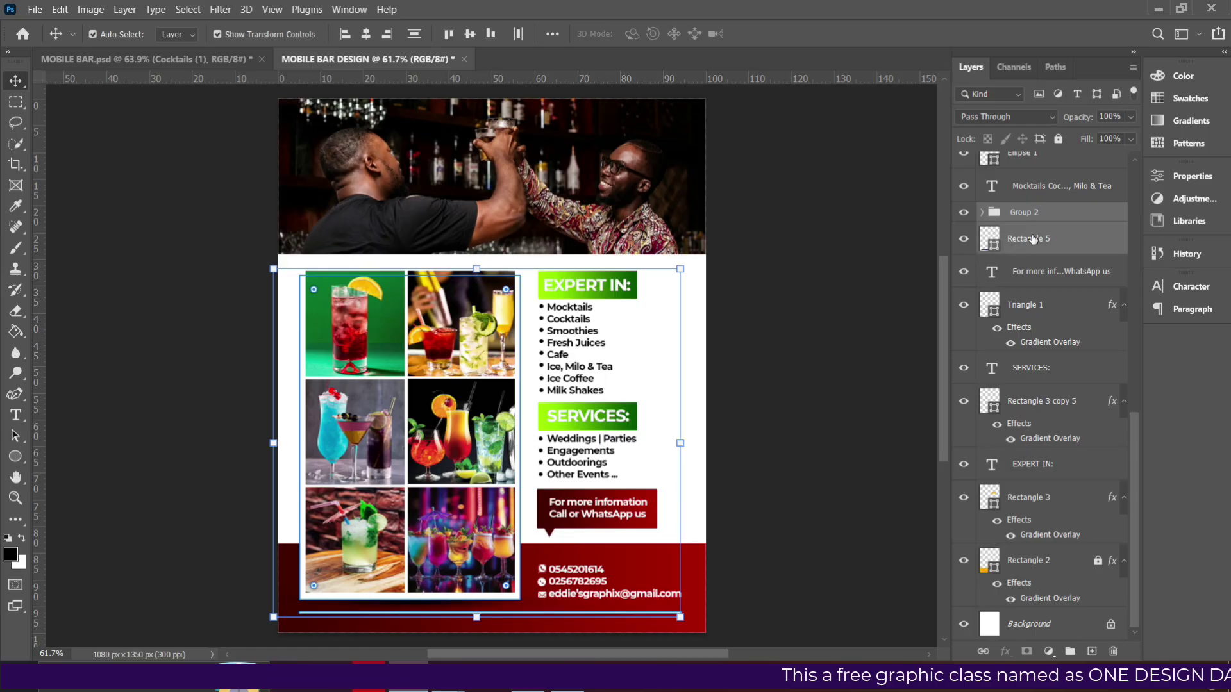
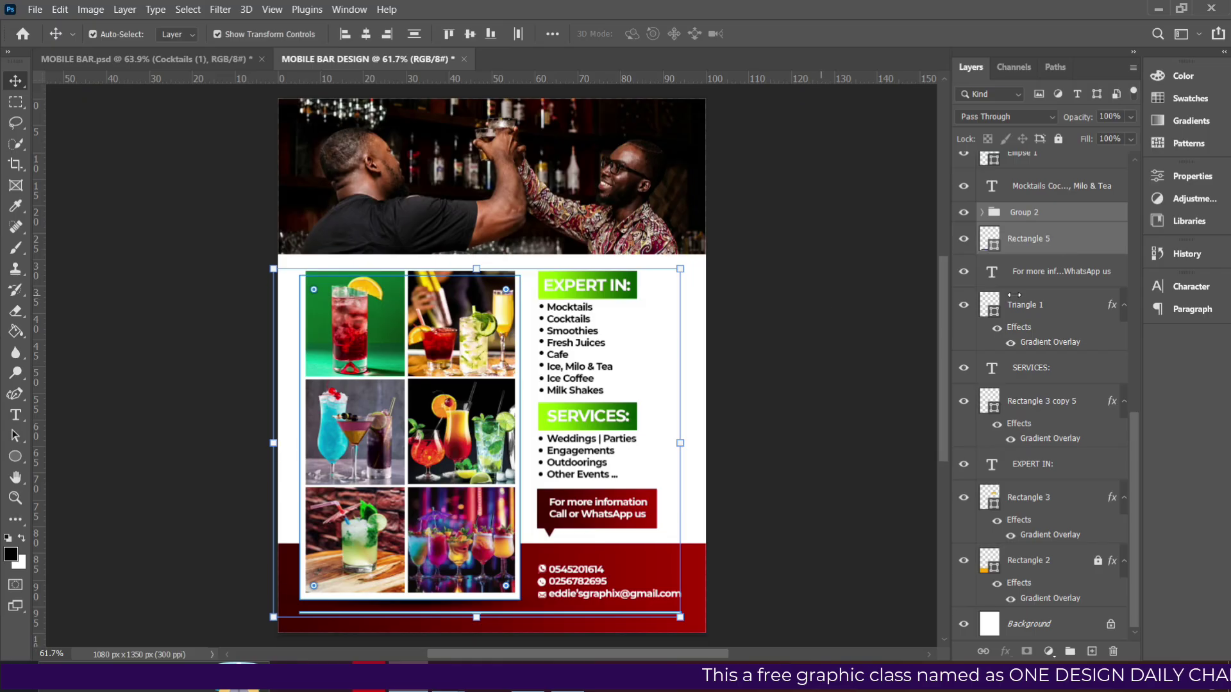
# Add the WhatsApp info, Triangle 1, SERVICES:, EXPERT IN: and Rectangle 3 layers to the selection.
pyautogui.keyDown('ctrl'); pyautogui.click(1049, 275); pyautogui.keyUp('ctrl')
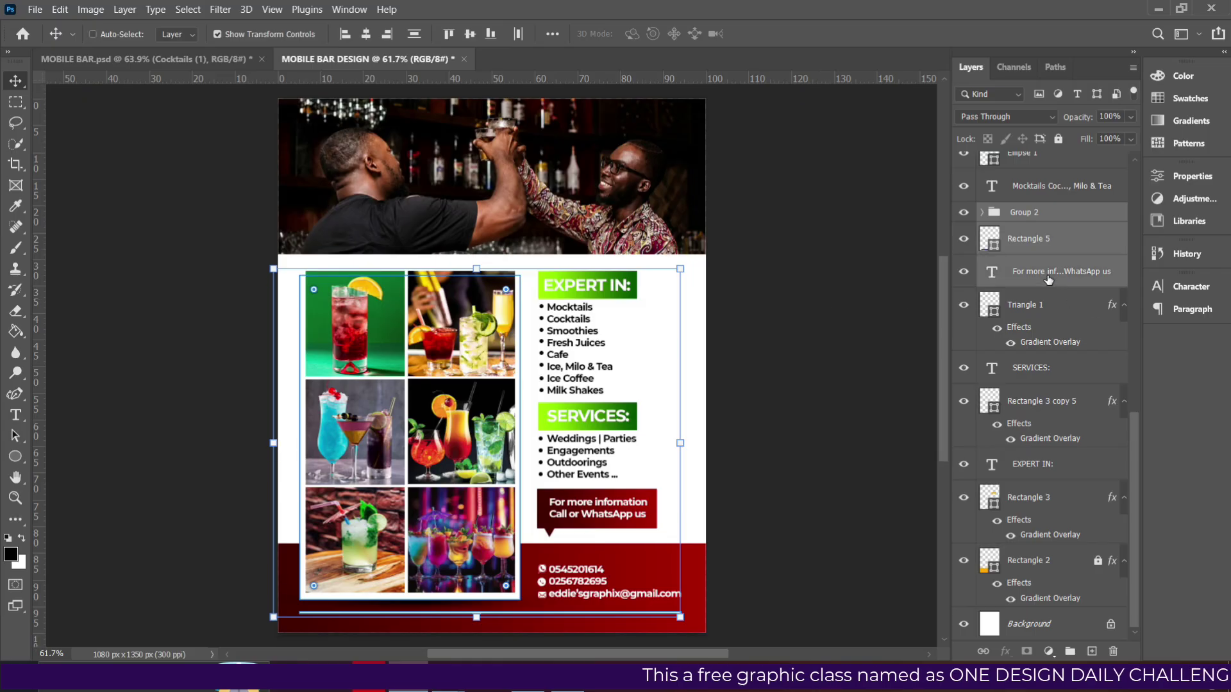
pyautogui.keyDown('ctrl'); pyautogui.click(1035, 308); pyautogui.keyUp('ctrl')
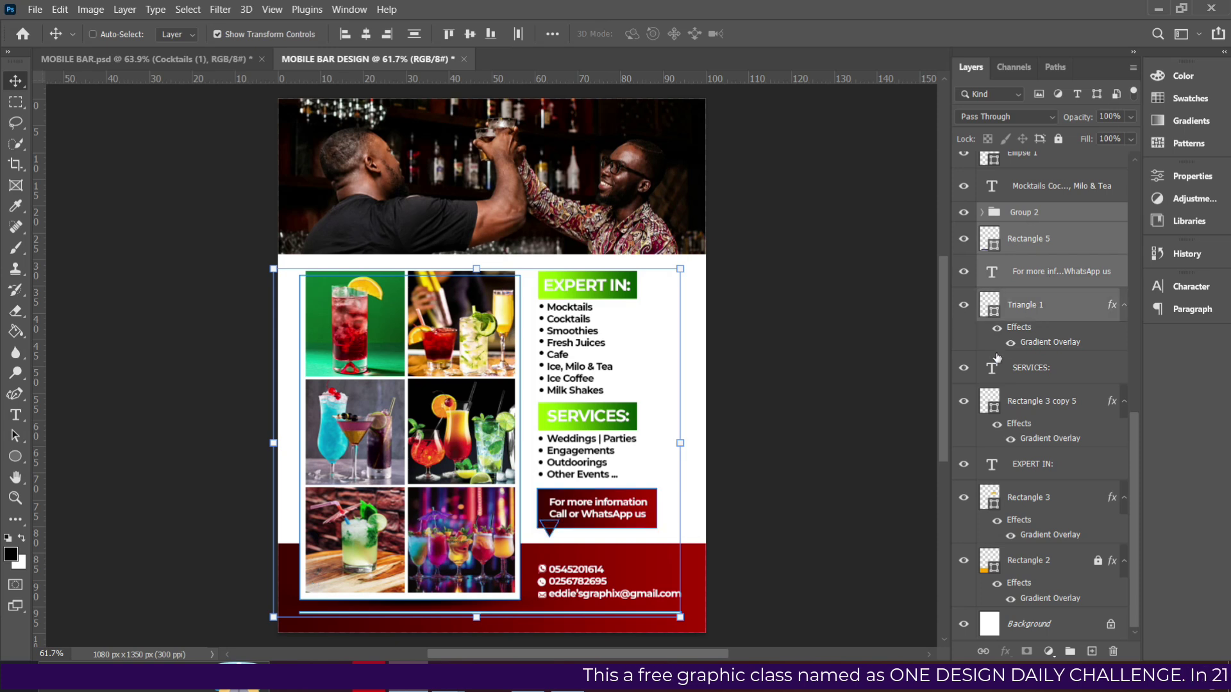
pyautogui.keyDown('ctrl'); pyautogui.click(1018, 369); pyautogui.keyUp('ctrl')
pyautogui.keyDown('ctrl'); pyautogui.click(1024, 409); pyautogui.keyUp('ctrl')
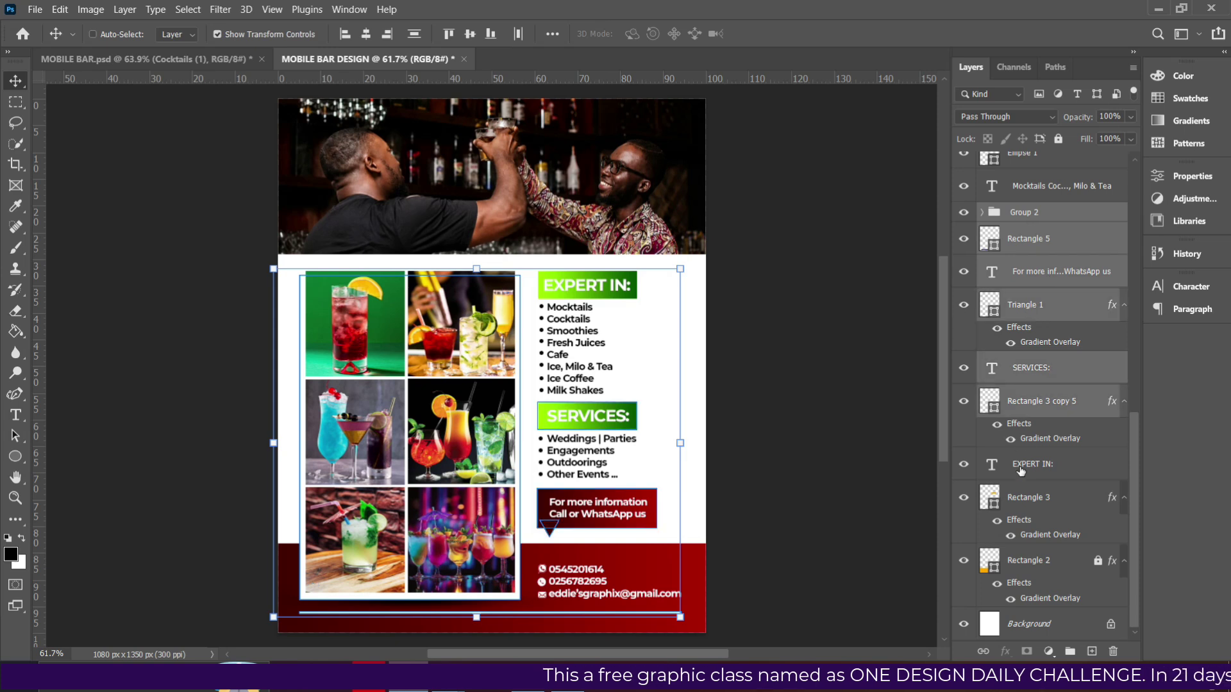
pyautogui.keyDown('ctrl'); pyautogui.click(1023, 466); pyautogui.keyUp('ctrl')
pyautogui.keyDown('ctrl'); pyautogui.click(1027, 501); pyautogui.keyUp('ctrl')
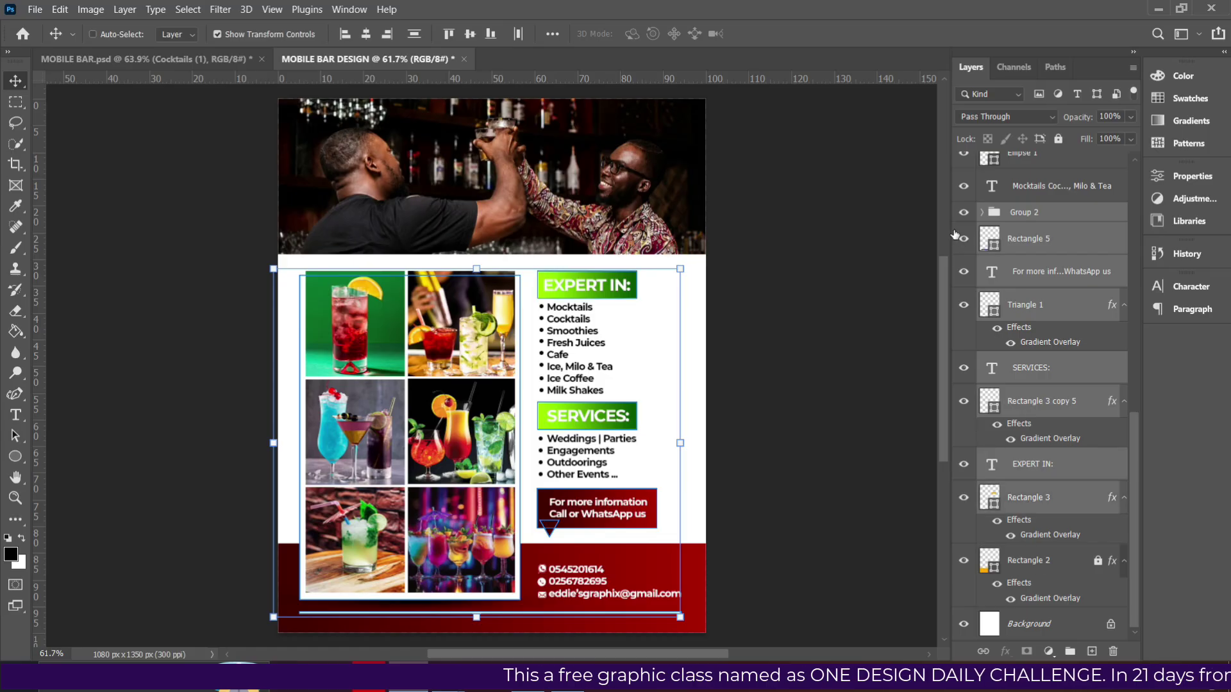
pyautogui.scroll(15, 1026, 257)
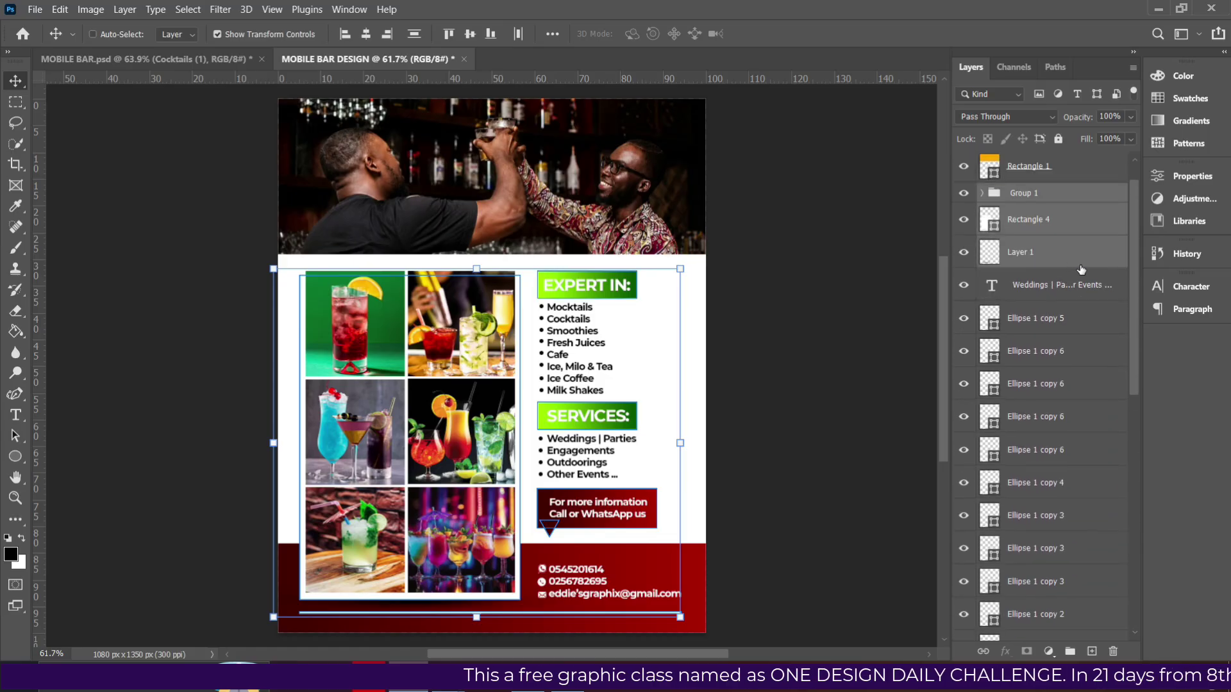
# Add the Weddings text, every bullet ellipse layer and the Mocktails list to the selection.
pyautogui.keyDown('ctrl'); pyautogui.click(1029, 296); pyautogui.keyUp('ctrl')
pyautogui.keyDown('ctrl'); pyautogui.click(1030, 324); pyautogui.keyUp('ctrl')
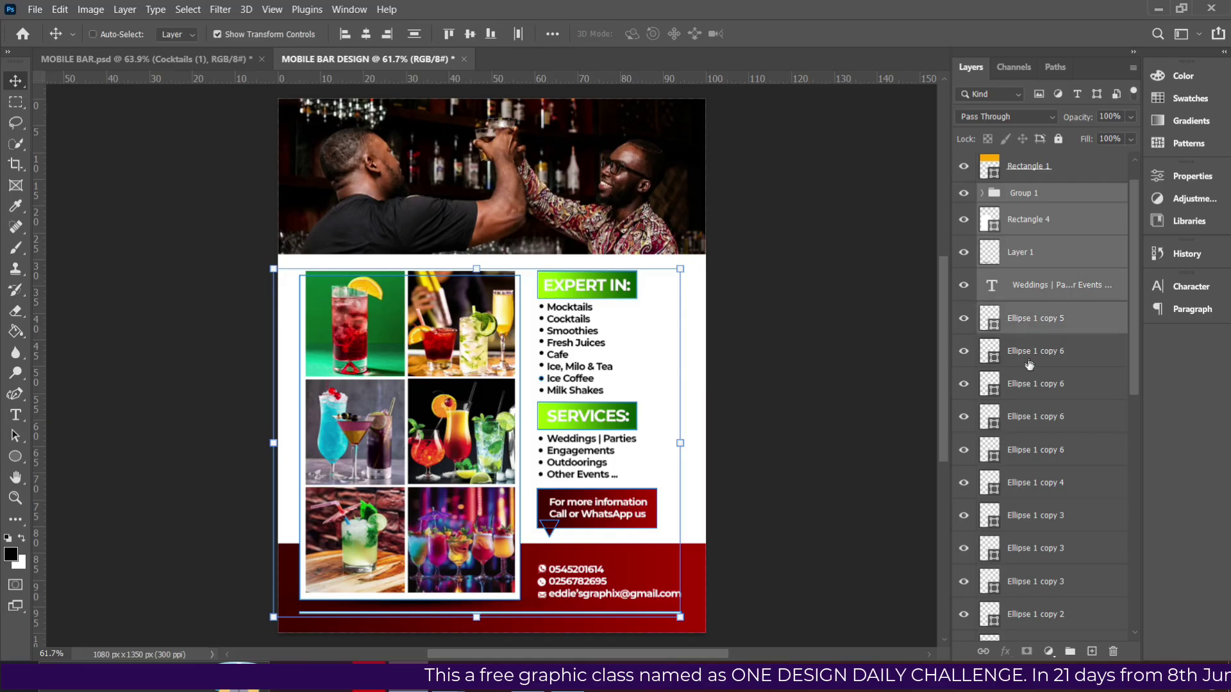
pyautogui.keyDown('ctrl'); pyautogui.click(1030, 363); pyautogui.keyUp('ctrl')
pyautogui.keyDown('ctrl'); pyautogui.click(1038, 394); pyautogui.keyUp('ctrl')
pyautogui.keyDown('ctrl'); pyautogui.click(1040, 426); pyautogui.keyUp('ctrl')
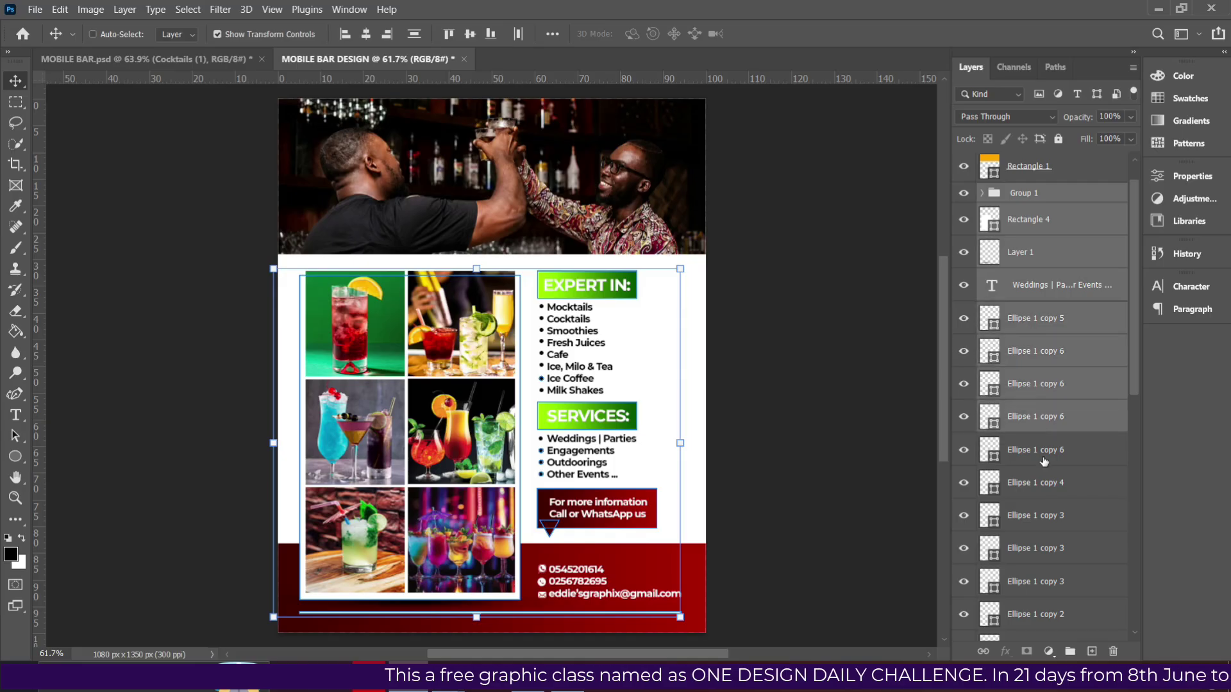
pyautogui.keyDown('ctrl'); pyautogui.click(1044, 459); pyautogui.keyUp('ctrl')
pyautogui.keyDown('ctrl'); pyautogui.click(1045, 491); pyautogui.keyUp('ctrl')
pyautogui.keyDown('ctrl'); pyautogui.click(1049, 516); pyautogui.keyUp('ctrl')
pyautogui.scroll(-2, 1045, 517)
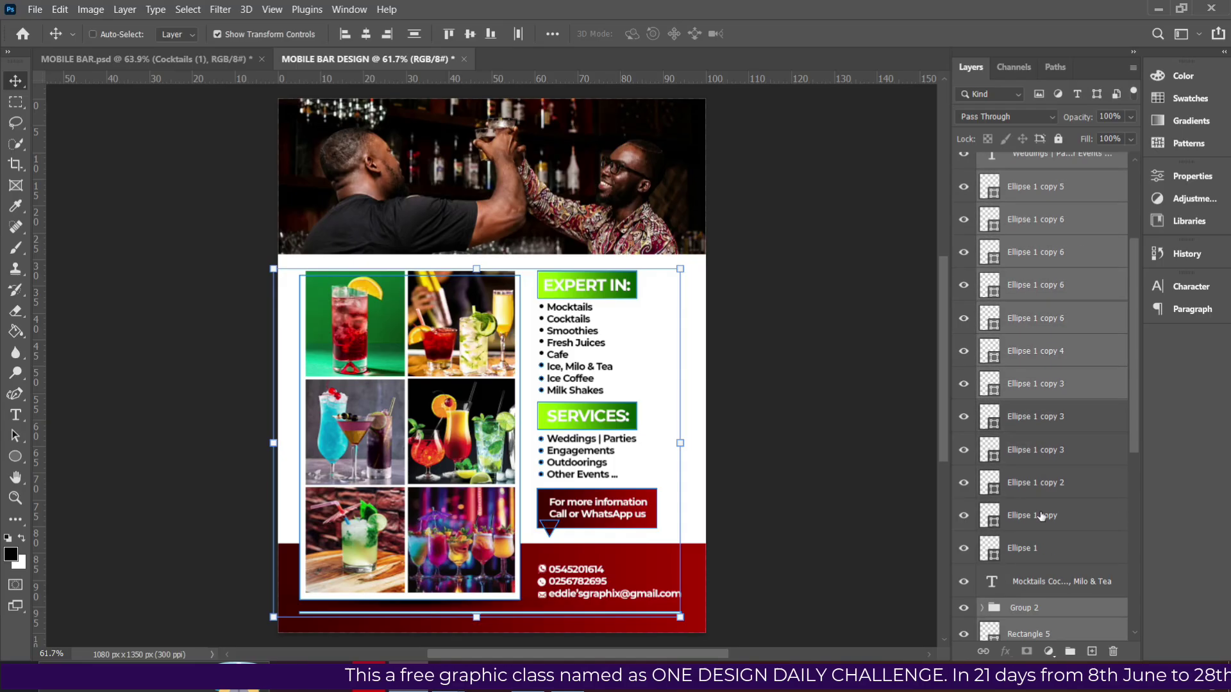
pyautogui.keyDown('ctrl'); pyautogui.click(1029, 418); pyautogui.keyUp('ctrl')
pyautogui.keyDown('ctrl'); pyautogui.click(1032, 459); pyautogui.keyUp('ctrl')
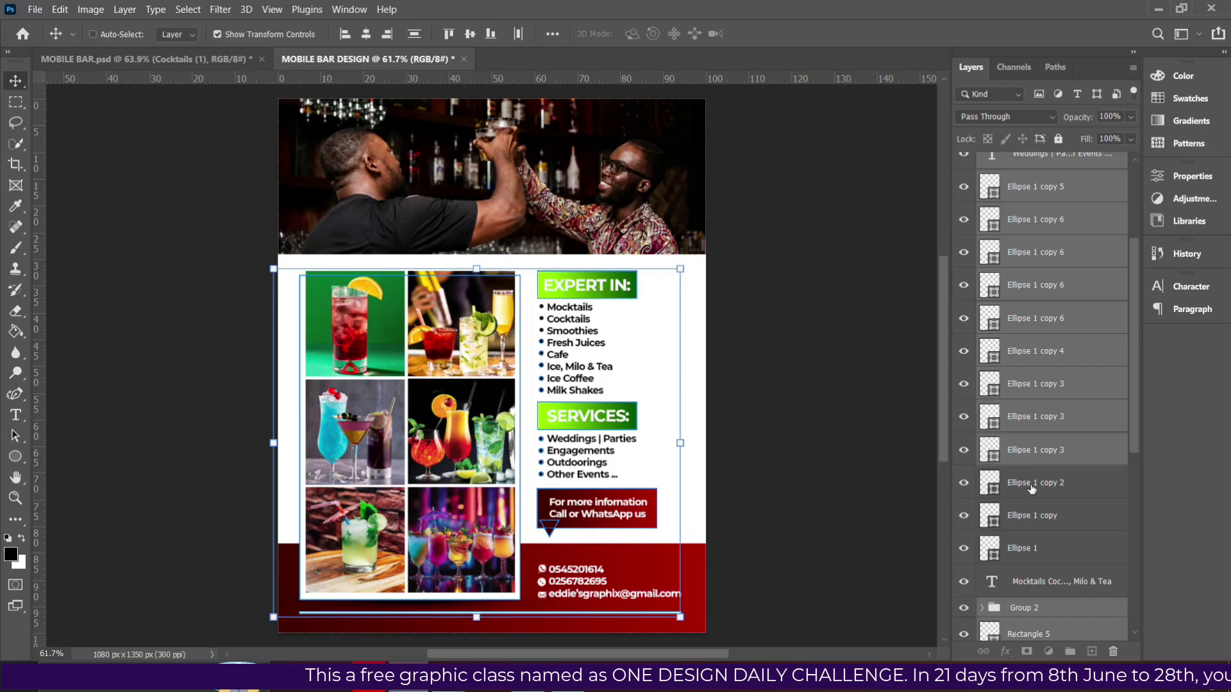
pyautogui.keyDown('ctrl'); pyautogui.click(1032, 490); pyautogui.keyUp('ctrl')
pyautogui.keyDown('ctrl'); pyautogui.click(1035, 516); pyautogui.keyUp('ctrl')
pyautogui.keyDown('ctrl'); pyautogui.click(1039, 548); pyautogui.keyUp('ctrl')
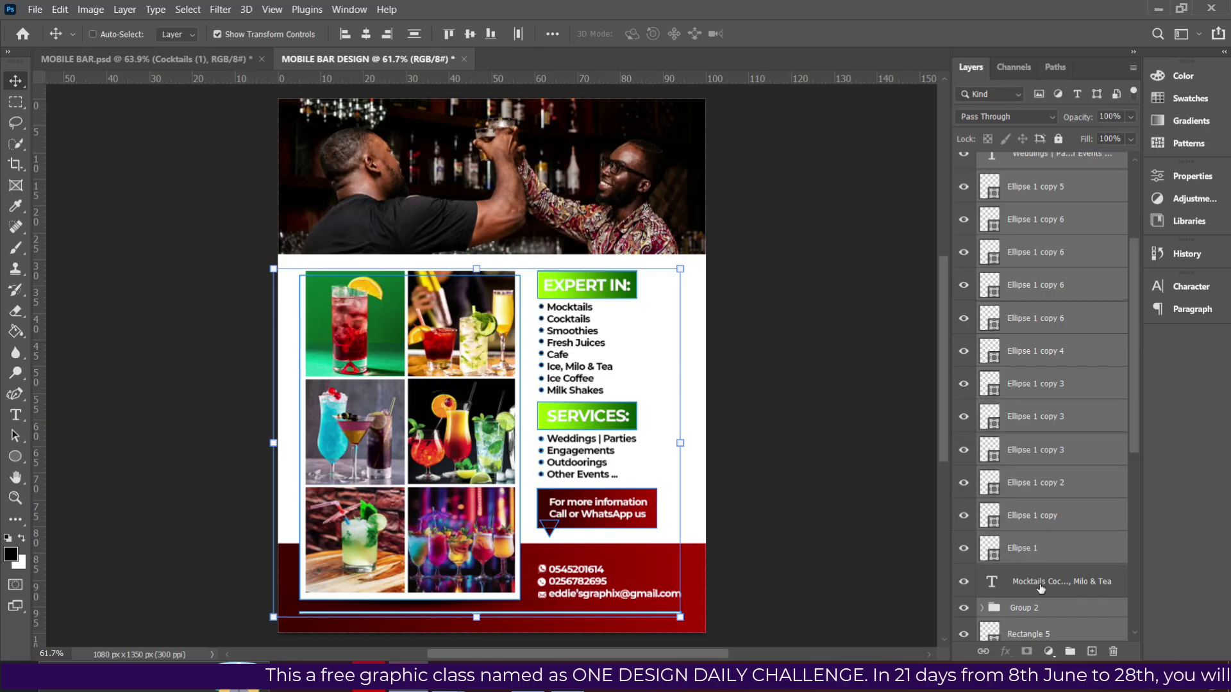
pyautogui.keyDown('ctrl'); pyautogui.click(1041, 586); pyautogui.keyUp('ctrl')
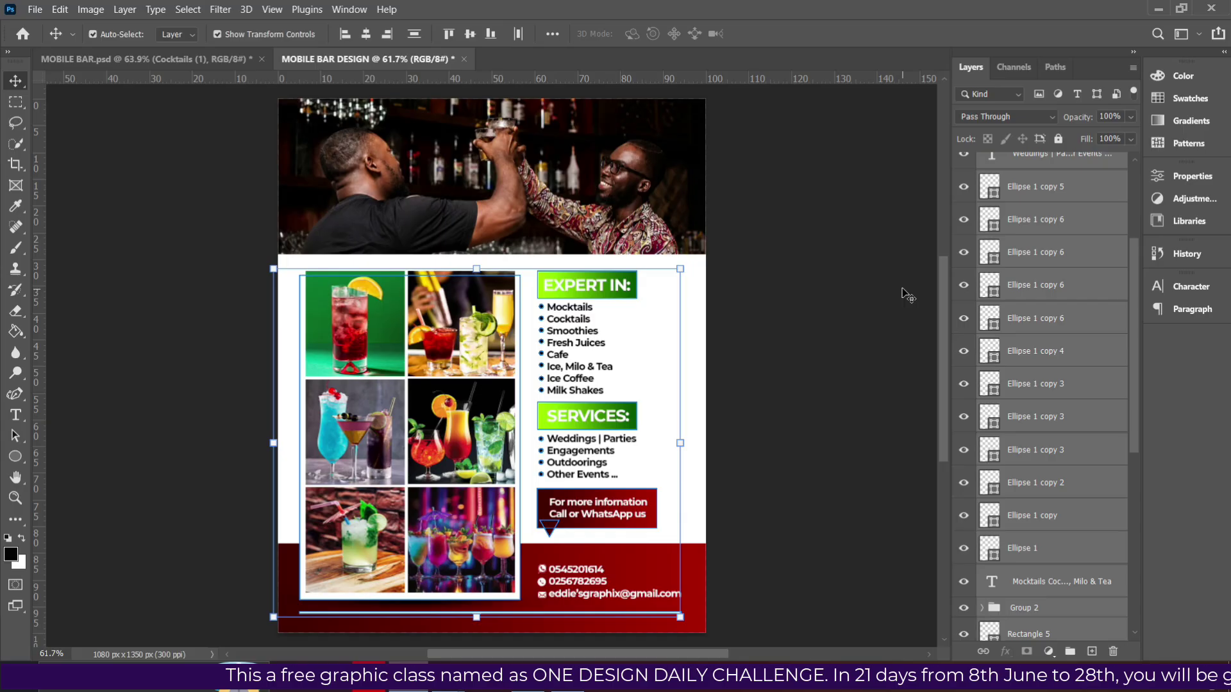
# Nudge the selected content block up, right and back into its final position.
pyautogui.press('Up')
pyautogui.press('Up')
pyautogui.press('Up')
pyautogui.press('Up')
pyautogui.press('Up')
pyautogui.press('Up')
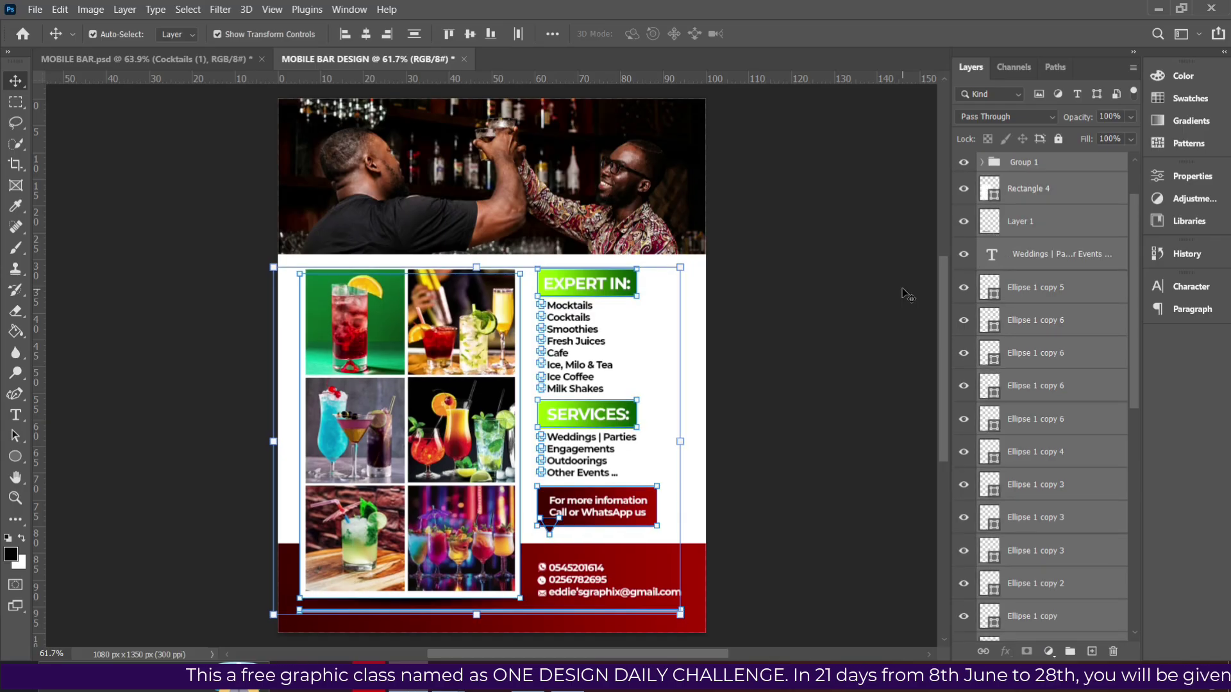
pyautogui.press('Up')
pyautogui.press('Up')
pyautogui.press('Up')
pyautogui.press('Up')
pyautogui.press('Up')
pyautogui.press('Up')
pyautogui.press('Up')
pyautogui.press('Up')
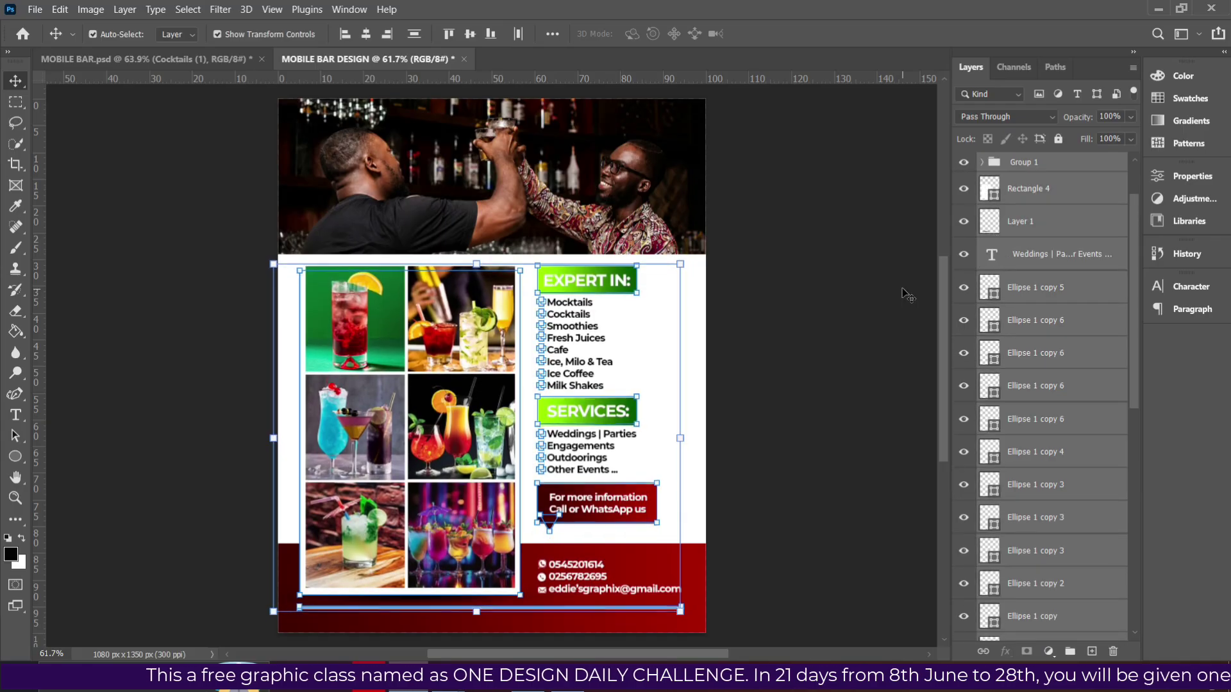
pyautogui.press('Up')
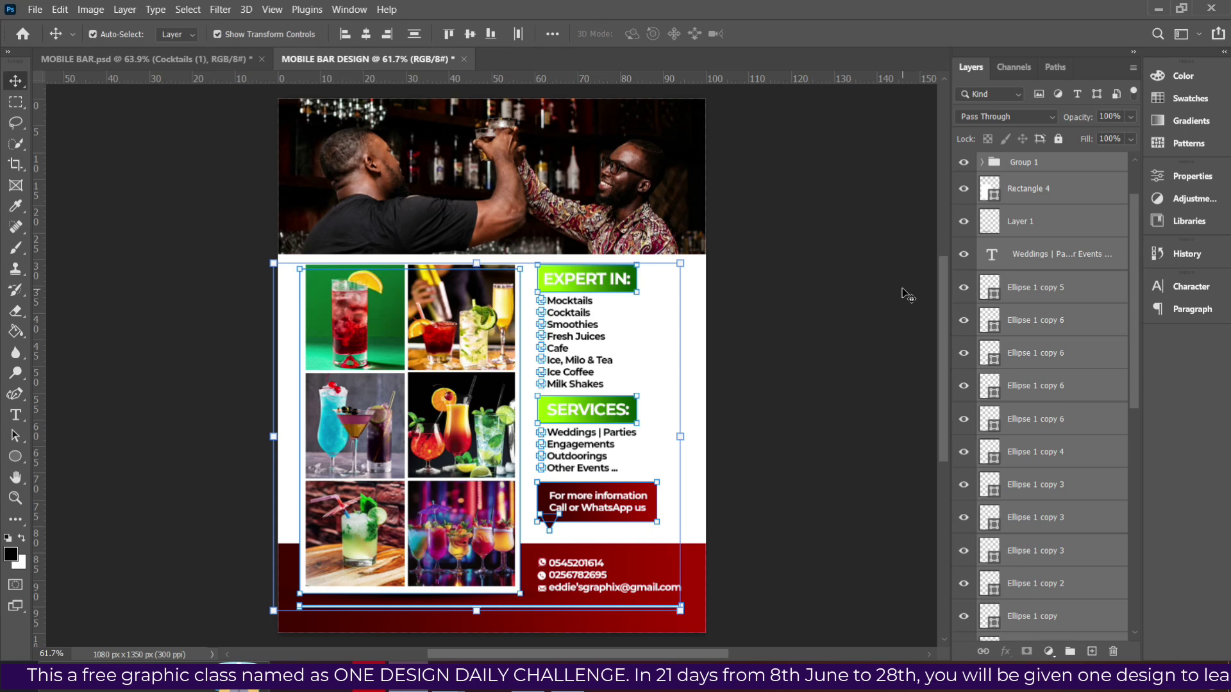
pyautogui.press('Right')
pyautogui.press('Right')
pyautogui.press('Right')
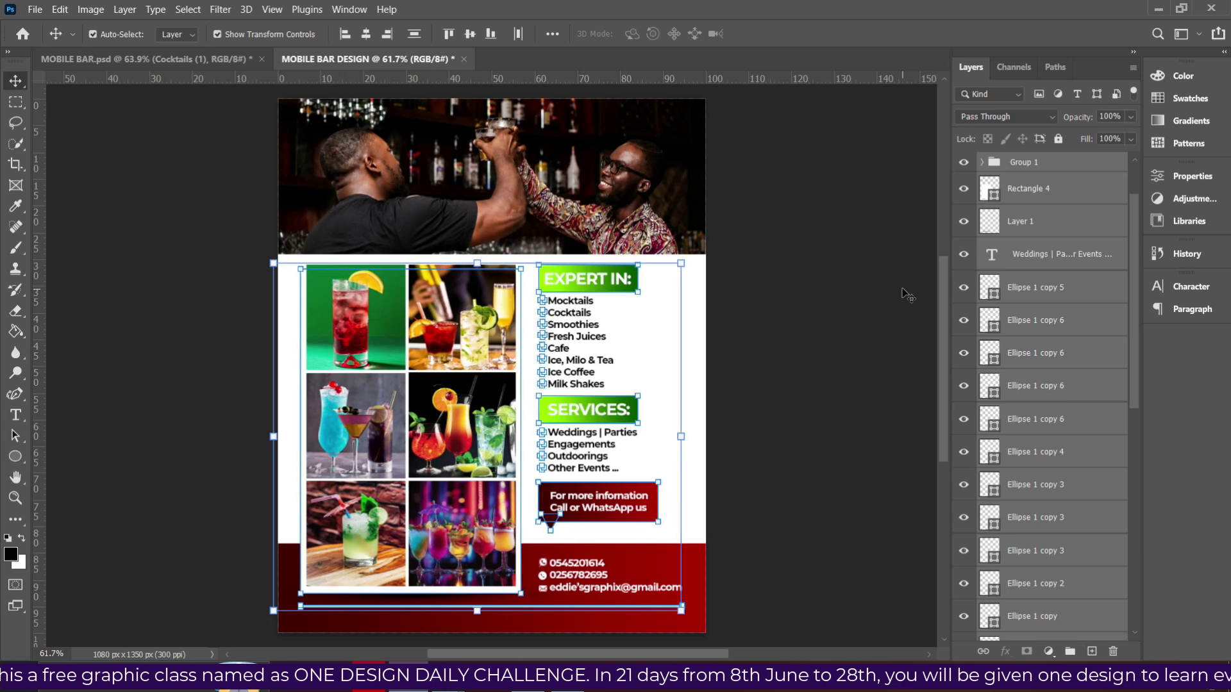
pyautogui.press('Right')
pyautogui.press('Right')
pyautogui.press('Right')
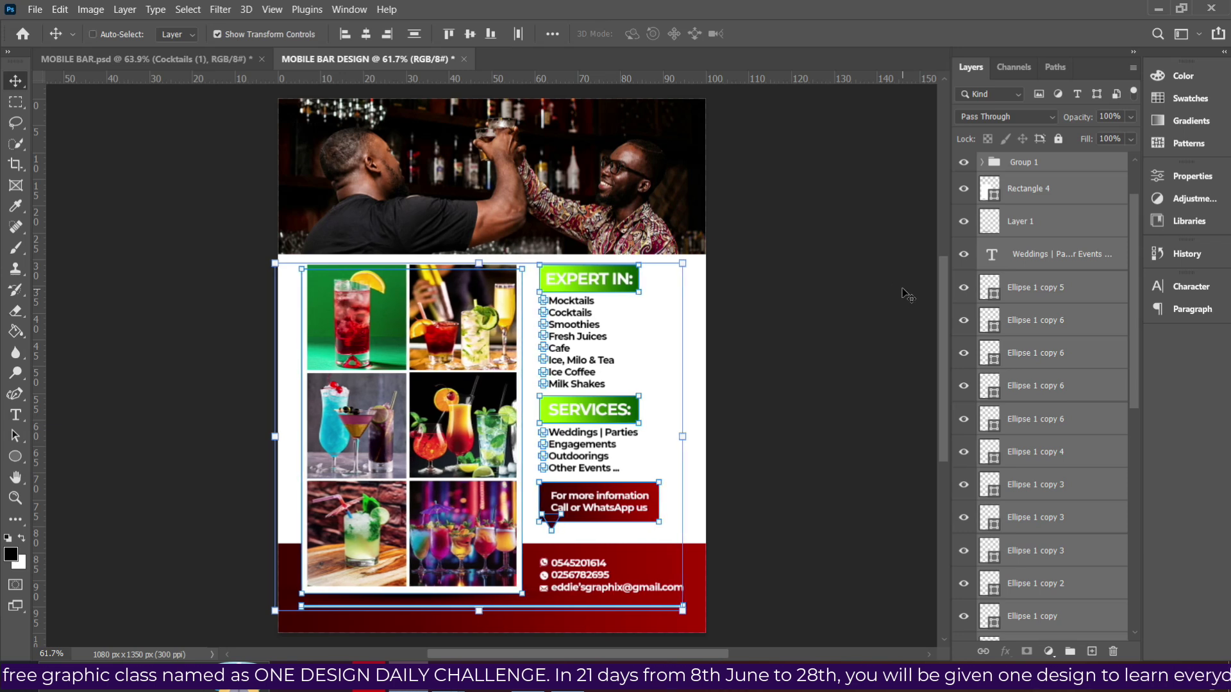
pyautogui.hotkey('shift', 'Down')
pyautogui.hotkey('shift', 'Down')
pyautogui.press('Left')
pyautogui.press('Left')
pyautogui.press('Left')
pyautogui.press('Left')
pyautogui.press('Up')
pyautogui.press('Up')
pyautogui.press('Up')
pyautogui.press('Up')
pyautogui.press('Up')
pyautogui.press('Up')
pyautogui.press('Up')
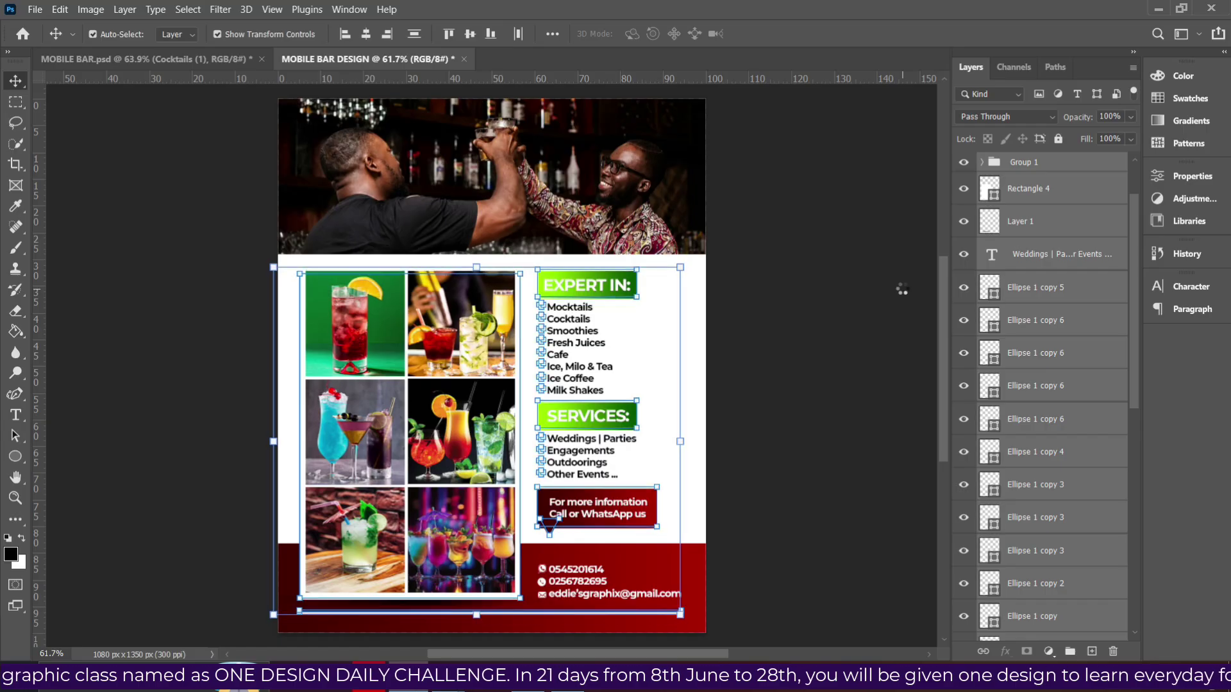
pyautogui.press('Up')
pyautogui.press('Up')
pyautogui.press('Up')
pyautogui.press('Up')
pyautogui.press('Up')
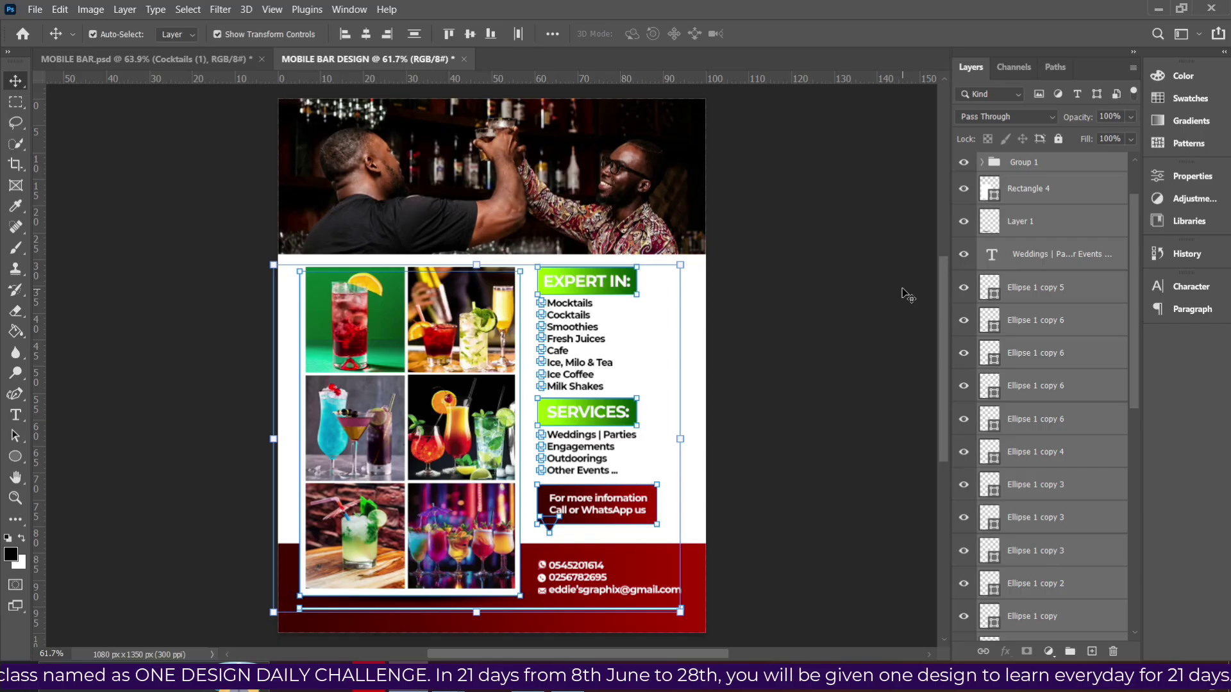
# Paste a new image into Rectangle 1 and nudge the top photo up slightly.
pyautogui.hotkey('ctrl', 'v')
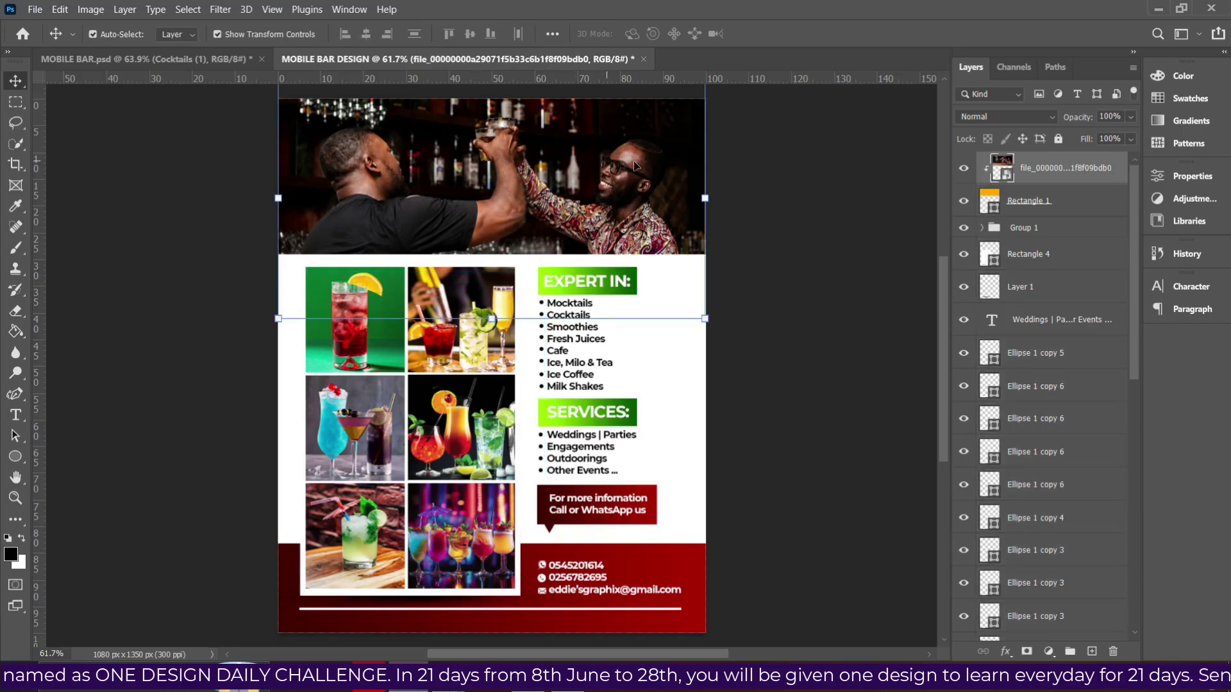
pyautogui.click(1020, 204)
pyautogui.press('Up')
pyautogui.press('Up')
pyautogui.press('Up')
pyautogui.press('Up')
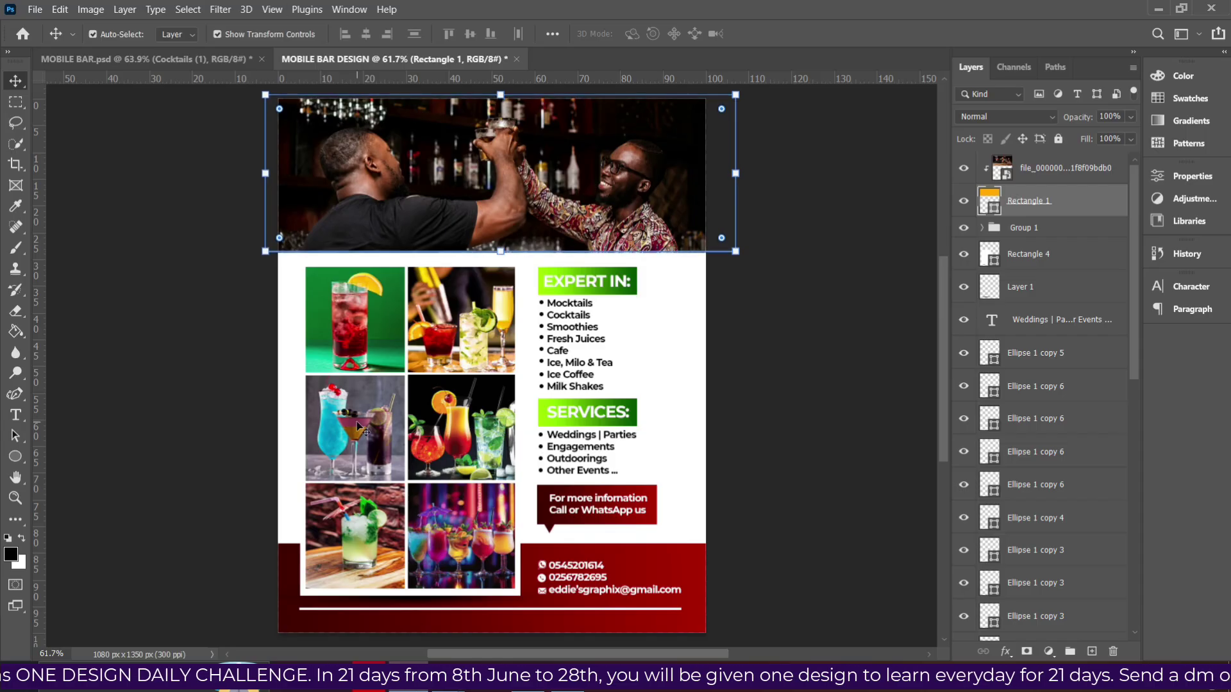
pyautogui.click(793, 370)
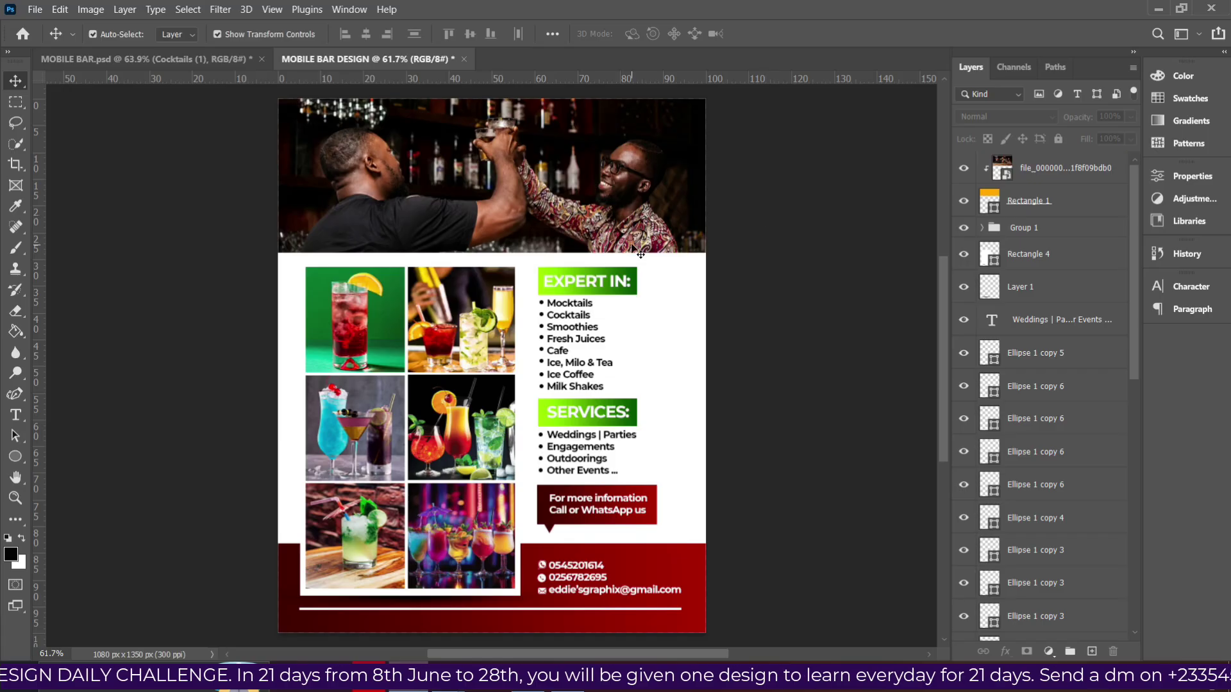
# Draw a red-filled rectangle across the top photo.
pyautogui.click(15, 456)
pyautogui.click(64, 456)
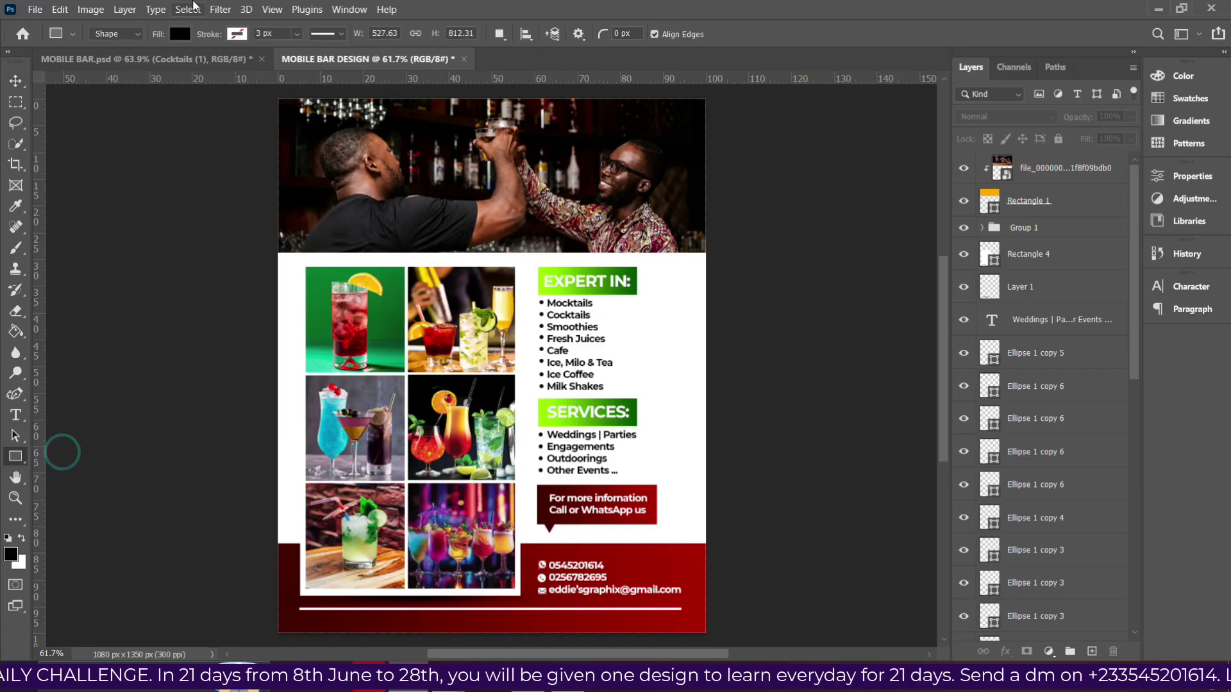
pyautogui.click(180, 34)
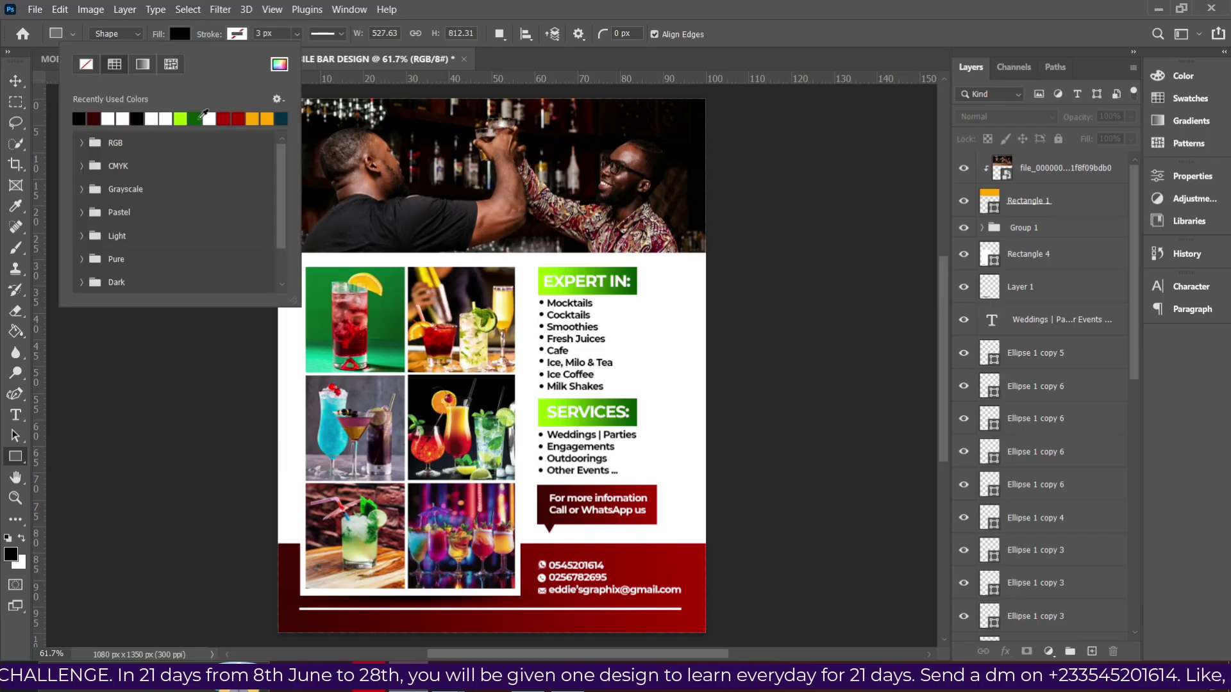
pyautogui.click(223, 118)
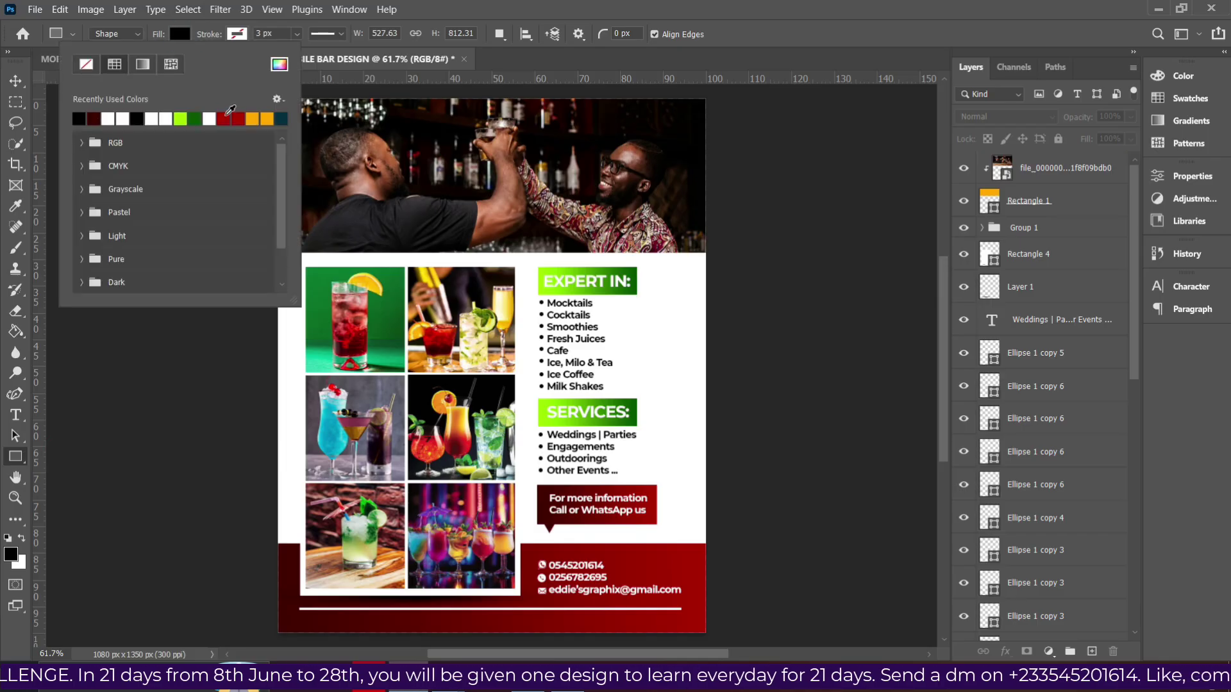
pyautogui.click(180, 33)
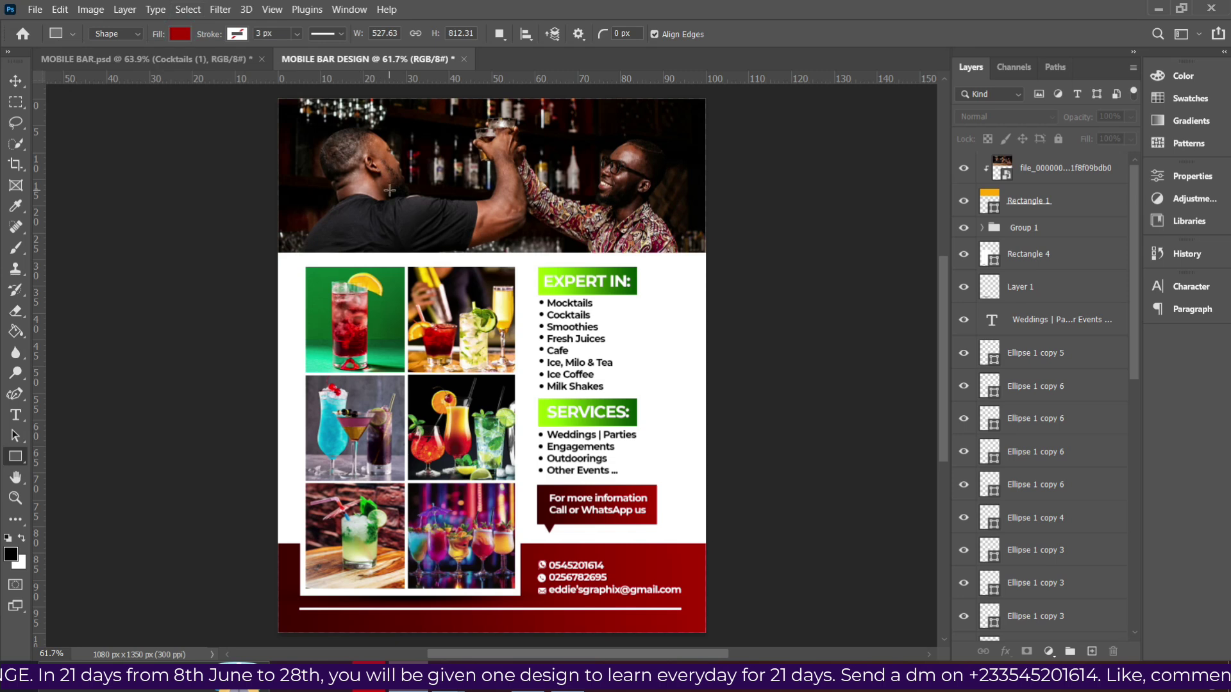
pyautogui.moveTo(387, 184); pyautogui.dragTo(613, 225)
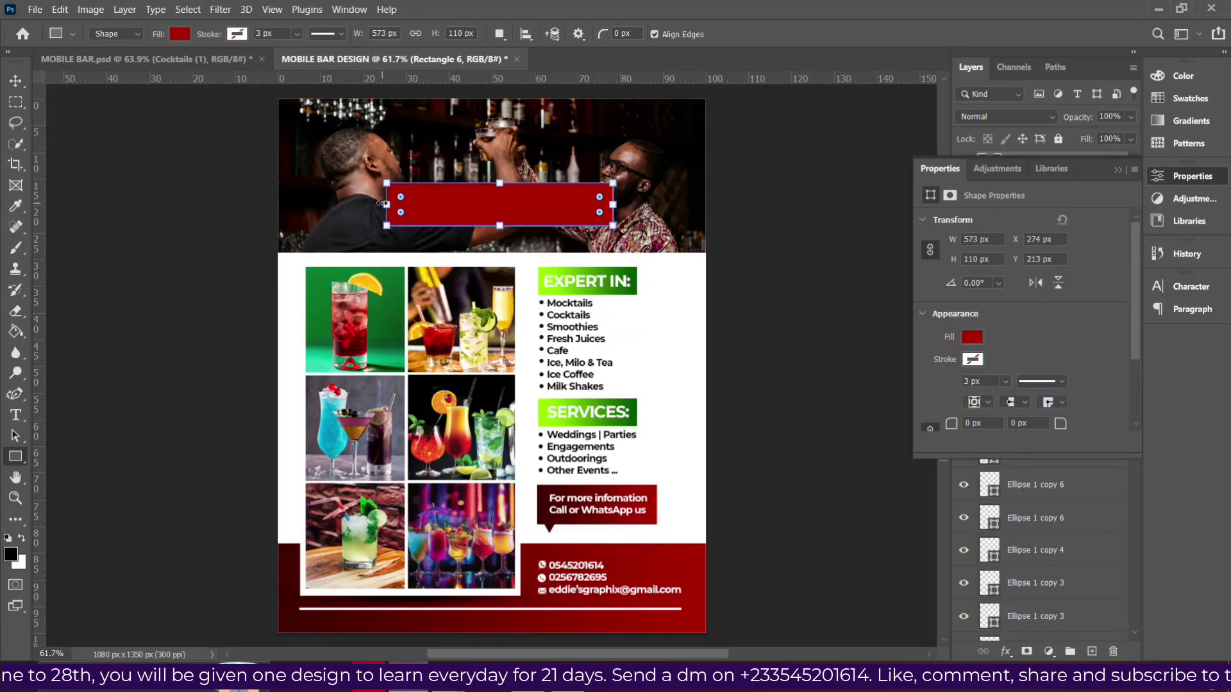
# Extend the red rectangle's left edge to widen it to 609 px.
pyautogui.moveTo(383, 204); pyautogui.dragTo(372, 204)
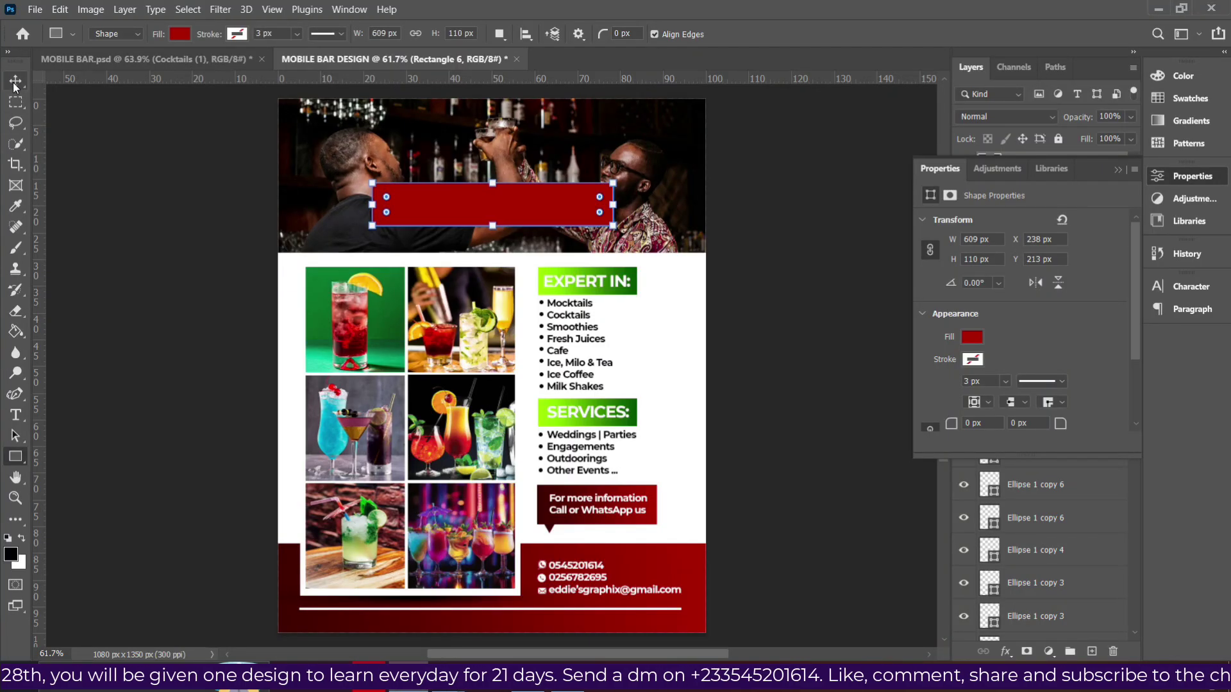
# Lower the red banner rectangle's opacity to 50%.
pyautogui.click(16, 81)
pyautogui.click(1116, 170)
pyautogui.moveTo(1131, 117); pyautogui.dragTo(1092, 130)
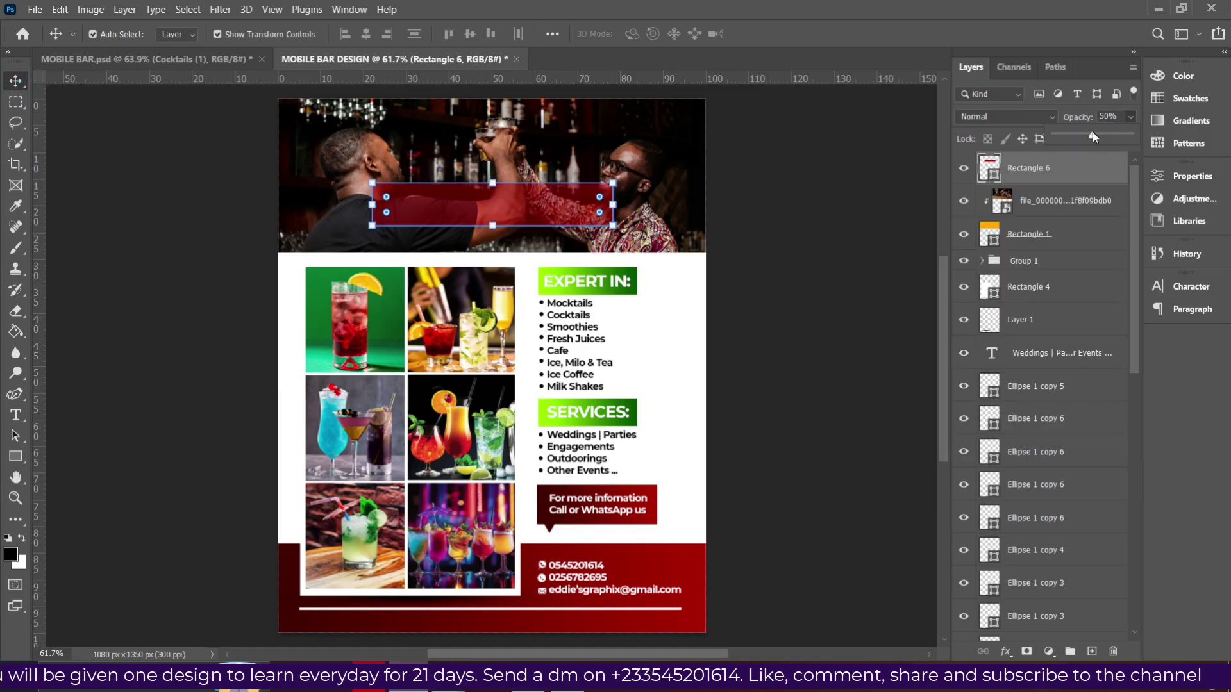
# Rasterize the banner shape and shrink the eraser brush size.
pyautogui.rightClick(1045, 174)
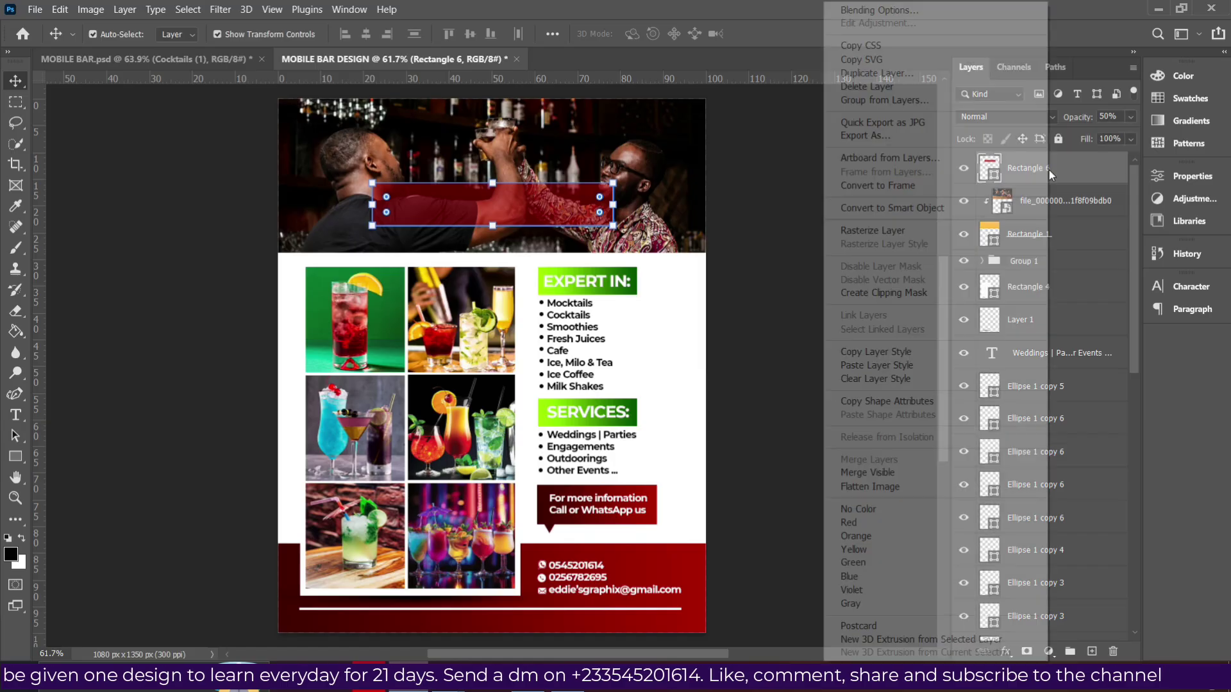
pyautogui.click(886, 235)
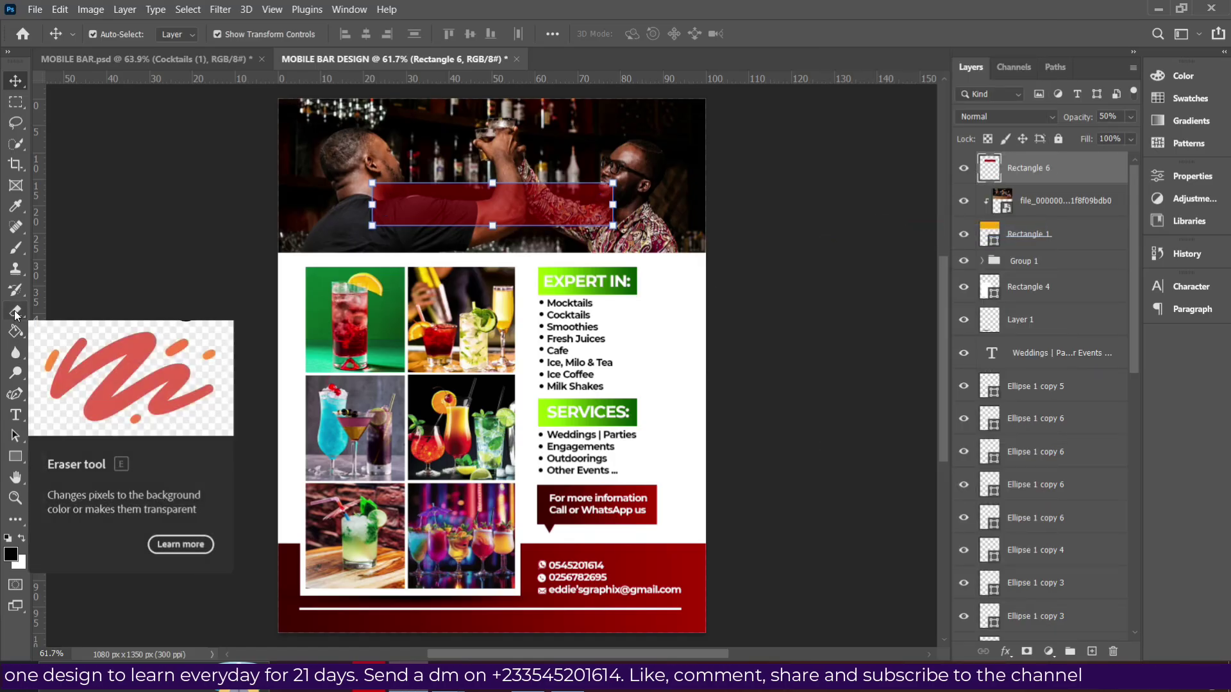
pyautogui.click(15, 312)
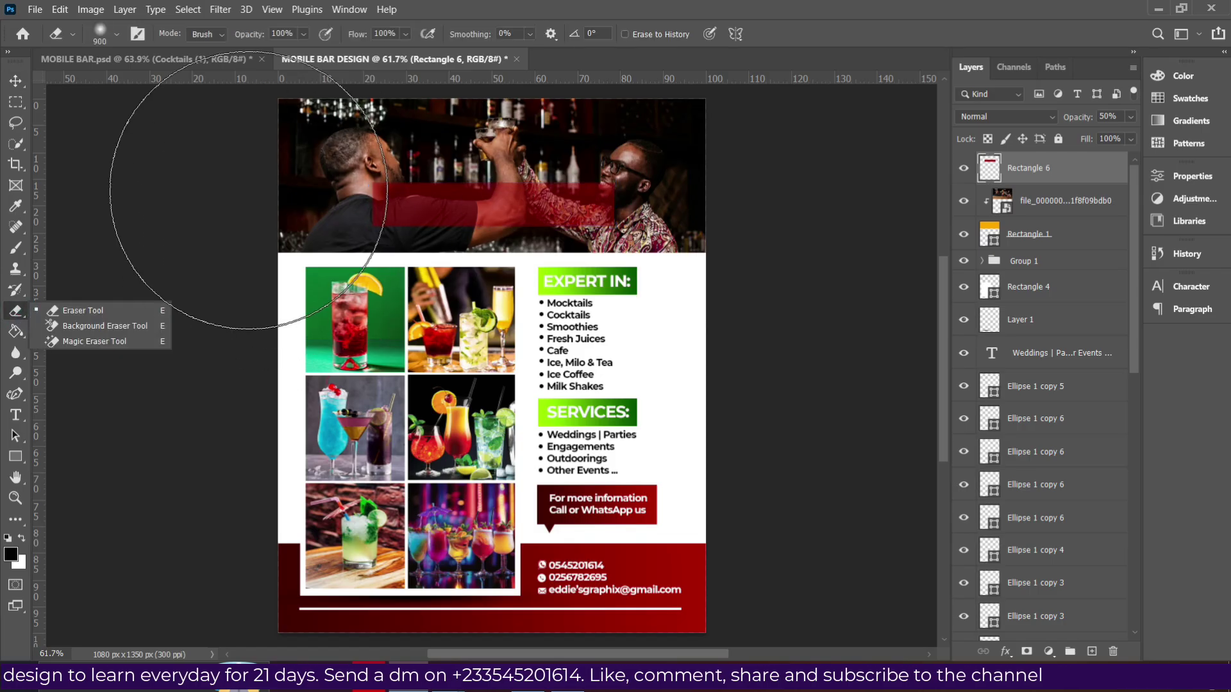
pyautogui.press('[')
pyautogui.press('[')
pyautogui.press('[')
pyautogui.press('[')
pyautogui.press('[')
pyautogui.press('[')
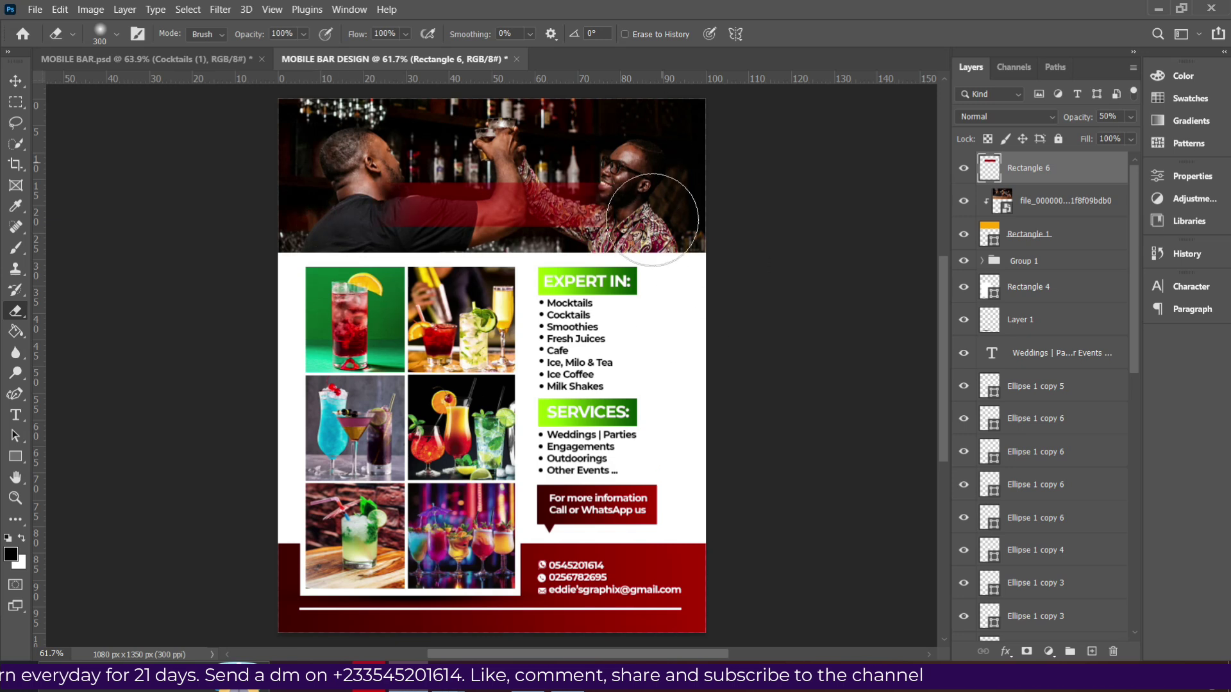
pyautogui.click(15, 81)
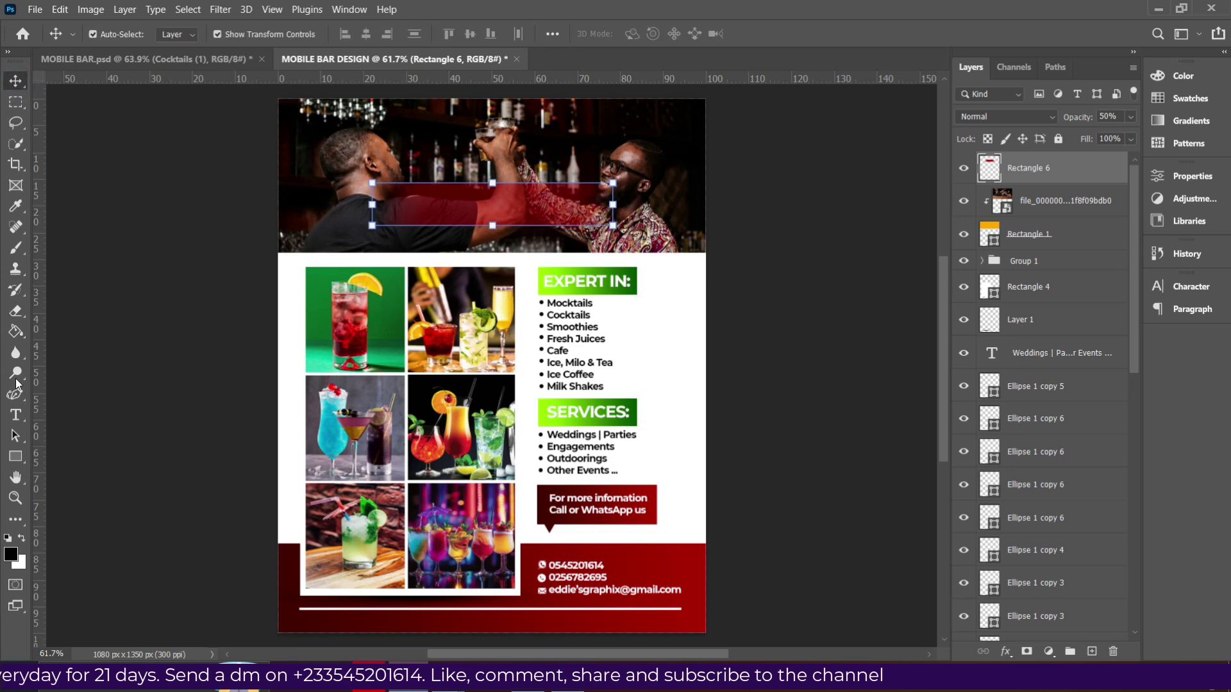
# Type 'Richie's Mobile Bar' in white Anton across the red banner.
pyautogui.click(16, 415)
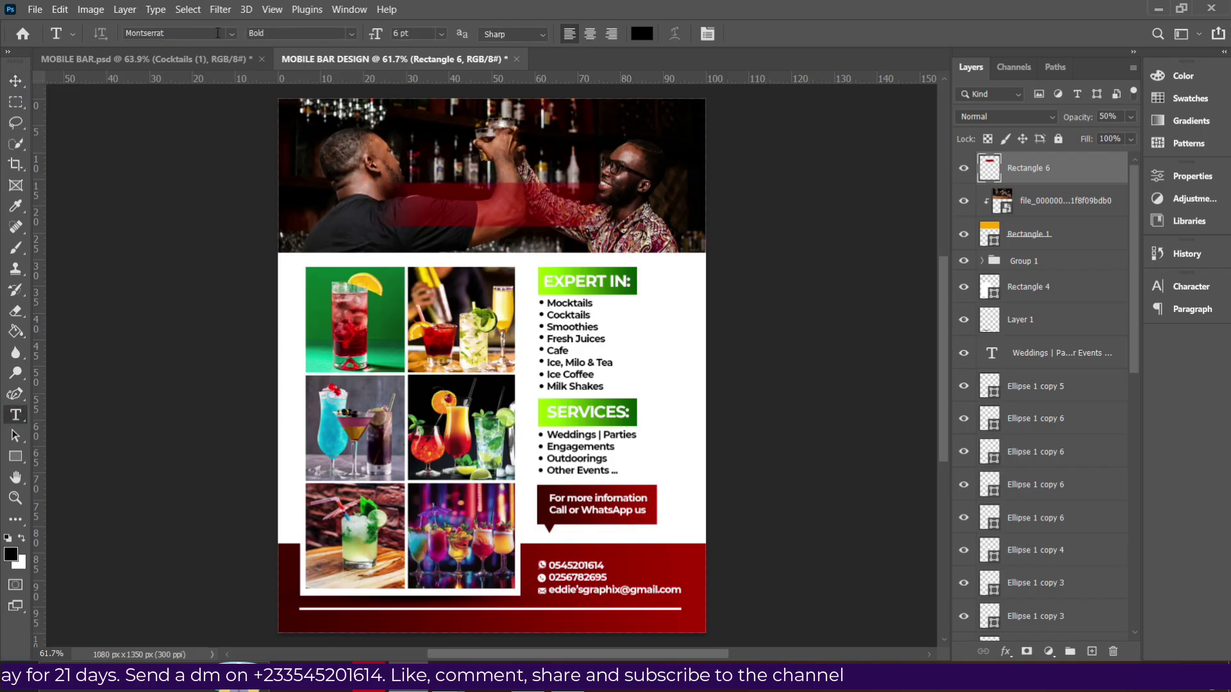
pyautogui.click(231, 34)
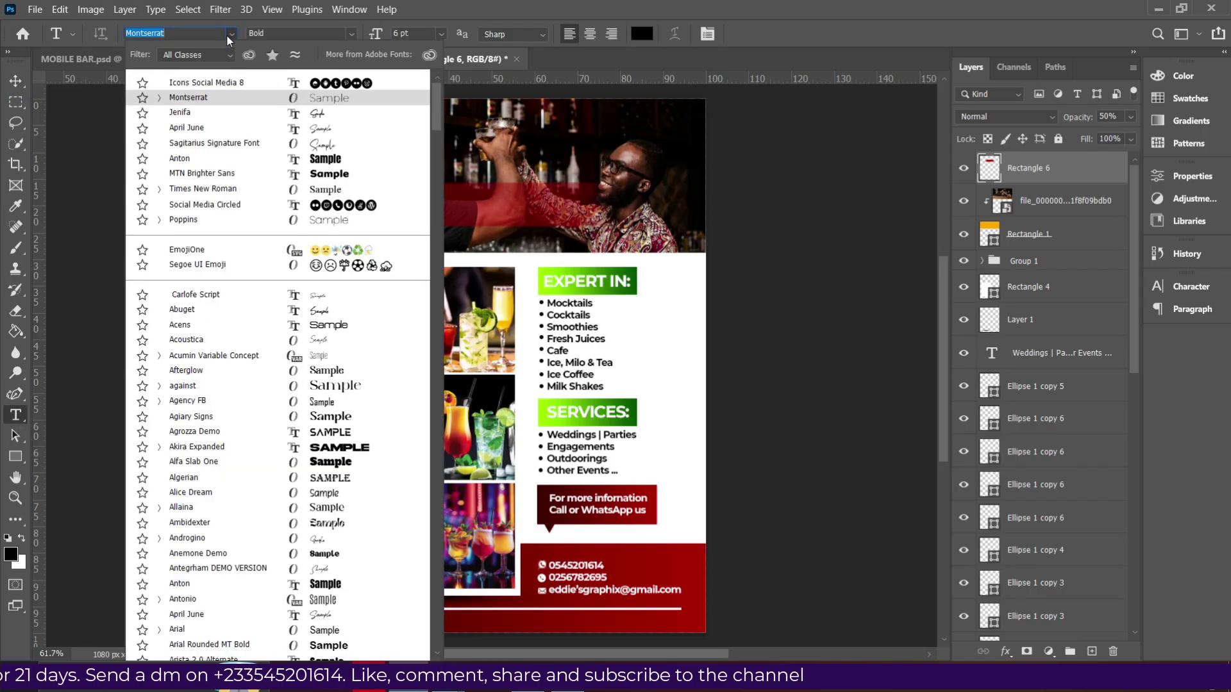
pyautogui.click(304, 159)
pyautogui.press('Return')
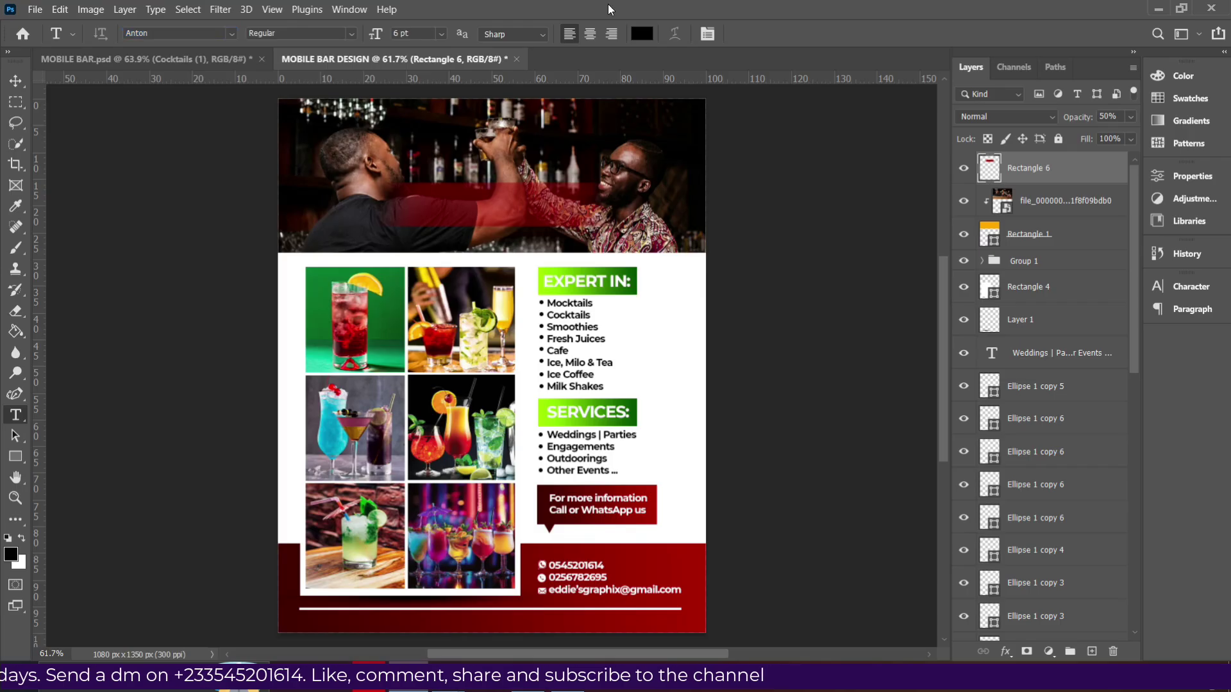
pyautogui.click(638, 34)
pyautogui.click(673, 371)
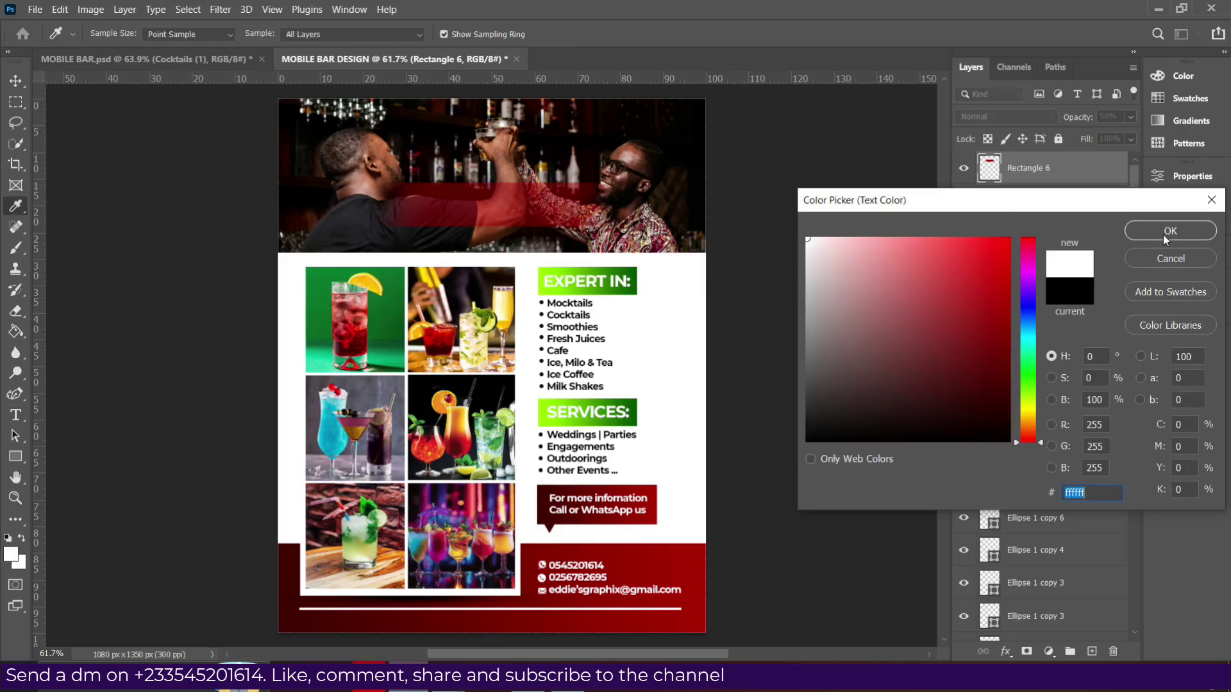
pyautogui.press('Return')
pyautogui.click(399, 216)
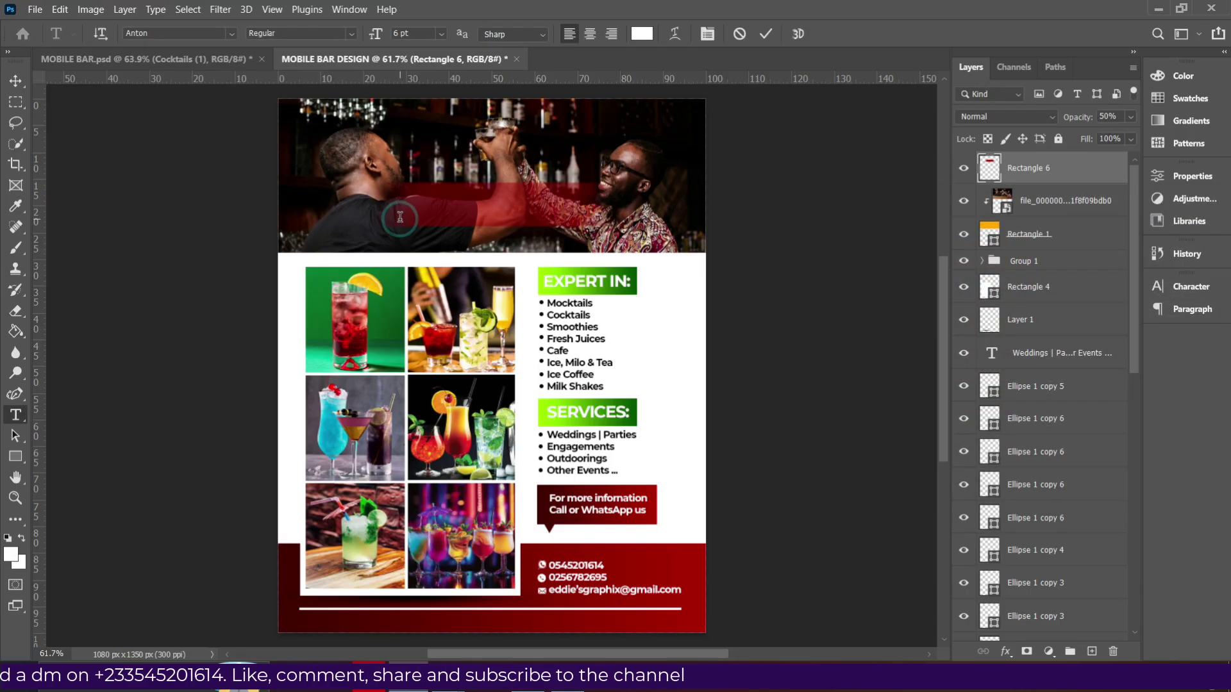
pyautogui.press('BackSpace')
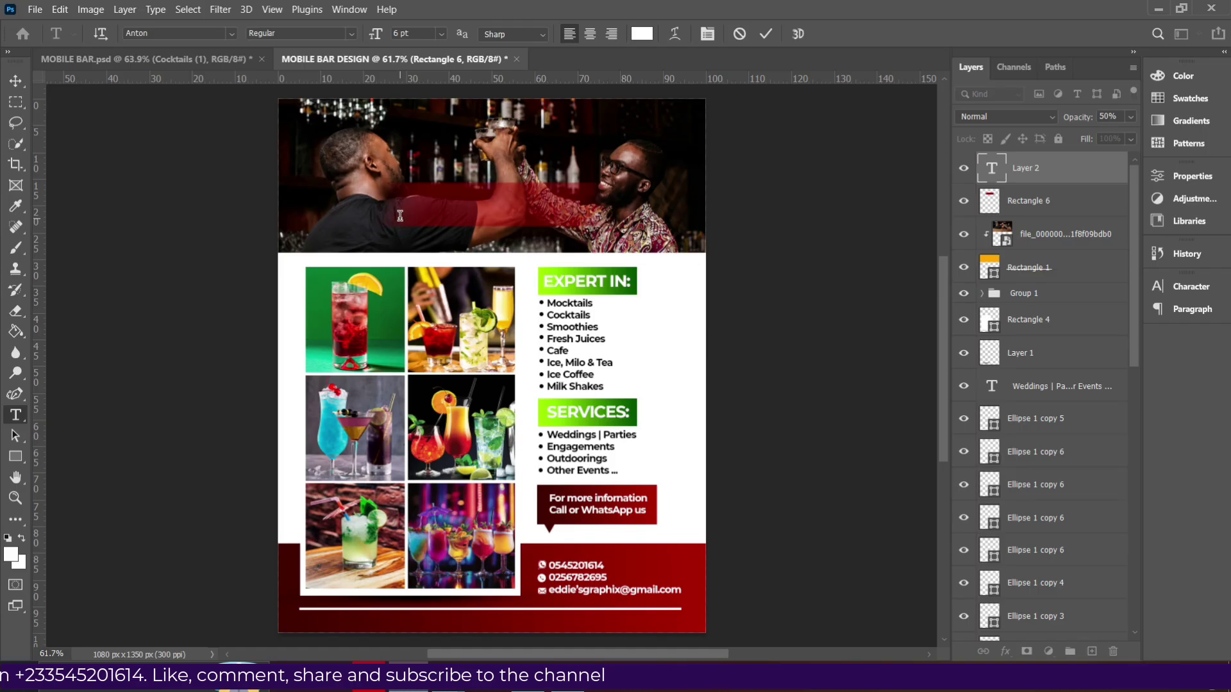
pyautogui.write("Richie's Mobile Bar")
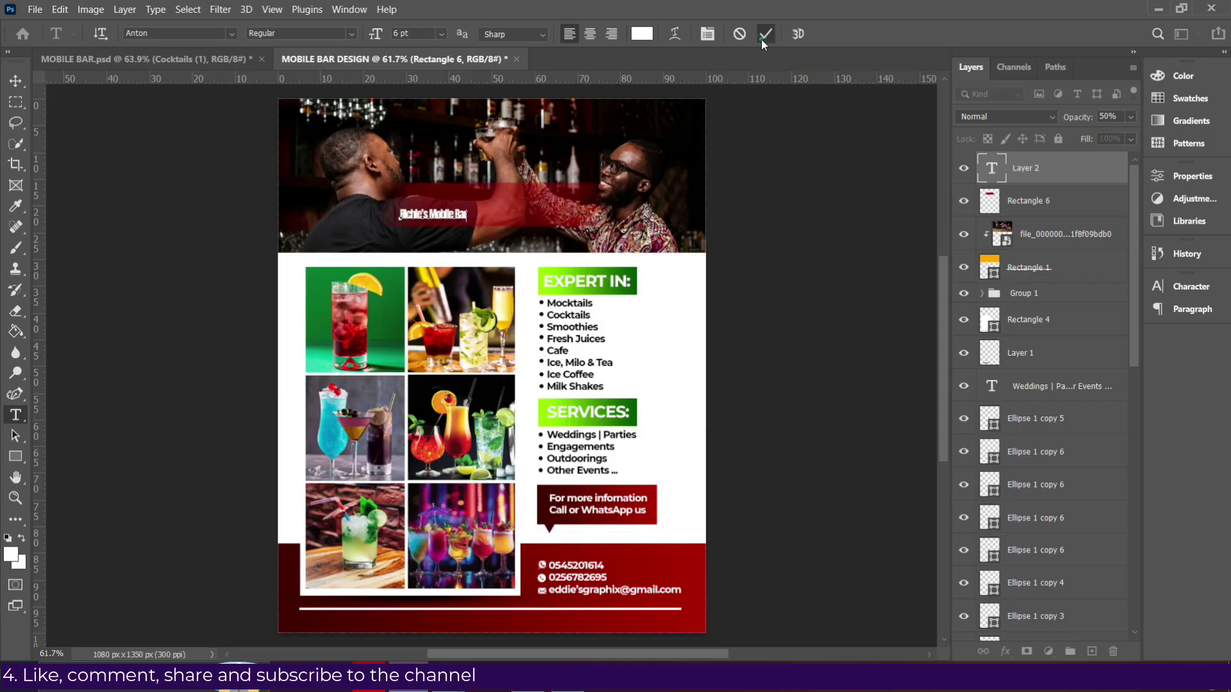
pyautogui.click(763, 37)
# Set the title to 16 pt with -25 letter spacing in the Character panel.
pyautogui.click(1188, 290)
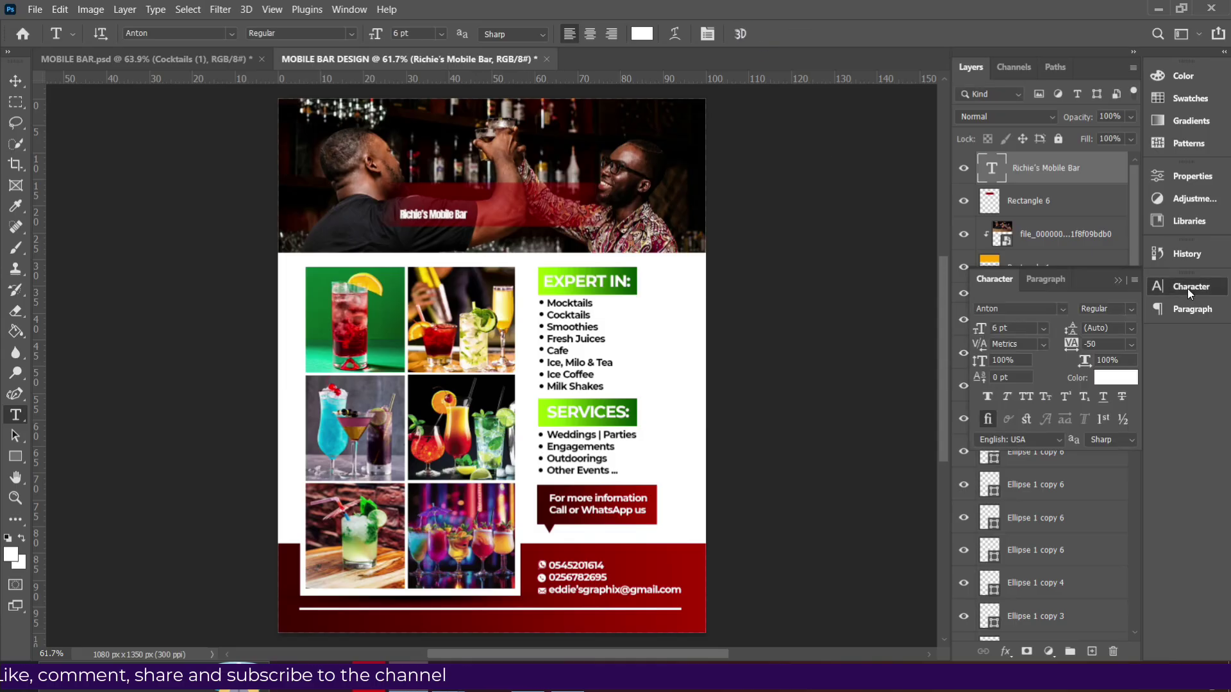
pyautogui.moveTo(1098, 287); pyautogui.dragTo(873, 145)
pyautogui.click(818, 186)
pyautogui.click(791, 307)
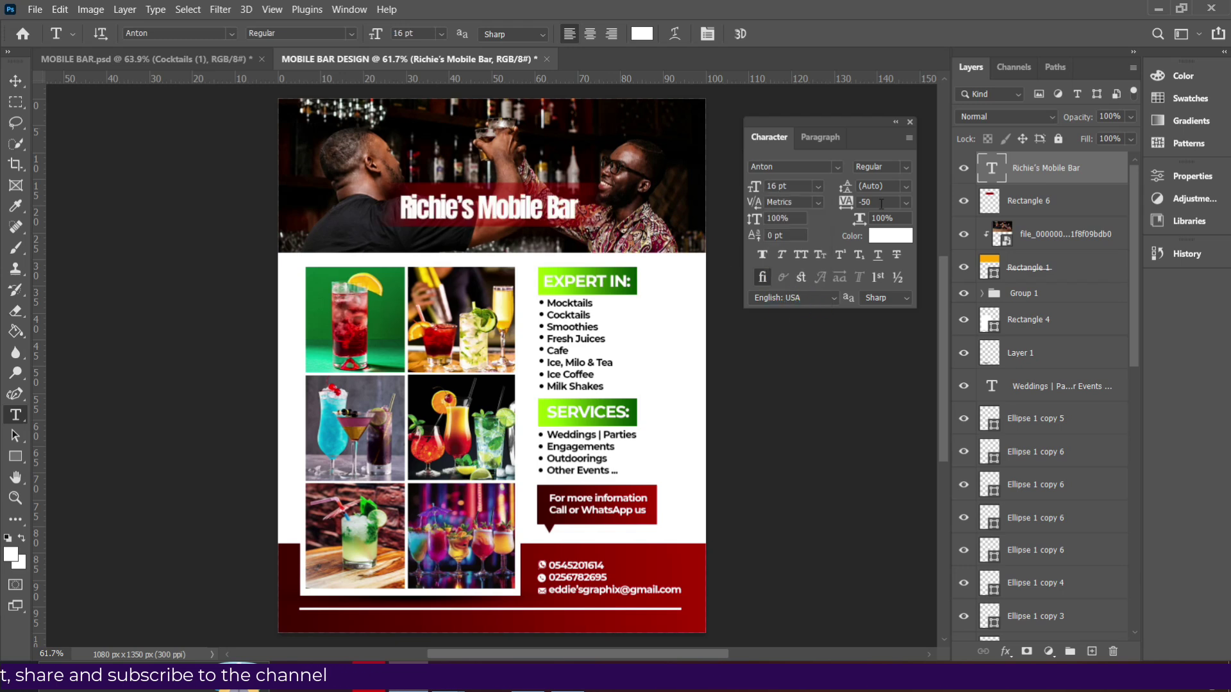
pyautogui.click(904, 204)
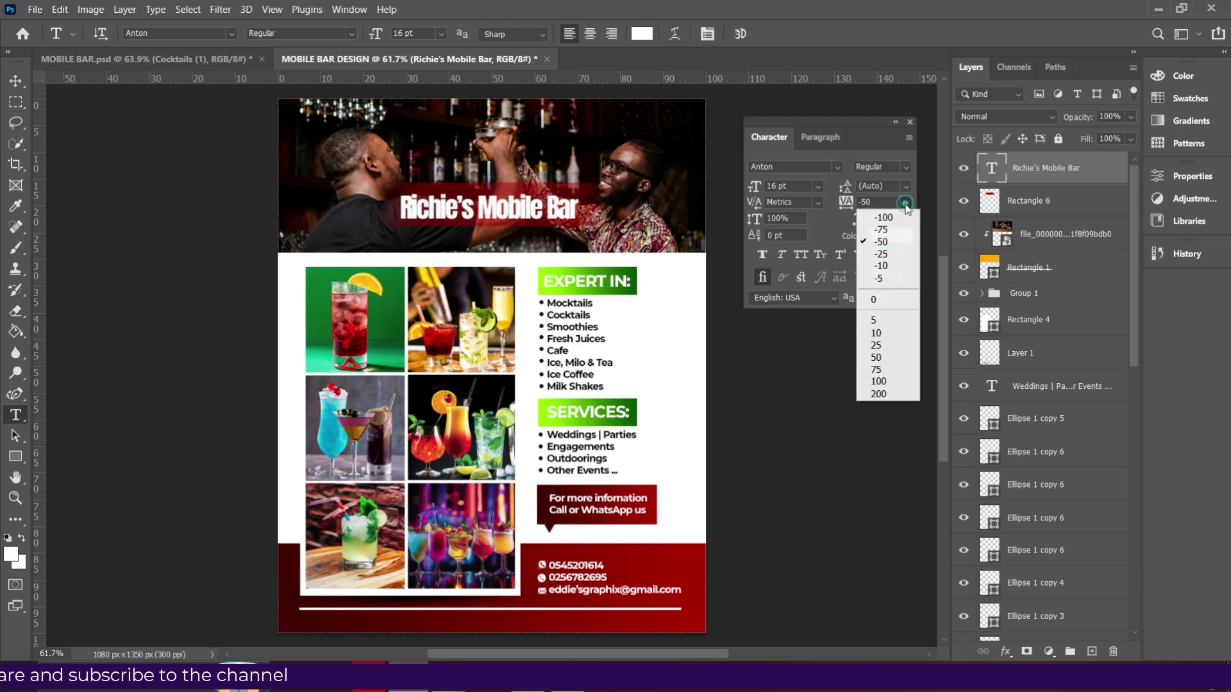
pyautogui.click(882, 242)
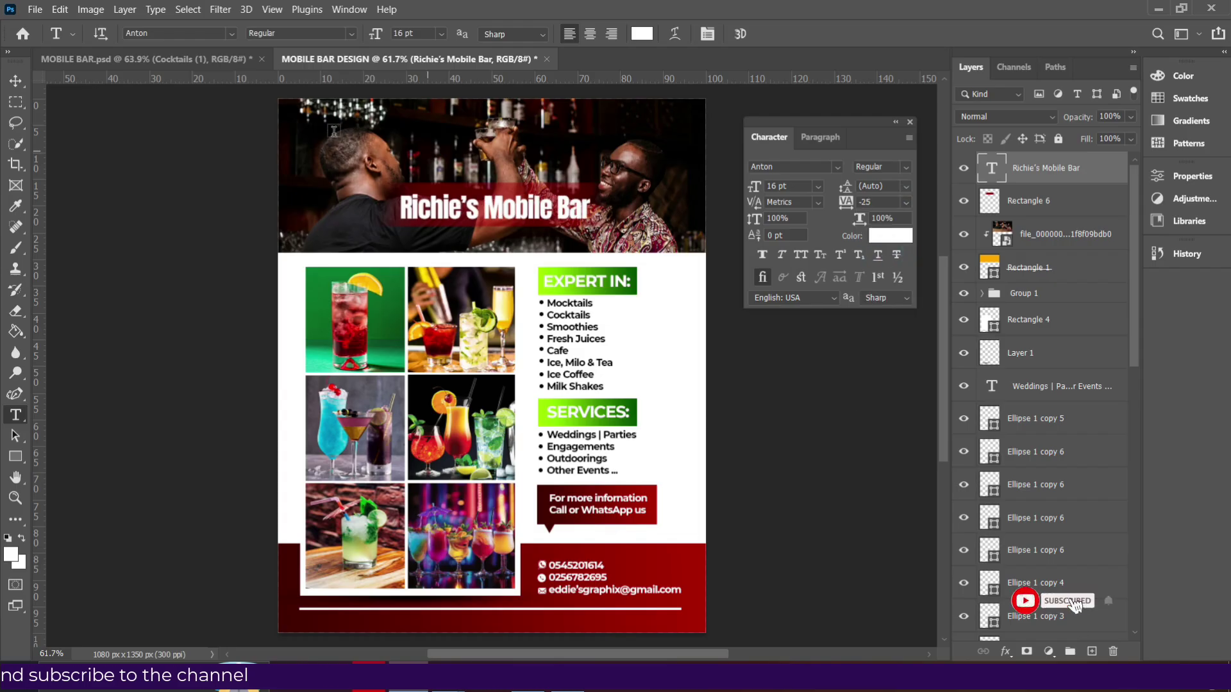
# Enlarge the title to about 135% with Free Transform.
pyautogui.click(16, 80)
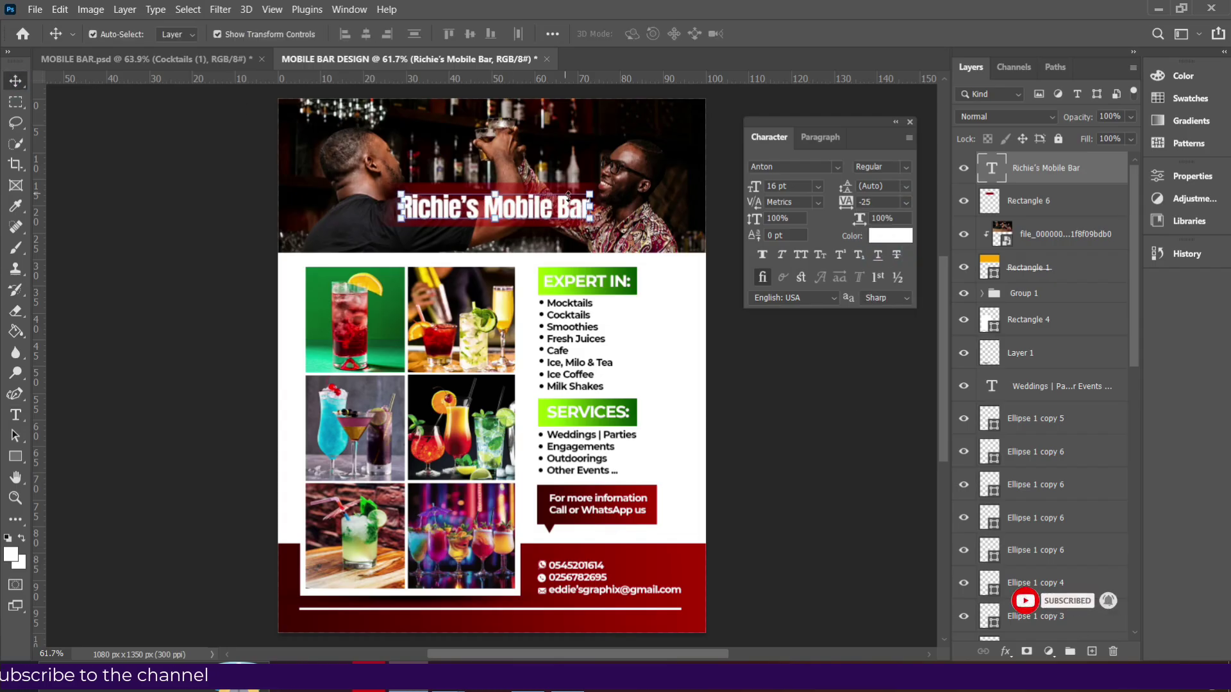
pyautogui.moveTo(590, 209); pyautogui.dragTo(627, 210)
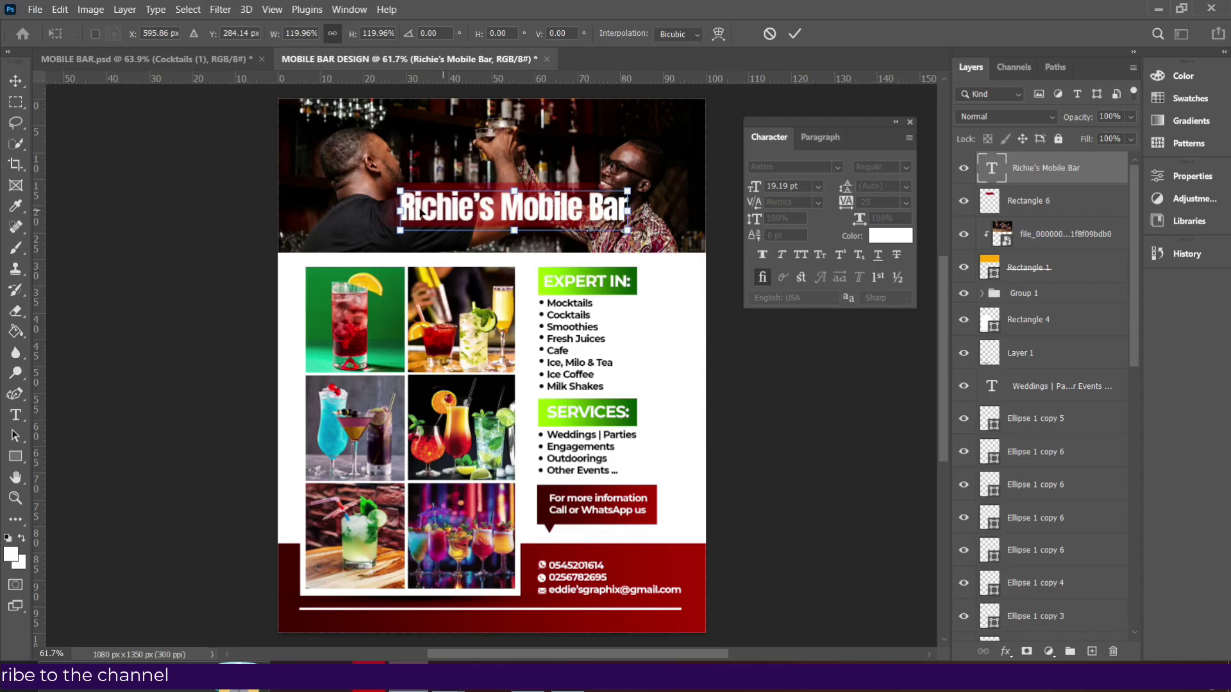
pyautogui.moveTo(401, 209); pyautogui.dragTo(388, 209)
pyautogui.moveTo(627, 209); pyautogui.dragTo(650, 208)
pyautogui.press('Return')
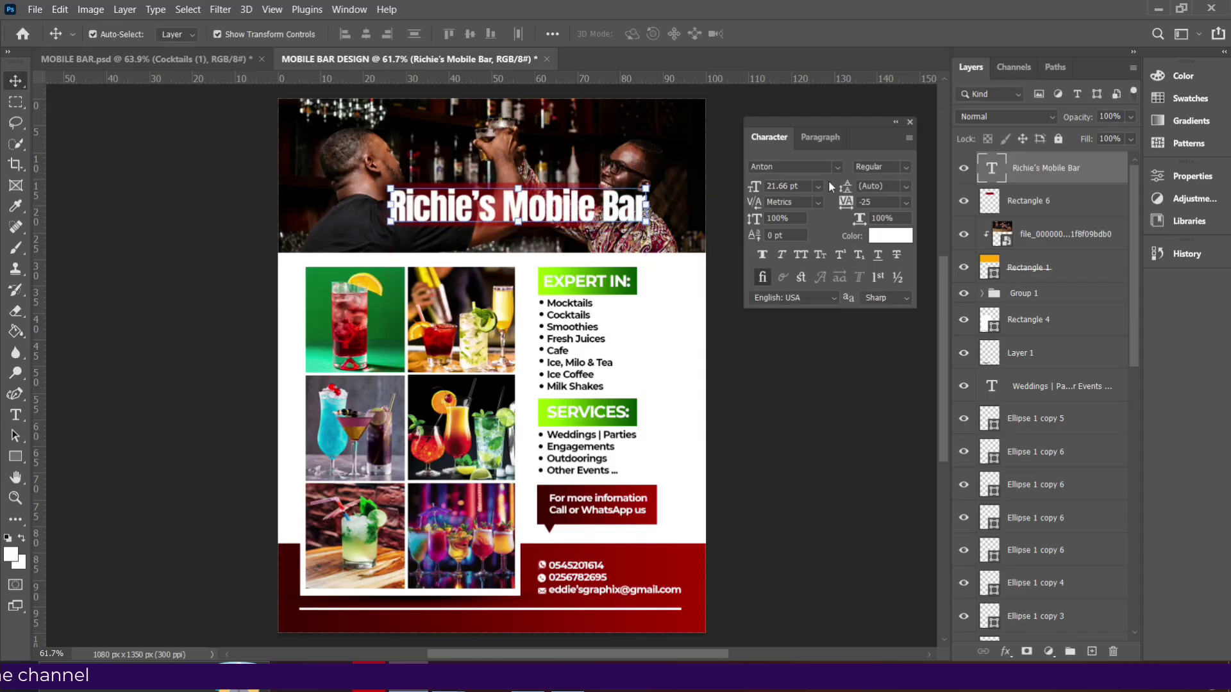
# Change the title's font size to 22 pt, then settle on 18 pt.
pyautogui.click(819, 186)
pyautogui.click(819, 185)
pyautogui.click(787, 186)
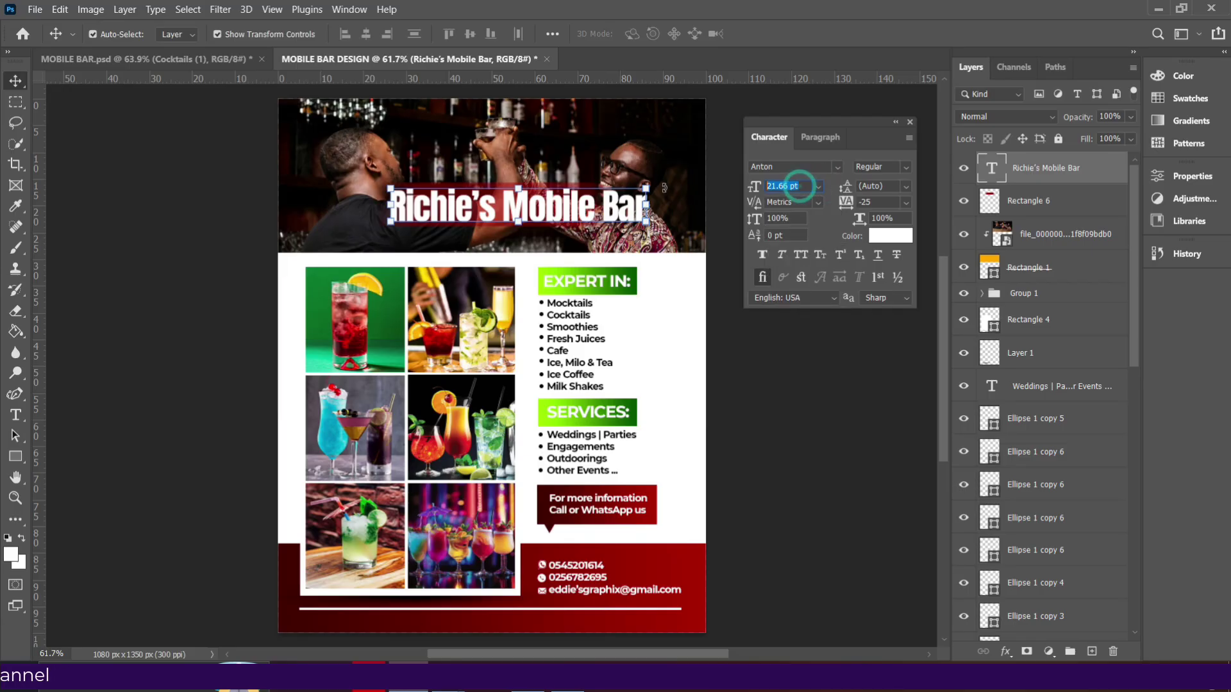
pyautogui.press('Return')
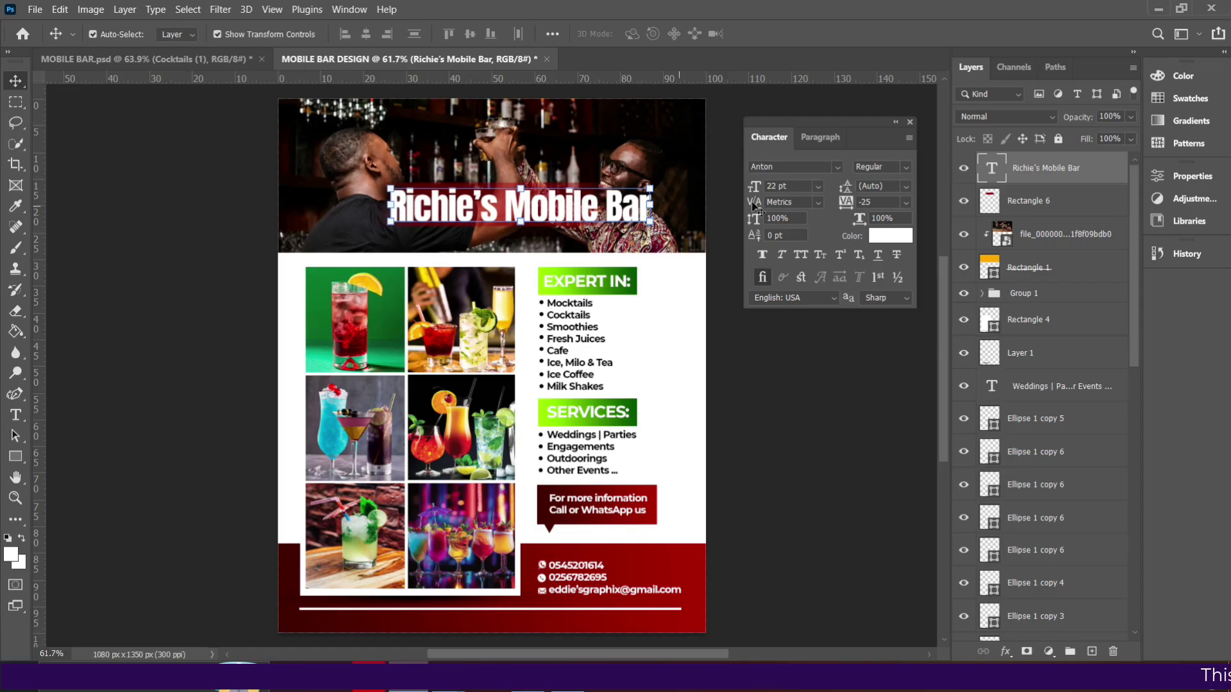
pyautogui.click(817, 186)
pyautogui.click(817, 188)
pyautogui.click(818, 189)
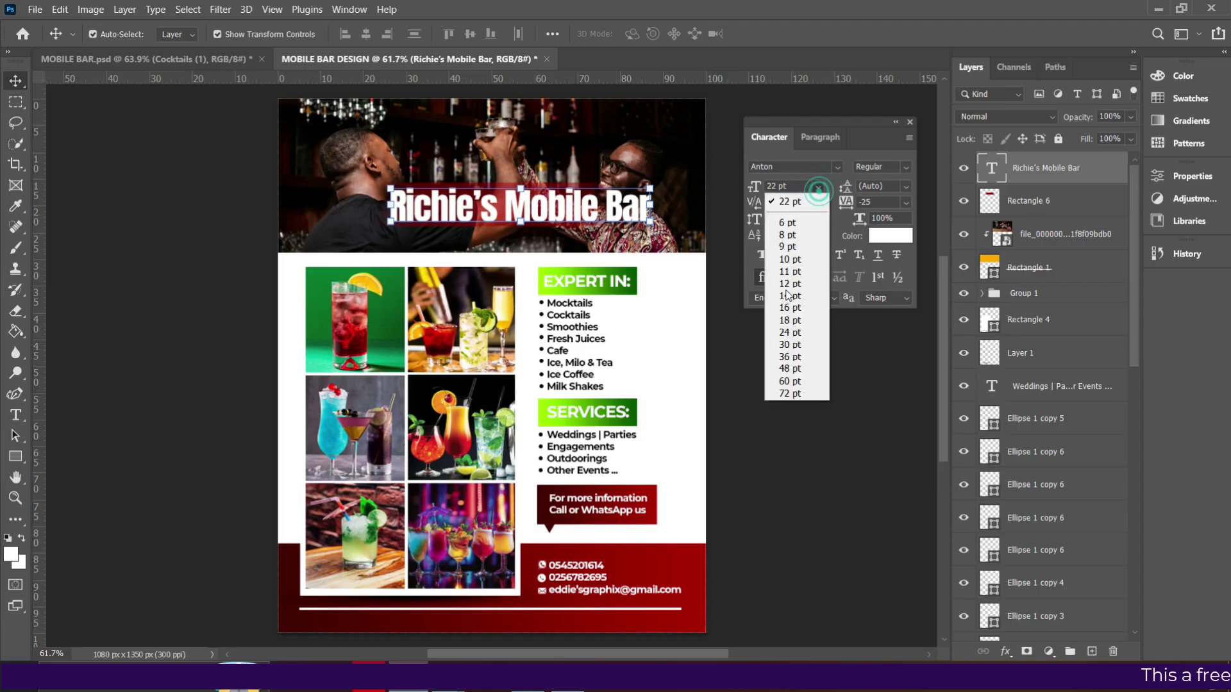
pyautogui.click(799, 321)
# Shift the title to centre it on the red banner.
pyautogui.moveTo(575, 211); pyautogui.dragTo(581, 207)
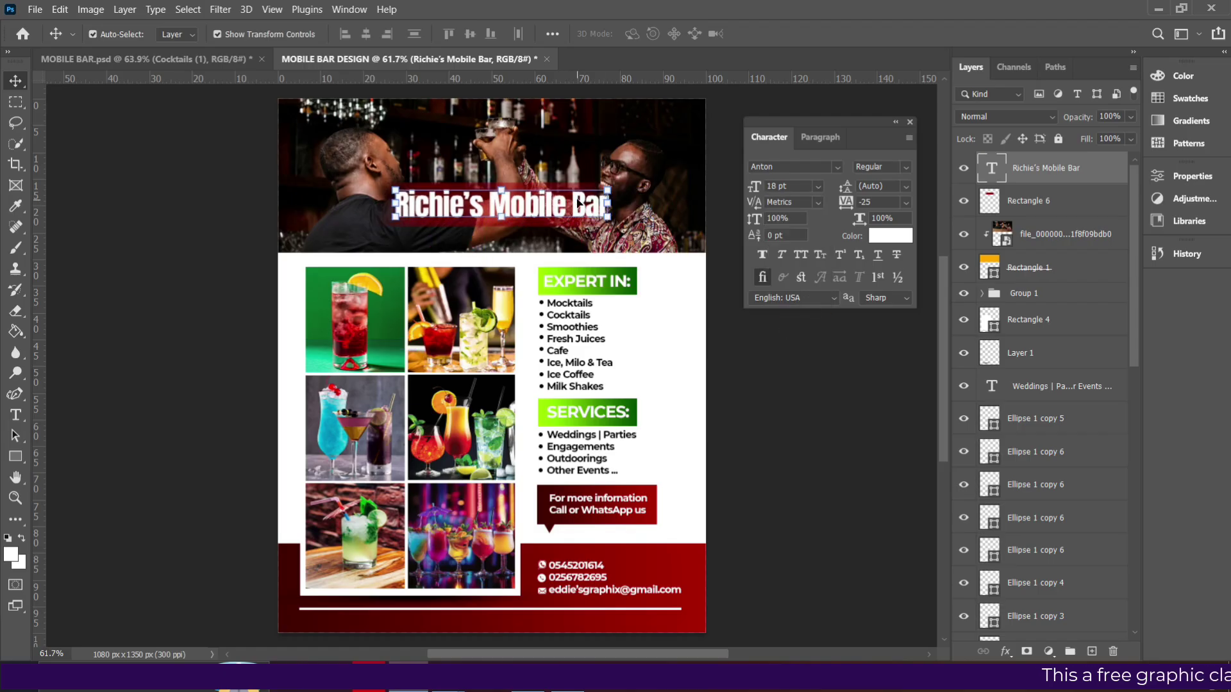
pyautogui.moveTo(436, 200); pyautogui.dragTo(467, 210)
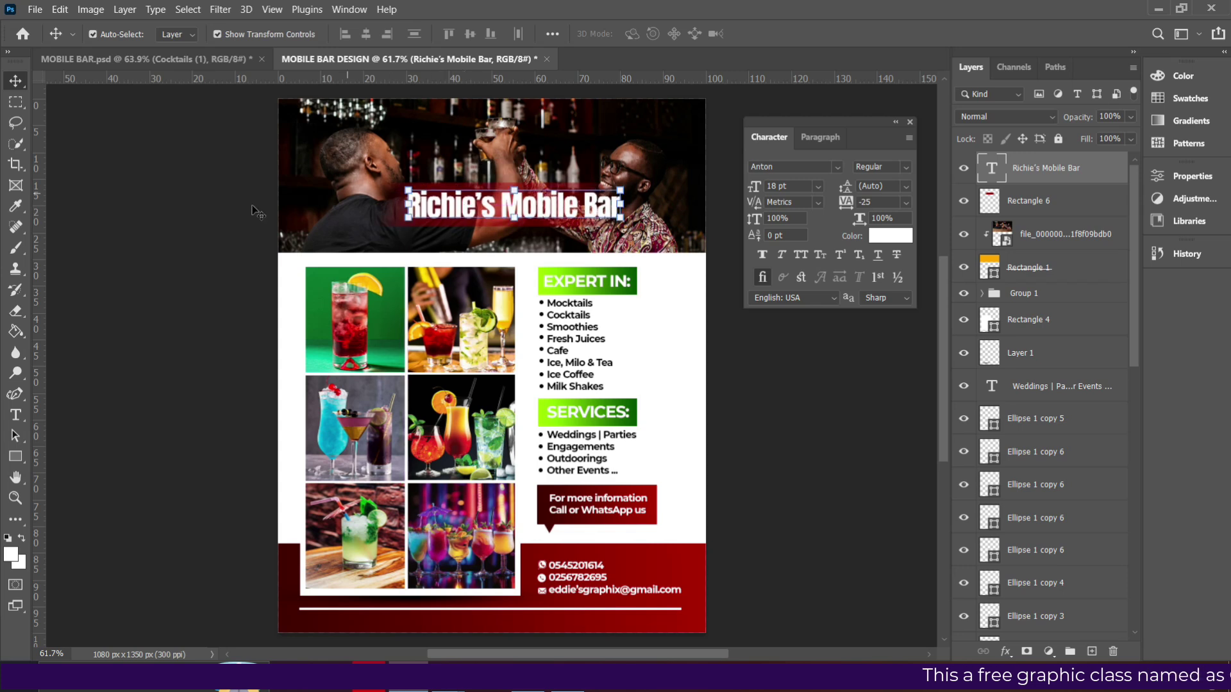
pyautogui.click(1016, 207)
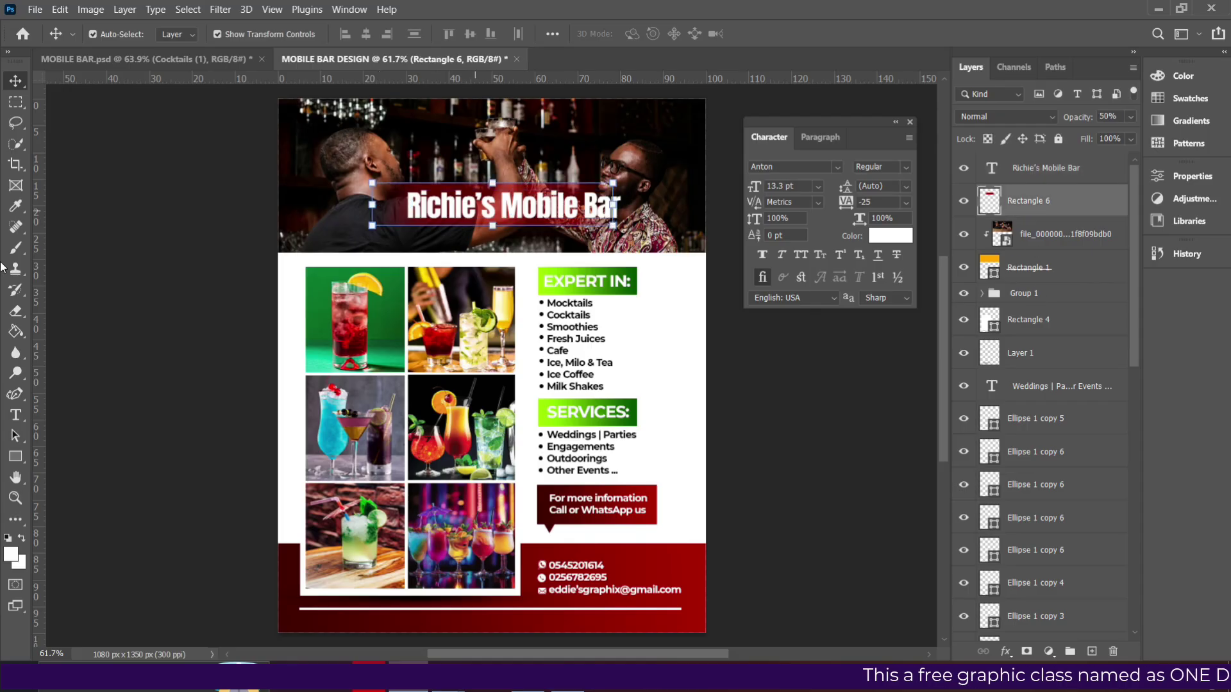
pyautogui.rightClick(19, 457)
# Draw a white circle over the title's R and enlarge it slightly.
pyautogui.click(60, 471)
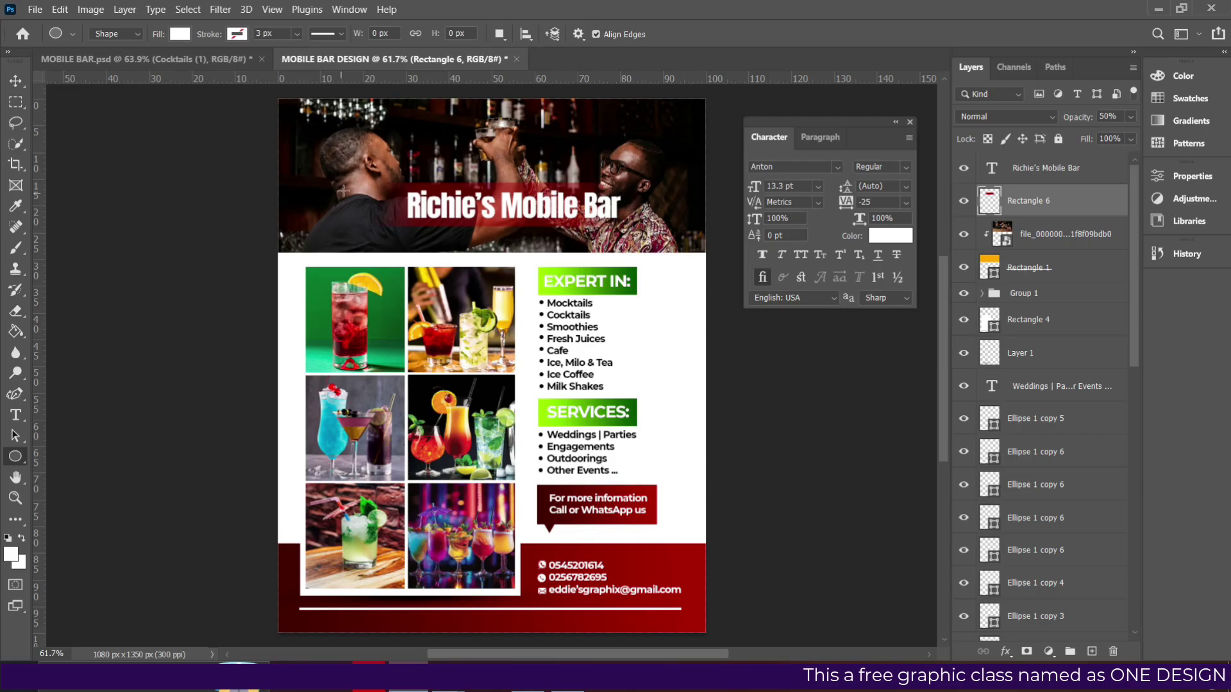
pyautogui.moveTo(375, 181); pyautogui.dragTo(417, 223)
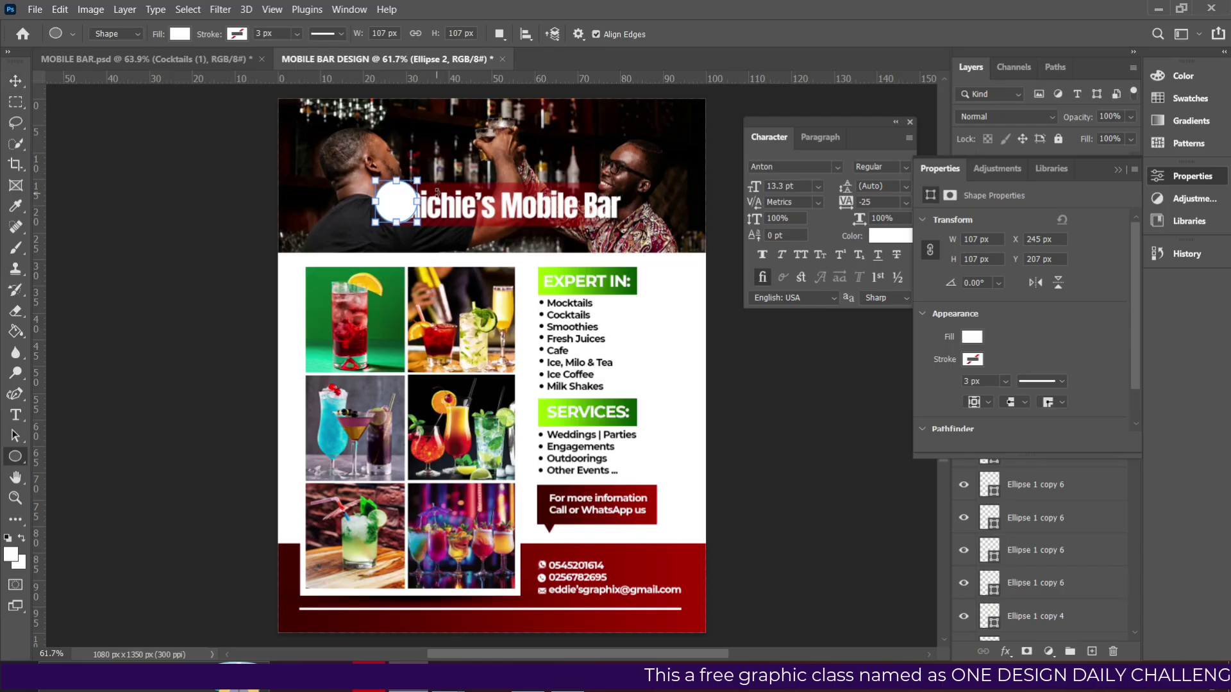
pyautogui.click(15, 81)
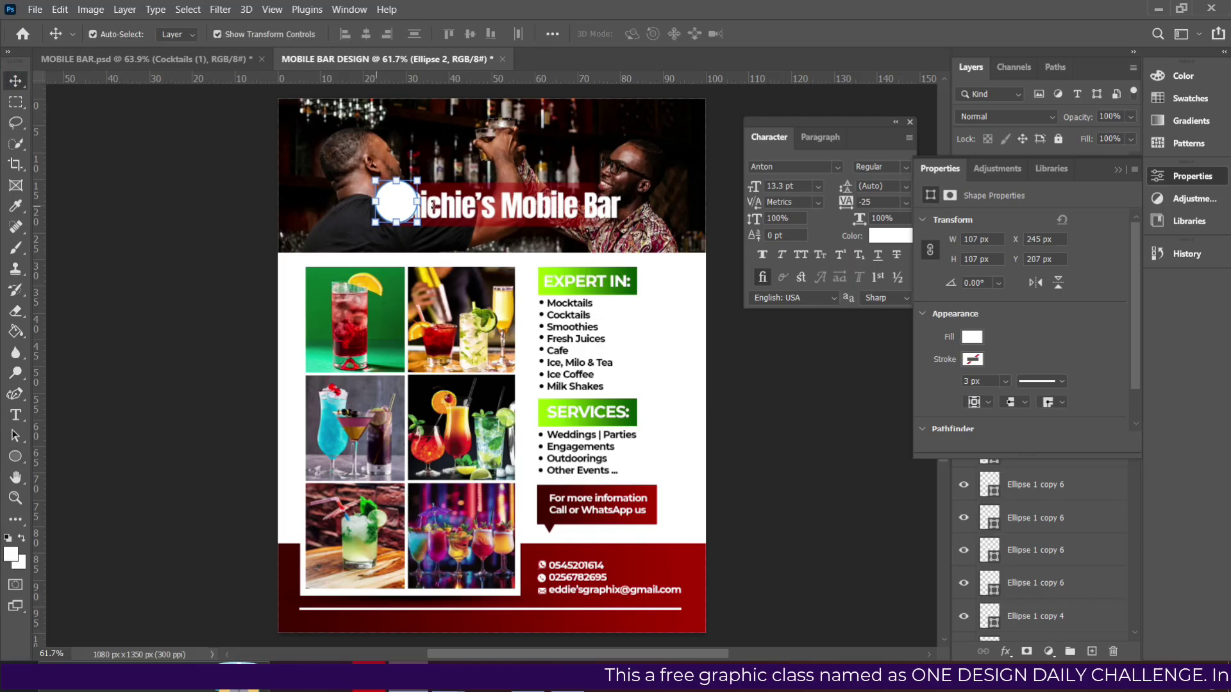
pyautogui.moveTo(420, 180); pyautogui.dragTo(427, 175)
pyautogui.hotkey('ctrl', 'z')
pyautogui.moveTo(375, 180); pyautogui.dragTo(370, 174)
pyautogui.press('Return')
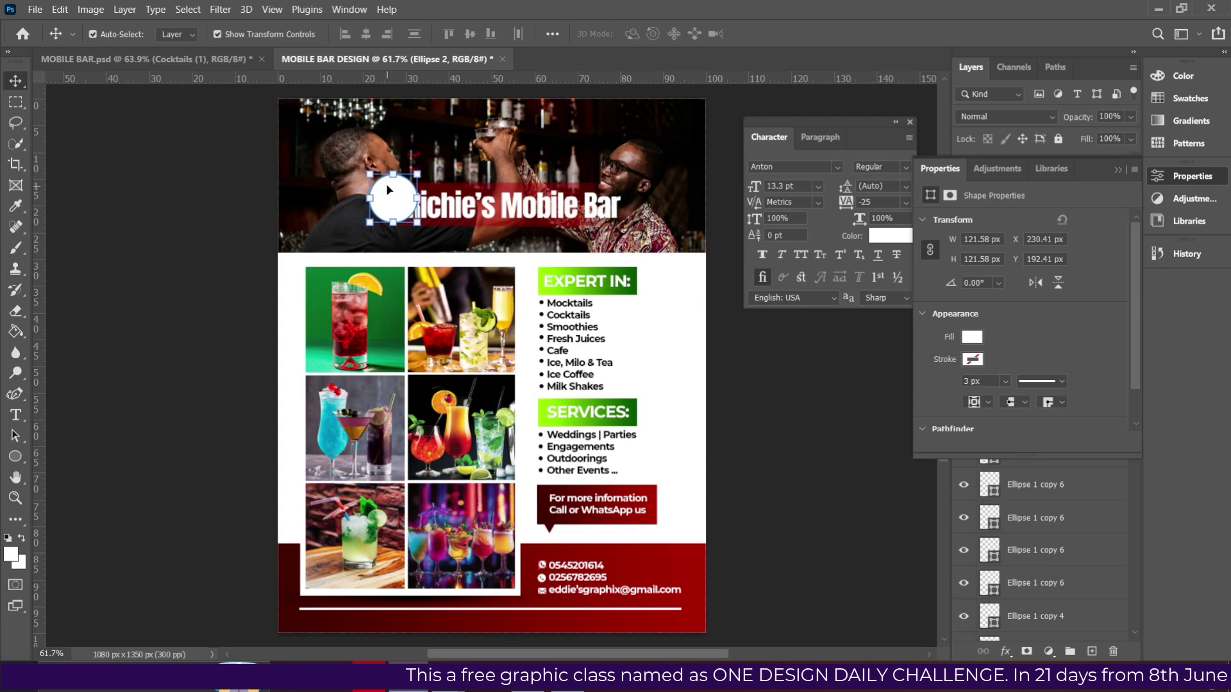
# Duplicate the circle, fill Ellipse 2 with dark red sampled from the photo, and enlarge it.
pyautogui.hotkey('ctrl', 'j')
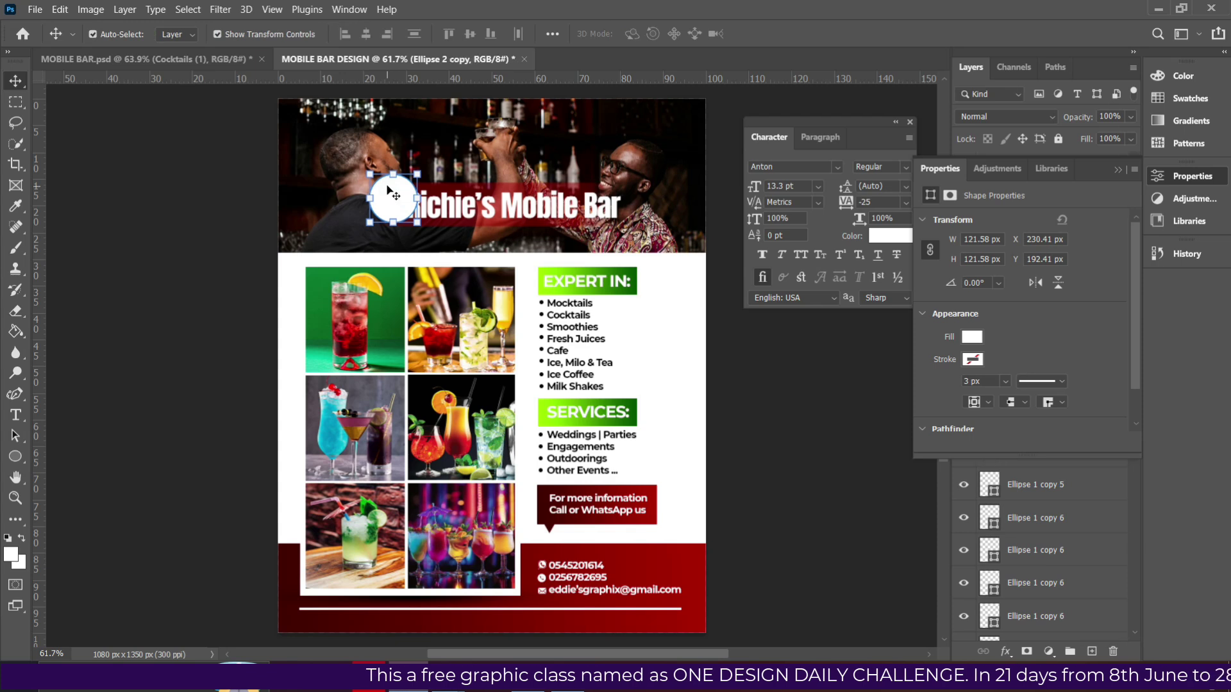
pyautogui.click(1119, 170)
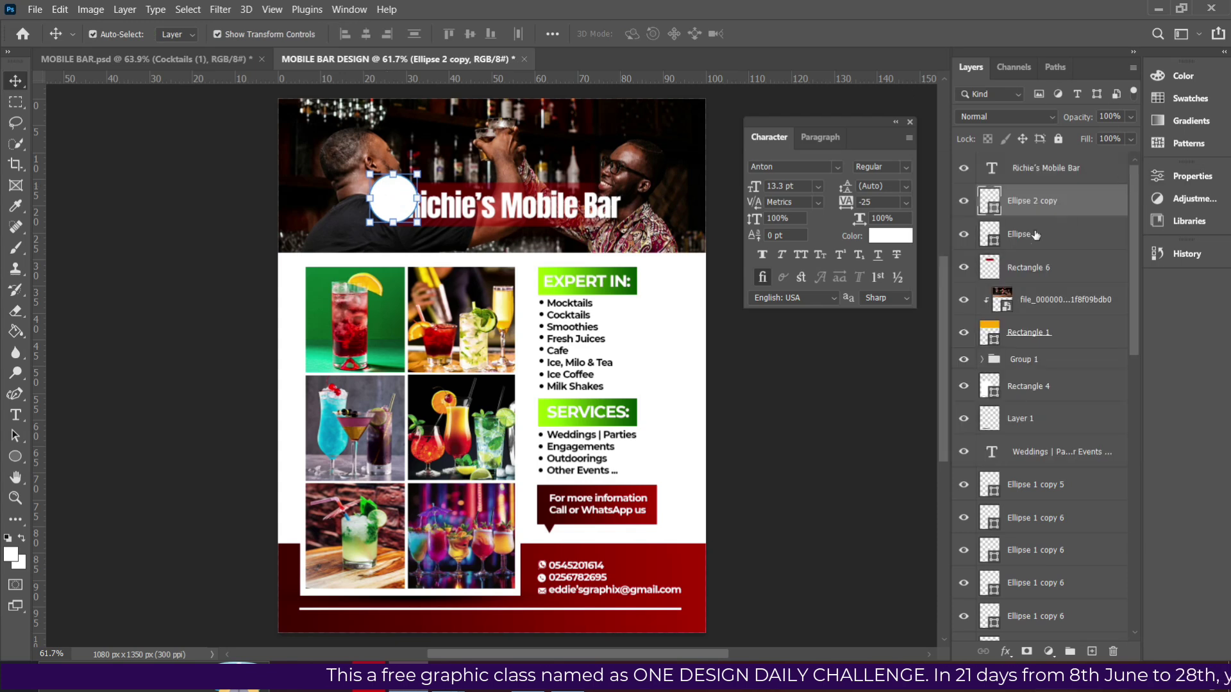
pyautogui.click(1015, 242)
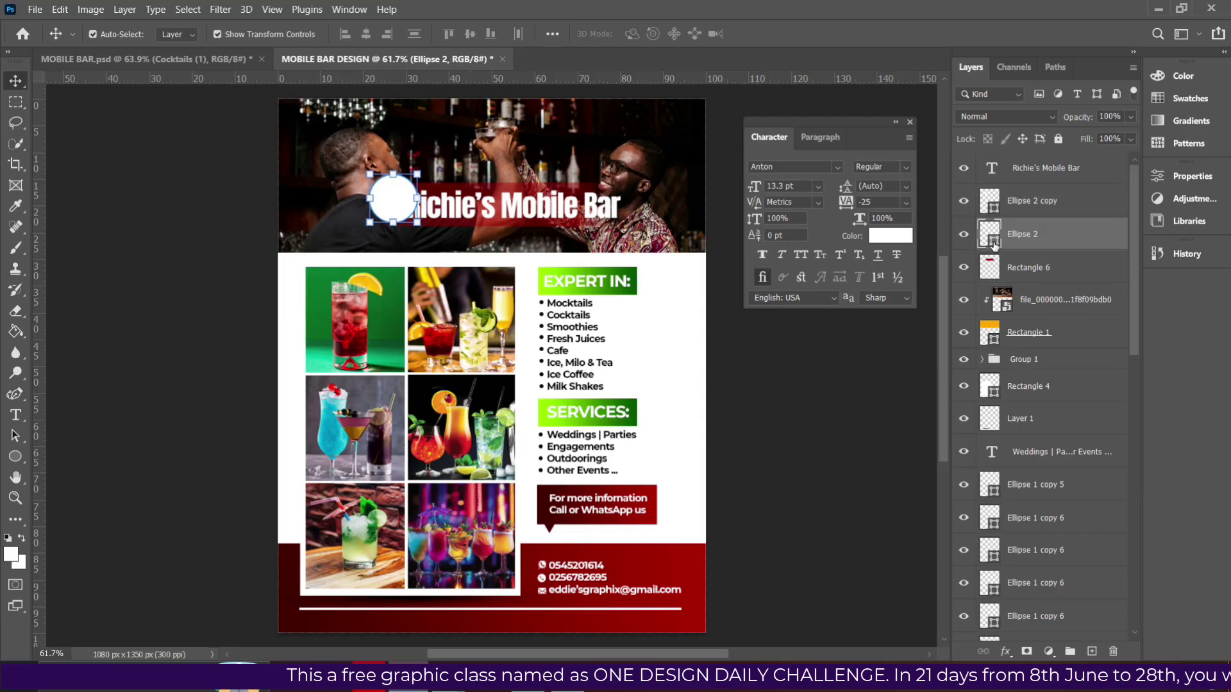
pyautogui.doubleClick(995, 242)
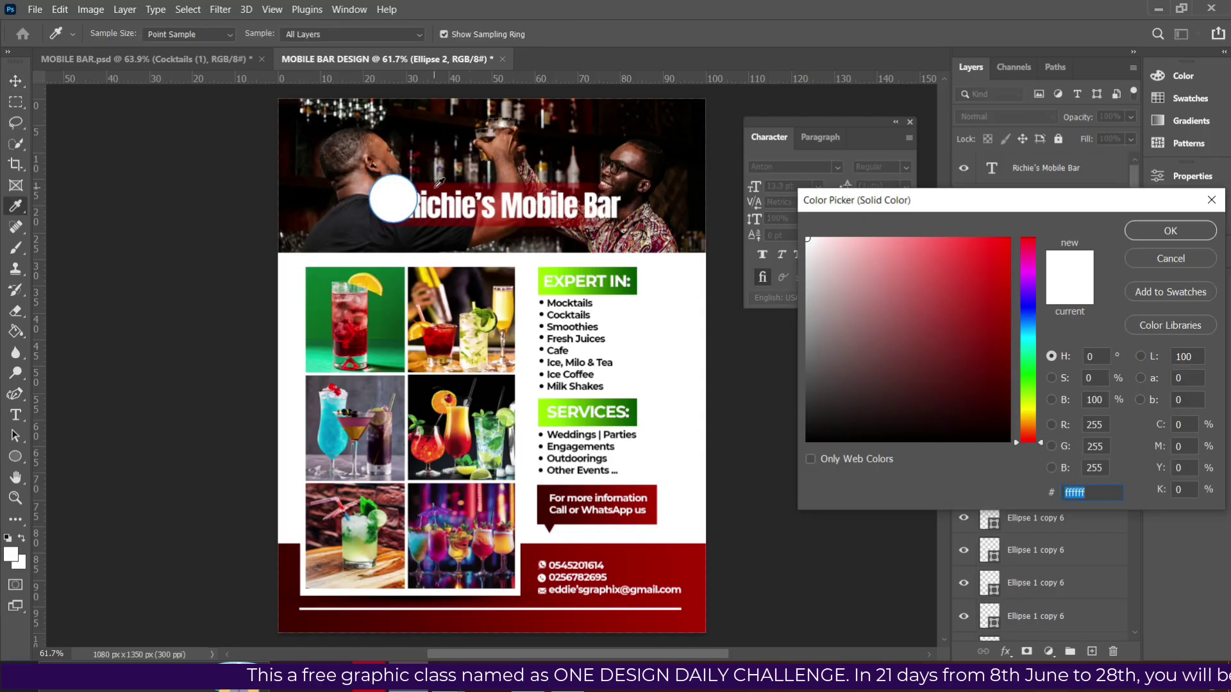
pyautogui.click(436, 186)
pyautogui.click(1147, 223)
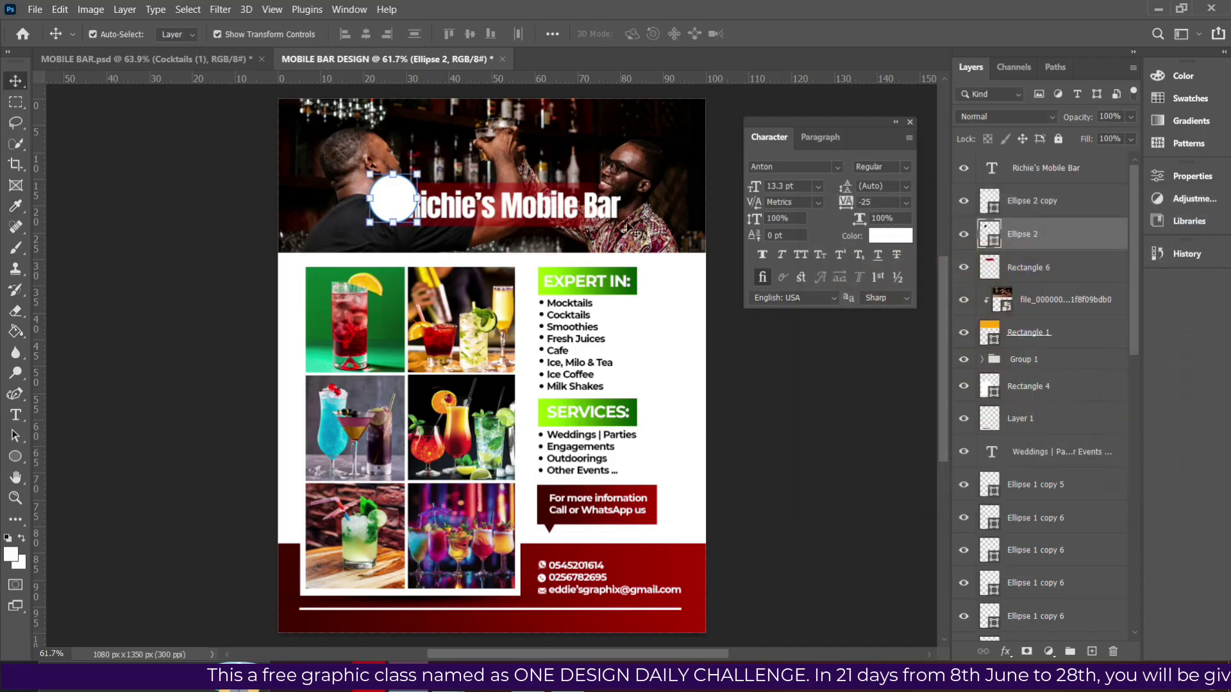
pyautogui.moveTo(418, 175)
pyautogui.mouseDown()
pyautogui.moveTo(424, 166)
pyautogui.moveTo(415, 175)
pyautogui.mouseUp()
pyautogui.press('Return')
pyautogui.click(407, 186)
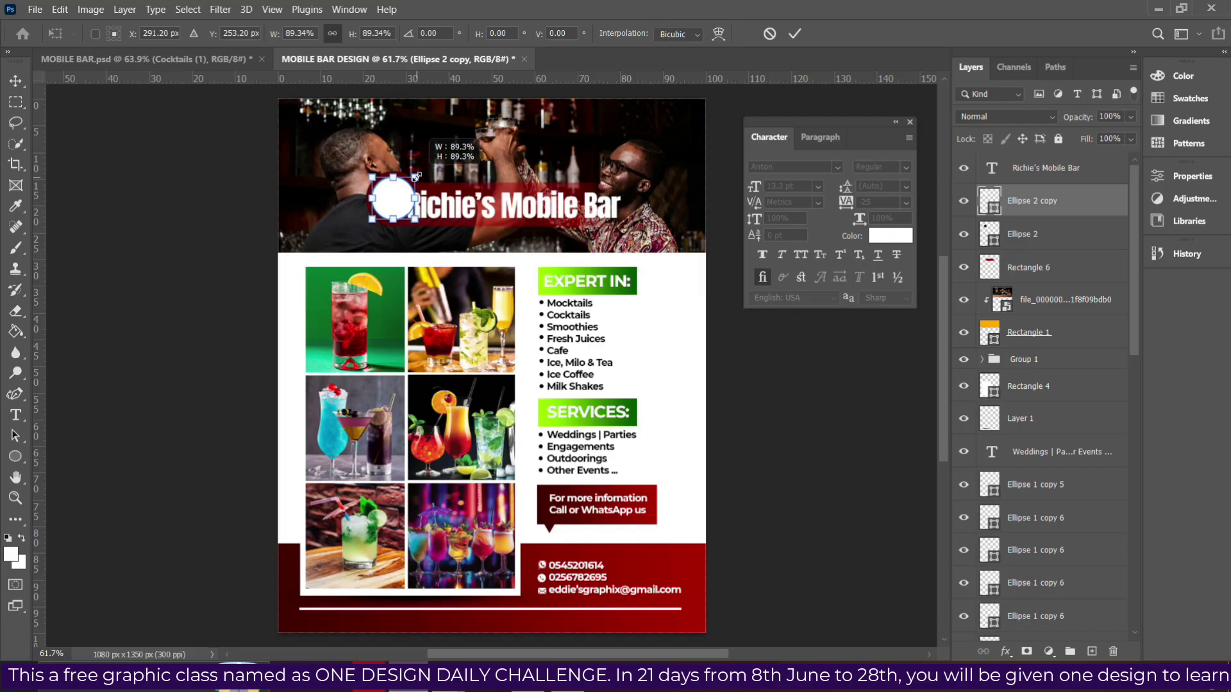
pyautogui.press('Return')
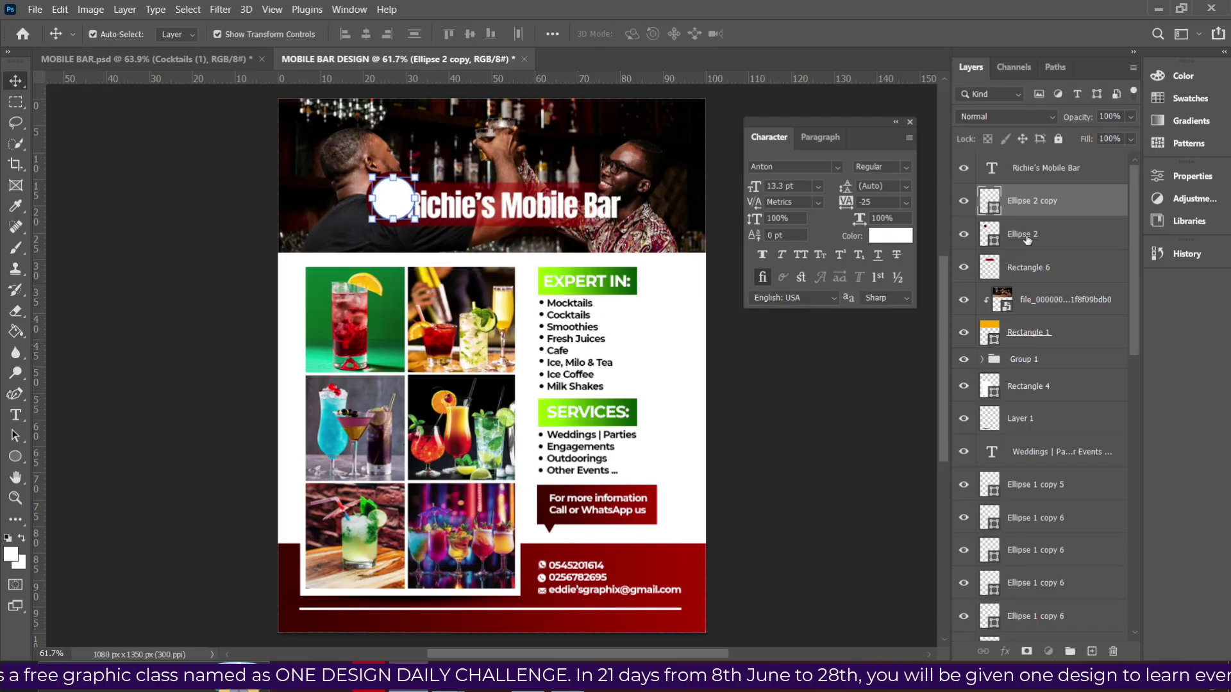
# Lower Ellipse 2's opacity and select it together with Rectangle 6.
pyautogui.click(1027, 237)
pyautogui.click(1130, 119)
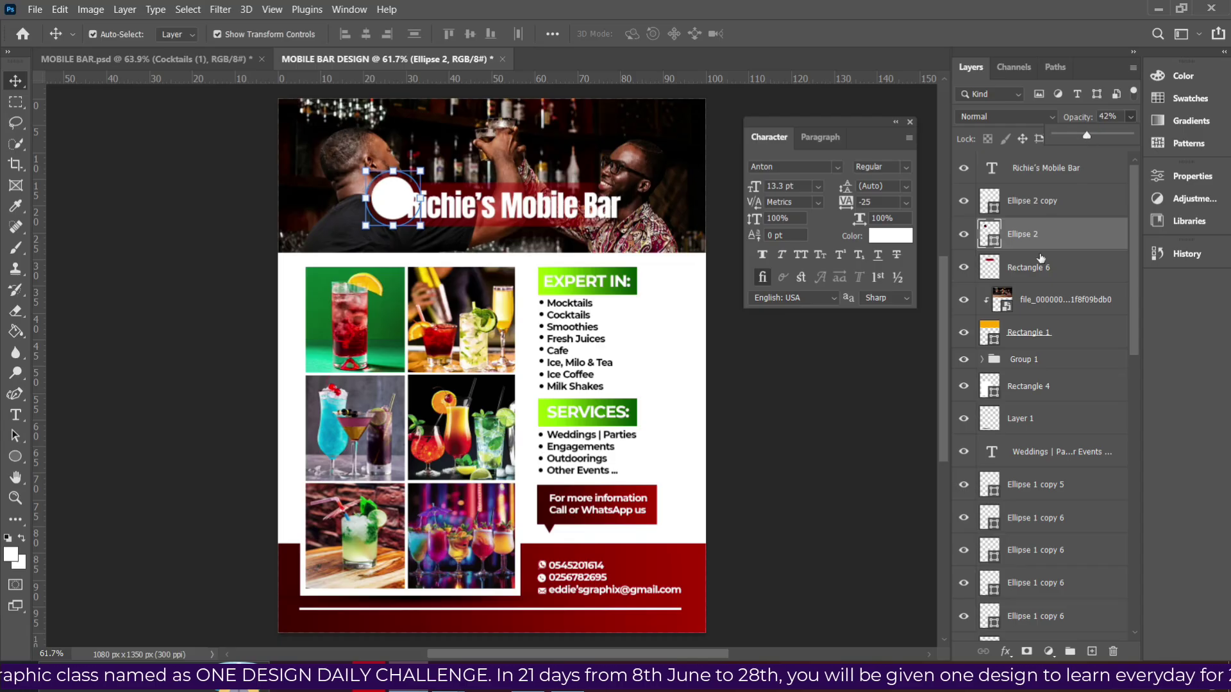
pyautogui.click(1024, 269)
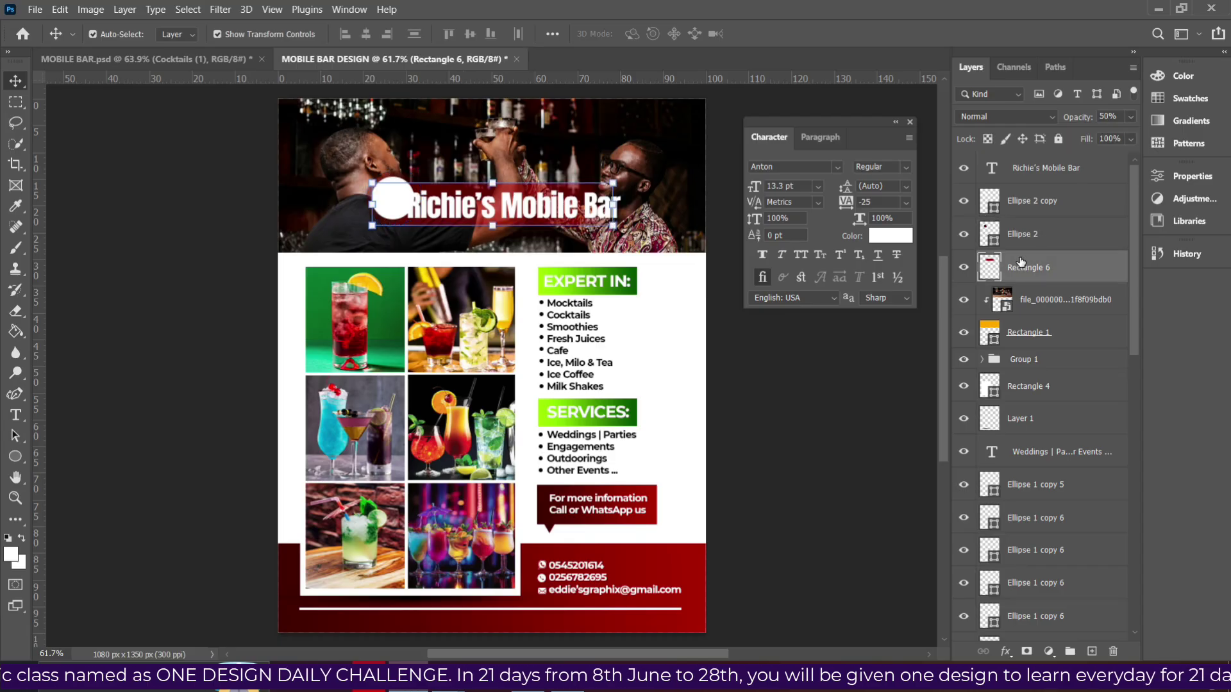
pyautogui.click(1024, 237)
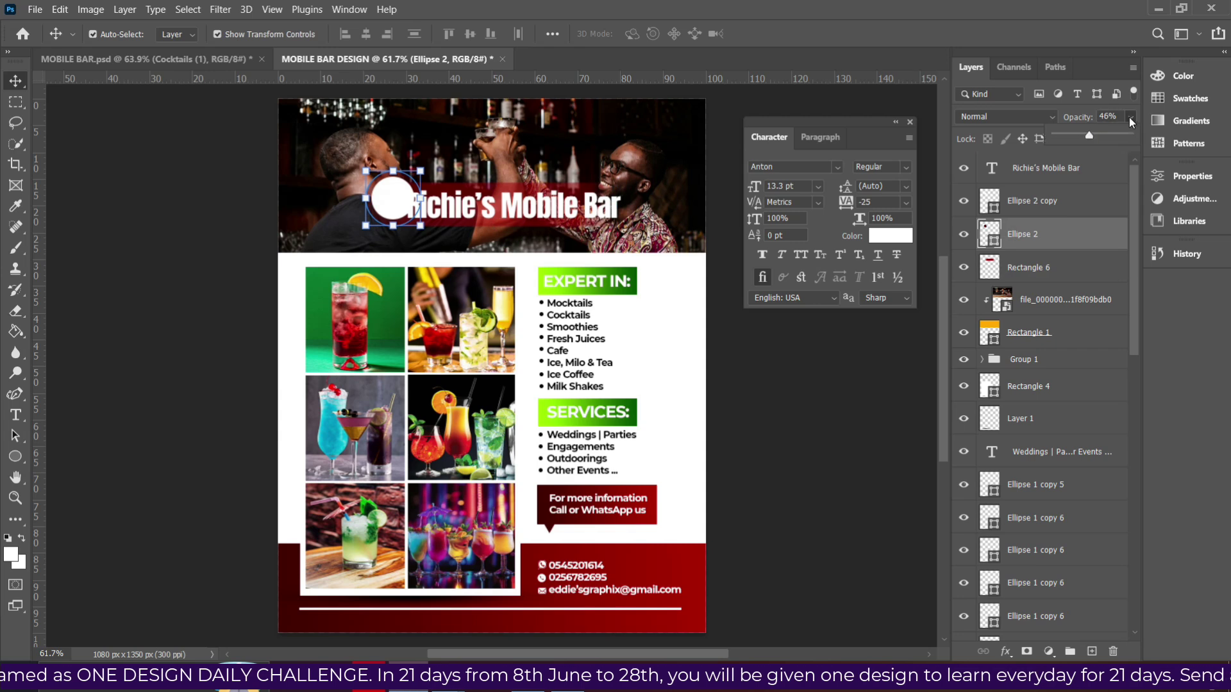
pyautogui.keyDown('shift'); pyautogui.click(1026, 268); pyautogui.keyUp('shift')
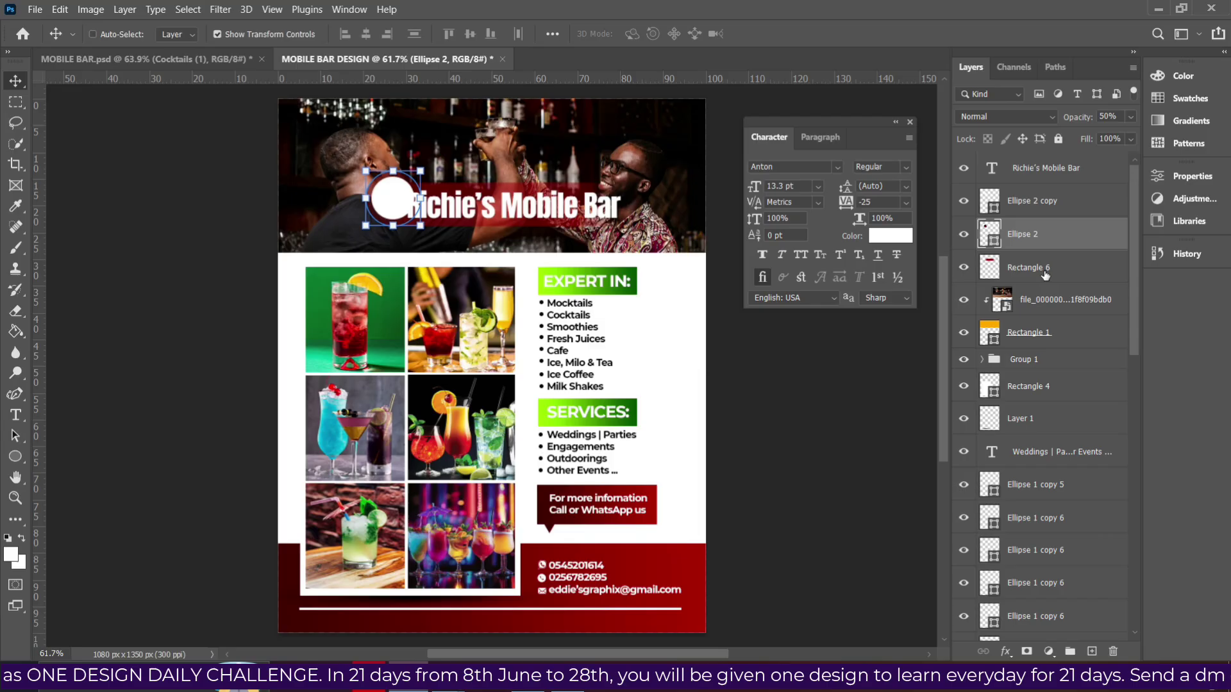
# Align the circles and red bar on vertical centres and nudge them left and down.
pyautogui.keyDown('shift'); pyautogui.click(1036, 211); pyautogui.keyUp('shift')
pyautogui.click(469, 34)
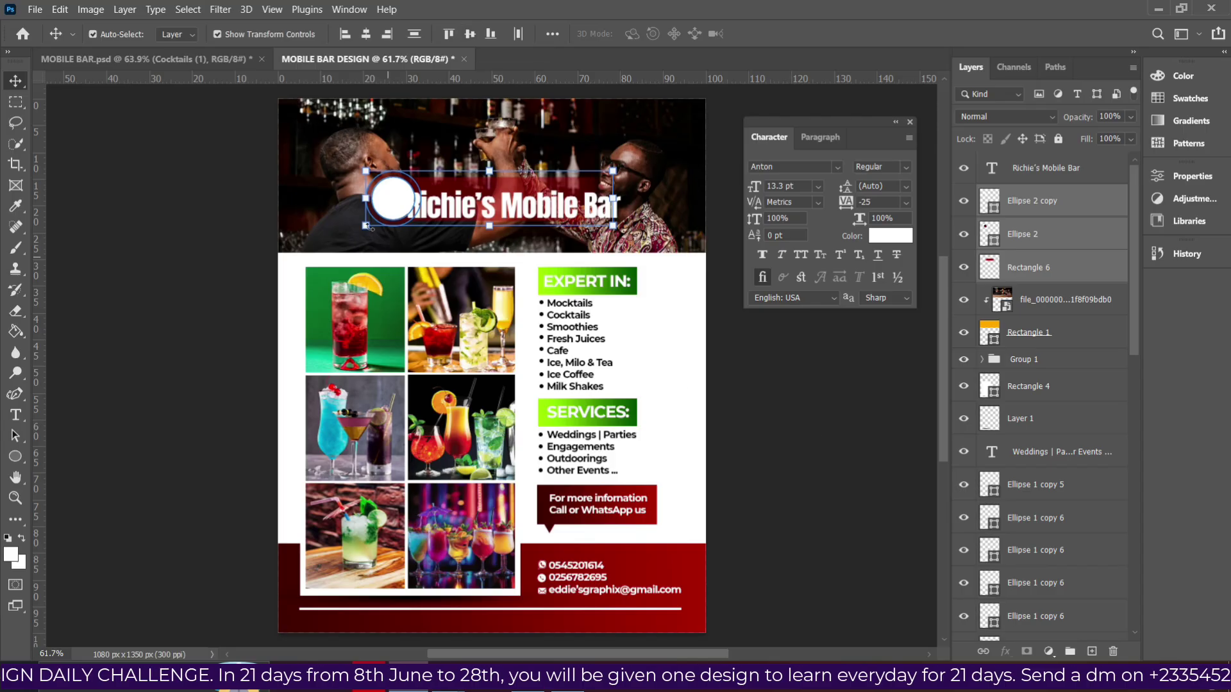
pyautogui.press('Left')
pyautogui.press('Left')
pyautogui.press('Left')
pyautogui.press('Left')
pyautogui.press('Left')
pyautogui.press('Left')
pyautogui.press('Left')
pyautogui.press('Left')
pyautogui.press('Left')
pyautogui.press('Left')
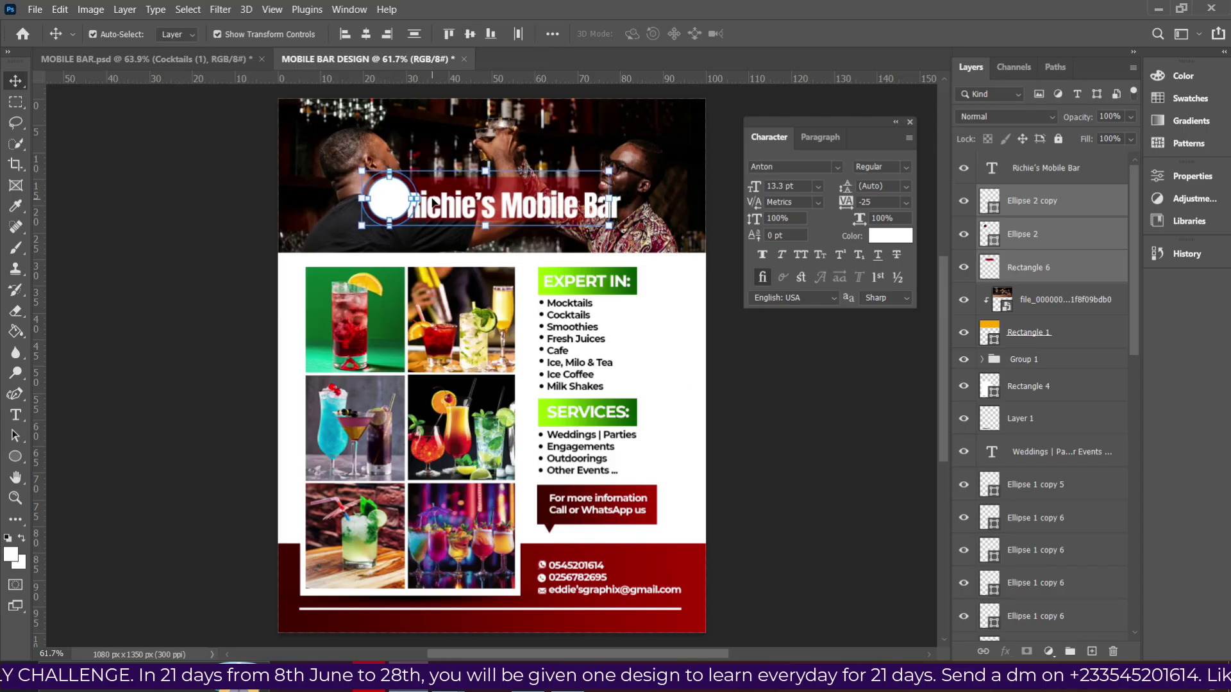
pyautogui.press('Down')
pyautogui.press('Down')
pyautogui.press('Down')
pyautogui.press('Down')
pyautogui.press('Down')
pyautogui.press('Down')
pyautogui.press('Down')
pyautogui.press('Down')
pyautogui.press('Down')
pyautogui.press('Down')
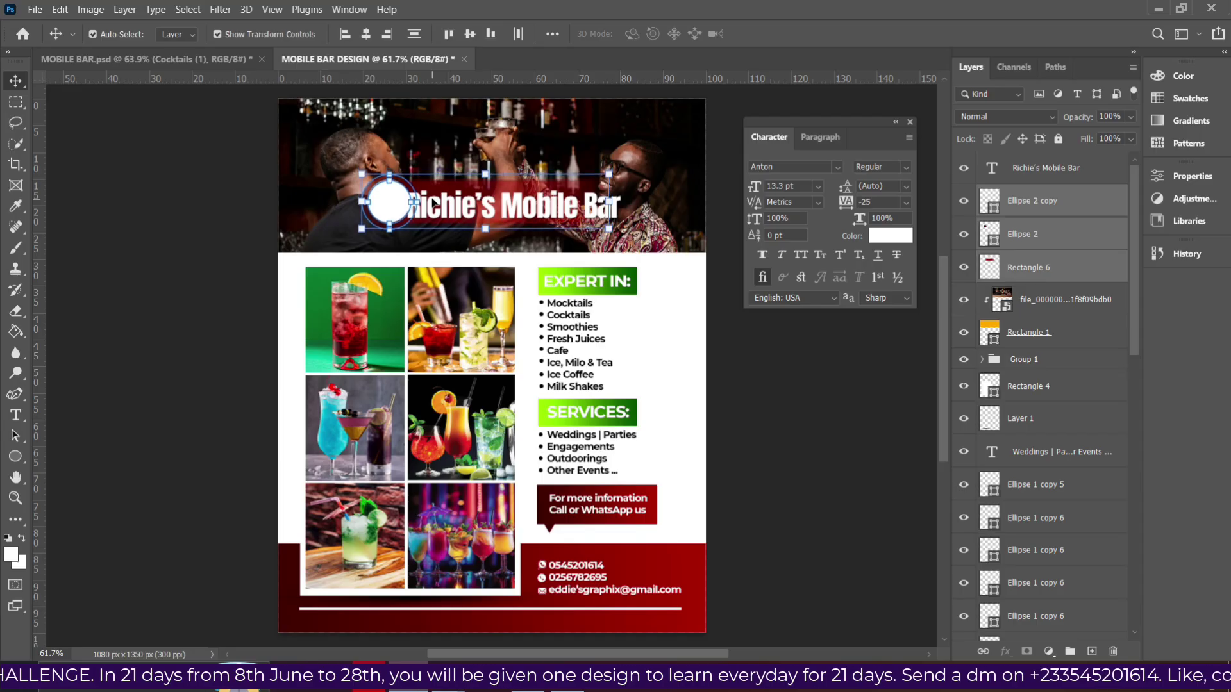
# Move the title right and widen the red bar to the right.
pyautogui.moveTo(443, 203); pyautogui.dragTo(498, 207)
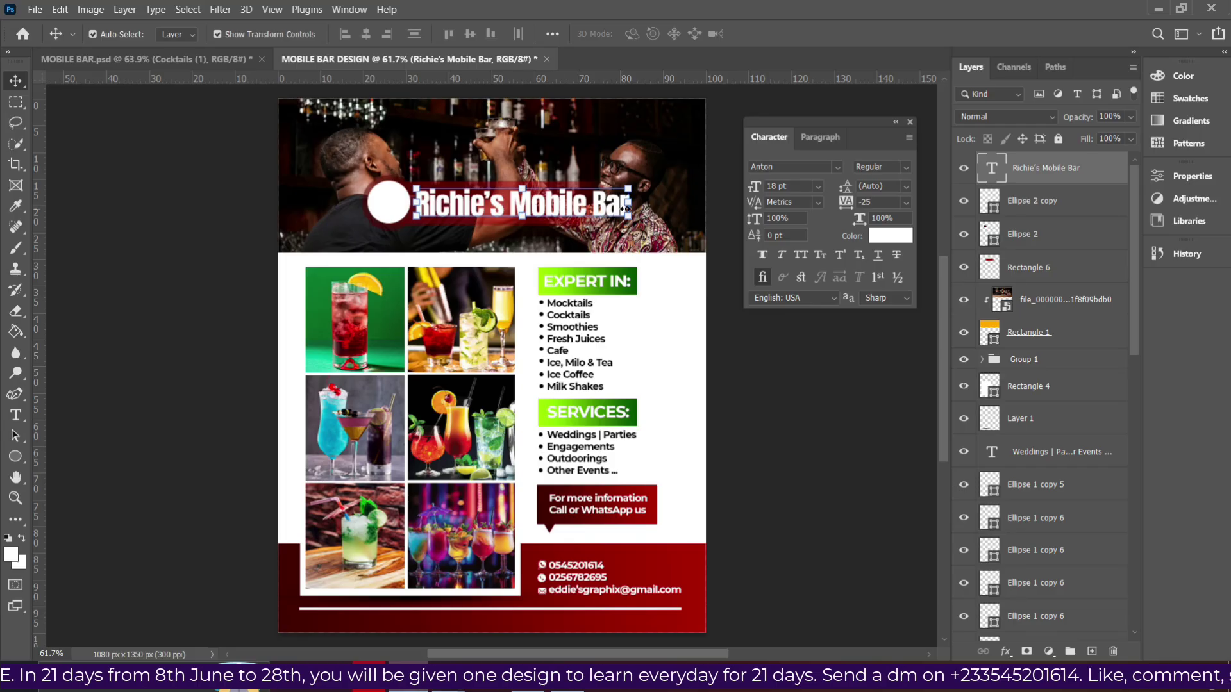
pyautogui.click(558, 234)
pyautogui.click(557, 192)
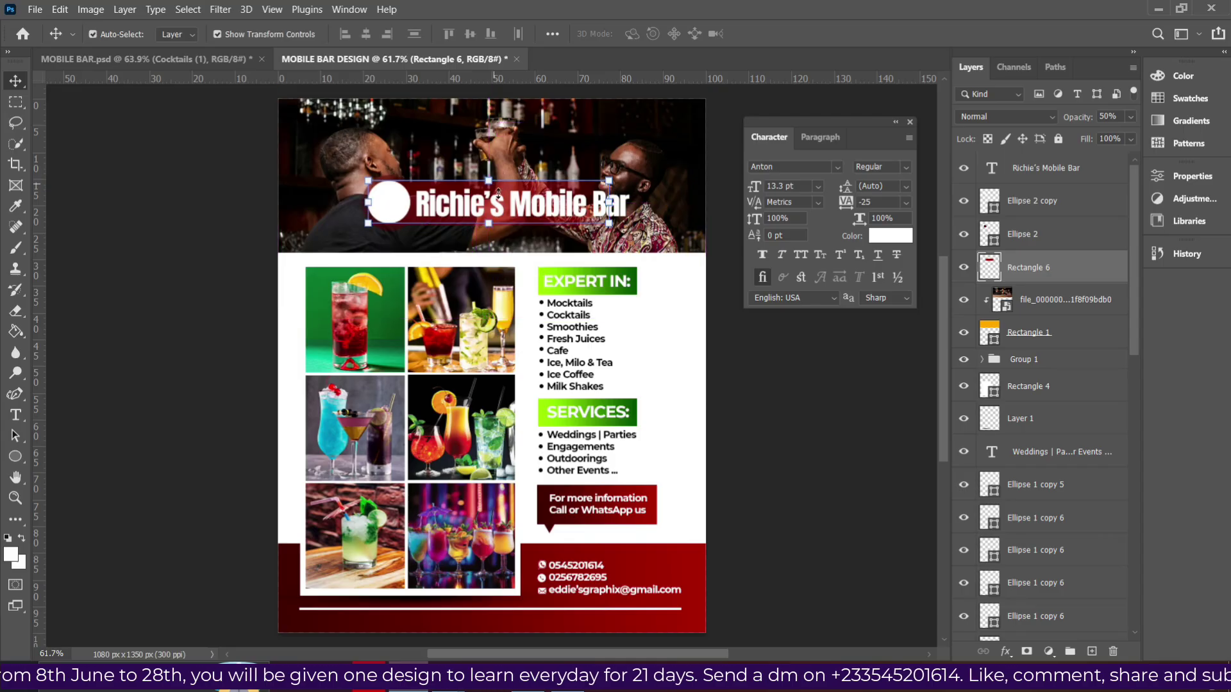
pyautogui.moveTo(609, 202); pyautogui.dragTo(643, 206)
pyautogui.press('Return')
pyautogui.press('Left')
pyautogui.press('Left')
pyautogui.press('Left')
pyautogui.press('Left')
pyautogui.press('Left')
pyautogui.press('Left')
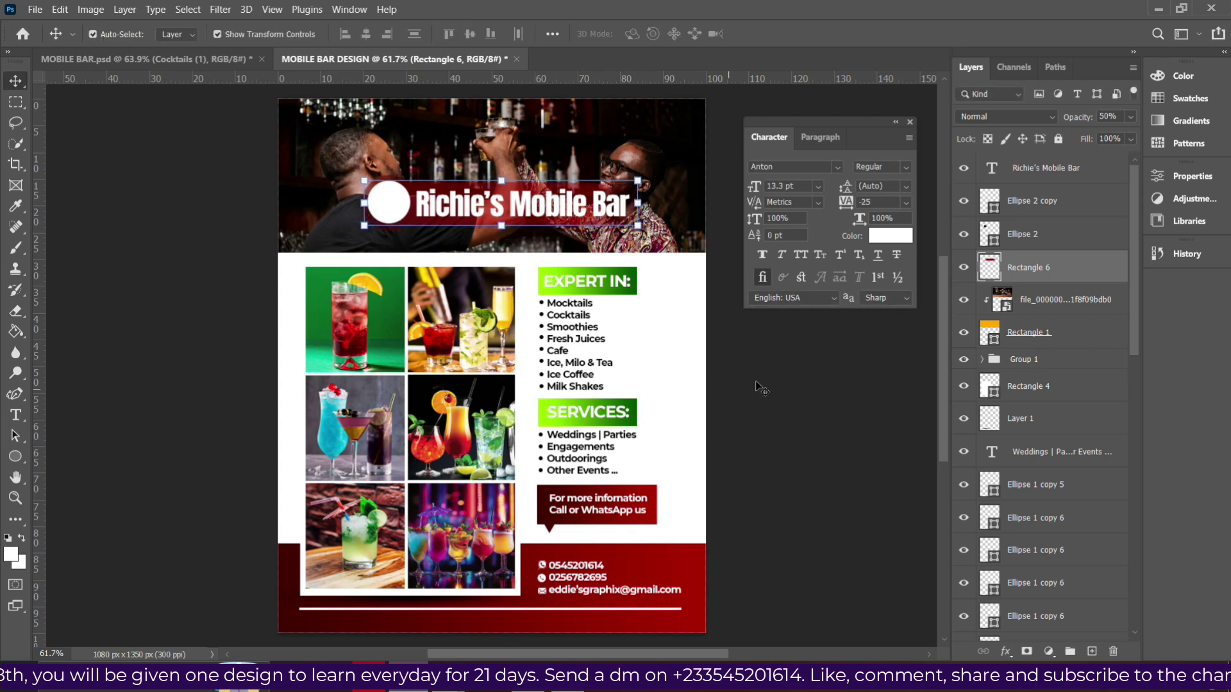
pyautogui.click(761, 357)
# Move the bar photo up slightly, declining the shape path replacement prompt.
pyautogui.click(584, 221)
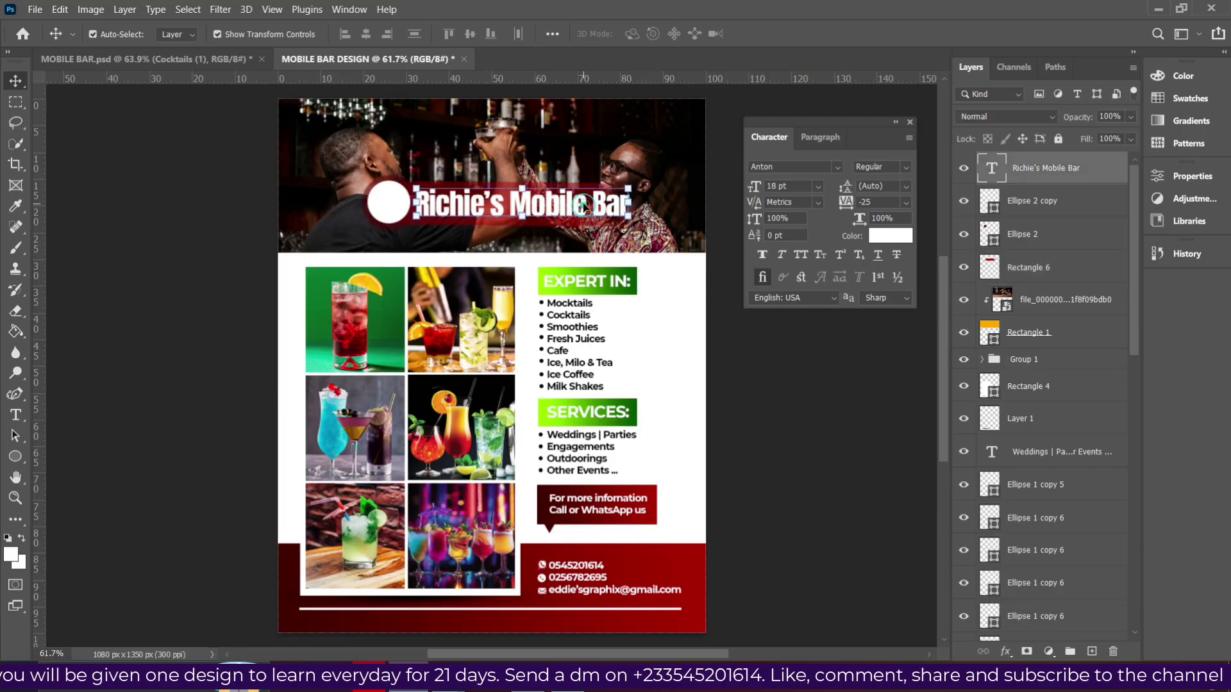
pyautogui.click(663, 177)
pyautogui.press('Up')
pyautogui.press('Up')
pyautogui.press('Up')
pyautogui.press('Up')
pyautogui.press('Up')
pyautogui.press('Up')
pyautogui.press('Up')
pyautogui.press('Up')
pyautogui.press('Up')
pyautogui.press('Up')
pyautogui.press('Up')
pyautogui.press('Up')
pyautogui.press('Up')
pyautogui.press('Up')
pyautogui.press('Up')
pyautogui.press('Up')
pyautogui.press('Up')
pyautogui.press('Up')
pyautogui.press('Up')
pyautogui.press('Up')
pyautogui.press('Up')
pyautogui.press('Up')
pyautogui.press('Up')
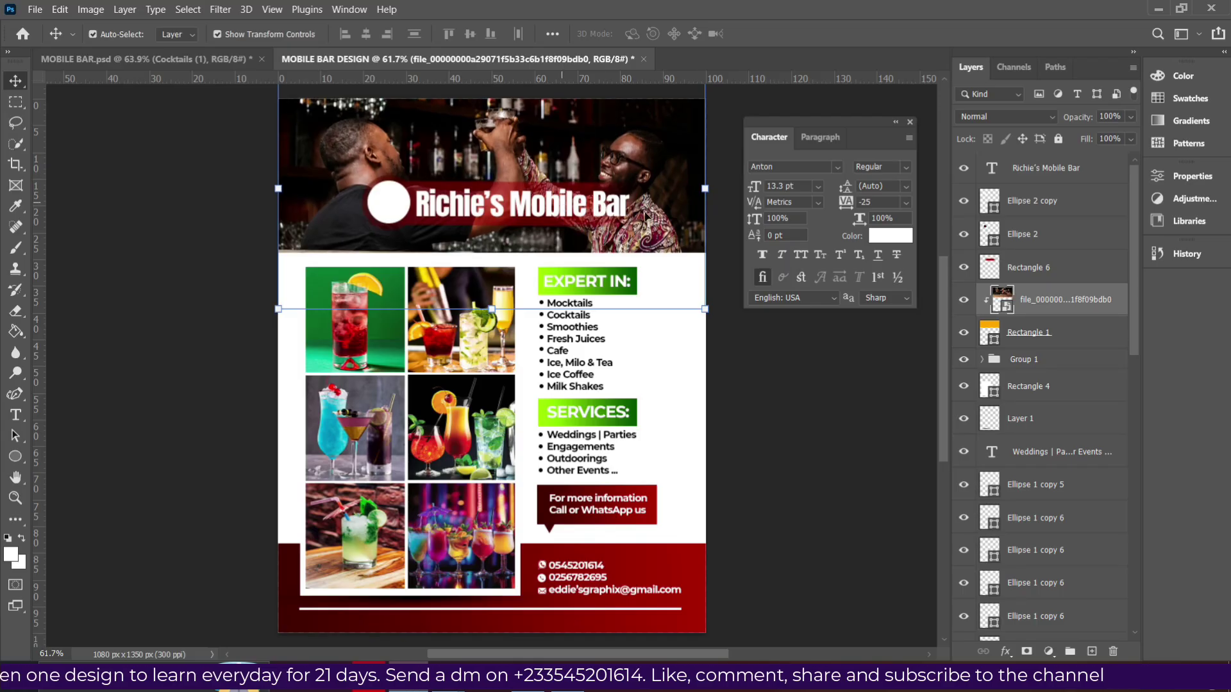
pyautogui.click(507, 208)
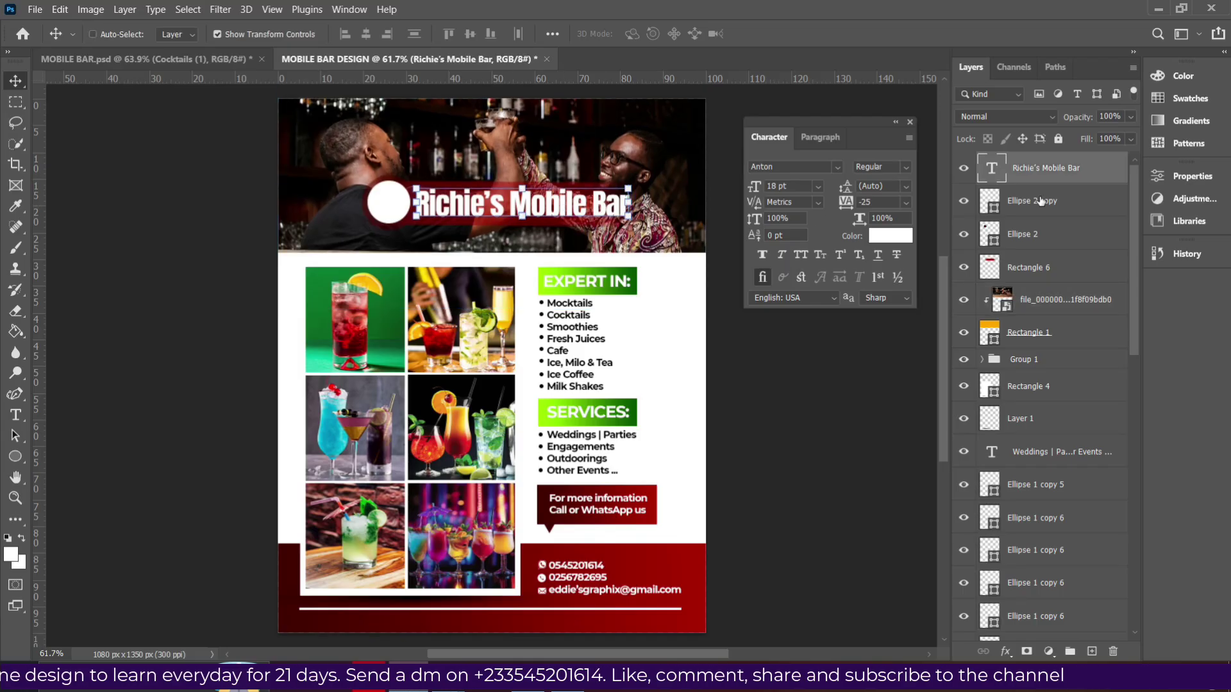
pyautogui.moveTo(1039, 232); pyautogui.dragTo(1038, 231)
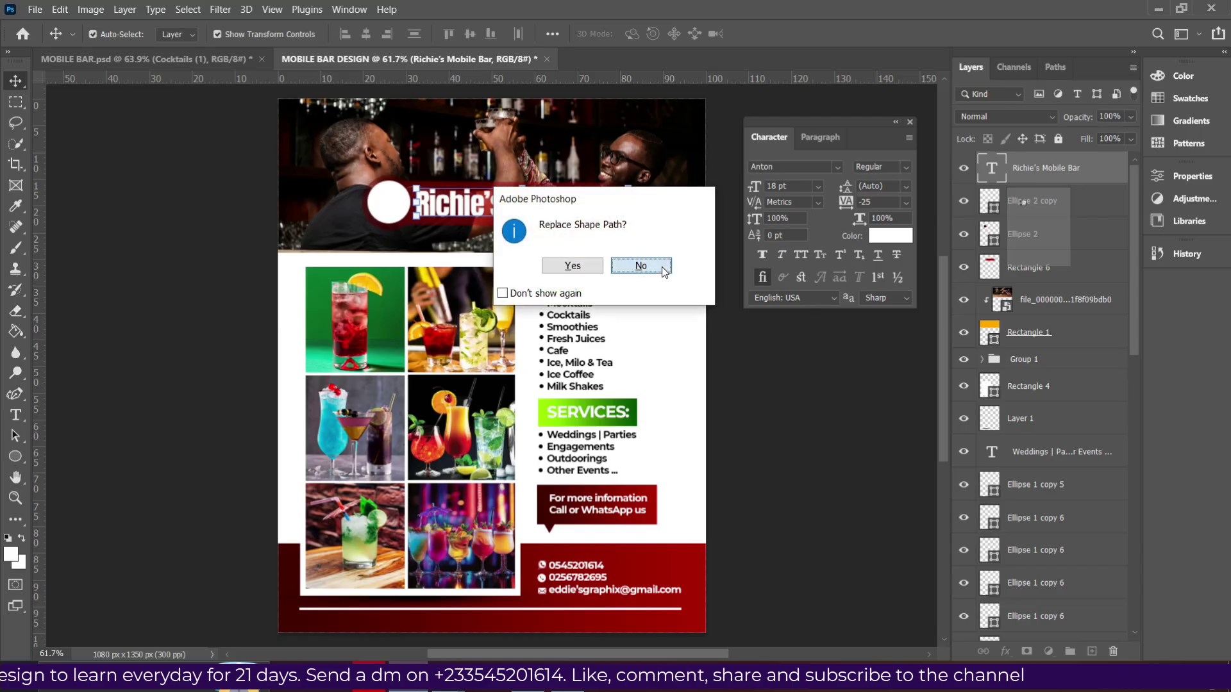
pyautogui.click(647, 267)
# Nudge the title, both circles and Rectangle 6 together left and down.
pyautogui.keyDown('shift'); pyautogui.click(1034, 211); pyautogui.keyUp('shift')
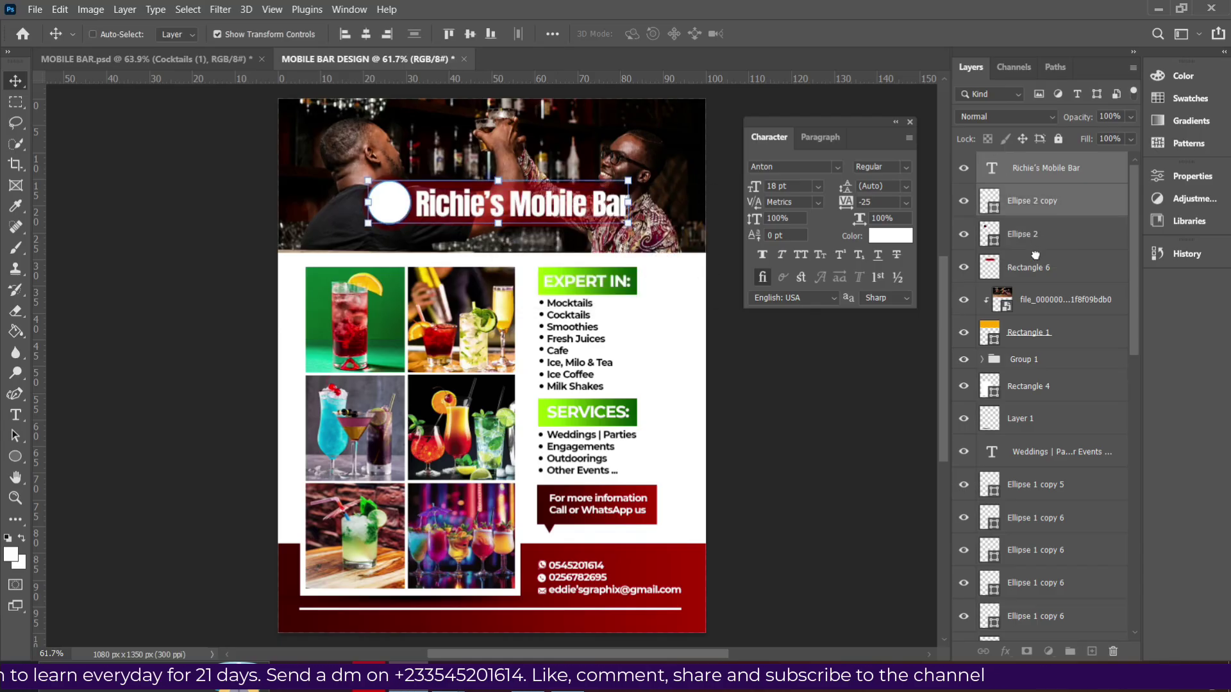
pyautogui.click(1038, 237)
pyautogui.keyDown('shift'); pyautogui.click(1040, 269); pyautogui.keyUp('shift')
pyautogui.keyDown('shift'); pyautogui.click(1032, 201); pyautogui.keyUp('shift')
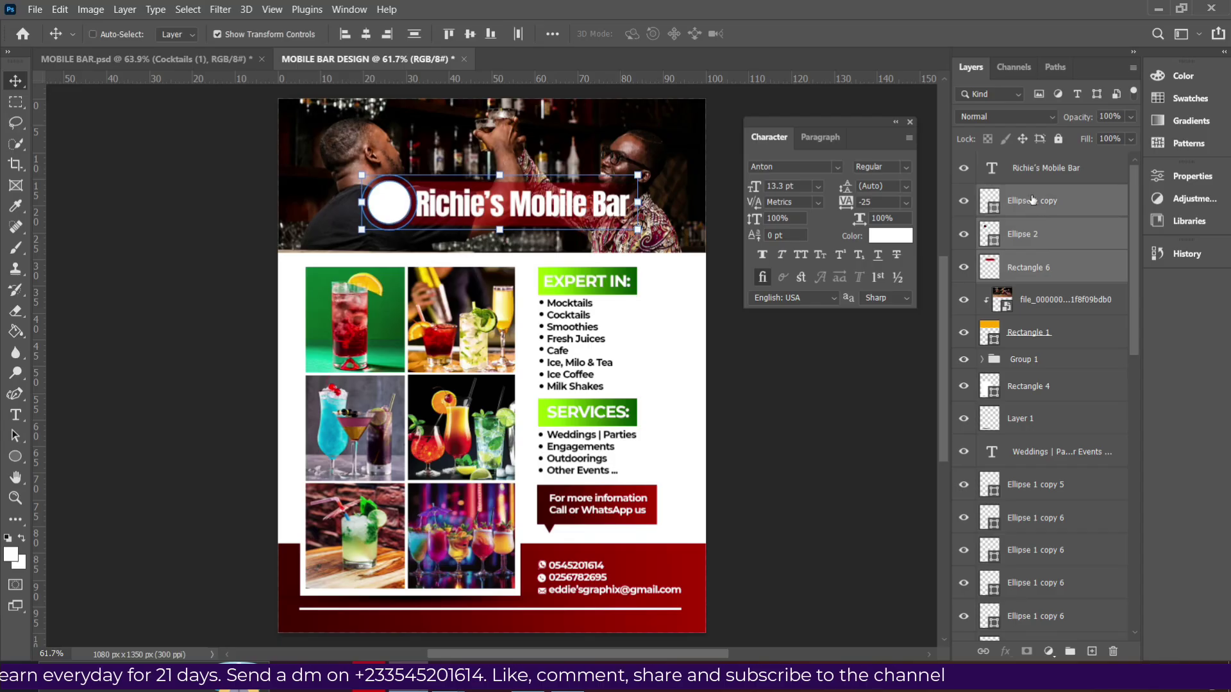
pyautogui.keyDown('ctrl'); pyautogui.click(1029, 175); pyautogui.keyUp('ctrl')
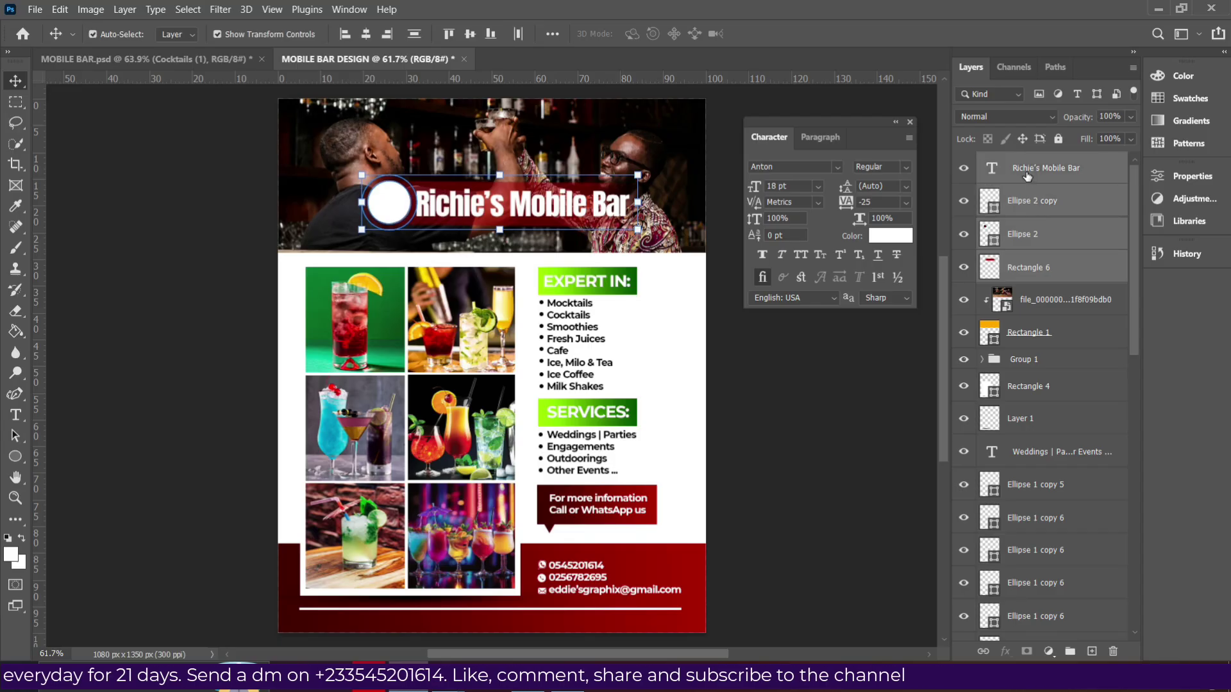
pyautogui.press('Left')
pyautogui.press('Left')
pyautogui.press('Left')
pyautogui.press('Left')
pyautogui.press('Left')
pyautogui.press('Left')
pyautogui.press('Left')
pyautogui.press('Left')
pyautogui.press('Down')
pyautogui.press('Down')
pyautogui.press('Down')
pyautogui.press('Down')
pyautogui.press('Down')
pyautogui.press('Down')
pyautogui.press('Down')
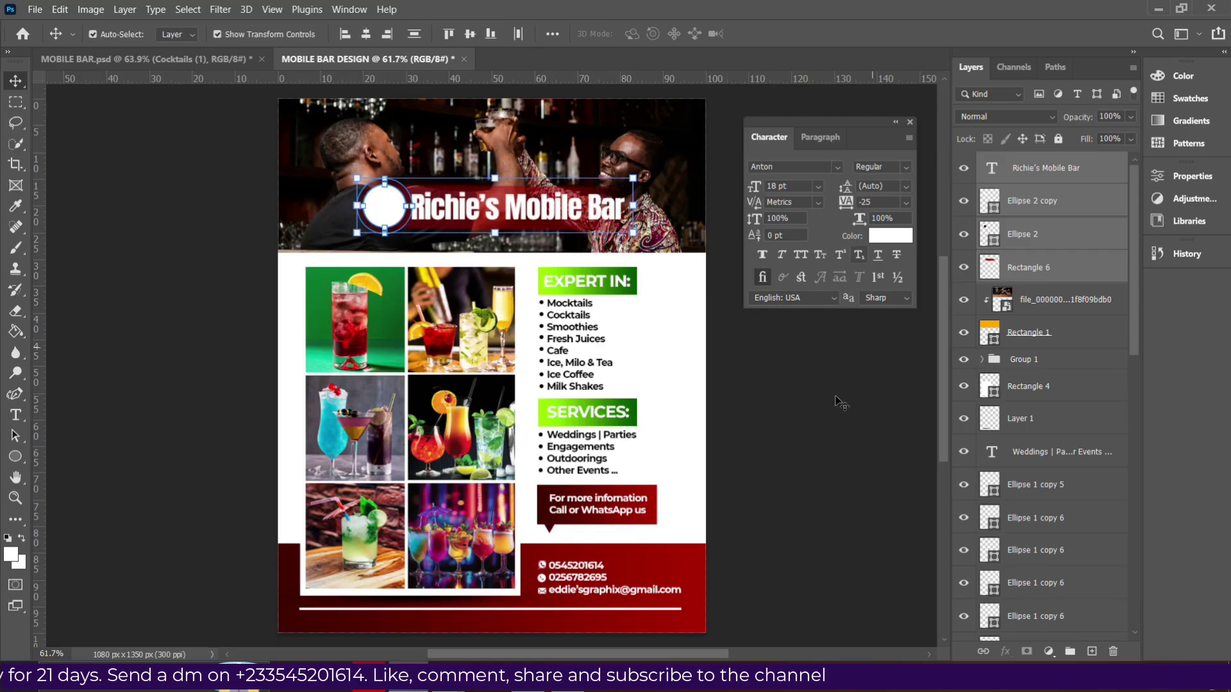
# Shrink the Richie's Mobile Bar title slightly beside the white circle.
pyautogui.click(834, 416)
pyautogui.click(518, 218)
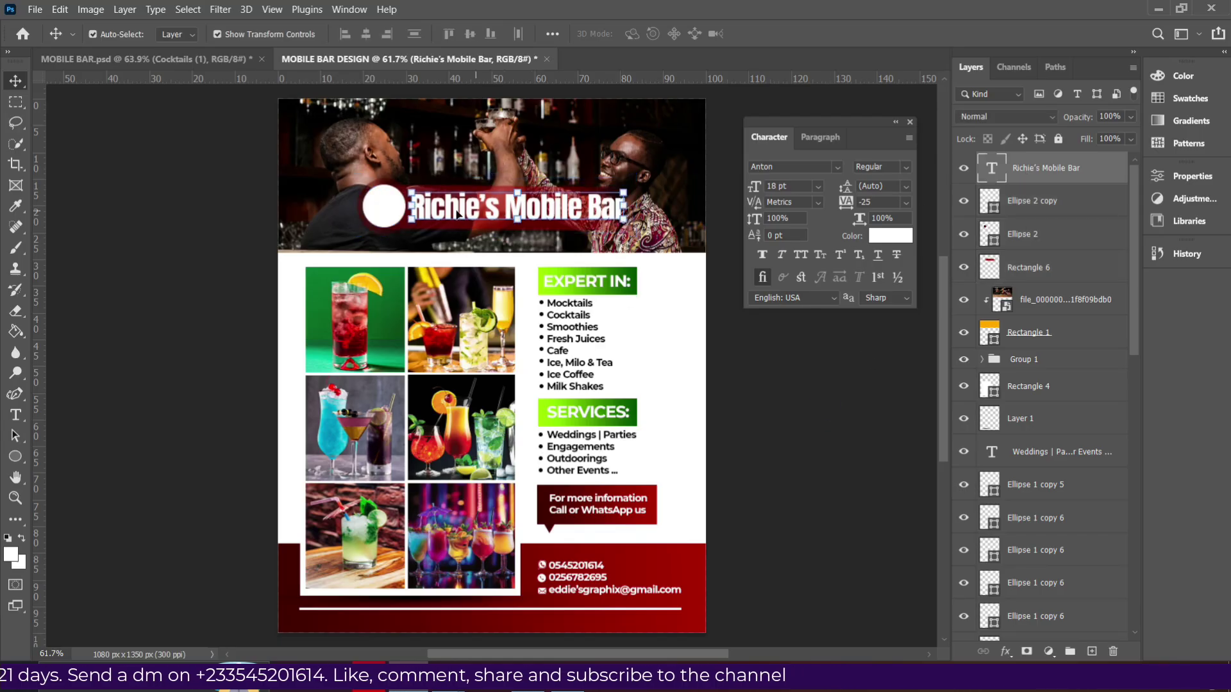
pyautogui.moveTo(413, 211); pyautogui.dragTo(416, 204)
pyautogui.press('Return')
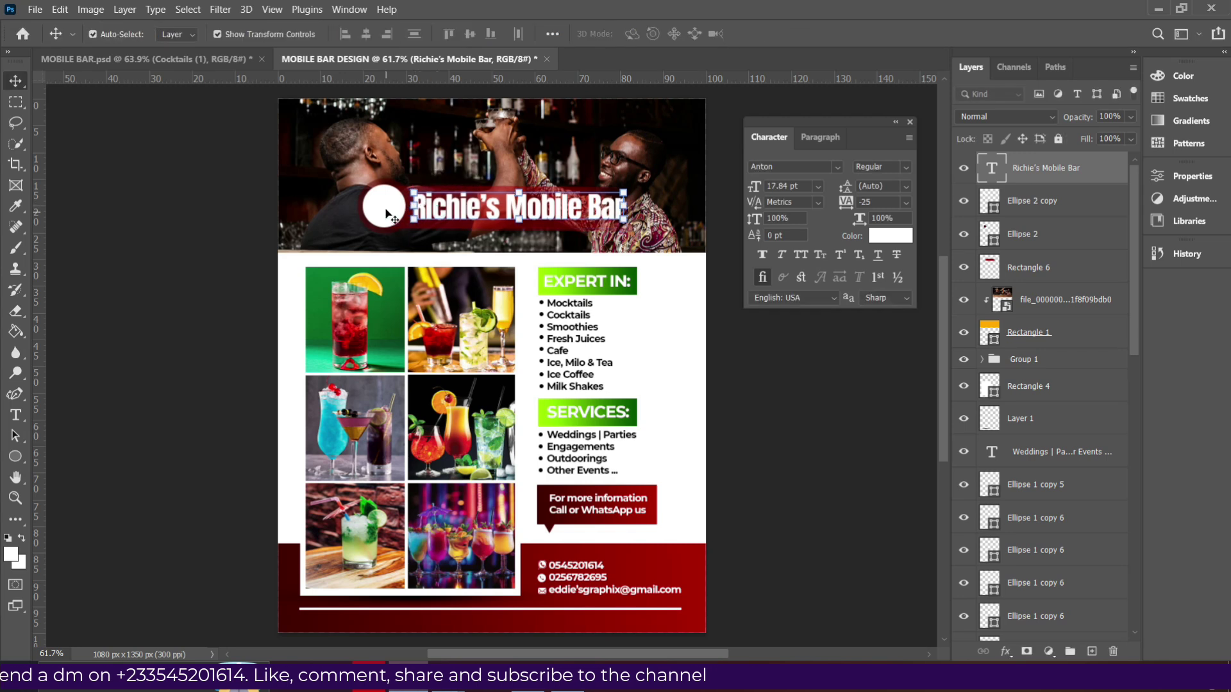
pyautogui.click(394, 210)
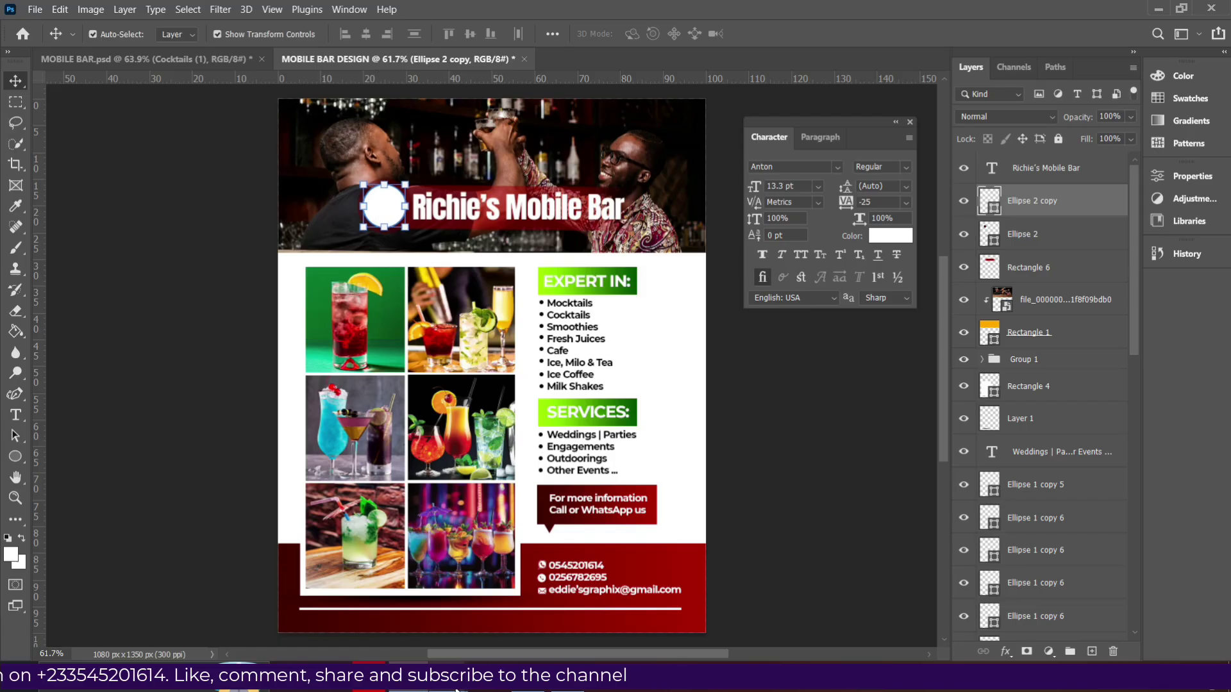
# Drag the MOBILE BARTENDER logo from the mobile bar folder into the flyer.
pyautogui.moveTo(448, 650)
pyautogui.click(384, 609)
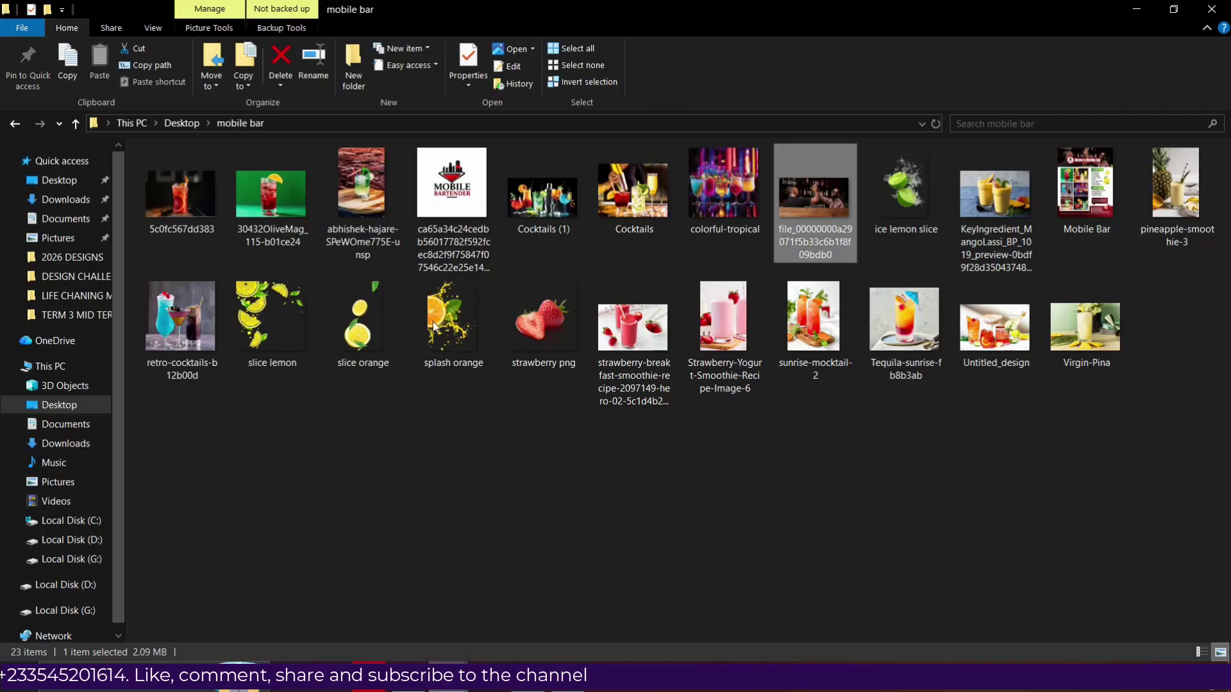
pyautogui.moveTo(452, 205); pyautogui.dragTo(411, 301)
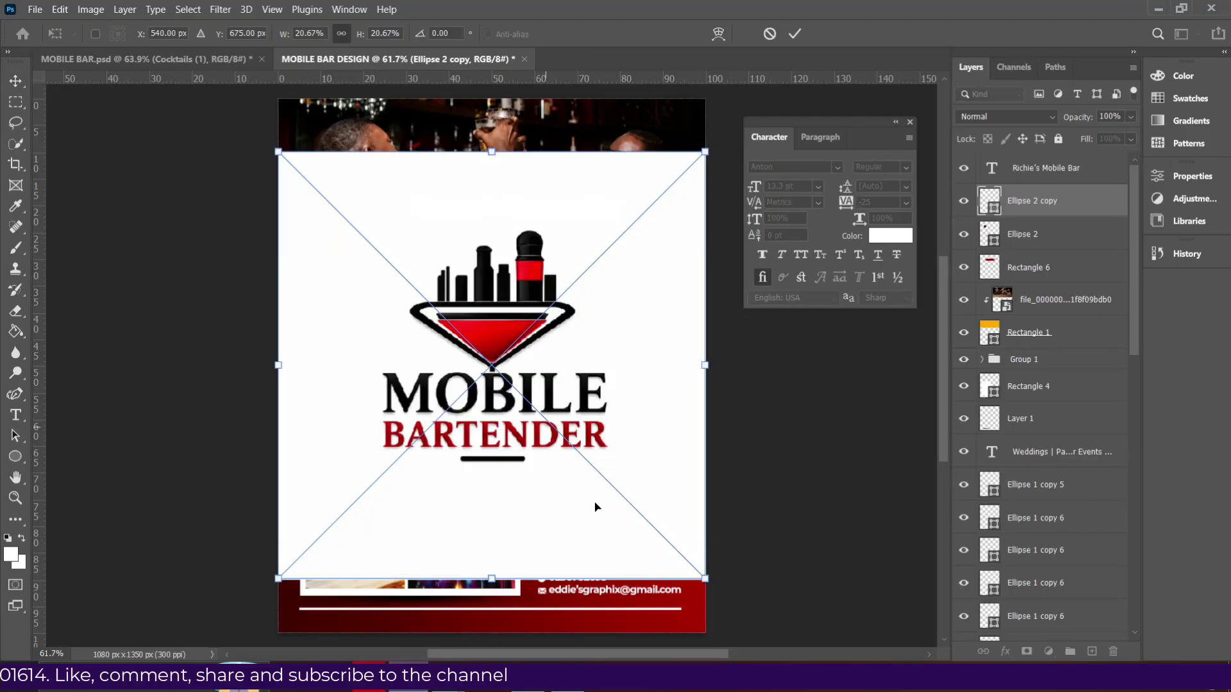
# Scale the MOBILE BARTENDER logo down and position it over the white circle beside the title.
pyautogui.moveTo(693, 580); pyautogui.dragTo(433, 163)
pyautogui.moveTo(319, 192); pyautogui.dragTo(389, 206)
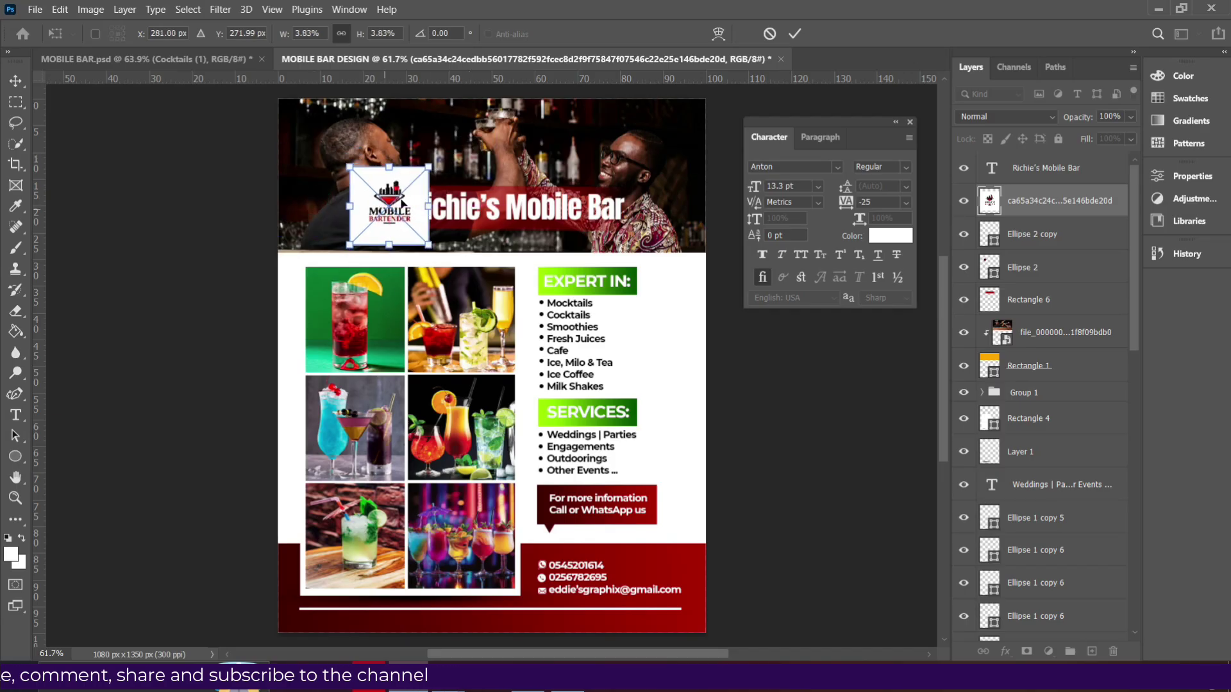
pyautogui.moveTo(428, 168); pyautogui.dragTo(395, 210)
pyautogui.press('Return')
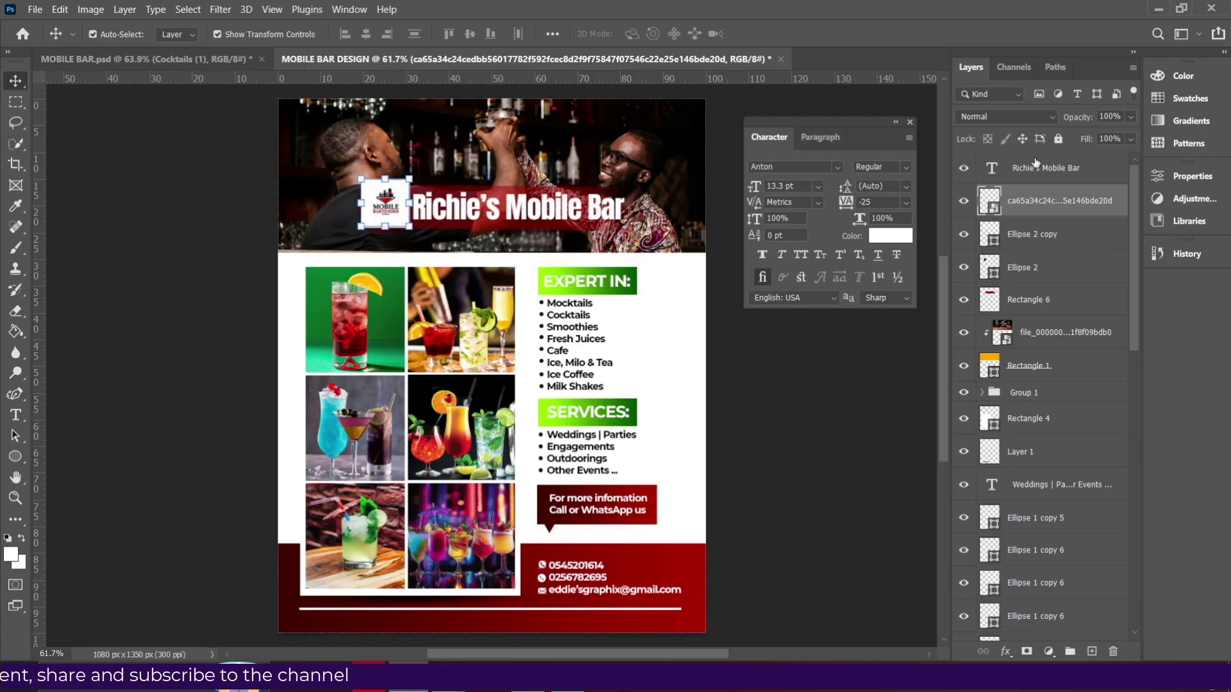
# Clip the logo layer to the white circle and nudge it to the circle's centre.
pyautogui.rightClick(1039, 204)
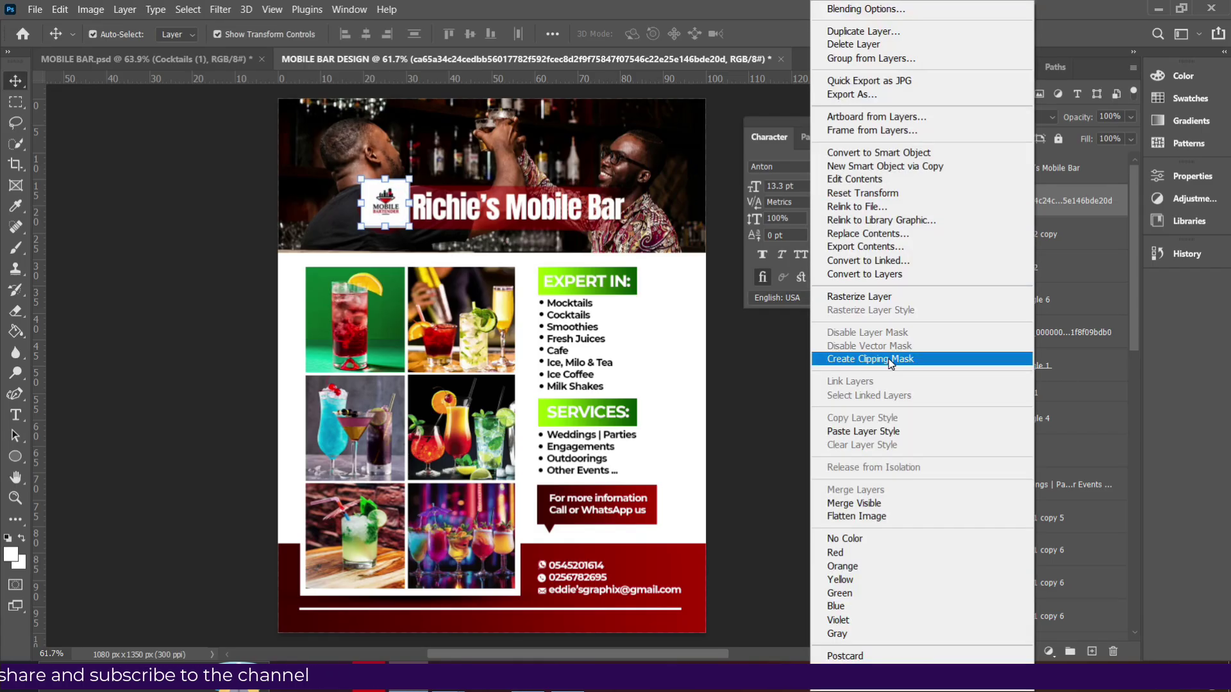
pyautogui.click(889, 359)
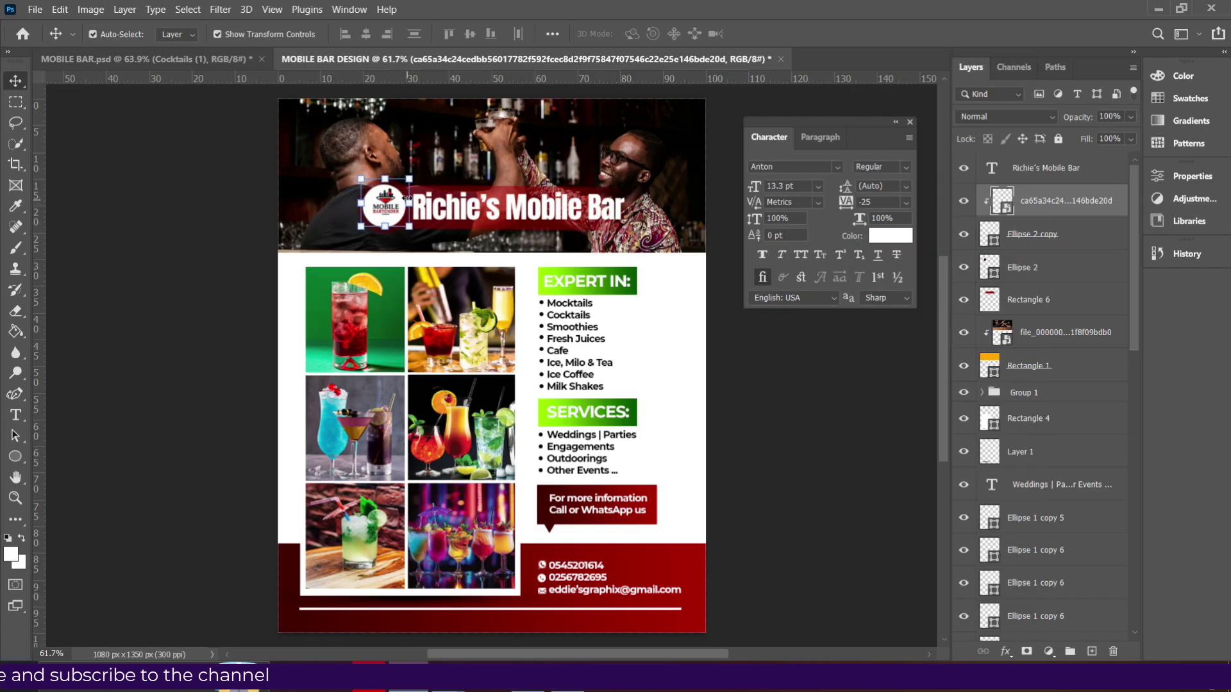
pyautogui.click(360, 182)
pyautogui.click(383, 212)
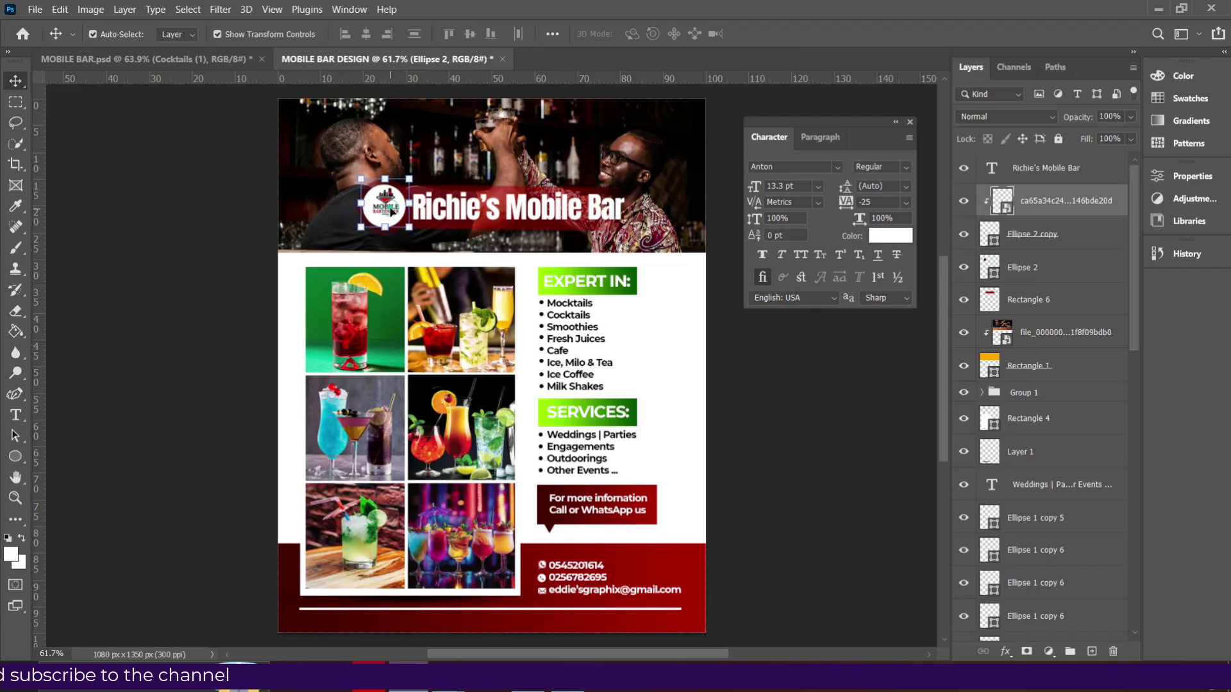
pyautogui.moveTo(380, 211); pyautogui.dragTo(379, 213)
pyautogui.click(793, 405)
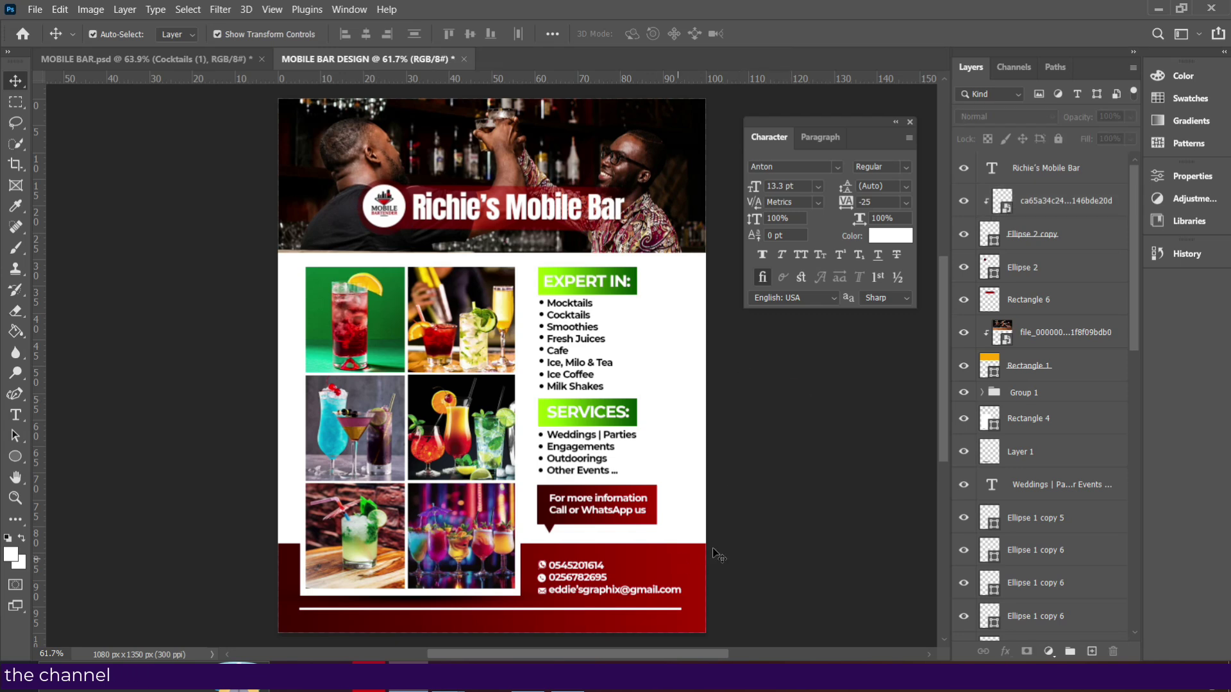
pyautogui.scroll(-10, 1036, 323)
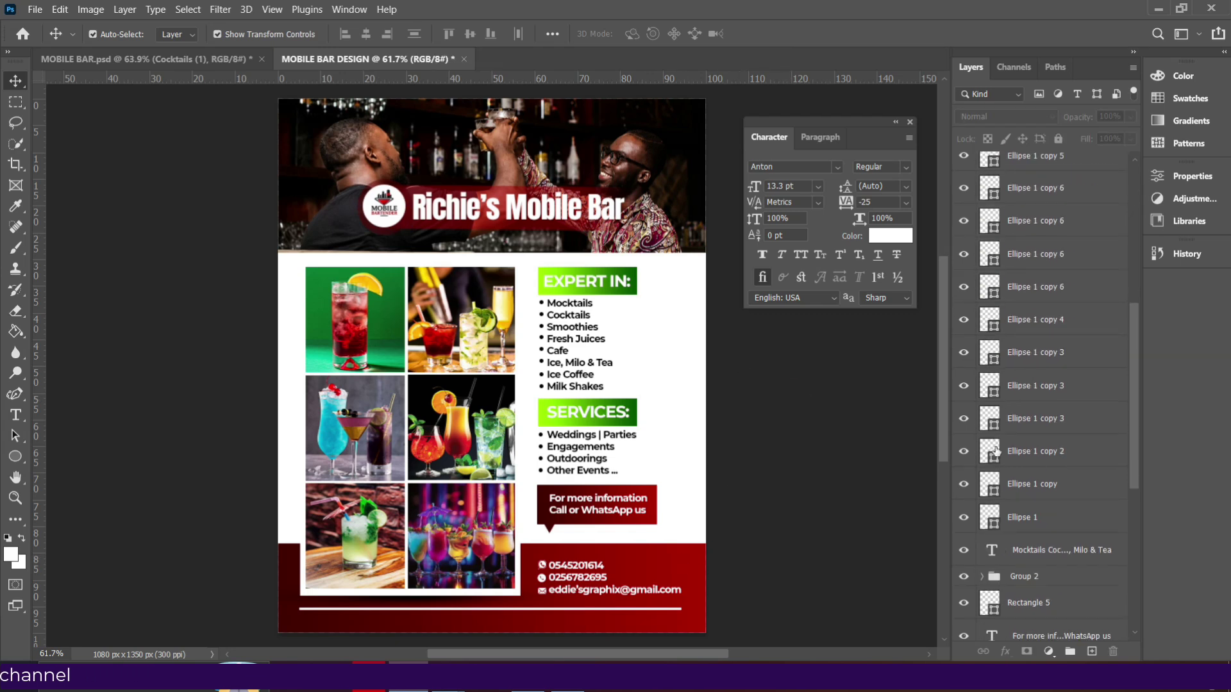
# Unlock the red Rectangle 2 footer and bring the strawberry png into the flyer.
pyautogui.click(1038, 568)
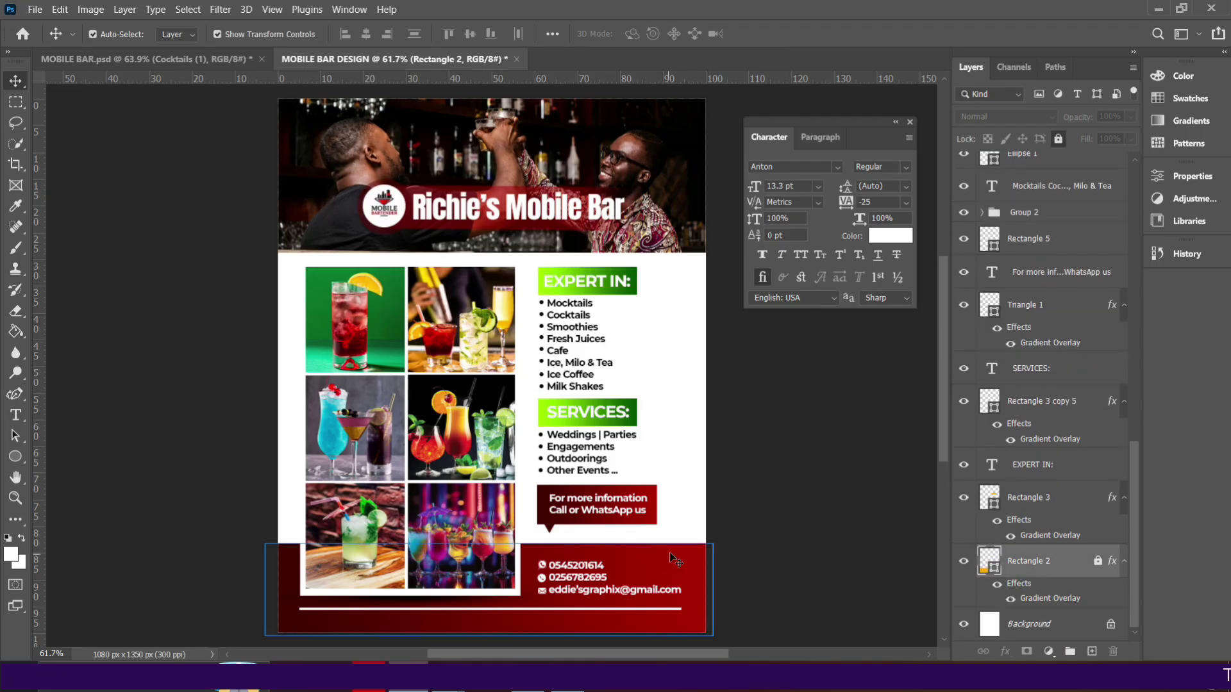
pyautogui.click(1058, 140)
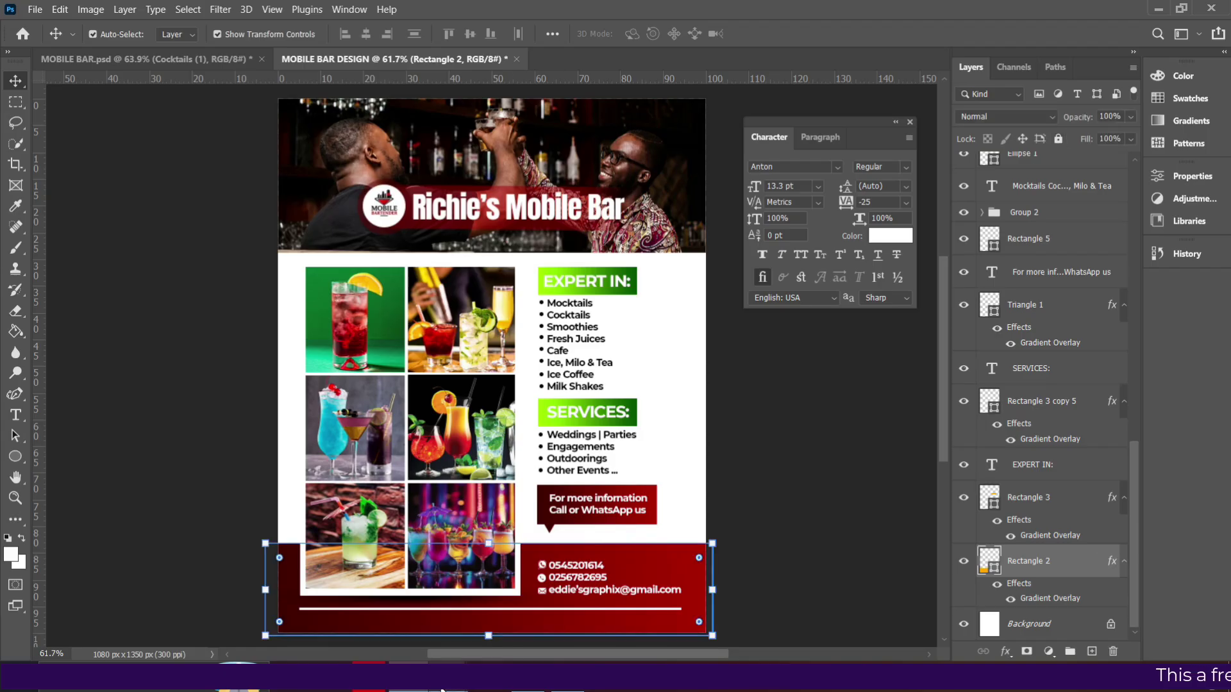
pyautogui.moveTo(442, 689)
pyautogui.click(399, 607)
pyautogui.moveTo(538, 333); pyautogui.dragTo(596, 577)
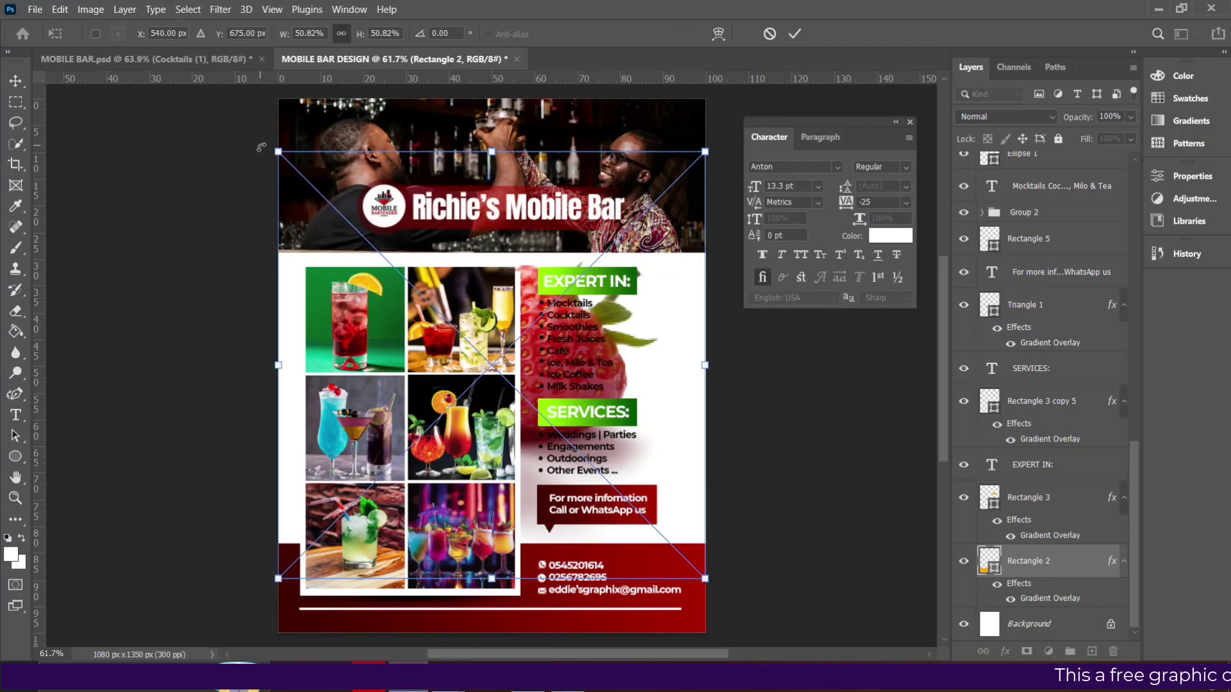
# Shrink the strawberry onto the footer's right side, beside the contact details.
pyautogui.moveTo(274, 150); pyautogui.dragTo(323, 197)
pyautogui.moveTo(531, 438); pyautogui.dragTo(662, 543)
pyautogui.press('Return')
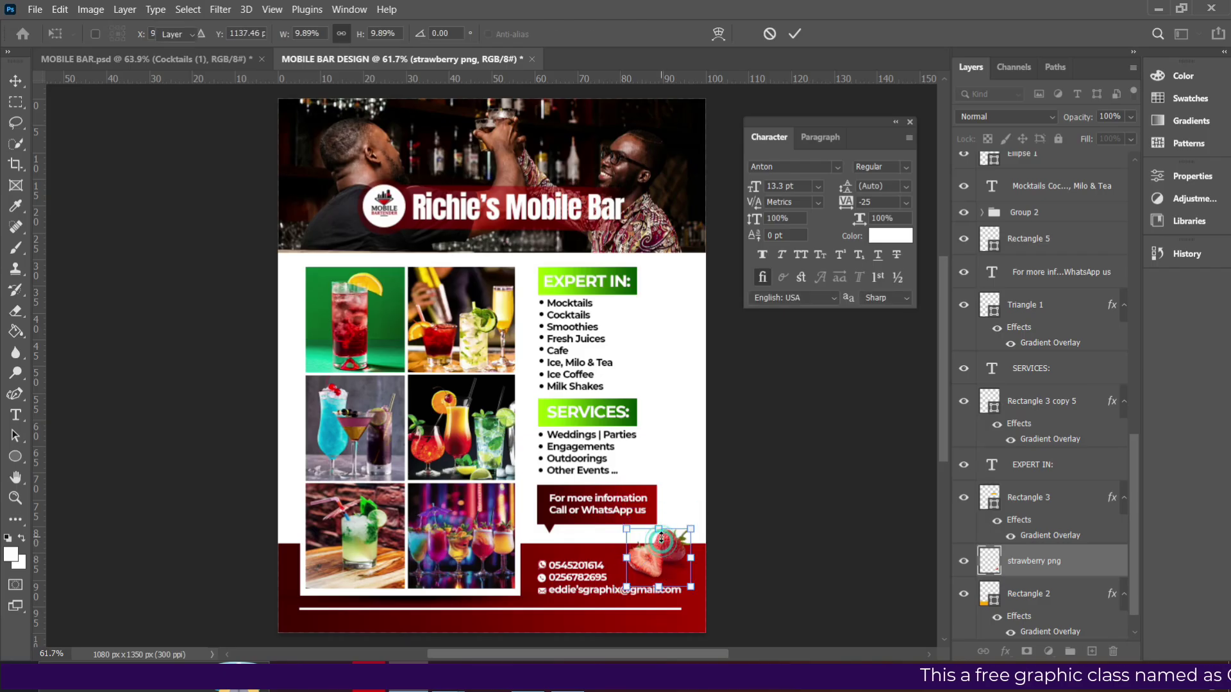
pyautogui.press('Up')
pyautogui.press('Up')
pyautogui.press('Up')
pyautogui.press('Up')
pyautogui.press('Up')
pyautogui.press('Up')
pyautogui.press('Left')
pyautogui.press('Left')
pyautogui.press('Left')
pyautogui.press('Left')
pyautogui.press('Left')
pyautogui.press('Left')
pyautogui.press('Left')
pyautogui.press('Left')
pyautogui.press('Left')
pyautogui.press('Left')
pyautogui.press('Left')
pyautogui.press('Left')
pyautogui.press('Left')
pyautogui.press('Left')
pyautogui.press('Left')
pyautogui.press('Left')
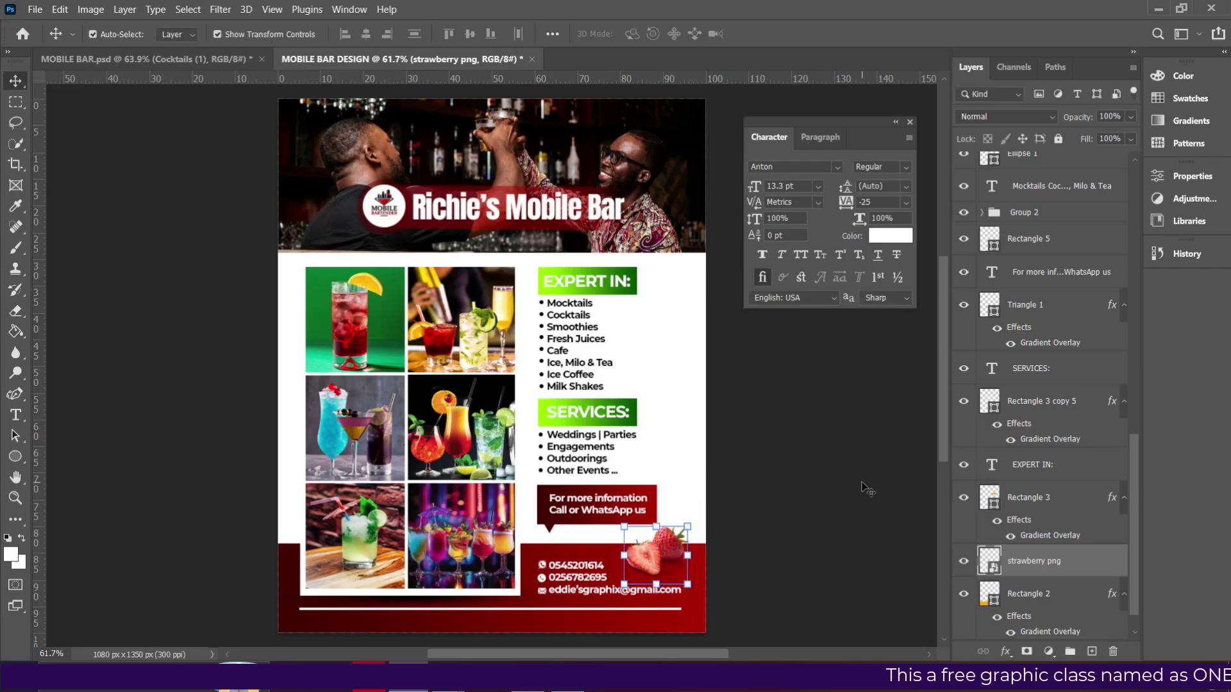
pyautogui.press('Left')
pyautogui.press('Left')
pyautogui.press('Left')
pyautogui.press('Left')
pyautogui.press('Left')
pyautogui.press('Left')
pyautogui.press('Down')
pyautogui.press('Down')
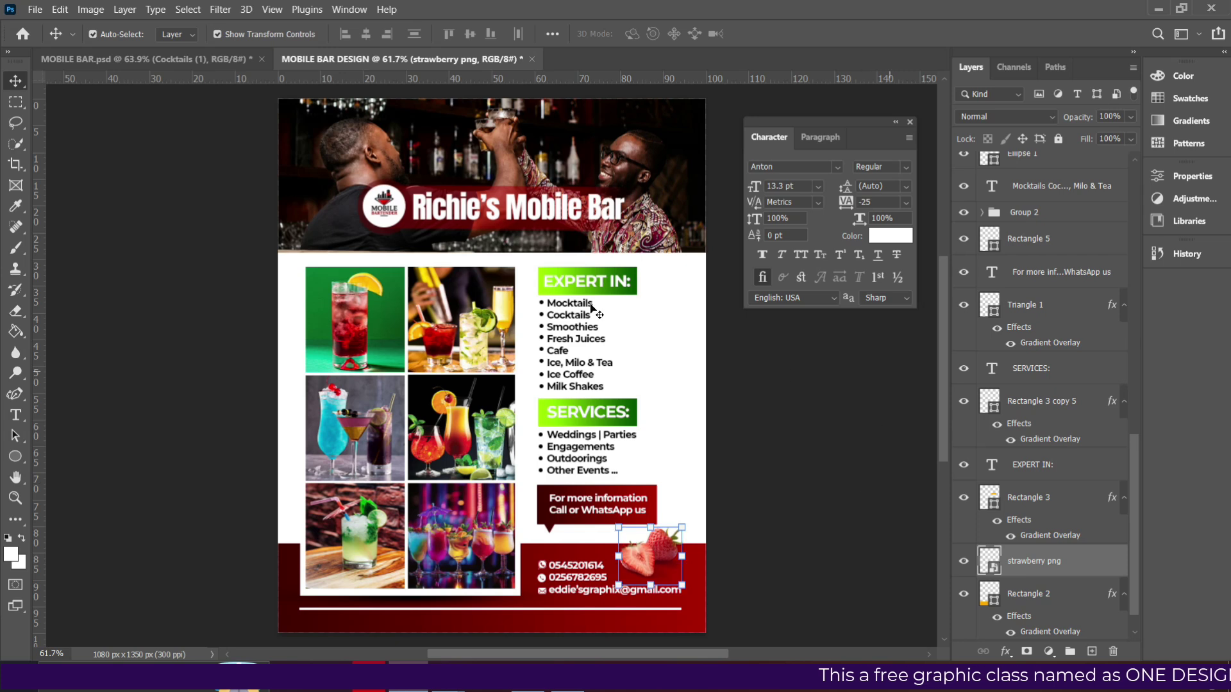
pyautogui.click(797, 380)
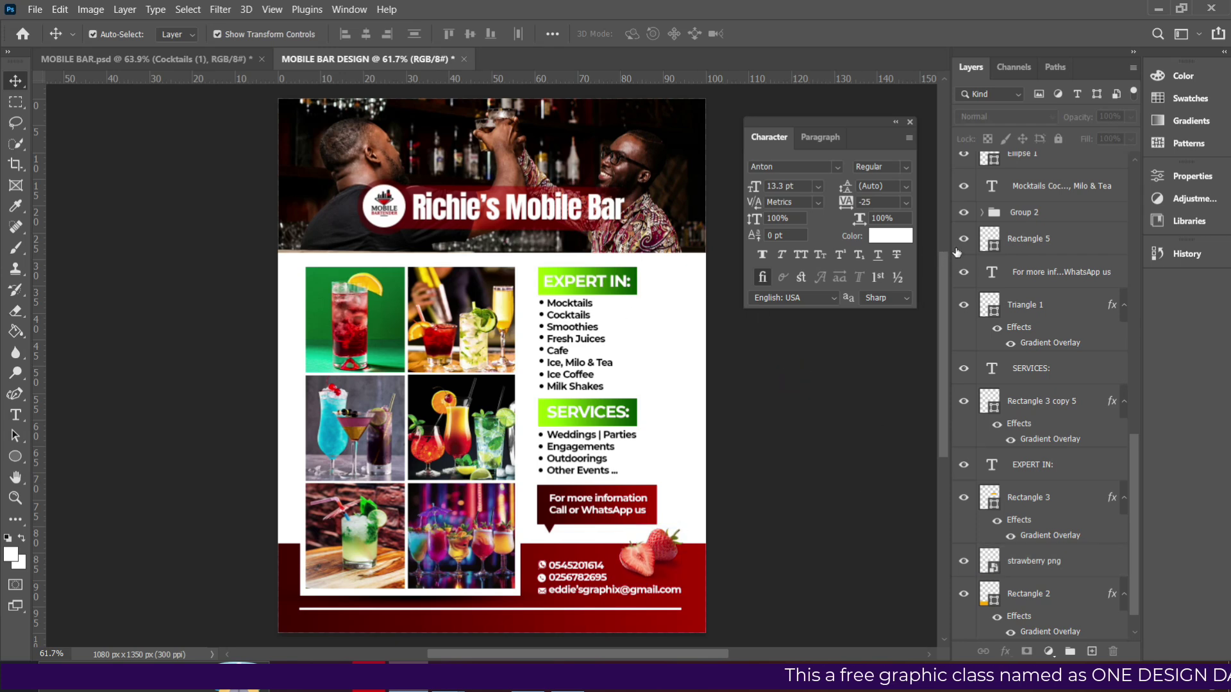
pyautogui.scroll(15, 1000, 257)
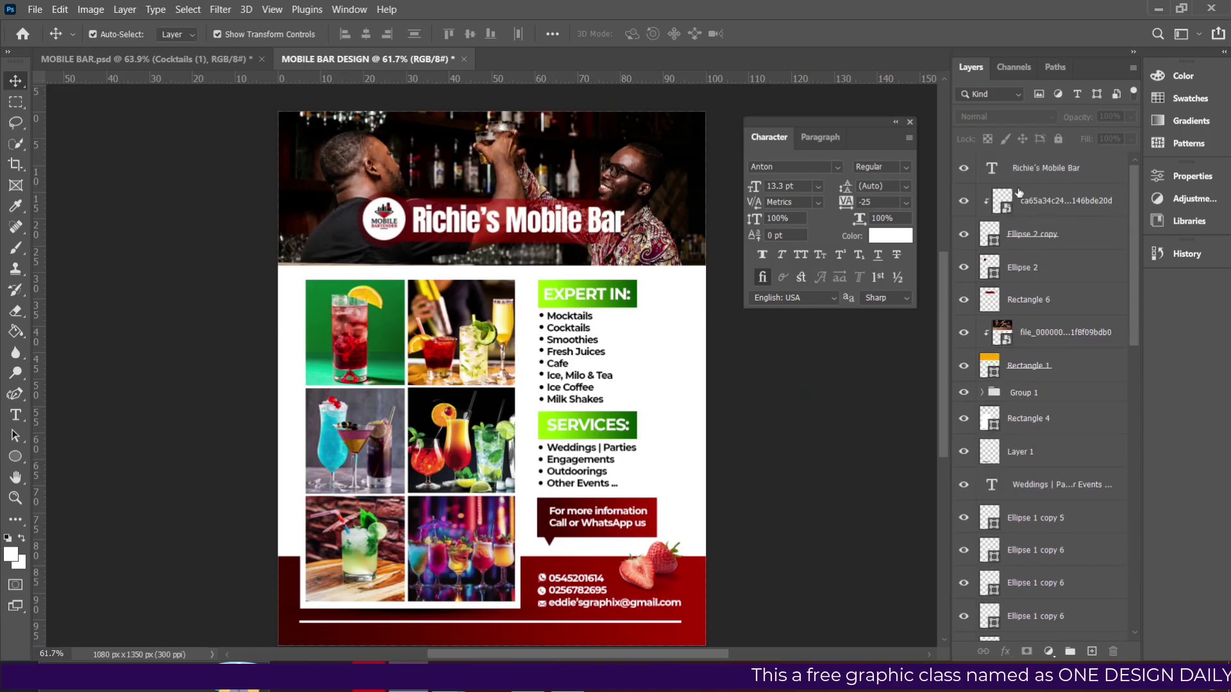
# Bring the slice orange image into the flyer above the Richie's Mobile Bar title layer.
pyautogui.click(1029, 172)
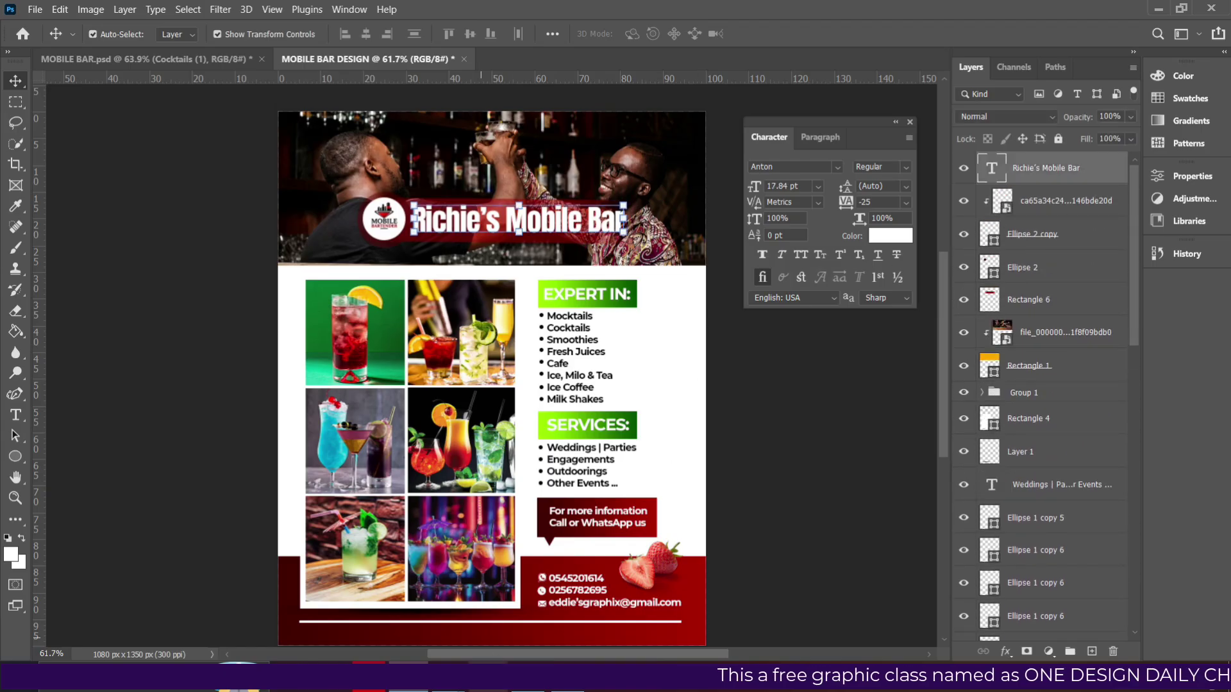
pyautogui.moveTo(428, 690)
pyautogui.click(390, 618)
pyautogui.moveTo(351, 340); pyautogui.dragTo(492, 379)
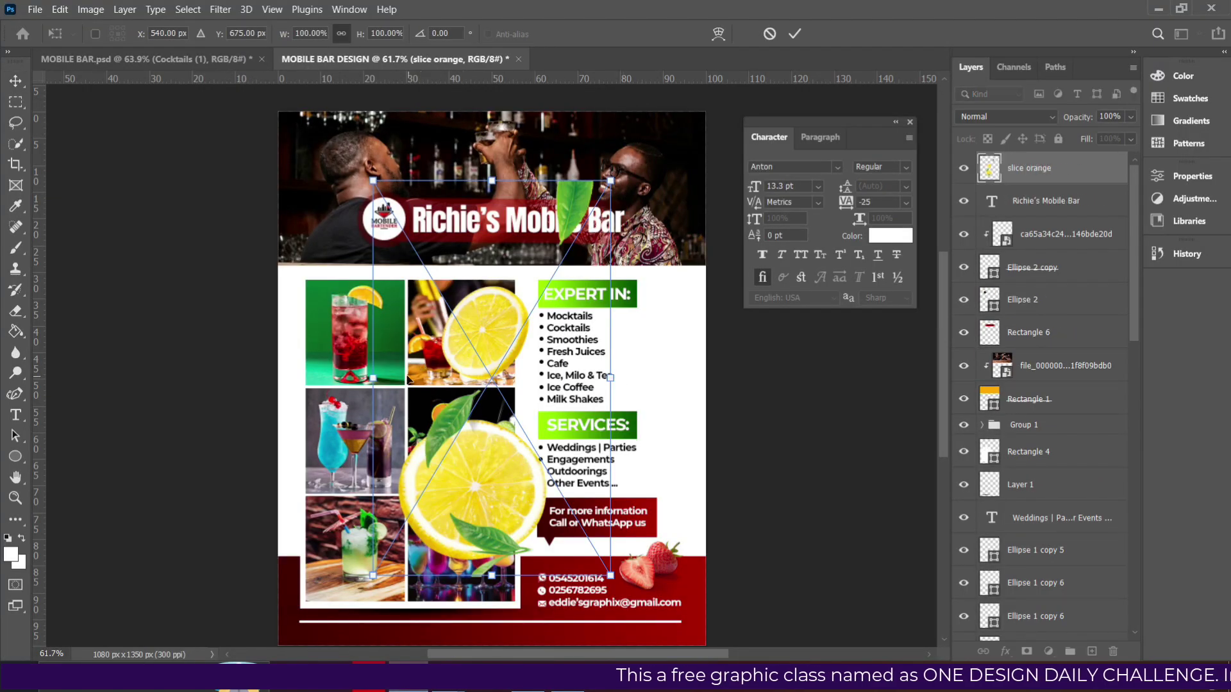
# Scale the citrus slices and place them to the right of the EXPERT IN list.
pyautogui.moveTo(368, 372); pyautogui.dragTo(516, 372)
pyautogui.moveTo(604, 378); pyautogui.dragTo(700, 317)
pyautogui.moveTo(701, 391); pyautogui.dragTo(720, 418)
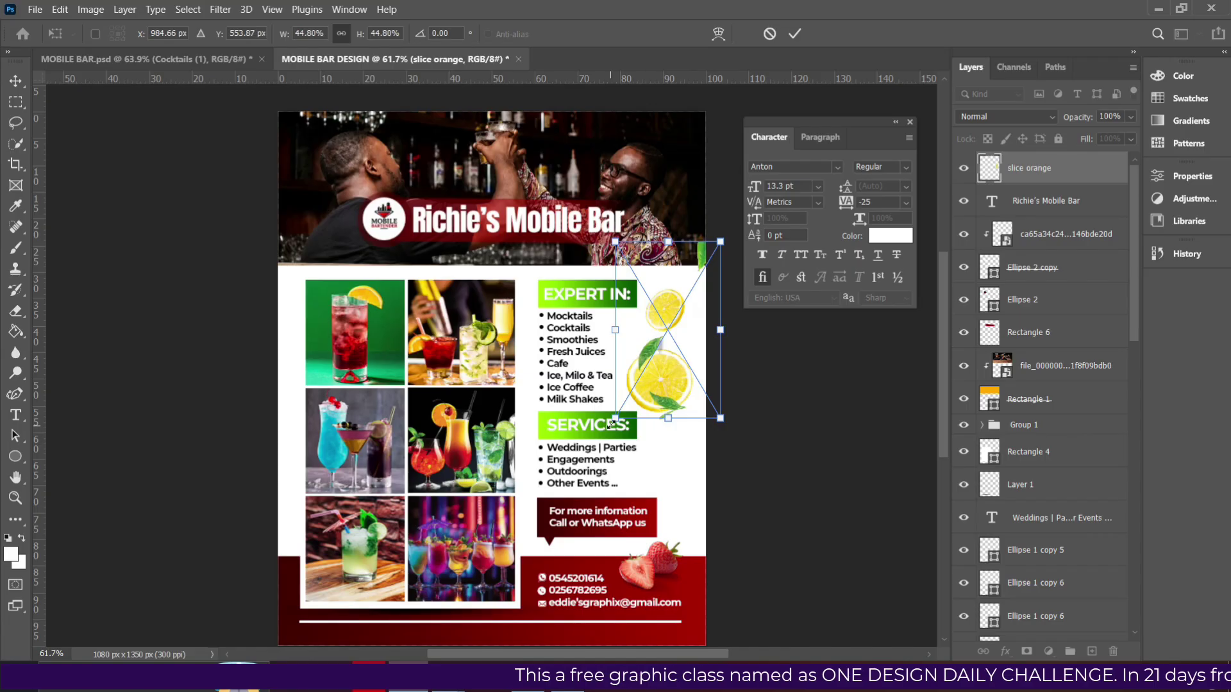
pyautogui.press('Return')
pyautogui.hotkey('shift', 'Left')
pyautogui.hotkey('shift', 'Up')
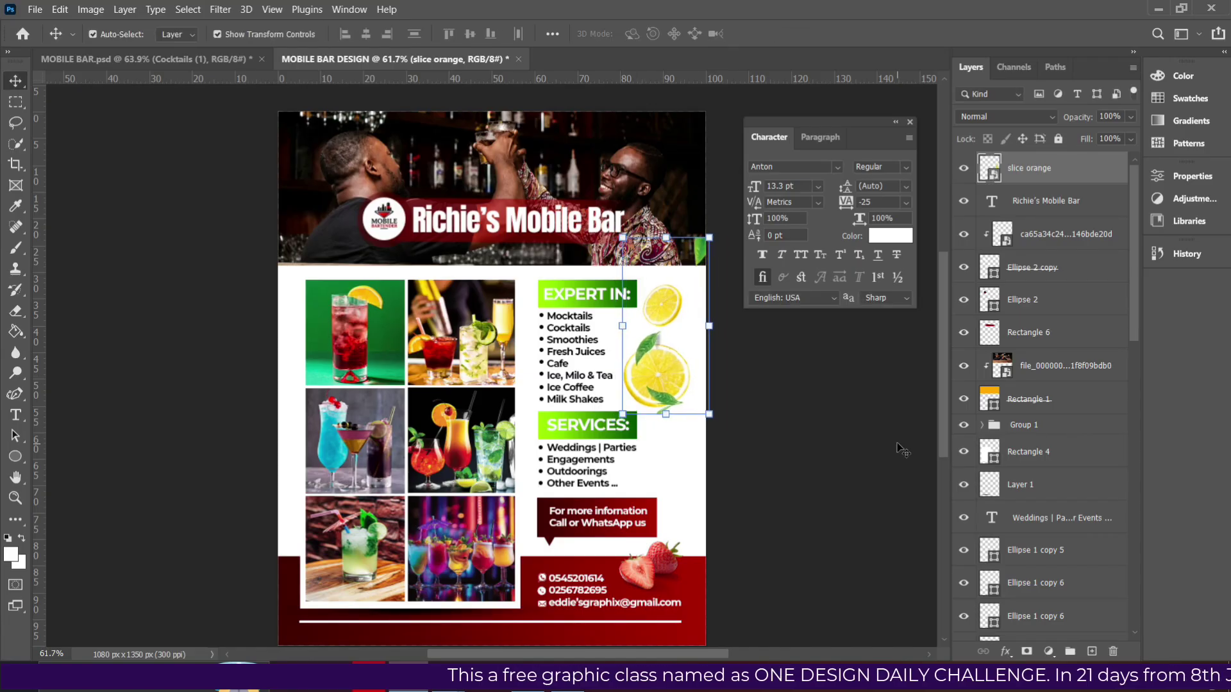
pyautogui.click(831, 487)
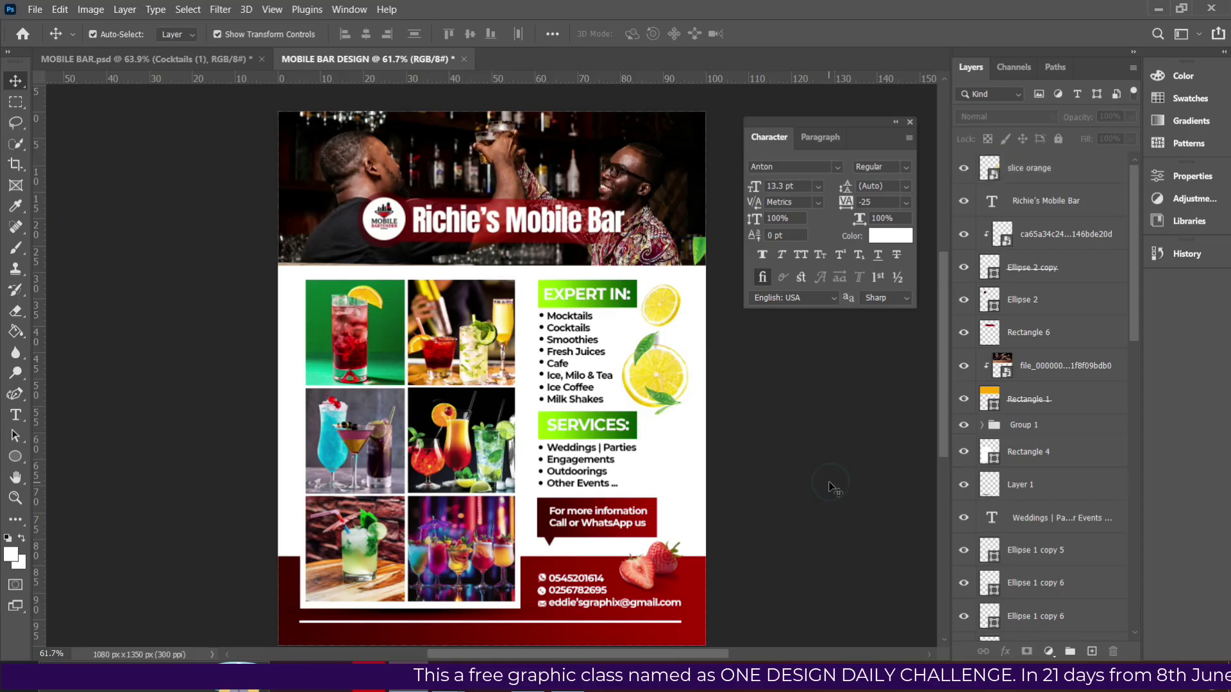
pyautogui.hotkey('ctrl', '+')
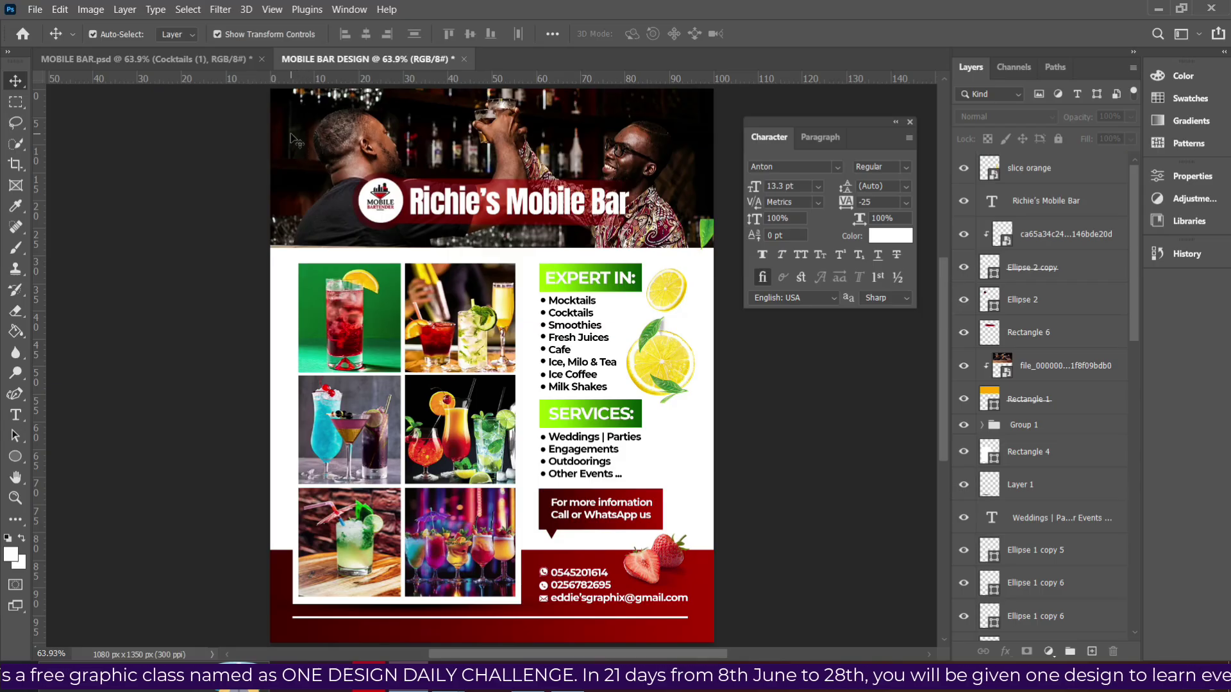
pyautogui.click(39, 10)
pyautogui.click(32, 9)
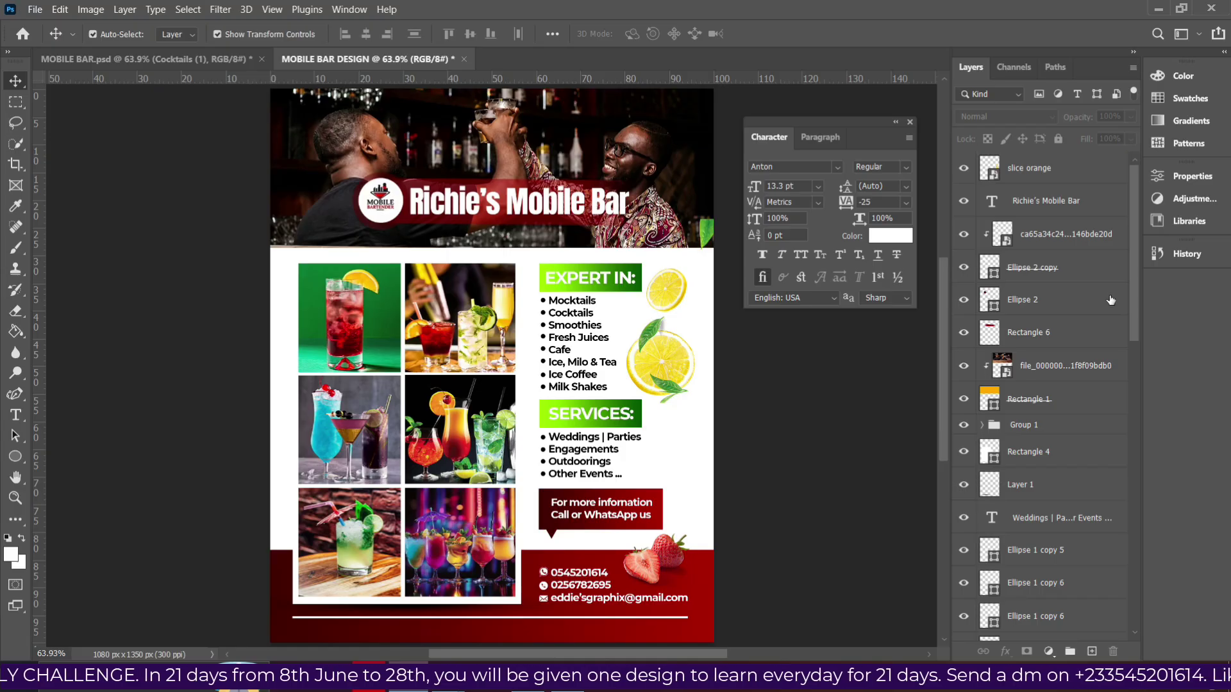
# Select the EXPERT IN heading, its green box, SERVICES: heading, Weddings list text and first bullets.
pyautogui.click(585, 285)
pyautogui.click(1038, 569)
pyautogui.scroll(3, 1028, 325)
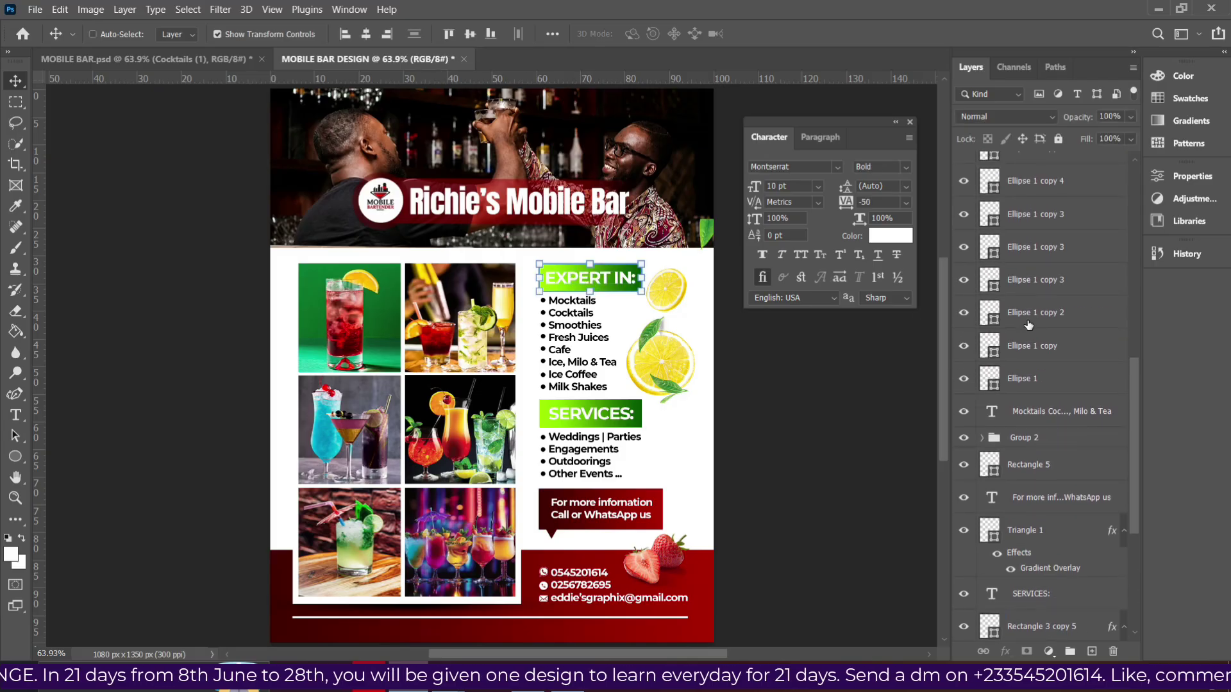
pyautogui.scroll(-3, 1029, 325)
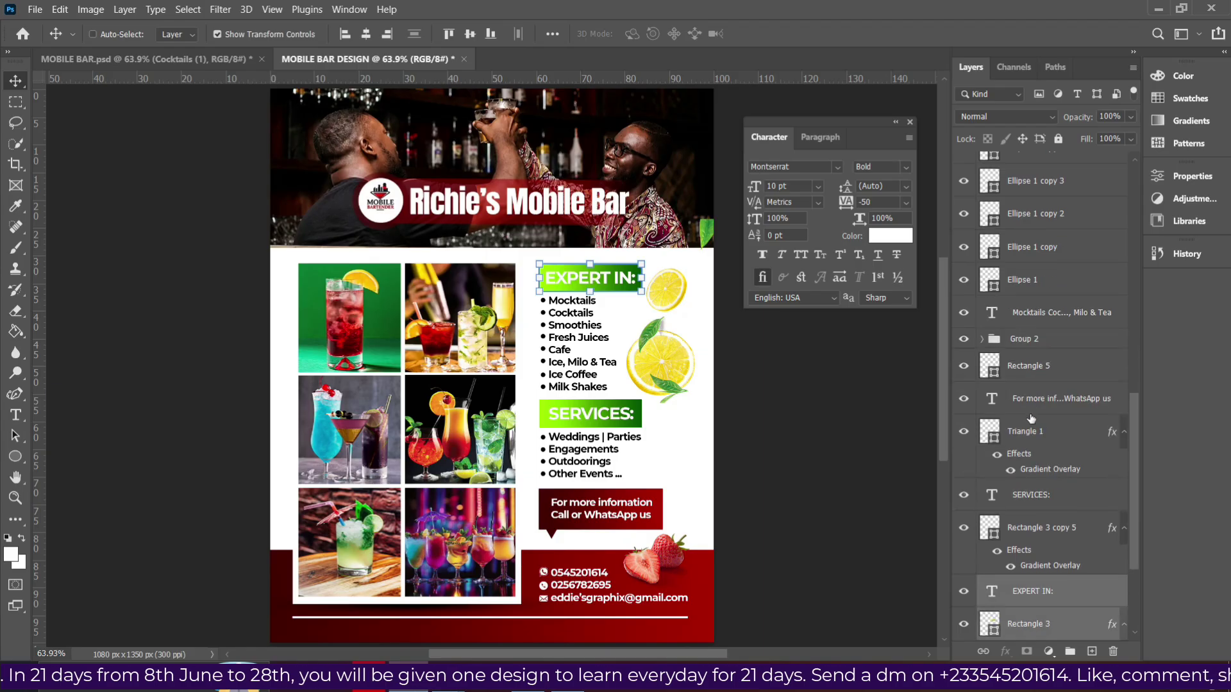
pyautogui.scroll(-3, 1034, 411)
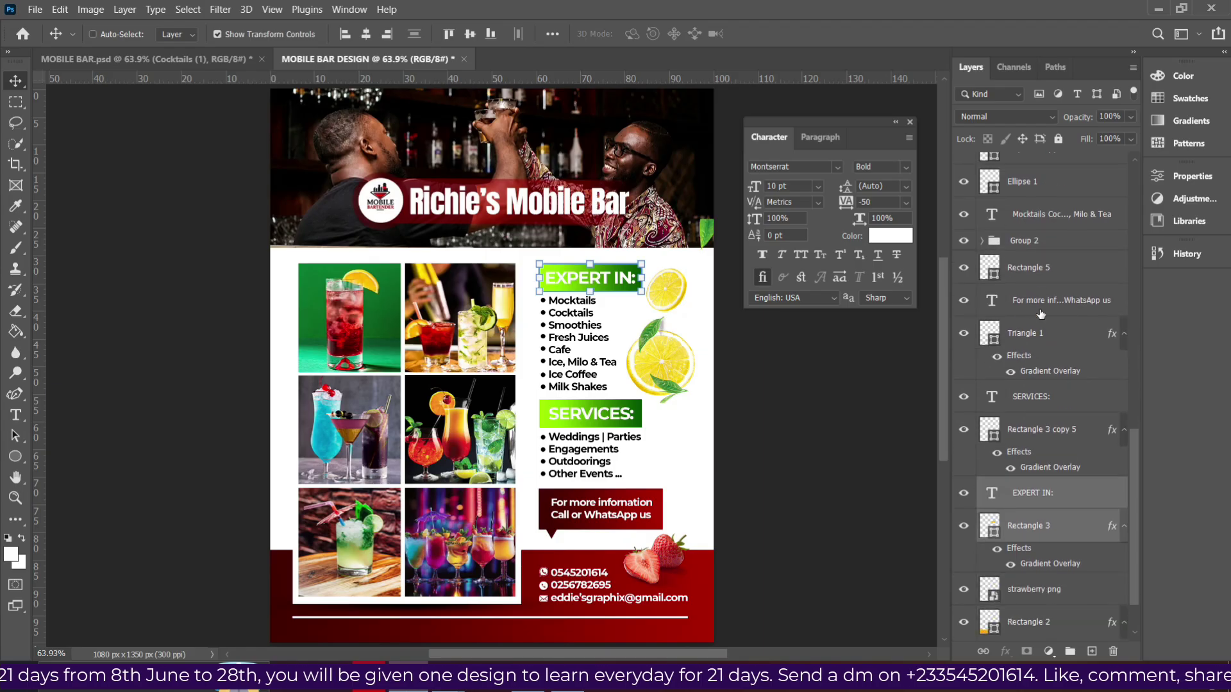
pyautogui.keyDown('ctrl'); pyautogui.click(1042, 439); pyautogui.keyUp('ctrl')
pyautogui.keyDown('ctrl'); pyautogui.click(1044, 399); pyautogui.keyUp('ctrl')
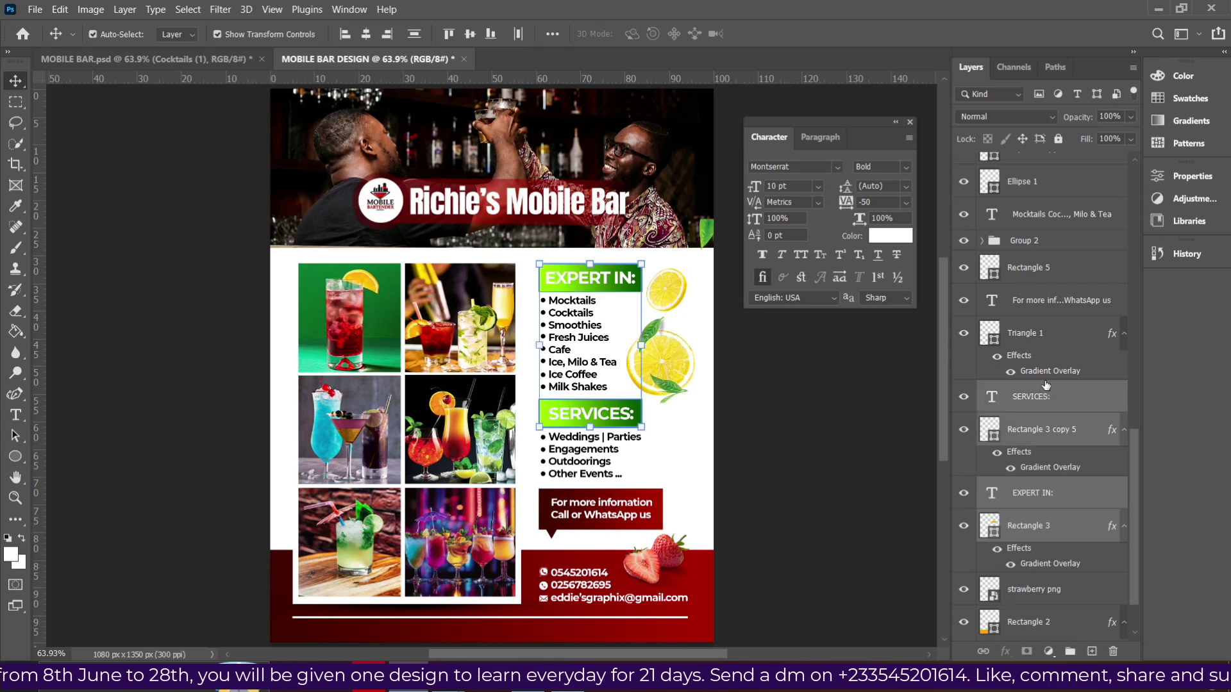
pyautogui.scroll(3, 1012, 320)
pyautogui.scroll(10, 1020, 334)
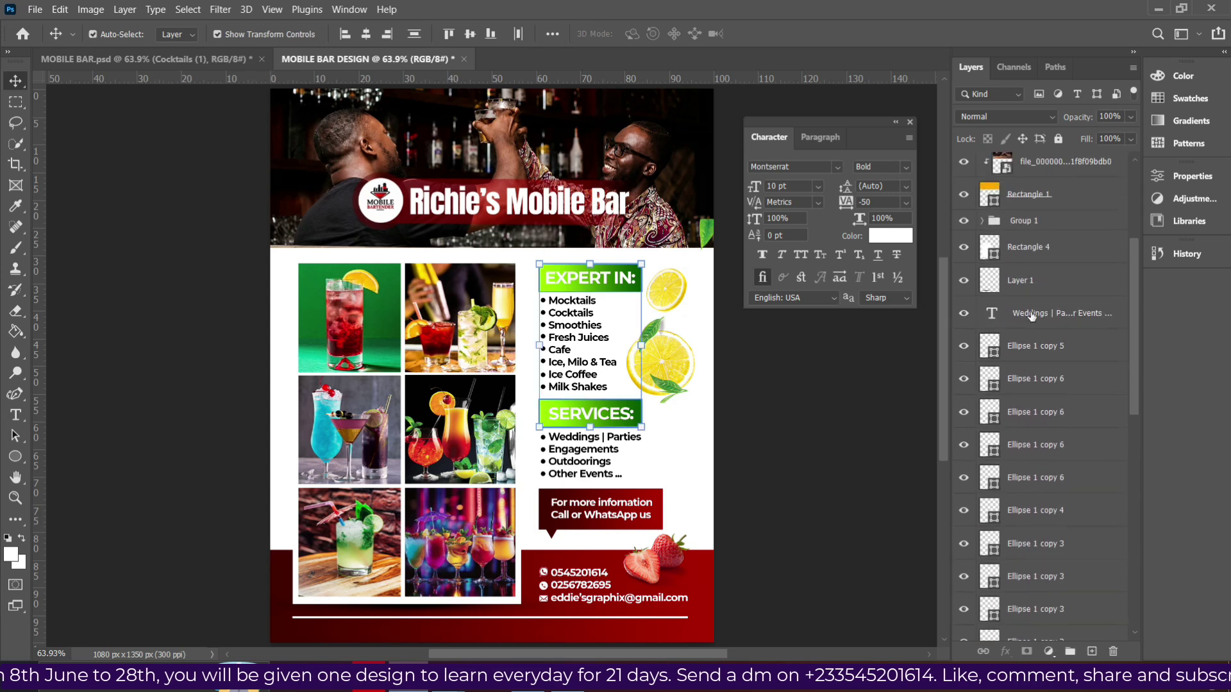
pyautogui.keyDown('ctrl'); pyautogui.click(1041, 315); pyautogui.keyUp('ctrl')
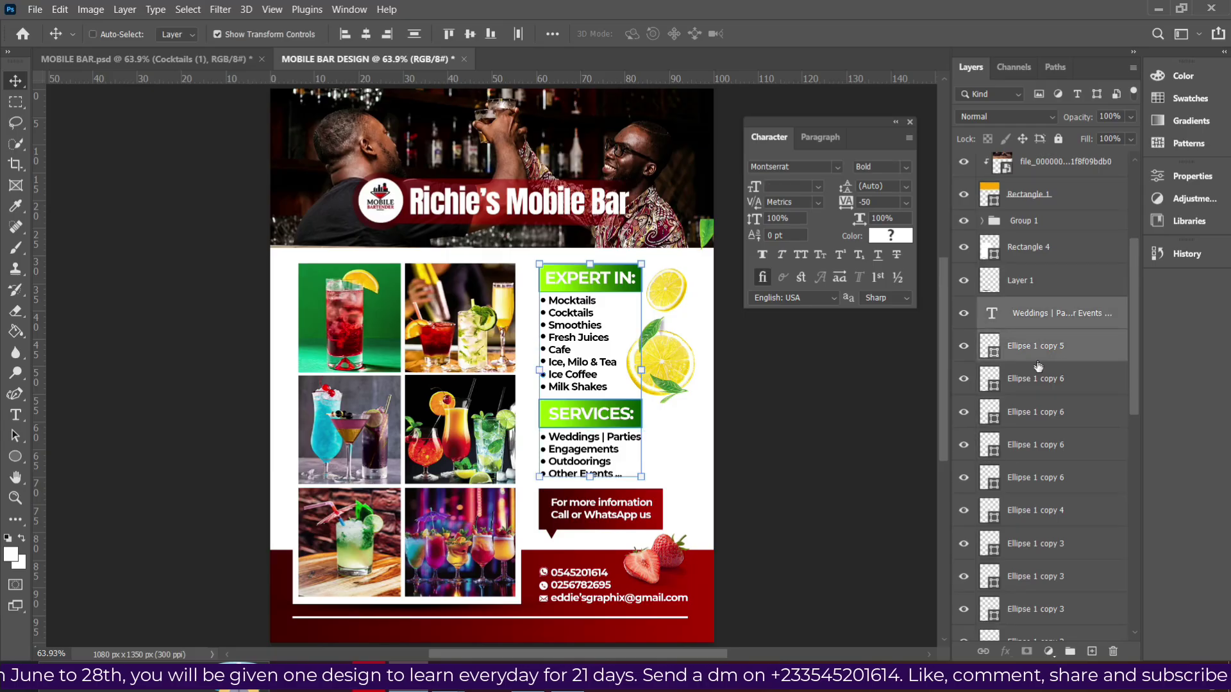
pyautogui.keyDown('ctrl'); pyautogui.click(1034, 383); pyautogui.keyUp('ctrl')
pyautogui.keyDown('ctrl'); pyautogui.click(1039, 420); pyautogui.keyUp('ctrl')
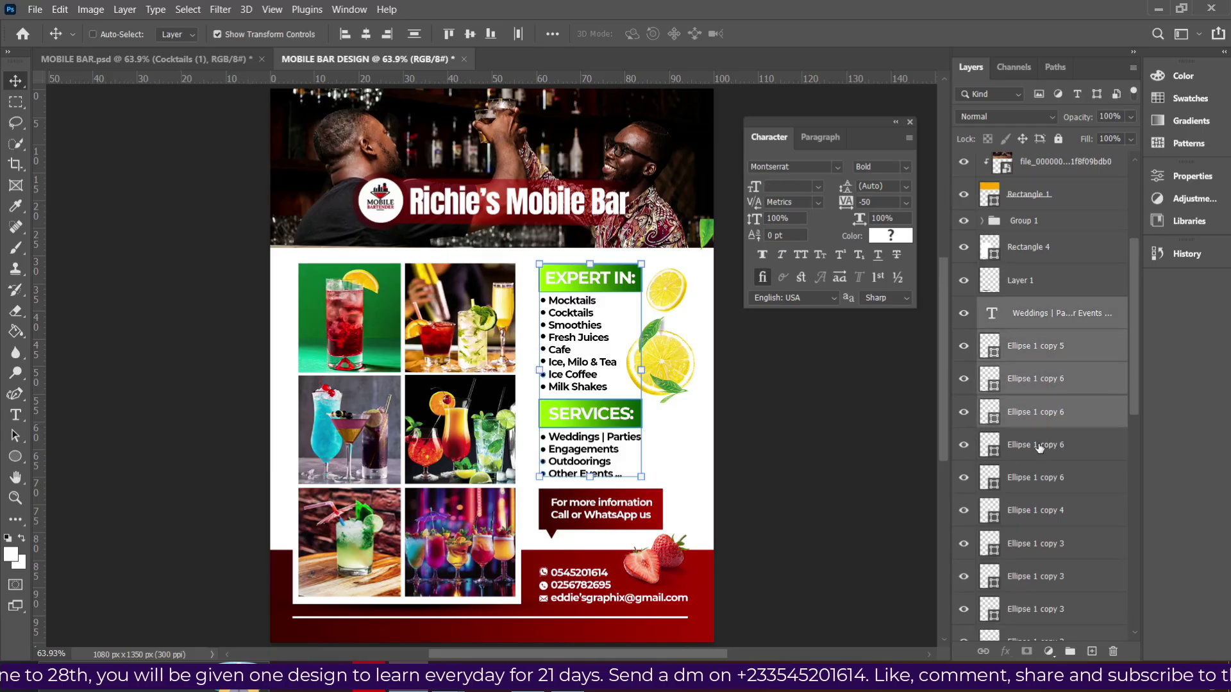
pyautogui.keyDown('ctrl'); pyautogui.click(1035, 452); pyautogui.keyUp('ctrl')
pyautogui.keyDown('ctrl'); pyautogui.click(1033, 482); pyautogui.keyUp('ctrl')
# Add the remaining Ellipse bullets and Mocktails list text, and group everything as Group 3.
pyautogui.scroll(-5, 1022, 475)
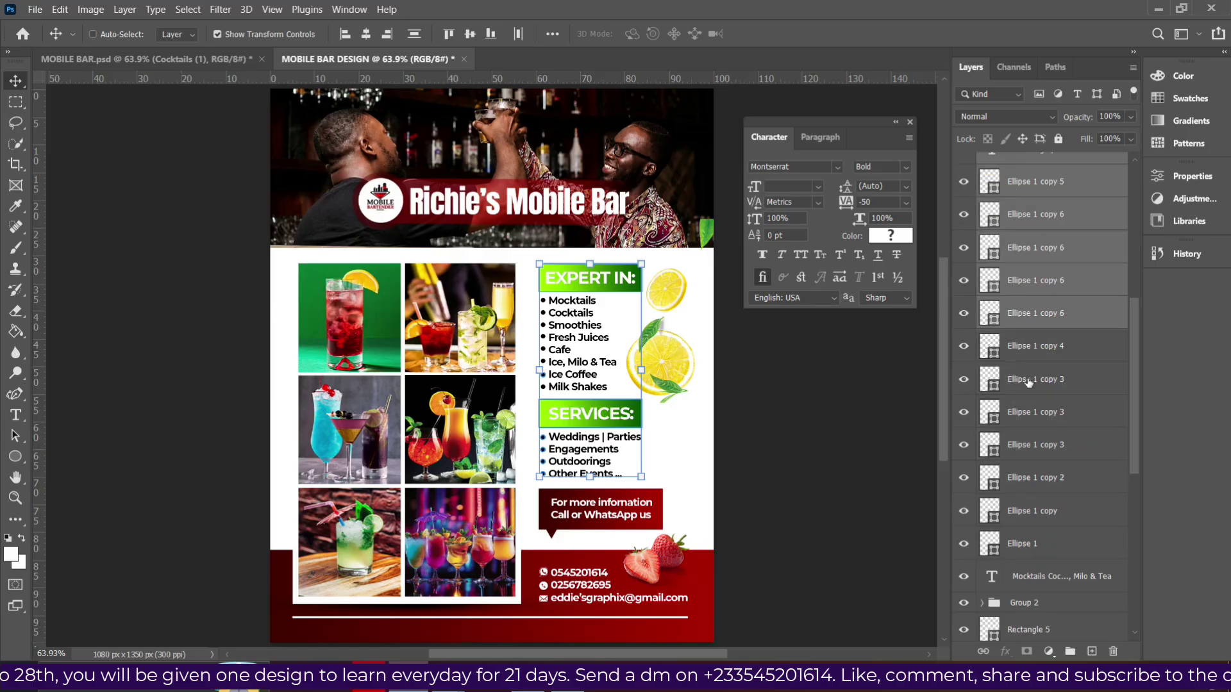
pyautogui.keyDown('ctrl'); pyautogui.click(1036, 356); pyautogui.keyUp('ctrl')
pyautogui.keyDown('ctrl'); pyautogui.click(1035, 391); pyautogui.keyUp('ctrl')
pyautogui.keyDown('ctrl'); pyautogui.click(1033, 423); pyautogui.keyUp('ctrl')
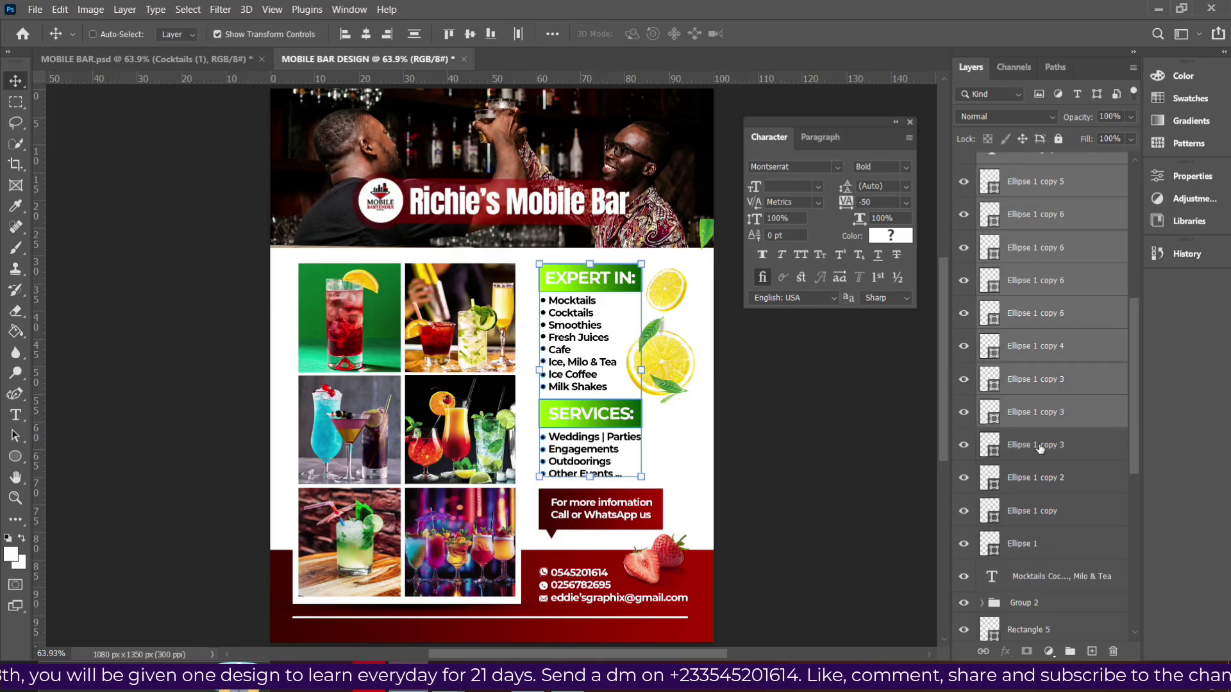
pyautogui.keyDown('ctrl'); pyautogui.click(1035, 449); pyautogui.keyUp('ctrl')
pyautogui.keyDown('ctrl'); pyautogui.click(1047, 480); pyautogui.keyUp('ctrl')
pyautogui.keyDown('ctrl'); pyautogui.click(1045, 523); pyautogui.keyUp('ctrl')
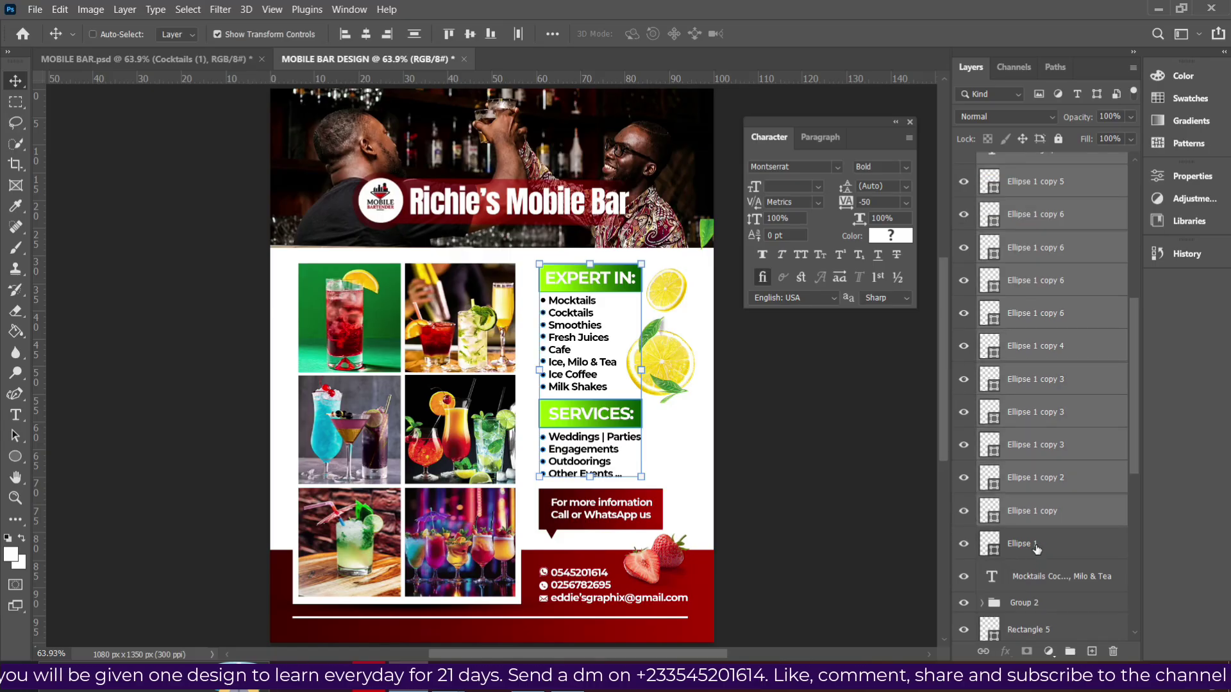
pyautogui.keyDown('ctrl'); pyautogui.click(1040, 553); pyautogui.keyUp('ctrl')
pyautogui.keyDown('ctrl'); pyautogui.click(1046, 582); pyautogui.keyUp('ctrl')
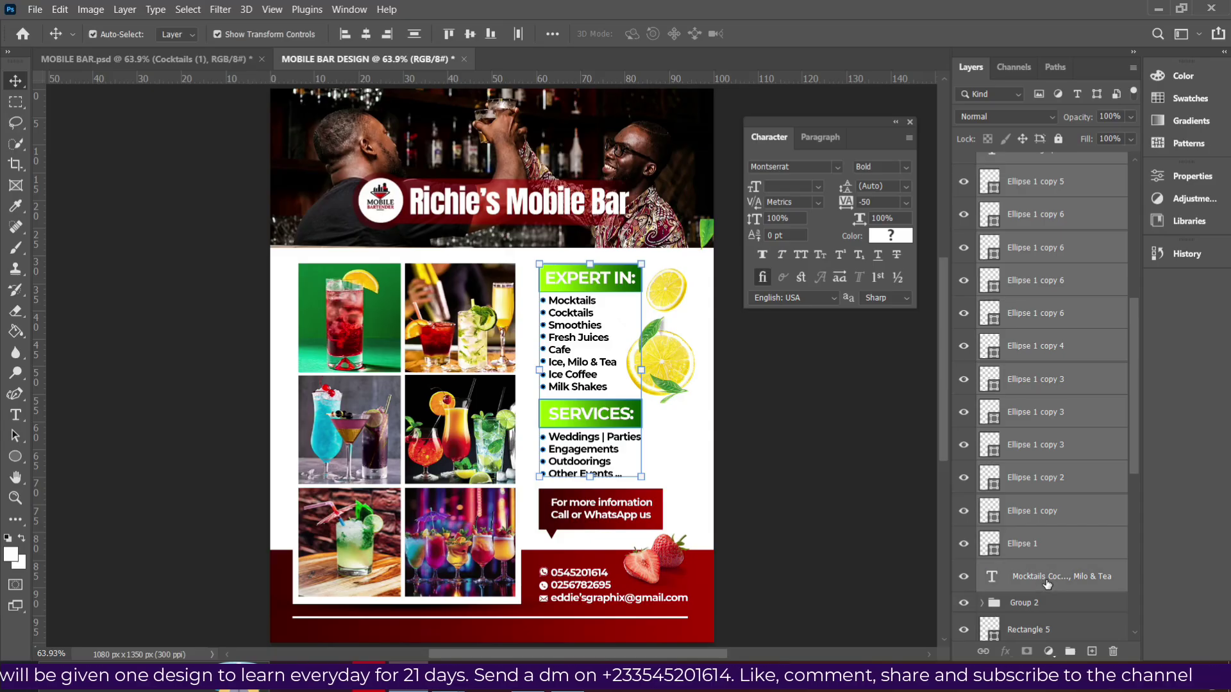
pyautogui.hotkey('ctrl', 'g')
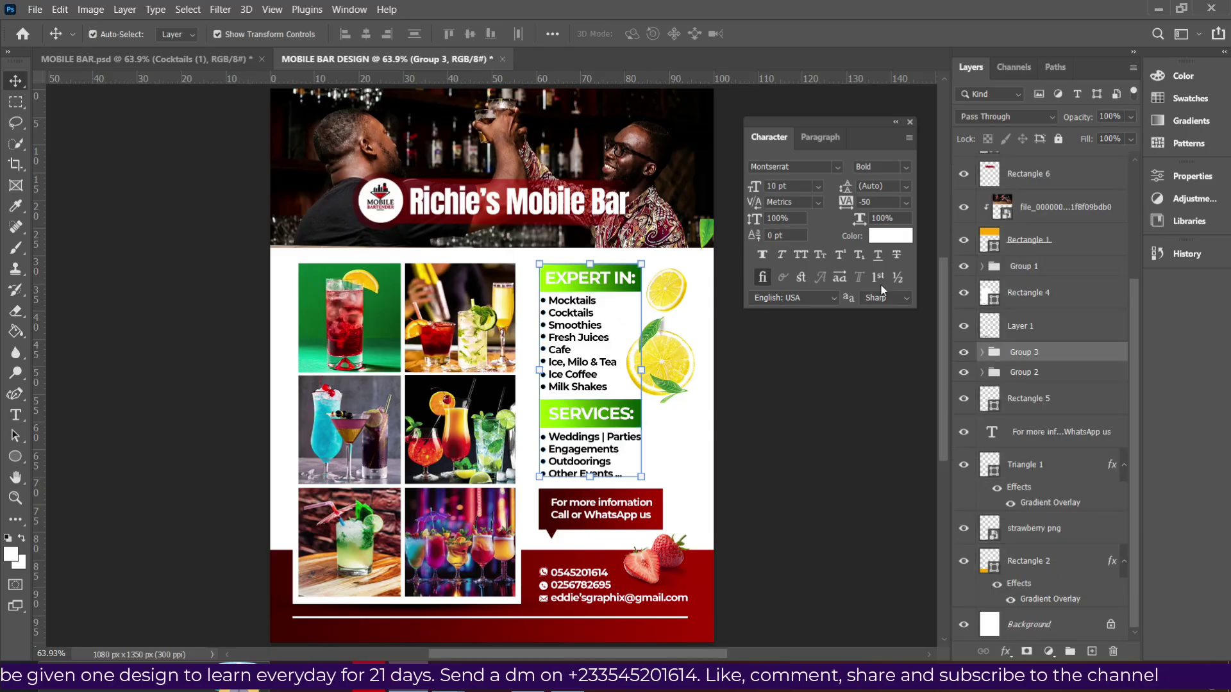
pyautogui.click(965, 352)
pyautogui.click(967, 354)
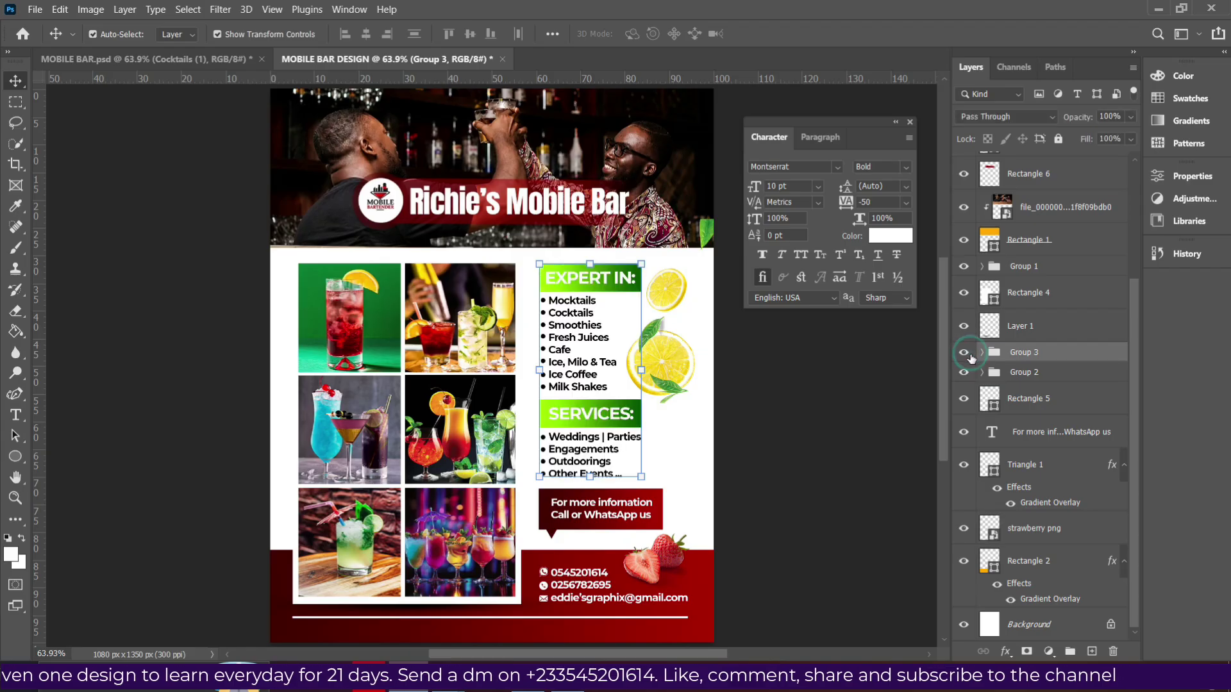
# Group the For more information callout text with Triangle 1 into Group 4.
pyautogui.click(1040, 405)
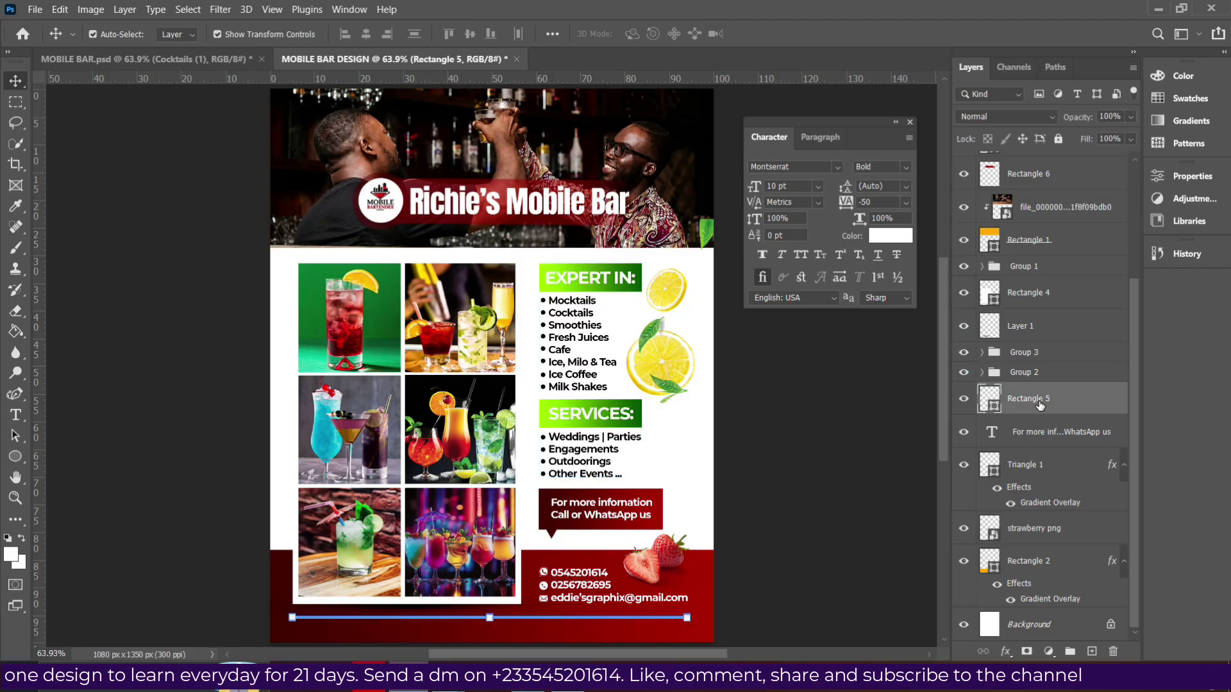
pyautogui.click(1047, 436)
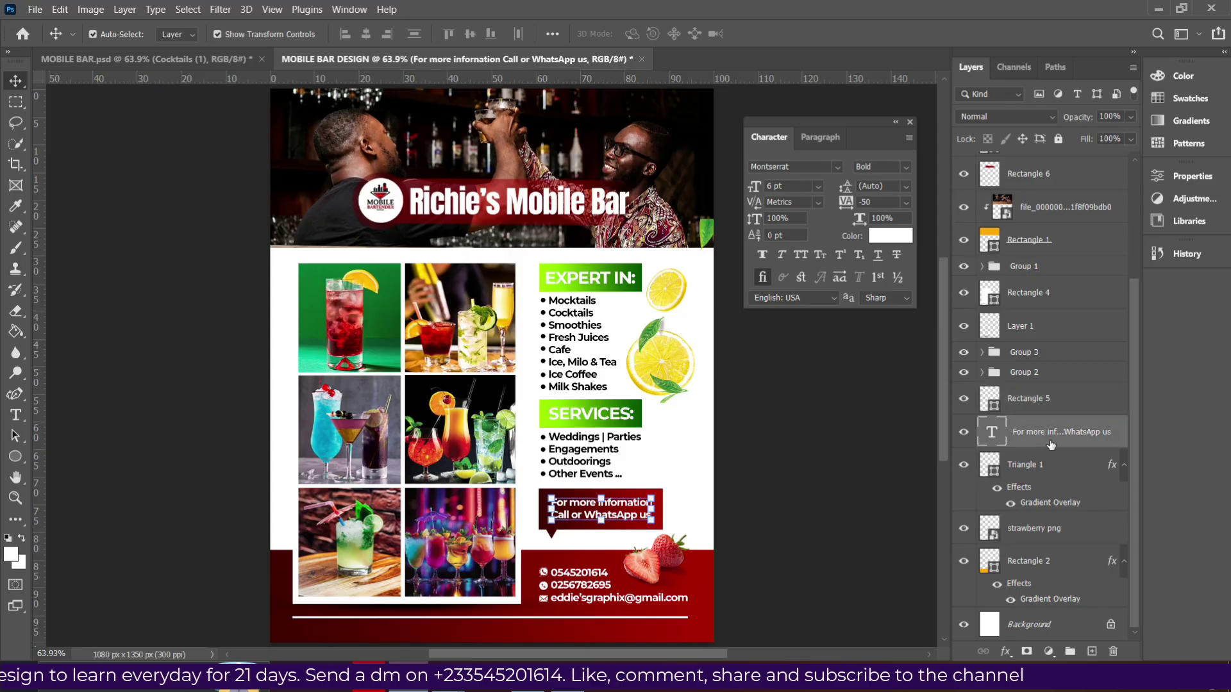
pyautogui.keyDown('shift'); pyautogui.click(1051, 463); pyautogui.keyUp('shift')
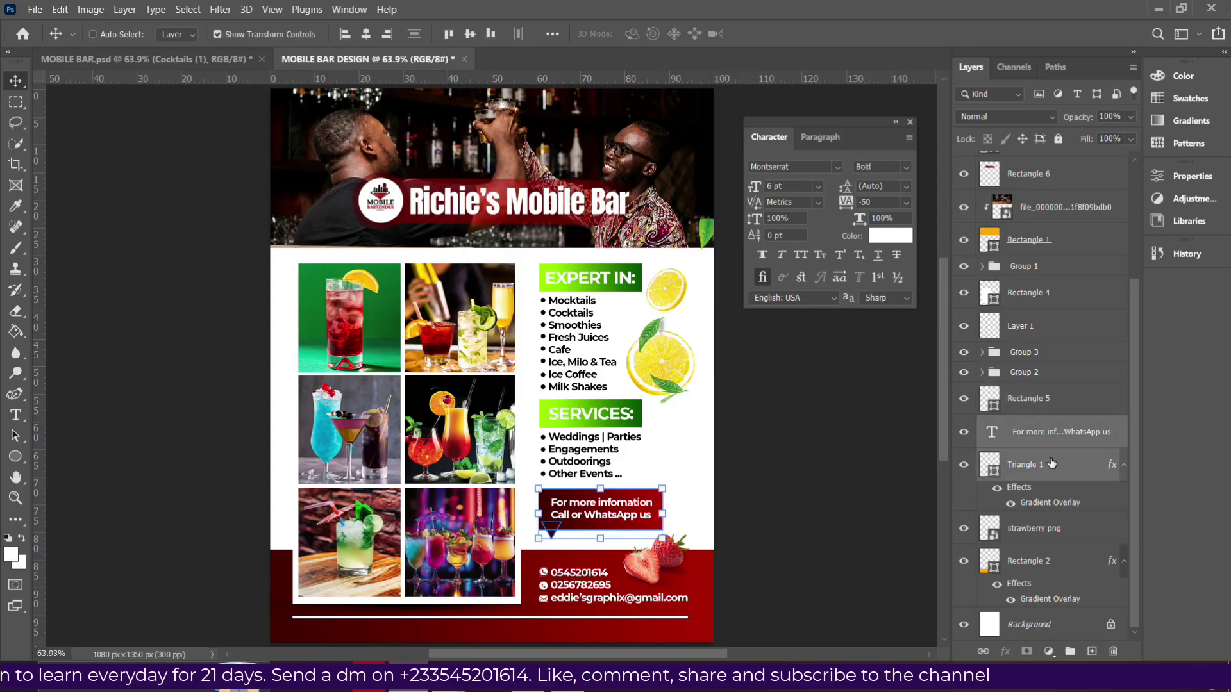
pyautogui.hotkey('ctrl', 'g')
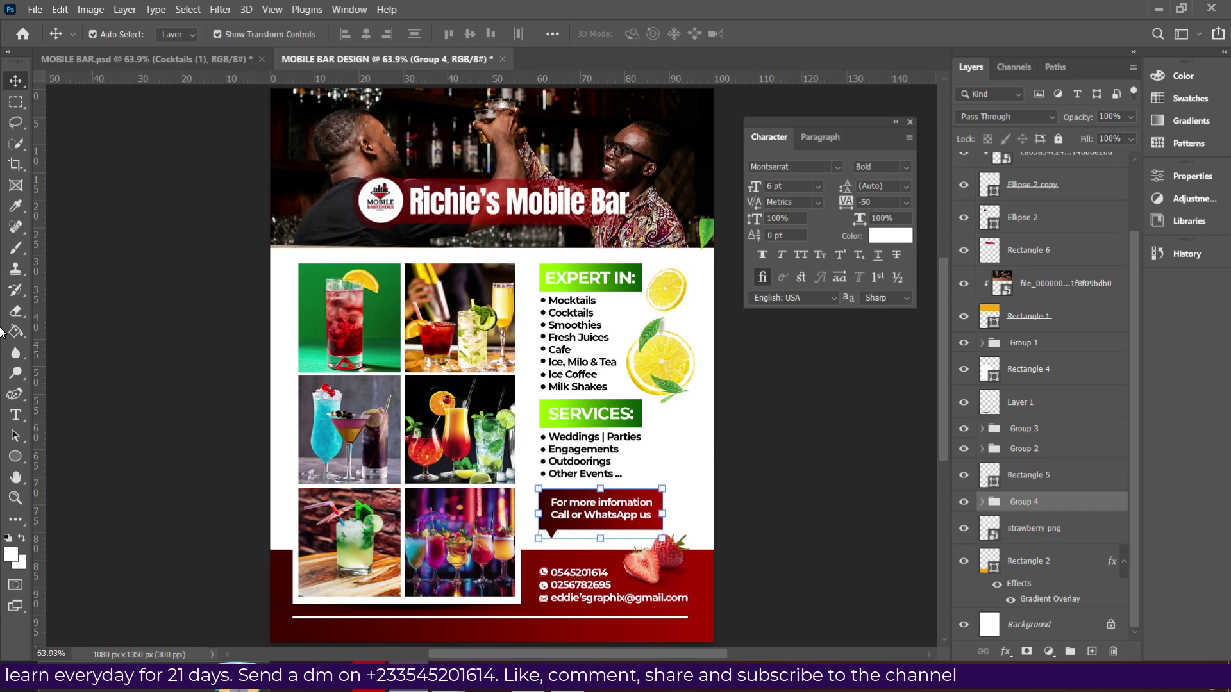
pyautogui.scroll(3, 1049, 290)
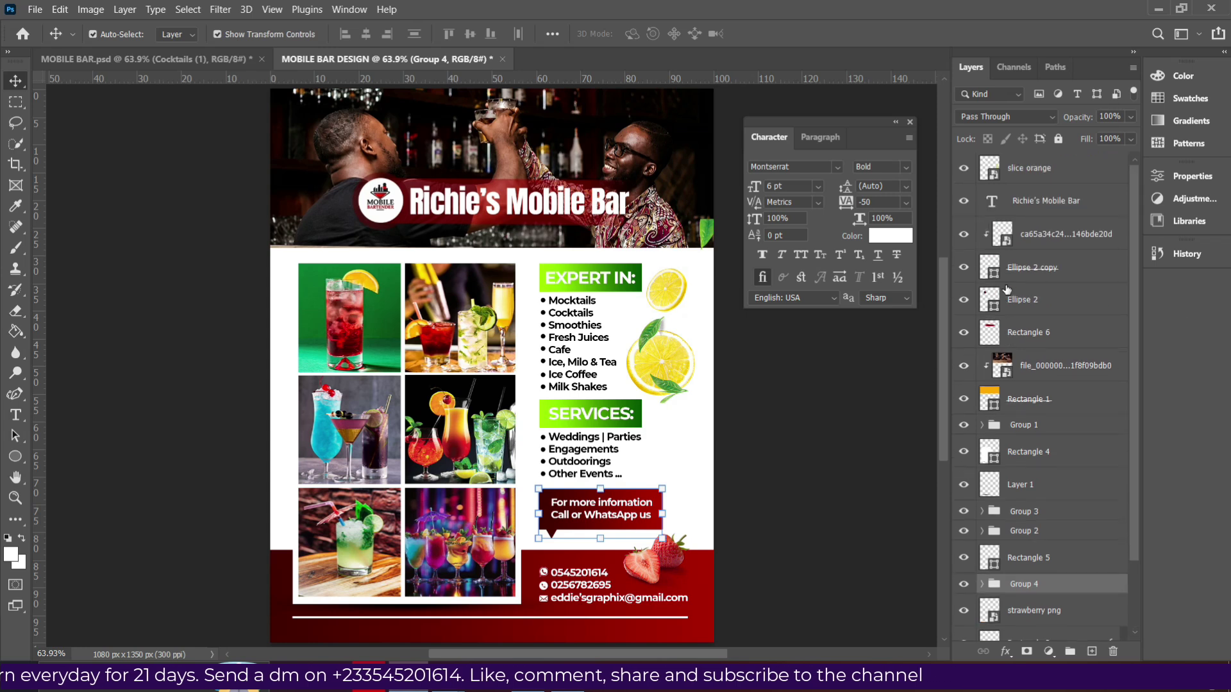
pyautogui.click(1041, 371)
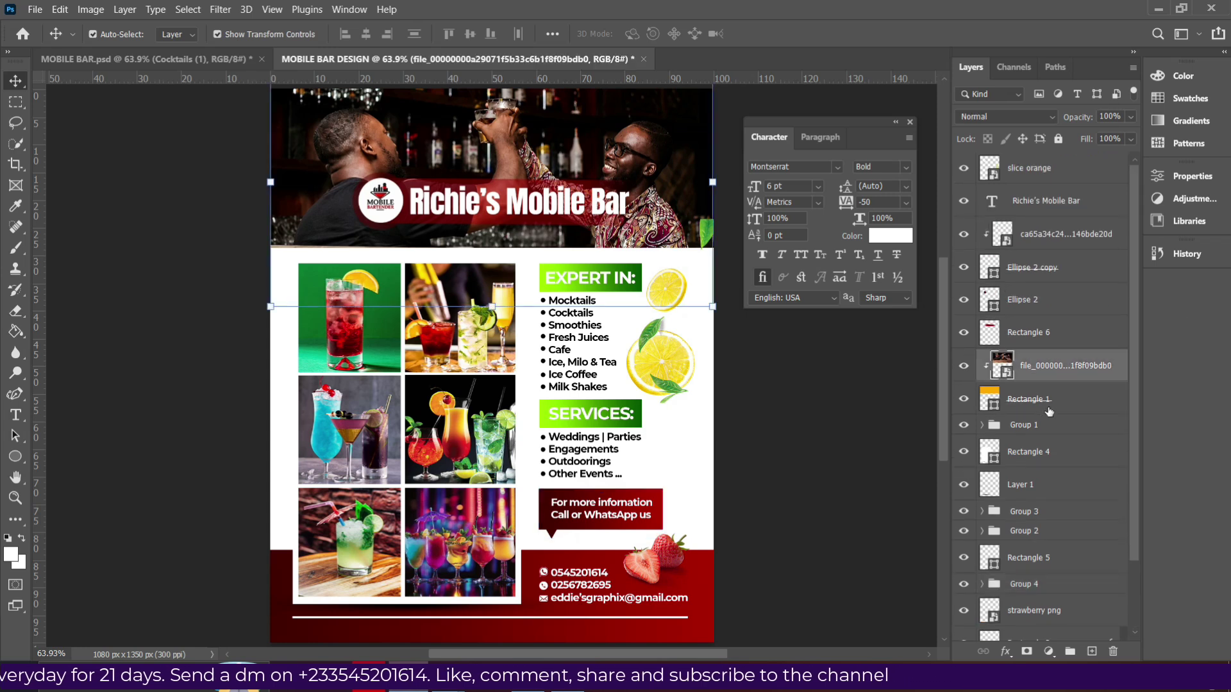
pyautogui.keyDown('ctrl'); pyautogui.click(827, 404); pyautogui.keyUp('ctrl')
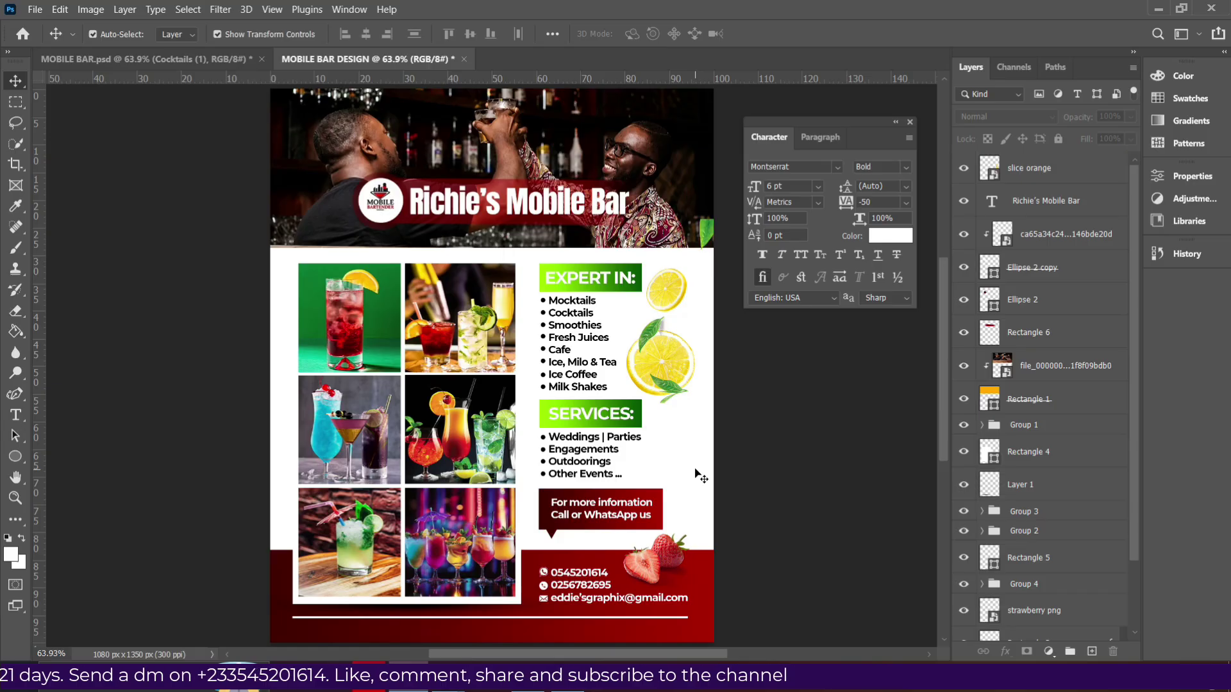
# Export the flyer via Export As as a Great-quality JPG named MOBILE BAR DESIGN to the Desktop.
pyautogui.click(34, 9)
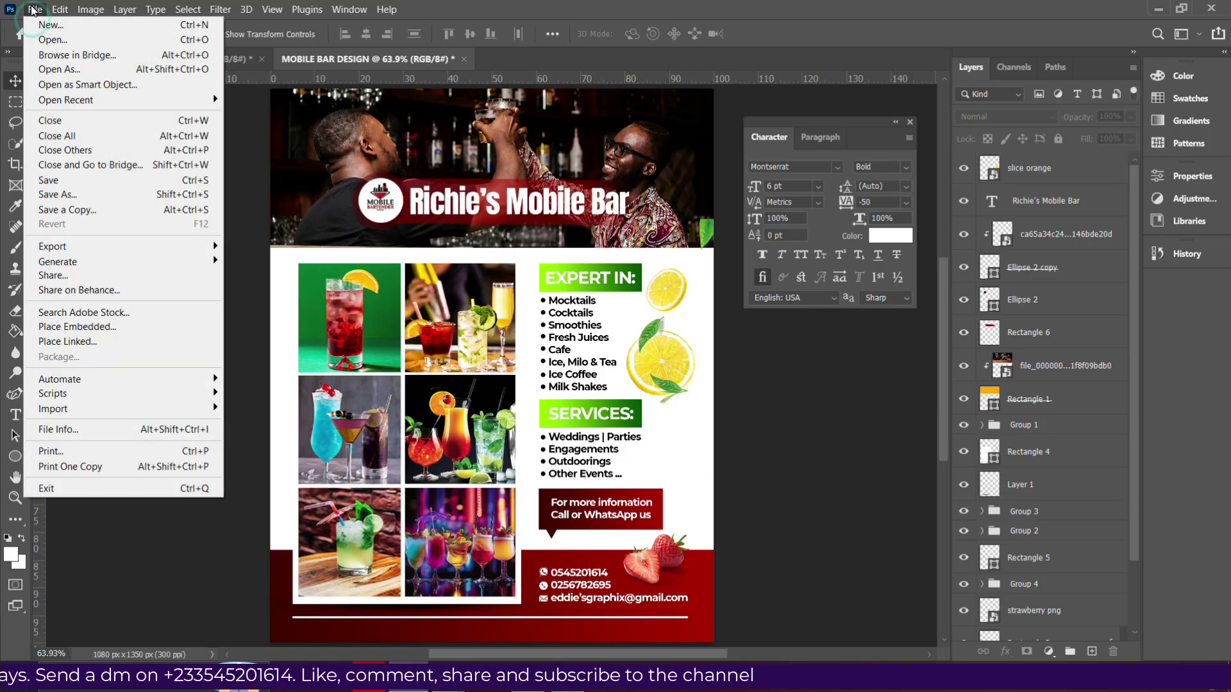
pyautogui.moveTo(89, 254)
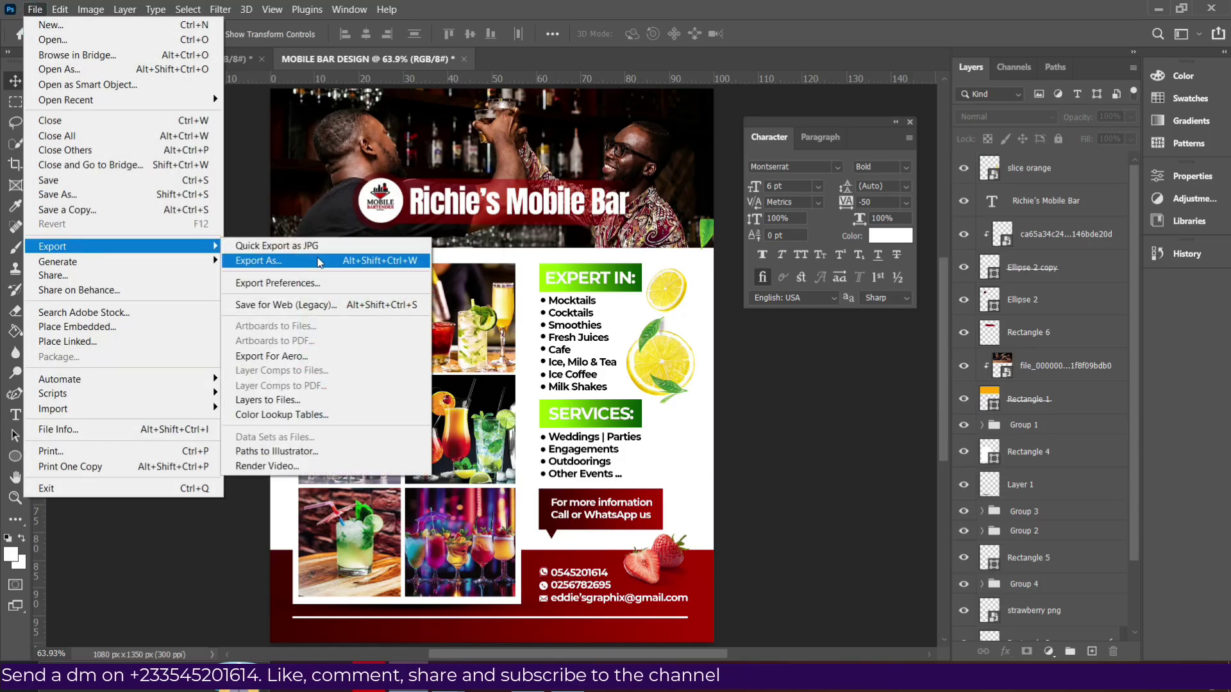
pyautogui.click(313, 261)
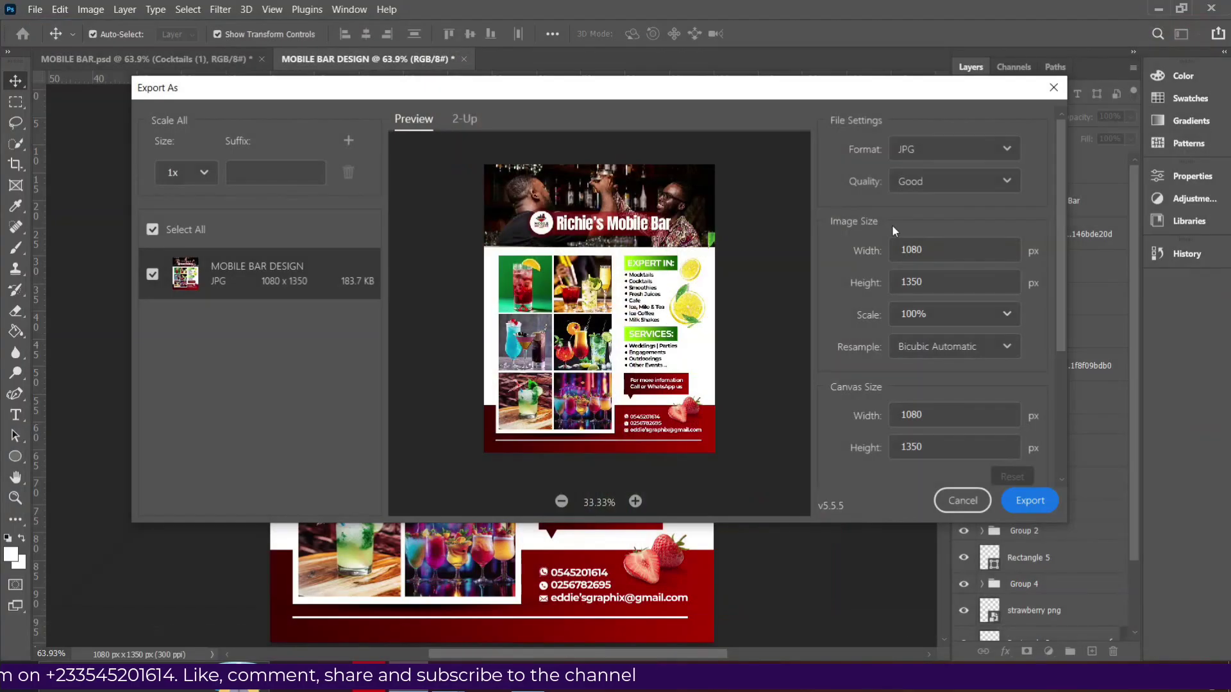
pyautogui.click(923, 182)
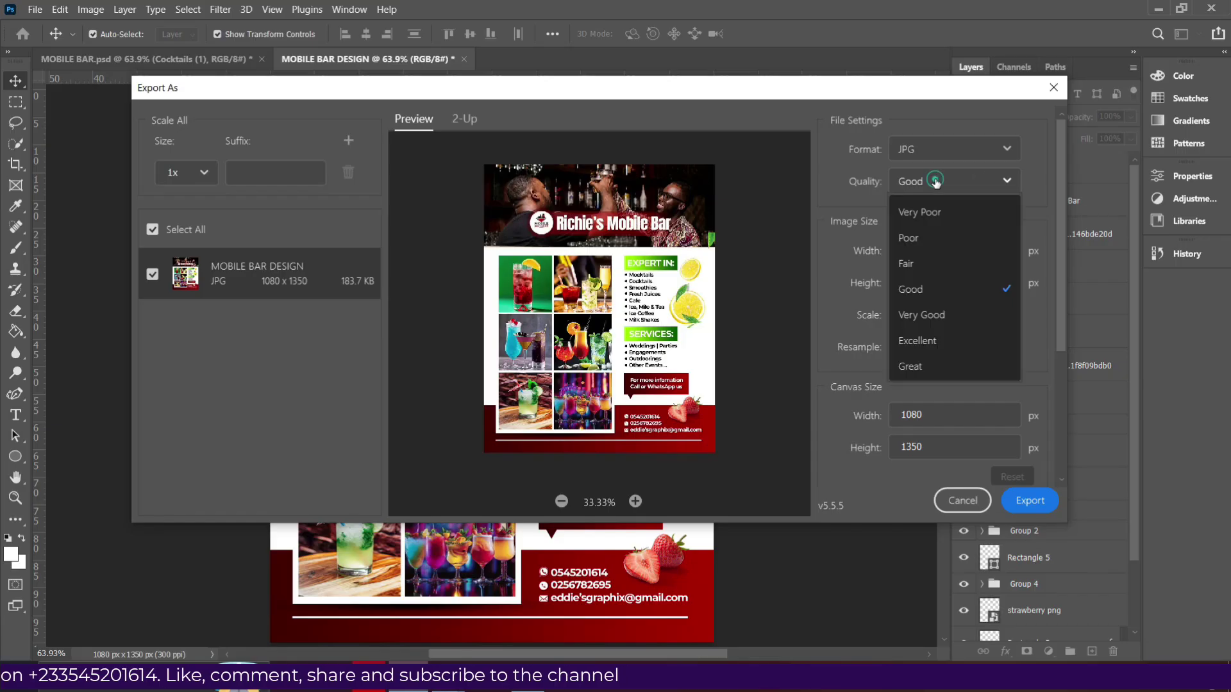
pyautogui.click(905, 369)
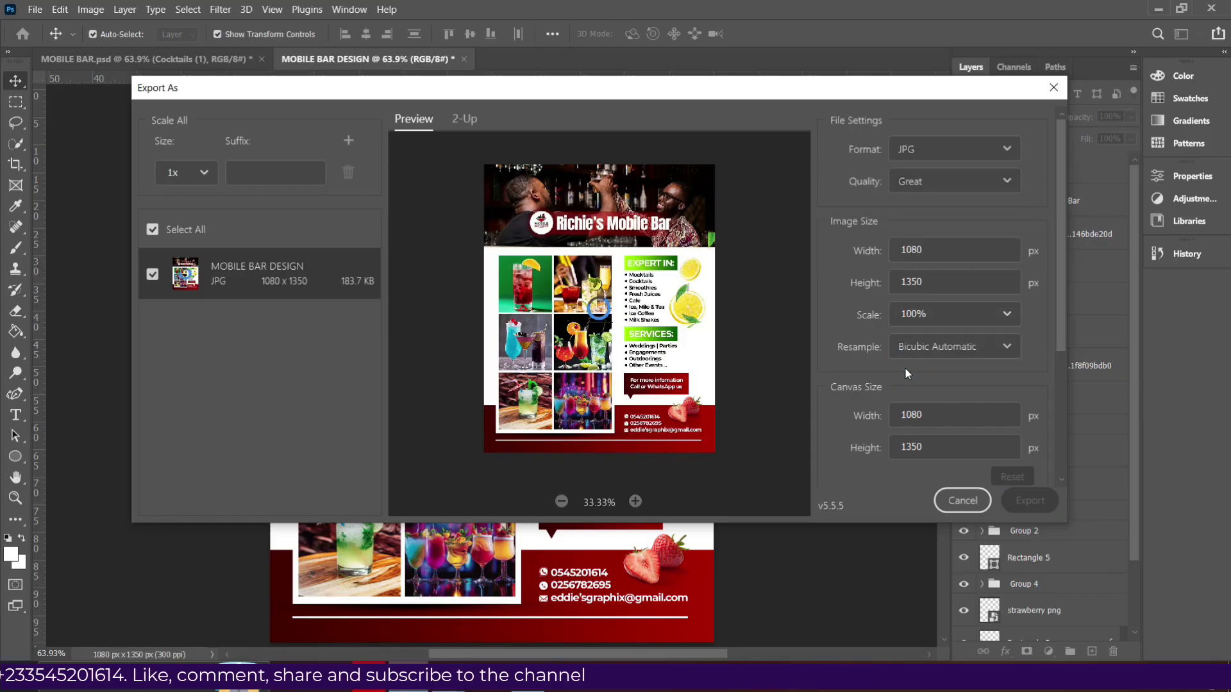
pyautogui.click(1026, 497)
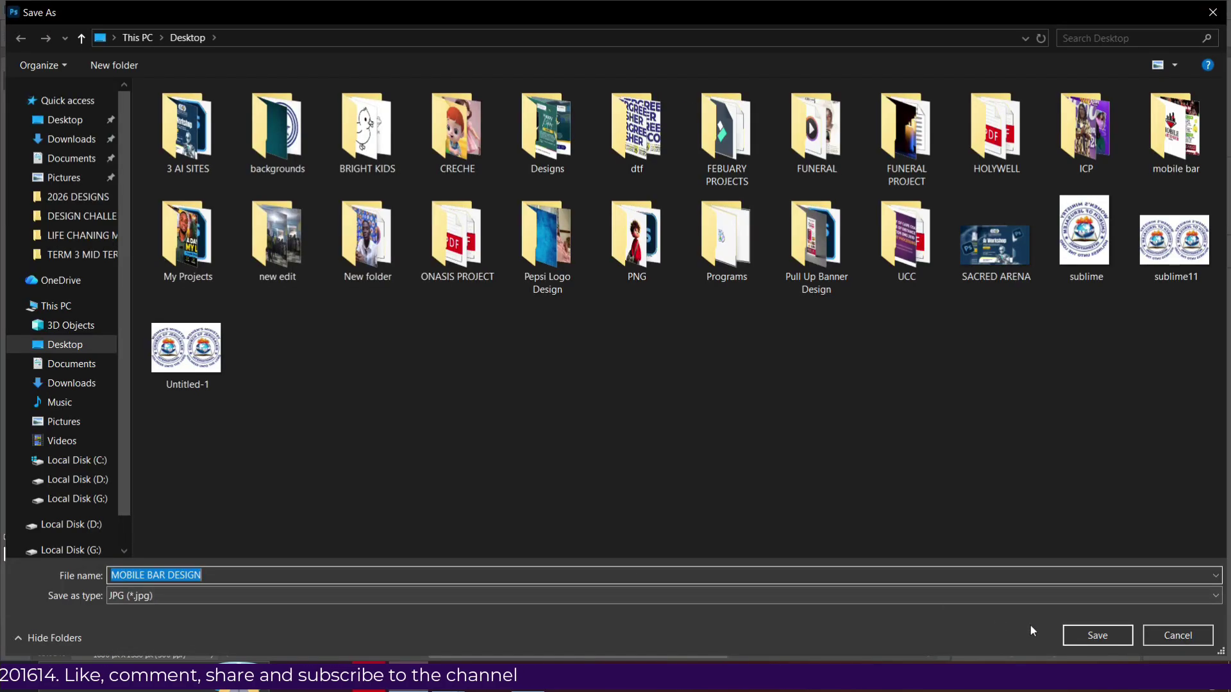
pyautogui.click(1095, 630)
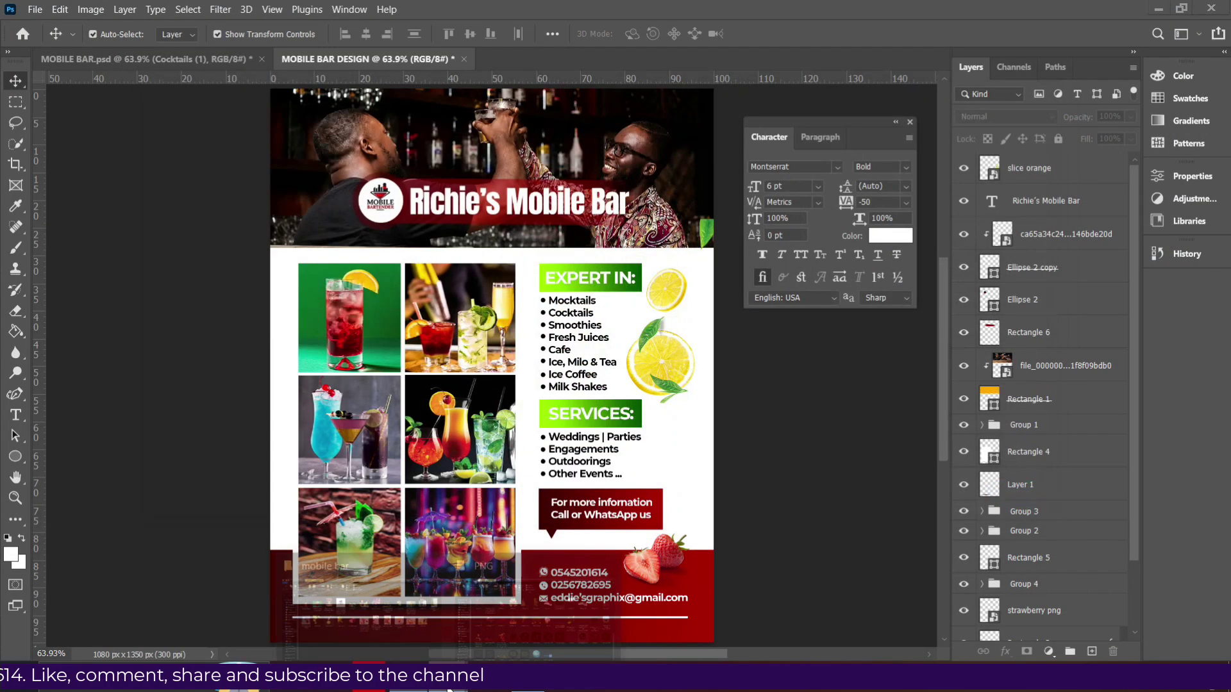
# Open the MOBILE BAR DESIGN JPG from the Desktop folder in File Explorer.
pyautogui.click(380, 618)
pyautogui.click(59, 180)
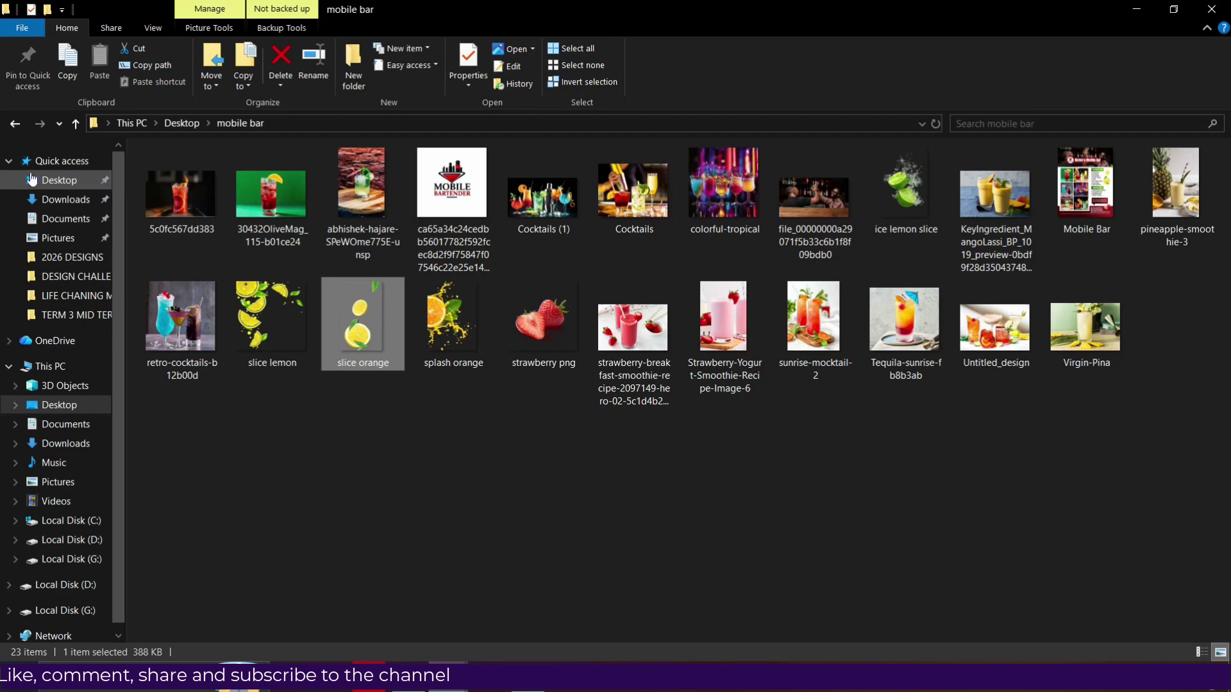
pyautogui.click(908, 435)
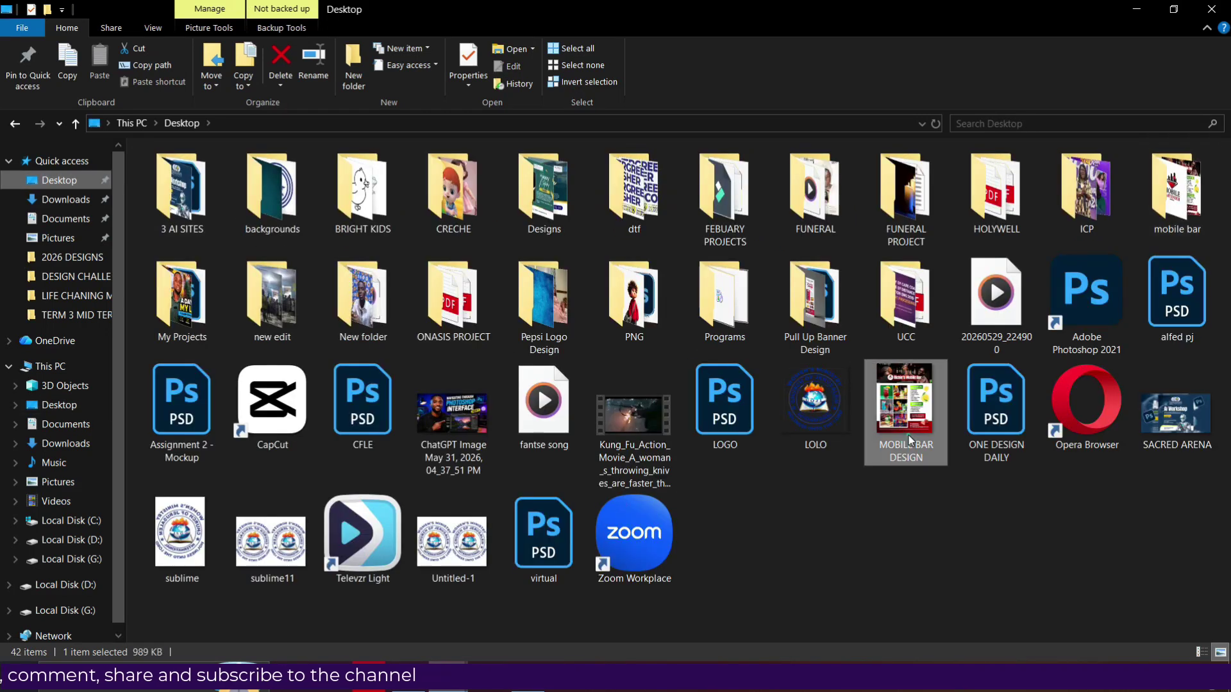
pyautogui.doubleClick(910, 440)
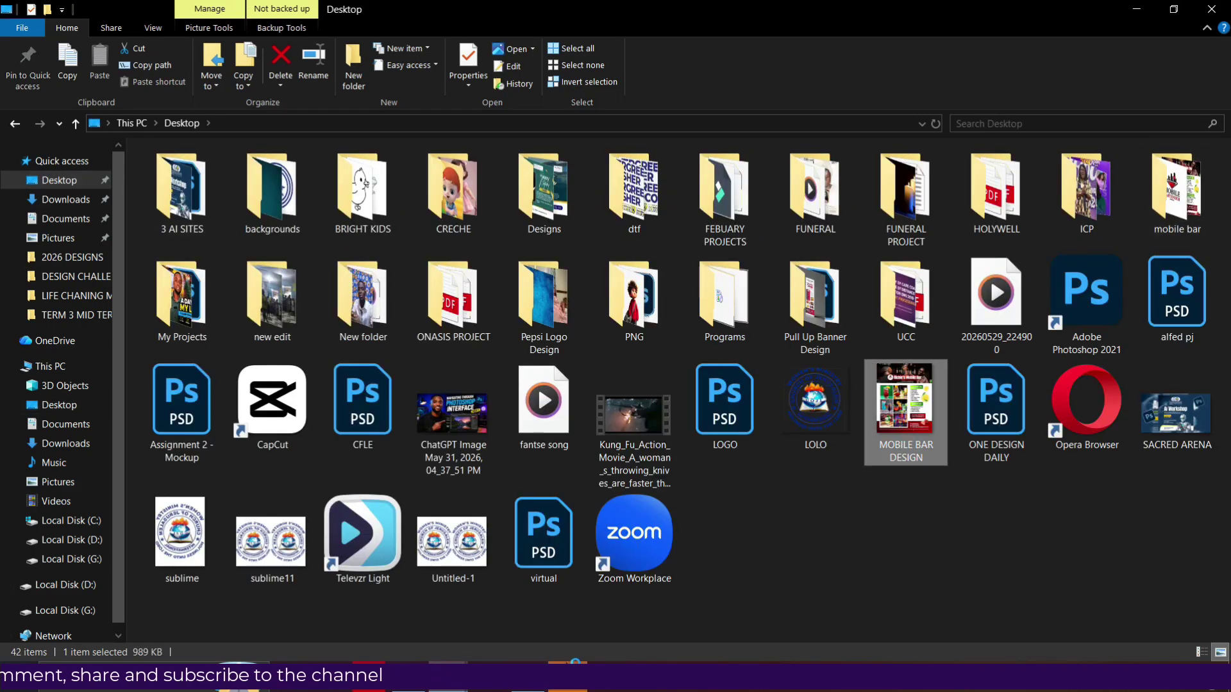